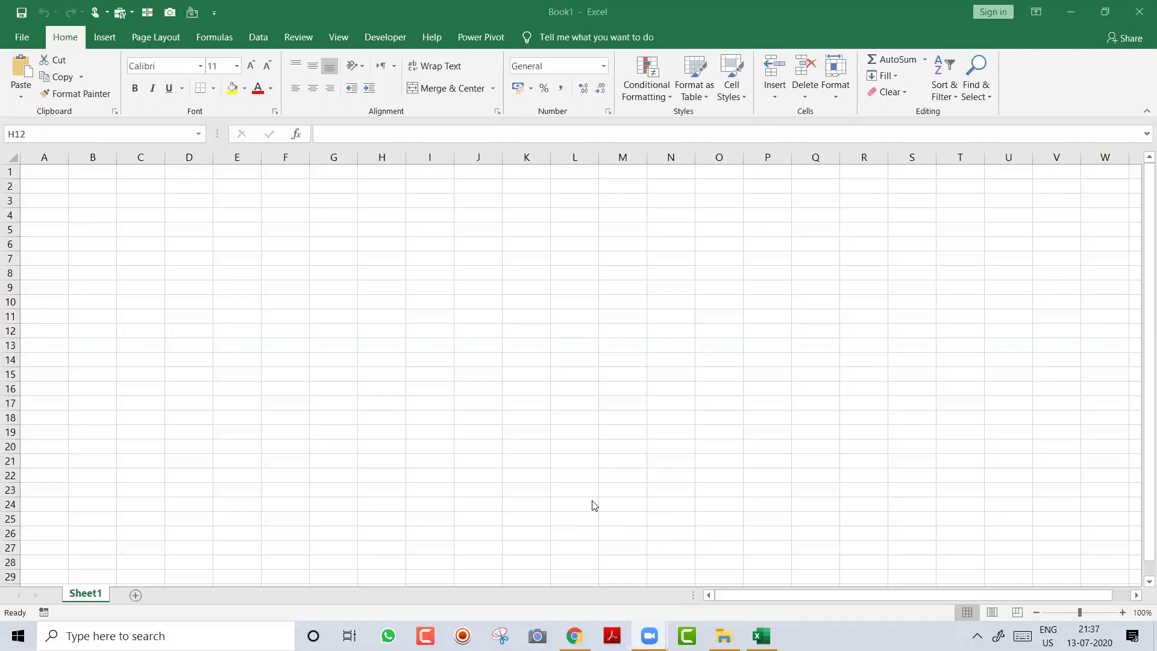
Step: Open DataRequested.xlsx from the Vlookup 1 folder window in Excel
{"action": "key", "text": "alt+Tab"}
{"action": "key", "text": "alt+Tab"}
{"action": "key", "text": "alt+Tab"}
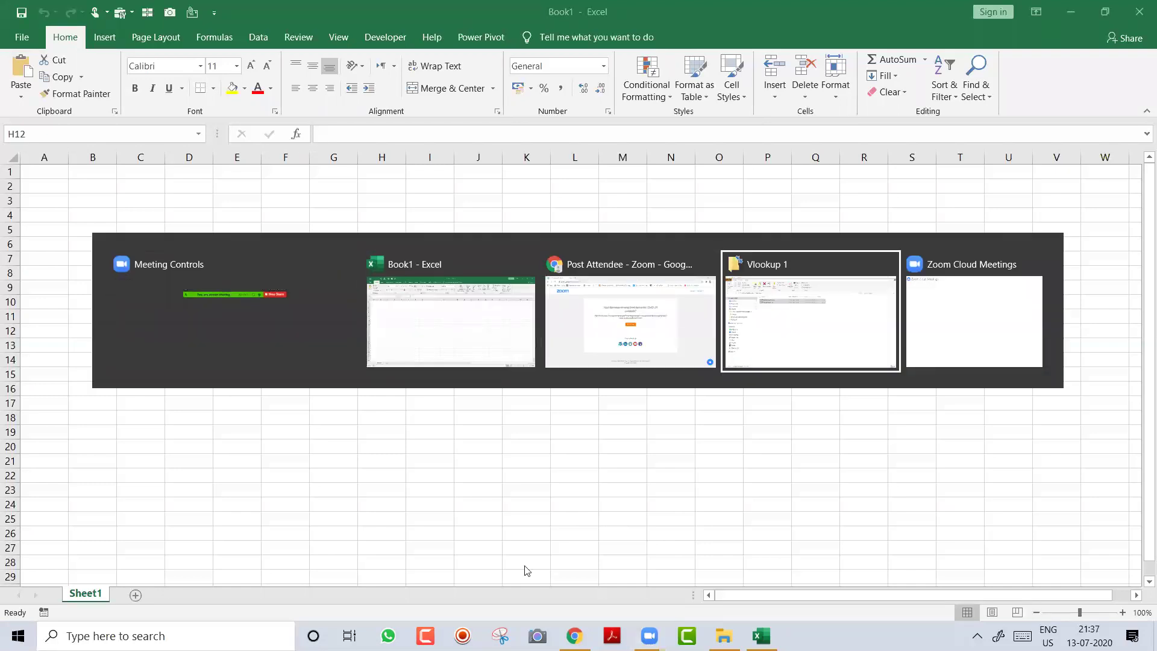
{"action": "left_click", "coordinate": [332, 226]}
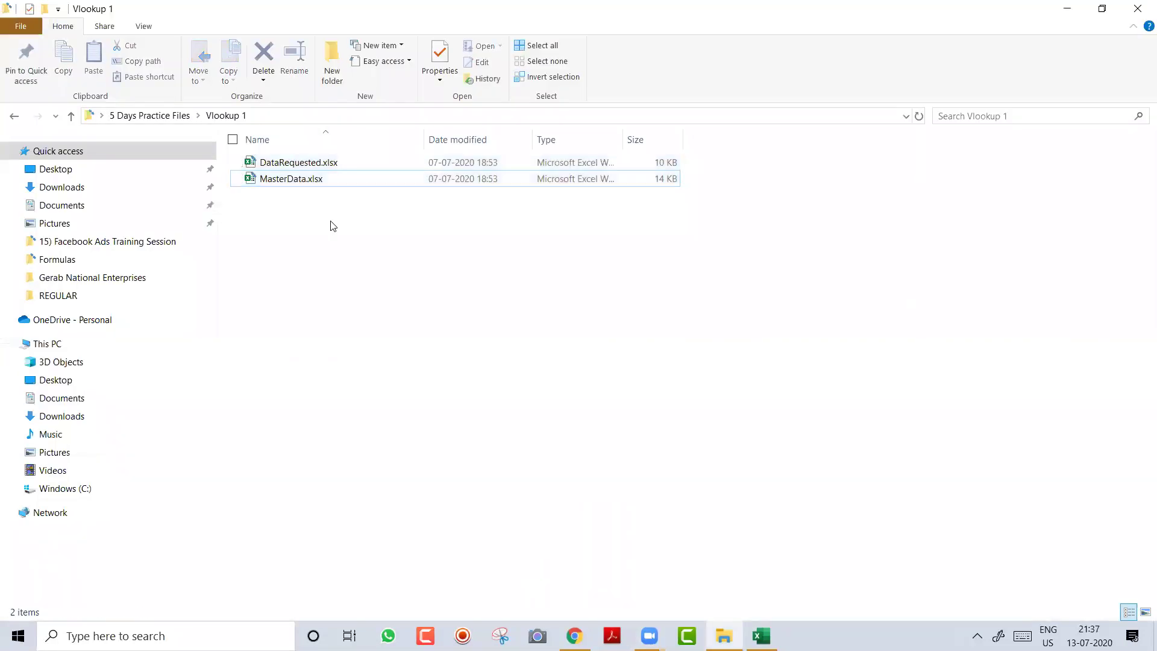
{"action": "left_click_drag", "start_coordinate": [279, 222], "coordinate": [324, 148]}
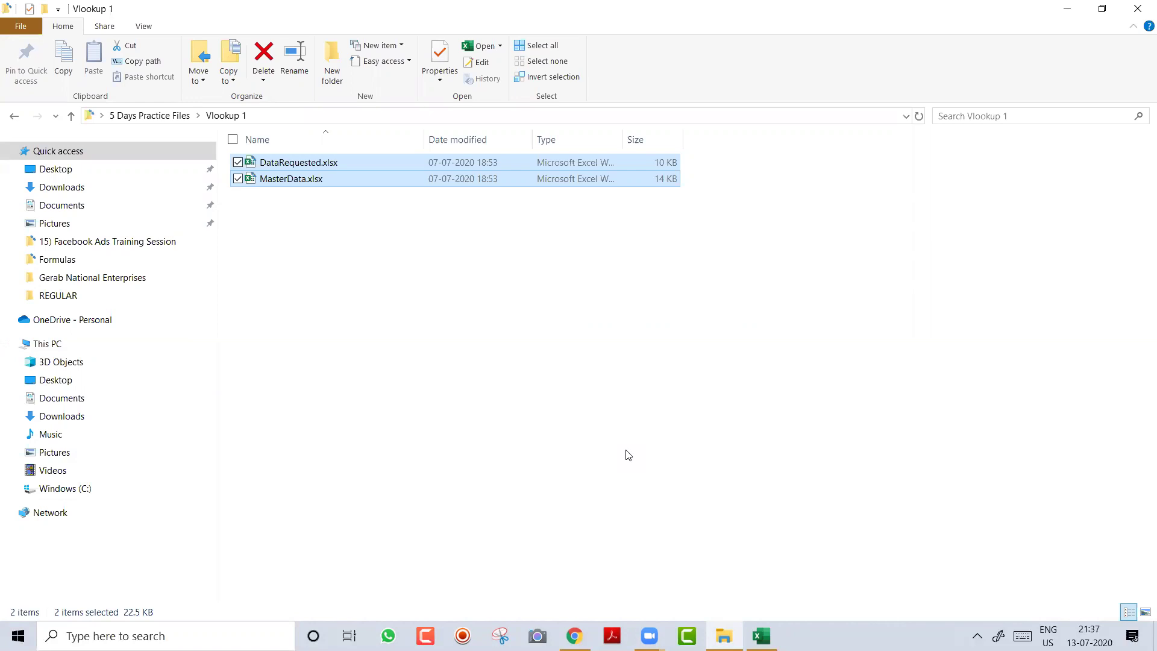
{"action": "double_click", "coordinate": [304, 164]}
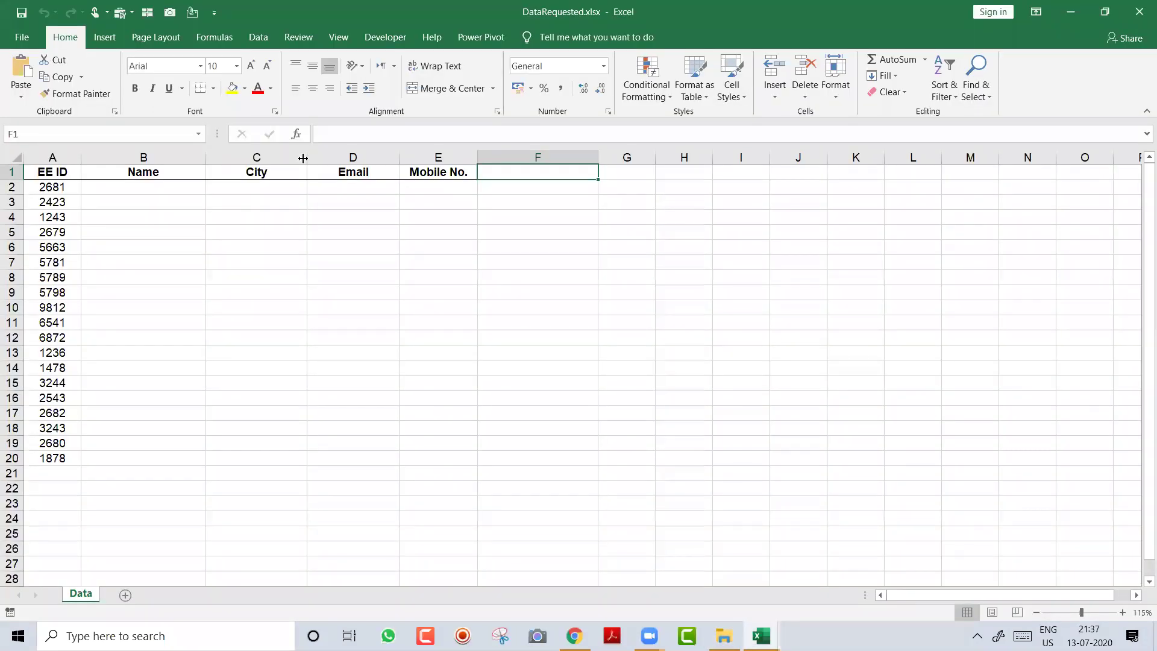
Step: Open MasterData.xlsx, select cell B5 on its Details sheet, then start a Windows search
{"action": "key", "text": "alt+Tab"}
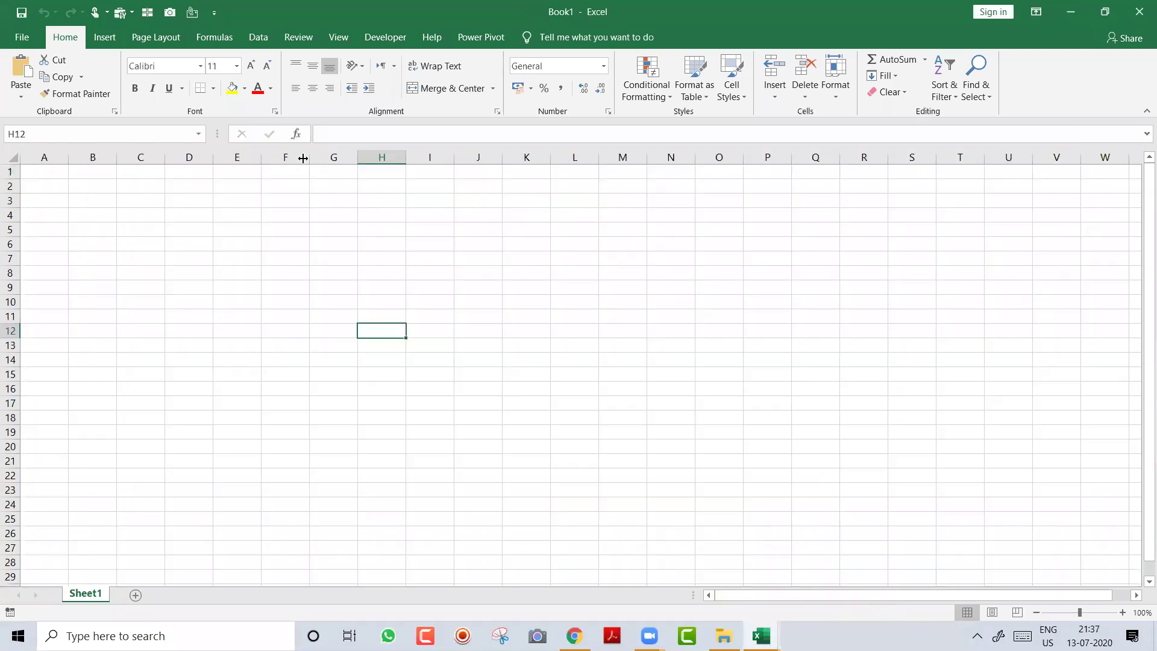
{"action": "key", "text": "alt+Tab"}
{"action": "key", "text": "alt+Tab"}
{"action": "double_click", "coordinate": [316, 179]}
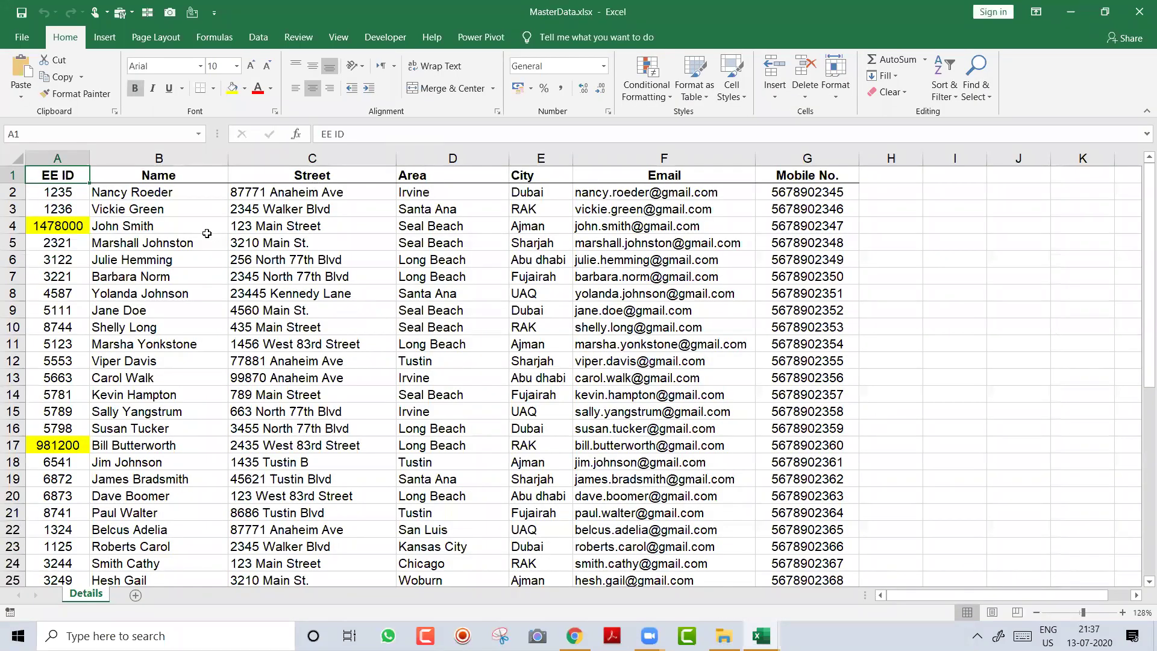
{"action": "left_click", "coordinate": [184, 239]}
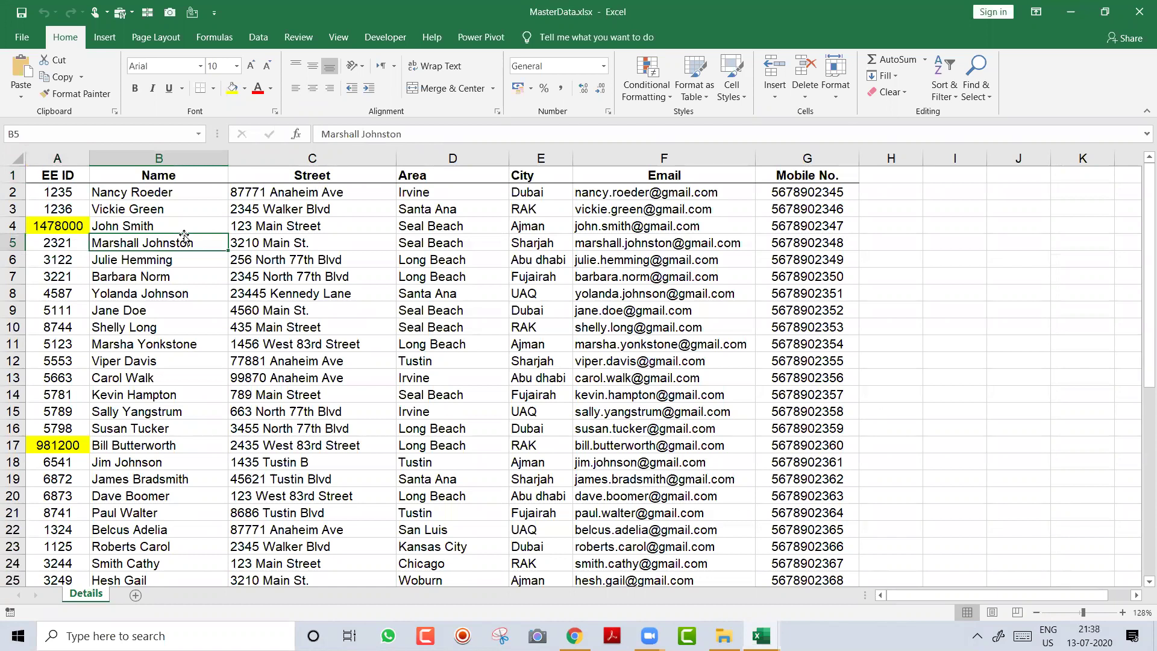
{"action": "key", "text": "super"}
Step: Launch Notepad from the search and move its window to the left
{"action": "type", "text": "note"}
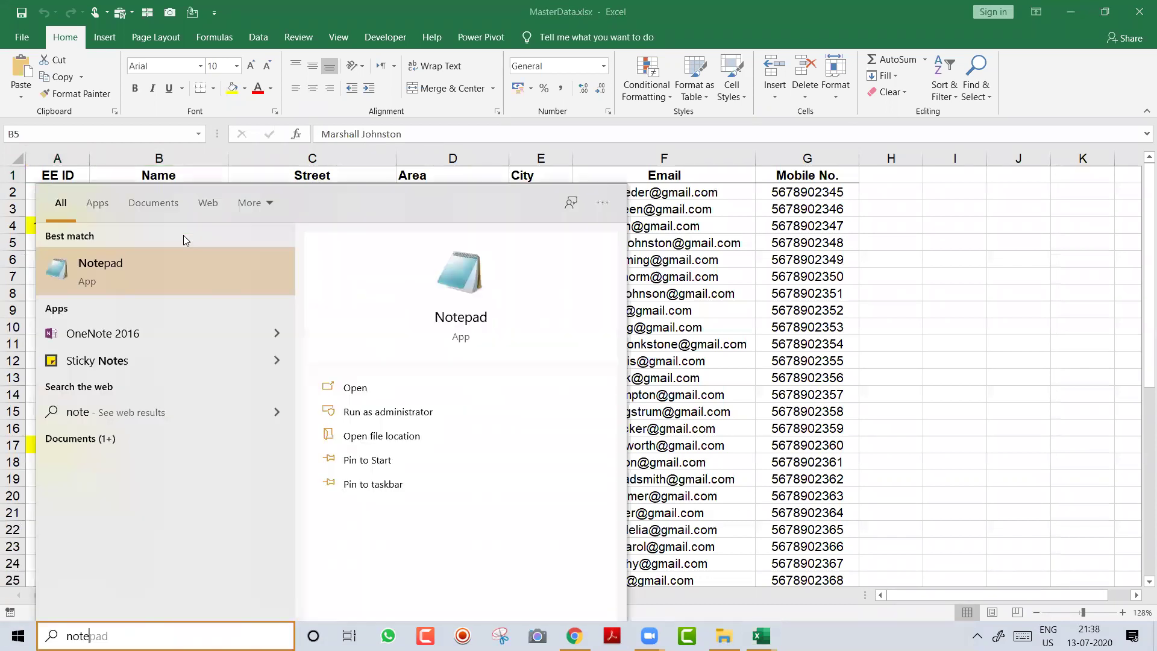
{"action": "key", "text": "Return"}
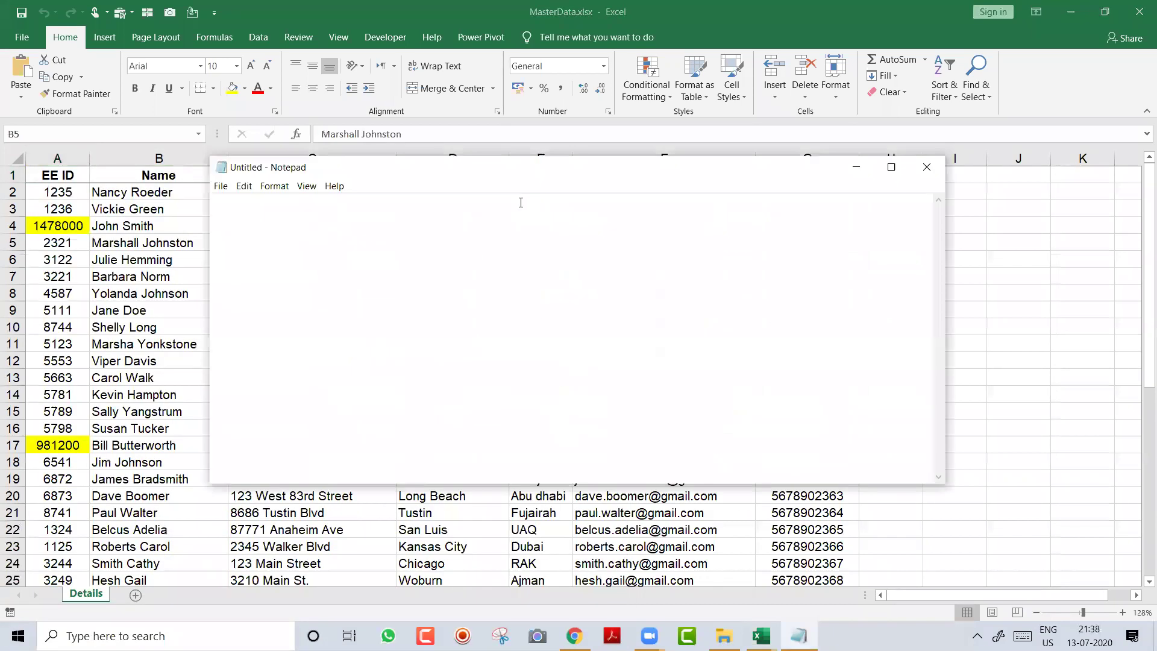
{"action": "left_click_drag", "start_coordinate": [747, 169], "coordinate": [712, 157]}
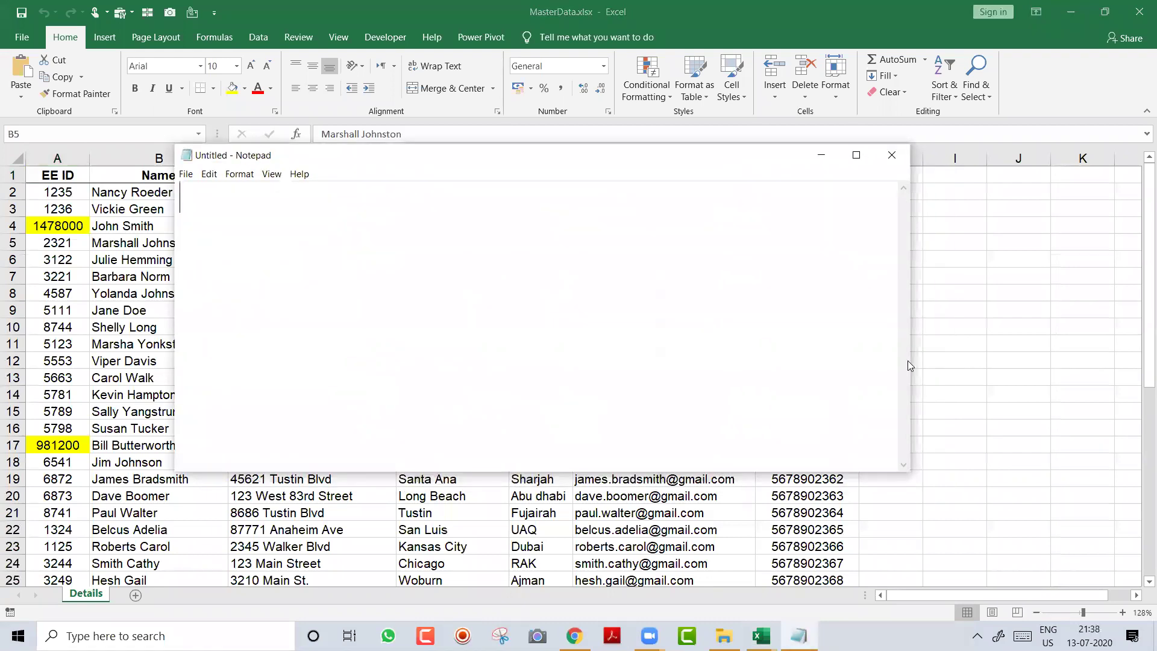
{"action": "left_click", "coordinate": [547, 127]}
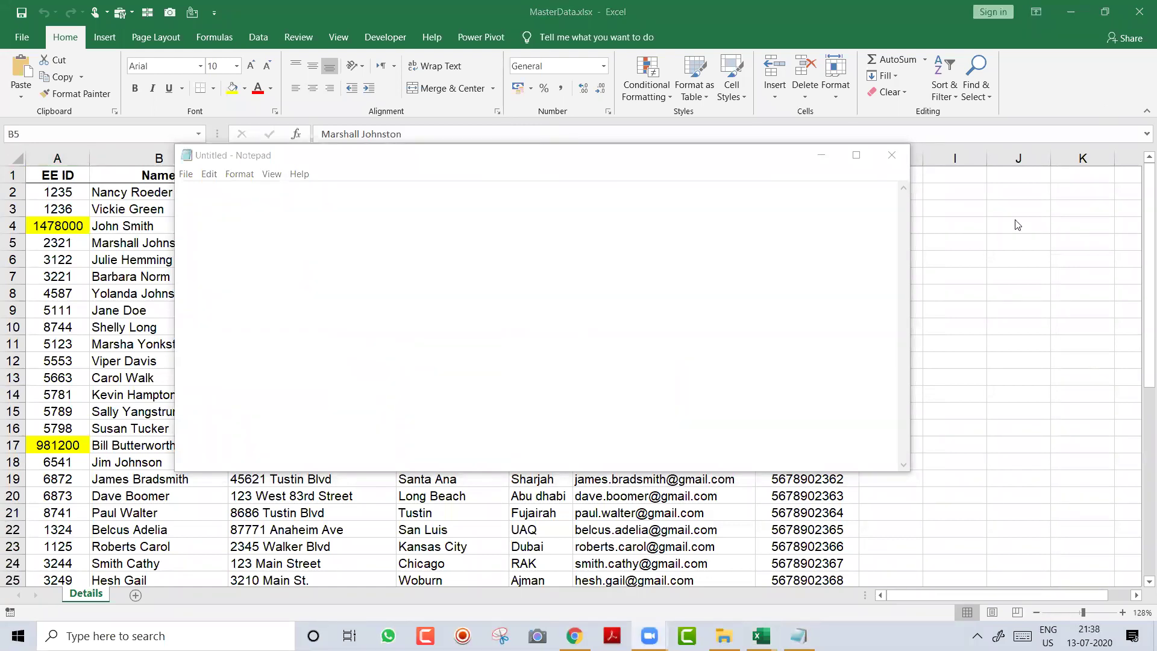
{"action": "left_click_drag", "start_coordinate": [655, 160], "coordinate": [581, 159]}
Step: Type the line 'Vlookup --> Vertical Lookup', removing the duplicated Vlookup word
{"action": "type", "text": "Vlookup --"}
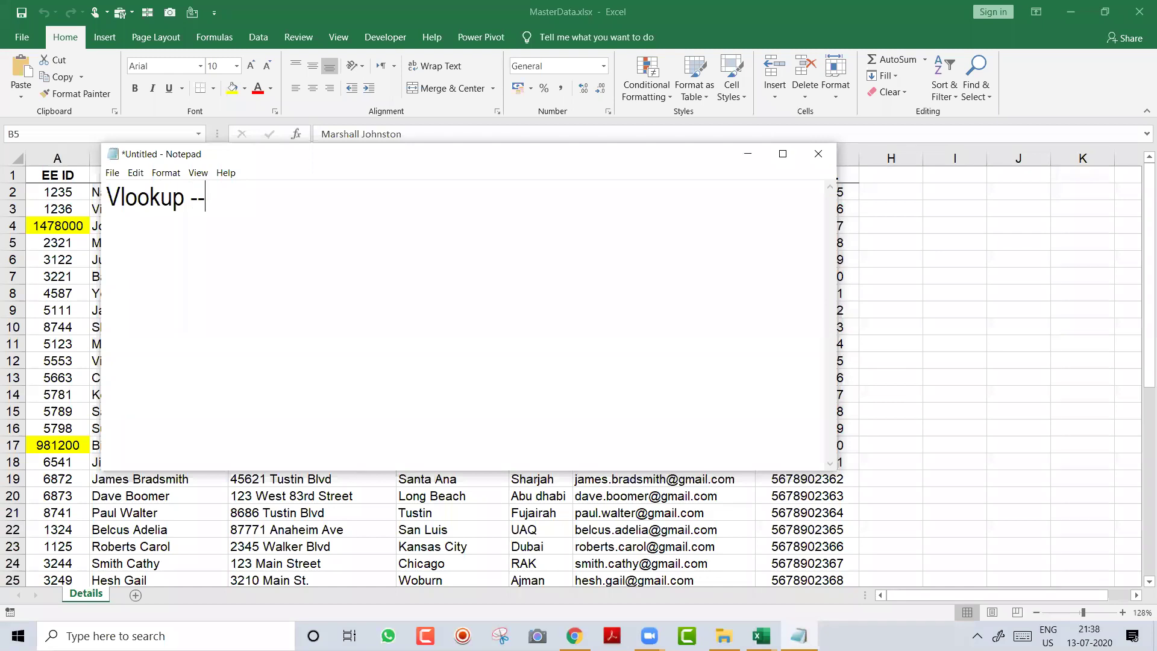
{"action": "type", "text": "> Vlooku"}
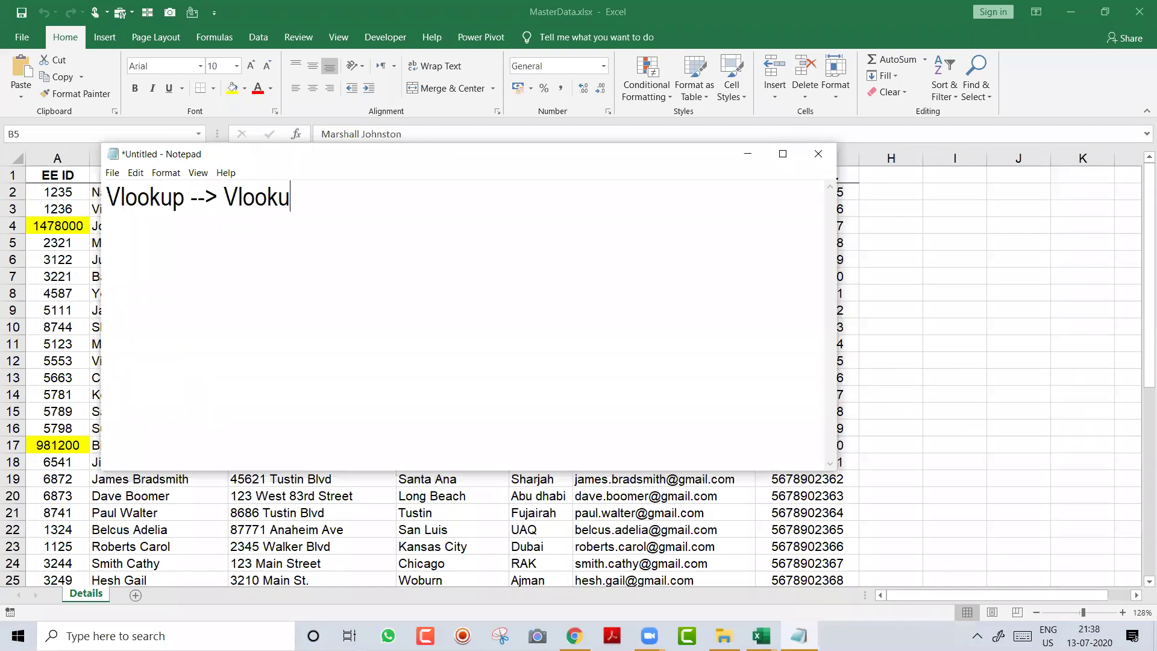
{"action": "type", "text": "p Vertical Lookup"}
{"action": "left_click", "coordinate": [386, 197]}
{"action": "key", "text": "ctrl+Left"}
{"action": "key", "text": "ctrl+shift+Left"}
{"action": "key", "text": "BackSpace"}
{"action": "key", "text": "End"}
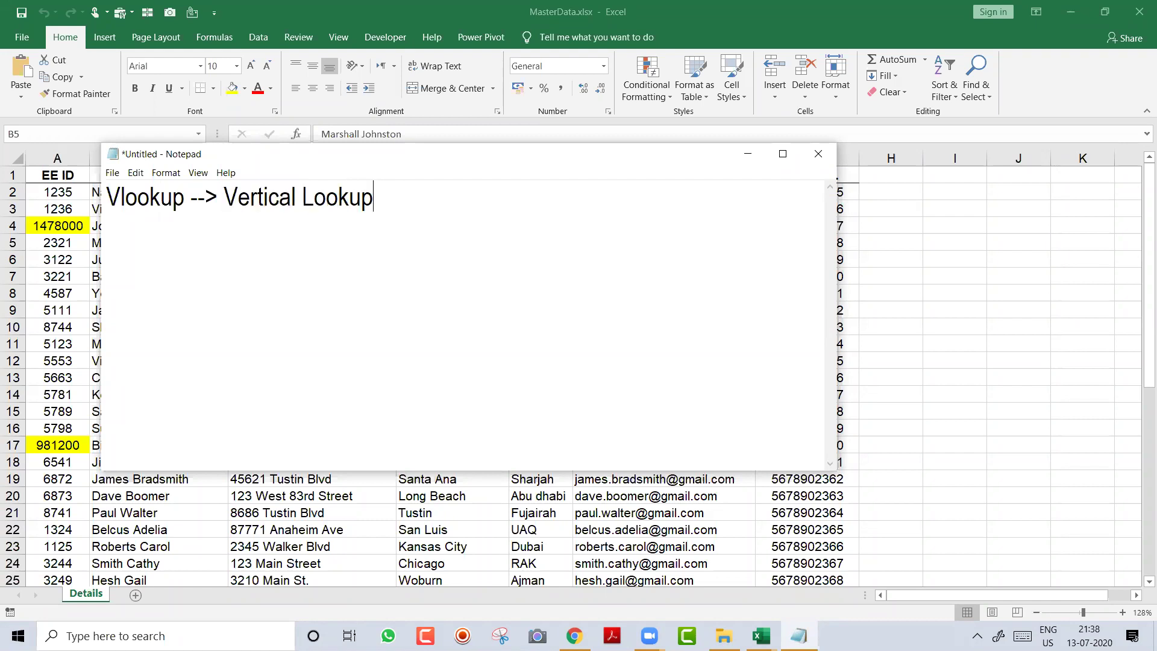
Step: Add the lines 'Hlookup --> Horizontal Lookup' and 'Xlookup -->', then select them
{"action": "key", "text": "Return"}
{"action": "type", "text": "Hlookup --> Horizontal Lookup"}
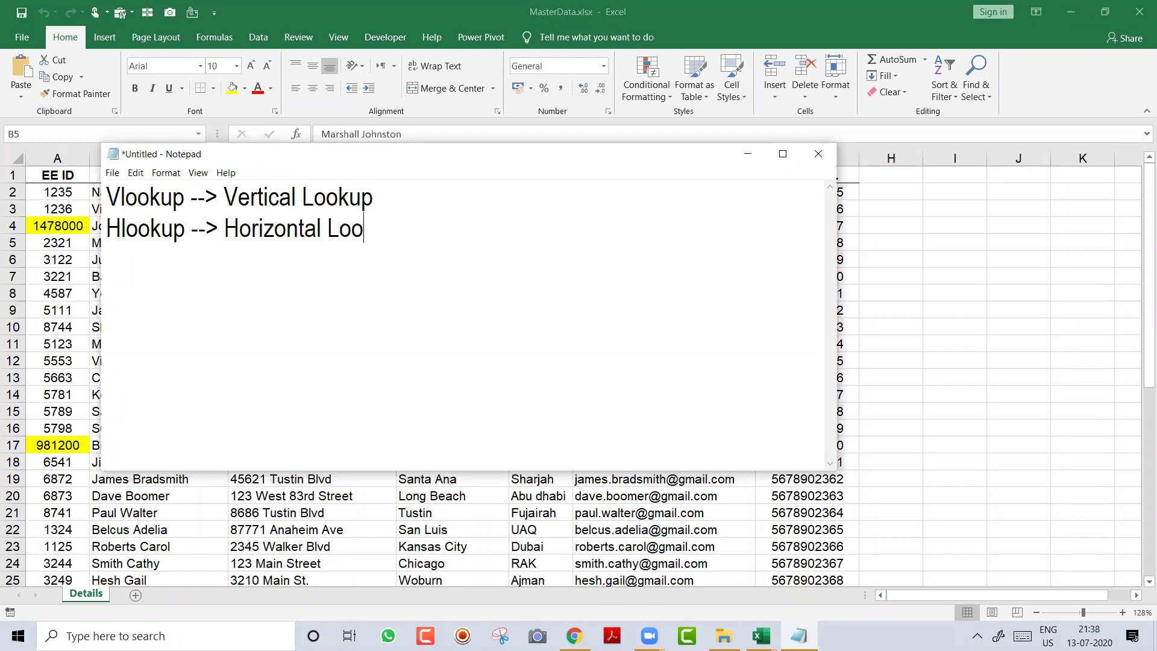
{"action": "key", "text": "Return"}
{"action": "type", "text": "Xlookup -->"}
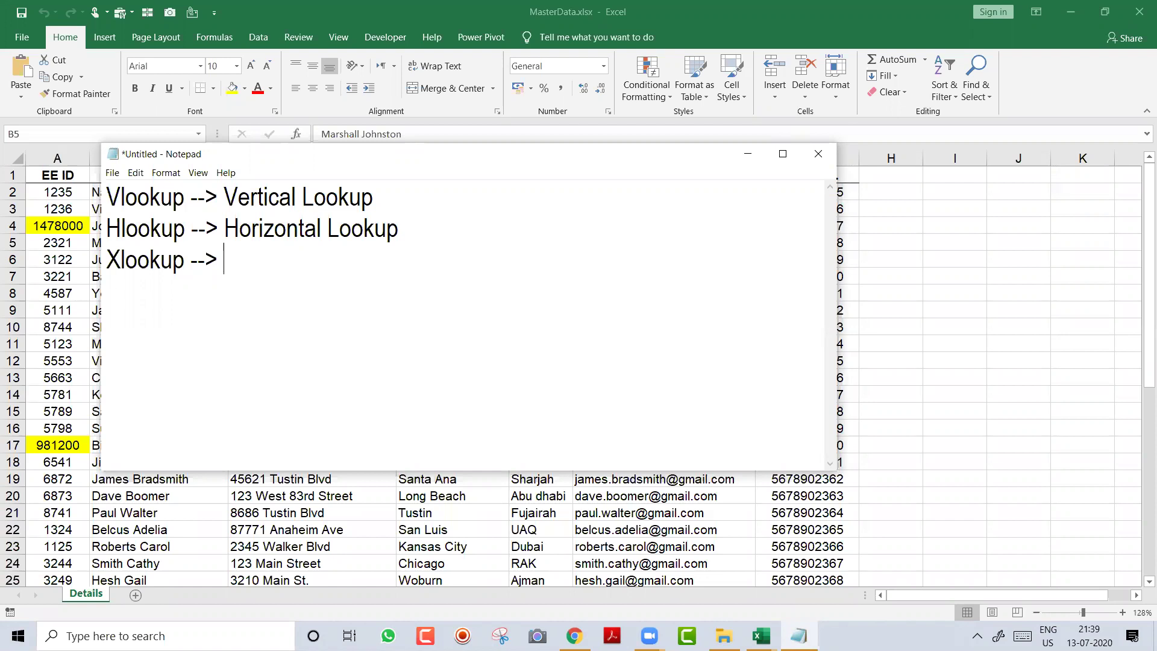
{"action": "key", "text": "ctrl+shift+Left"}
{"action": "key", "text": "ctrl+shift+Left"}
{"action": "key", "text": "ctrl+shift+Left"}
{"action": "key", "text": "ctrl+shift+Left"}
{"action": "key", "text": "ctrl+shift+Left"}
{"action": "key", "text": "ctrl+shift+Left"}
{"action": "key", "text": "ctrl+shift+Left"}
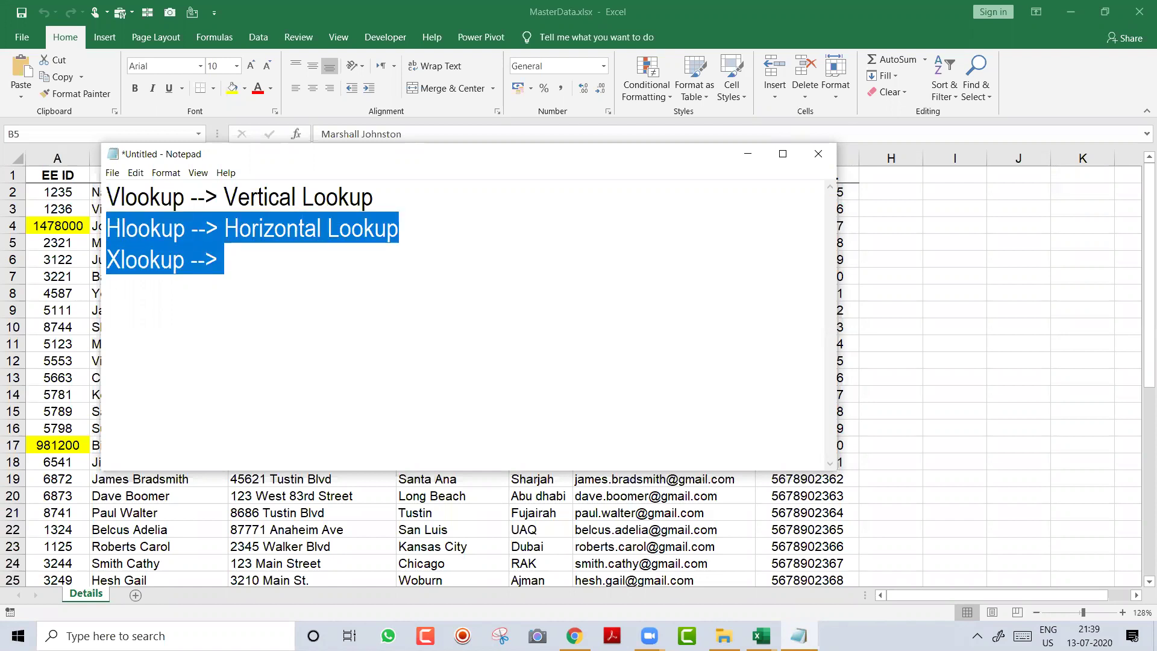
Step: Replace the selected lines with 'It is use to Pull the data from other Sheet or other File' and 'on the basis on 1 common Colum'
{"action": "key", "text": "BackSpace"}
{"action": "type", "text": "It is use to Pull the "}
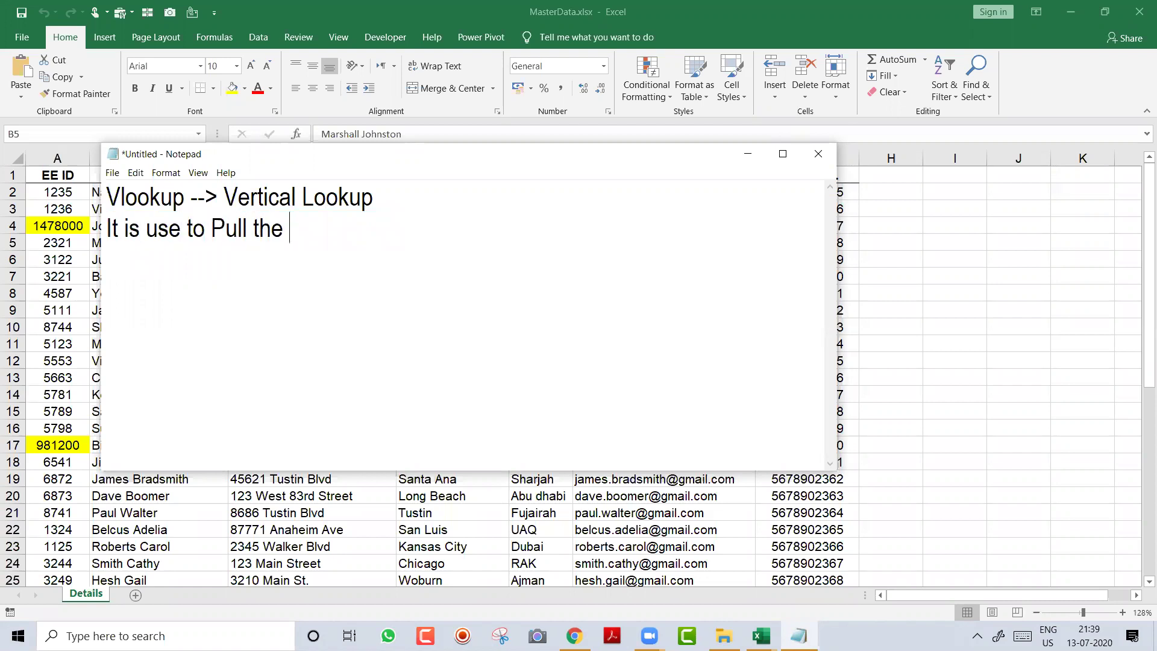
{"action": "type", "text": "data from other S"}
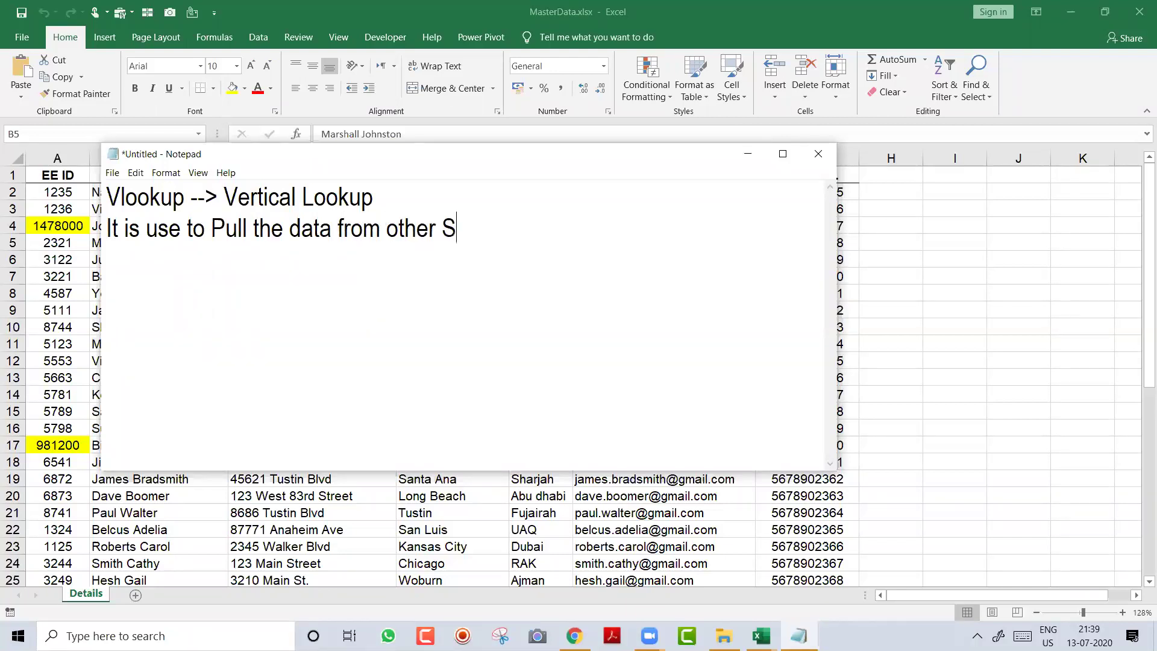
{"action": "type", "text": "heet or ot"}
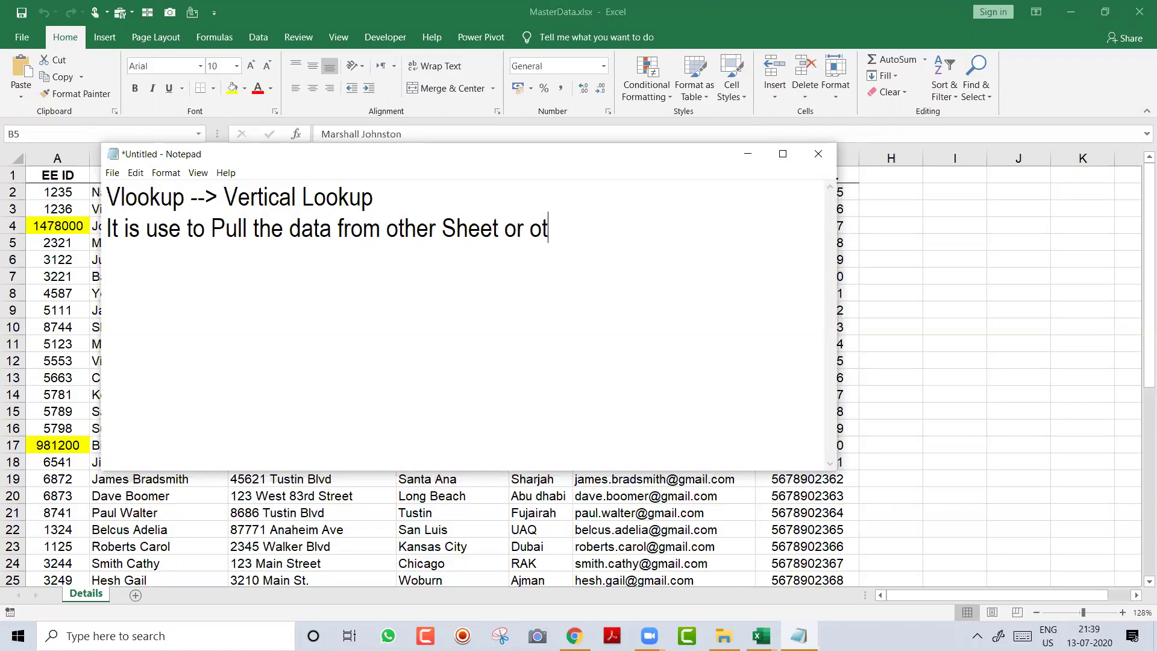
{"action": "type", "text": "her File"}
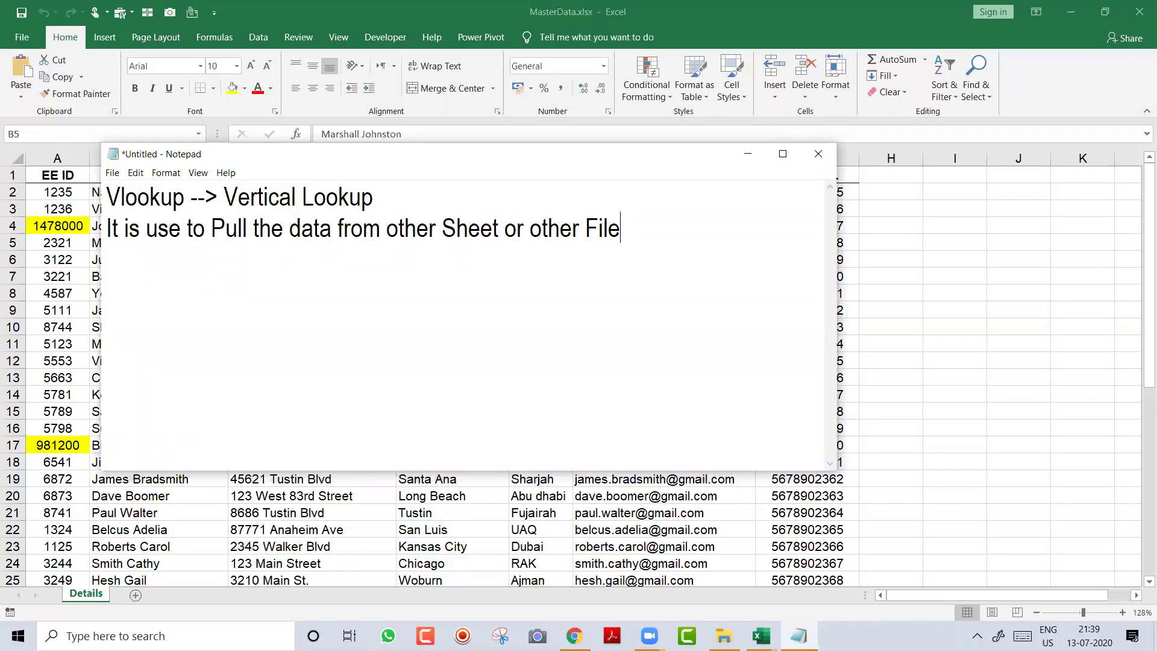
{"action": "key", "text": "Return"}
{"action": "type", "text": "on the ba"}
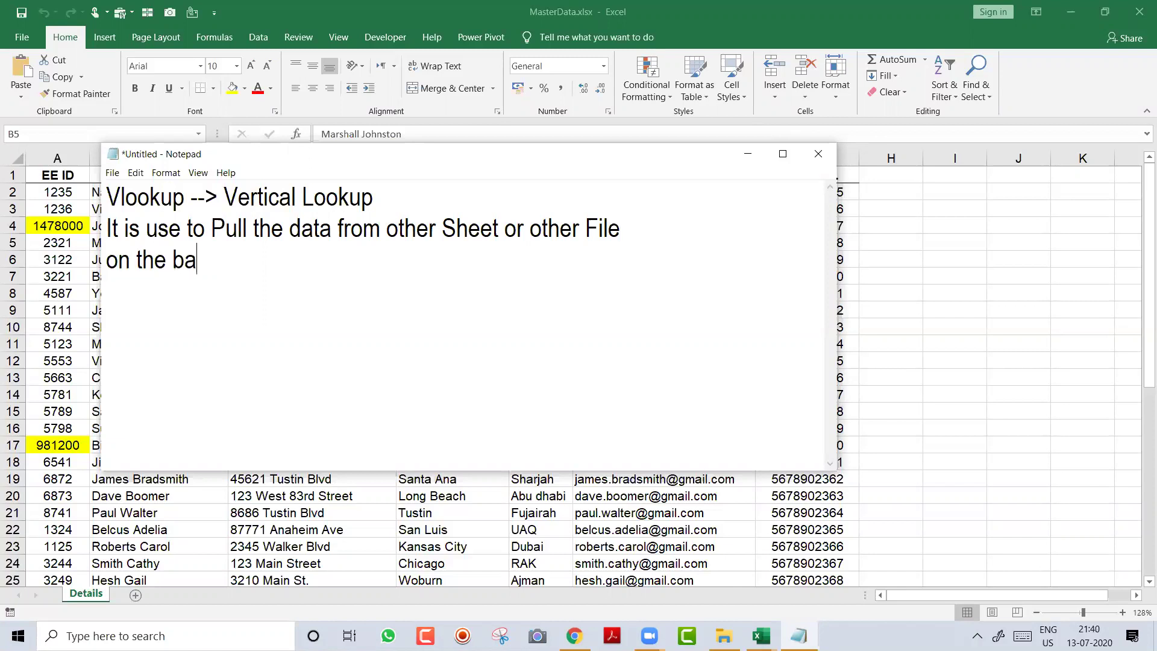
{"action": "type", "text": "sis on 1 common Column"}
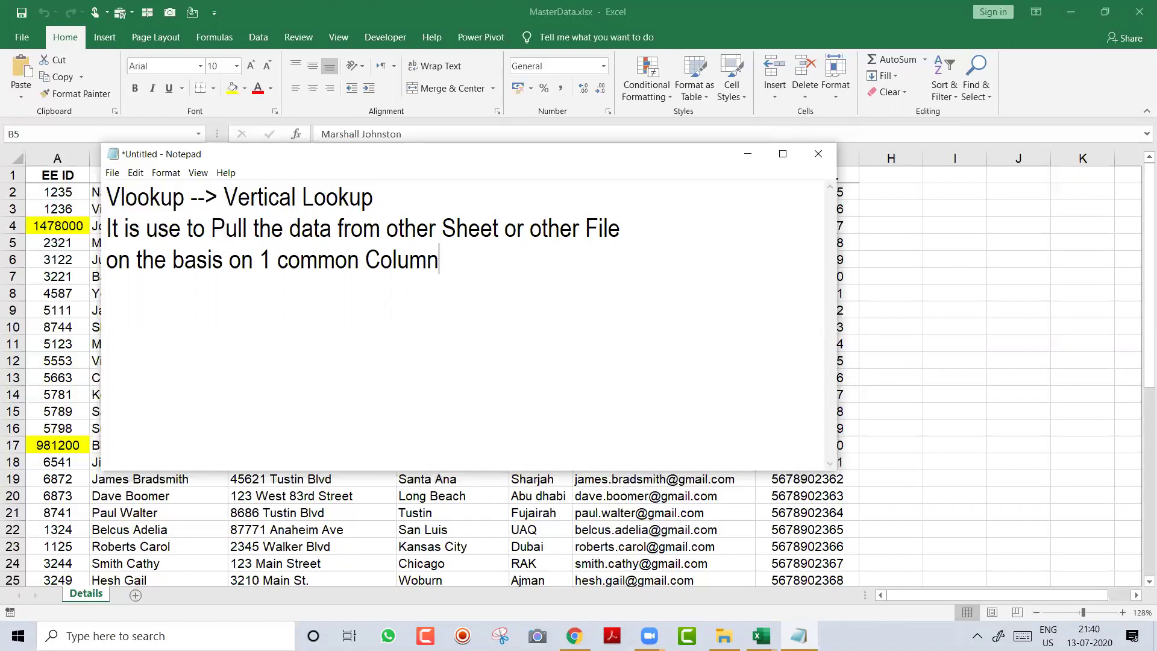
Step: Add the line 'and That Common Column should be left side of the Data'
{"action": "key", "text": "Return"}
{"action": "type", "text": "and That Common Column should be left "}
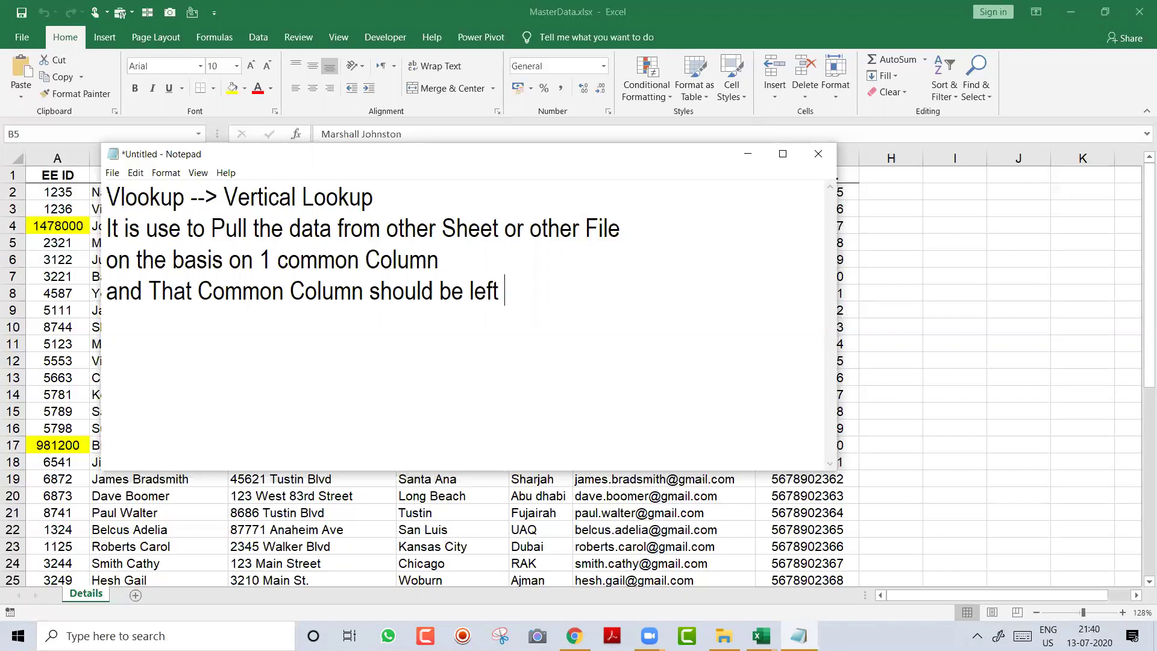
{"action": "type", "text": "side of the Data"}
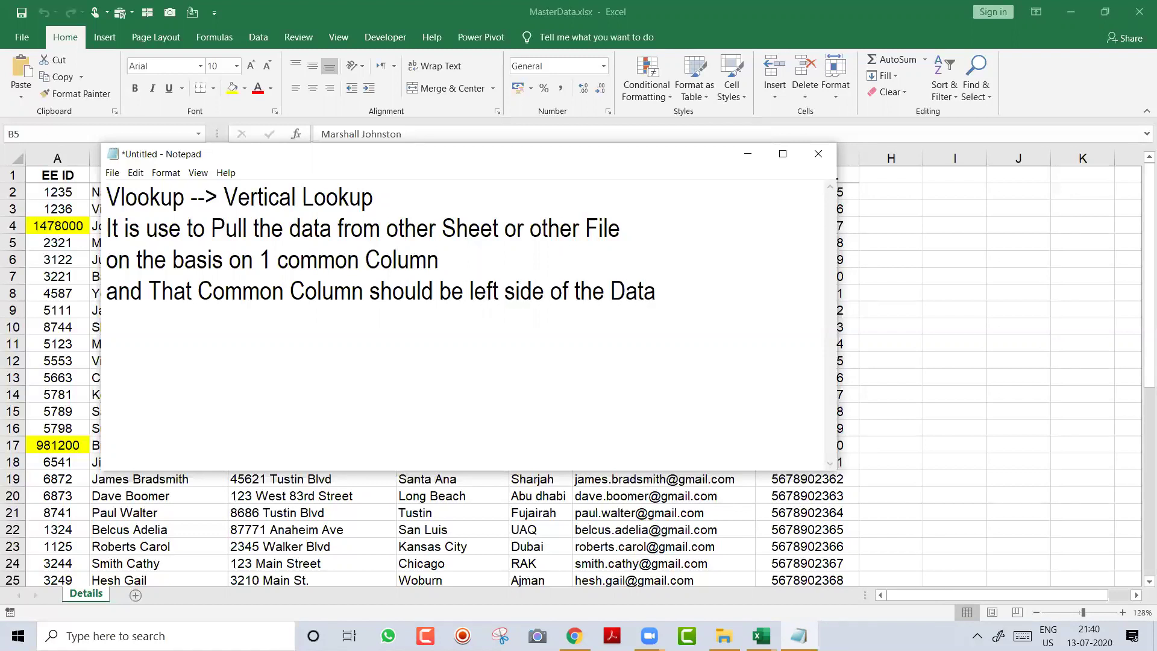
{"action": "key", "text": "ctrl+shift+Left"}
{"action": "key", "text": "ctrl+shift+Left"}
{"action": "key", "text": "ctrl+shift+Left"}
{"action": "key", "text": "ctrl+shift+Left"}
{"action": "key", "text": "ctrl+shift+Left"}
{"action": "key", "text": "ctrl+shift+Left"}
{"action": "key", "text": "ctrl+shift+Left"}
{"action": "key", "text": "ctrl+shift+Left"}
{"action": "key", "text": "ctrl+shift+Left"}
{"action": "key", "text": "ctrl+shift+Left"}
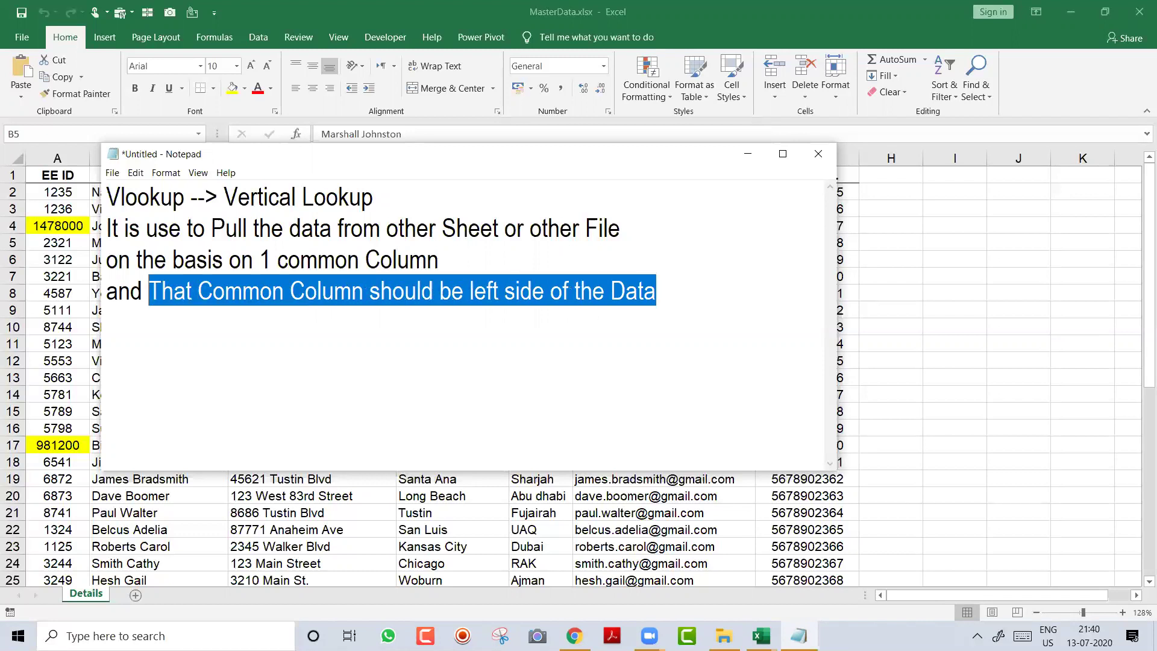
{"action": "key", "text": "ctrl+shift+Left"}
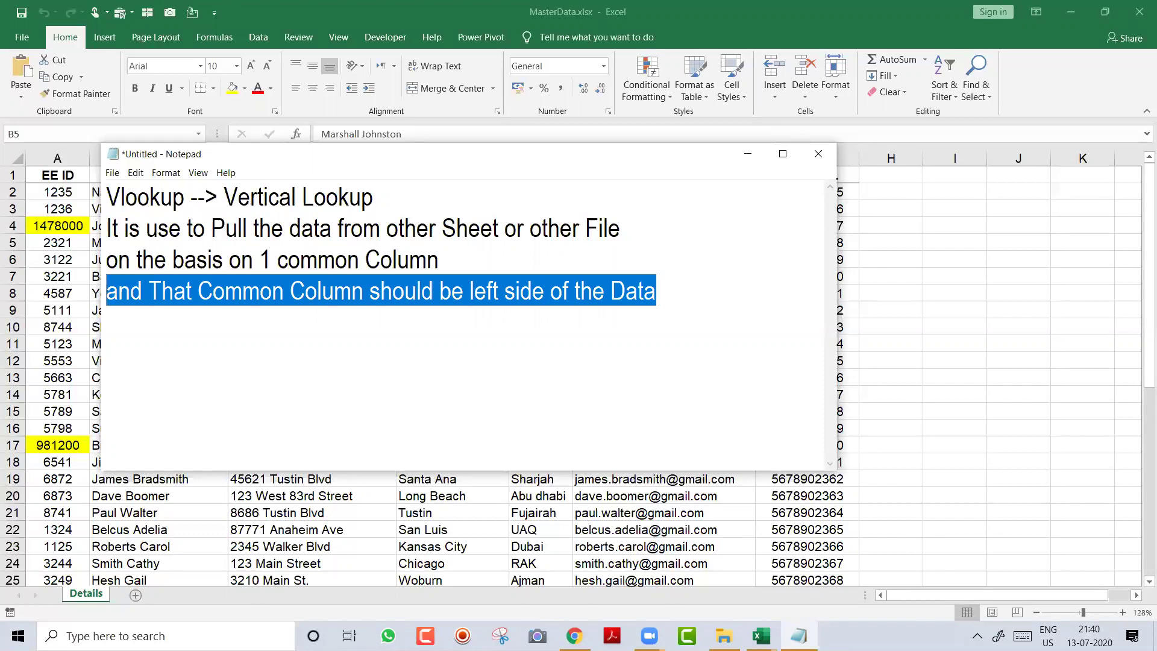
{"action": "left_click", "coordinate": [655, 291]}
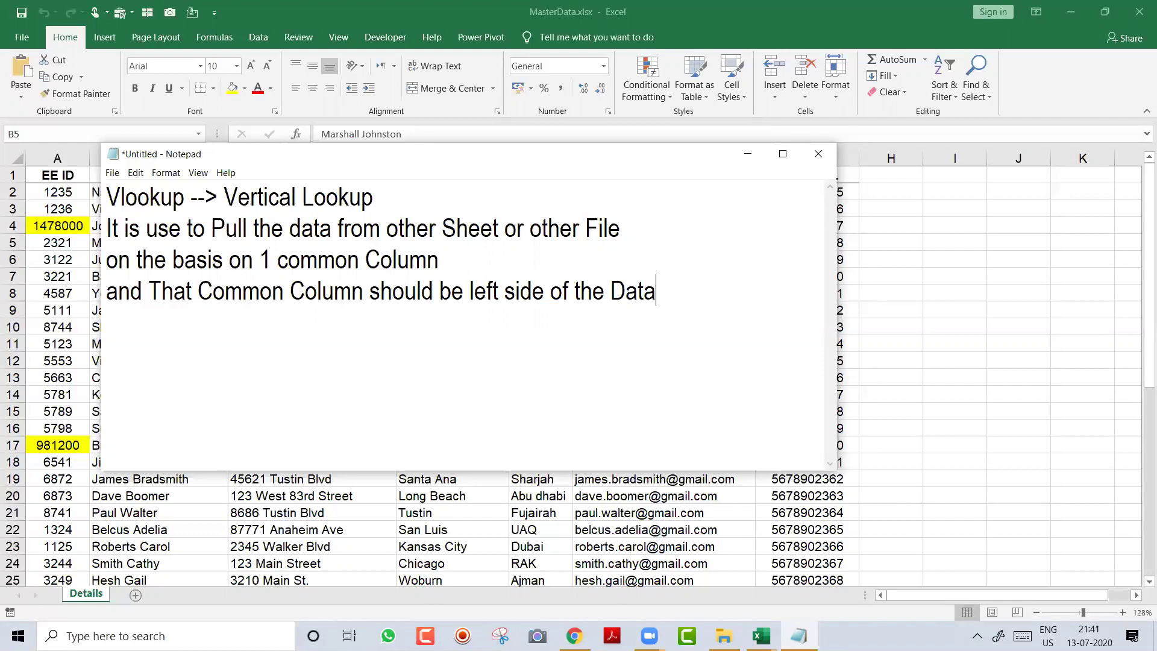
{"action": "key", "text": "alt+Tab"}
{"action": "key", "text": "alt+Tab"}
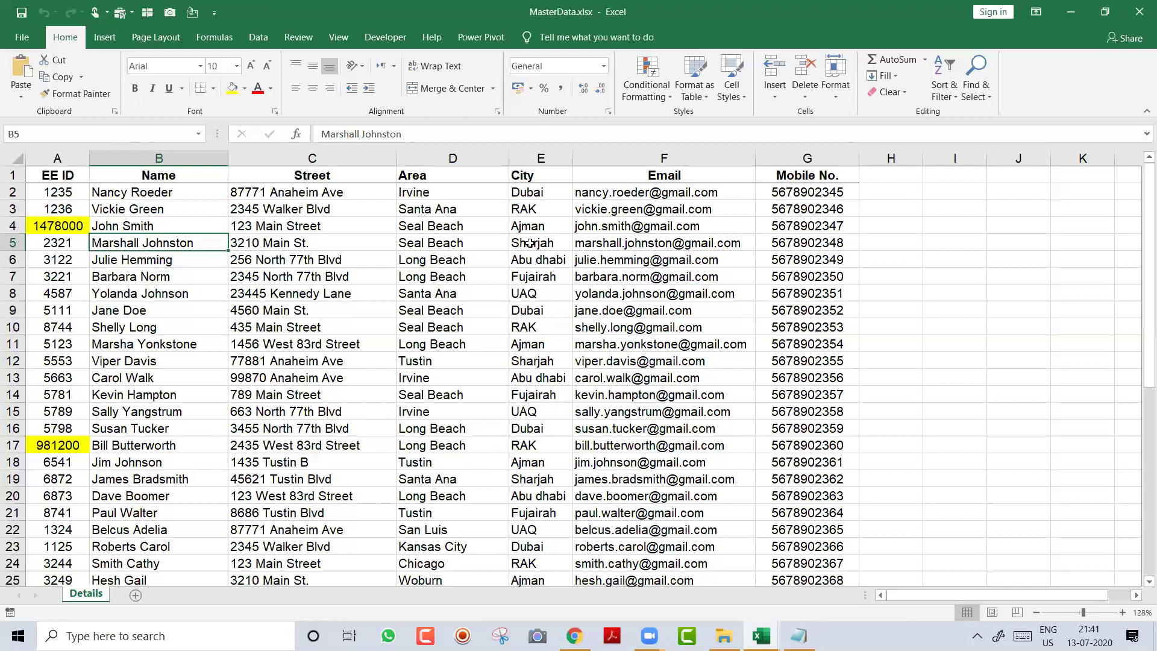
Step: Select the entire MasterData employee table from the first record, then return to A1
{"action": "key", "text": "Left"}
{"action": "key", "text": "Up"}
{"action": "key", "text": "Up"}
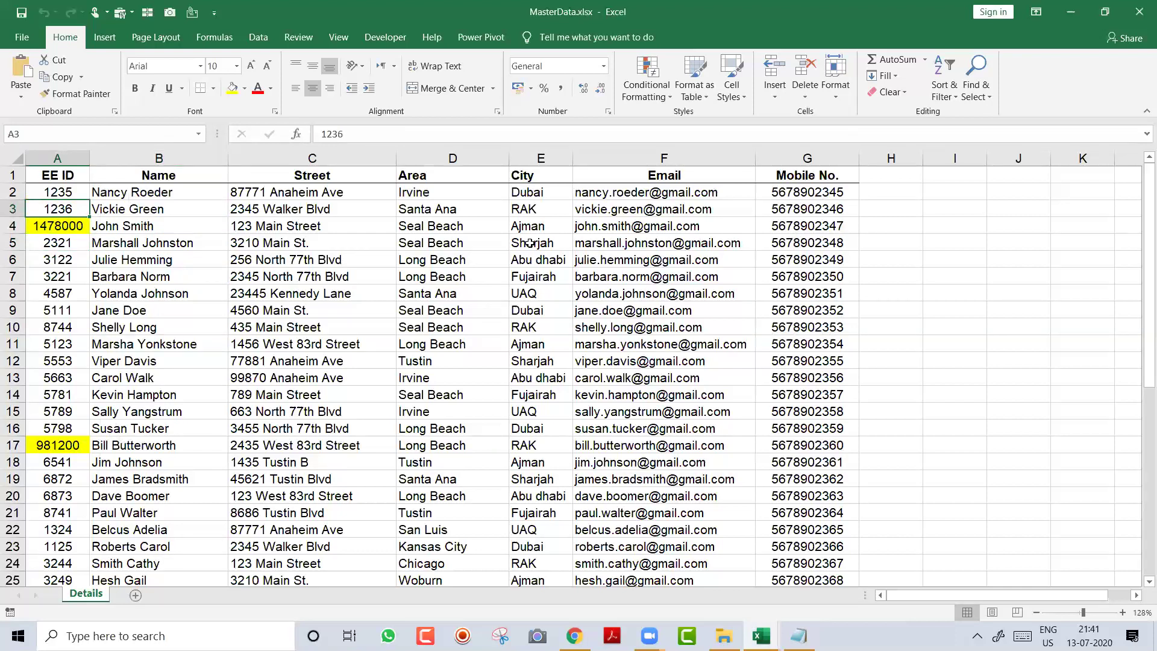
{"action": "key", "text": "Up"}
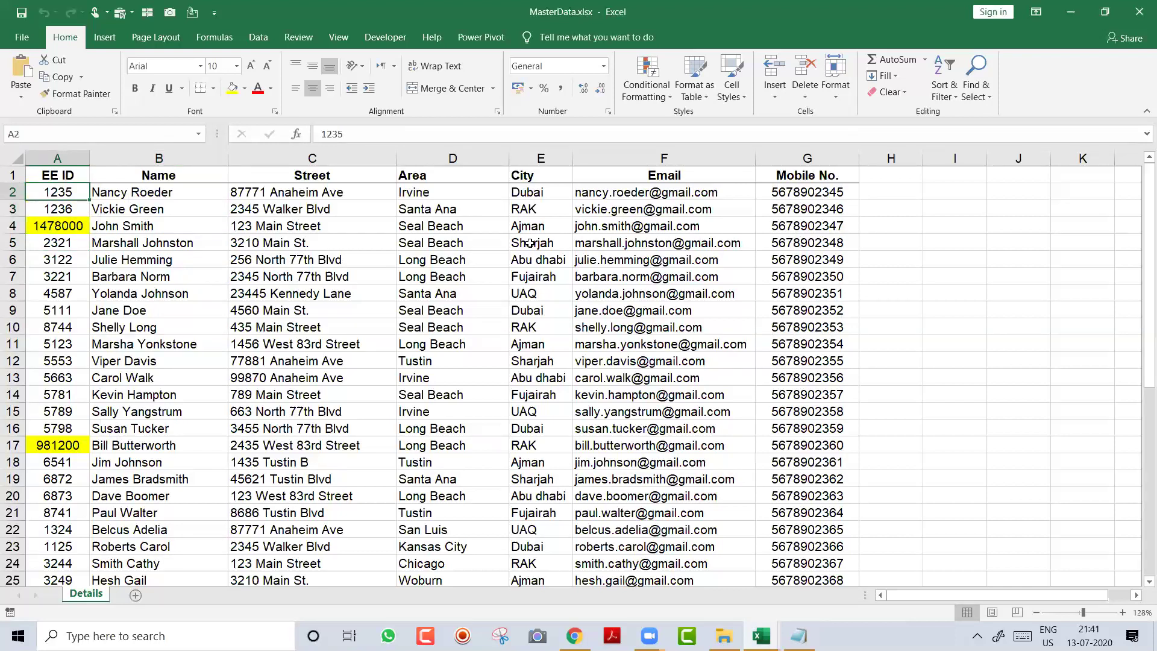
{"action": "key", "text": "ctrl+shift+End"}
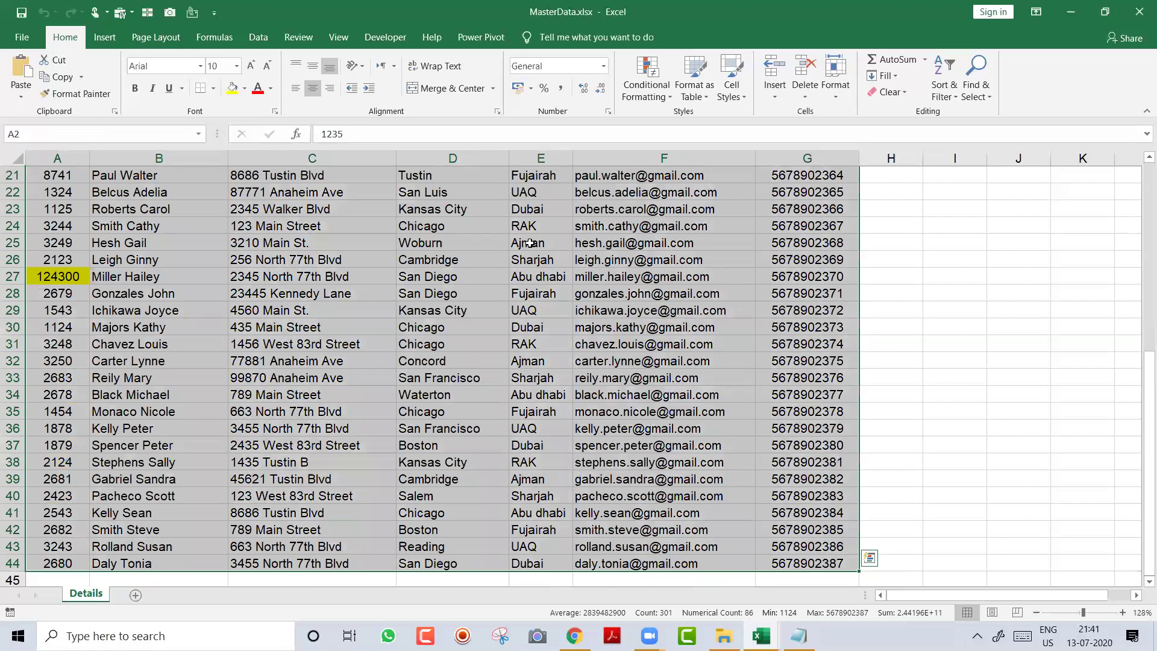
{"action": "key", "text": "ctrl+Home"}
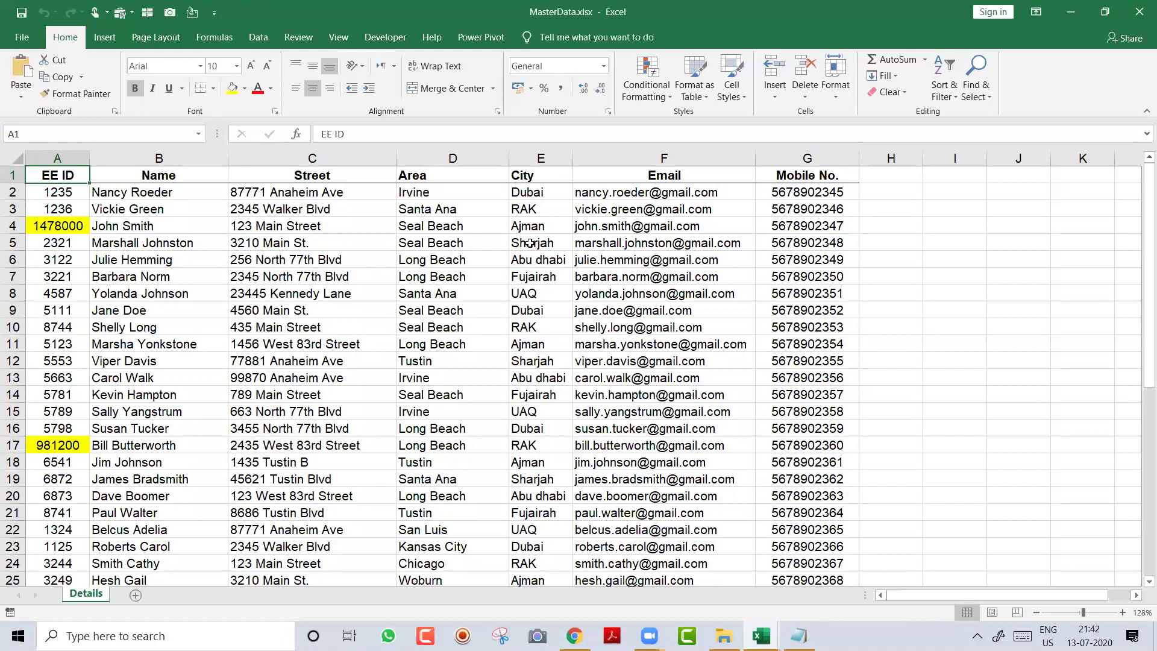
Step: Switch to DataRequested and zoom its Data sheet in to 160%
{"action": "key", "text": "ctrl+Tab"}
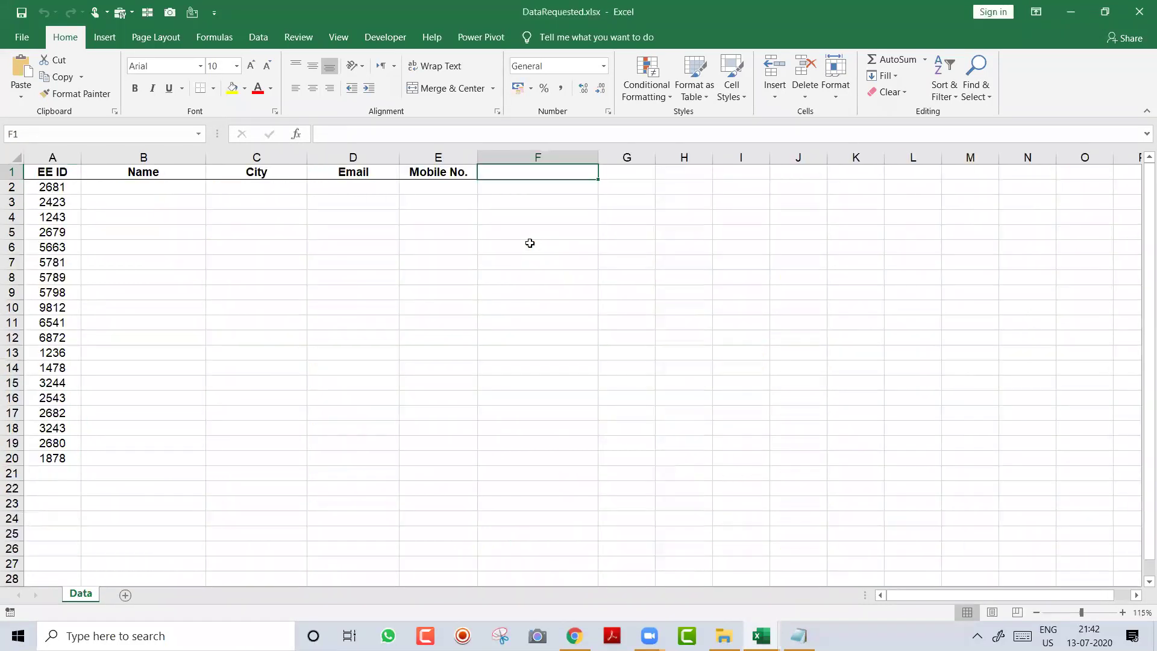
{"action": "key", "text": "ctrl+Home"}
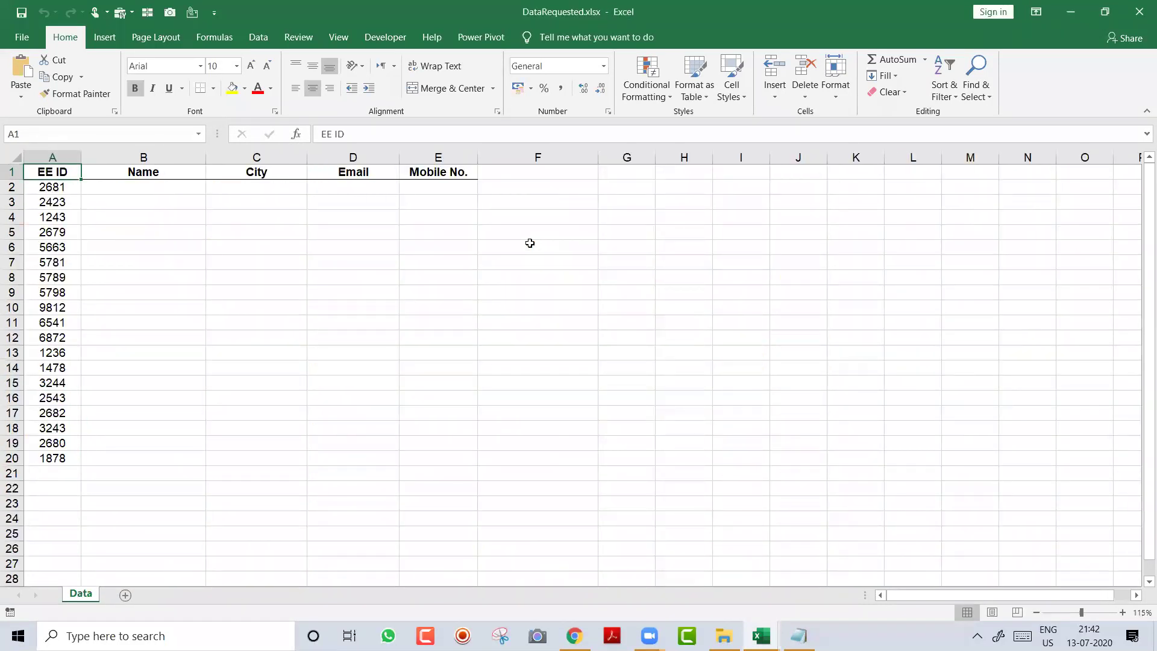
{"action": "left_click", "coordinate": [1122, 612]}
{"action": "left_click", "coordinate": [1122, 612]}
{"action": "left_click", "coordinate": [1123, 612]}
{"action": "left_click", "coordinate": [1122, 612]}
{"action": "left_click", "coordinate": [1122, 612]}
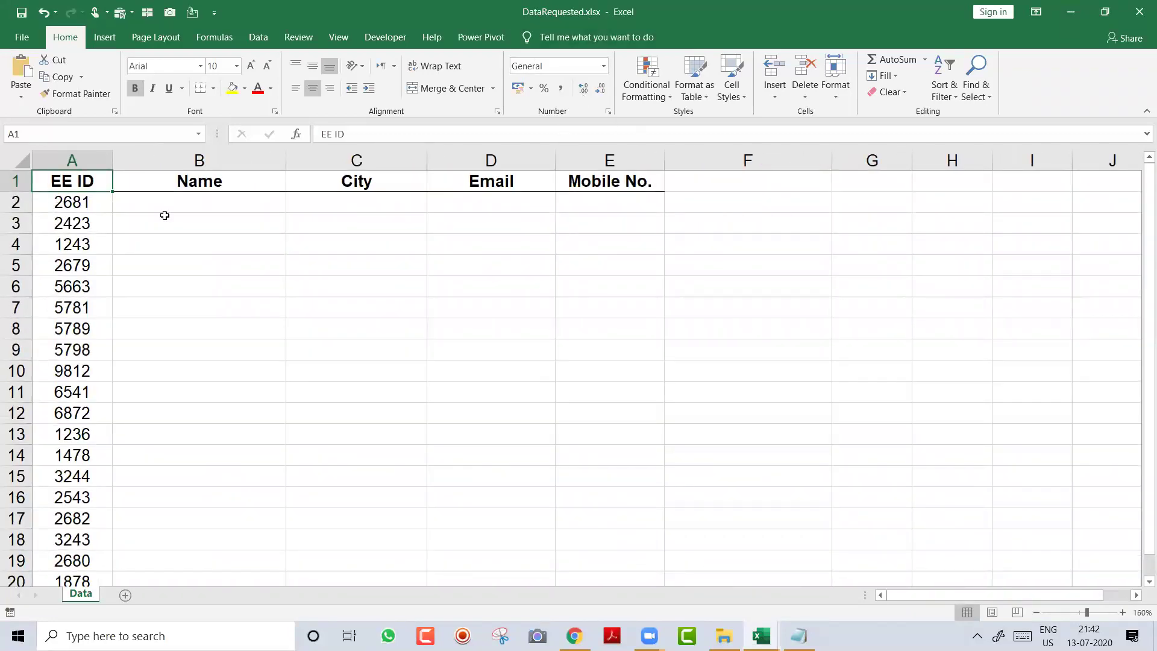
Step: Browse the EE IDs in column A, ending on the empty Name cell B2
{"action": "left_click", "coordinate": [90, 216]}
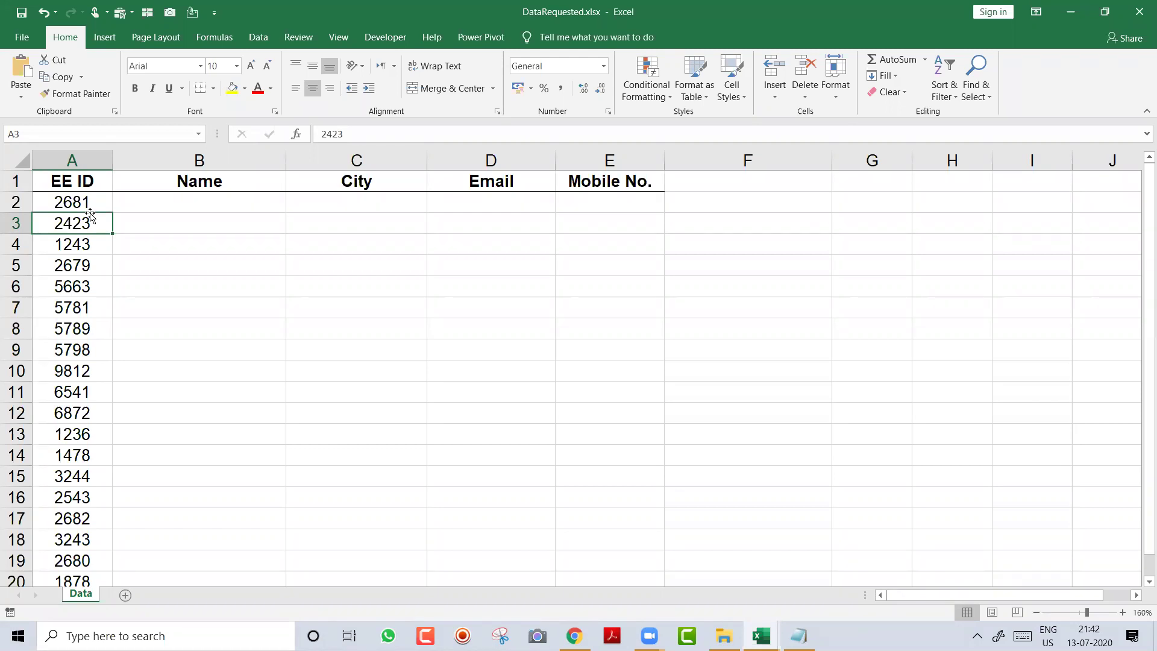
{"action": "key", "text": "Up"}
{"action": "key", "text": "Down"}
{"action": "key", "text": "Down"}
{"action": "key", "text": "Down"}
{"action": "key", "text": "Down"}
{"action": "key", "text": "Down"}
{"action": "key", "text": "Up"}
{"action": "key", "text": "Up"}
{"action": "key", "text": "Up"}
{"action": "key", "text": "Up"}
{"action": "key", "text": "Up"}
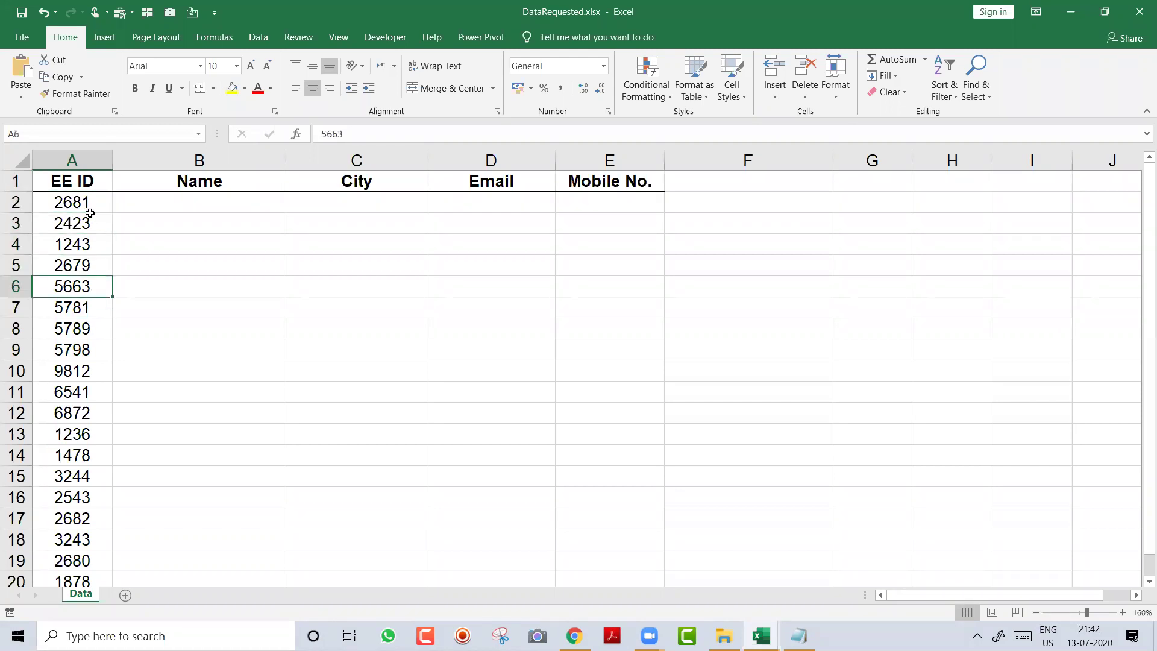
{"action": "key", "text": "Right"}
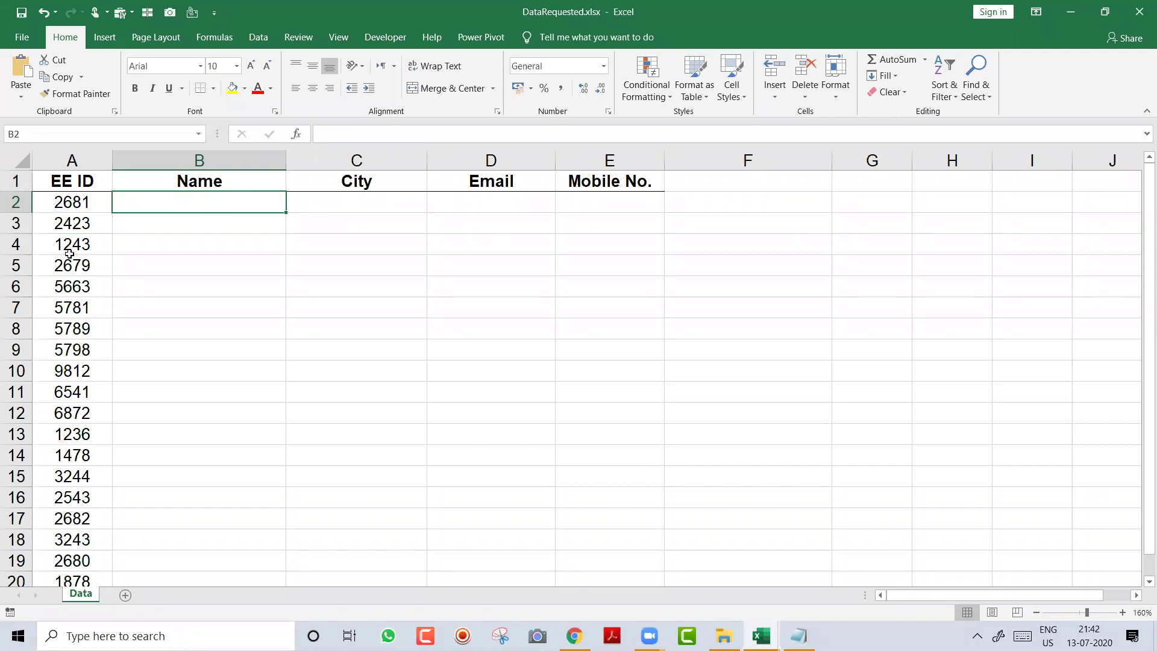
{"action": "left_click_drag", "start_coordinate": [81, 206], "coordinate": [90, 386]}
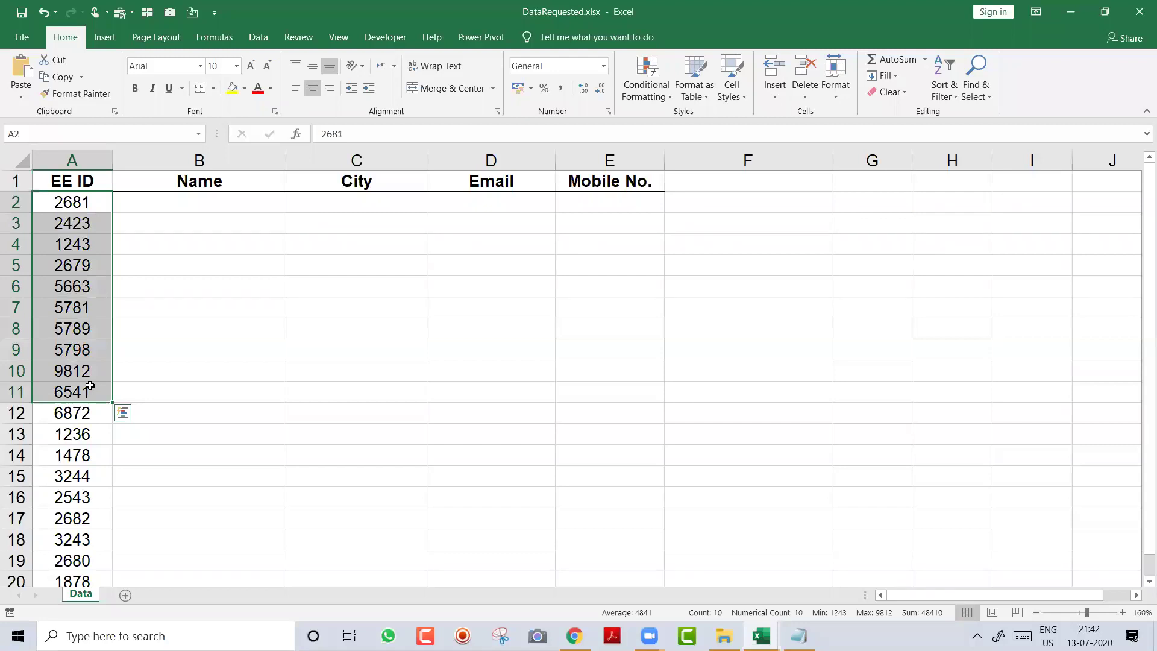
{"action": "key", "text": "shift+BackSpace"}
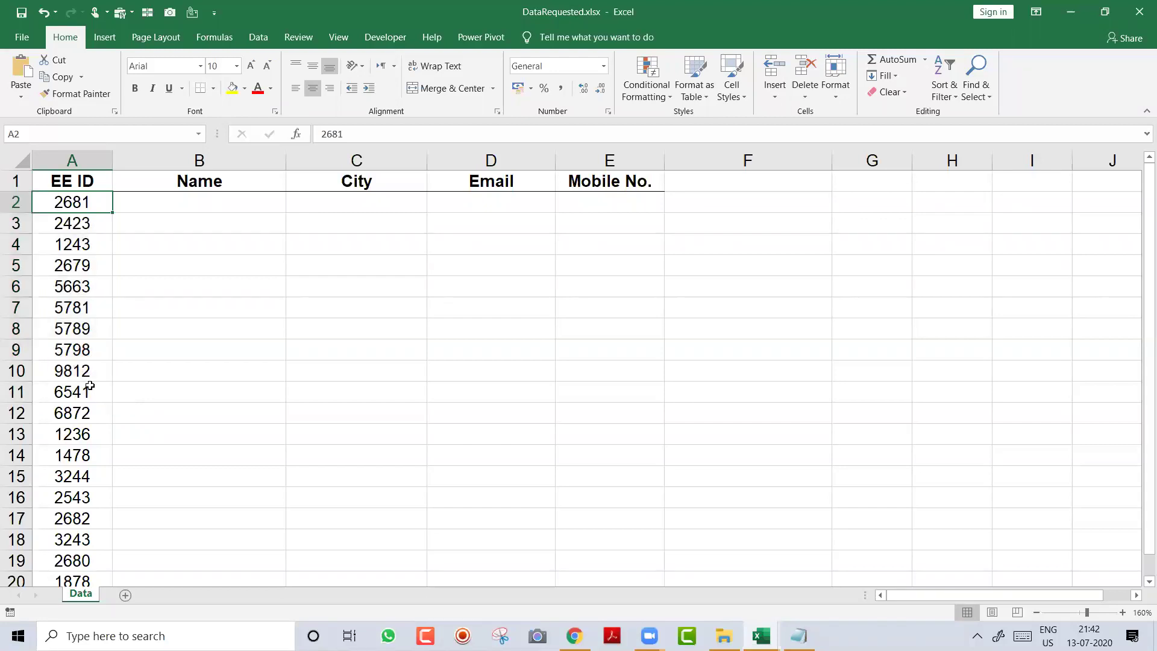
{"action": "left_click", "coordinate": [222, 201]}
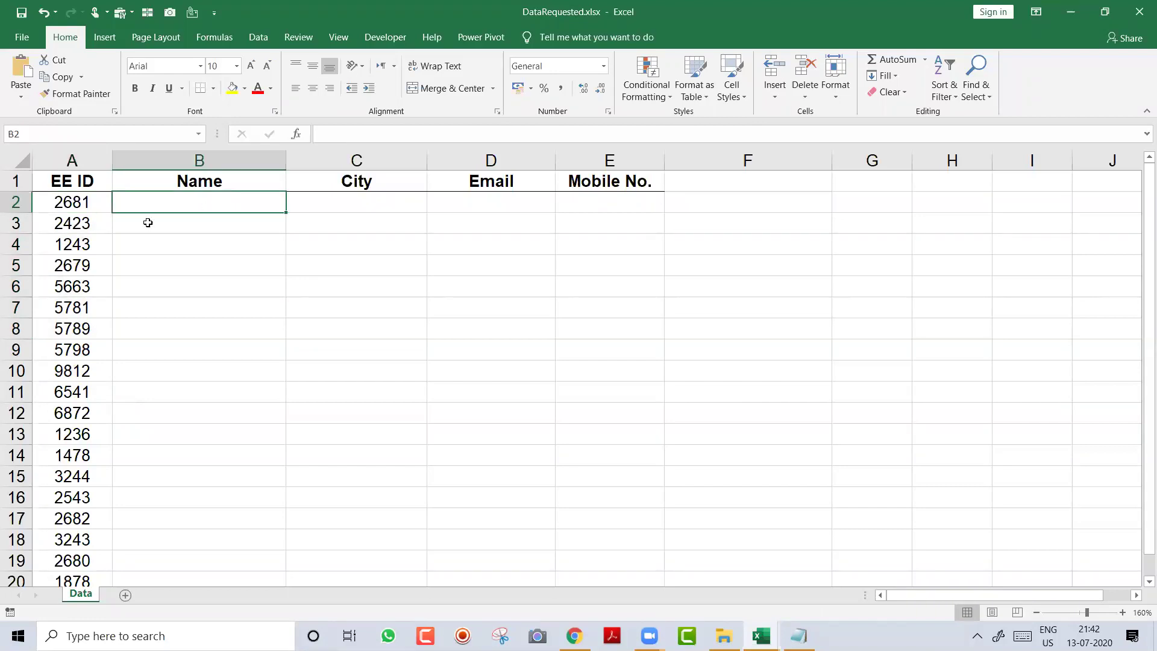
{"action": "left_click", "coordinate": [81, 202]}
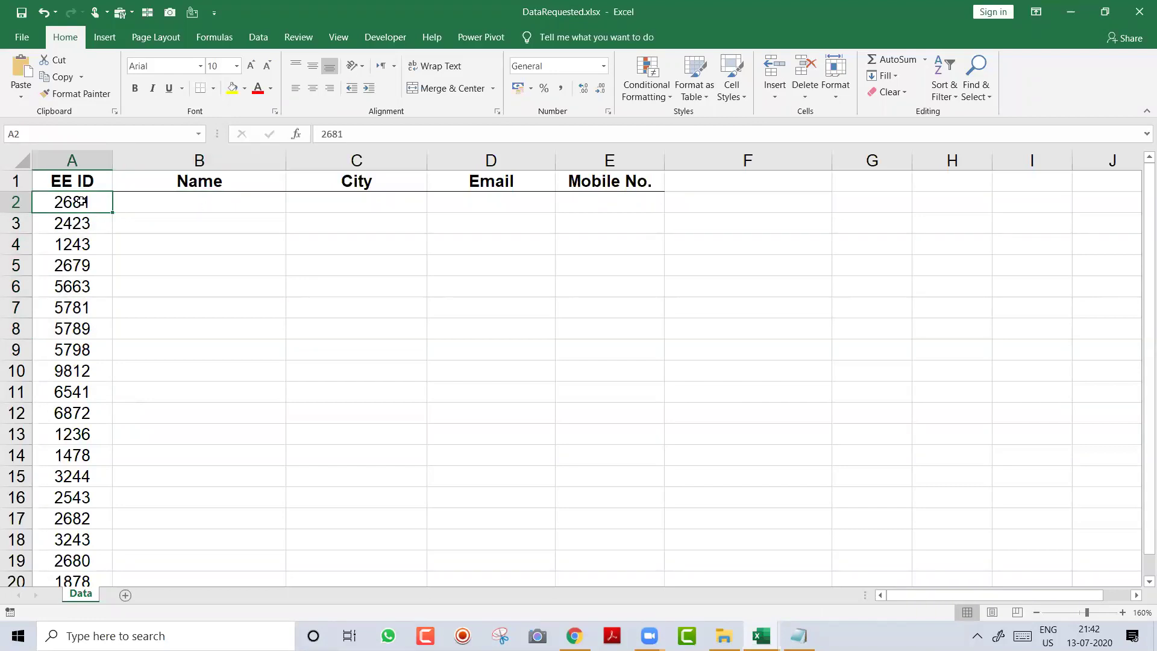
{"action": "left_click", "coordinate": [189, 204]}
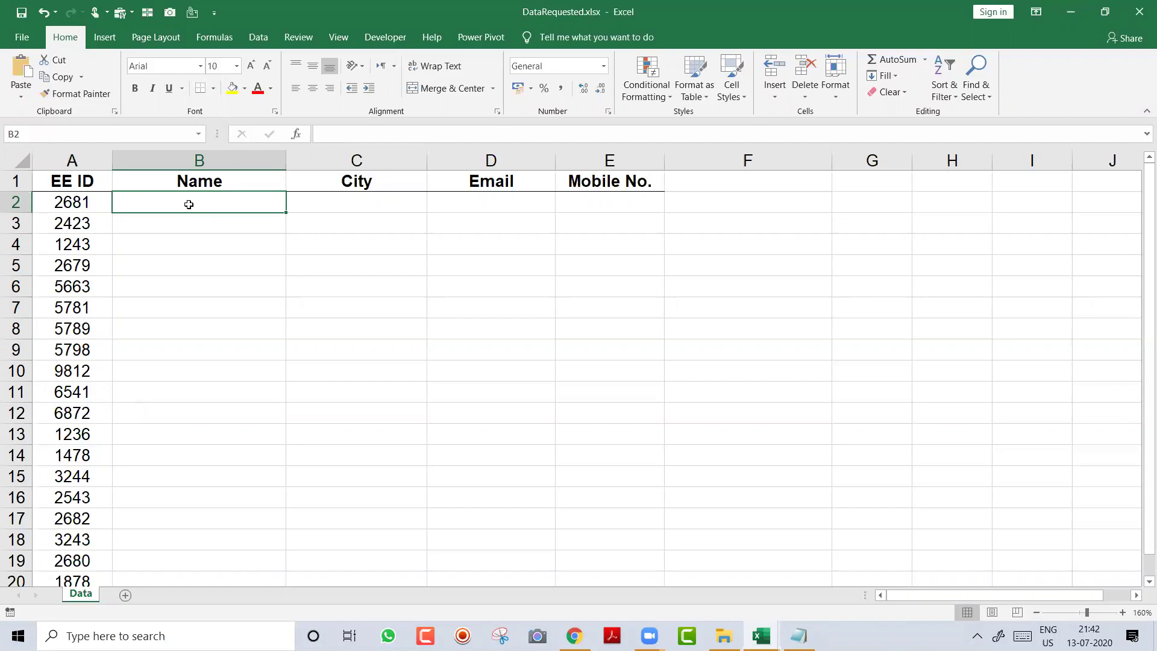
Step: Compare the two workbooks, checking EE IDs 2681, 2423 and 1243 against MasterData
{"action": "key", "text": "ctrl+Tab"}
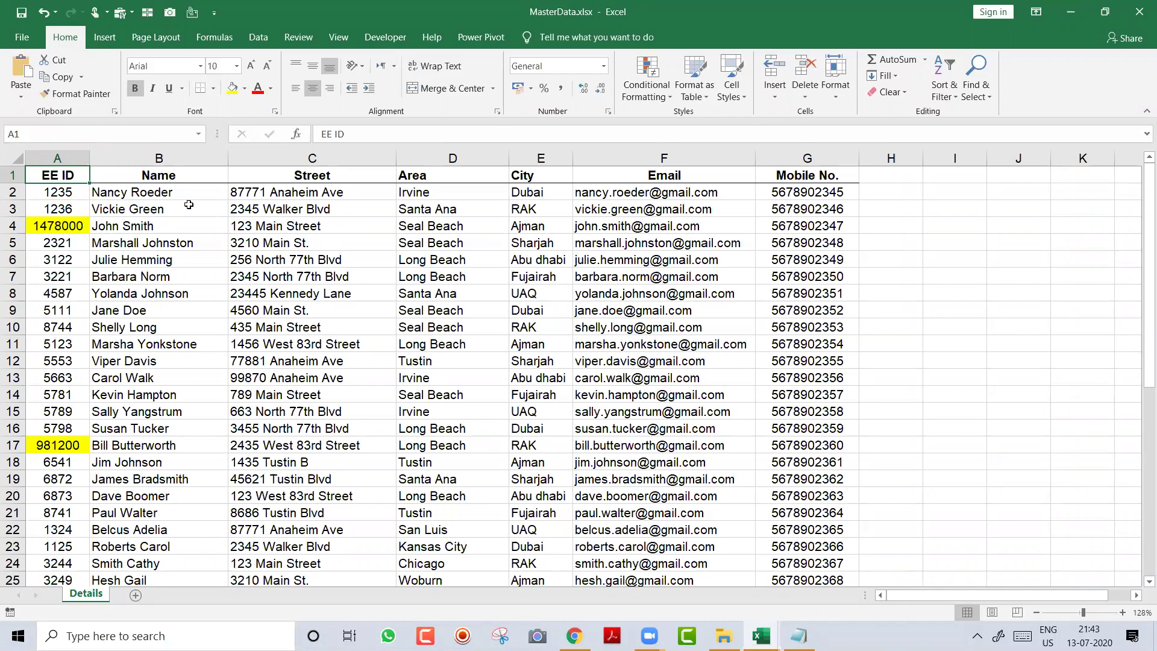
{"action": "key", "text": "alt+Tab"}
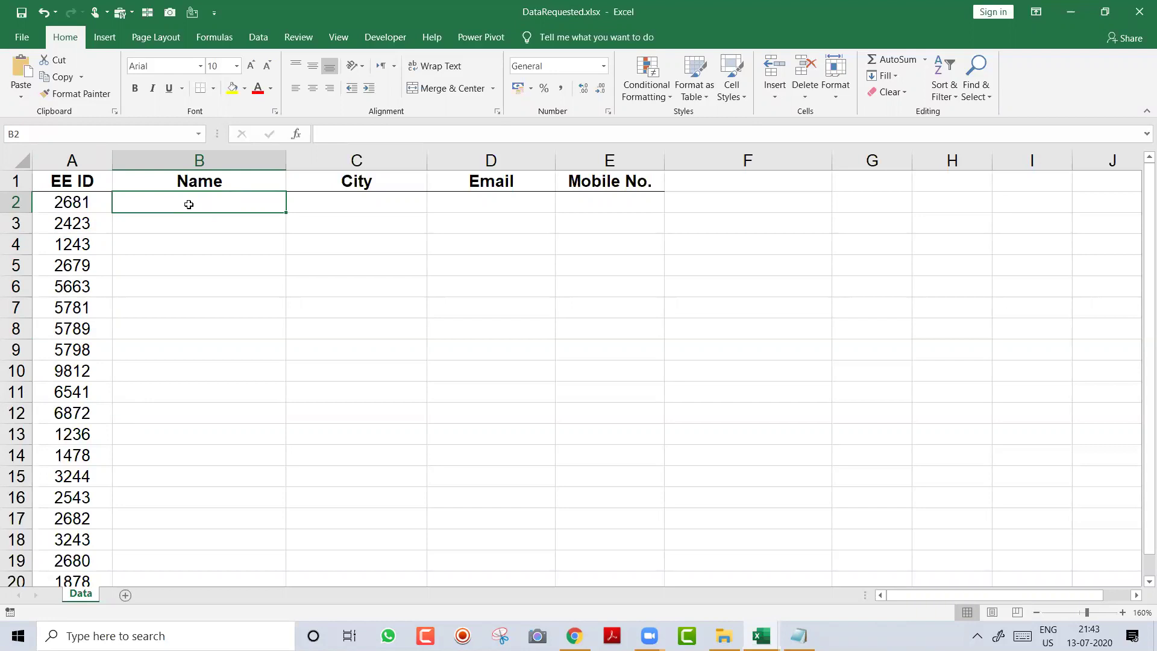
{"action": "key", "text": "alt+Tab"}
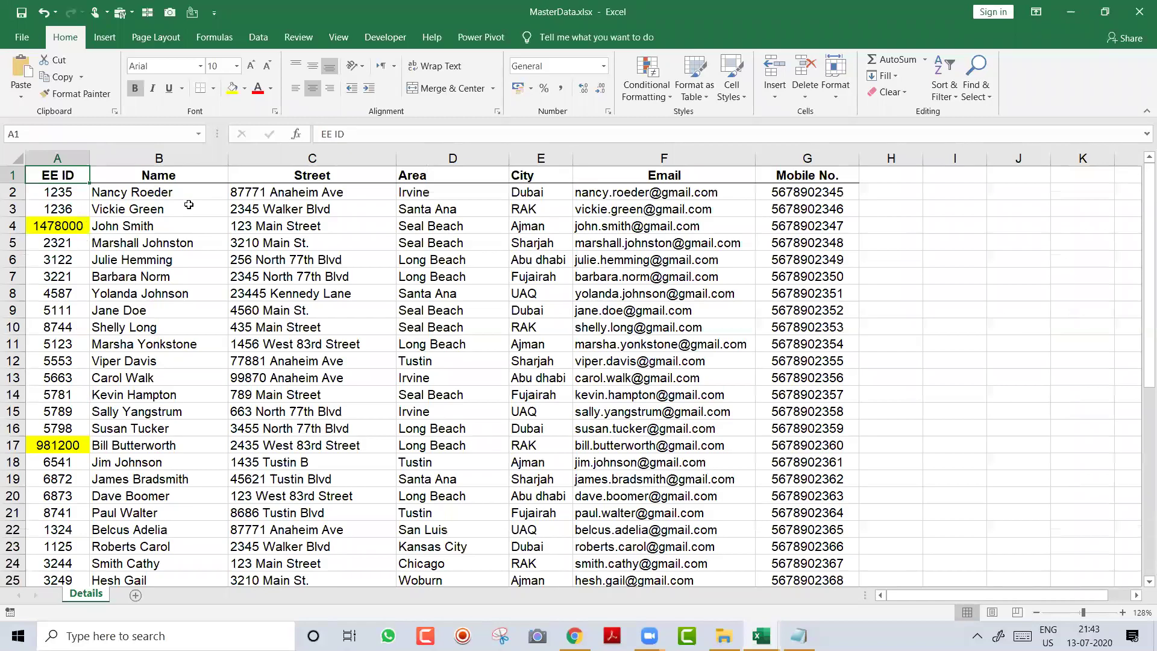
{"action": "key", "text": "alt+Tab"}
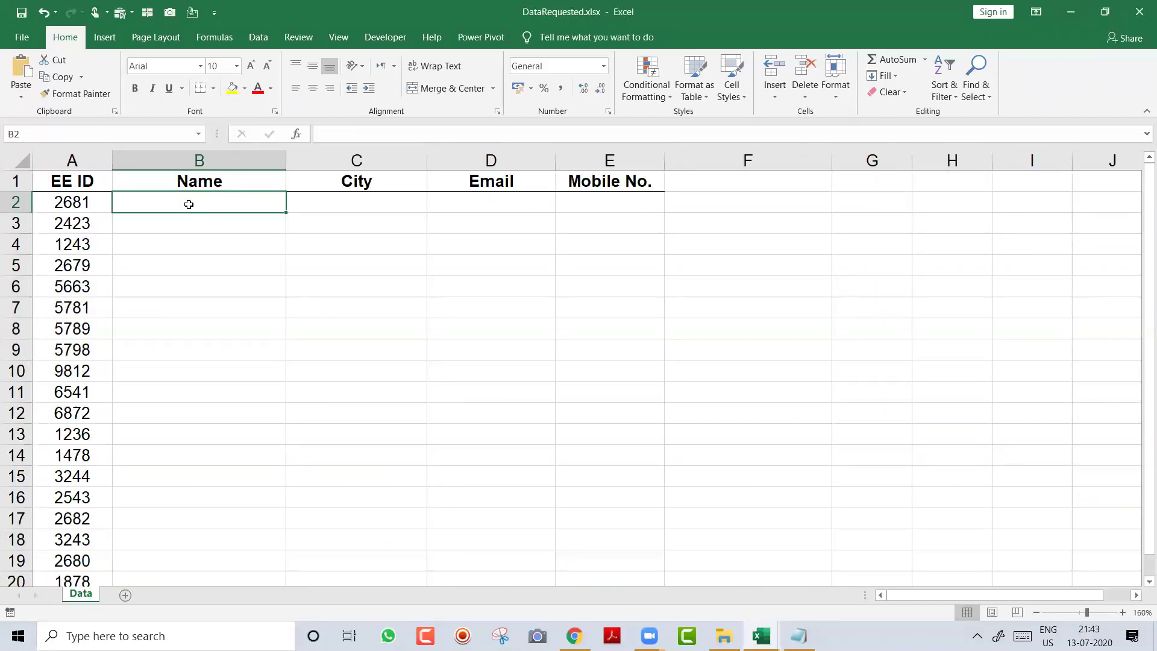
{"action": "left_click", "coordinate": [88, 208]}
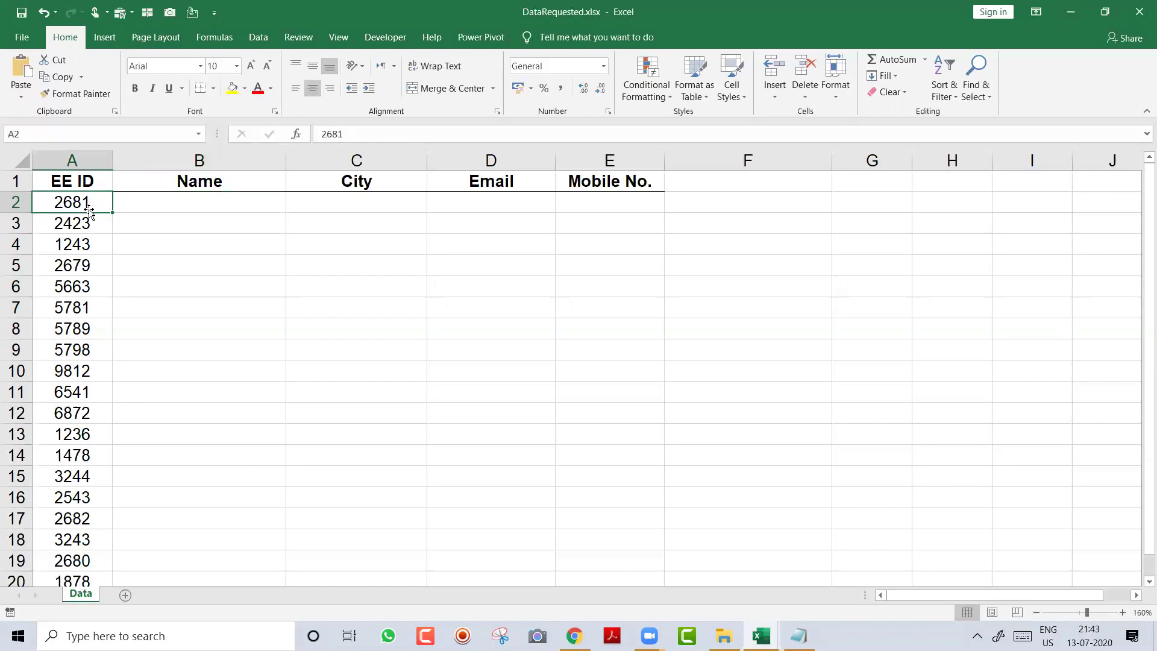
{"action": "left_click", "coordinate": [92, 227]}
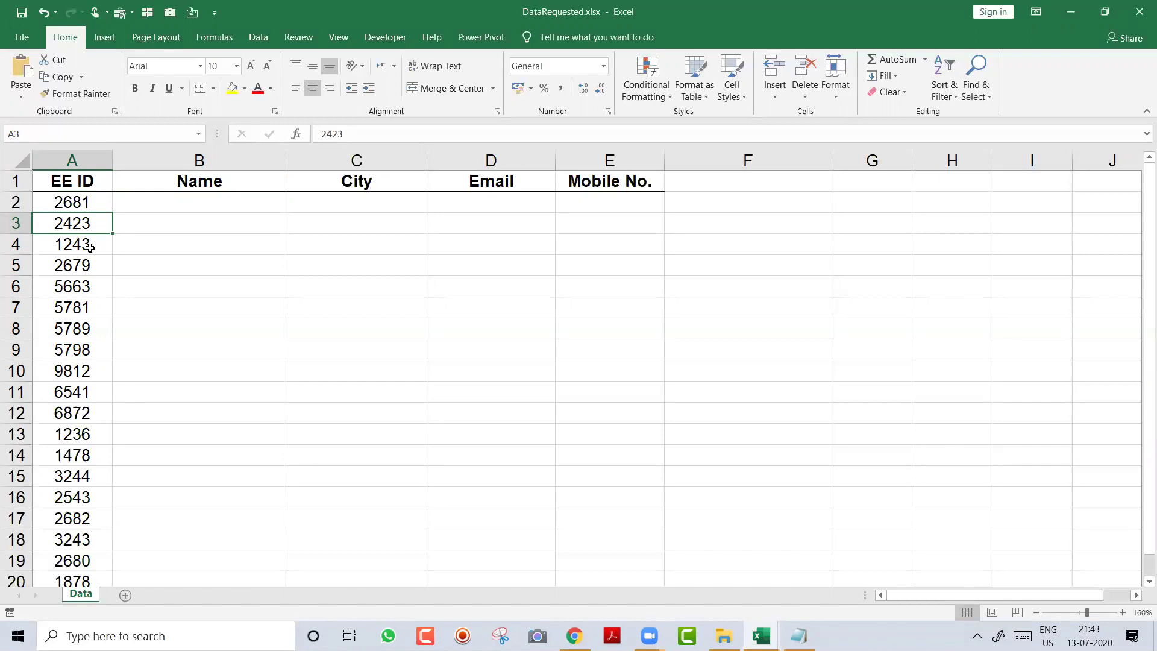
{"action": "left_click", "coordinate": [89, 247]}
{"action": "left_click", "coordinate": [202, 211]}
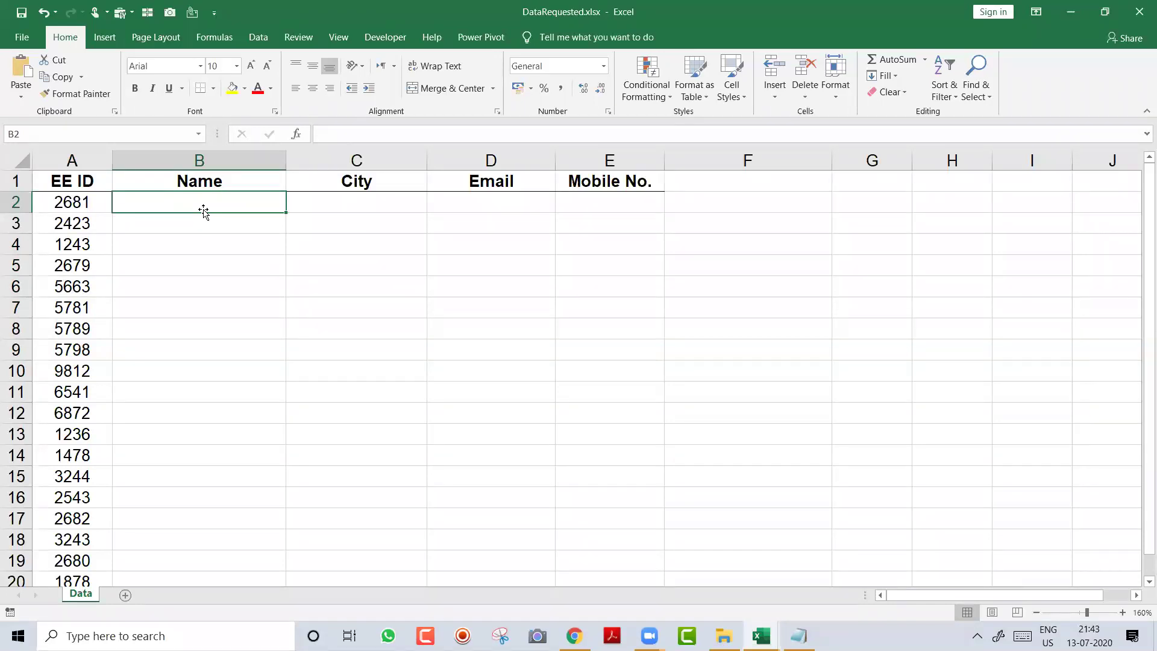
Step: Copy EE ID 2681 and find its record in MasterData
{"action": "left_click", "coordinate": [83, 204]}
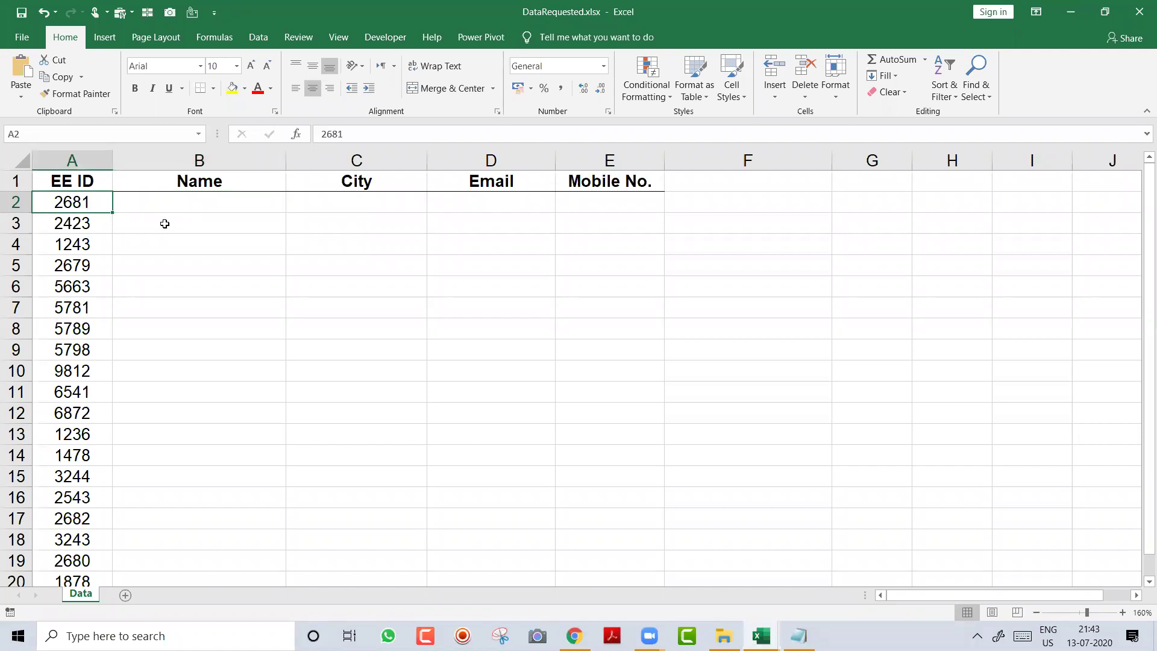
{"action": "key", "text": "ctrl+c"}
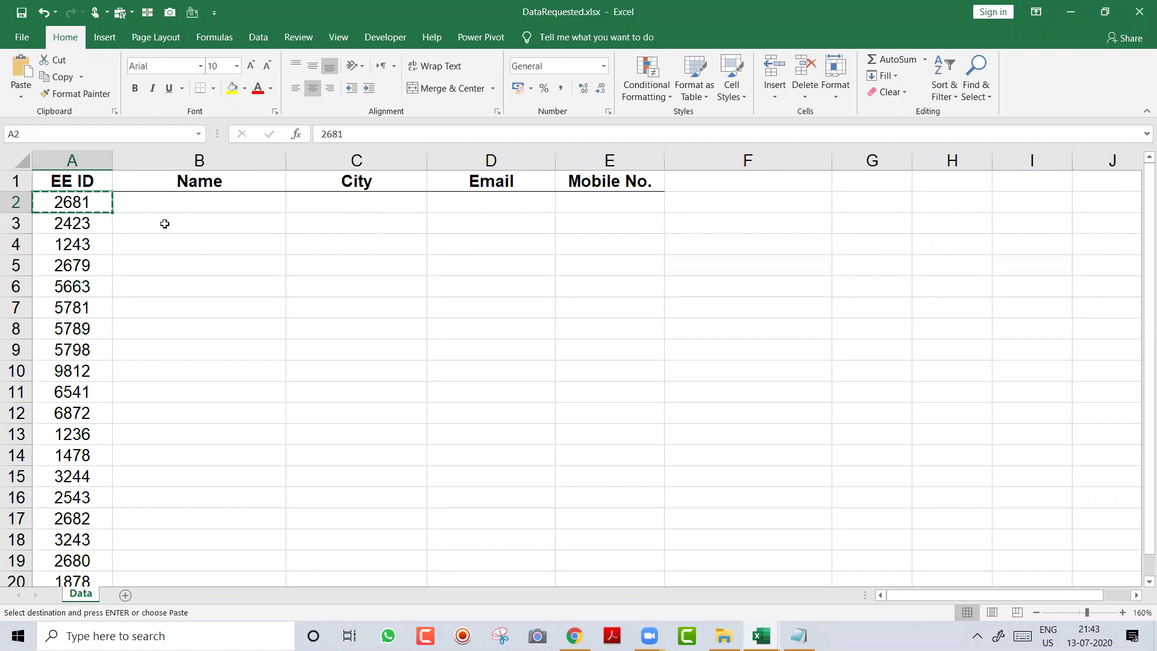
{"action": "key", "text": "ctrl+Tab"}
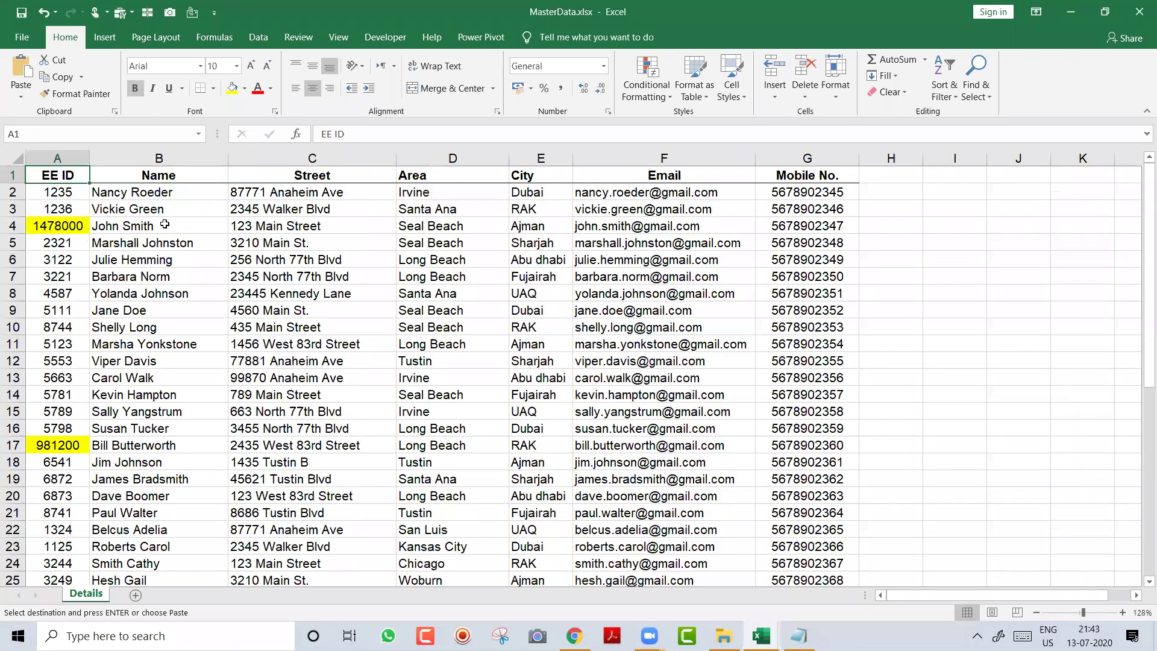
{"action": "key", "text": "ctrl+f"}
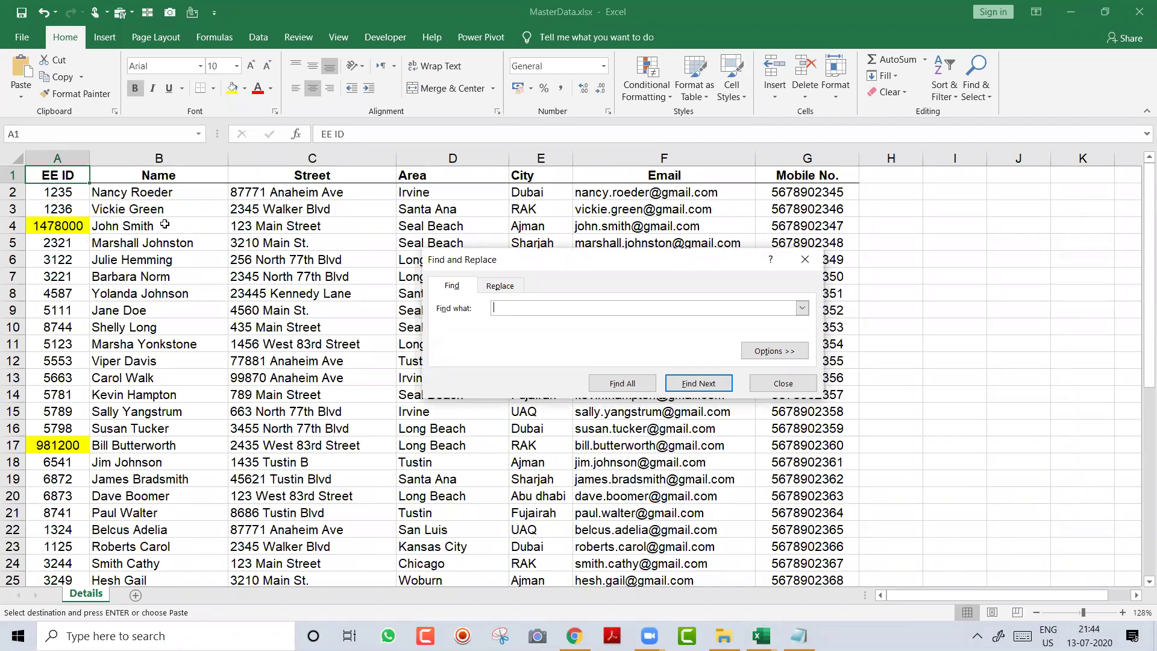
{"action": "key", "text": "ctrl+v"}
{"action": "key", "text": "Return"}
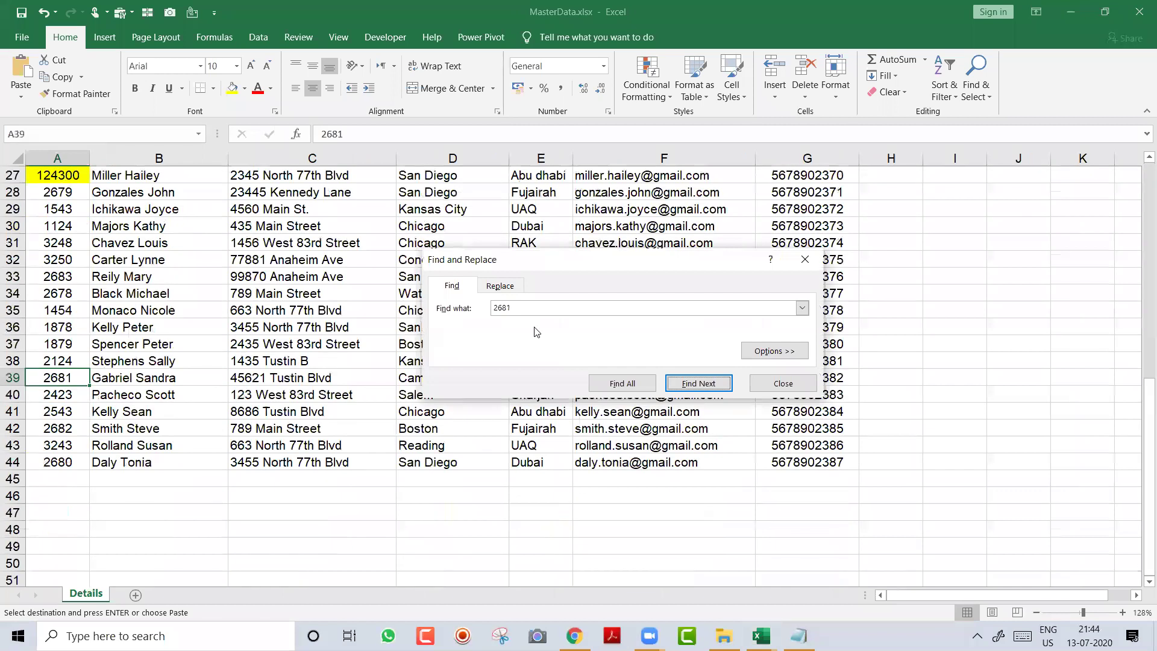
{"action": "key", "text": "Escape"}
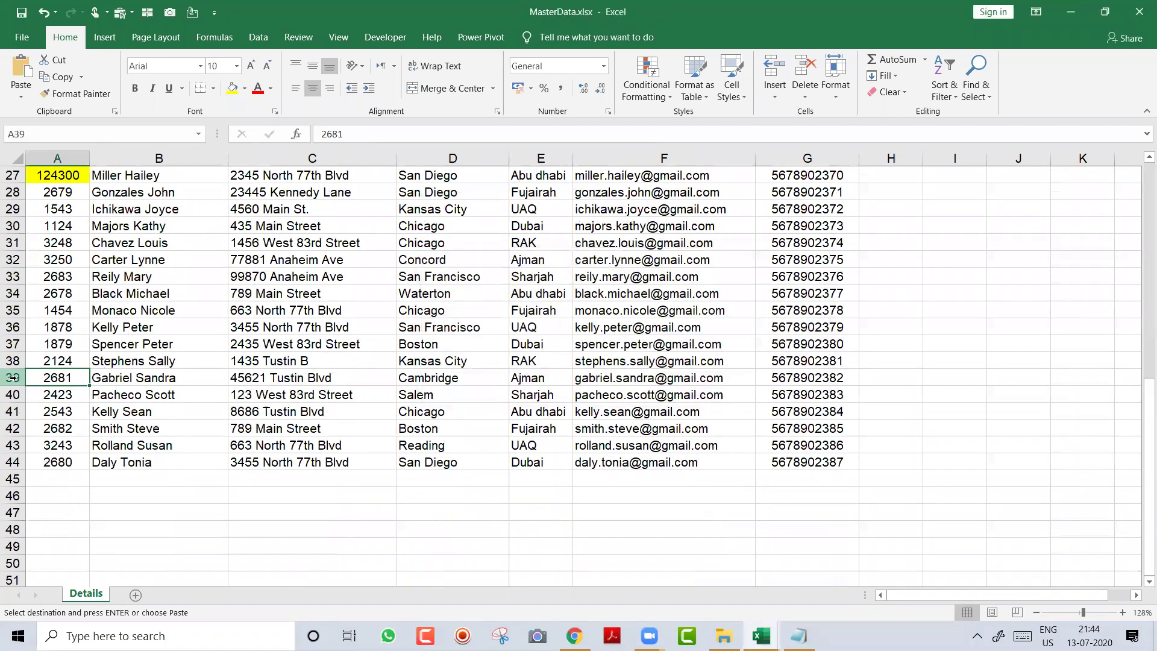
Step: Copy employee 2681's name from B39 into DataRequested cell B2
{"action": "left_click", "coordinate": [12, 377]}
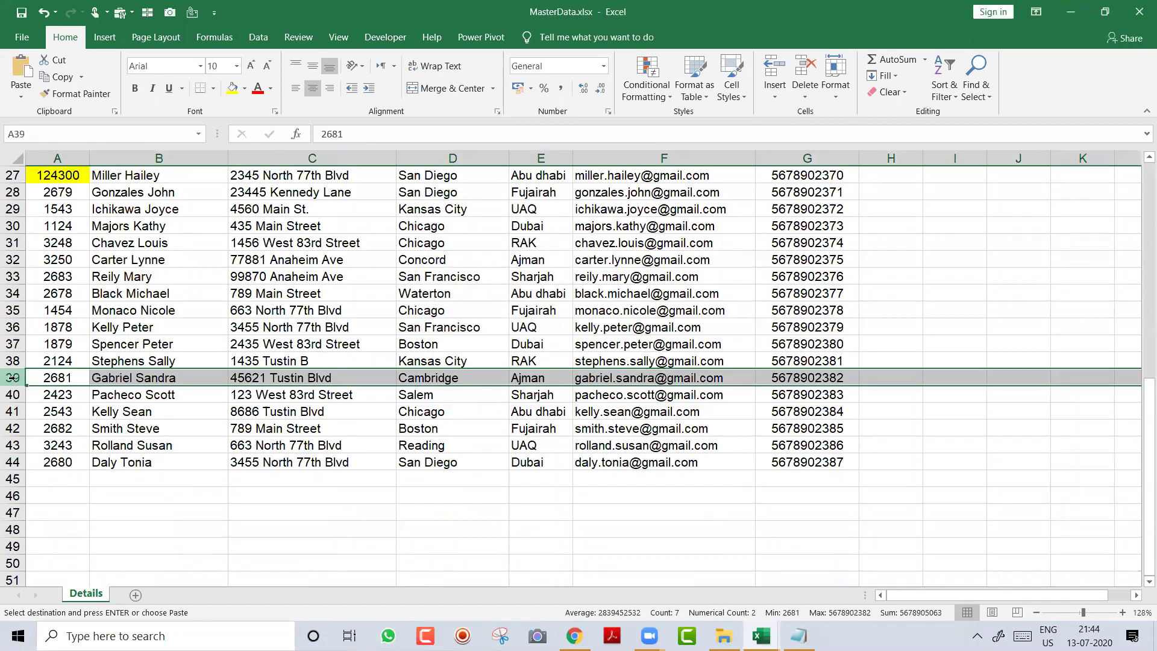
{"action": "key", "text": "Right"}
{"action": "key", "text": "ctrl+c"}
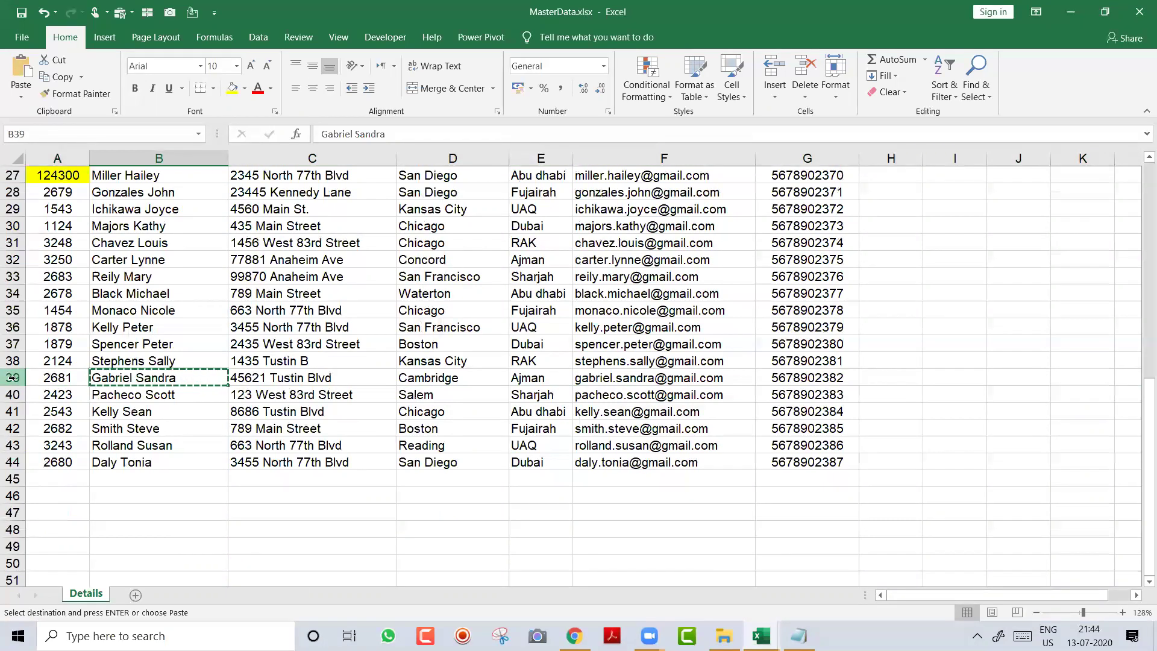
{"action": "key", "text": "alt+Tab"}
{"action": "key", "text": "Right"}
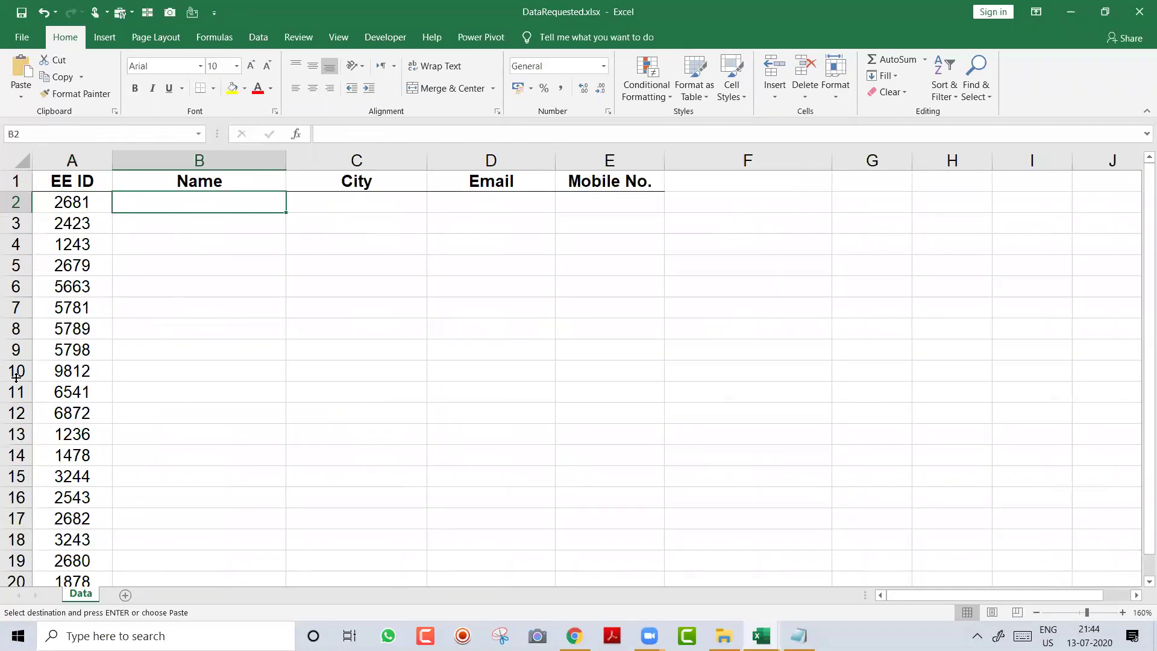
{"action": "key", "text": "ctrl+v"}
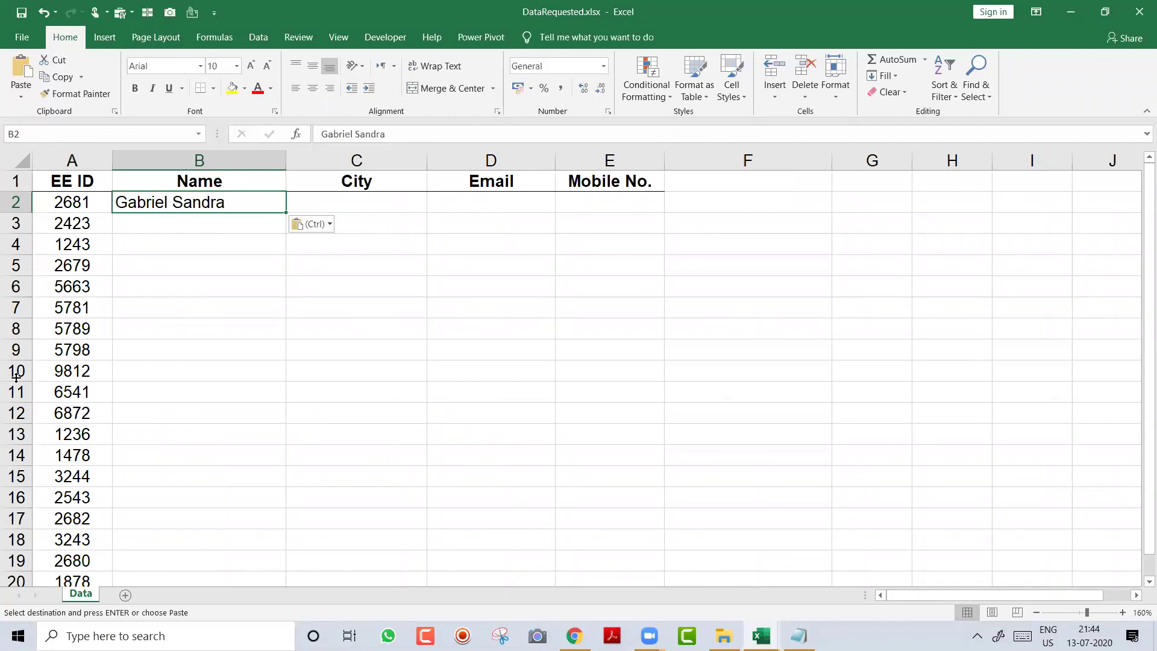
{"action": "key", "text": "Escape"}
Step: Copy employee 2681's city, e-mail and mobile number into C2 onward
{"action": "key", "text": "ctrl+Tab"}
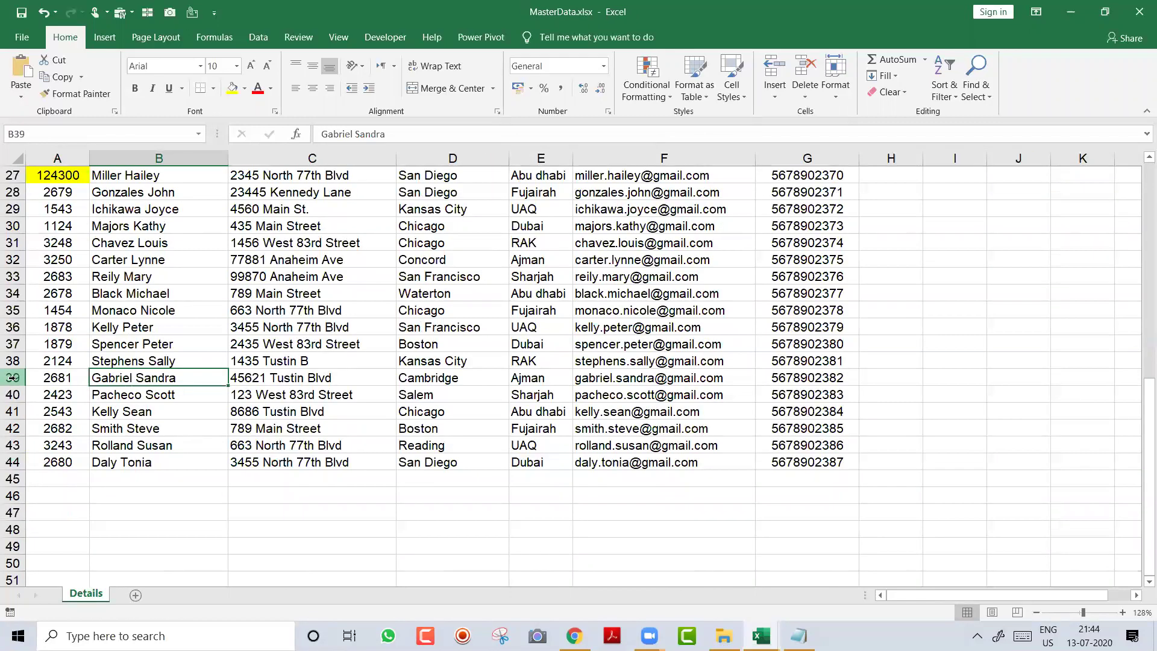
{"action": "key", "text": "Right"}
{"action": "key", "text": "Right"}
{"action": "key", "text": "Right"}
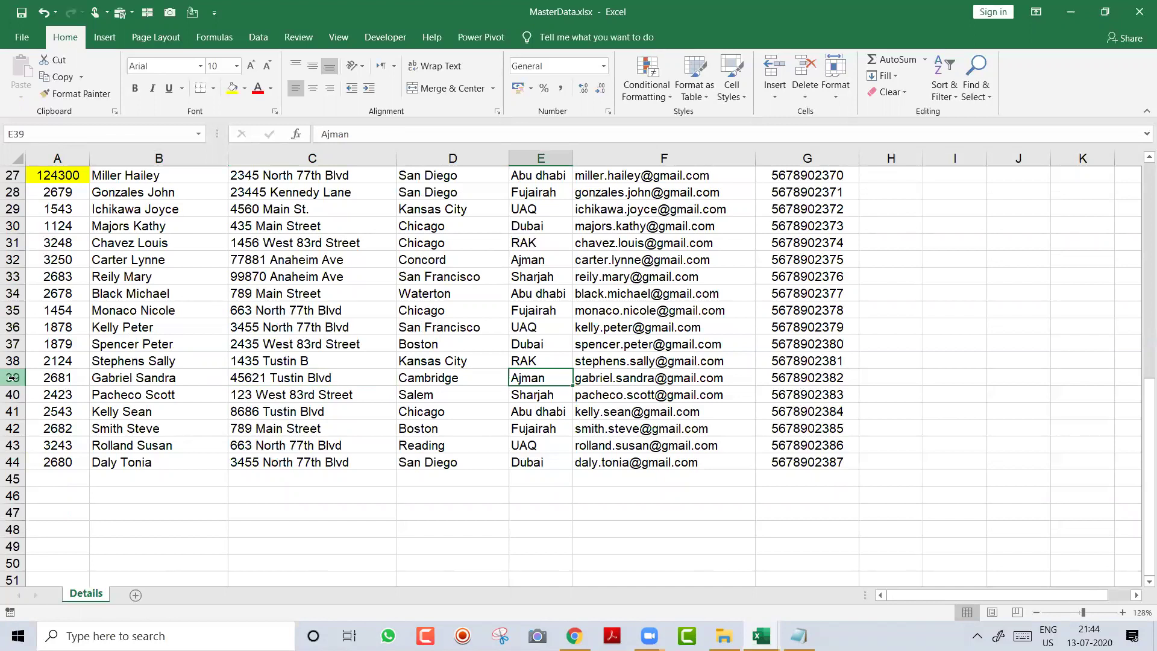
{"action": "key", "text": "shift+Right"}
{"action": "key", "text": "shift+Right"}
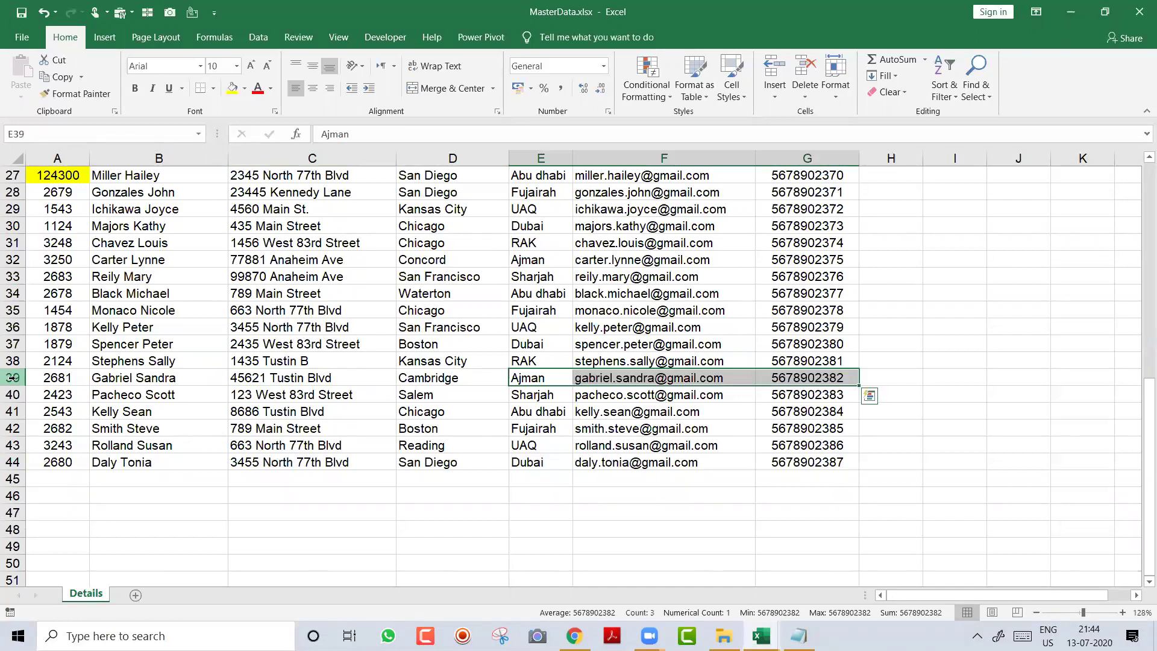
{"action": "key", "text": "ctrl+c"}
{"action": "key", "text": "ctrl+Tab"}
{"action": "key", "text": "Right"}
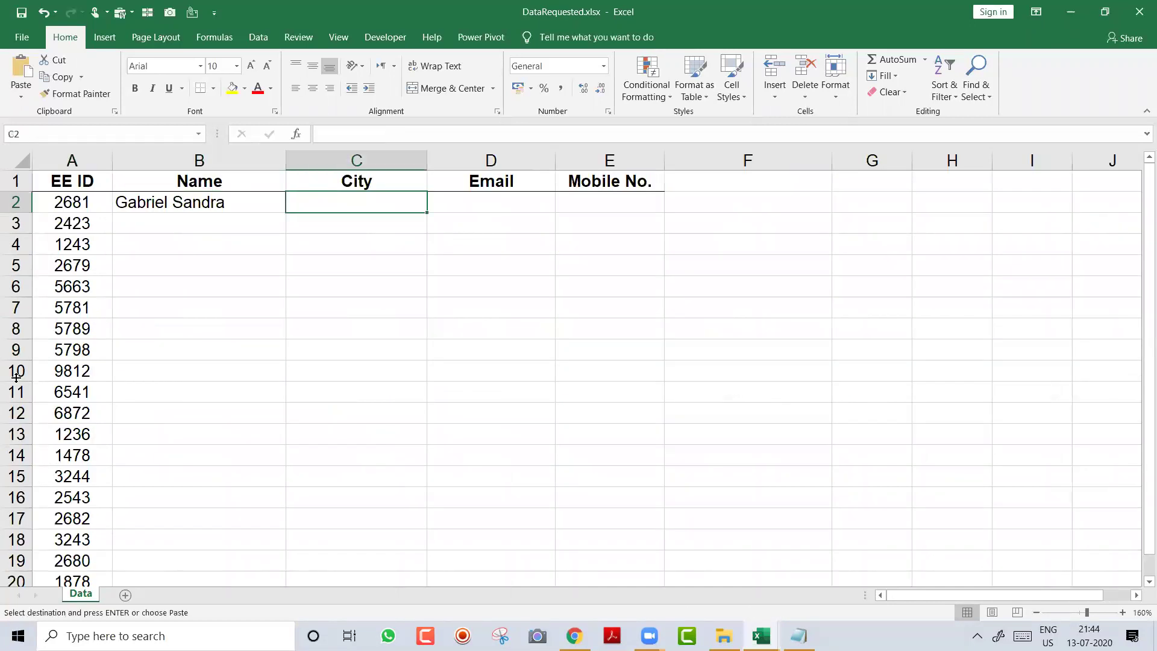
{"action": "key", "text": "ctrl+v"}
{"action": "key", "text": "Down"}
{"action": "key", "text": "Left"}
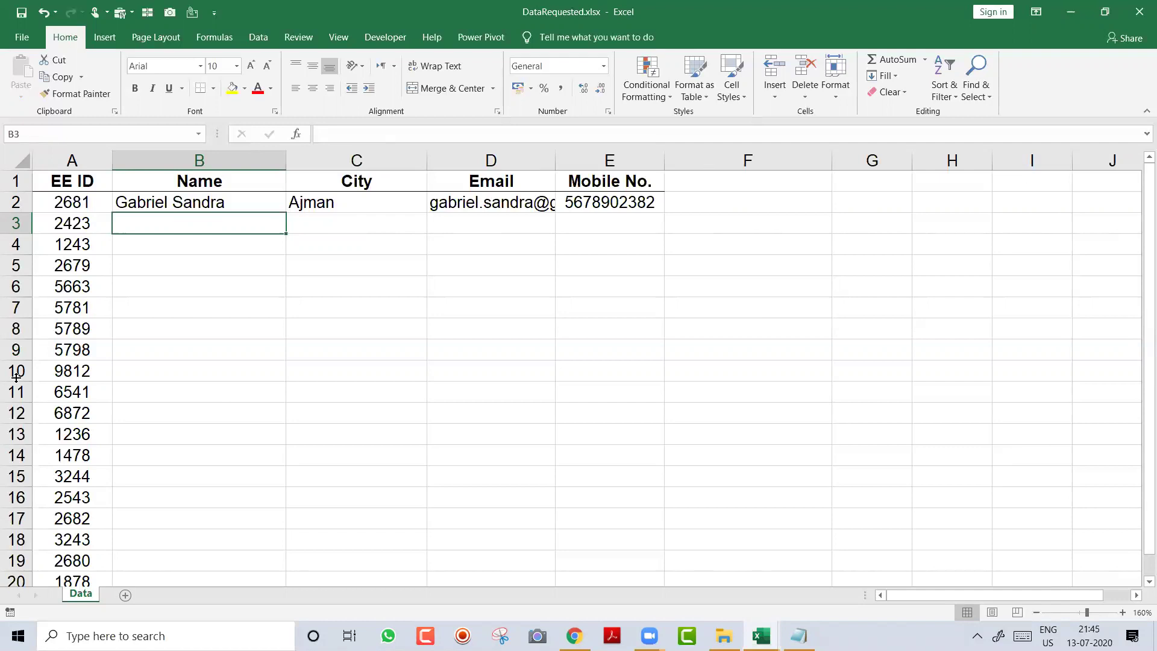
Step: Copy EE ID 2423 from A3 and find its record in MasterData
{"action": "key", "text": "Left"}
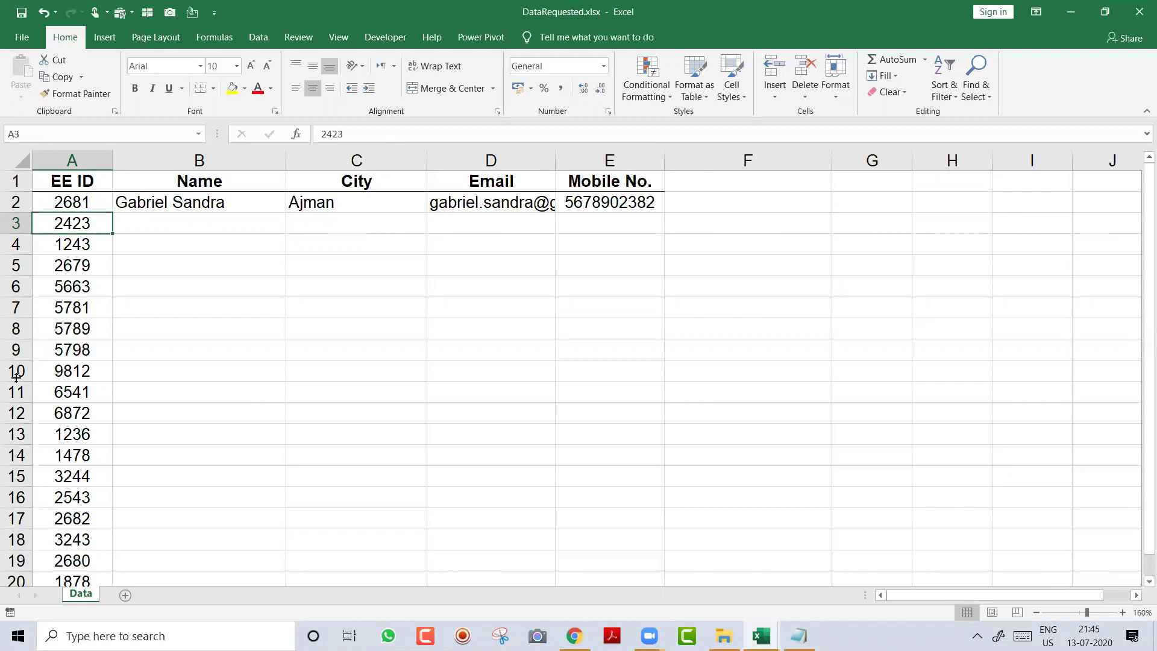
{"action": "key", "text": "ctrl+c"}
{"action": "key", "text": "alt+Tab"}
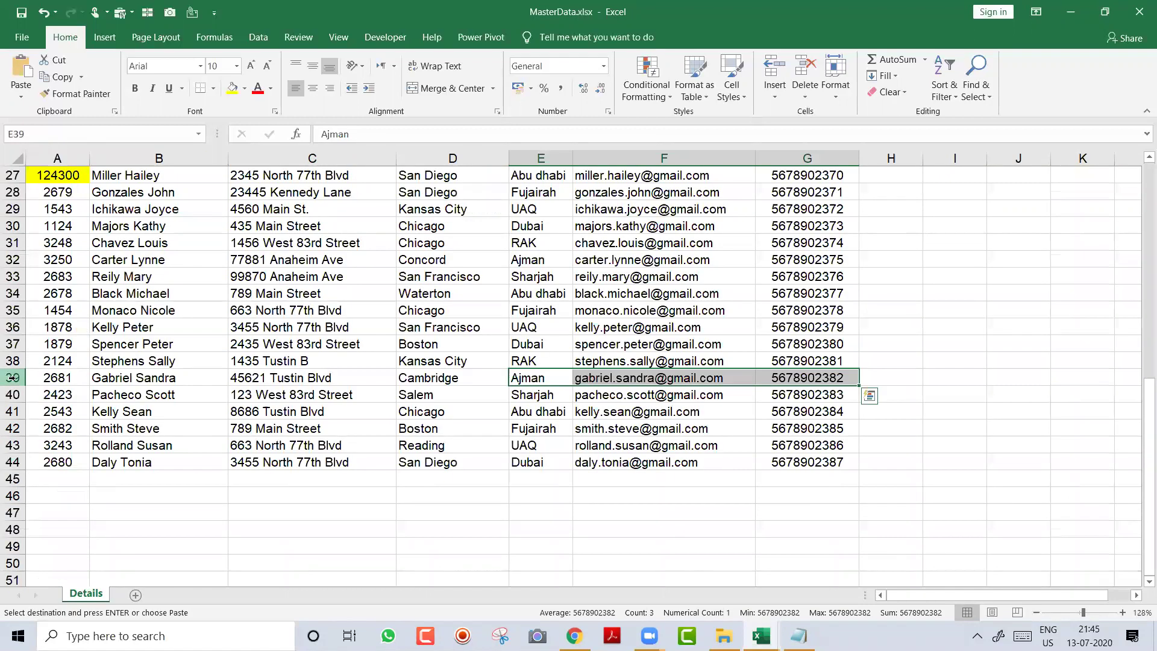
{"action": "key", "text": "ctrl+Home"}
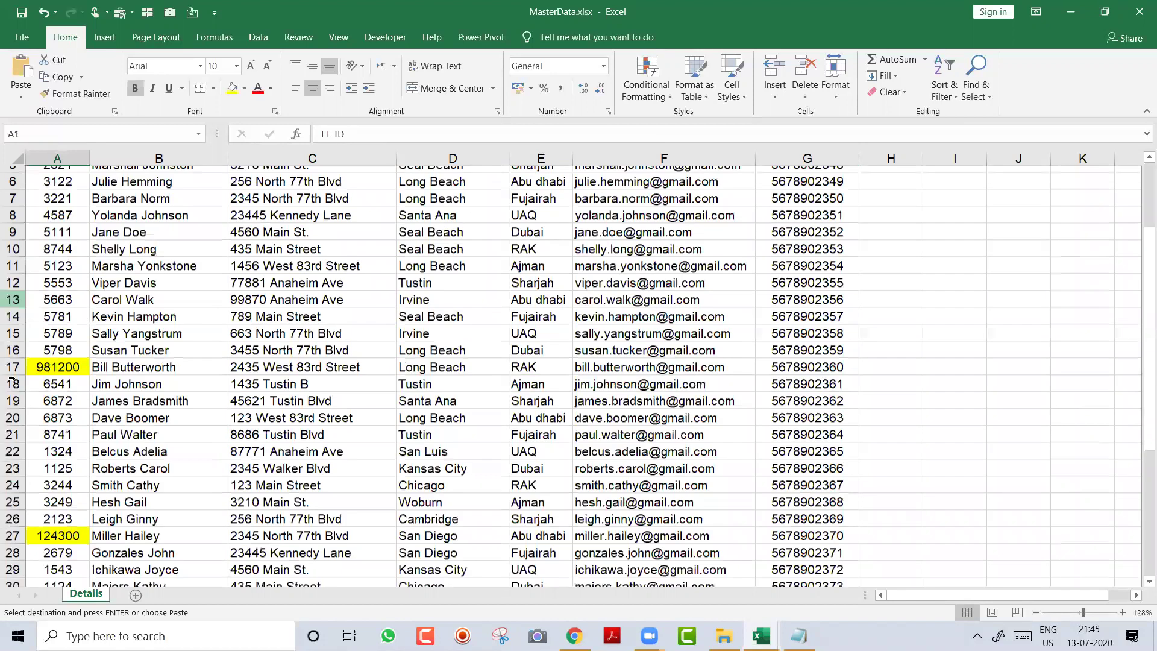
{"action": "key", "text": "ctrl+f"}
{"action": "key", "text": "ctrl+v"}
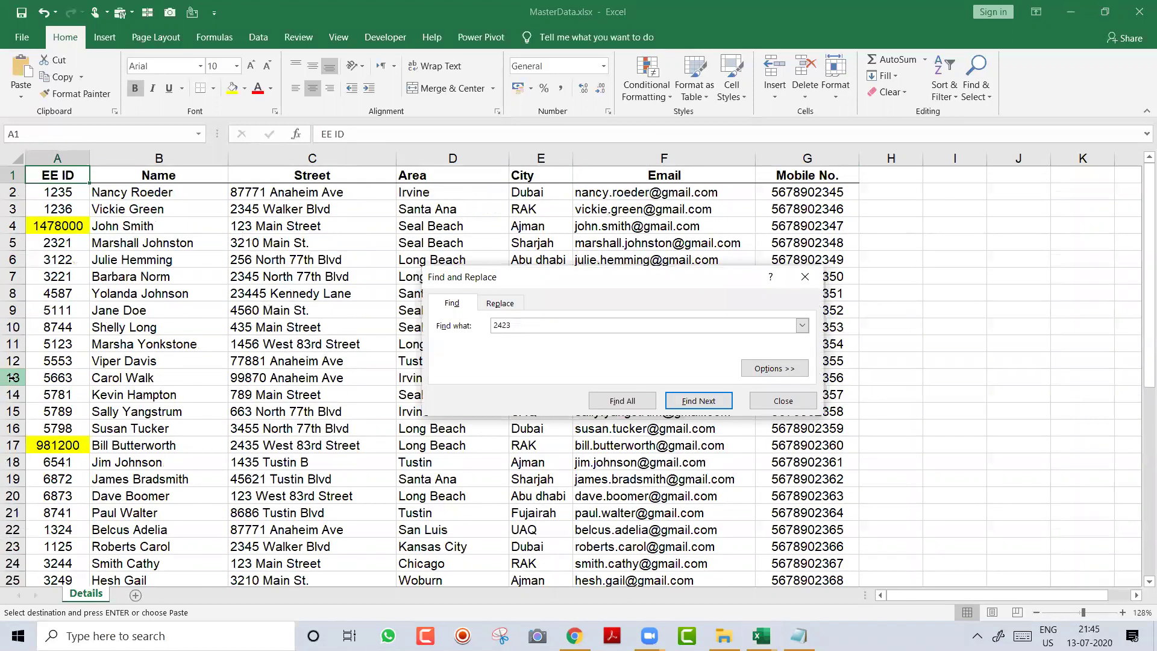
{"action": "key", "text": "Return"}
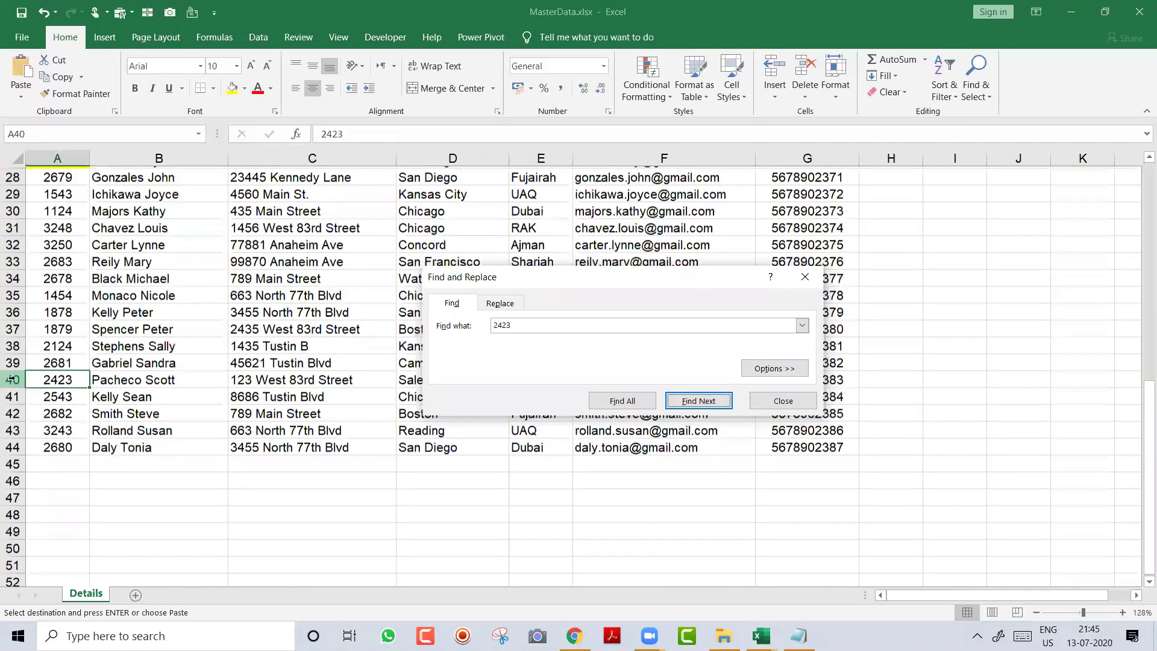
{"action": "key", "text": "Escape"}
Step: Paste employee 2423's name from B40 into DataRequested cell B3
{"action": "left_click", "coordinate": [11, 377]}
{"action": "key", "text": "Right"}
{"action": "key", "text": "ctrl+c"}
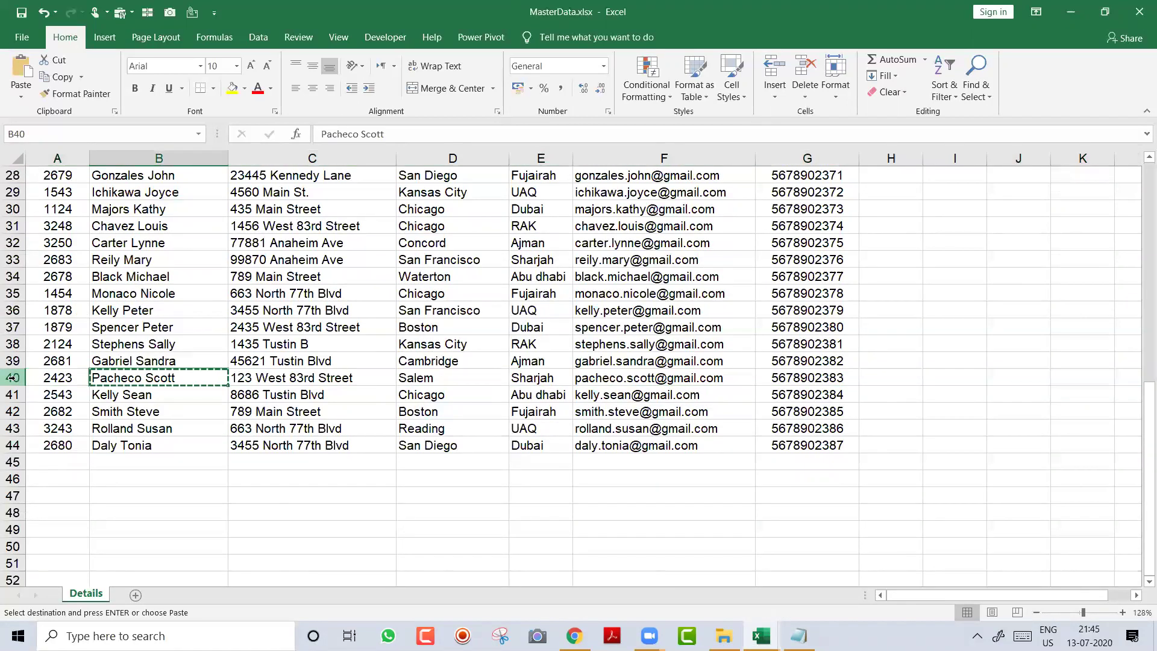
{"action": "key", "text": "alt+Tab"}
{"action": "key", "text": "Return"}
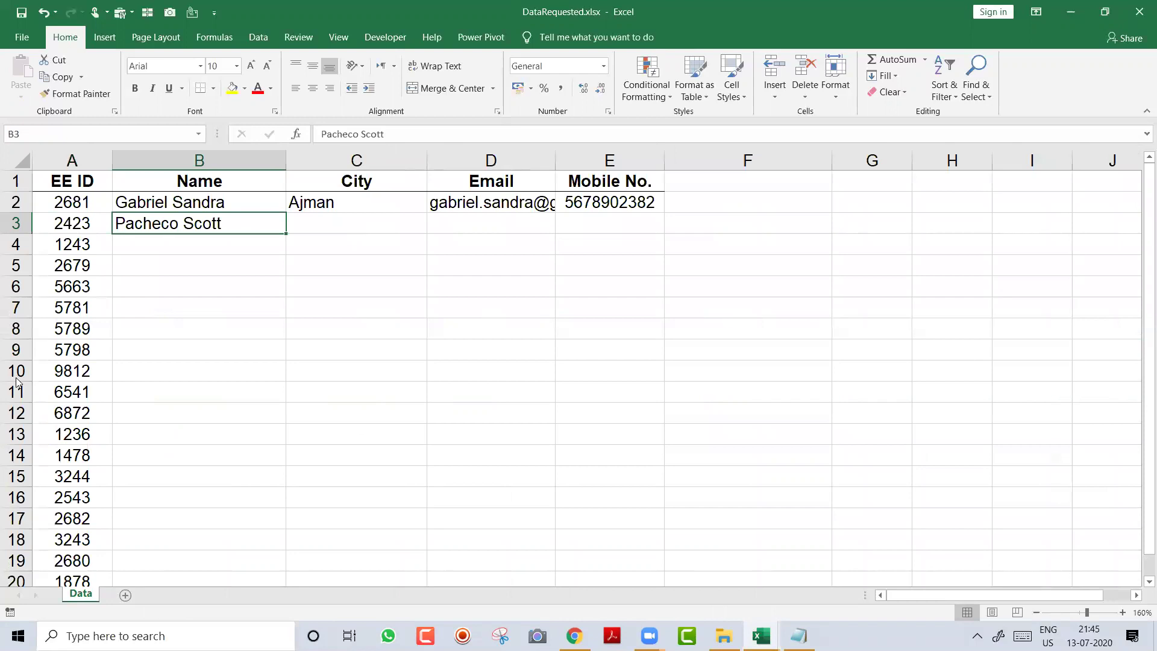
Step: Copy employee 2423's city, e-mail and mobile number into C3 onward
{"action": "key", "text": "alt+Tab"}
{"action": "key", "text": "Right"}
{"action": "key", "text": "Right"}
{"action": "key", "text": "Right"}
{"action": "key", "text": "shift+Right"}
{"action": "key", "text": "shift+Right"}
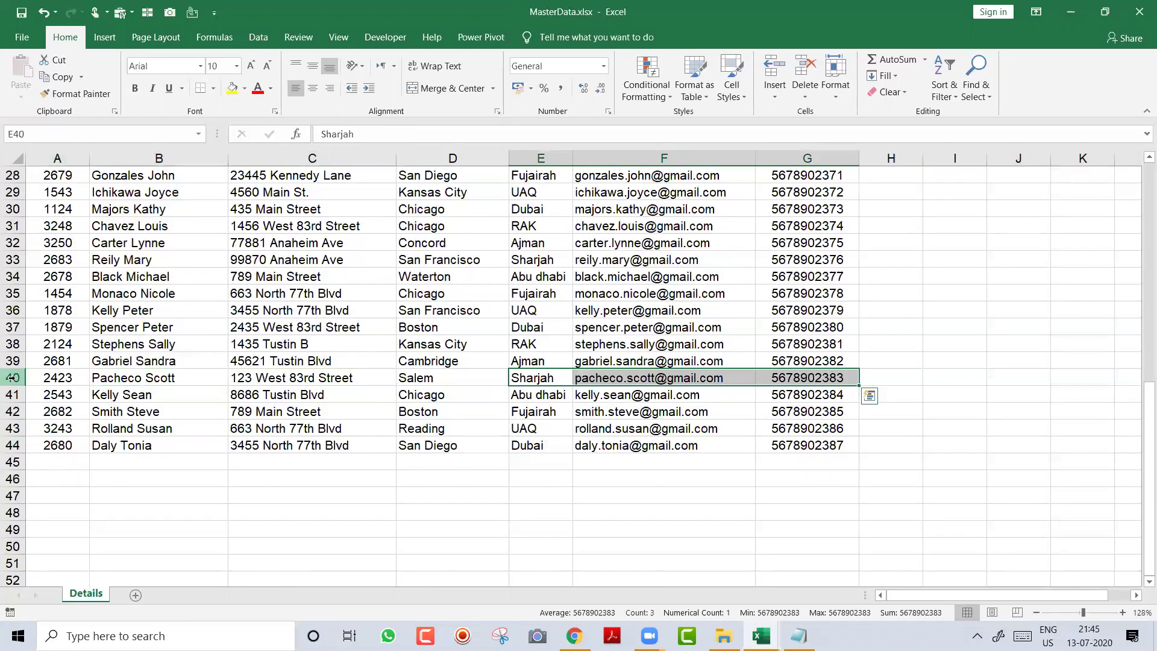
{"action": "key", "text": "ctrl+c"}
{"action": "key", "text": "alt+Tab"}
{"action": "key", "text": "Right"}
{"action": "key", "text": "Return"}
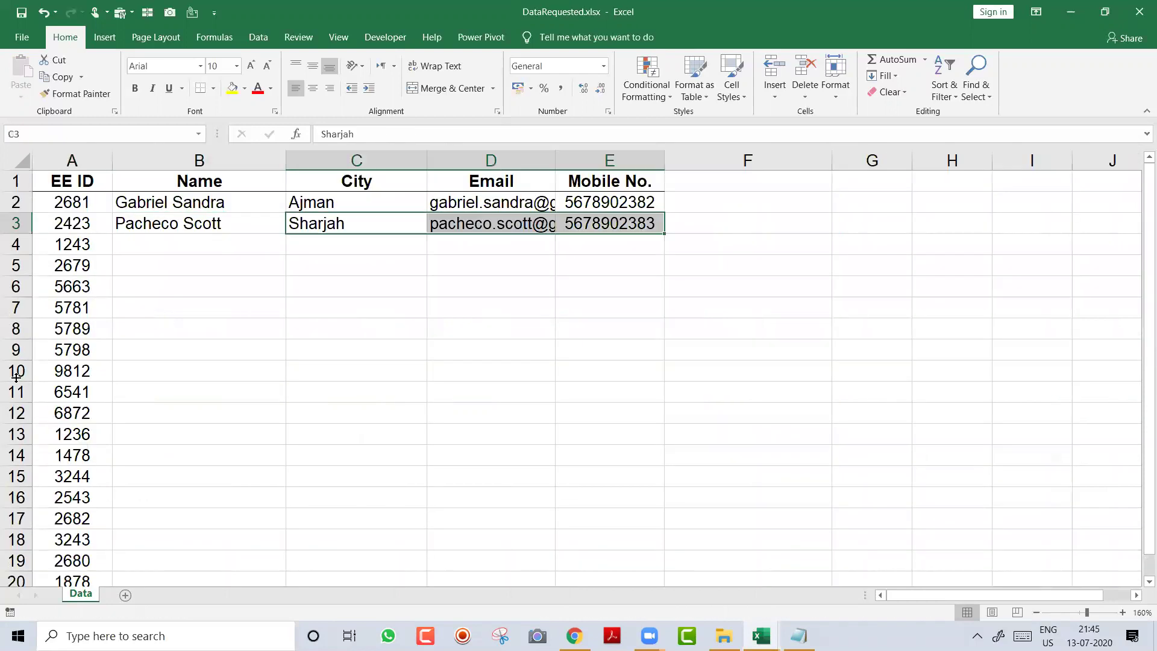
{"action": "key", "text": "Down"}
{"action": "key", "text": "Left"}
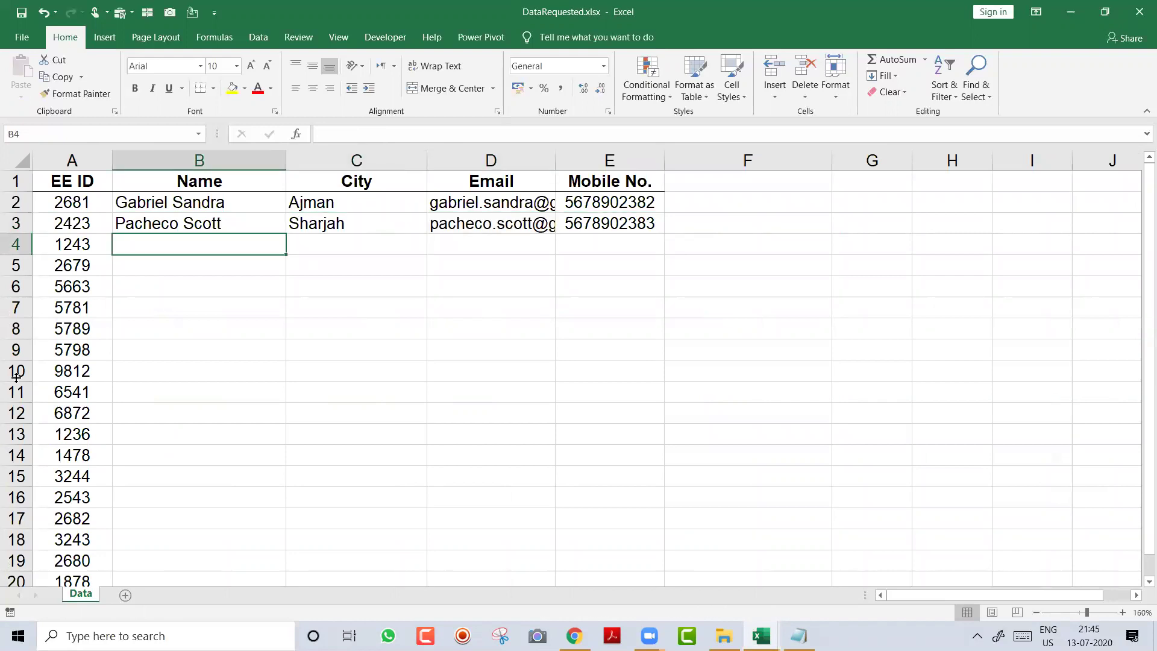
{"action": "left_click", "coordinate": [78, 245]}
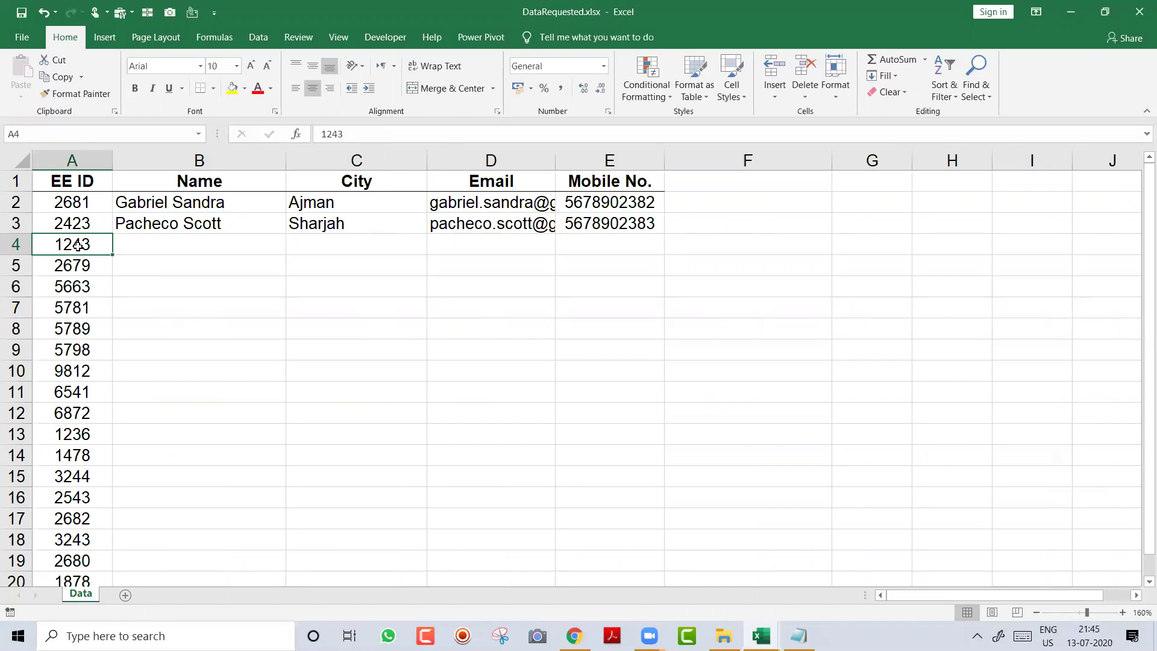
{"action": "key", "text": "ctrl+shift+Down"}
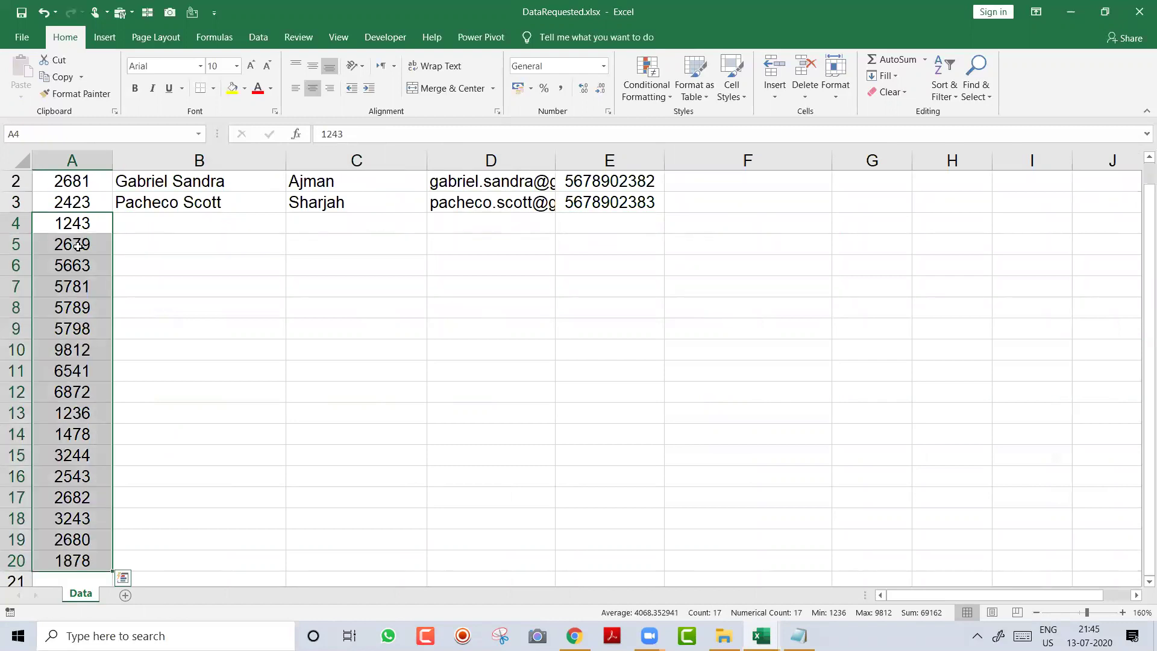
{"action": "key", "text": "Up"}
{"action": "scroll", "coordinate": [77, 245], "scroll_direction": "up", "scroll_amount": 1}
{"action": "key", "text": "Right"}
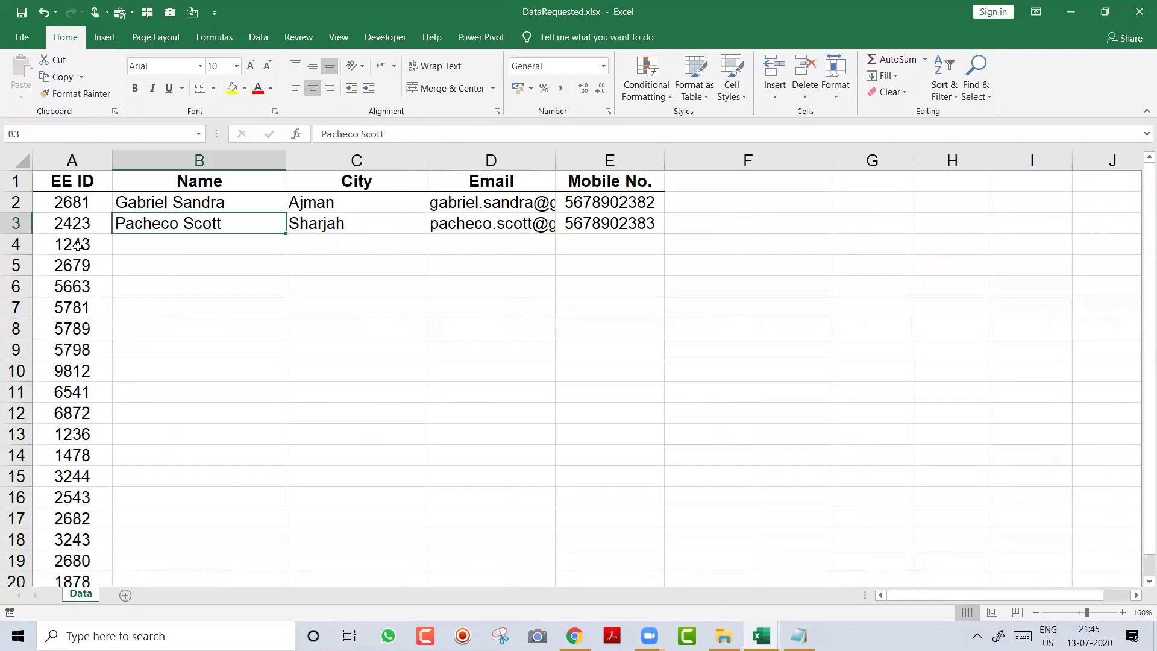
{"action": "key", "text": "Down"}
{"action": "key", "text": "ctrl+Tab"}
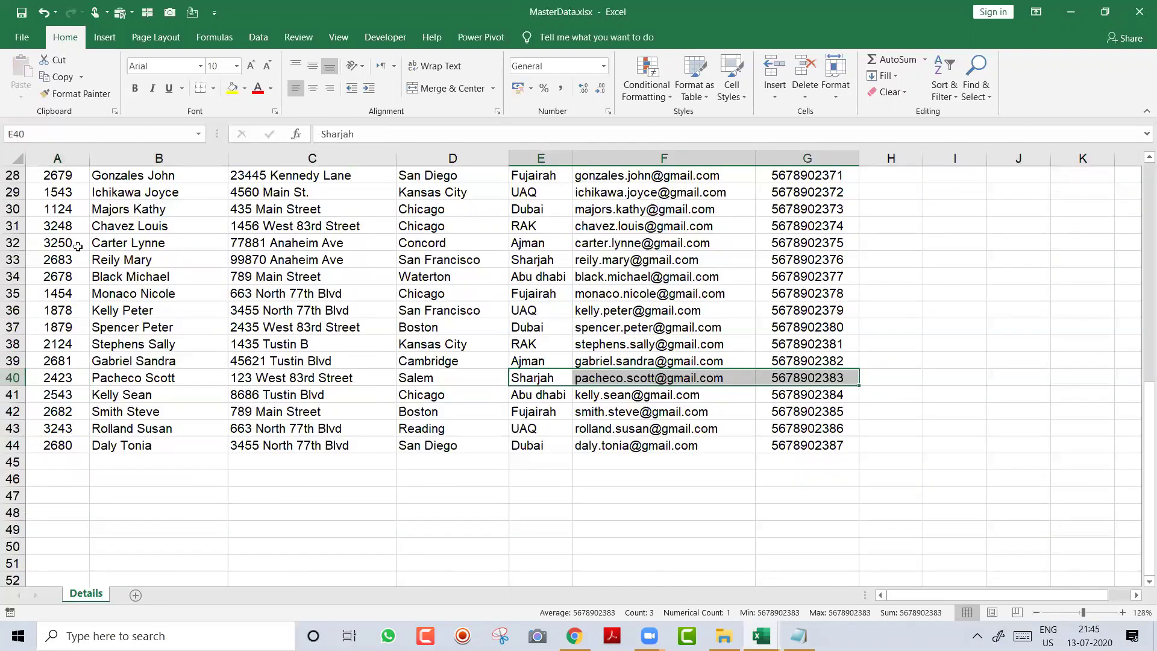
{"action": "key", "text": "Home"}
{"action": "key", "text": "ctrl+Up"}
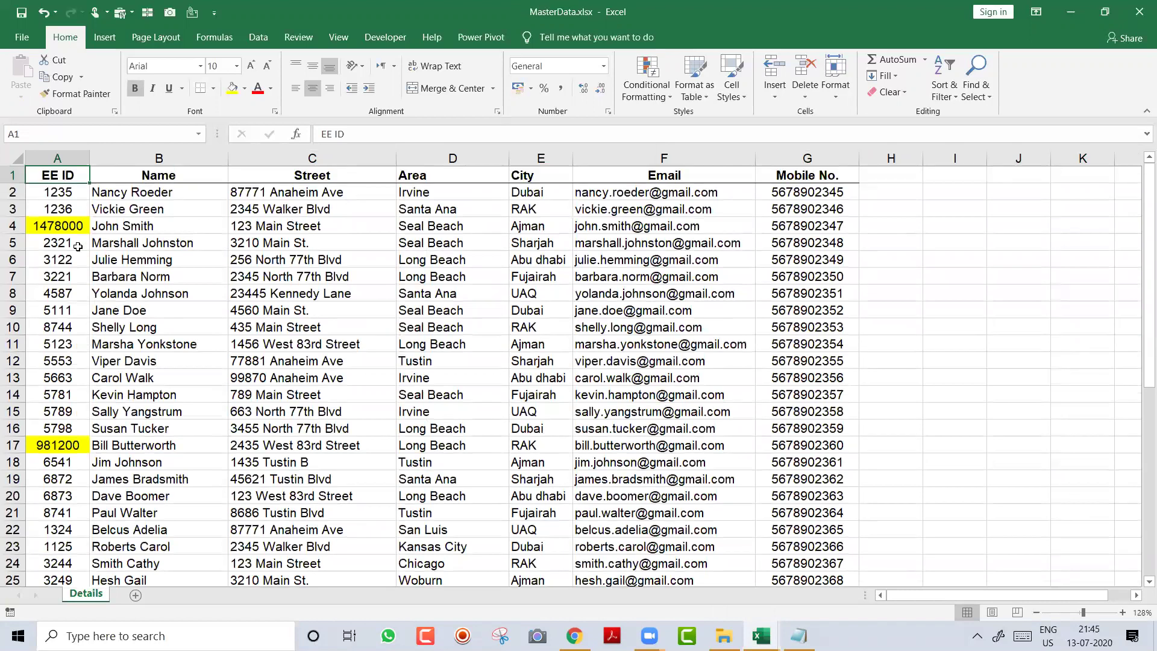
{"action": "key", "text": "ctrl+Tab"}
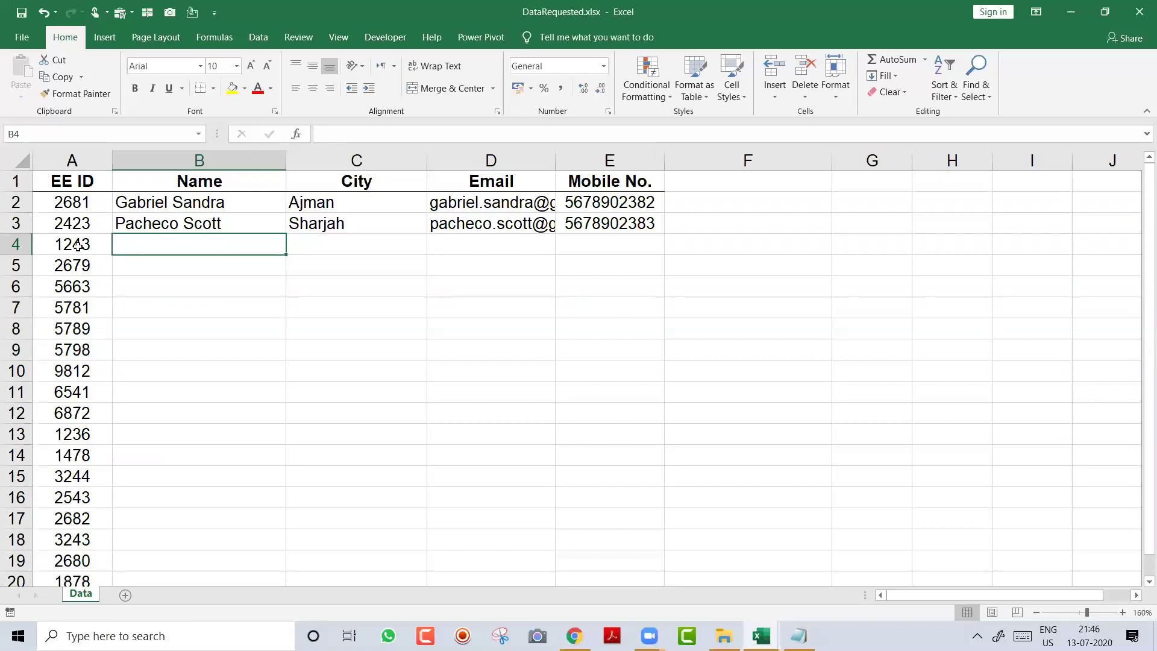
Step: Try filling B2 down to row 16, undo it, then delete the B2:E3 values
{"action": "left_click", "coordinate": [250, 210]}
{"action": "left_click_drag", "start_coordinate": [286, 212], "coordinate": [299, 497]}
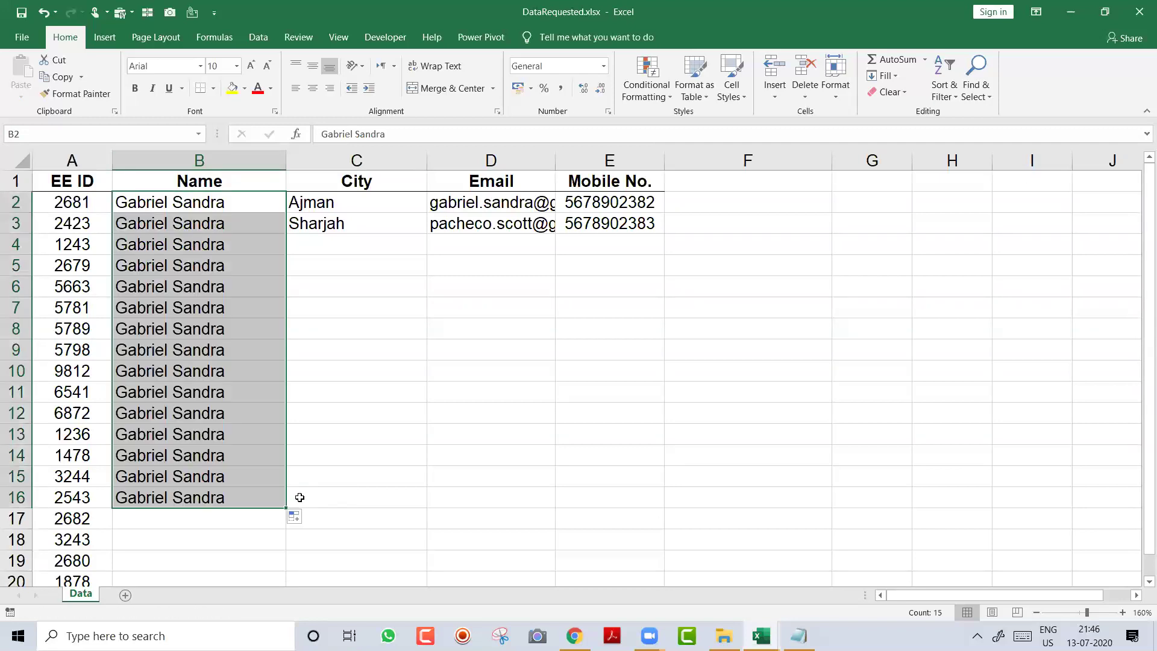
{"action": "key", "text": "ctrl+z"}
{"action": "key", "text": "ctrl+shift+Down"}
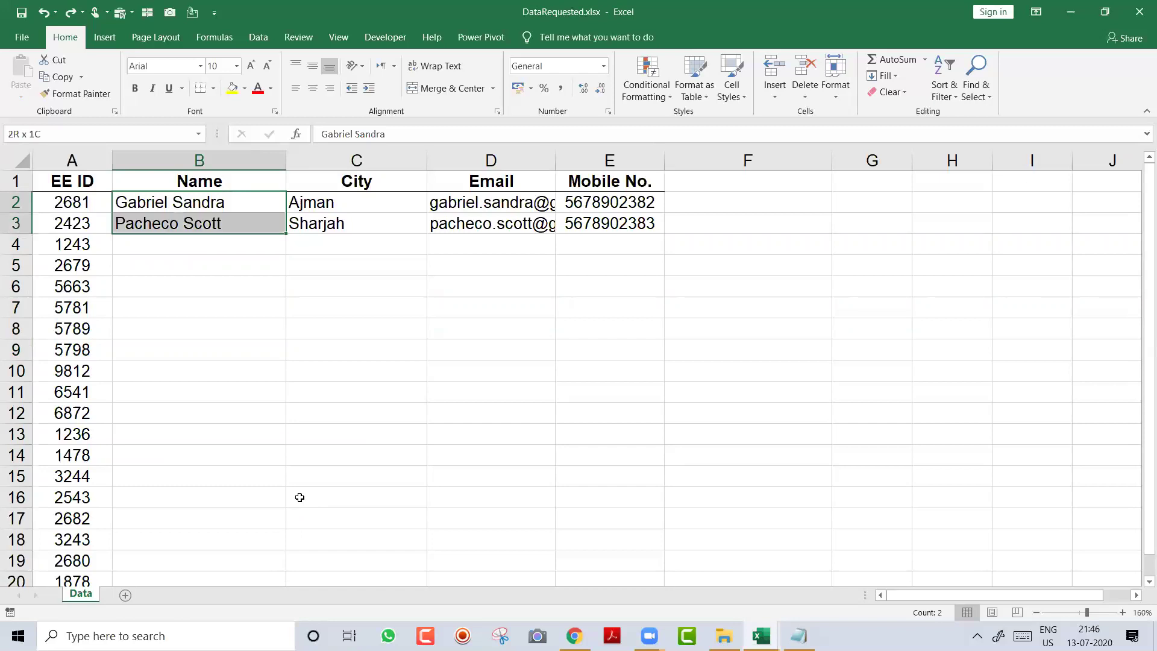
{"action": "key", "text": "ctrl+shift+Right"}
{"action": "key", "text": "Delete"}
{"action": "key", "text": "Left"}
{"action": "key", "text": "Right"}
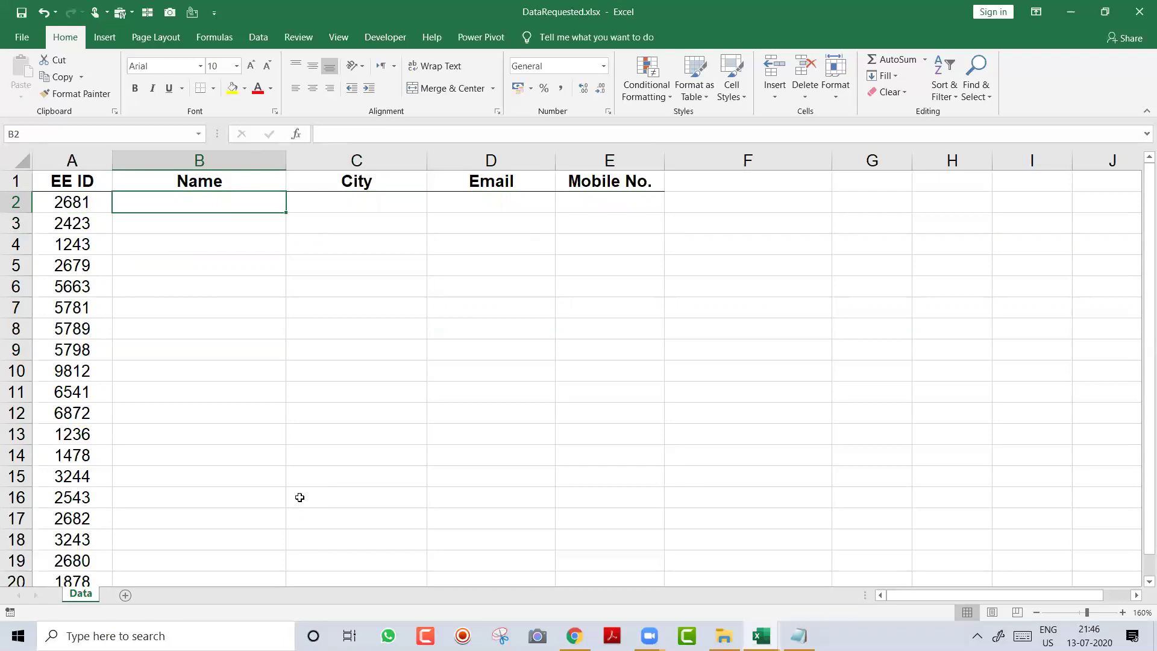
Step: Add the notes 'Why to do Vlookup ?' and 'What thing to be take care while doing vlookup ?'
{"action": "key", "text": "alt+Tab"}
{"action": "key", "text": "alt+Tab"}
{"action": "key", "text": "Return"}
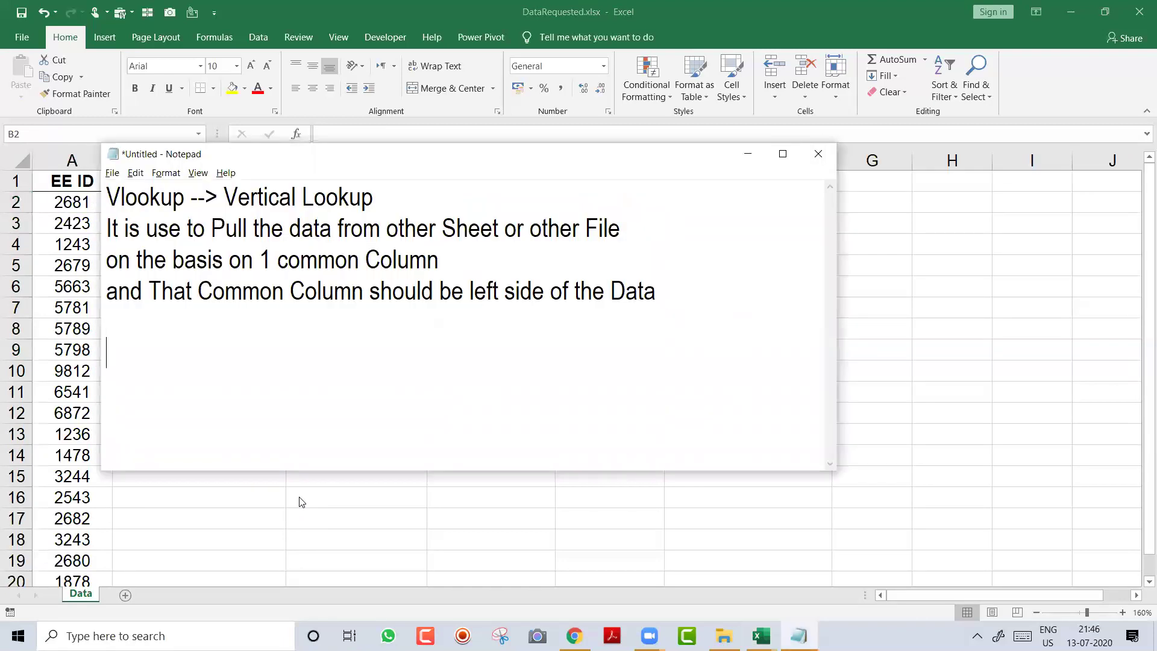
{"action": "type", "text": "1)"}
{"action": "key", "text": "BackSpace"}
{"action": "key", "text": "BackSpace"}
{"action": "key", "text": "BackSpace"}
{"action": "type", "text": "Why to do Vl"}
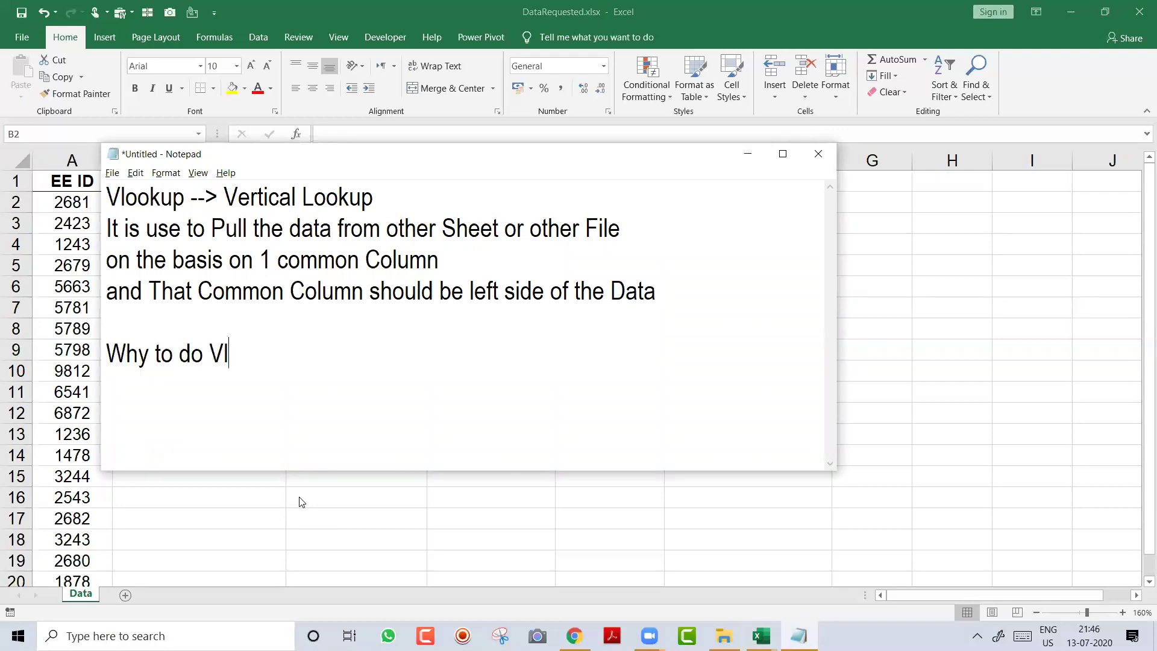
{"action": "type", "text": "ookup ?"}
{"action": "key", "text": "Return"}
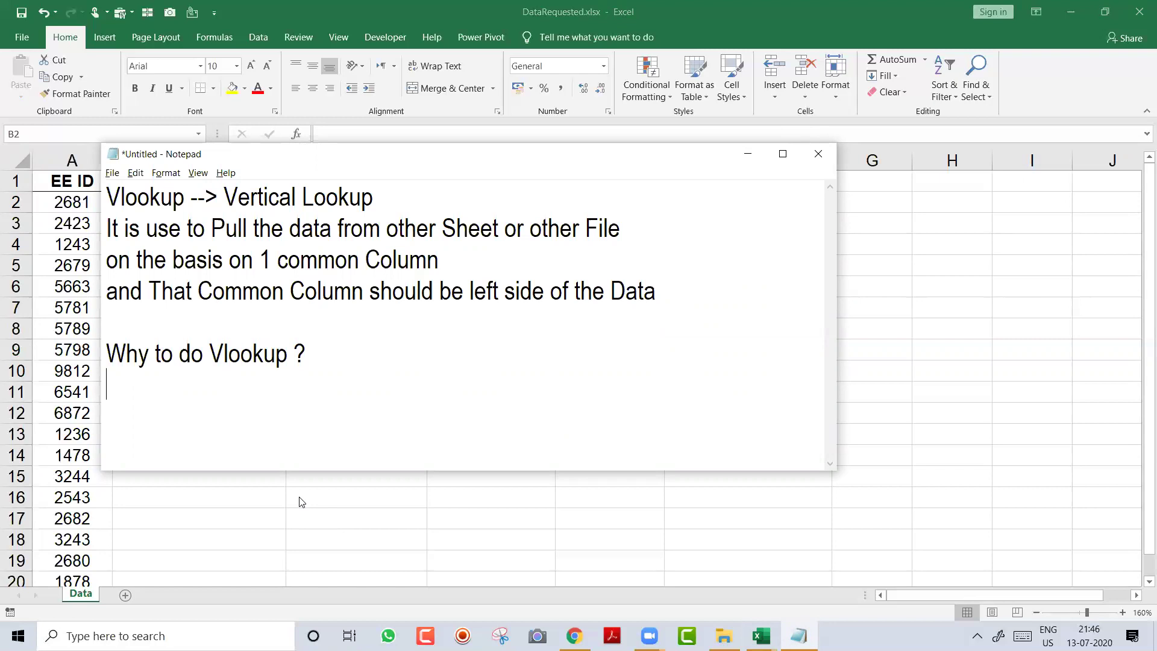
{"action": "type", "text": "What thing"}
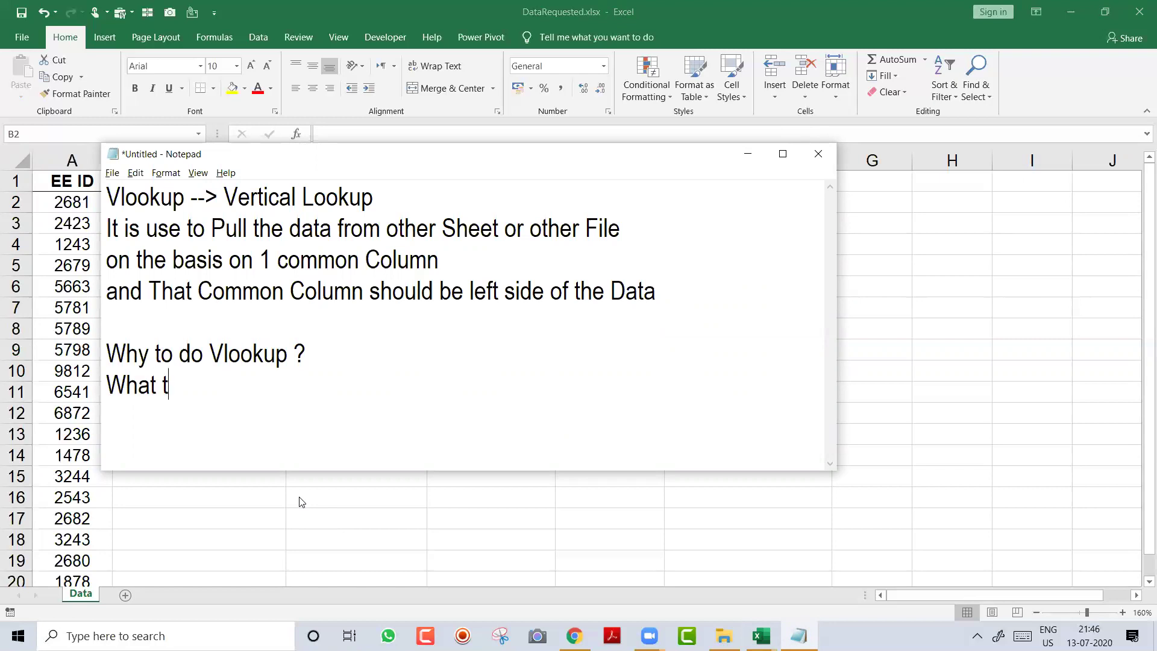
{"action": "type", "text": "to be"}
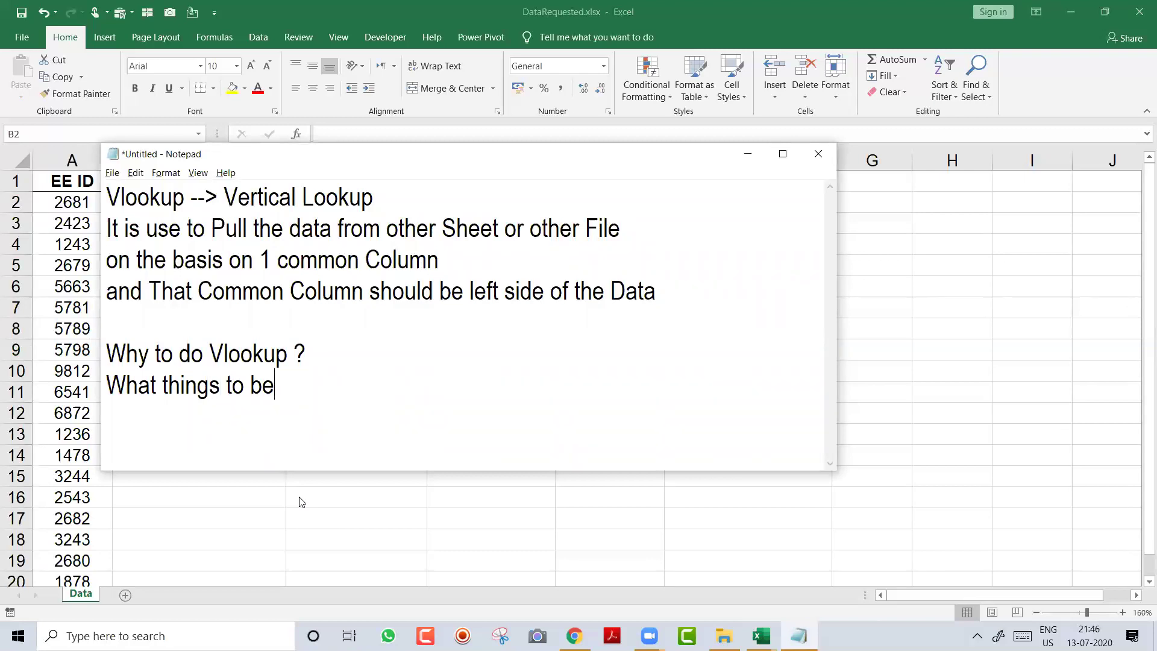
{"action": "key", "text": "BackSpace"}
{"action": "key", "text": "BackSpace"}
{"action": "type", "text": "take care while "}
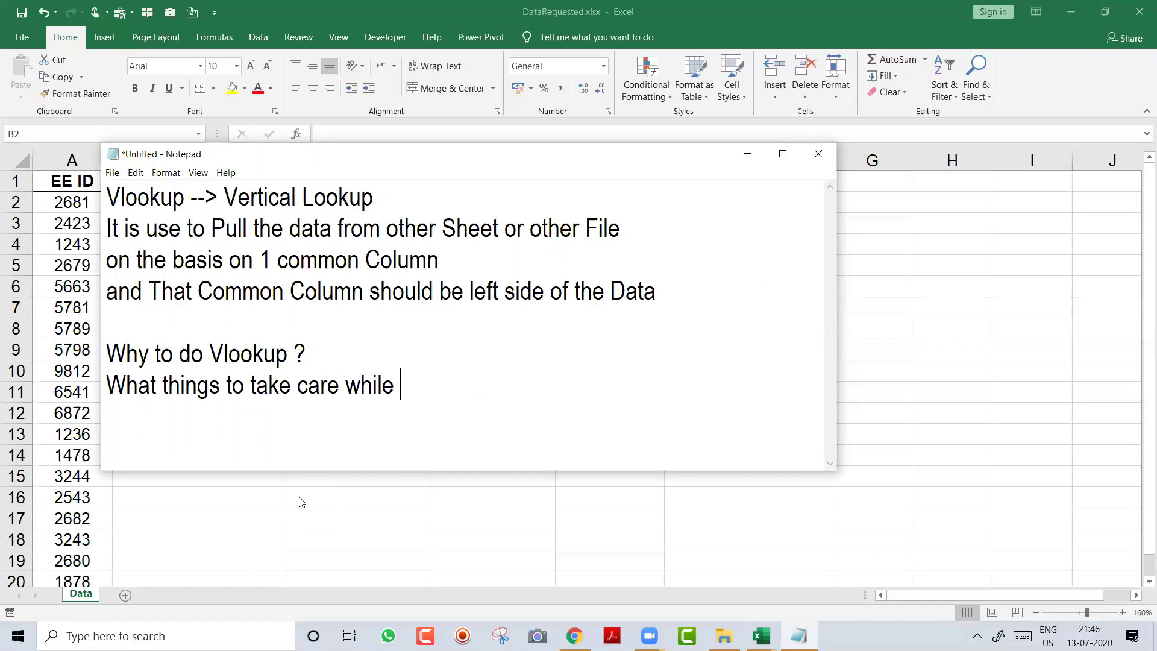
{"action": "type", "text": "doing vlookup"}
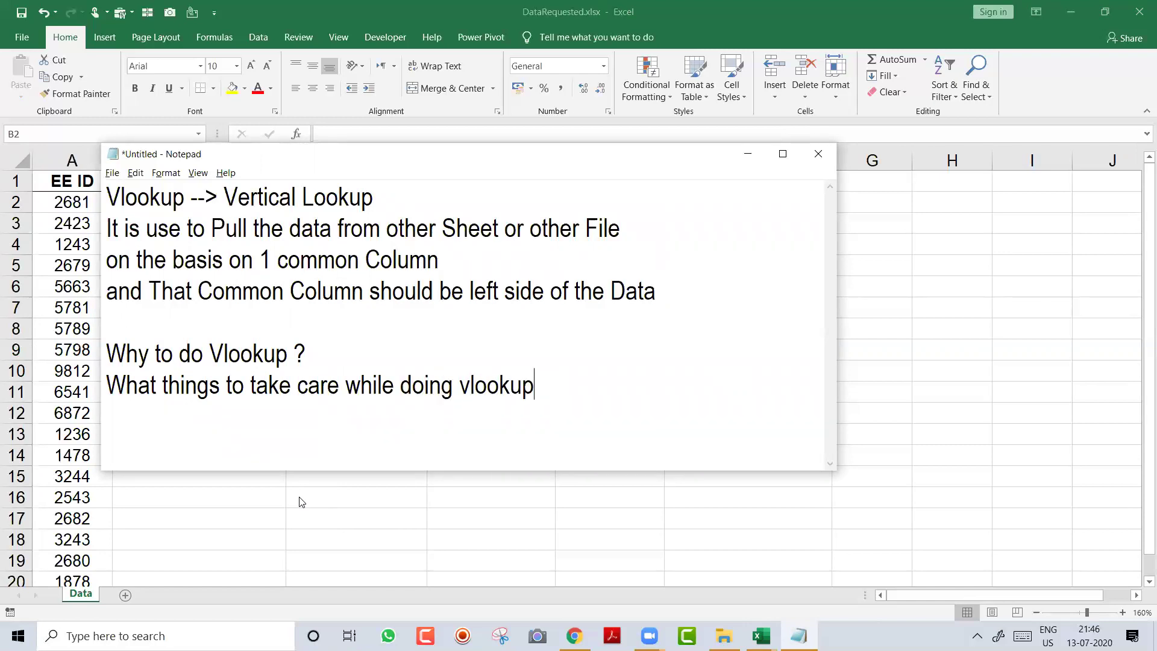
{"action": "type", "text": " ?"}
Step: Highlight the note's common-column line, then return to the DataRequested workbook
{"action": "key", "text": "alt+Tab"}
{"action": "key", "text": "alt+Tab"}
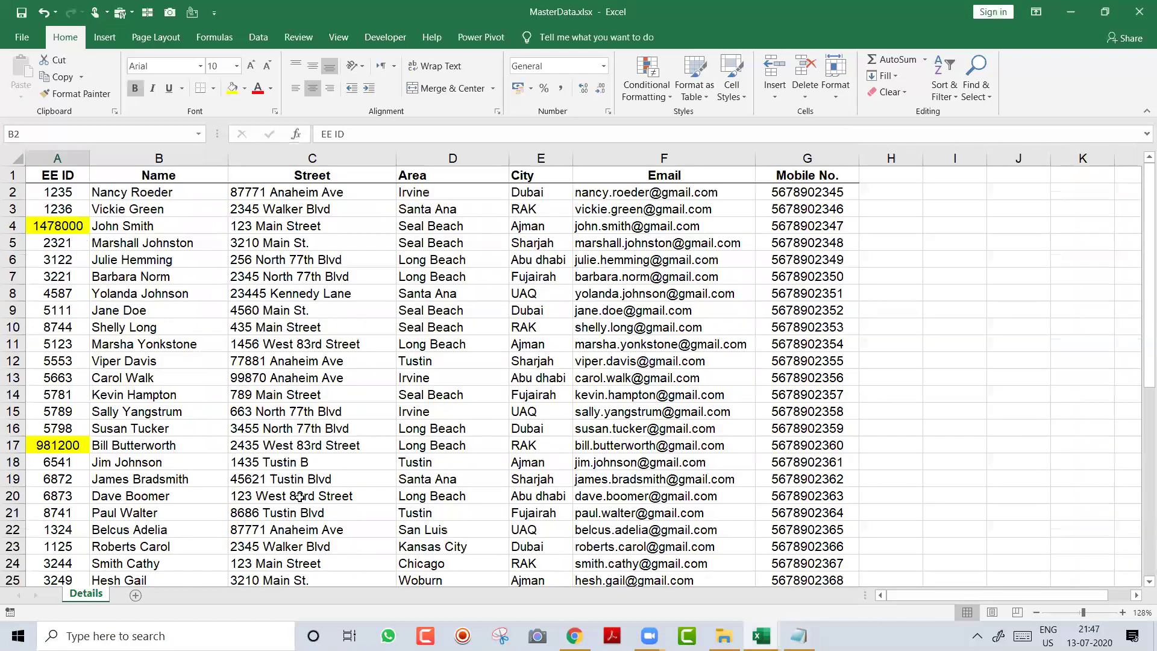
{"action": "key", "text": "alt+Tab"}
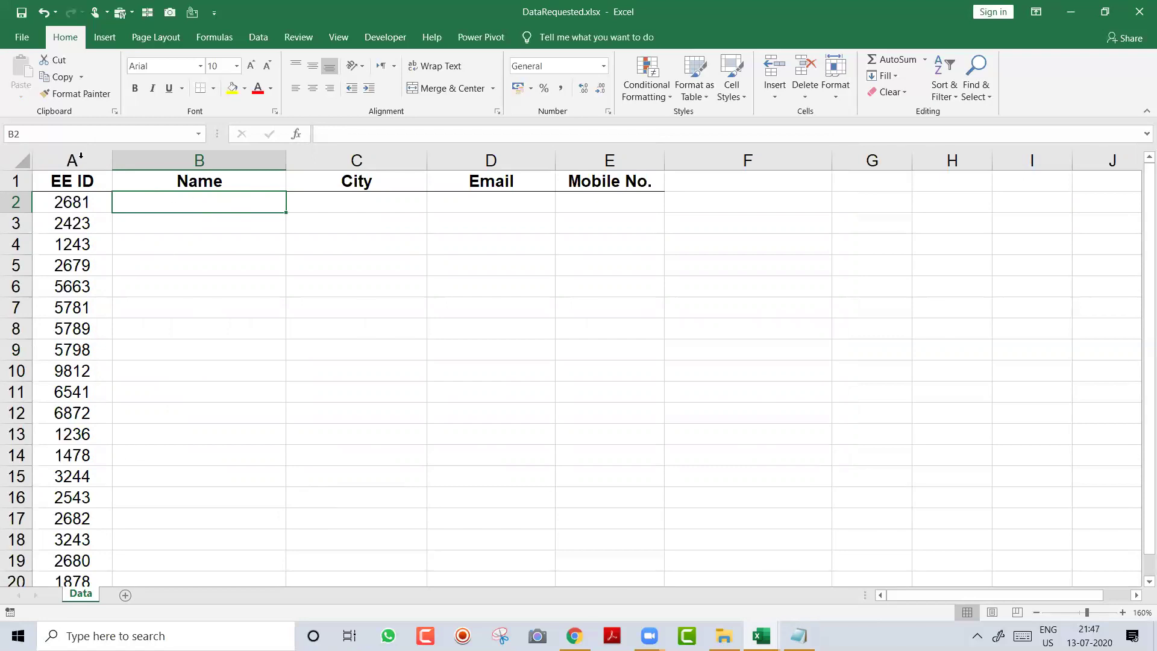
{"action": "key", "text": "alt+Tab"}
{"action": "key", "text": "alt+Tab"}
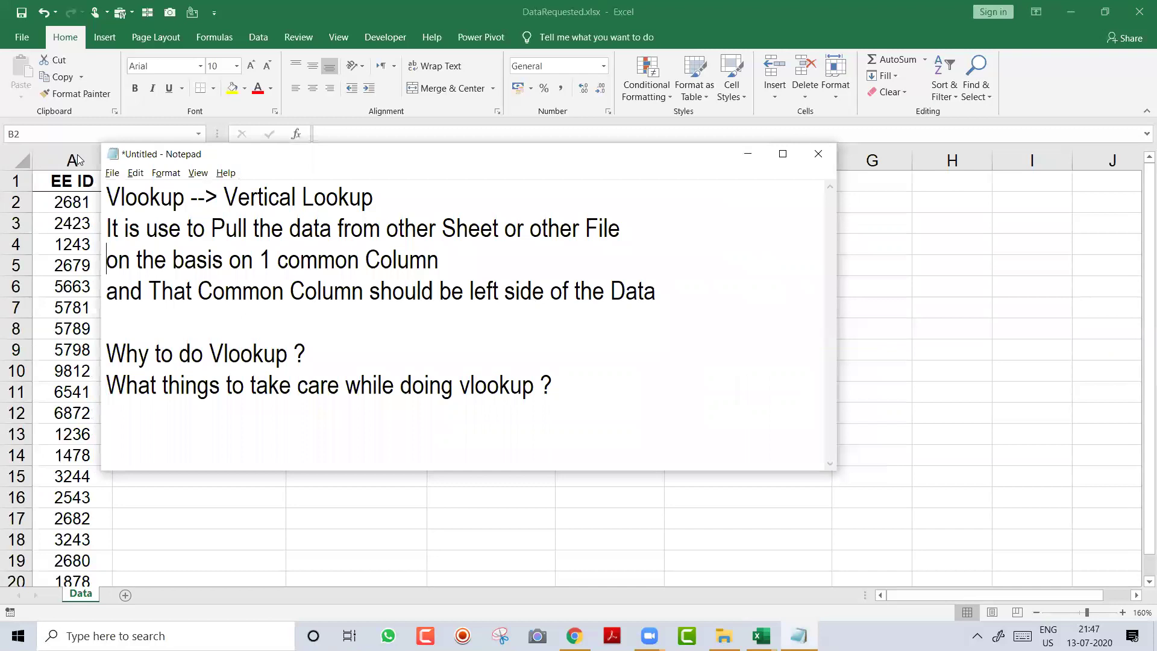
{"action": "key", "text": "shift+Down"}
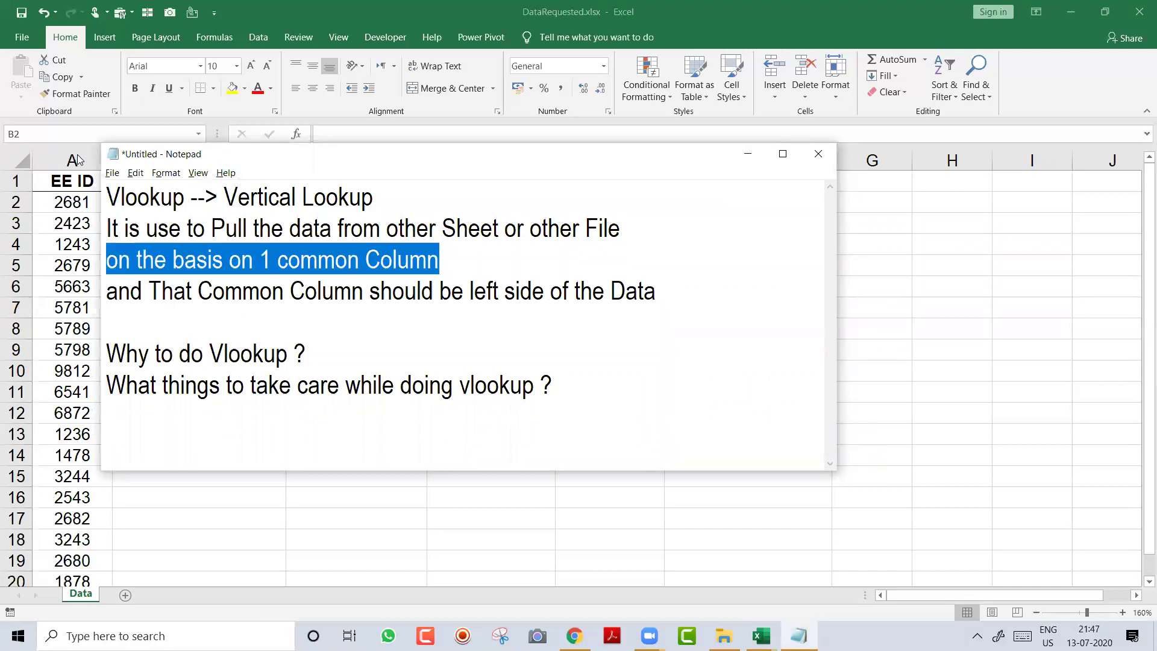
{"action": "key", "text": "alt+Tab"}
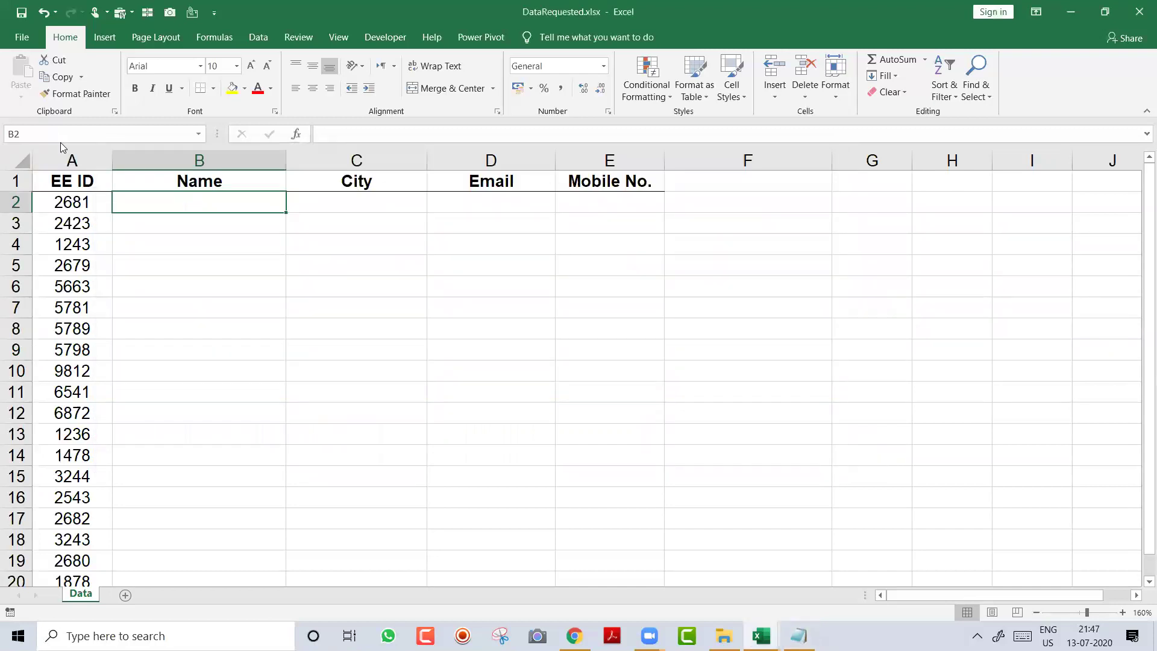
Step: Compare column A in both workbooks and retitle DataRequested's A1 as Fax No
{"action": "left_click", "coordinate": [71, 151]}
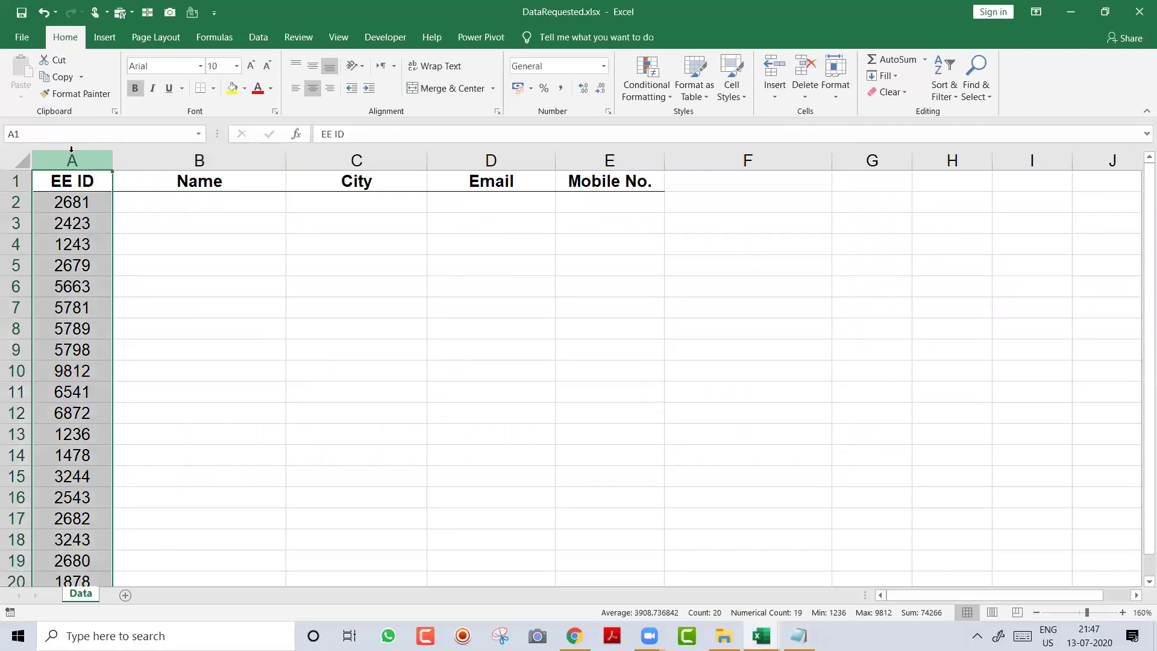
{"action": "key", "text": "alt+Tab"}
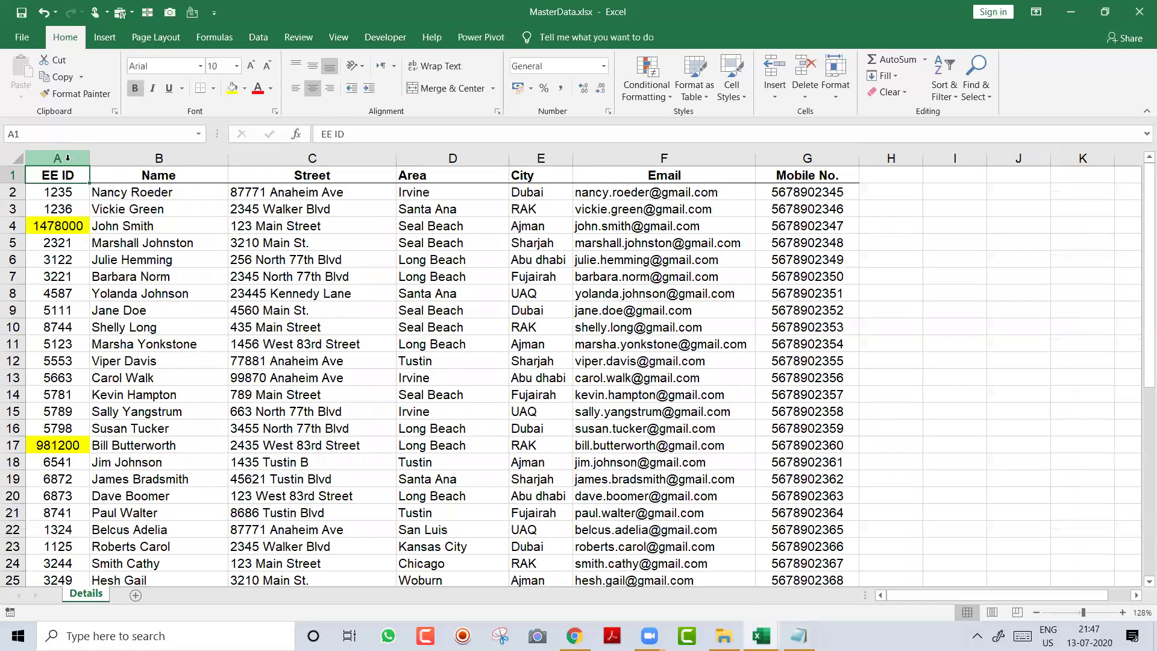
{"action": "left_click", "coordinate": [67, 158]}
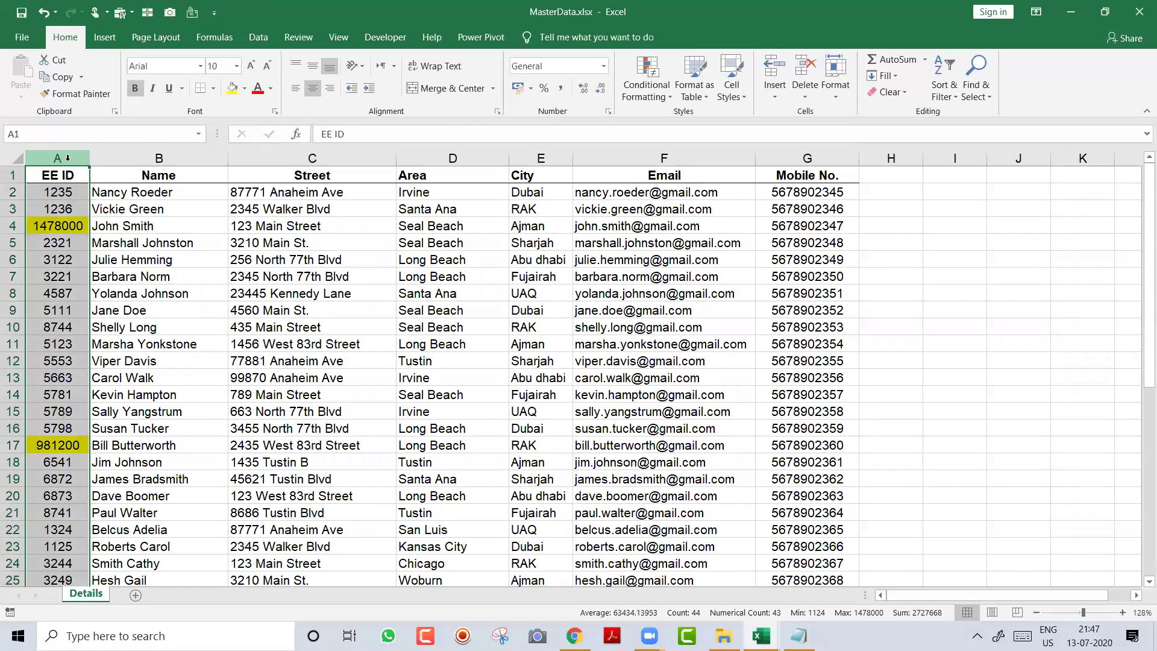
{"action": "key", "text": "alt+Tab"}
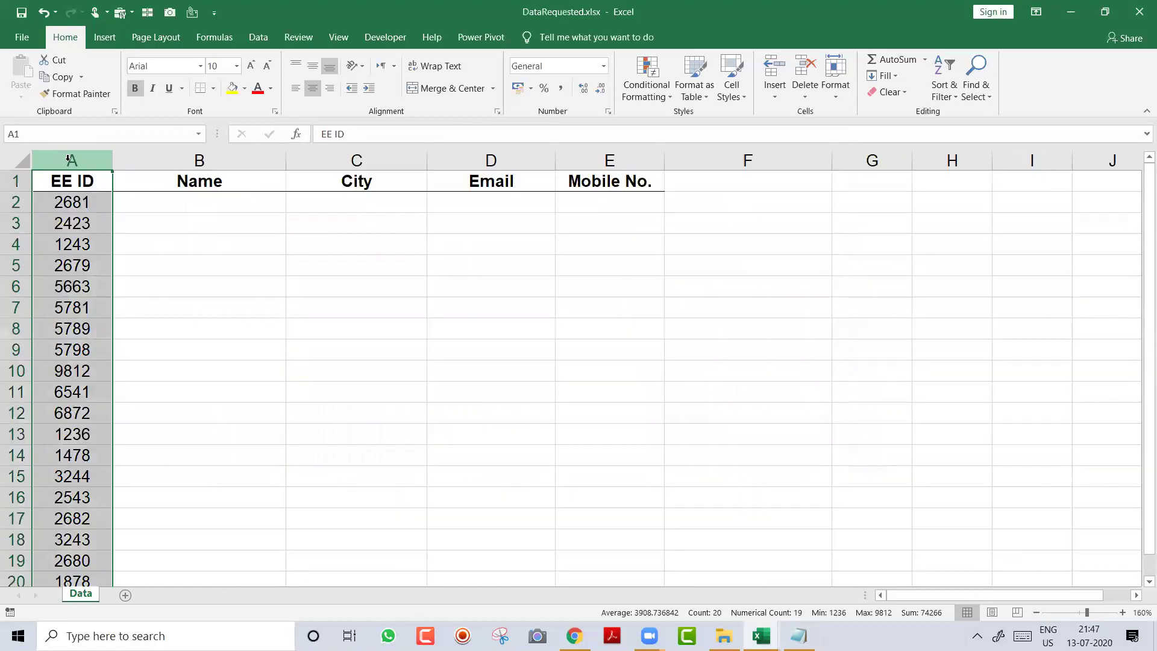
{"action": "type", "text": "Fax"}
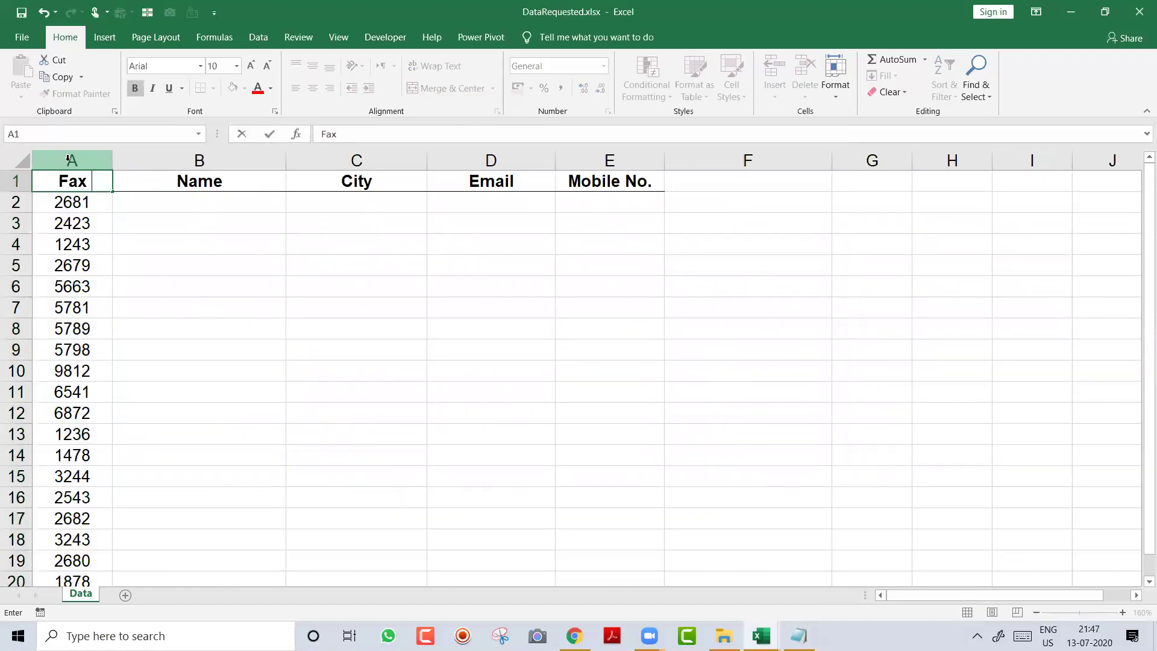
{"action": "type", "text": " No"}
{"action": "key", "text": "Return"}
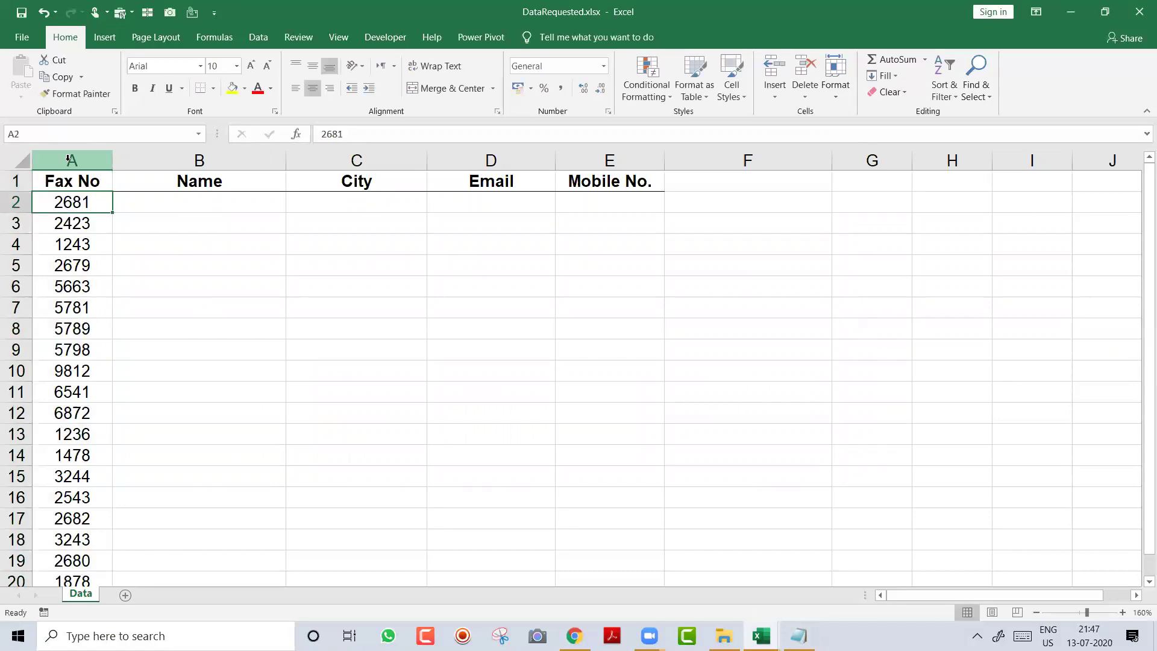
Step: Replace A2:A5 with 55789, 4444, 45667 and 44446, then return to the 55789 cell
{"action": "type", "text": "55789"}
{"action": "key", "text": "Return"}
{"action": "type", "text": "4444"}
{"action": "key", "text": "Return"}
{"action": "type", "text": "45667"}
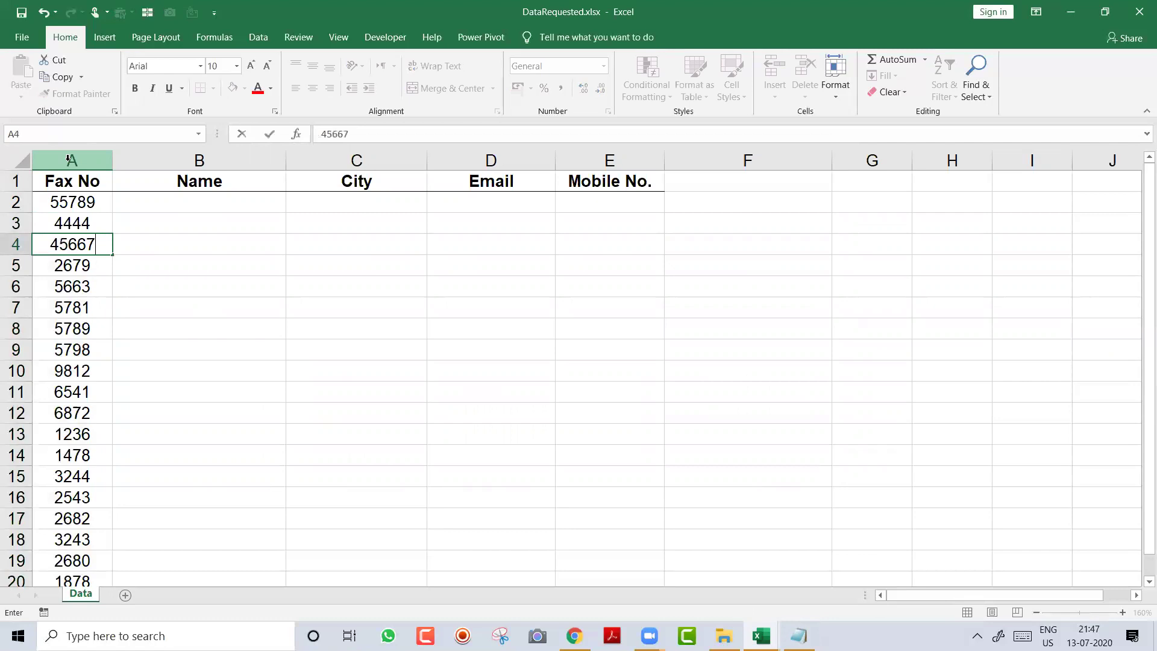
{"action": "key", "text": "Return"}
{"action": "type", "text": "44446"}
{"action": "key", "text": "Return"}
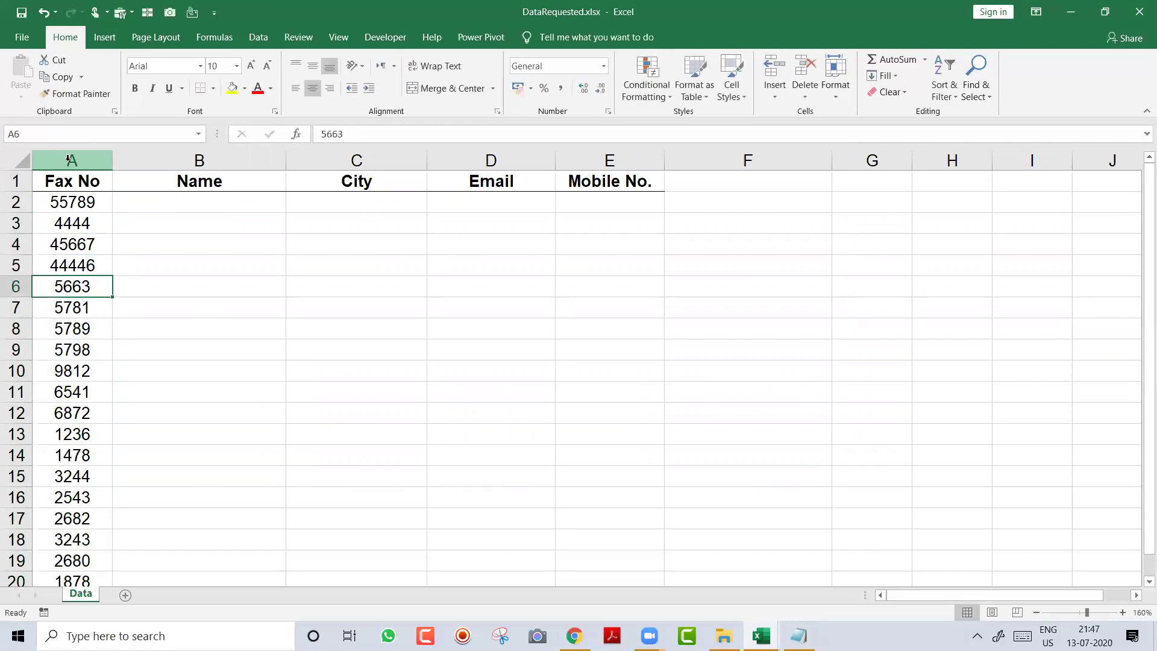
{"action": "key", "text": "Up"}
{"action": "key", "text": "Up"}
{"action": "key", "text": "Up"}
{"action": "key", "text": "Up"}
{"action": "key", "text": "Right"}
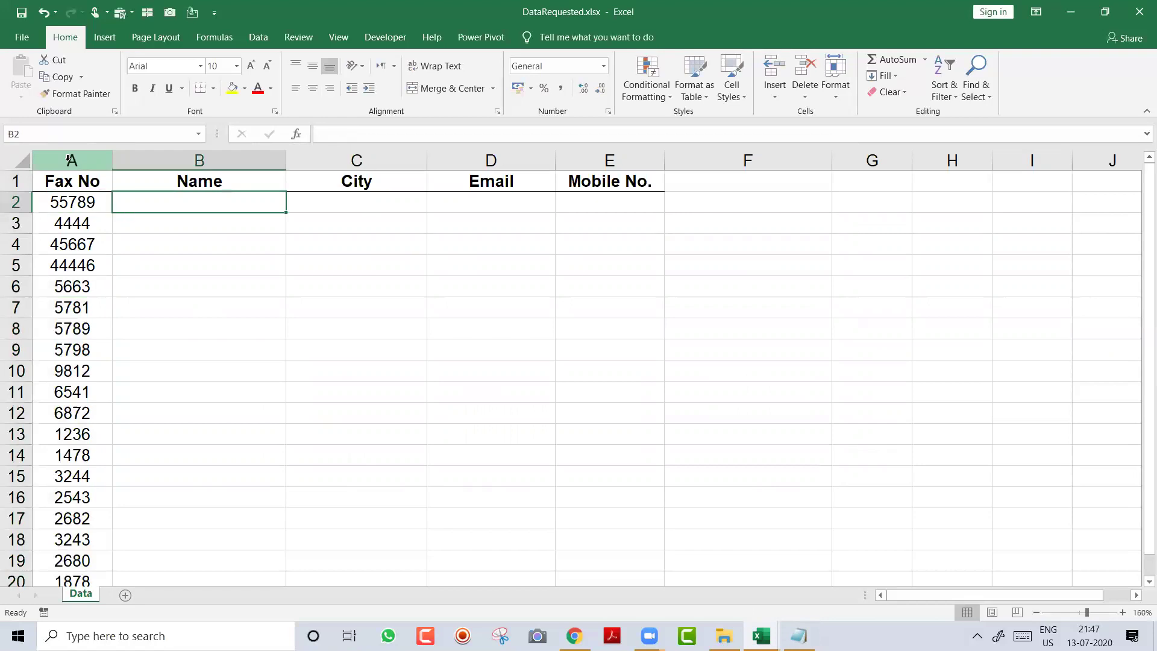
{"action": "key", "text": "Left"}
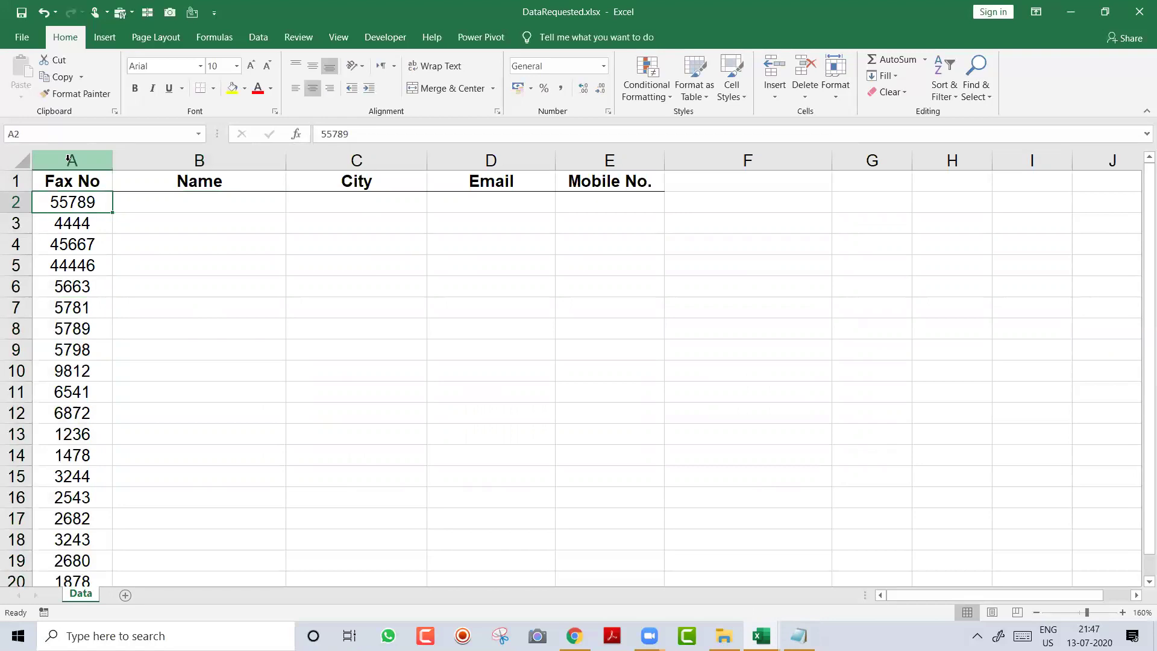
Step: Search MasterData for the copied 55789 and dismiss the not-found message
{"action": "key", "text": "ctrl+c"}
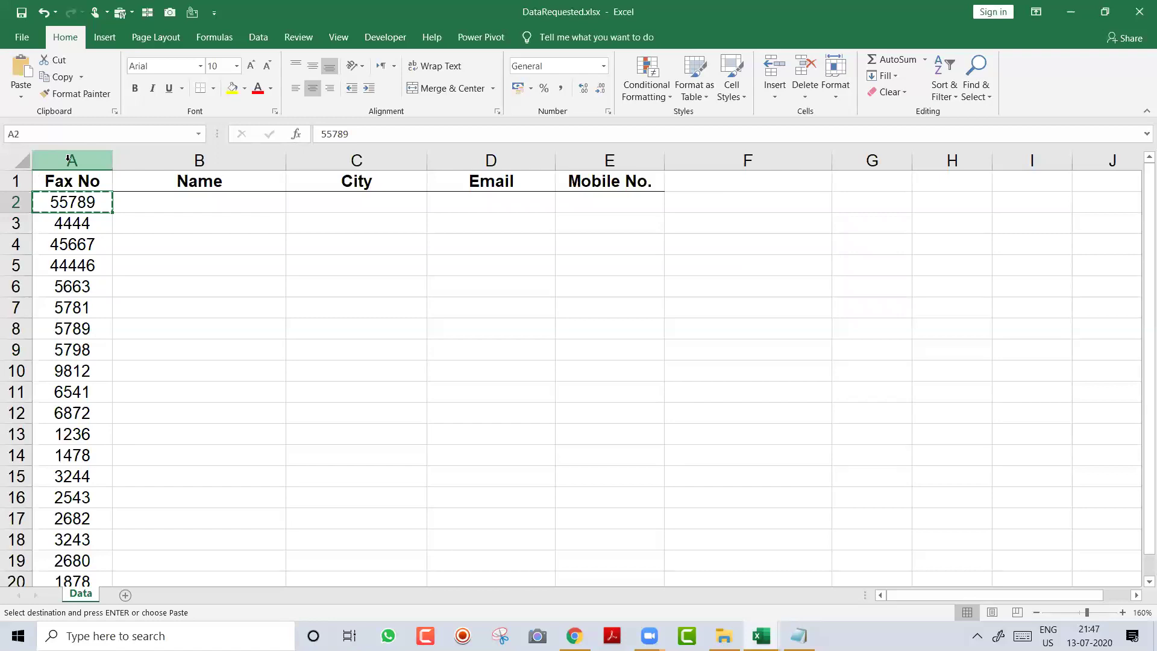
{"action": "key", "text": "alt+Tab"}
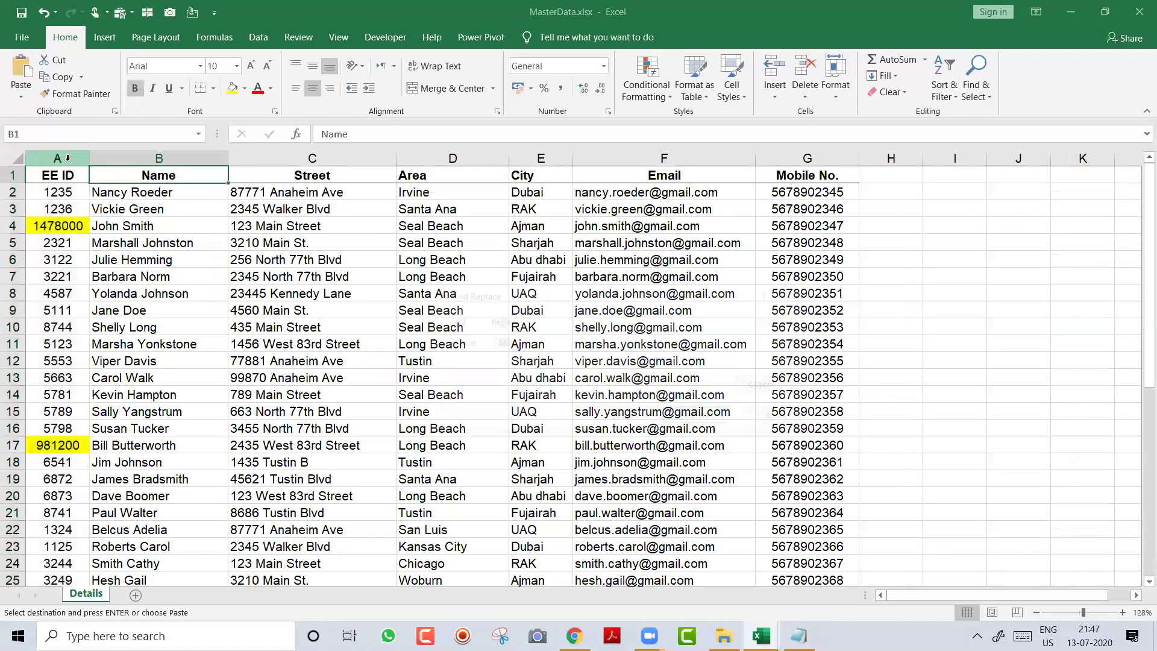
{"action": "key", "text": "ctrl+f"}
{"action": "key", "text": "ctrl+v"}
{"action": "key", "text": "Return"}
{"action": "key", "text": "Return"}
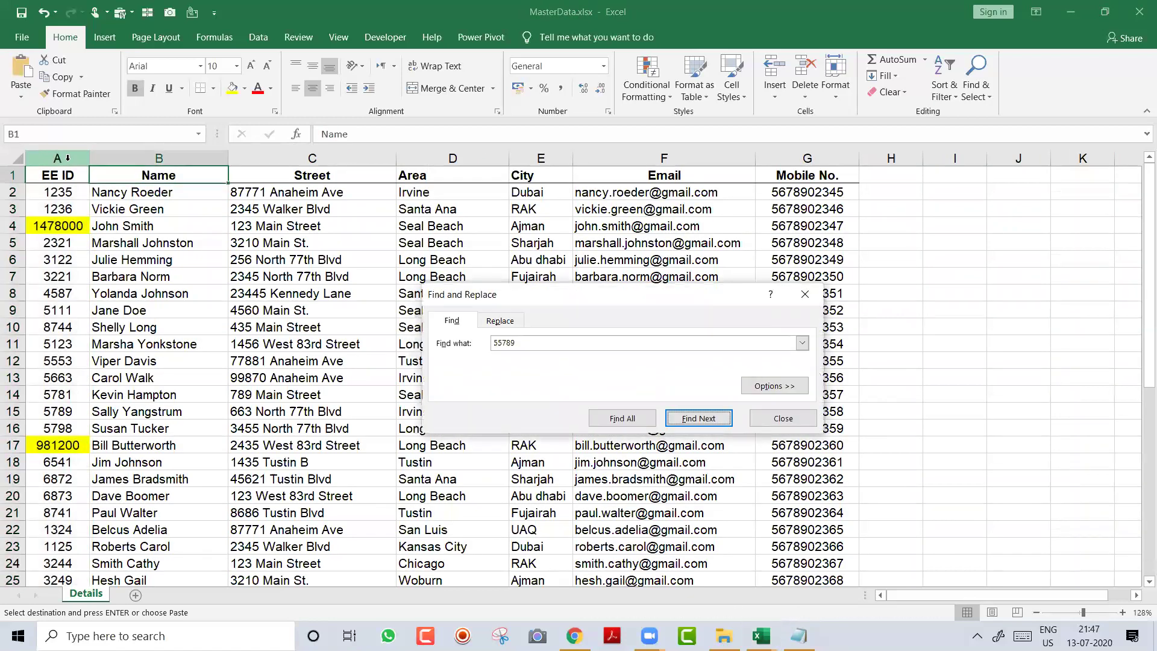
{"action": "key", "text": "Escape"}
{"action": "key", "text": "Escape"}
{"action": "key", "text": "Left"}
Step: Select MasterData's table from A1 through column G, then undo the DataRequested ID edits
{"action": "key", "text": "ctrl+shift+Down"}
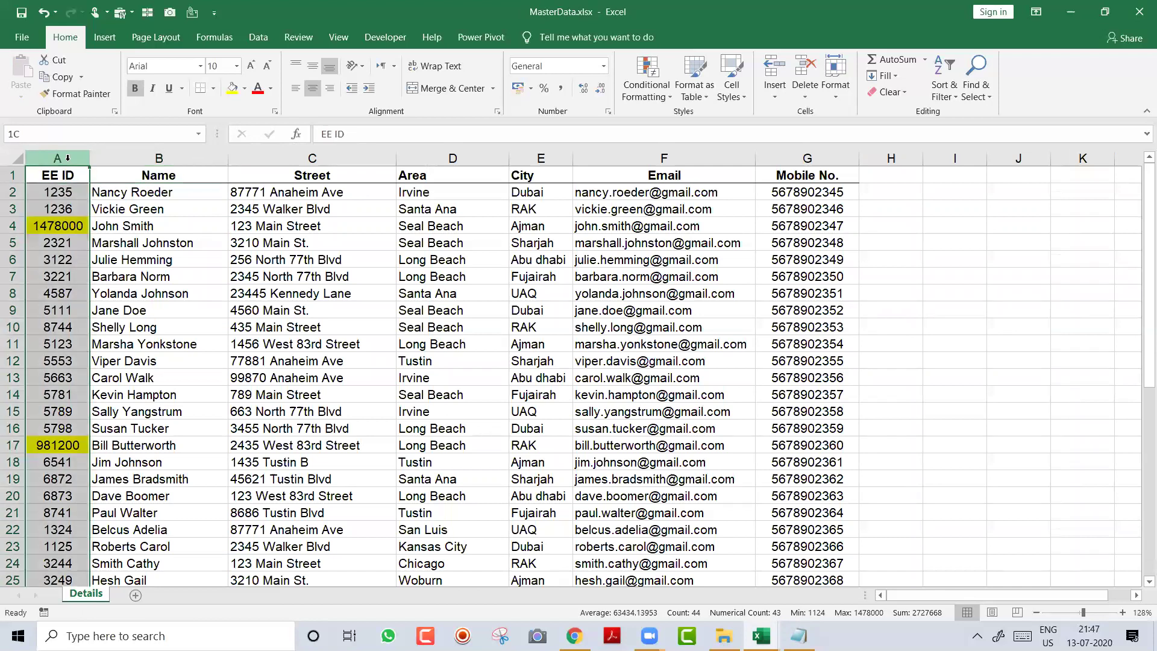
{"action": "key", "text": "ctrl+shift+Right"}
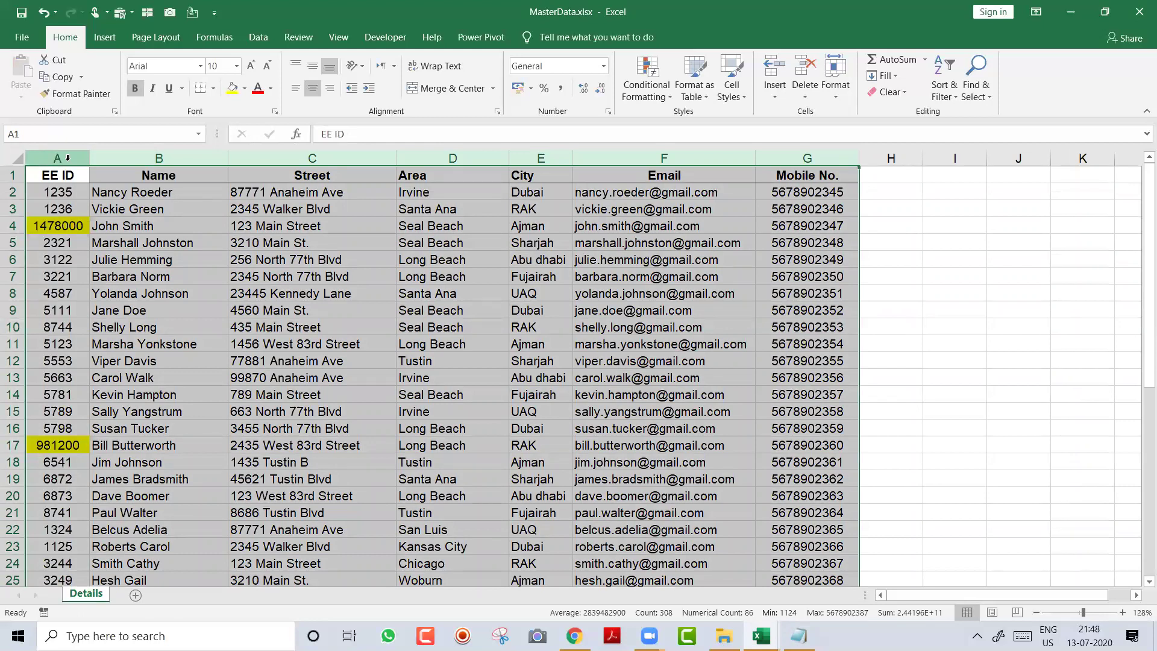
{"action": "key", "text": "alt+Tab"}
{"action": "key", "text": "ctrl+z"}
{"action": "key", "text": "ctrl+z"}
{"action": "key", "text": "ctrl+z"}
{"action": "key", "text": "ctrl+z"}
{"action": "key", "text": "ctrl+z"}
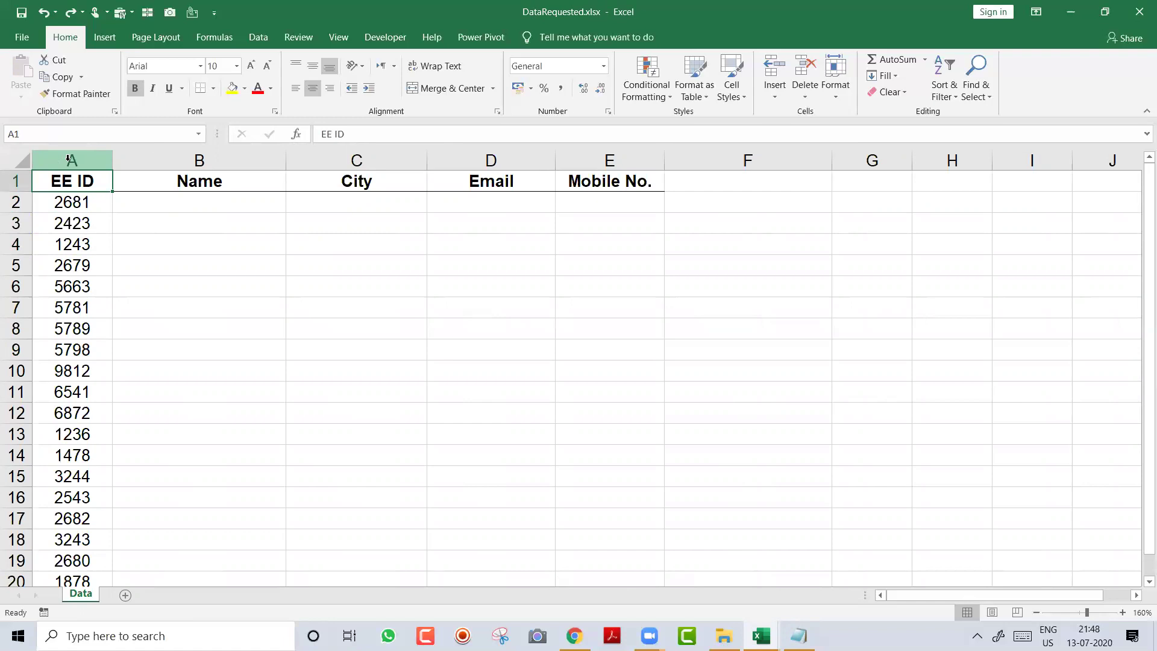
Step: In Notepad, add '1) There should be one common column between both the file' and start a '2)' line
{"action": "key", "text": "alt+Tab"}
{"action": "key", "text": "Tab"}
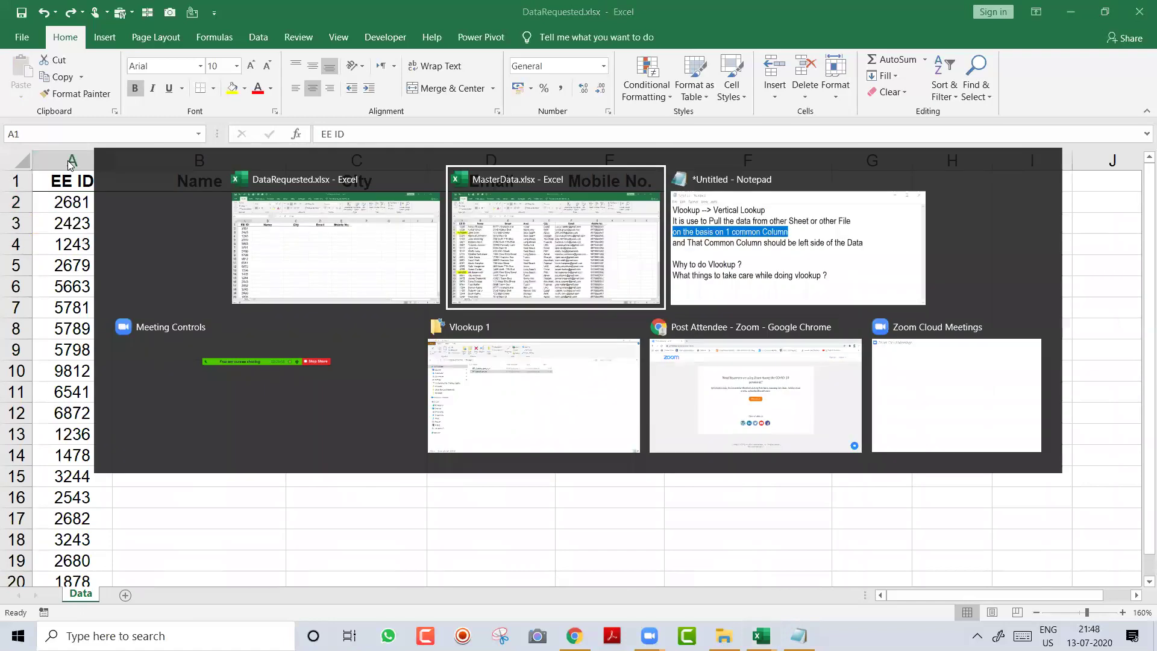
{"action": "key", "text": "Down"}
{"action": "key", "text": "Down"}
{"action": "key", "text": "Down"}
{"action": "key", "text": "Down"}
{"action": "key", "text": "Down"}
{"action": "type", "text": "1) T"}
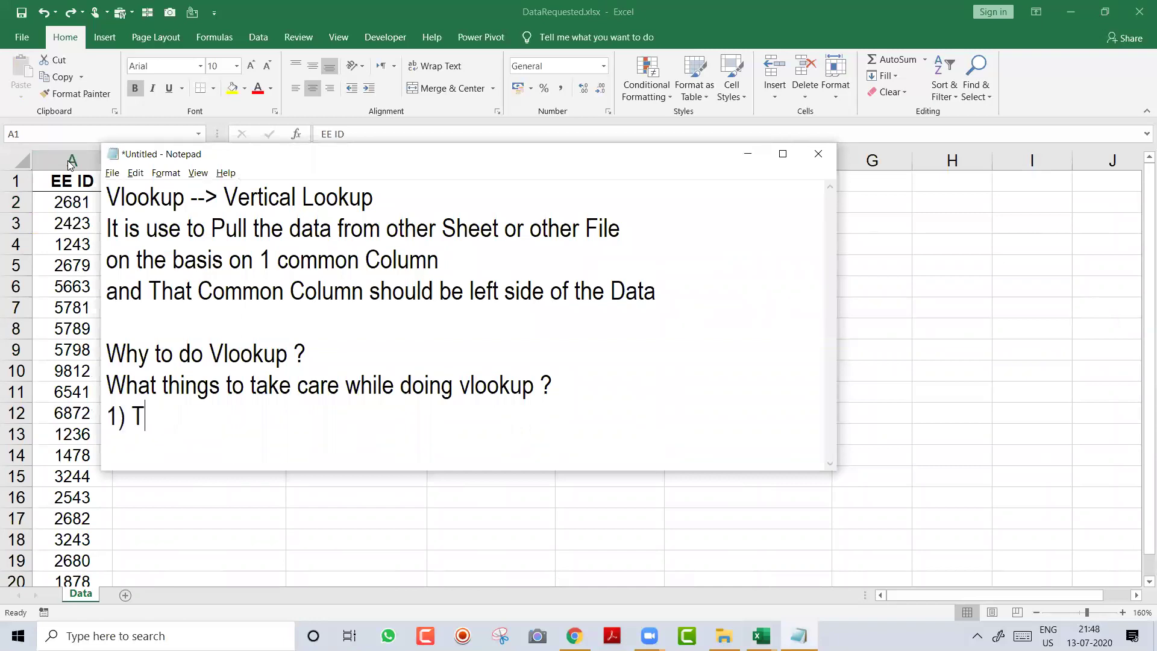
{"action": "type", "text": "here should be "}
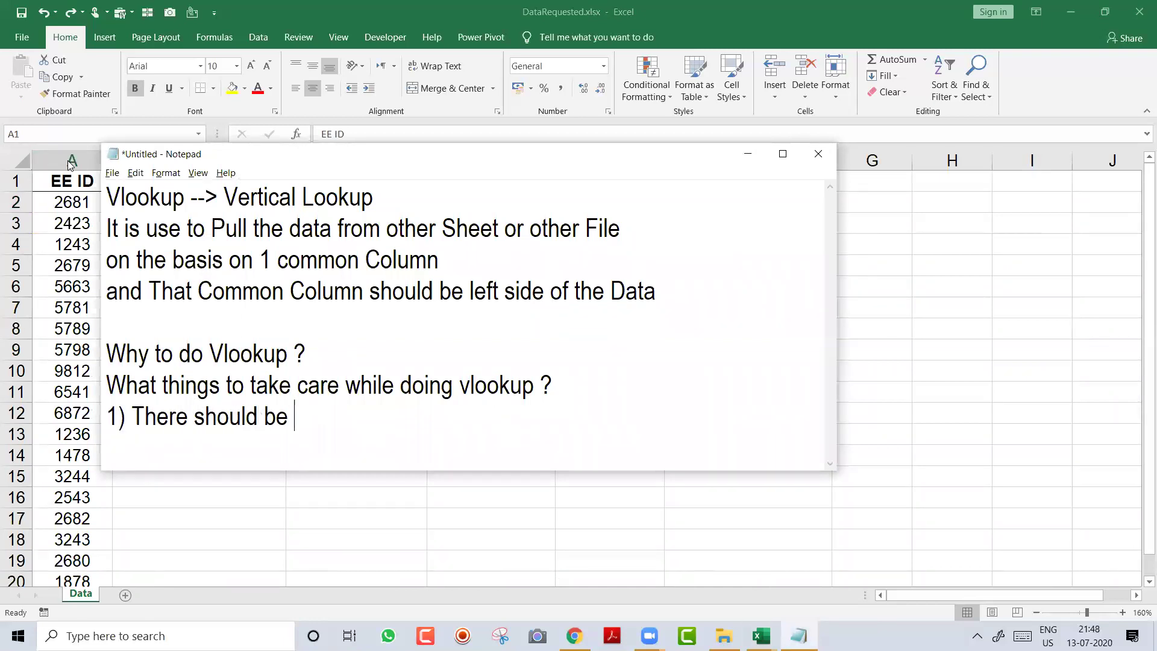
{"action": "type", "text": "one common c"}
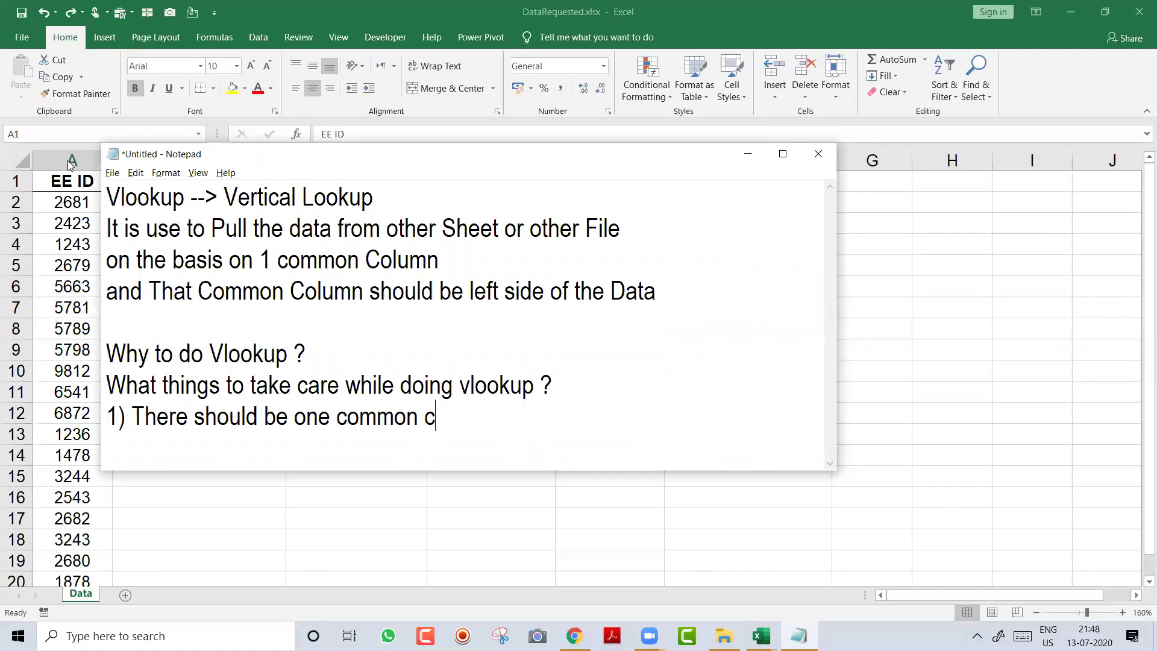
{"action": "type", "text": "olumn between both the file"}
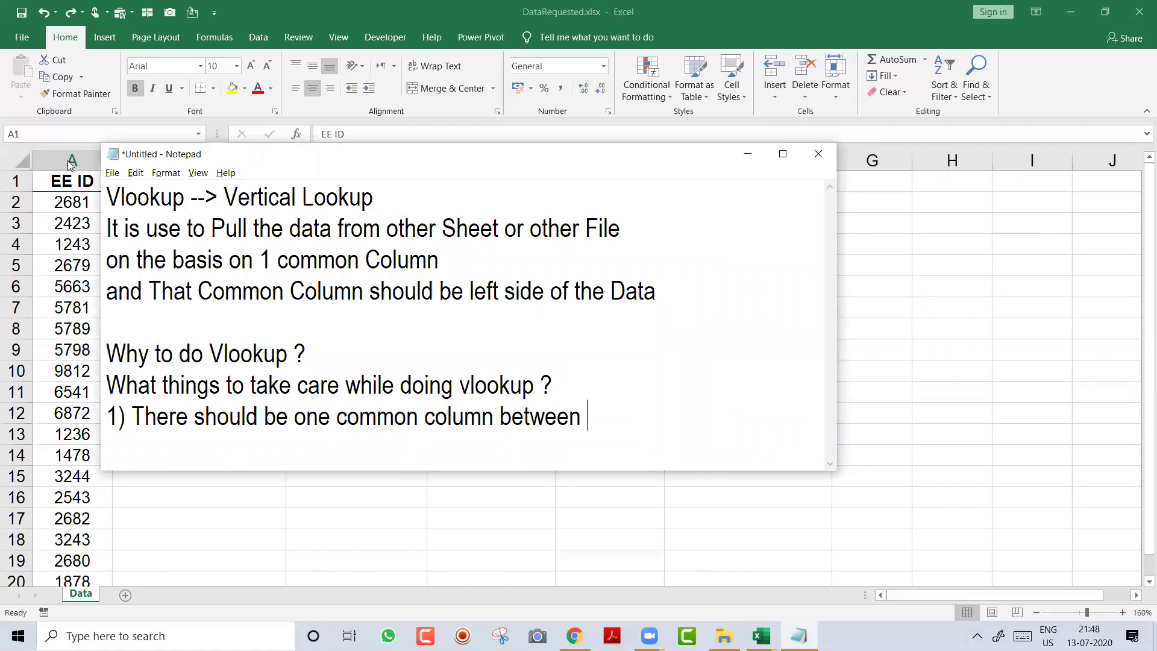
{"action": "key", "text": "Return"}
{"action": "type", "text": "2)"}
Step: Copy the 'That Common Column should…' sentence onto the 2) line as the second rule
{"action": "key", "text": "Up"}
{"action": "key", "text": "Up"}
{"action": "key", "text": "Up"}
{"action": "key", "text": "ctrl+Right"}
{"action": "key", "text": "ctrl+shift+Right"}
{"action": "key", "text": "ctrl+shift+Right"}
{"action": "key", "text": "ctrl+shift+Right"}
{"action": "key", "text": "ctrl+shift+Right"}
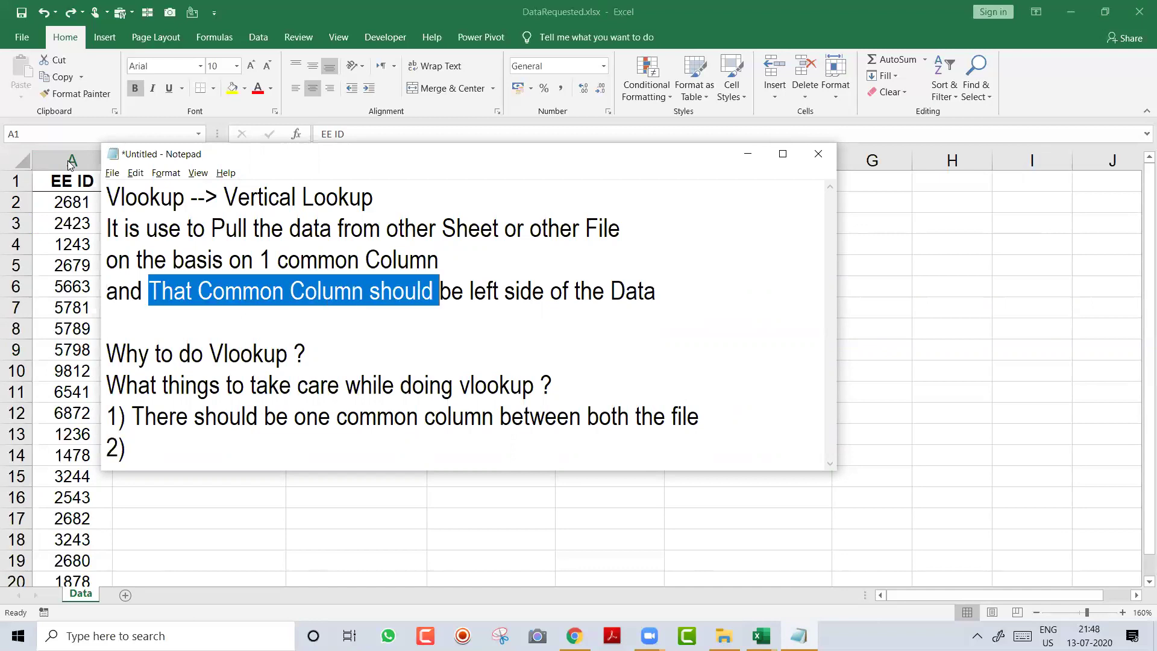
{"action": "key", "text": "ctrl+shift+Right"}
{"action": "key", "text": "ctrl+shift+Right"}
{"action": "key", "text": "ctrl+shift+Right"}
{"action": "key", "text": "ctrl+shift+Right"}
{"action": "key", "text": "ctrl+shift+Right"}
{"action": "key", "text": "ctrl+shift+Right"}
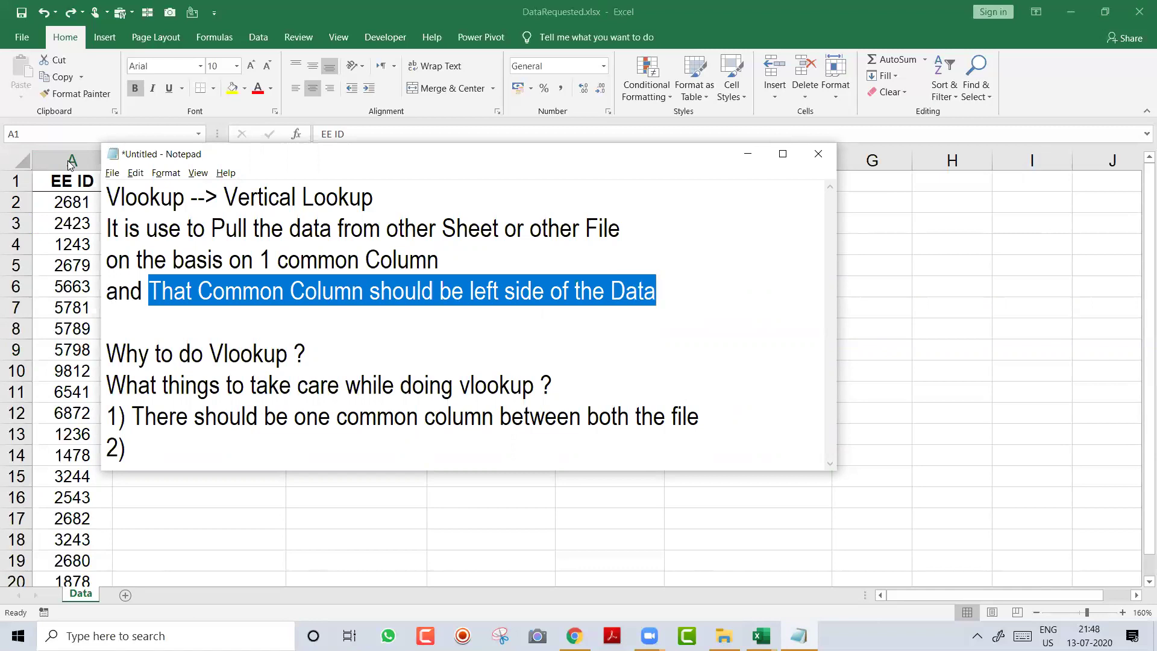
{"action": "key", "text": "ctrl+c"}
{"action": "key", "text": "Down"}
{"action": "key", "text": "Down"}
{"action": "key", "text": "Down"}
{"action": "key", "text": "Down"}
{"action": "key", "text": "Down"}
{"action": "key", "text": "End"}
{"action": "key", "text": "ctrl+v"}
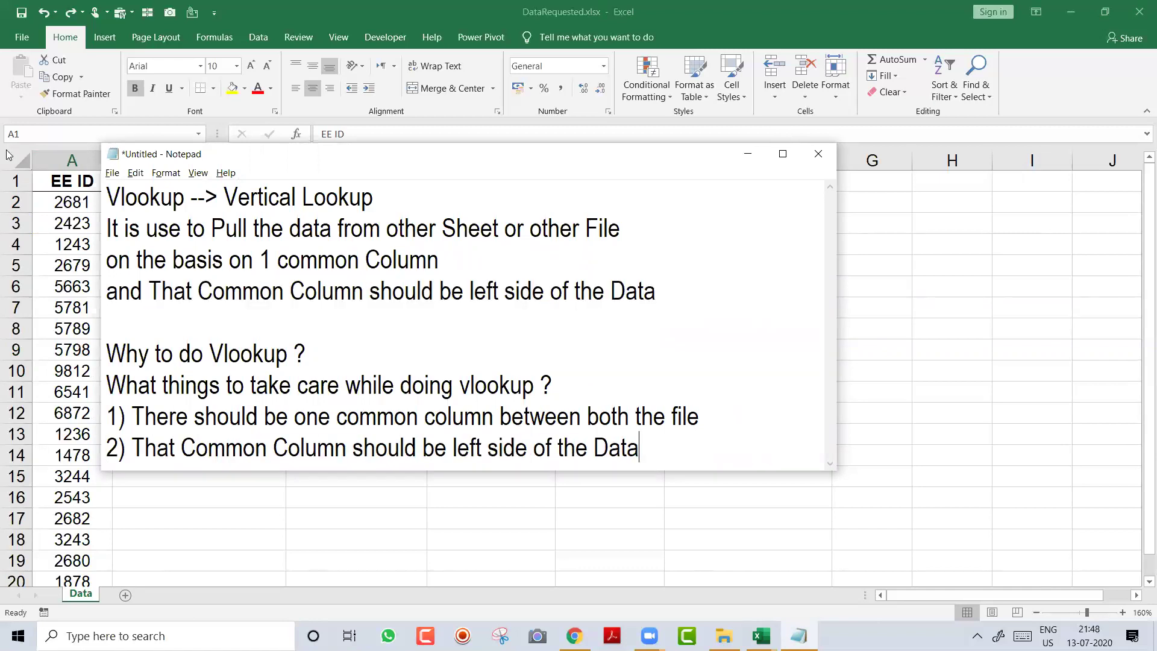
{"action": "key", "text": "alt+Tab"}
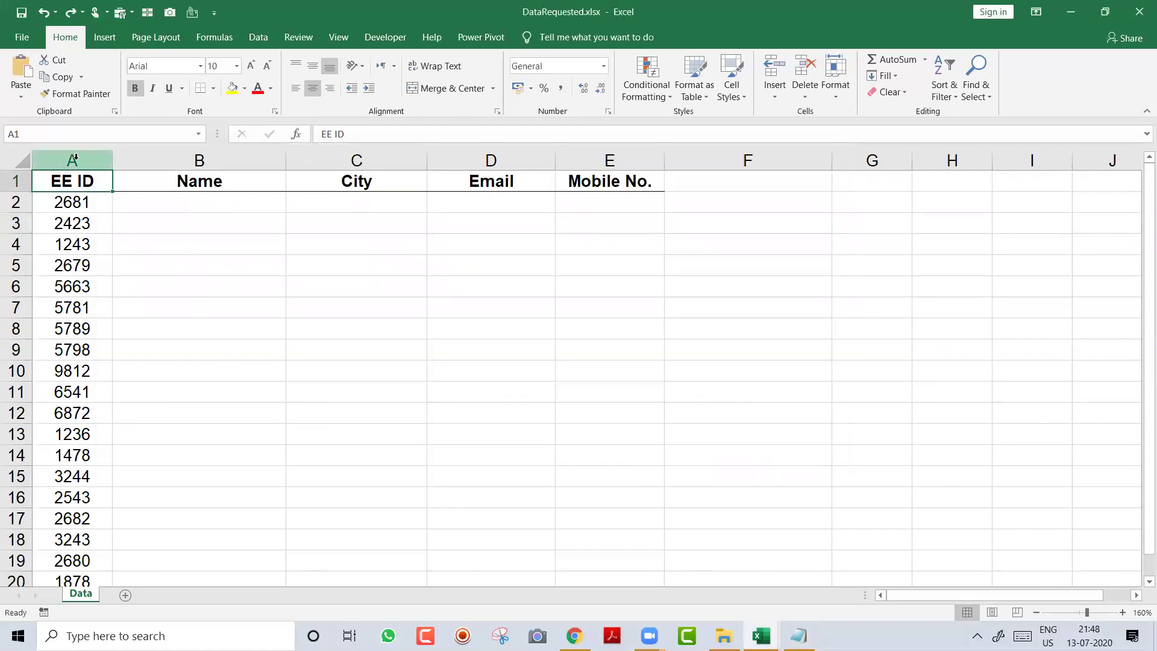
{"action": "left_click", "coordinate": [90, 243]}
{"action": "key", "text": "ctrl+Tab"}
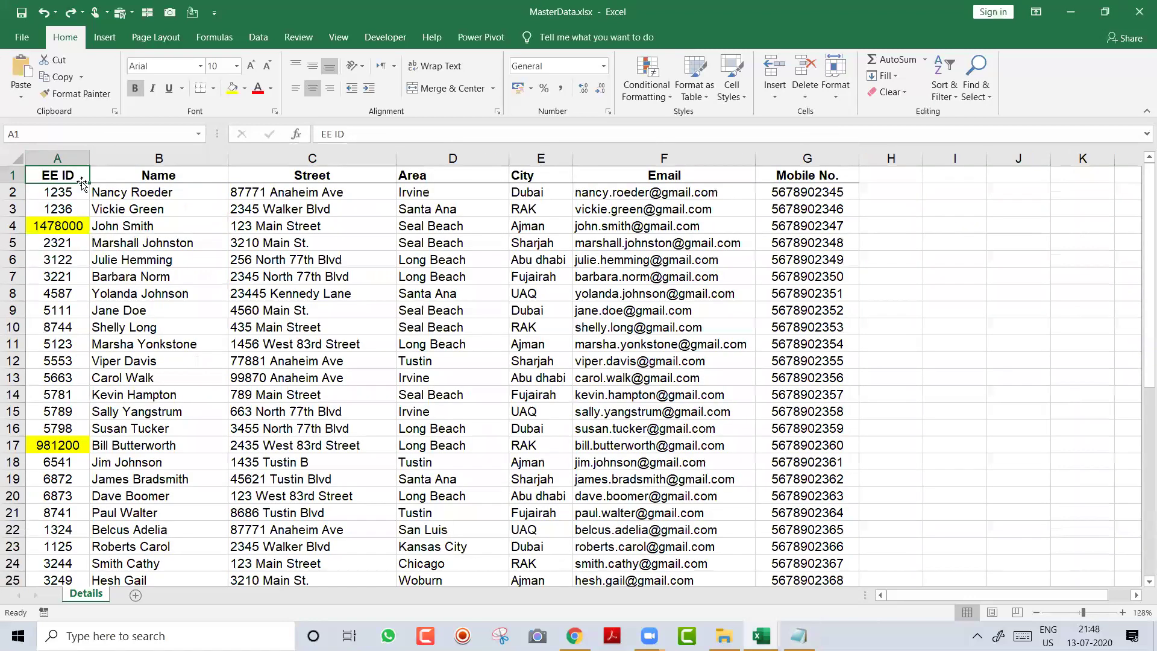
{"action": "left_click", "coordinate": [65, 157]}
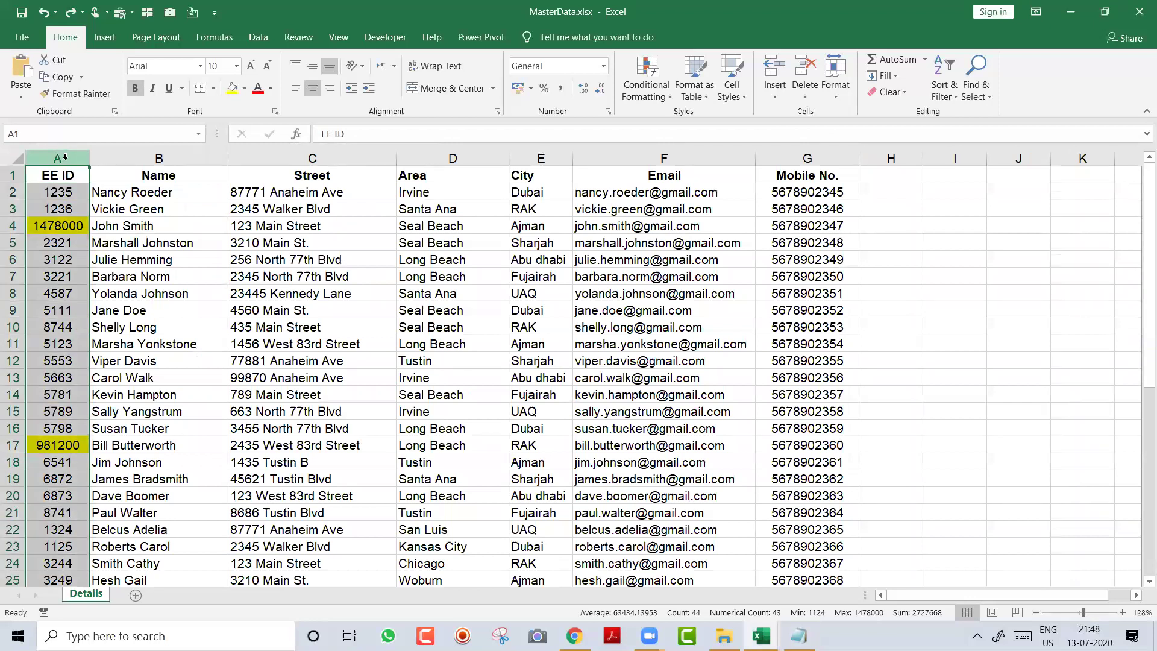
{"action": "key", "text": "ctrl+x"}
{"action": "key", "text": "ctrl+Right"}
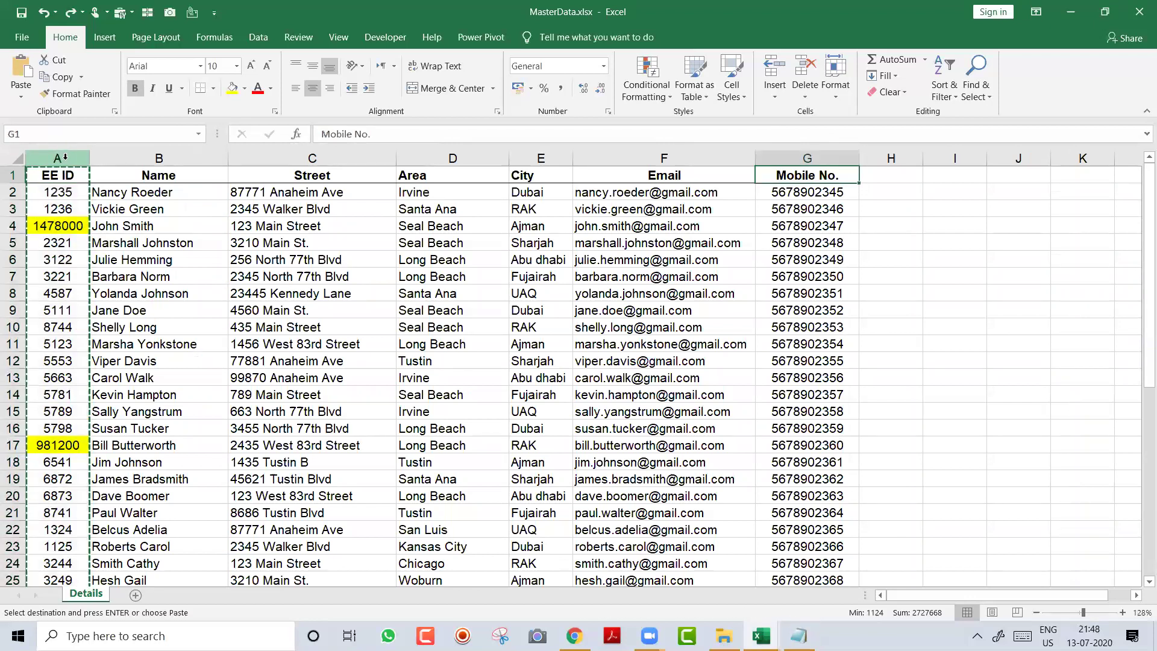
{"action": "key", "text": "Right"}
{"action": "key", "text": "ctrl+v"}
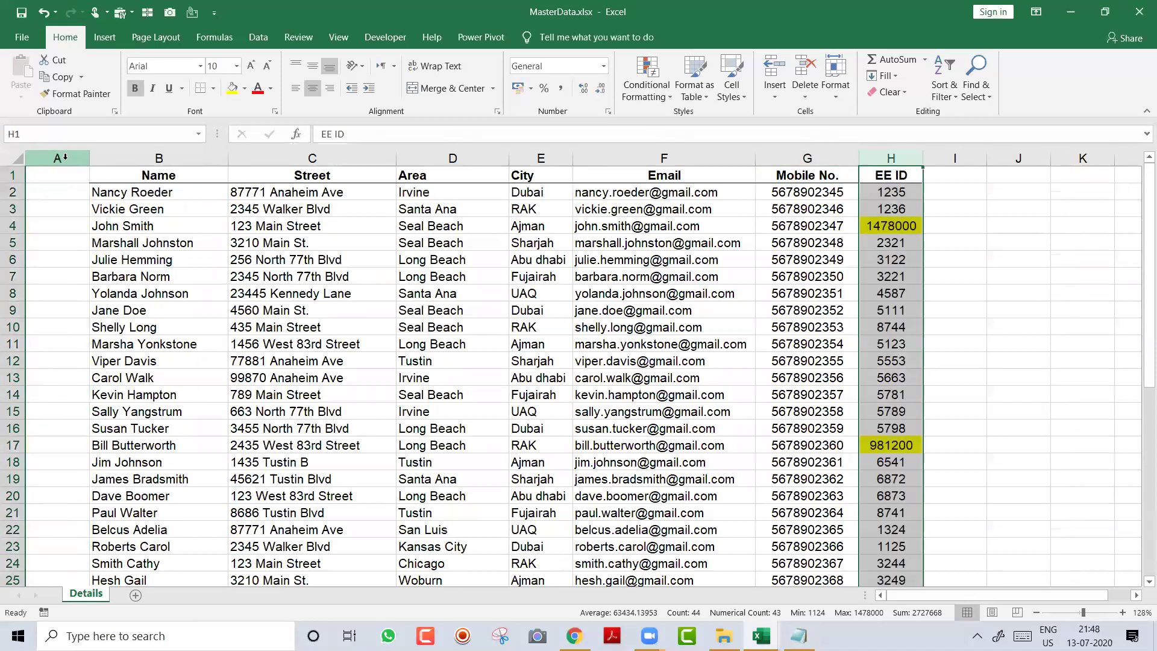
{"action": "key", "text": "Left"}
{"action": "key", "text": "Left"}
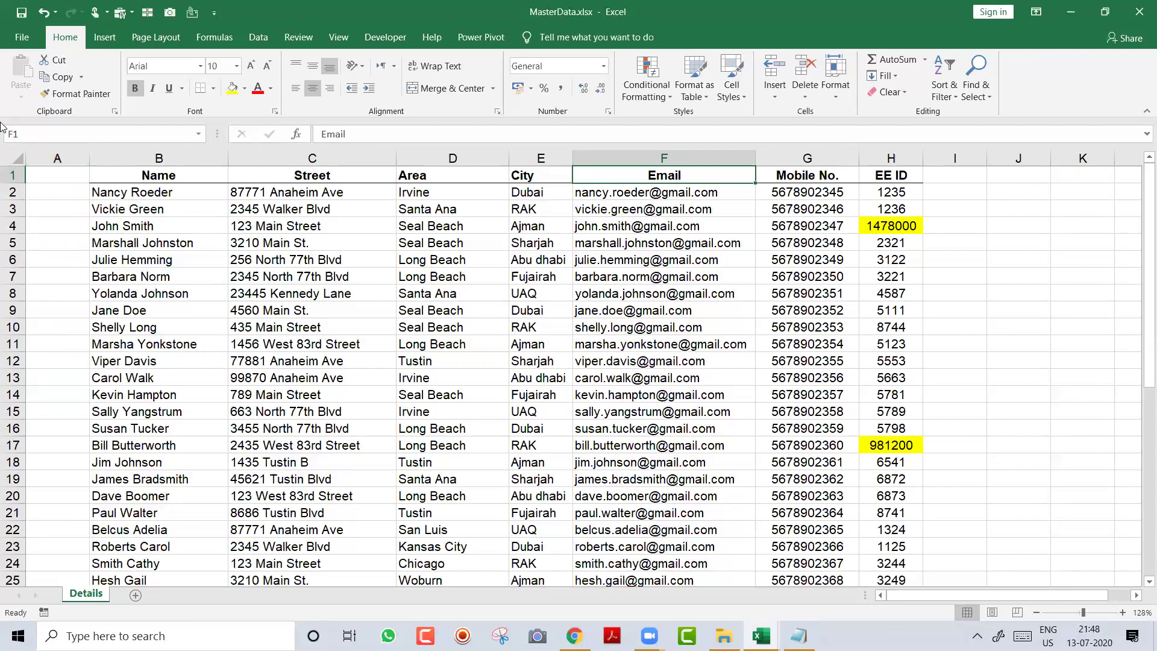
{"action": "left_click", "coordinate": [70, 156]}
{"action": "left_click_drag", "start_coordinate": [70, 156], "coordinate": [880, 304]}
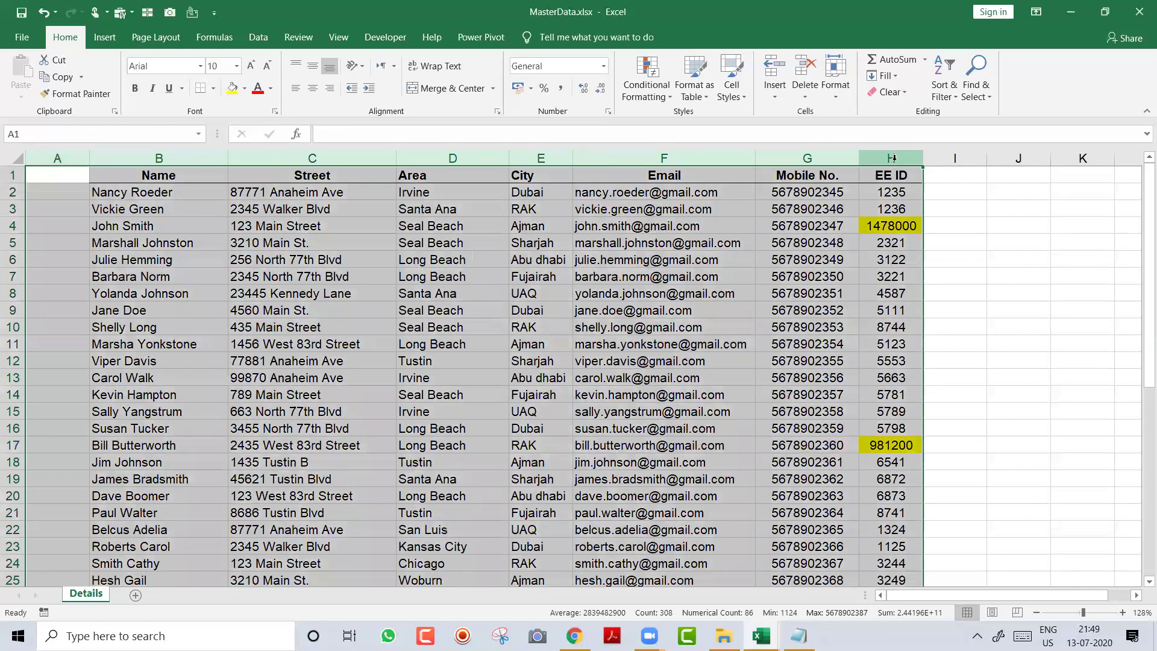
{"action": "left_click_drag", "start_coordinate": [893, 158], "coordinate": [188, 203]}
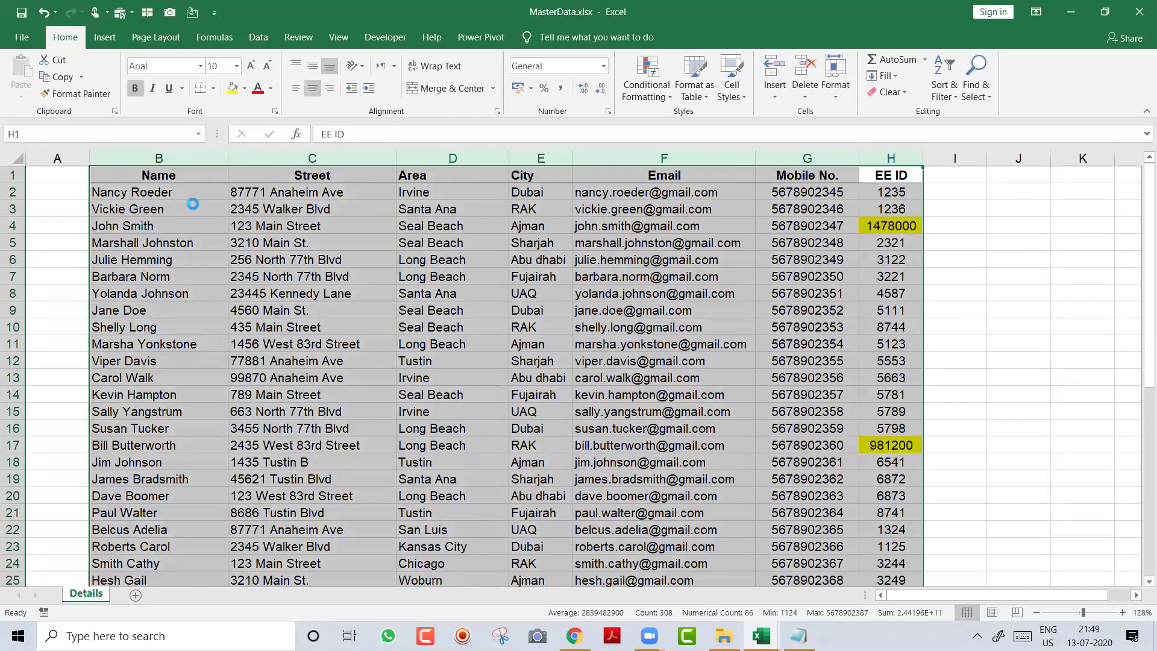
{"action": "key", "text": "ctrl+z"}
{"action": "key", "text": "Escape"}
{"action": "left_click", "coordinate": [75, 190]}
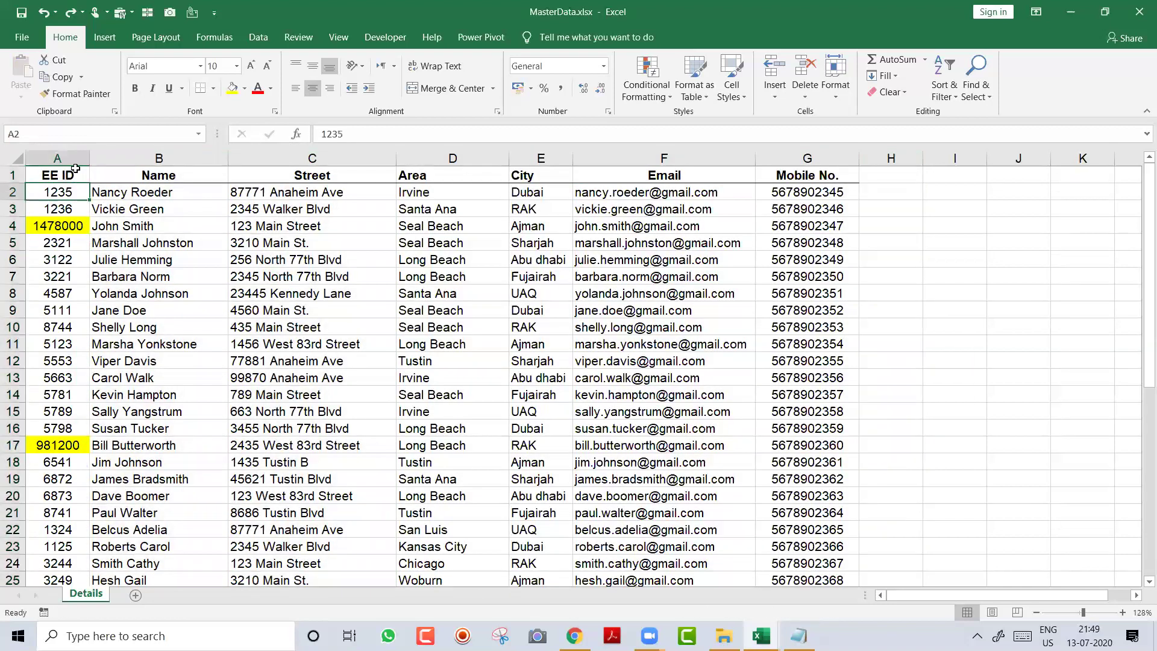
{"action": "left_click_drag", "start_coordinate": [74, 155], "coordinate": [863, 297]}
{"action": "key", "text": "ctrl+Home"}
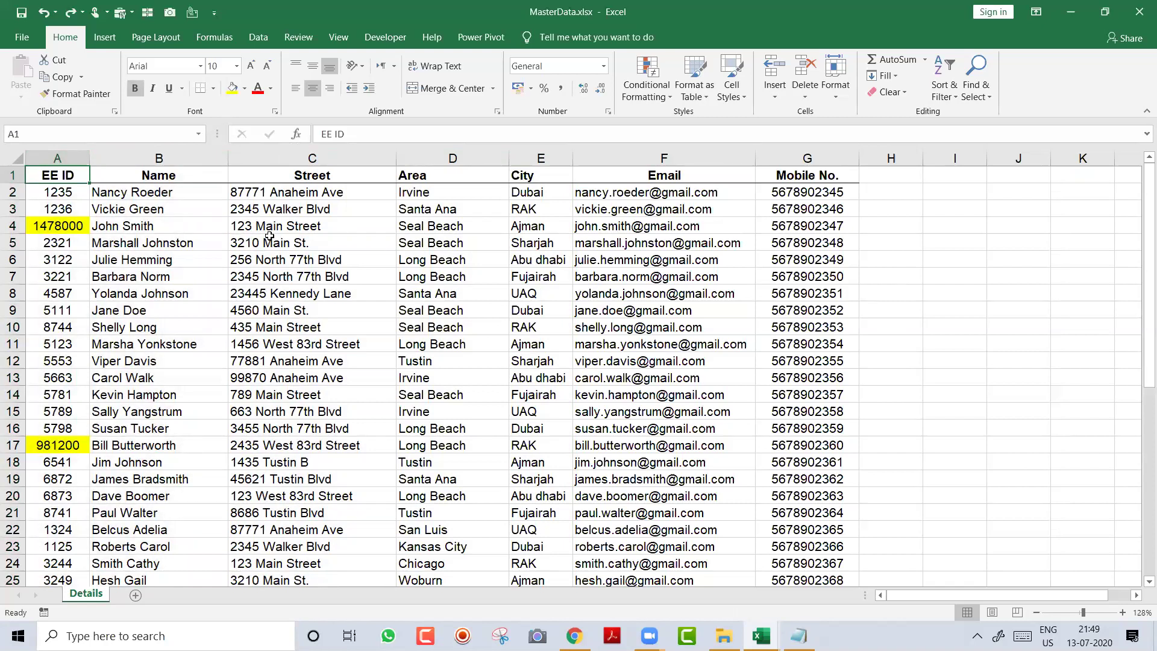
{"action": "left_click", "coordinate": [67, 157]}
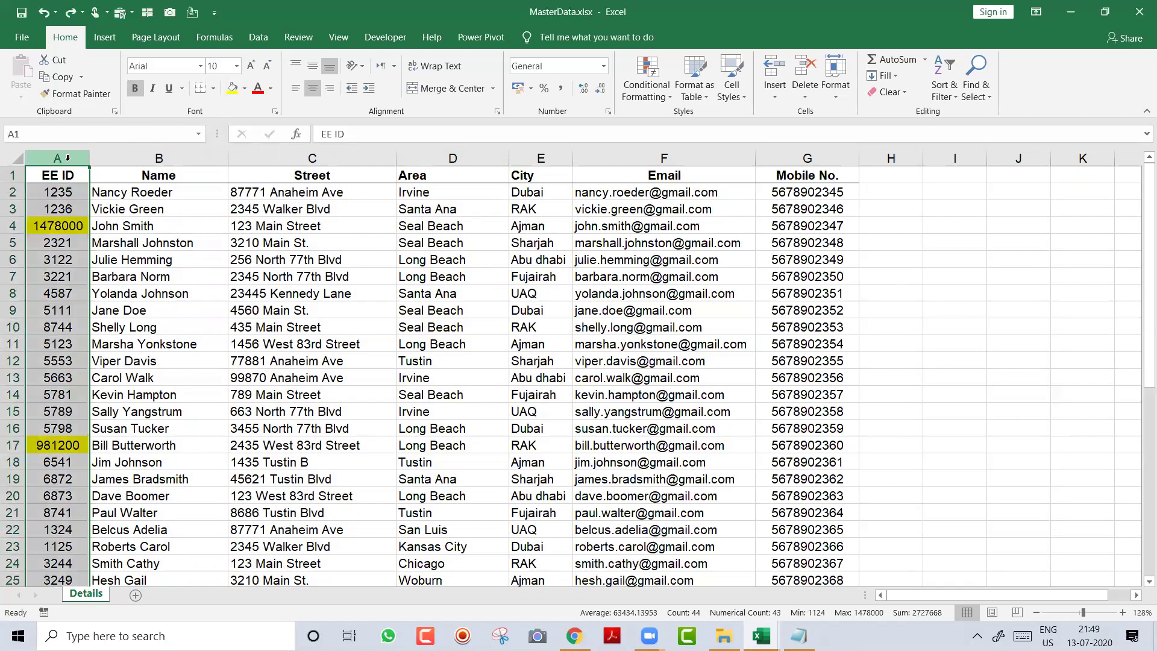
{"action": "key", "text": "ctrl+shift+plus"}
{"action": "key", "text": "ctrl+shift+plus"}
{"action": "key", "text": "Right"}
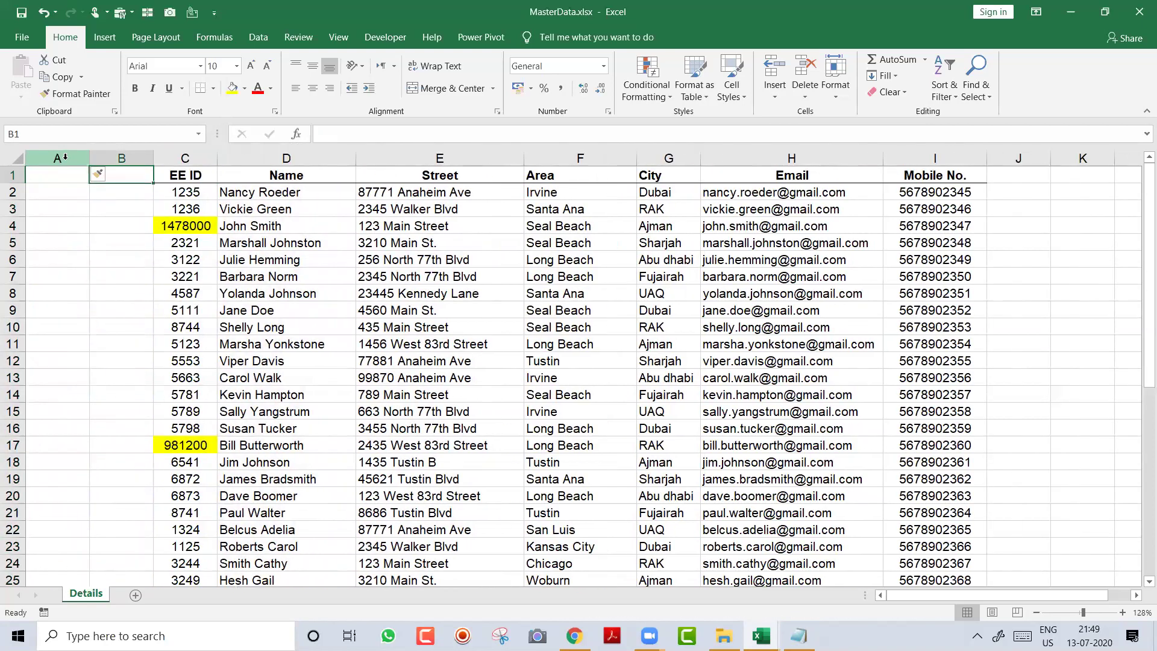
{"action": "left_click", "coordinate": [65, 157]}
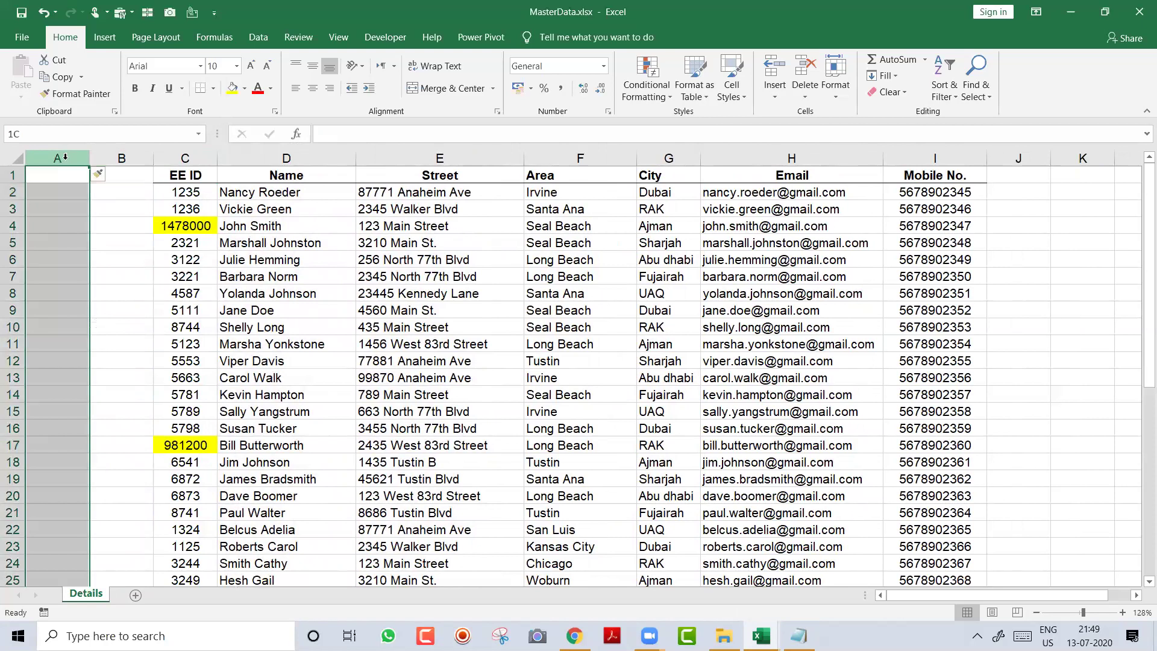
{"action": "left_click", "coordinate": [294, 225]}
{"action": "left_click", "coordinate": [195, 151]}
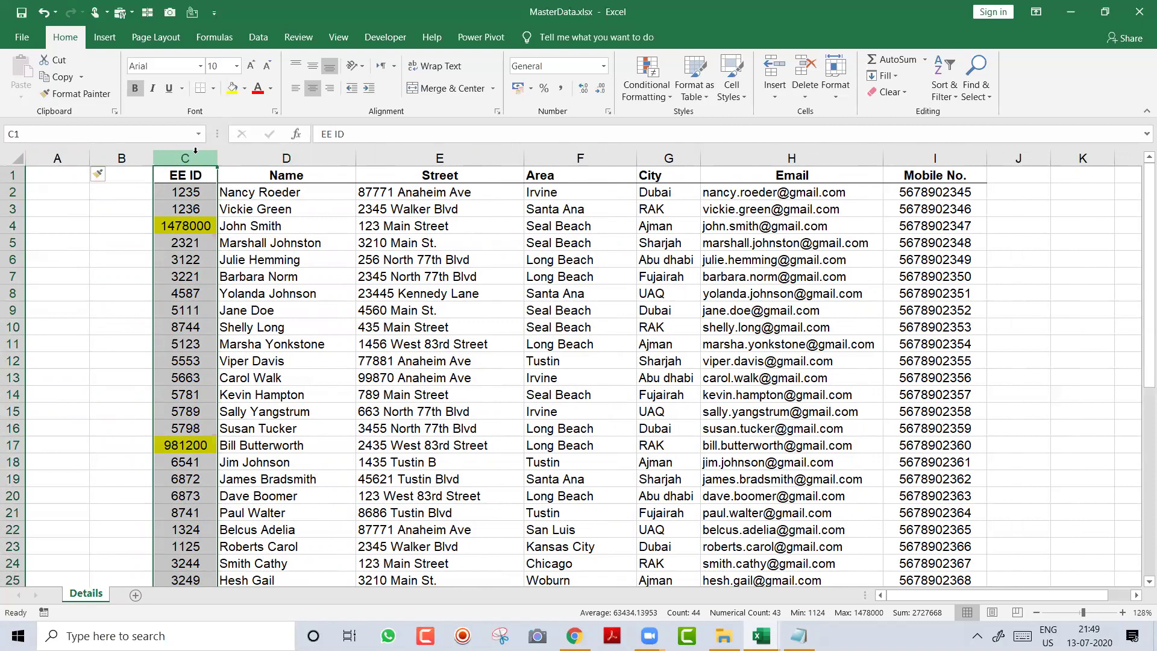
{"action": "key", "text": "Right"}
{"action": "key", "text": "Right"}
{"action": "key", "text": "Right"}
{"action": "key", "text": "ctrl+space"}
{"action": "key", "text": "ctrl+shift+plus"}
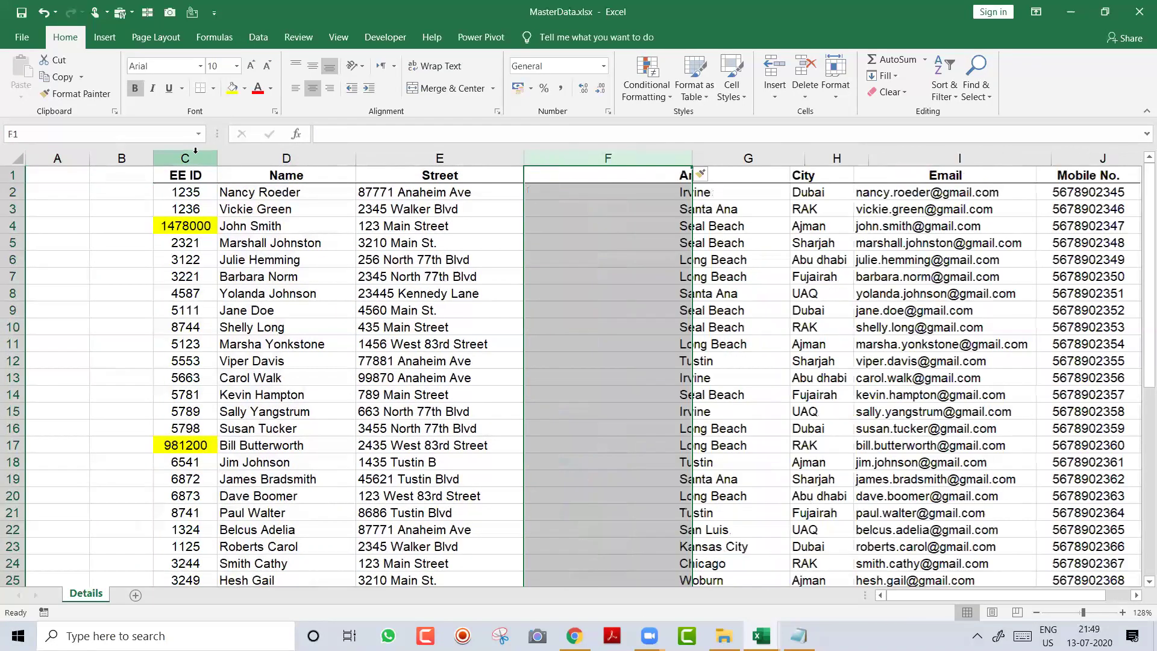
{"action": "key", "text": "Left"}
{"action": "key", "text": "Left"}
{"action": "key", "text": "Left"}
{"action": "key", "text": "ctrl+space"}
{"action": "key", "text": "ctrl+c"}
{"action": "key", "text": "Right"}
{"action": "key", "text": "Right"}
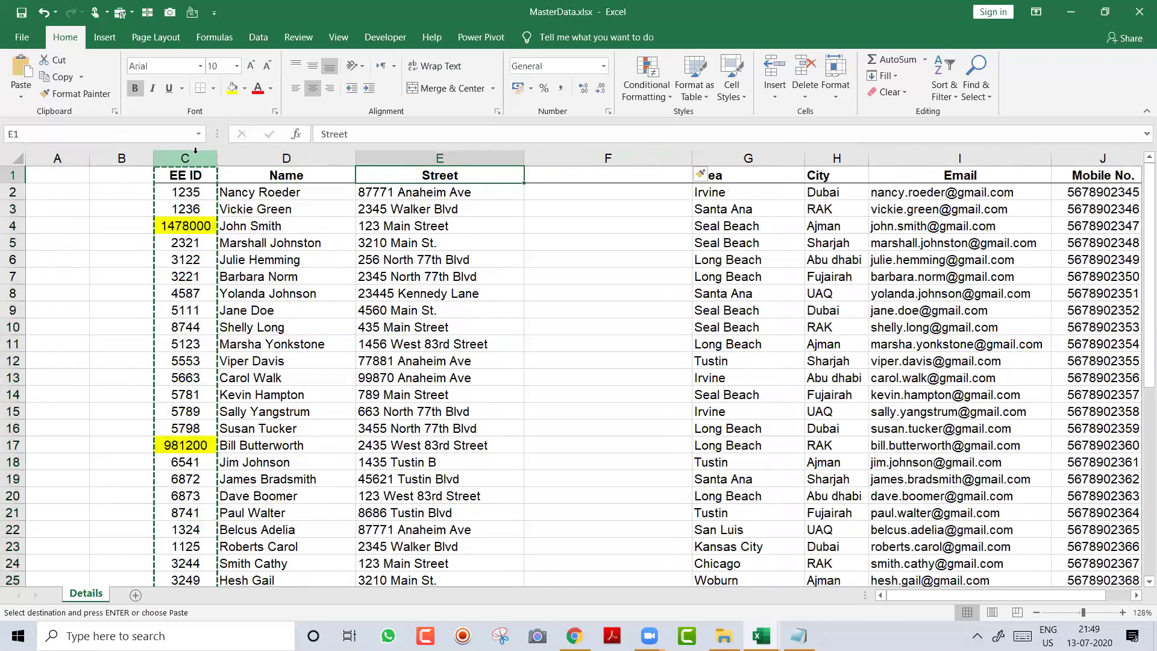
{"action": "key", "text": "Right"}
{"action": "key", "text": "ctrl+space"}
{"action": "key", "text": "ctrl+v"}
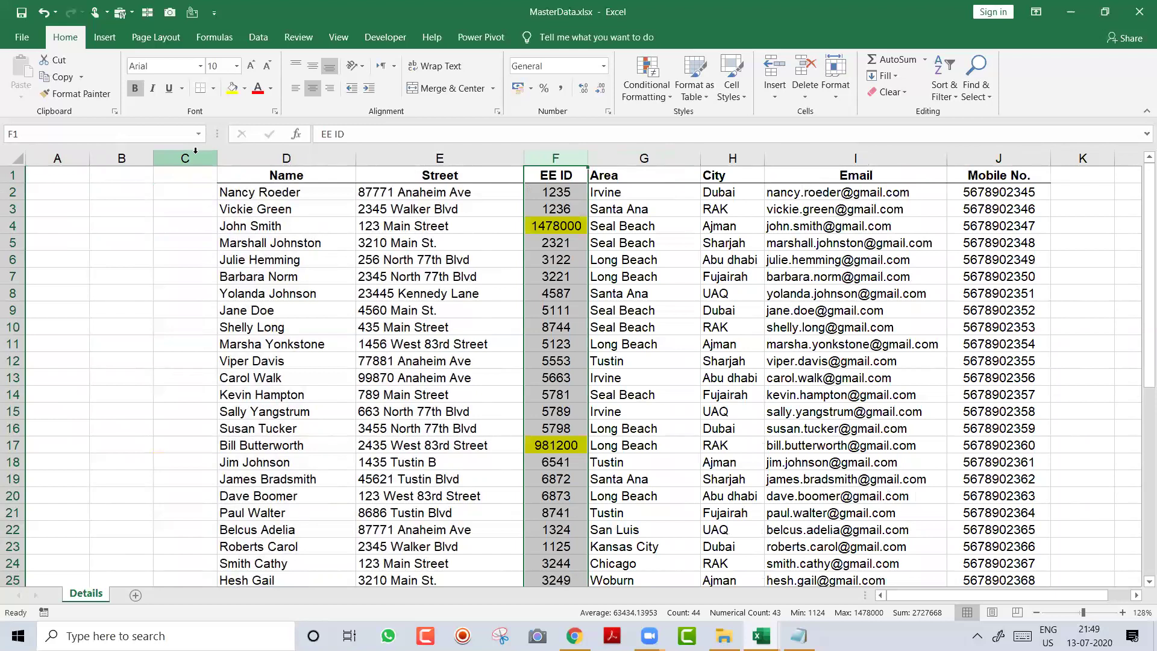
{"action": "key", "text": "Left"}
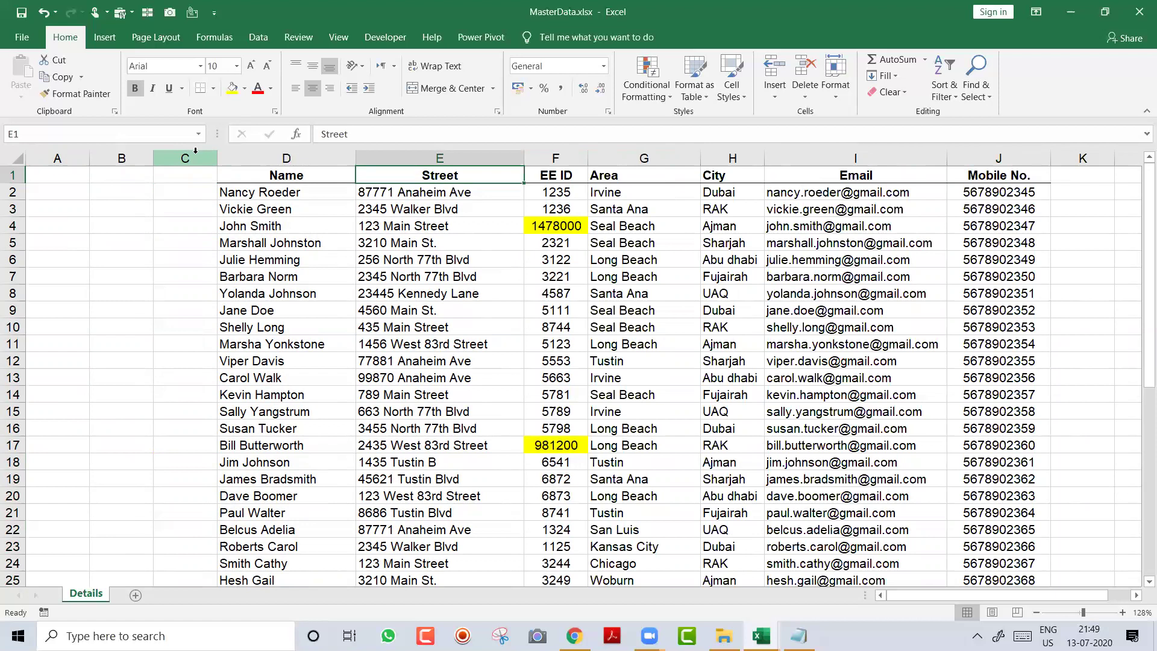
{"action": "left_click", "coordinate": [556, 157]}
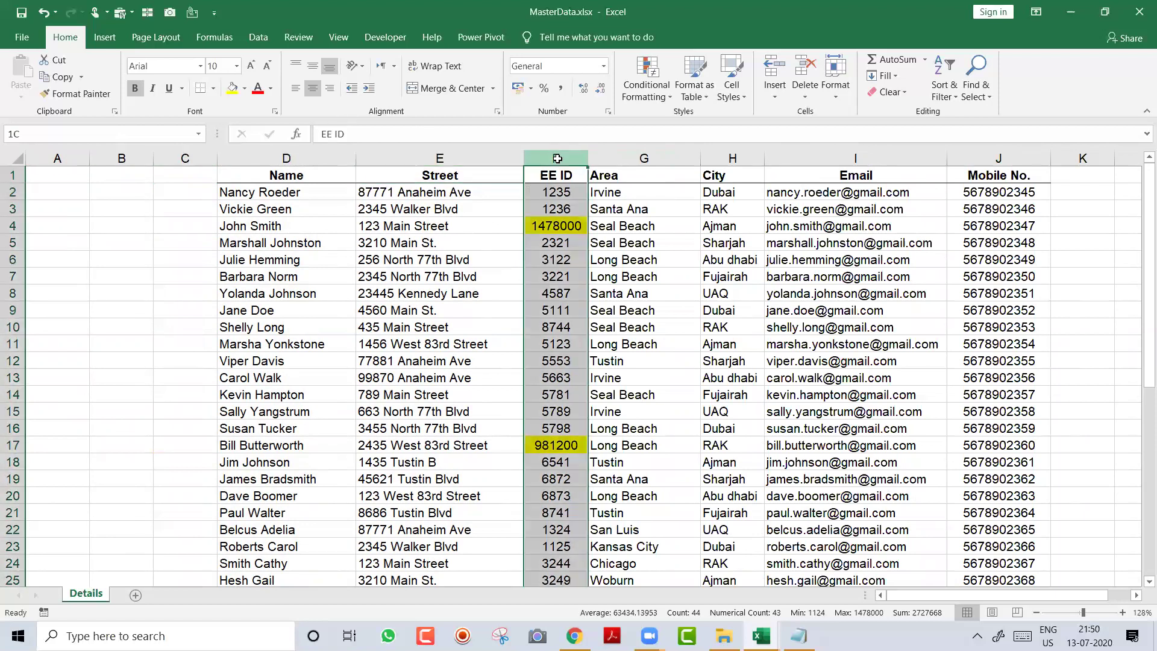
{"action": "left_click_drag", "start_coordinate": [558, 158], "coordinate": [976, 252]}
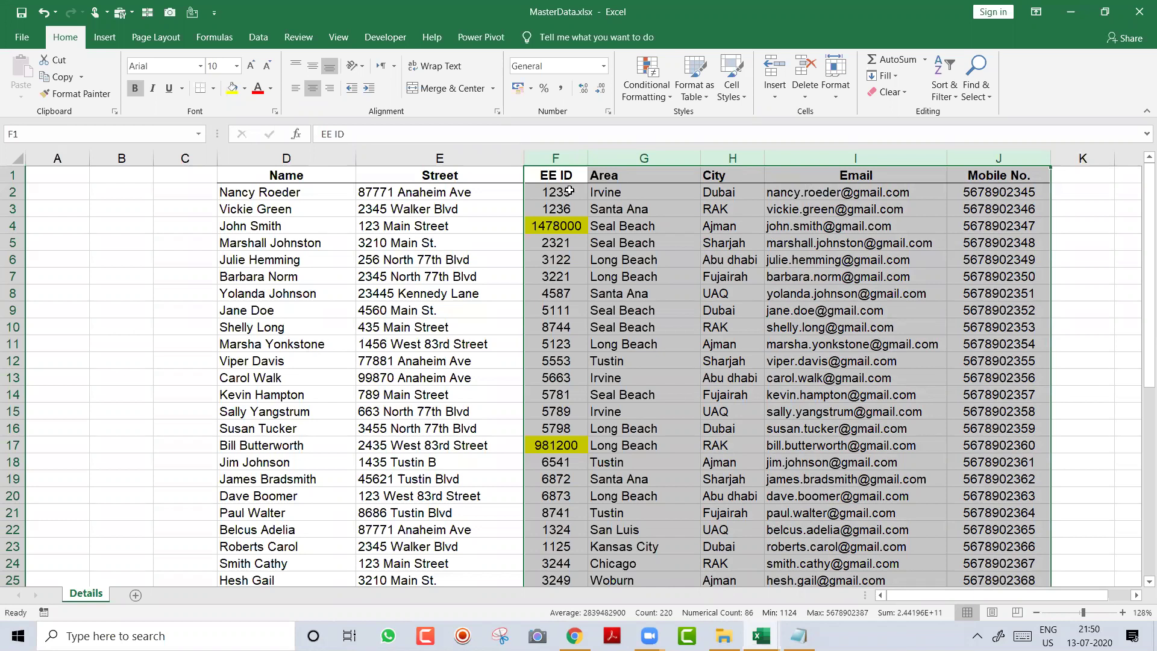
{"action": "left_click_drag", "start_coordinate": [568, 158], "coordinate": [1012, 179]}
{"action": "key", "text": "ctrl+z"}
{"action": "key", "text": "ctrl+z"}
{"action": "key", "text": "ctrl+z"}
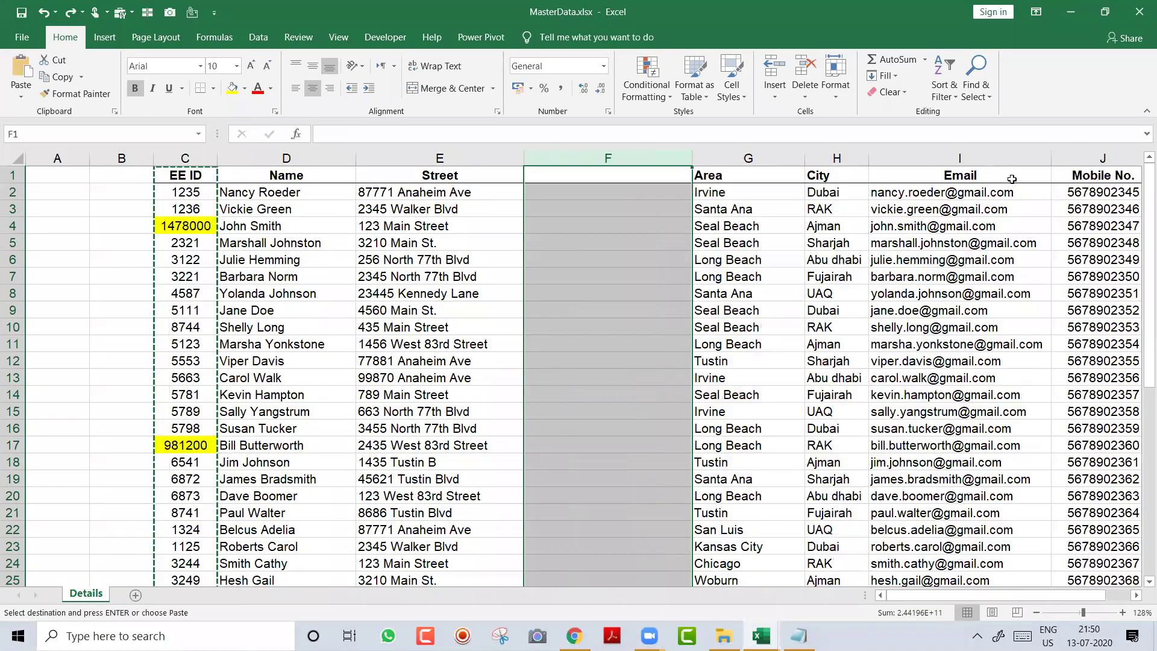
{"action": "key", "text": "ctrl+z"}
{"action": "key", "text": "ctrl+z"}
{"action": "key", "text": "ctrl+z"}
{"action": "key", "text": "ctrl+z"}
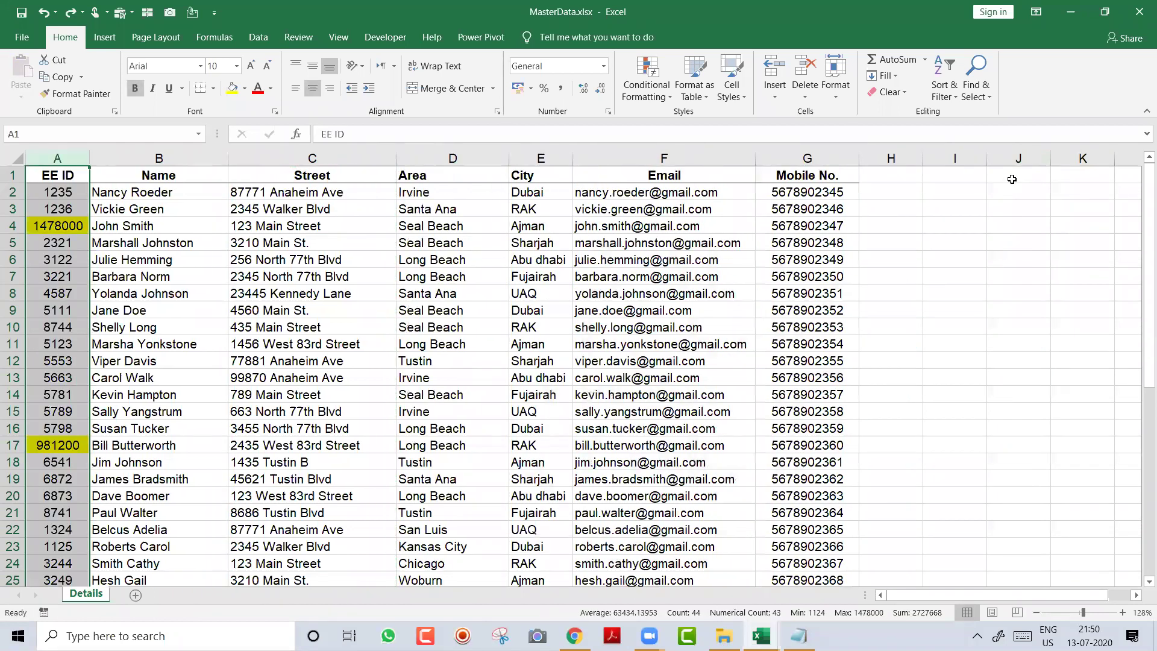
{"action": "key", "text": "Down"}
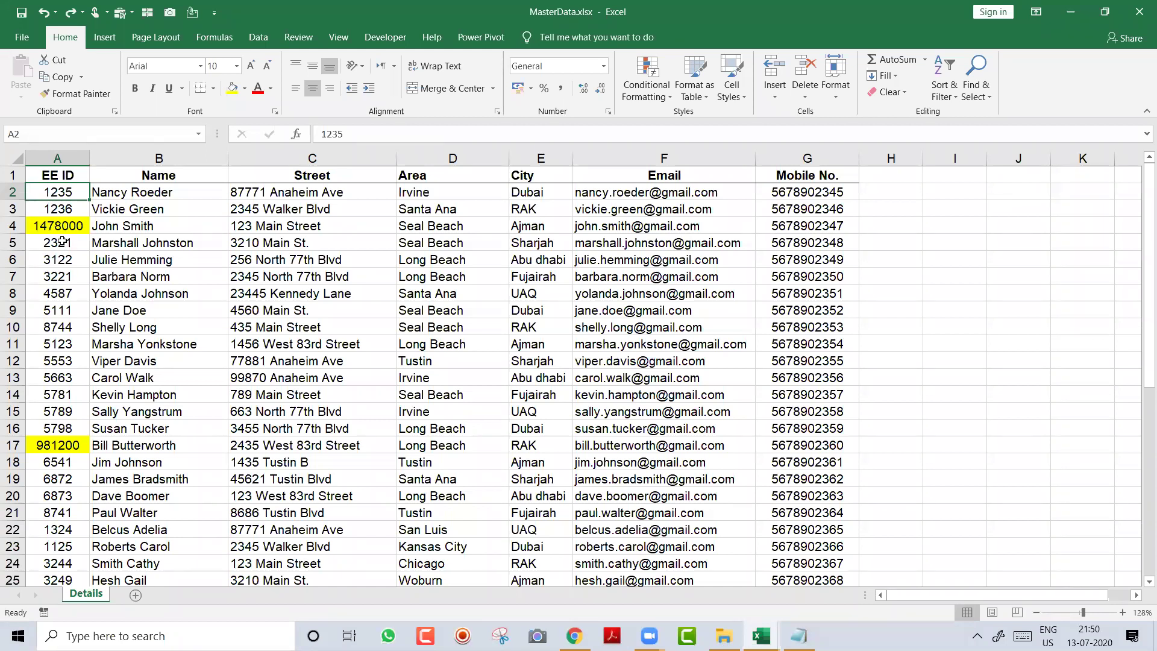
Step: Fill EE ID 1478 in cell A14 of DataRequested yellow
{"action": "key", "text": "alt+Tab"}
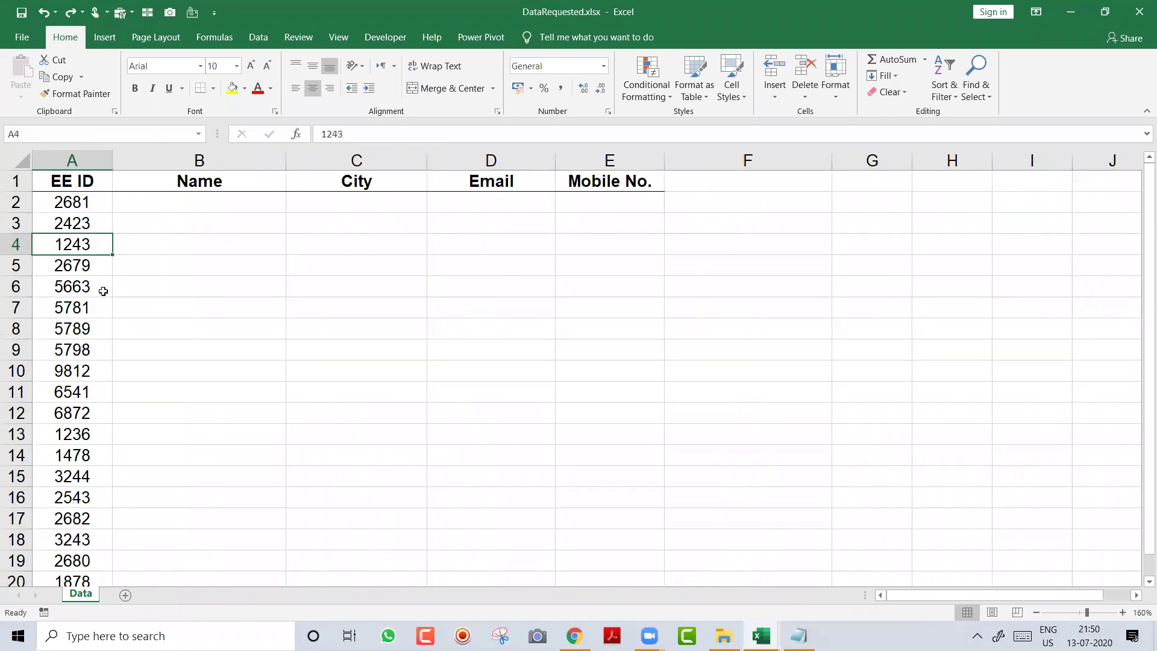
{"action": "left_click", "coordinate": [85, 449]}
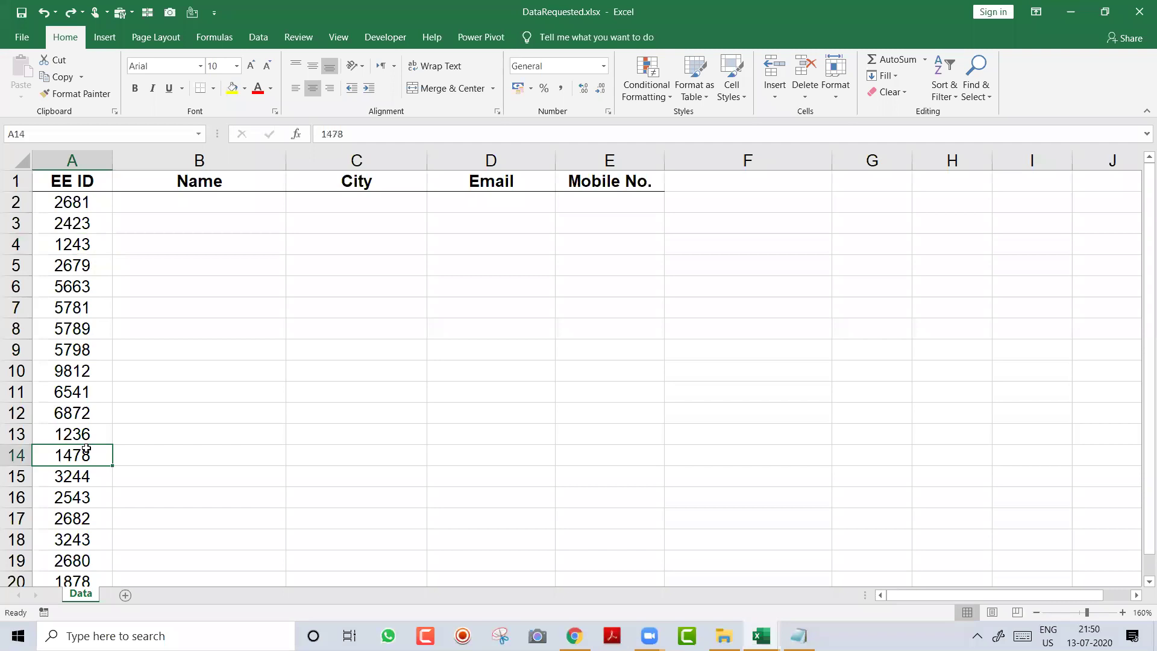
{"action": "left_click", "coordinate": [234, 87]}
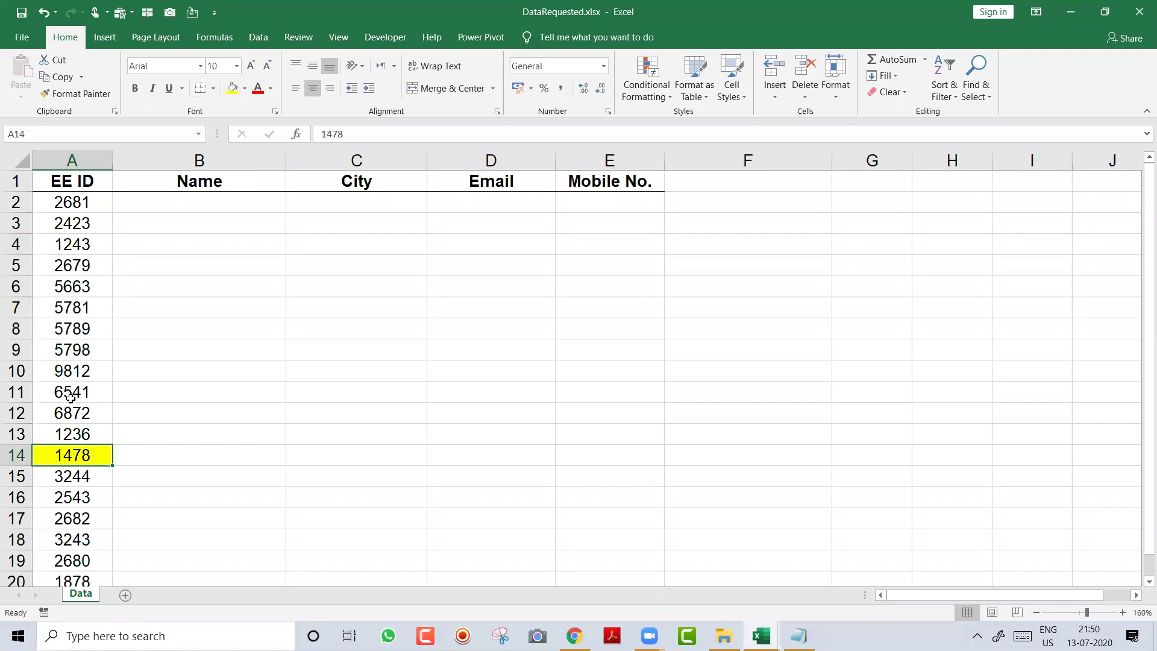
Step: Inspect MasterData's A2 and B2, then return to DataRequested's Name cell B2
{"action": "key", "text": "alt+Tab"}
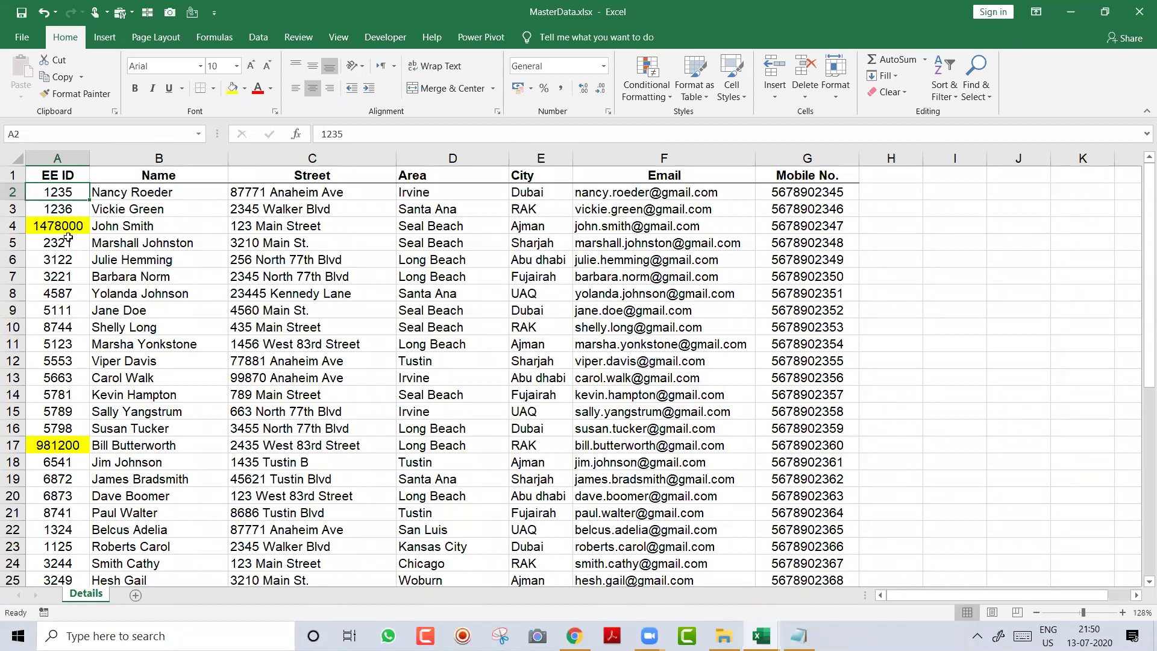
{"action": "key", "text": "F2"}
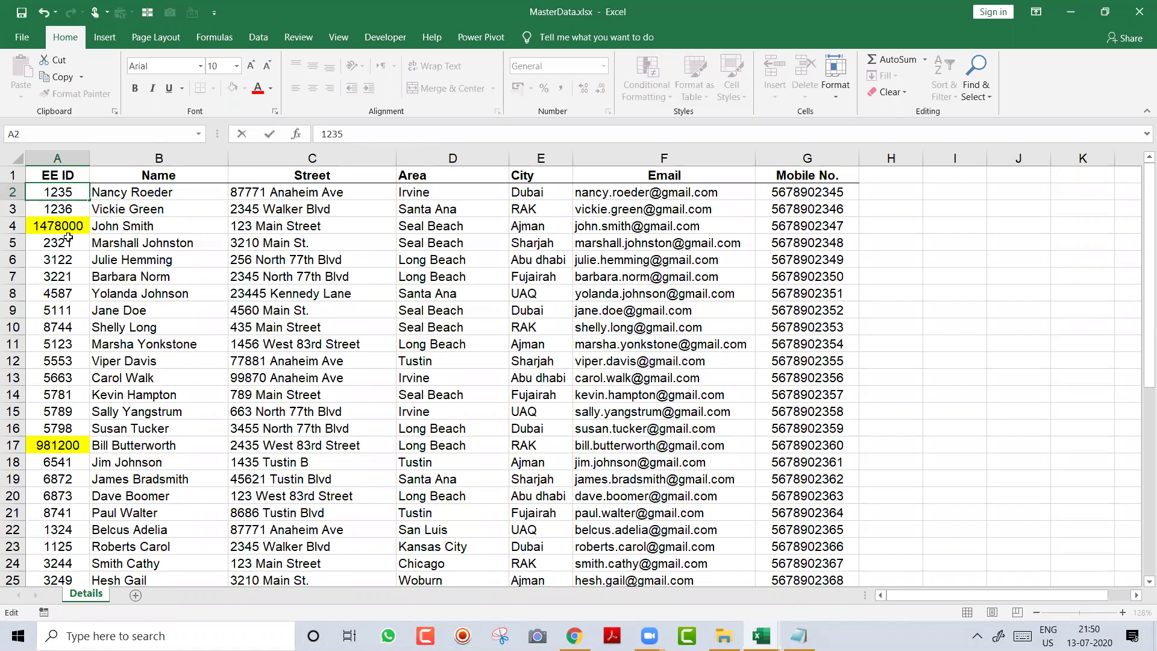
{"action": "key", "text": "Escape"}
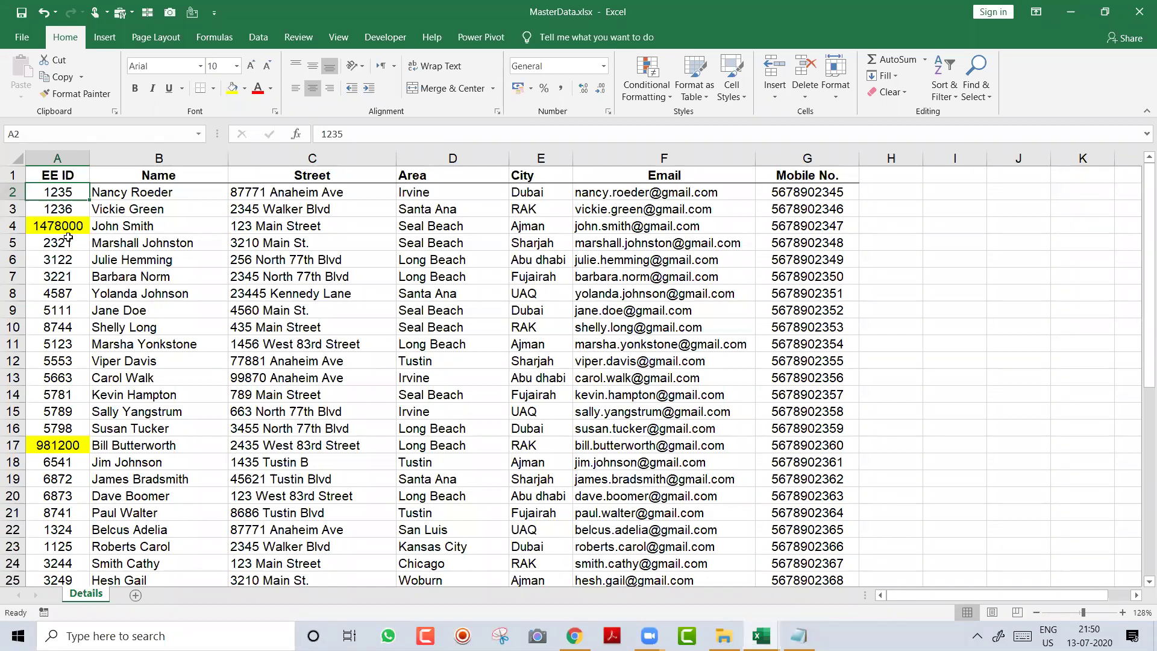
{"action": "key", "text": "Right"}
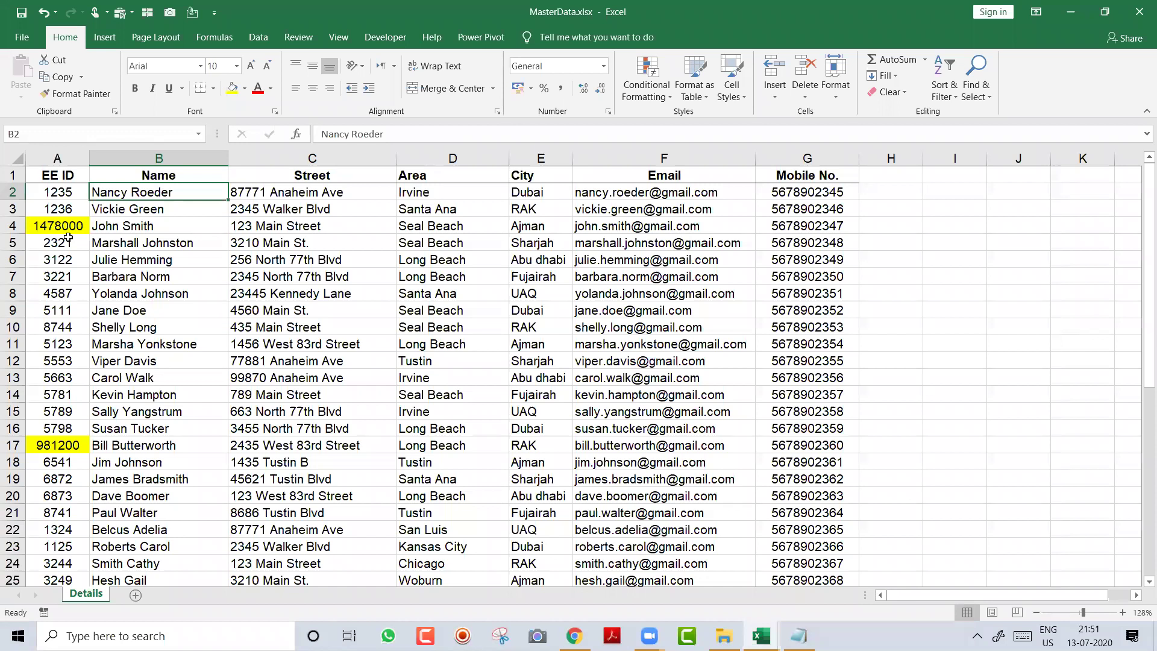
{"action": "key", "text": "ctrl+Tab"}
{"action": "key", "text": "ctrl+Home"}
{"action": "key", "text": "Down"}
{"action": "key", "text": "Right"}
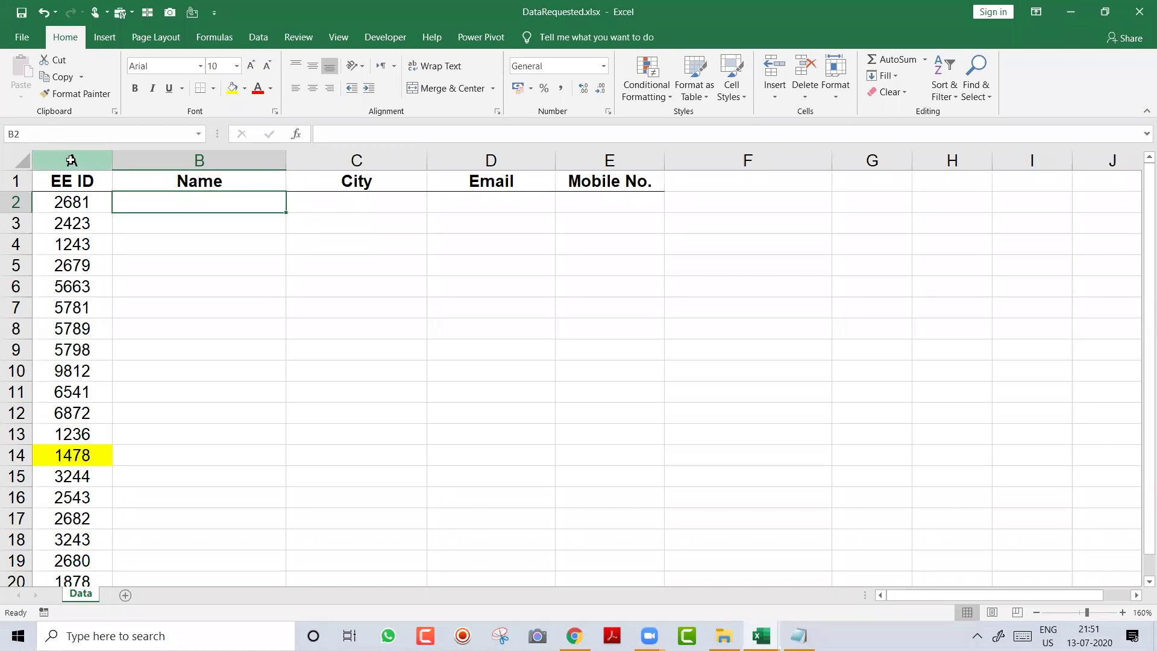
Step: Compare the EE ID columns of both workbooks and settle back on DataRequested's B2
{"action": "left_click", "coordinate": [71, 160]}
{"action": "left_click", "coordinate": [77, 217]}
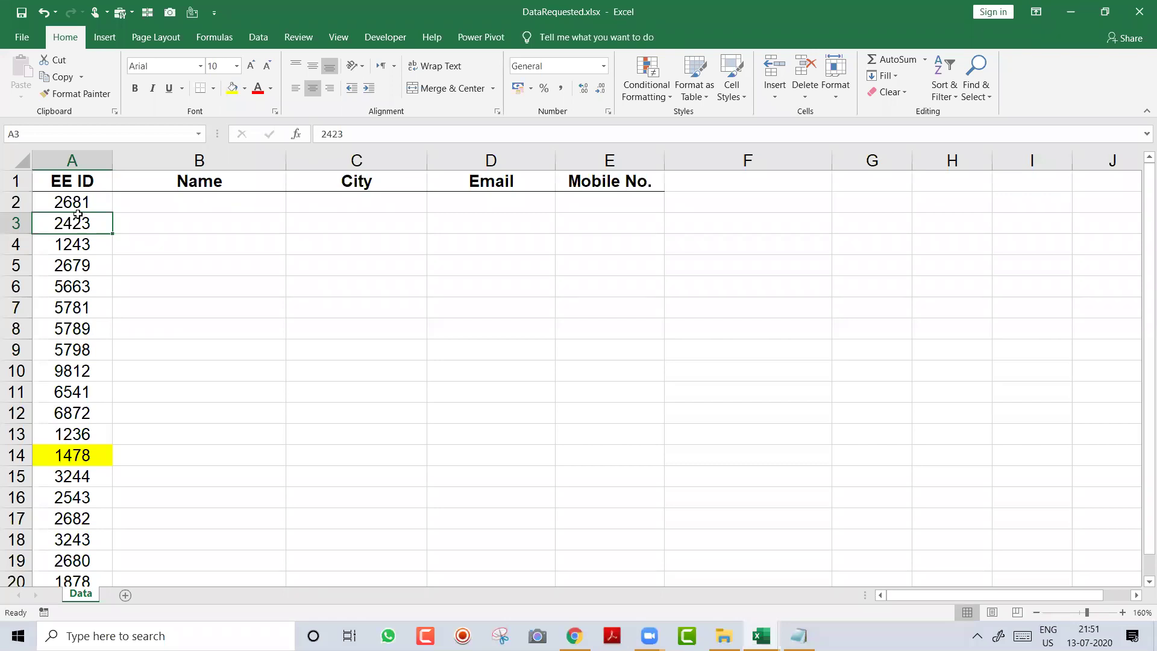
{"action": "key", "text": "ctrl+Tab"}
{"action": "left_click", "coordinate": [59, 159]}
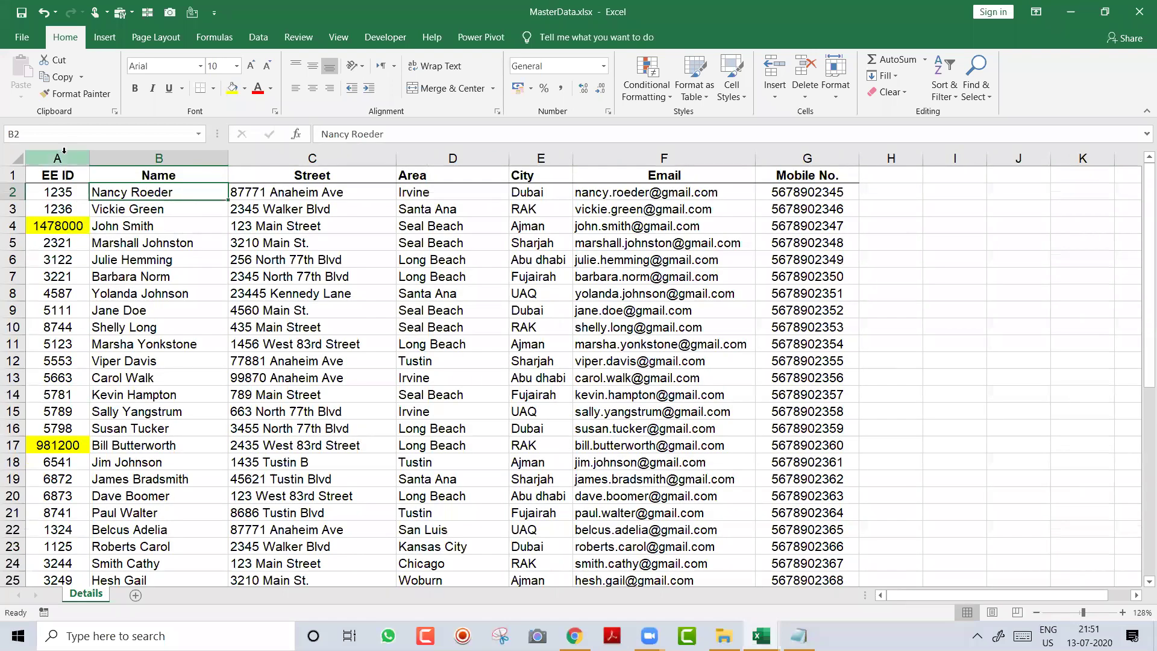
{"action": "left_click", "coordinate": [75, 191]}
{"action": "key", "text": "ctrl+Tab"}
{"action": "key", "text": "Right"}
{"action": "key", "text": "Up"}
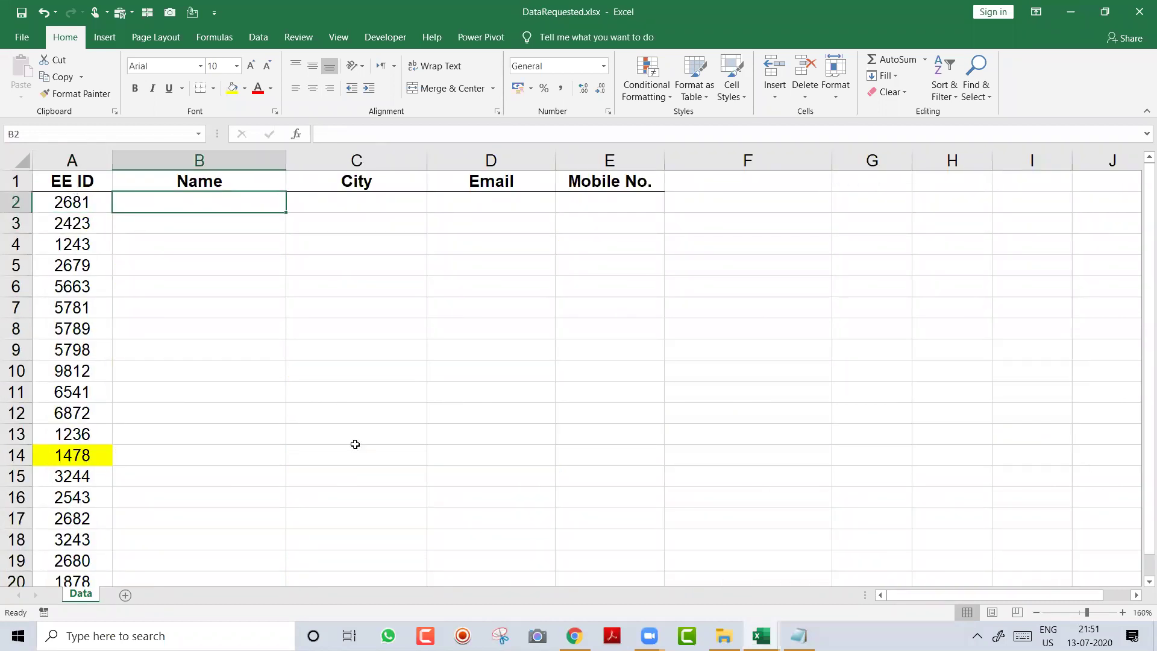
Step: Zoom the sheet in and make trial =vl VLOOKUP entries in B2, clearing each
{"action": "left_click", "coordinate": [1120, 613]}
{"action": "left_click", "coordinate": [1120, 612]}
{"action": "left_click", "coordinate": [1120, 612]}
{"action": "left_click", "coordinate": [1120, 612]}
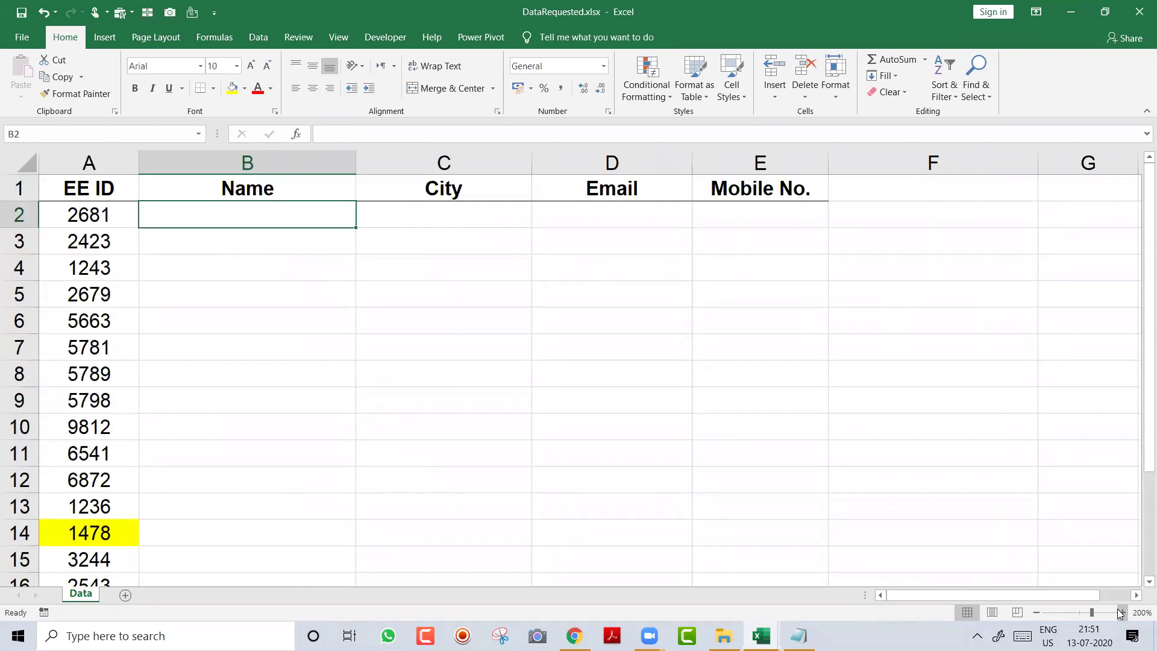
{"action": "type", "text": "="}
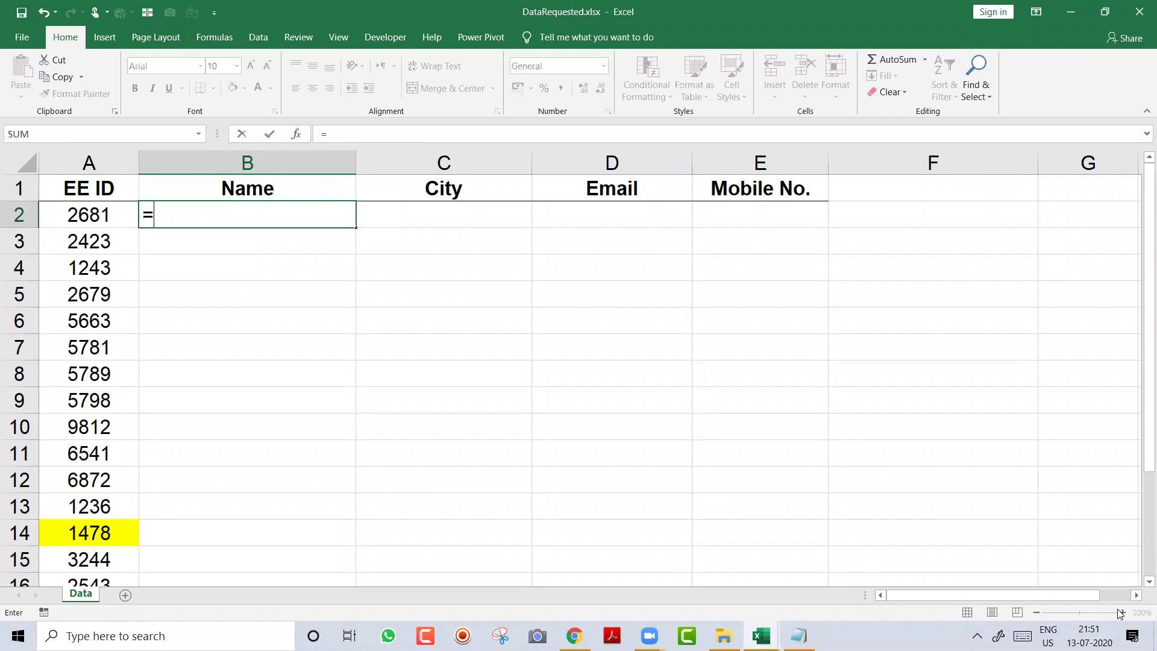
{"action": "type", "text": "vl"}
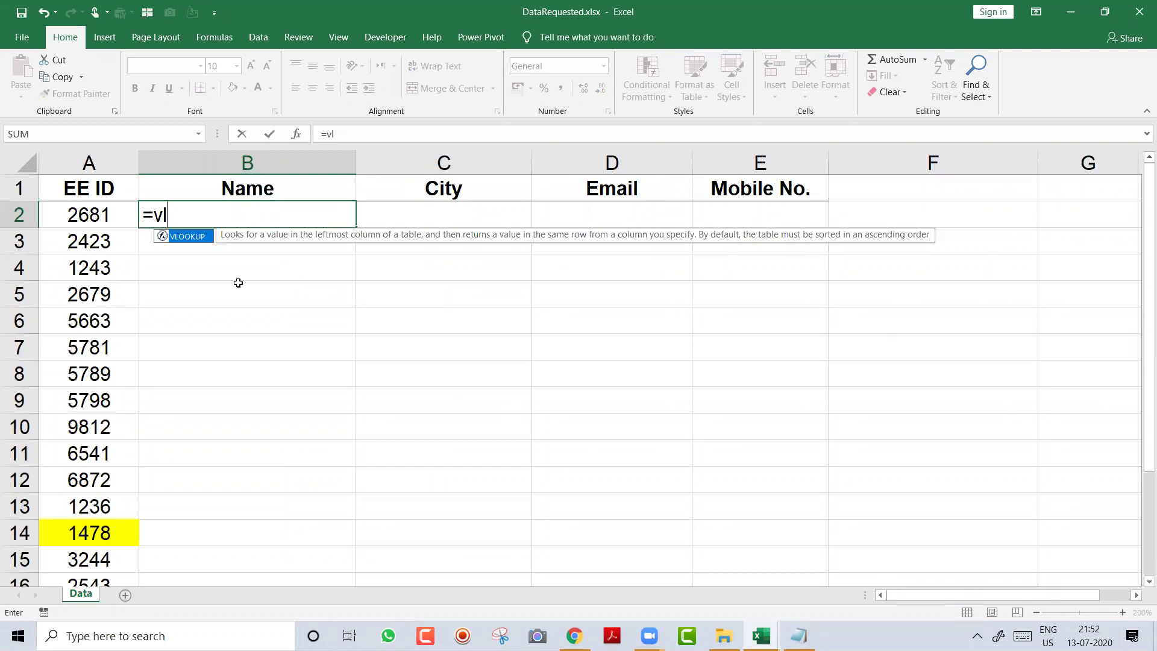
{"action": "double_click", "coordinate": [185, 239]}
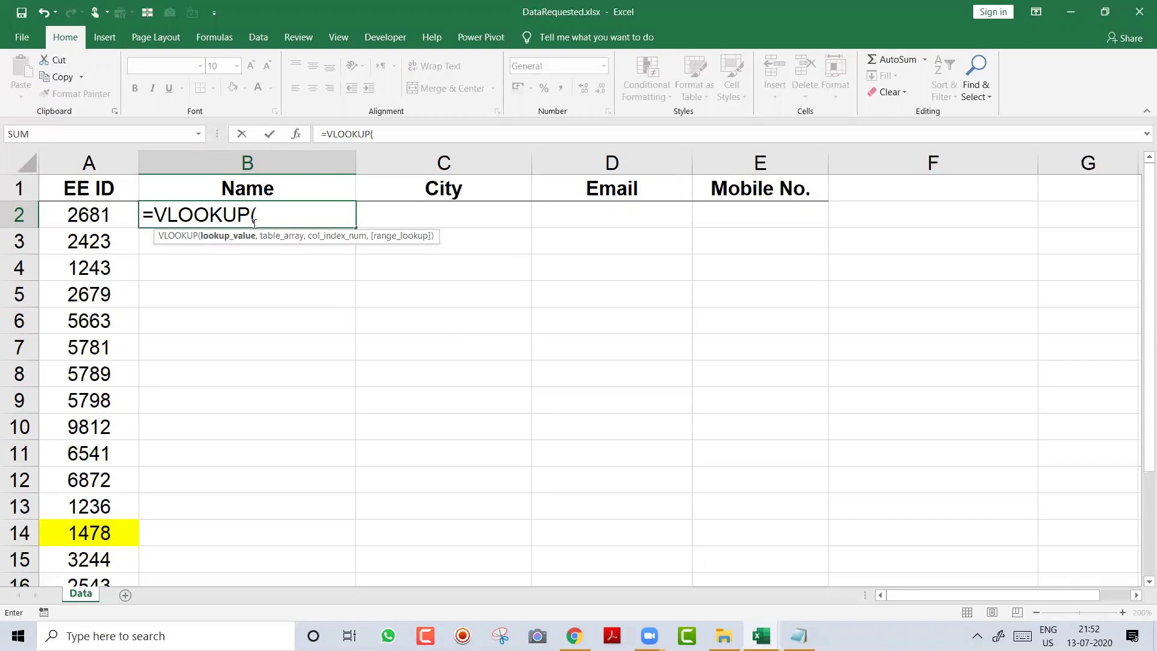
{"action": "key", "text": "BackSpace"}
{"action": "key", "text": "BackSpace"}
{"action": "key", "text": "BackSpace"}
{"action": "key", "text": "BackSpace"}
{"action": "key", "text": "BackSpace"}
{"action": "key", "text": "BackSpace"}
{"action": "key", "text": "BackSpace"}
{"action": "key", "text": "BackSpace"}
{"action": "key", "text": "BackSpace"}
{"action": "type", "text": "=vl"}
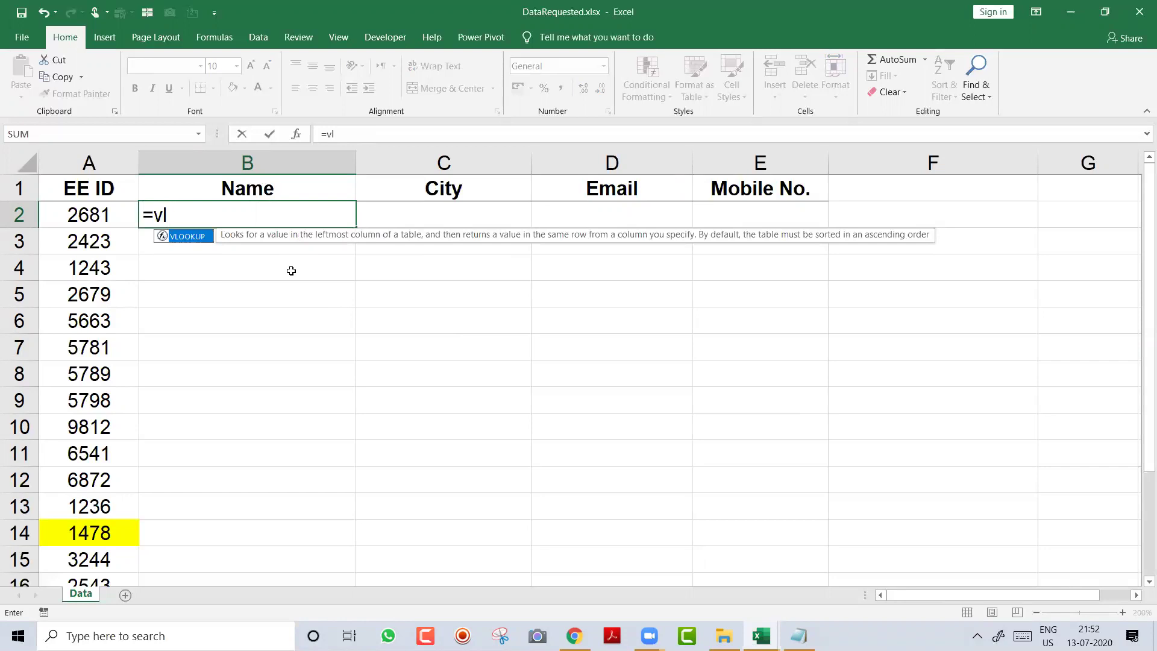
{"action": "type", "text": "TAB"}
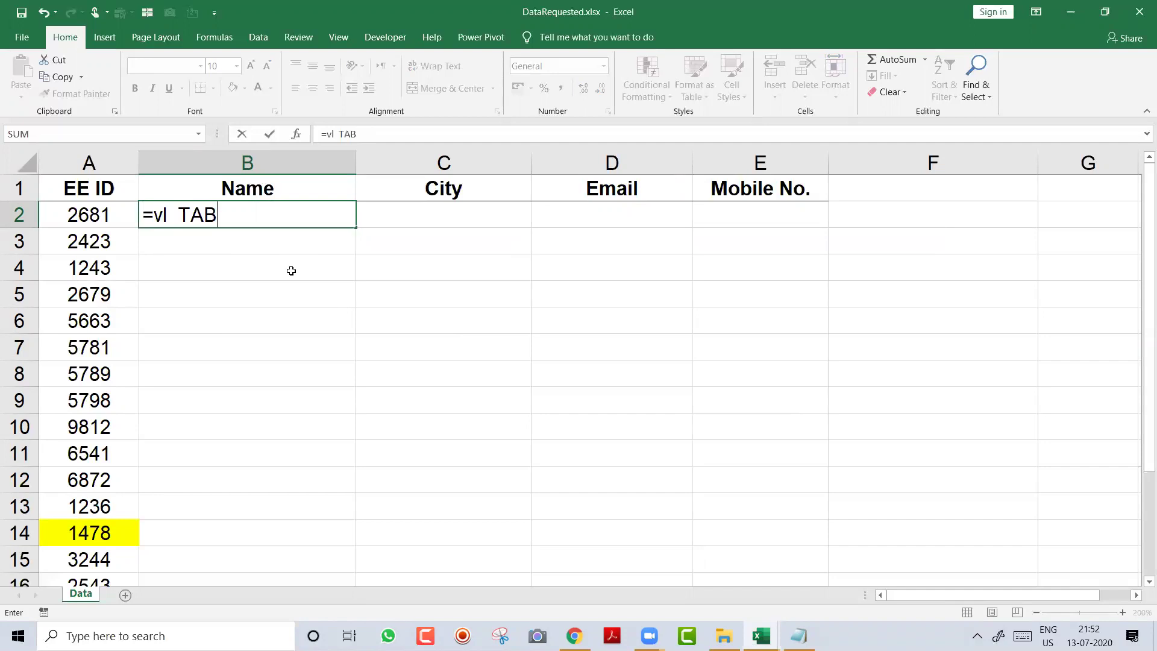
{"action": "key", "text": "BackSpace"}
{"action": "key", "text": "BackSpace"}
{"action": "key", "text": "BackSpace"}
{"action": "key", "text": "BackSpace"}
{"action": "key", "text": "BackSpace"}
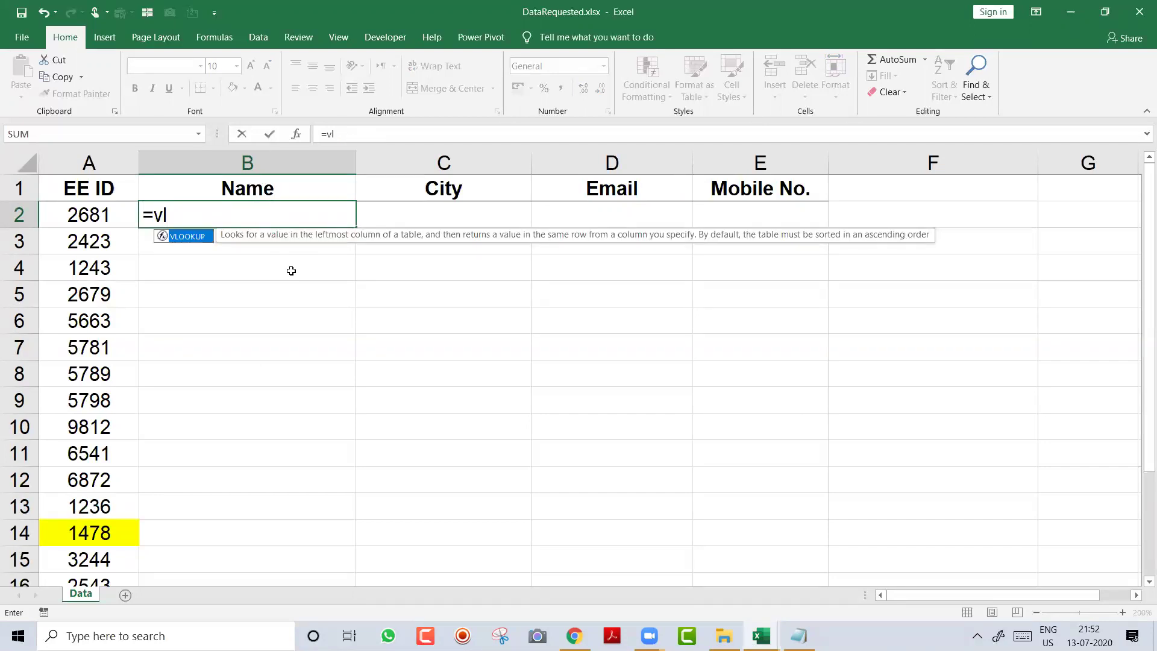
{"action": "key", "text": "Tab"}
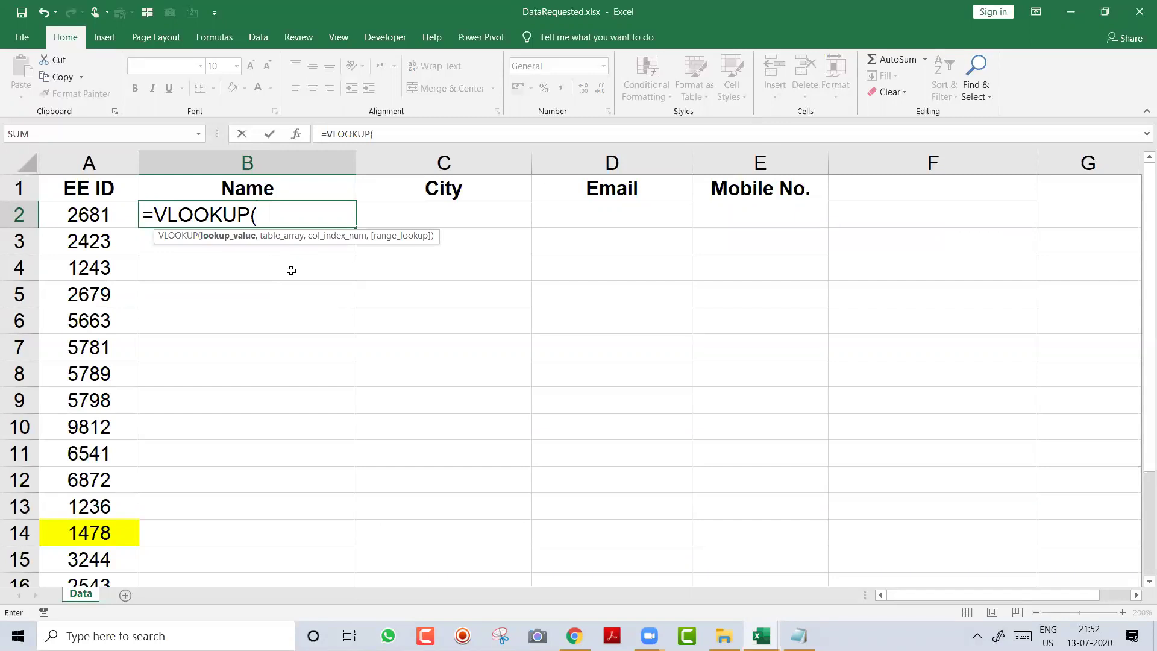
{"action": "key", "text": "Escape"}
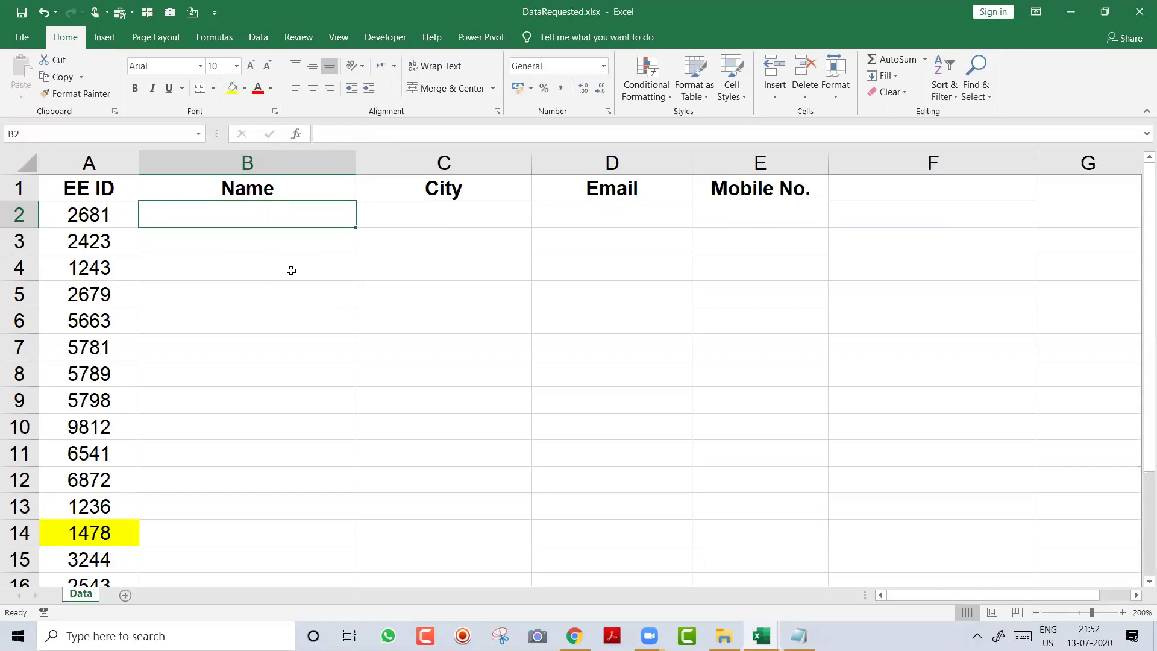
Step: Begin =VLOOKUP( in B2 from the =vl autocomplete, then bring up the Notepad notes
{"action": "type", "text": "="}
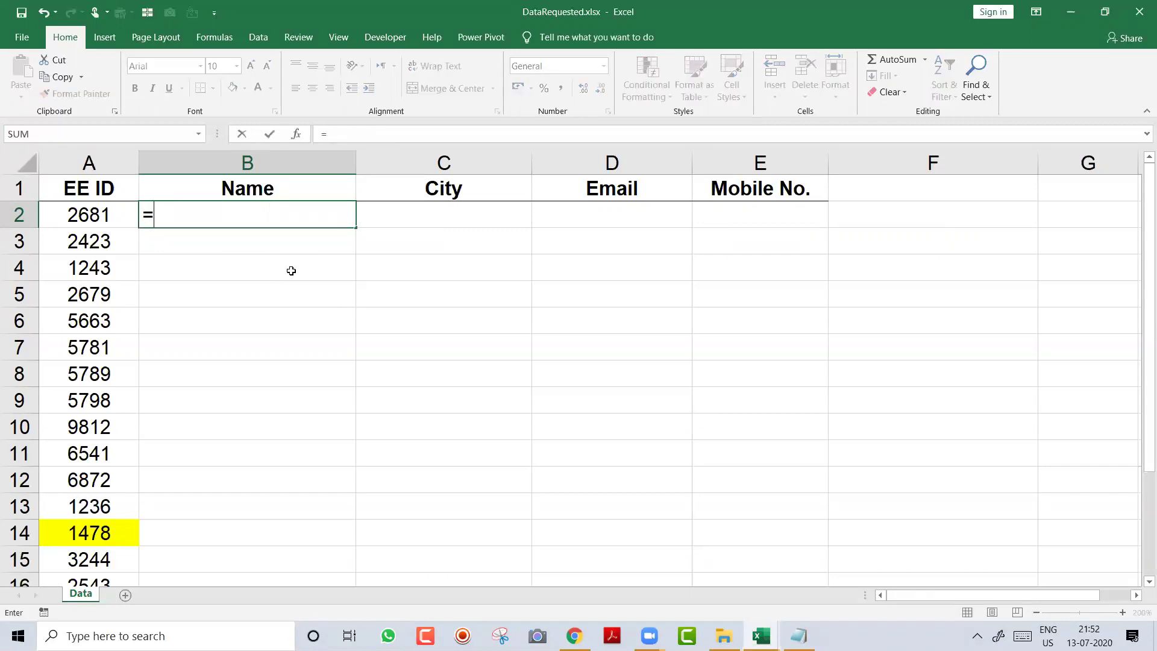
{"action": "type", "text": "vlookup("}
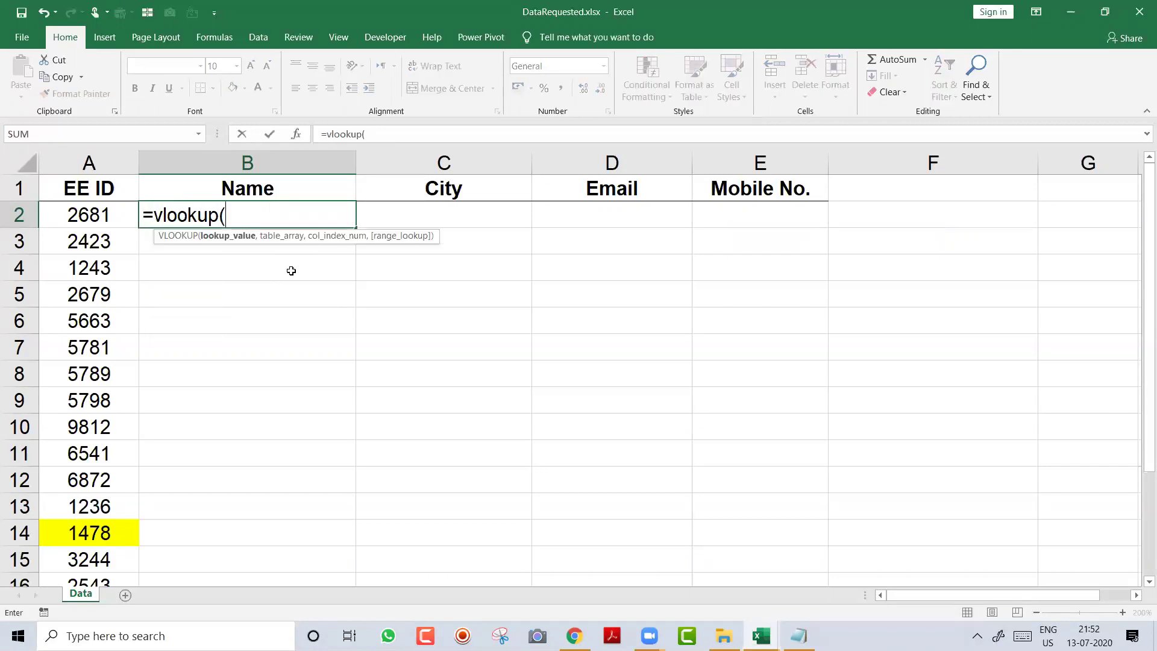
{"action": "key", "text": "Escape"}
{"action": "type", "text": "=vl"}
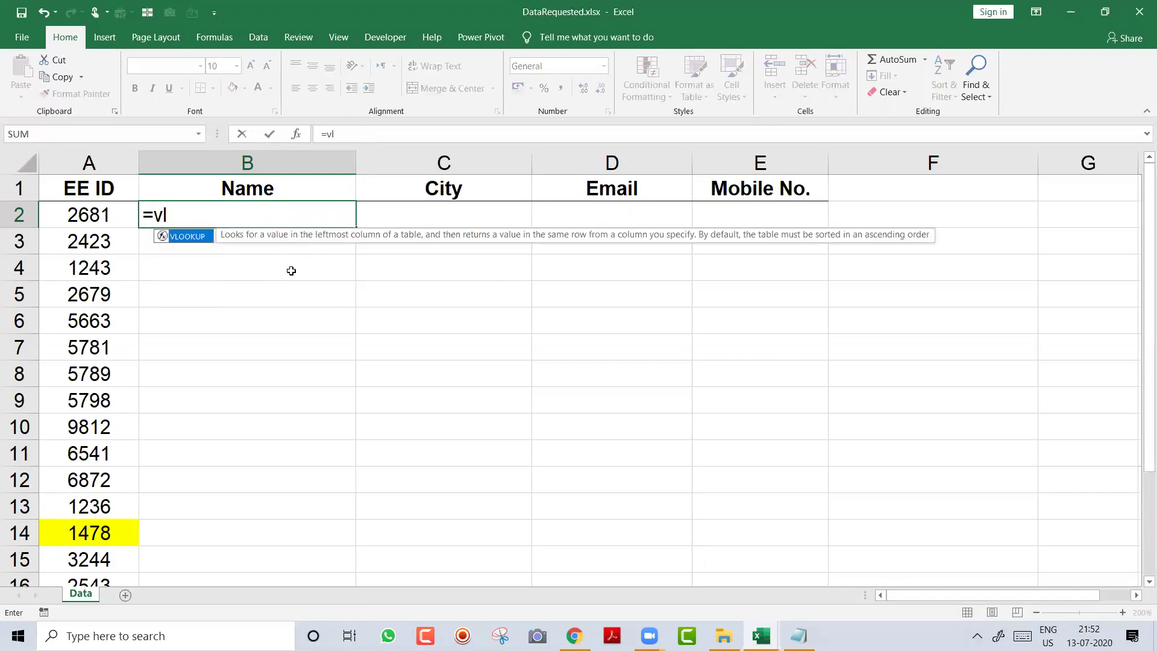
{"action": "key", "text": "Tab"}
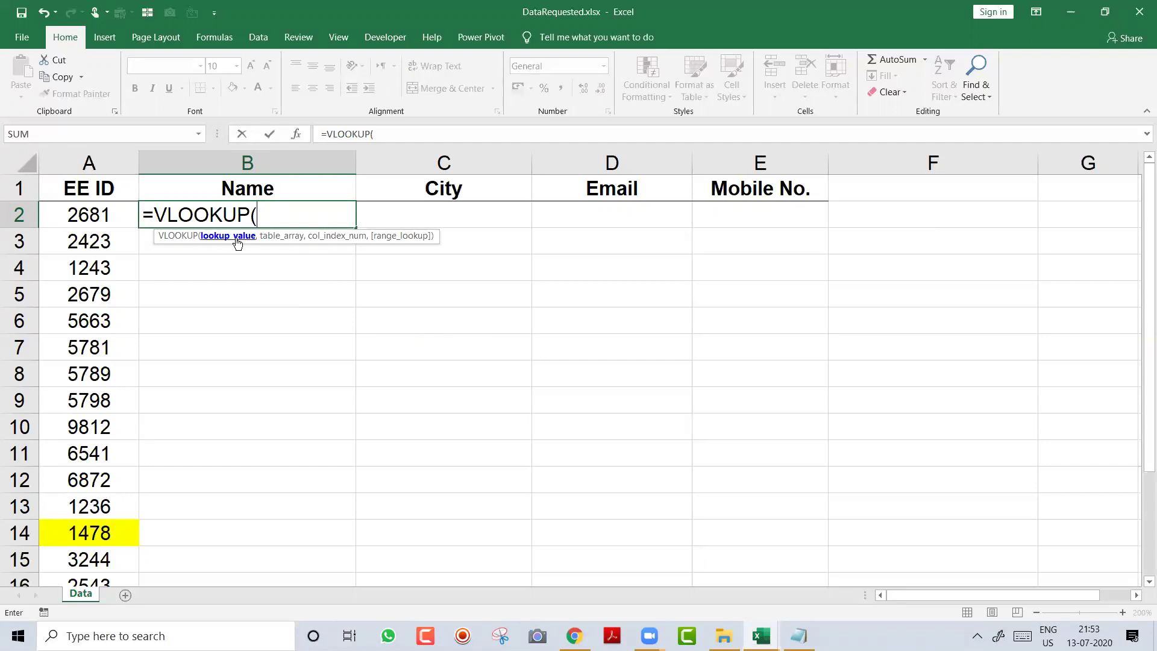
{"action": "key", "text": "alt+Tab"}
{"action": "key", "text": "alt+Tab"}
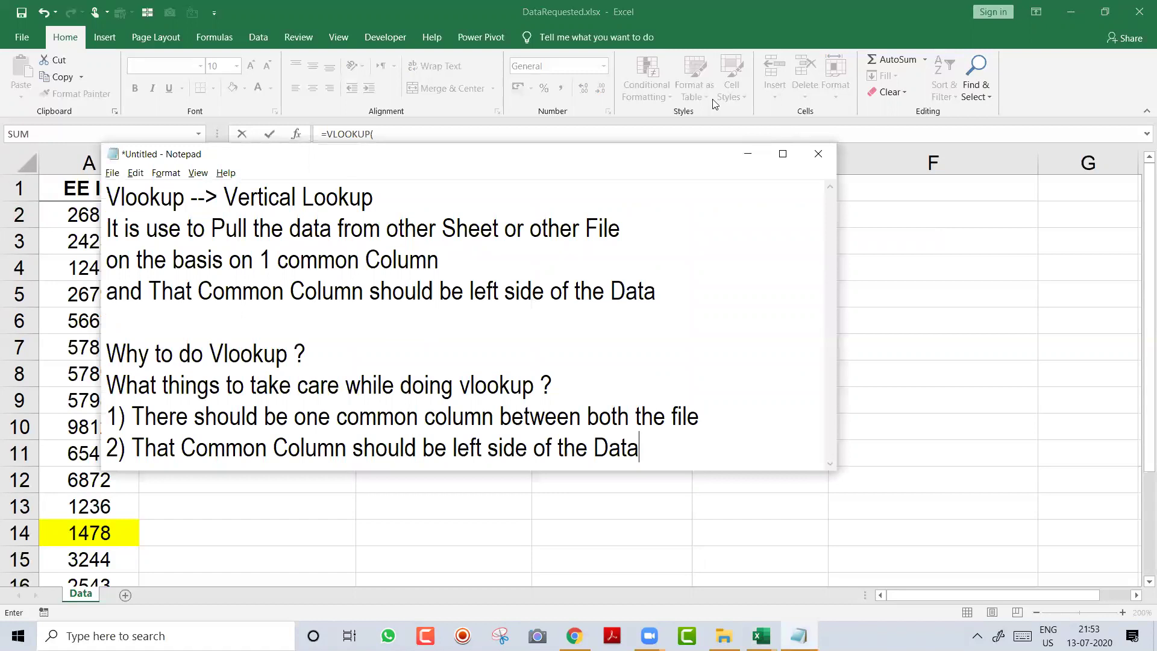
Step: Reposition the notes window and add the heading 'Vlookup ask you 4 Question'
{"action": "left_click_drag", "start_coordinate": [714, 153], "coordinate": [972, 88]}
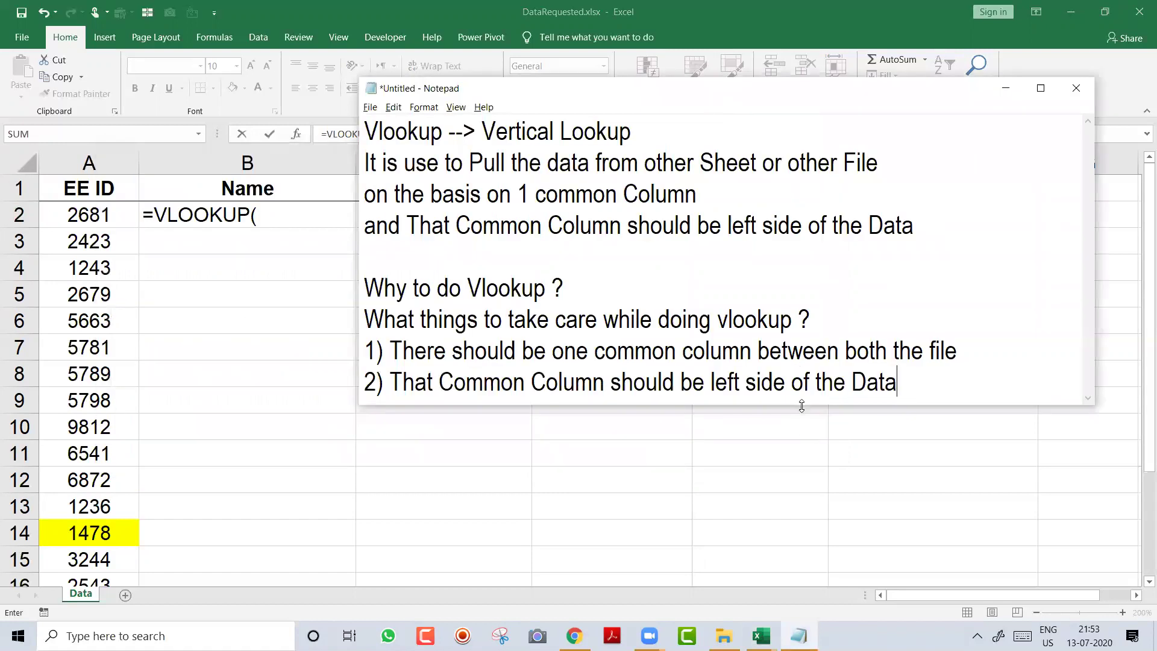
{"action": "left_click_drag", "start_coordinate": [801, 406], "coordinate": [802, 583]}
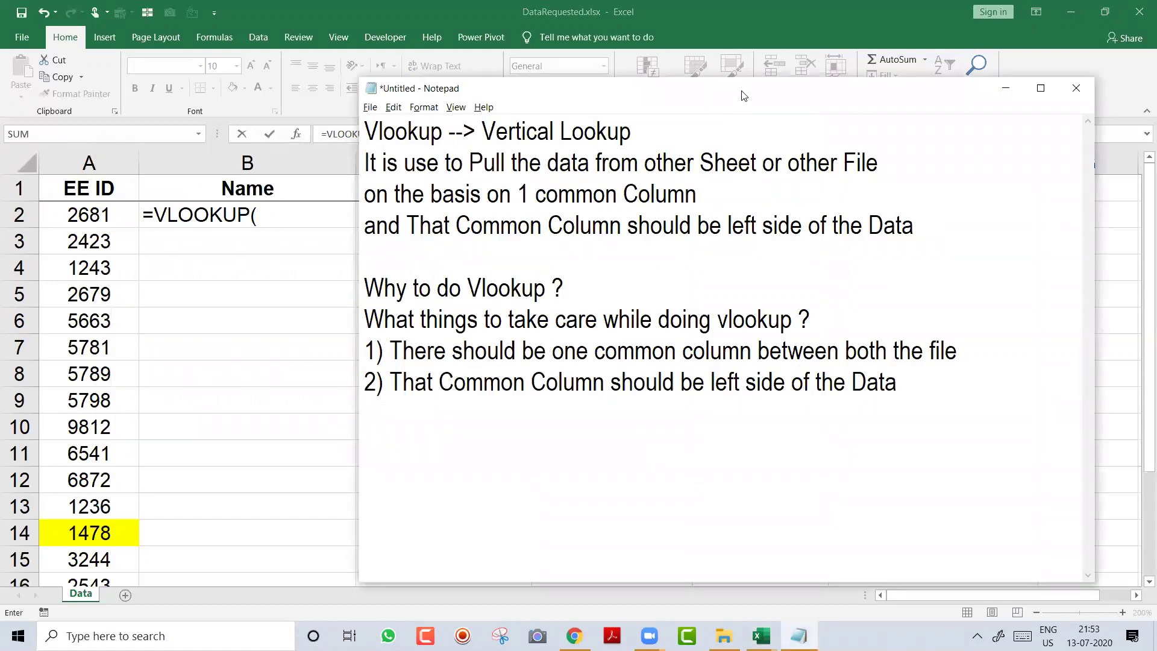
{"action": "left_click_drag", "start_coordinate": [744, 96], "coordinate": [758, 22]}
{"action": "key", "text": "Return"}
{"action": "key", "text": "Return"}
{"action": "type", "text": "Vlookup ask "}
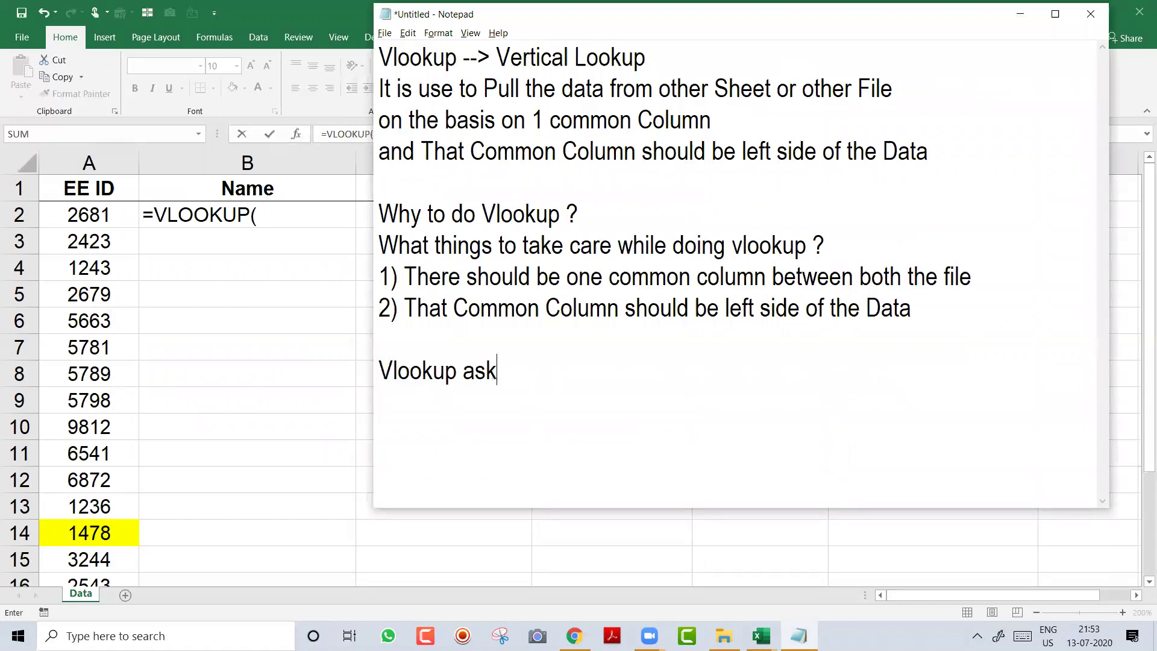
{"action": "type", "text": "you 4 Question"}
{"action": "type", "text": "?"}
{"action": "key", "text": "BackSpace"}
Step: Write '1) What to search (Search Emp ID)' and '2) Where to search (Master File / Sheet)', starting '3)'
{"action": "key", "text": "Return"}
{"action": "type", "text": "1) Wg"}
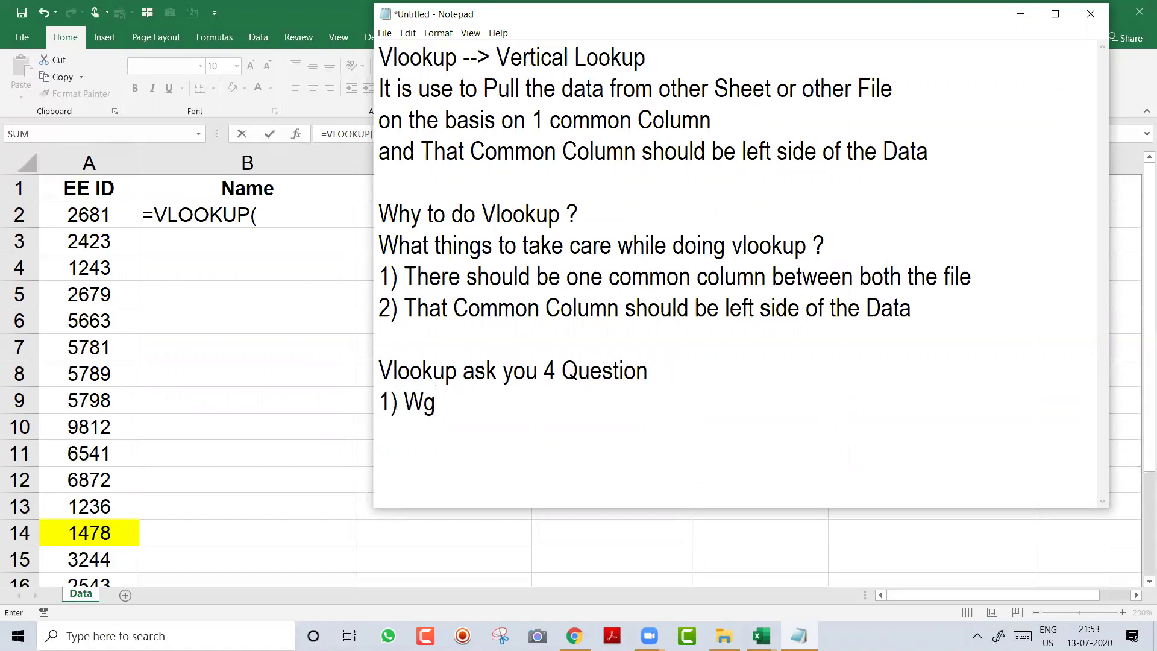
{"action": "key", "text": "BackSpace"}
{"action": "type", "text": "hat to "}
{"action": "type", "text": "search  "}
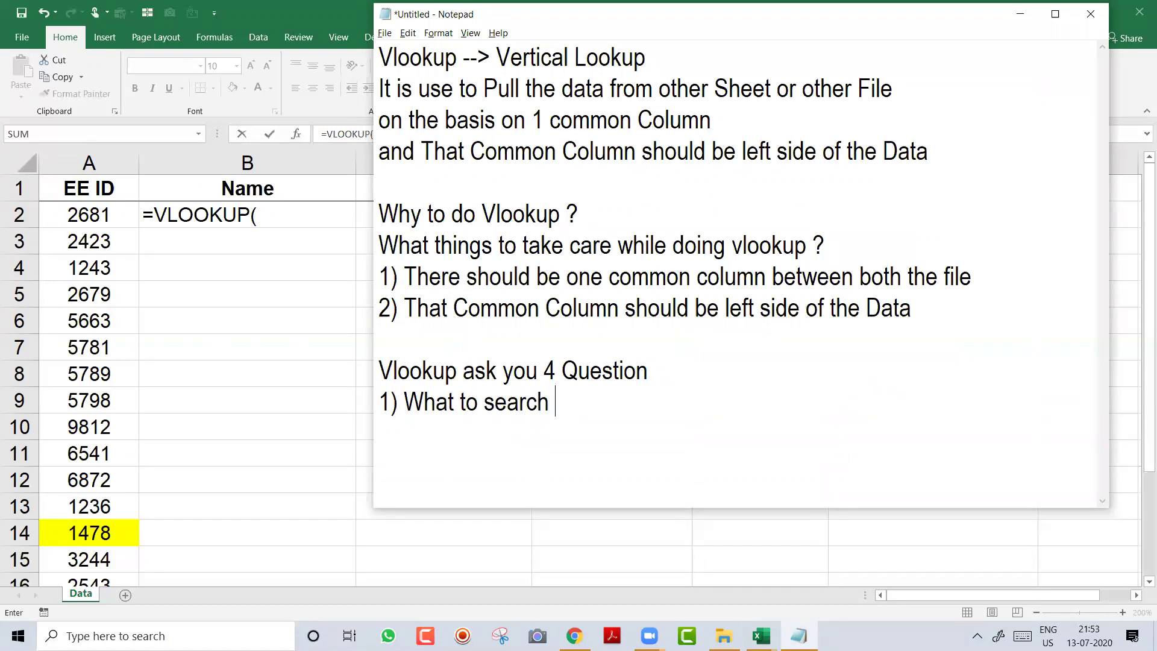
{"action": "type", "text": "(Search Emp"}
{"action": "type", "text": " ID)"}
{"action": "type", "text": "2) "}
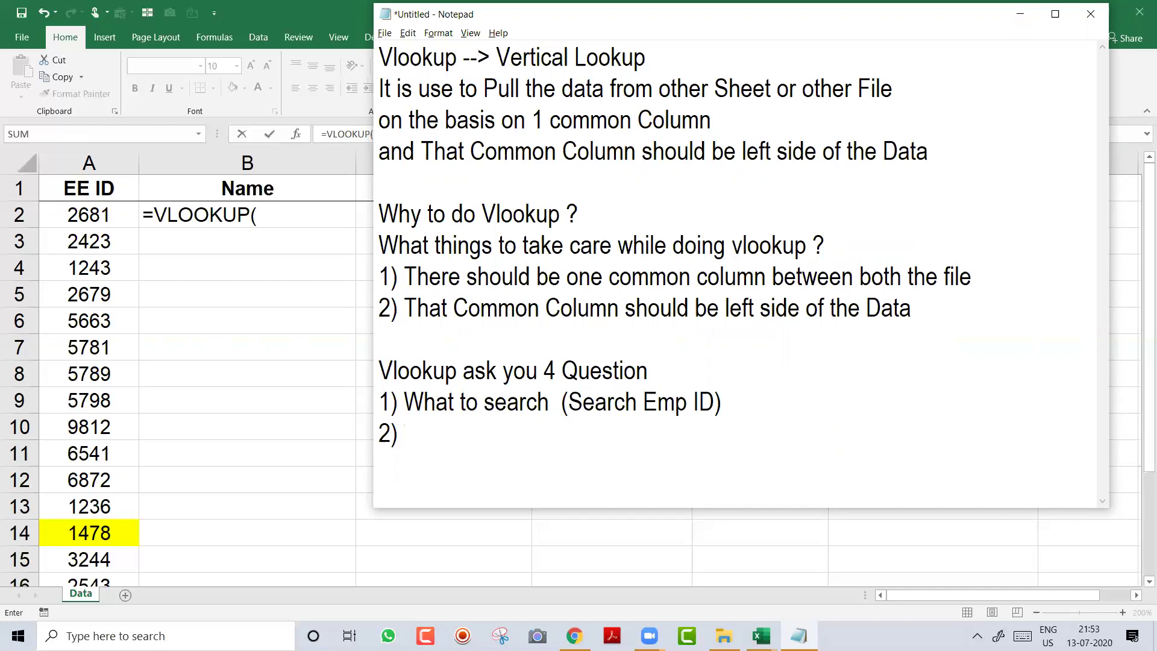
{"action": "type", "text": "Where to se"}
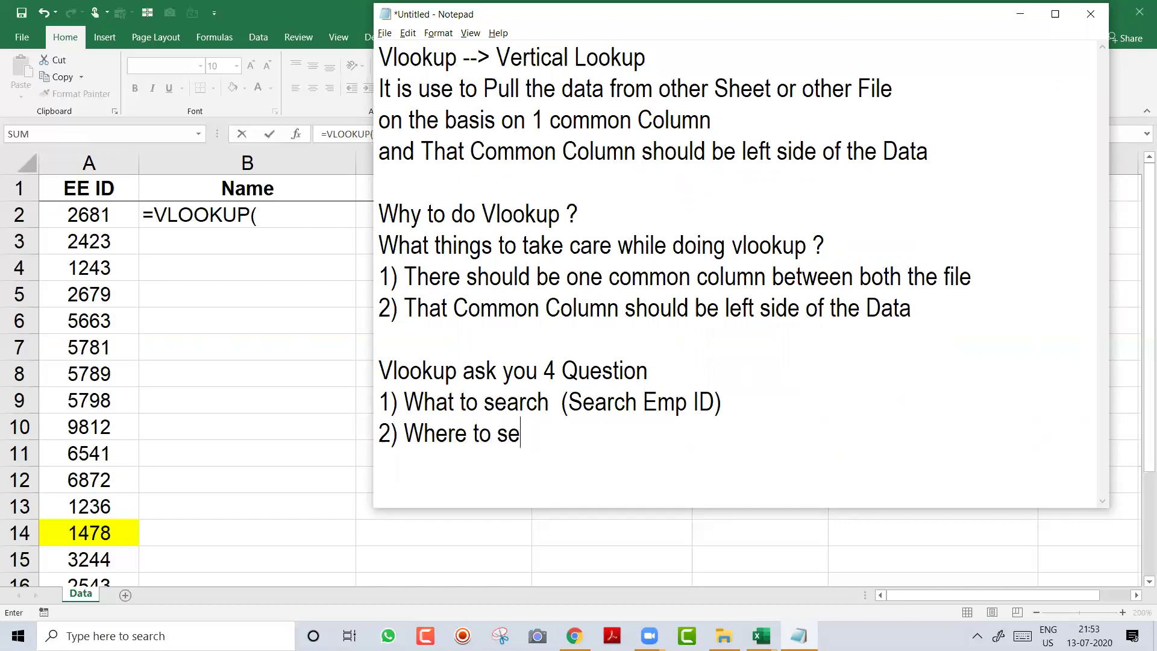
{"action": "type", "text": "arch (Ma"}
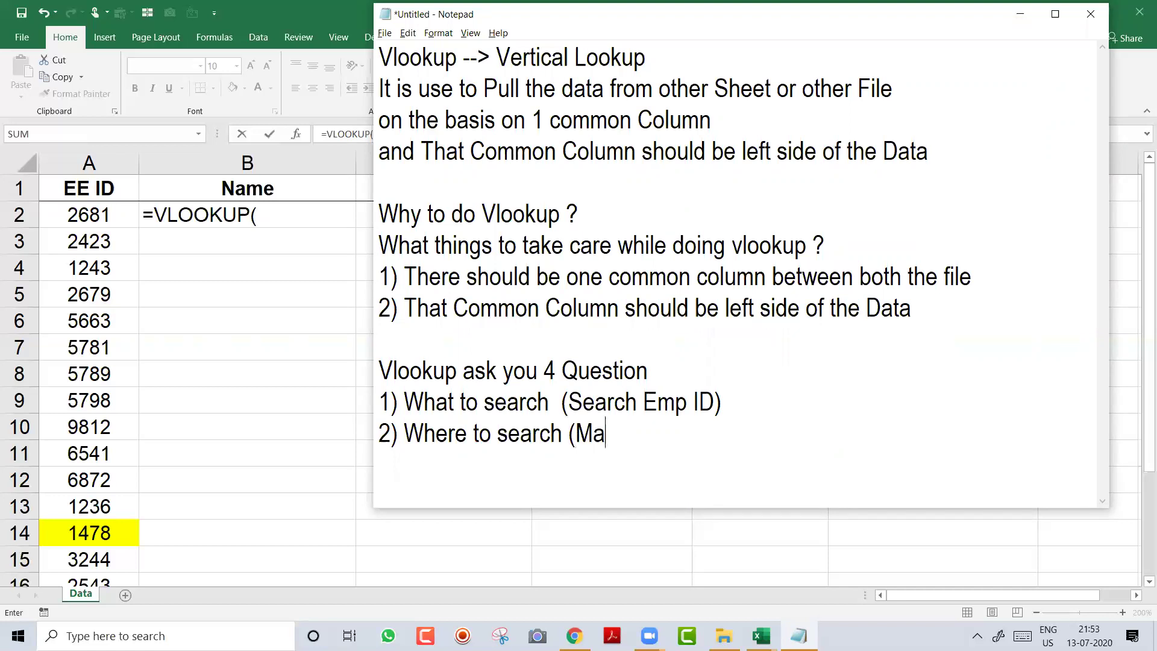
{"action": "type", "text": "ster File)"}
{"action": "key", "text": "BackSpace"}
{"action": "type", "text": "/ Sheet)"}
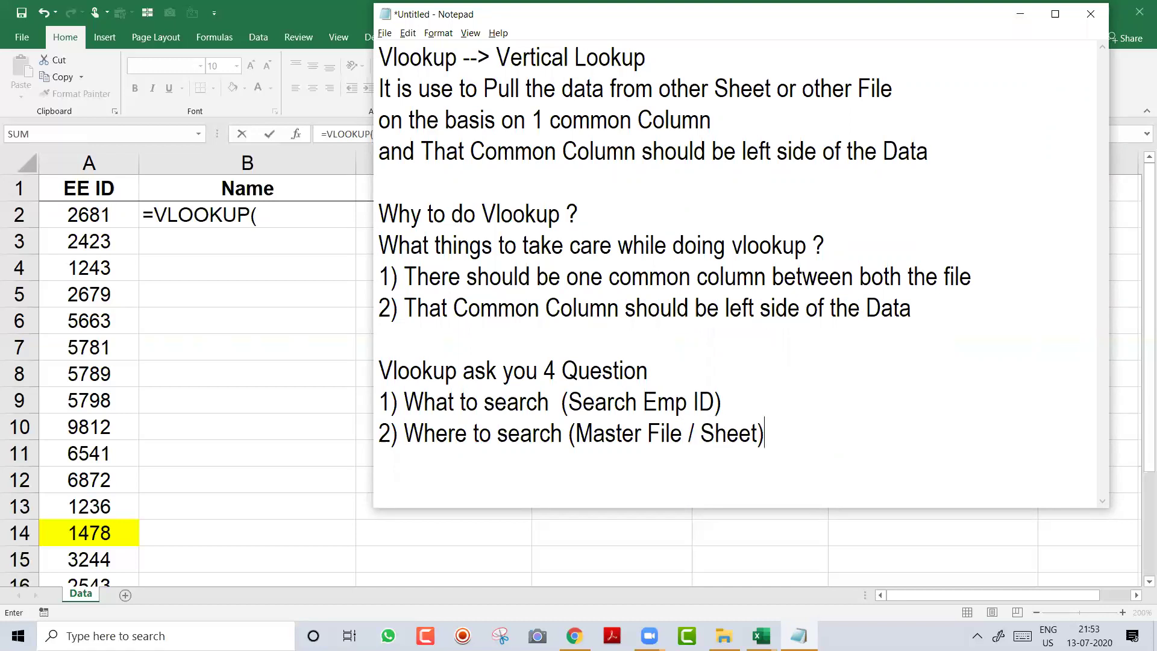
{"action": "key", "text": "Return"}
{"action": "type", "text": "3)"}
Step: Highlight Emp ID and Master File, then complete '3) Which column to pull from Master File'
{"action": "left_click_drag", "start_coordinate": [1007, 508], "coordinate": [1008, 542]}
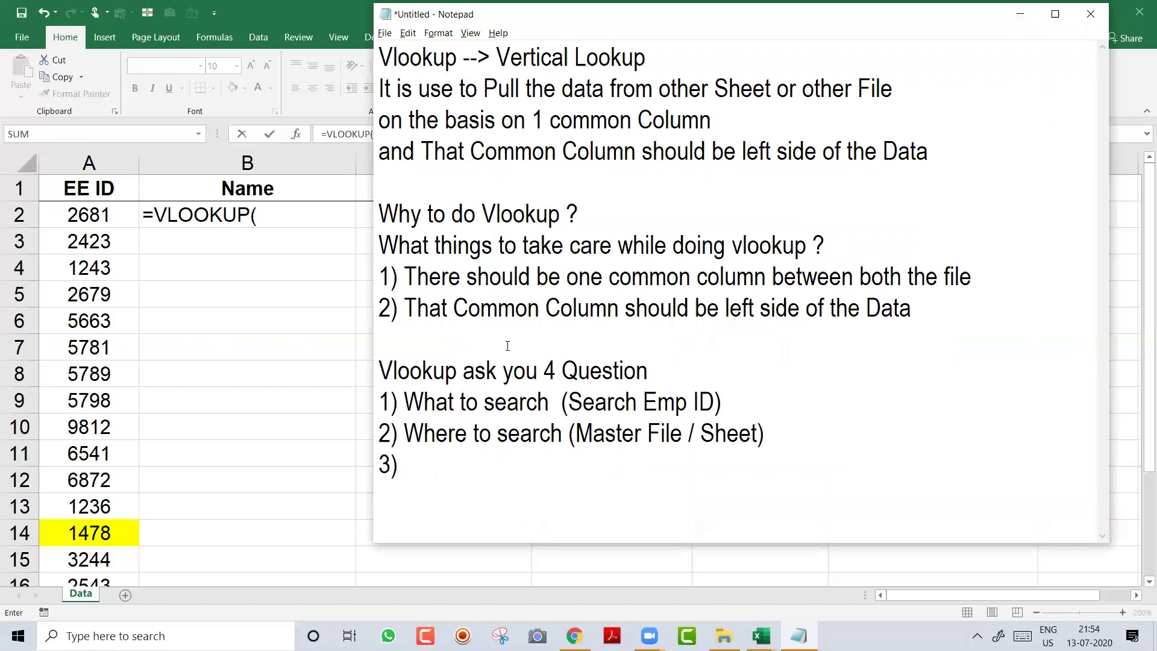
{"action": "left_click_drag", "start_coordinate": [643, 398], "coordinate": [715, 398]}
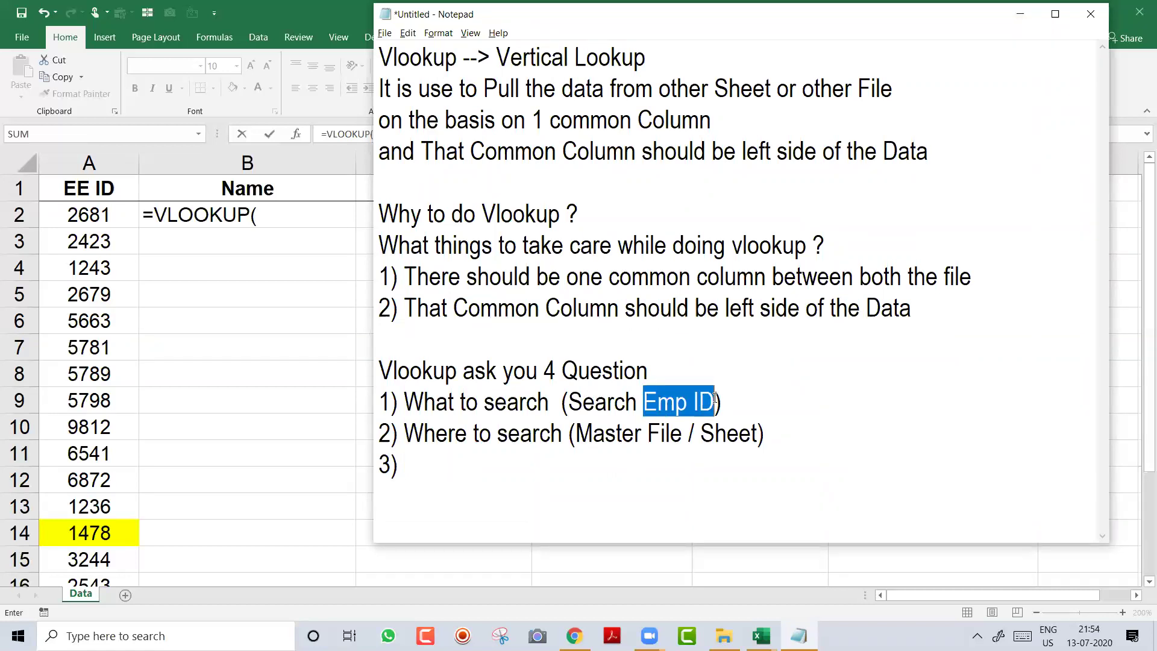
{"action": "left_click_drag", "start_coordinate": [553, 431], "coordinate": [593, 429]}
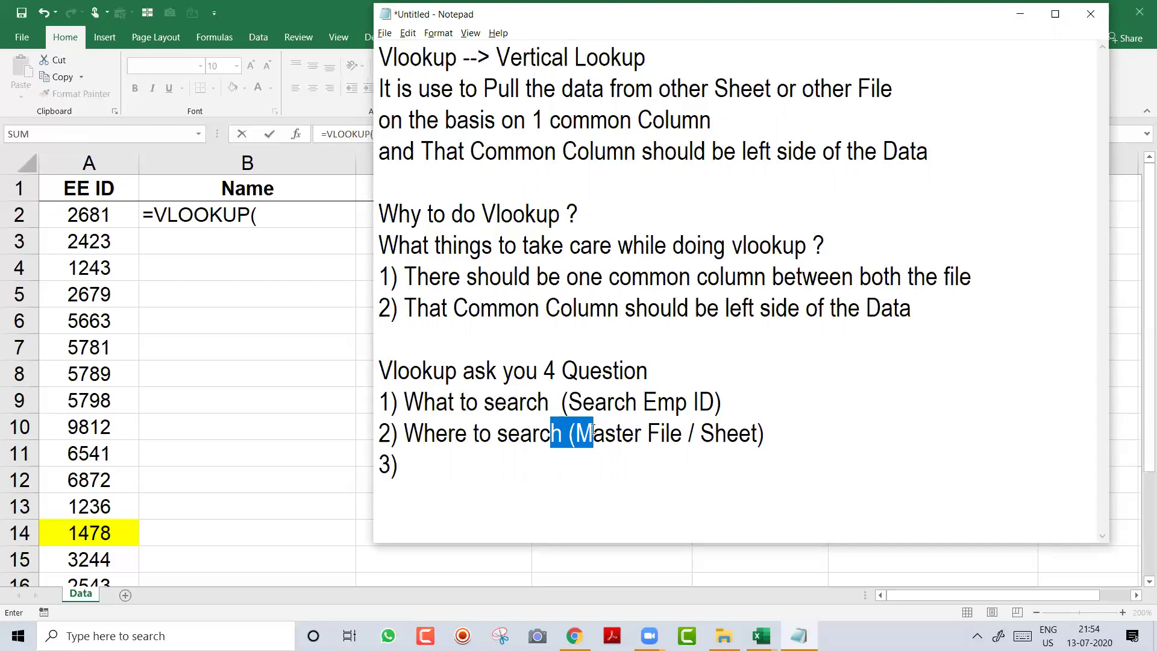
{"action": "left_click", "coordinate": [427, 462]}
{"action": "type", "text": "Which column to pull from "}
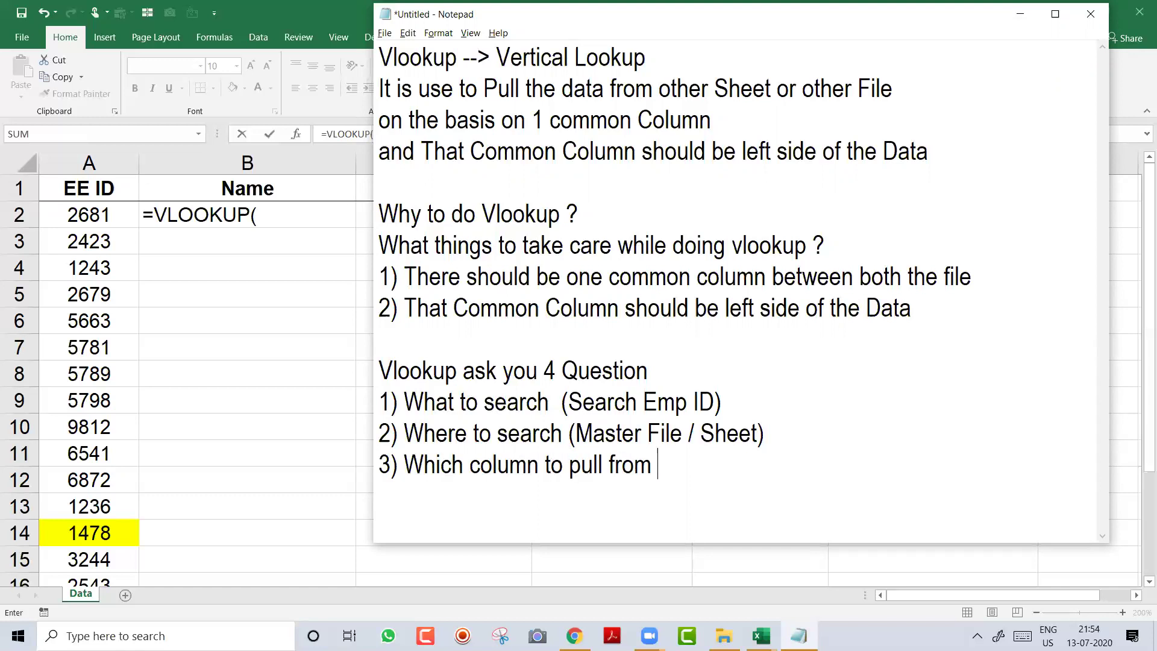
{"action": "type", "text": "Master File"}
Step: Add '4) Nearest Match or Exact Match ---> Take Exact Match == False or 0'
{"action": "key", "text": "Return"}
{"action": "type", "text": "4)"}
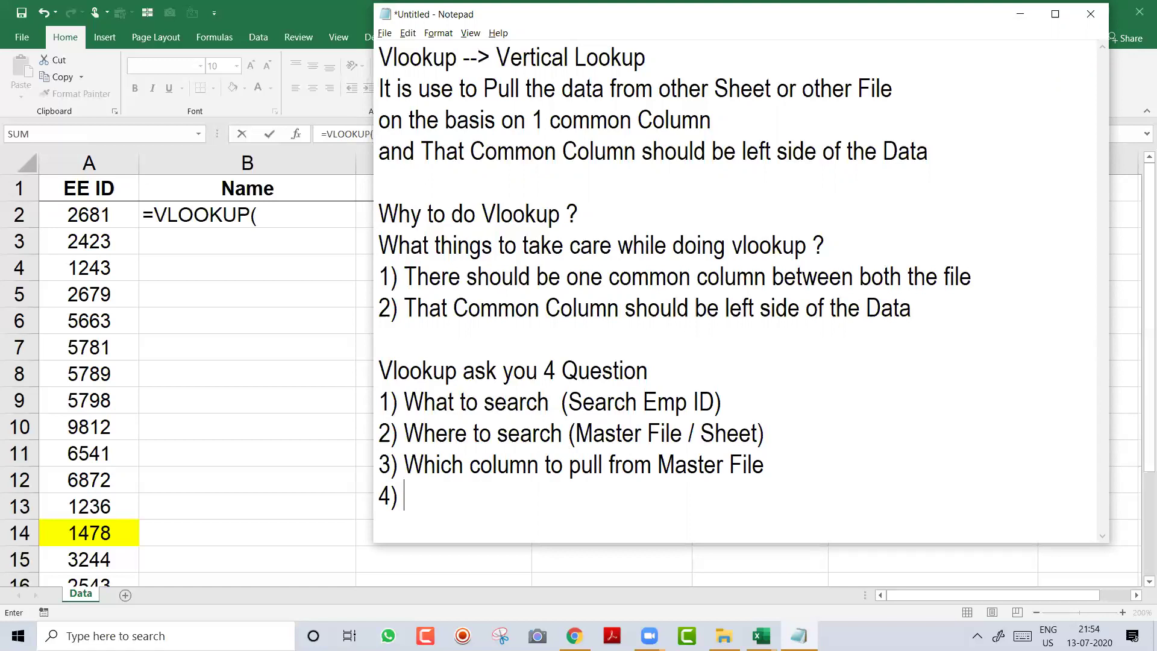
{"action": "type", "text": "Nearest Match "}
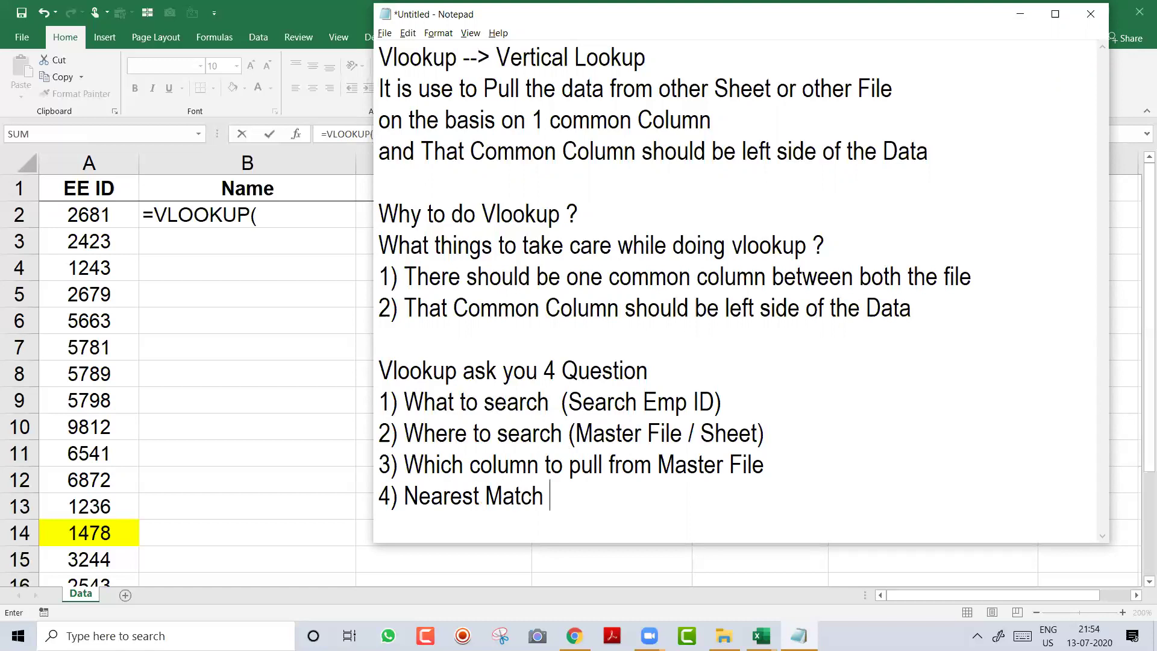
{"action": "type", "text": "or Exact "}
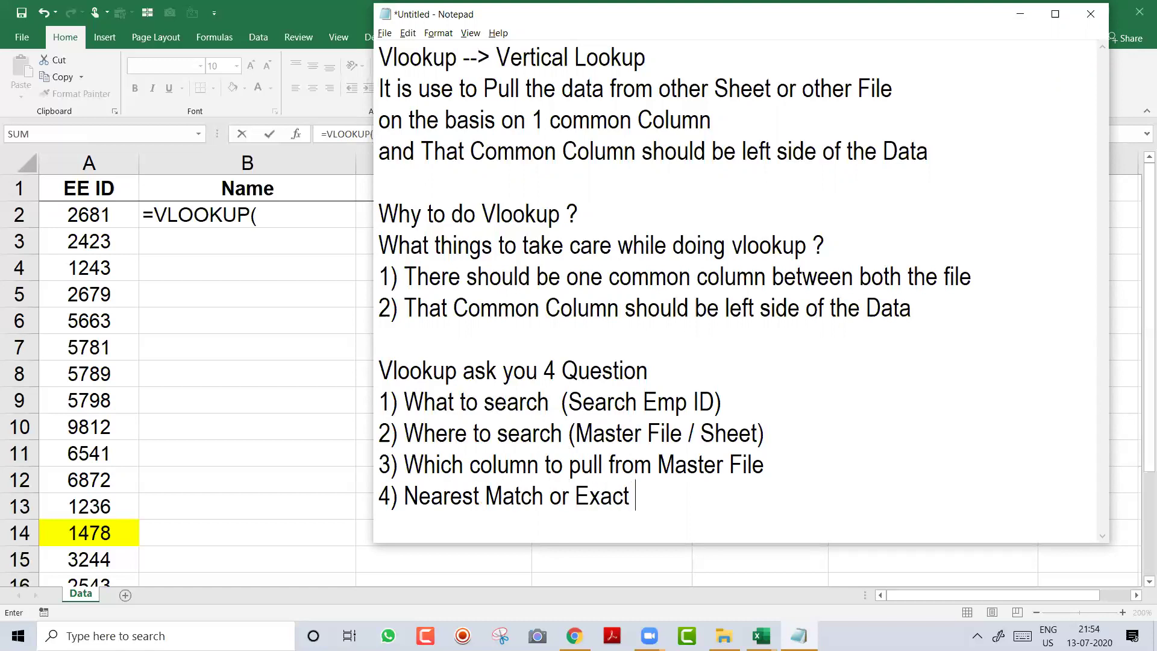
{"action": "type", "text": "Macth ---> Ex"}
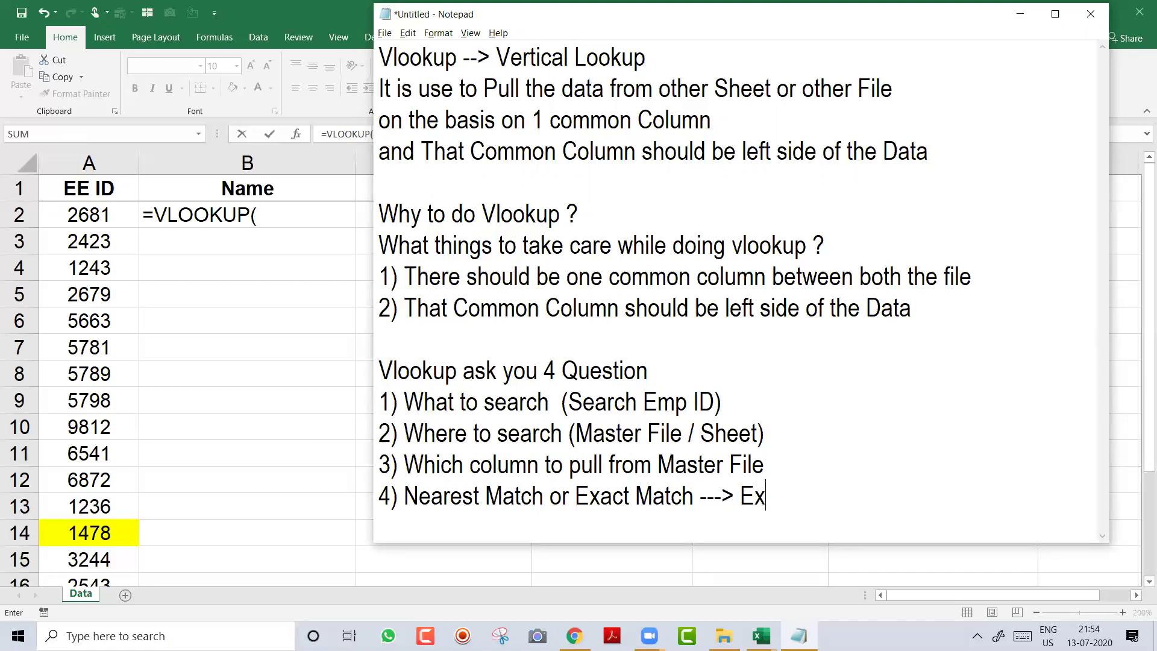
{"action": "type", "text": "act Mach"}
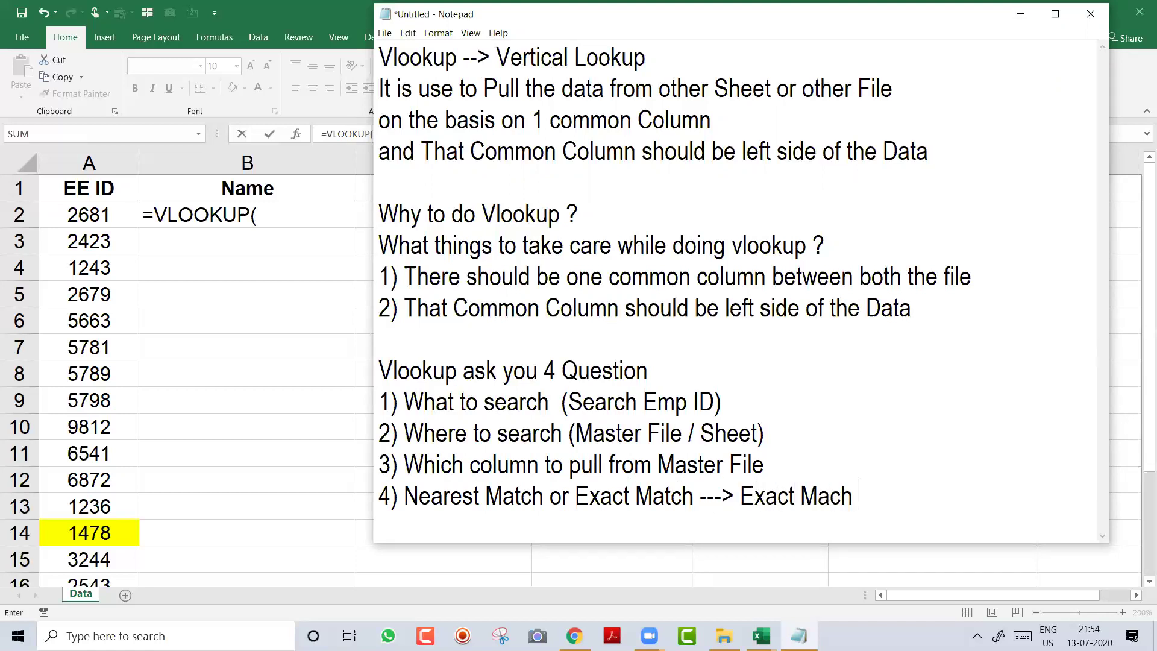
{"action": "key", "text": "BackSpace"}
{"action": "key", "text": "BackSpace"}
{"action": "type", "text": "tch"}
{"action": "key", "text": "ctrl+Left"}
{"action": "key", "text": "ctrl+Left"}
{"action": "type", "text": "Take"}
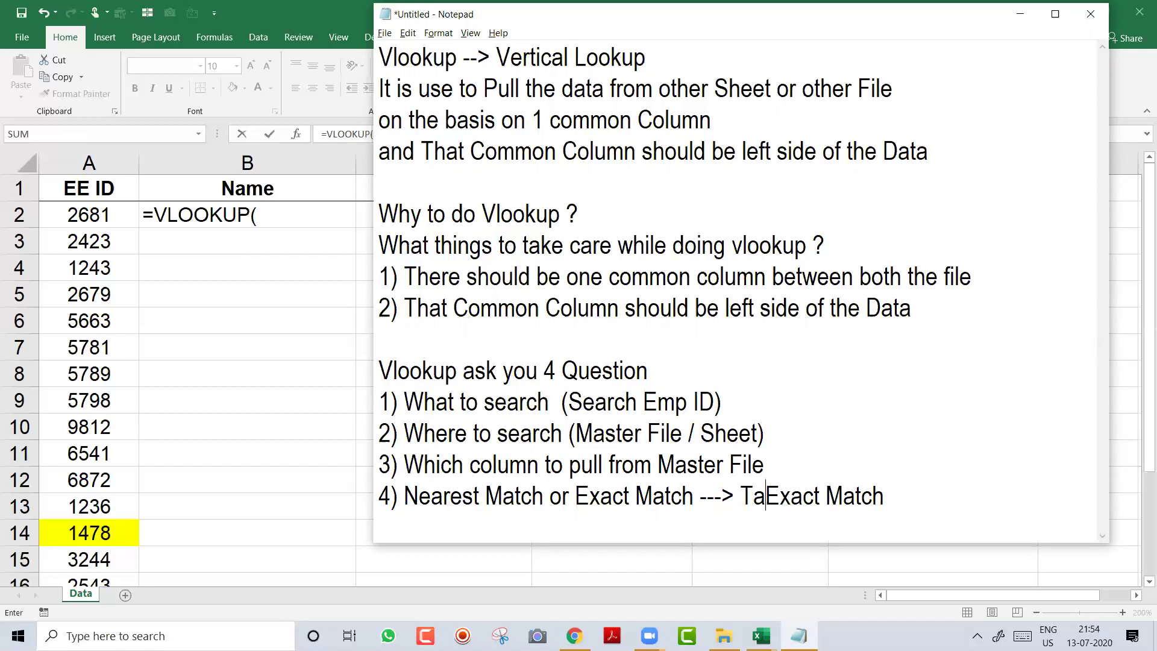
{"action": "key", "text": "ctrl+Right"}
{"action": "key", "text": "ctrl+Right"}
{"action": "type", "text": "== False "}
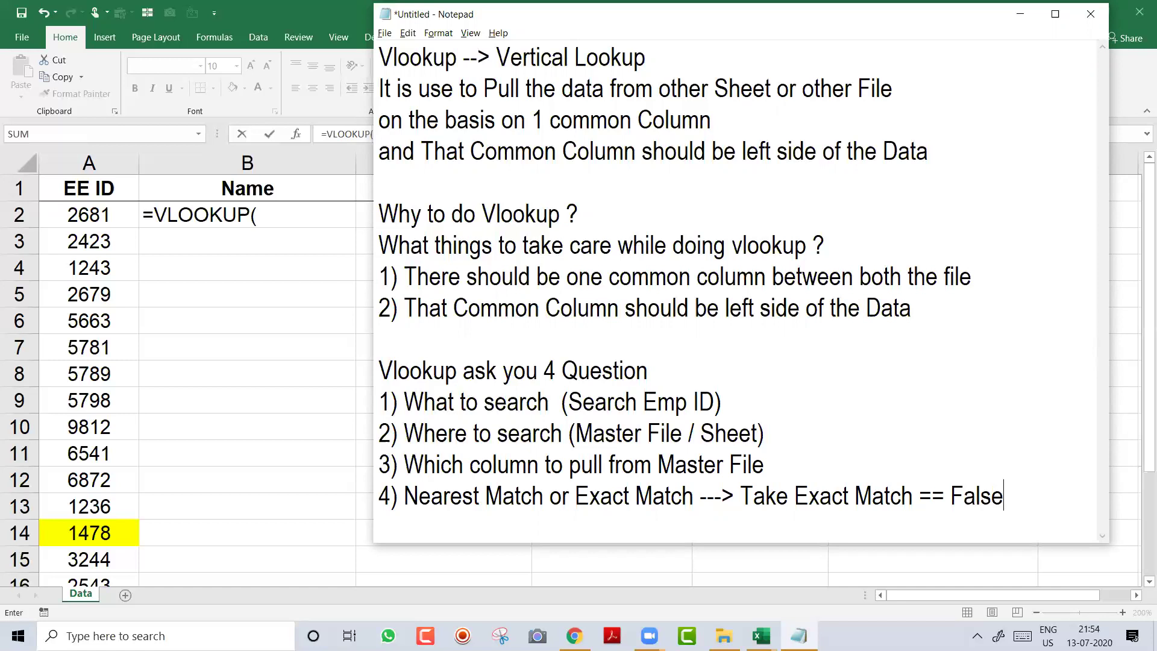
{"action": "type", "text": "or 0"}
Step: Restart B2's formula as =VLOOKUP(A2, with A2's EE ID as lookup value
{"action": "key", "text": "alt+Tab"}
{"action": "key", "text": "Escape"}
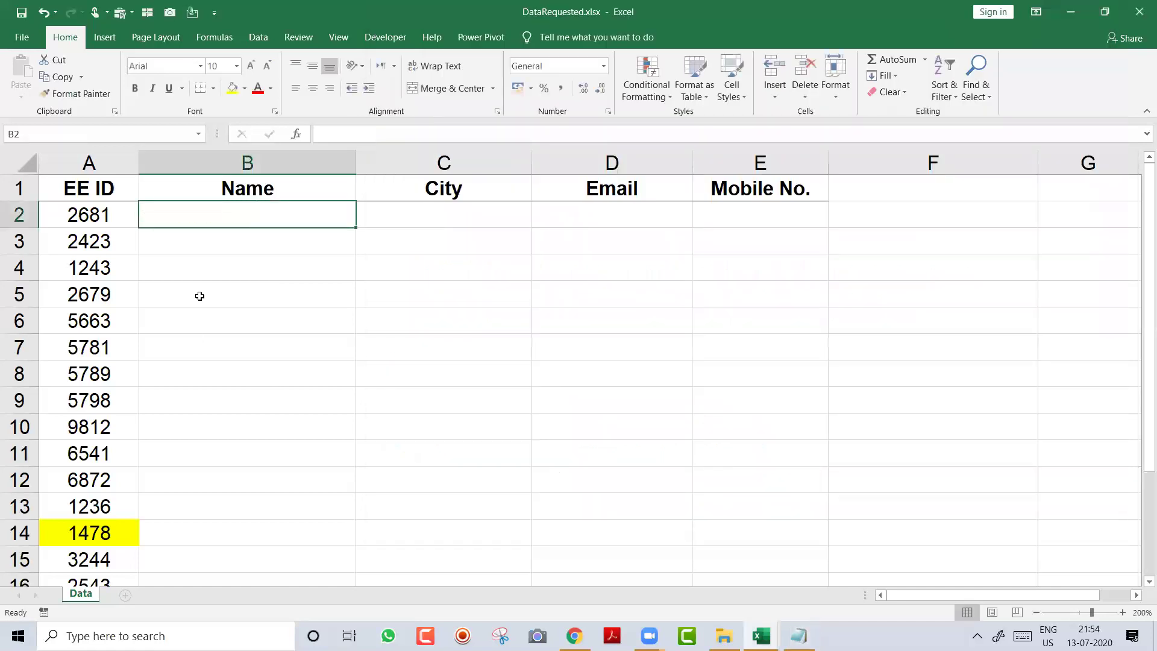
{"action": "type", "text": "=vl"}
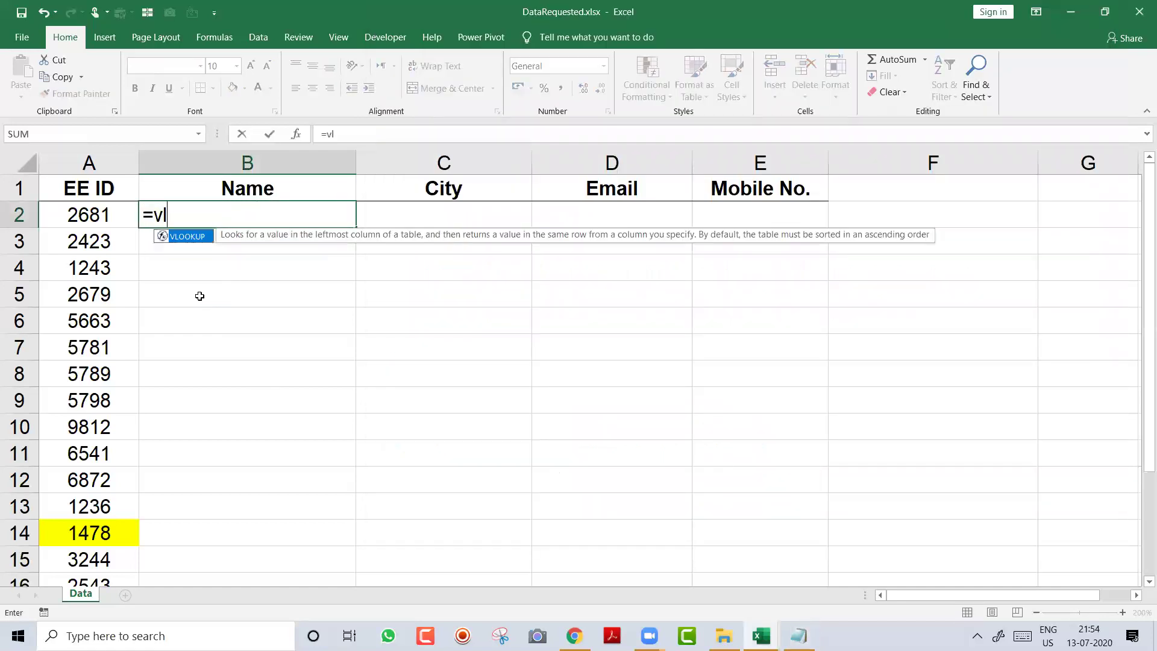
{"action": "key", "text": "Tab"}
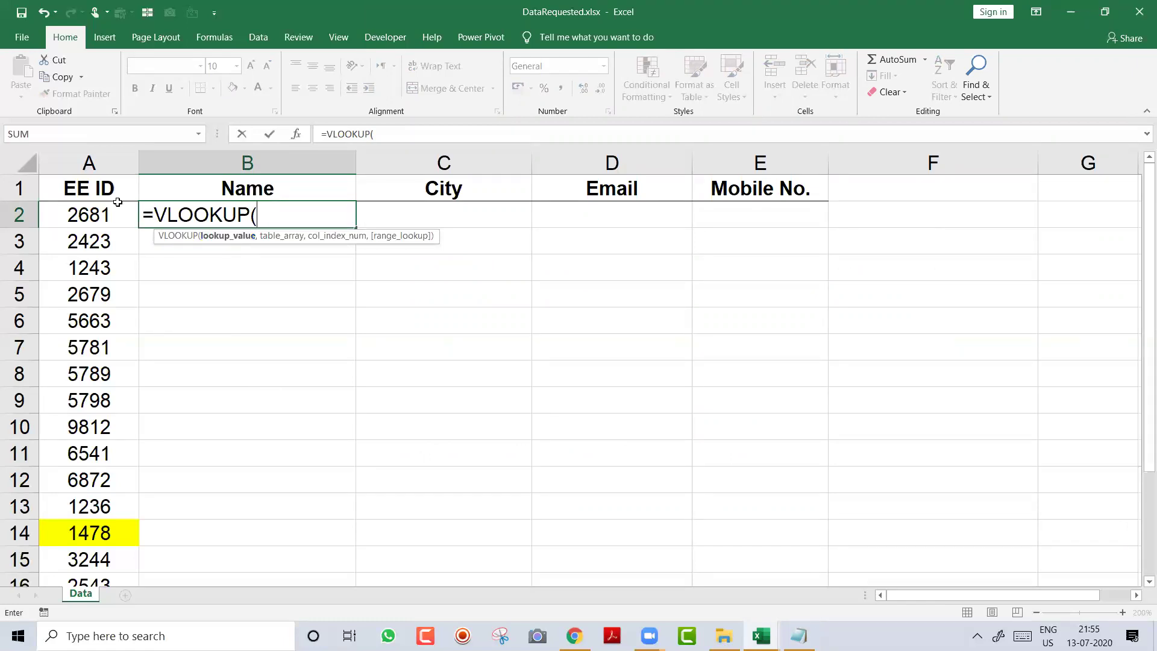
{"action": "left_click", "coordinate": [96, 209]}
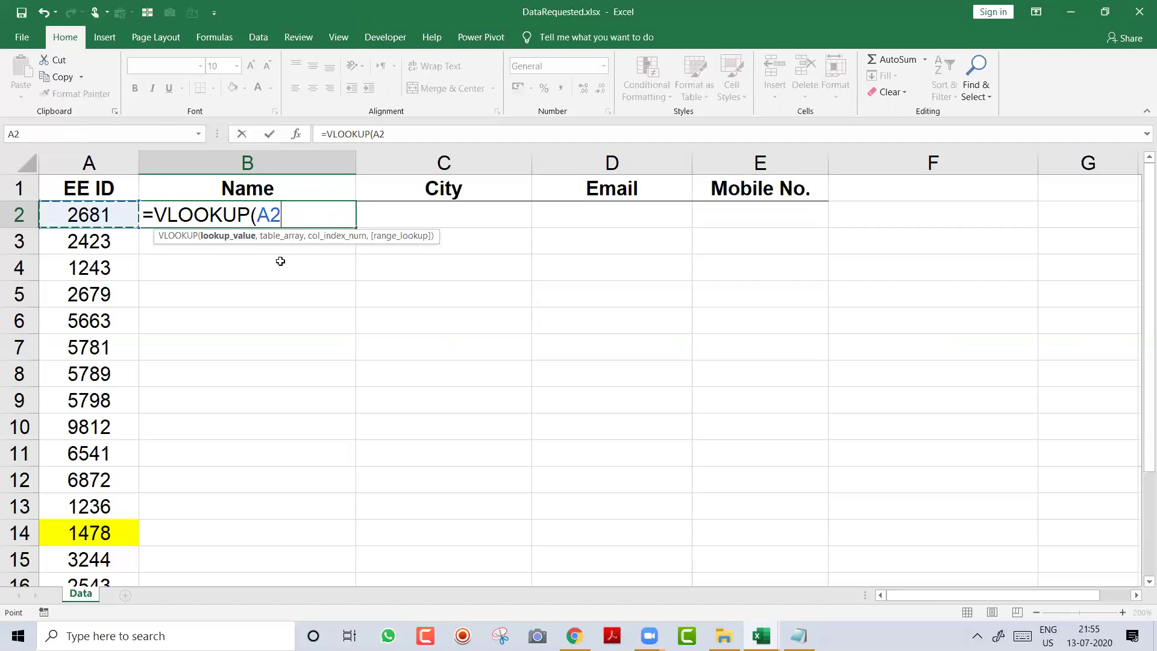
{"action": "type", "text": ","}
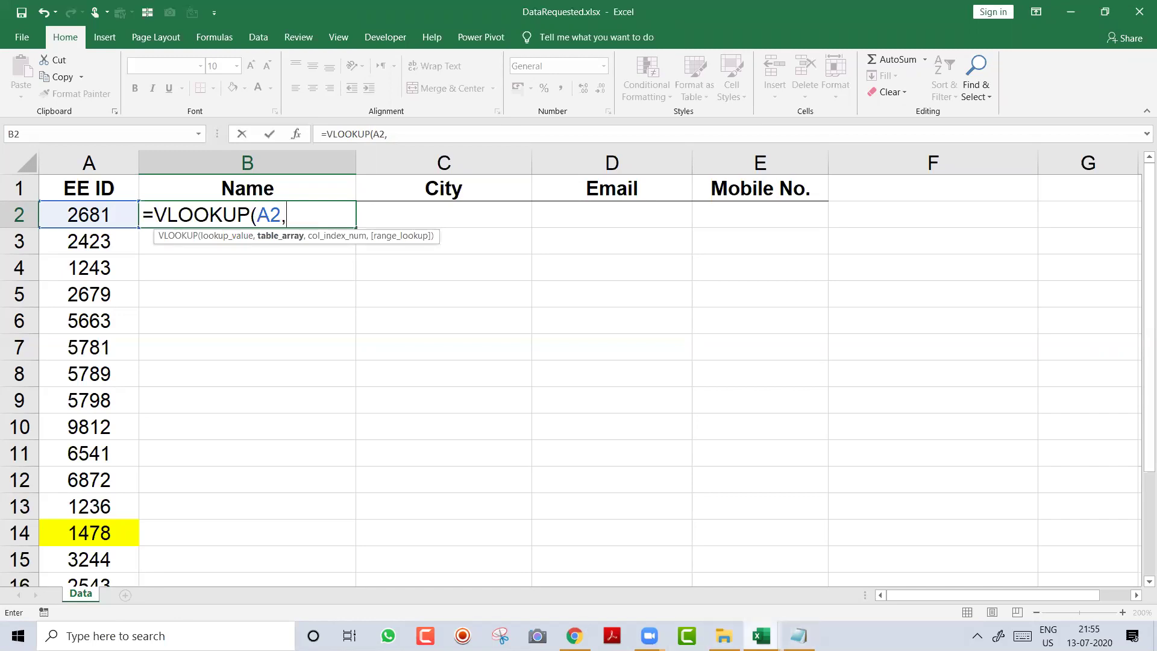
Step: Switch to MasterData and, after trial ranges, set the table array to Details!$A:$G
{"action": "mouse_move", "coordinate": [766, 613]}
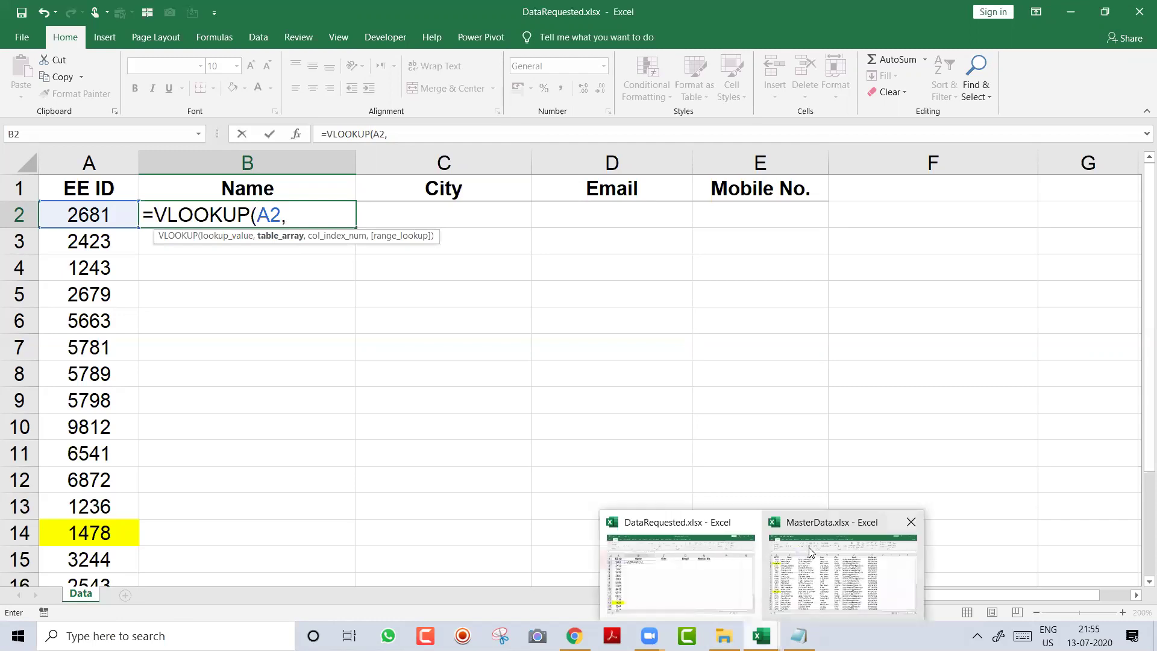
{"action": "mouse_move", "coordinate": [810, 552]}
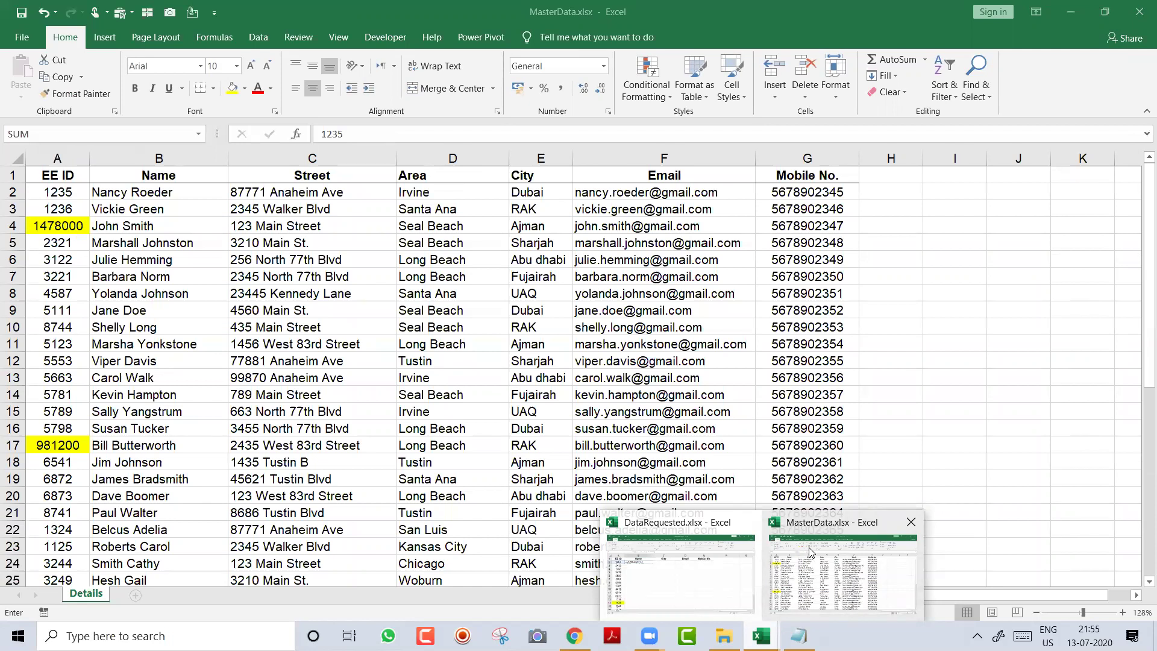
{"action": "left_click", "coordinate": [810, 551]}
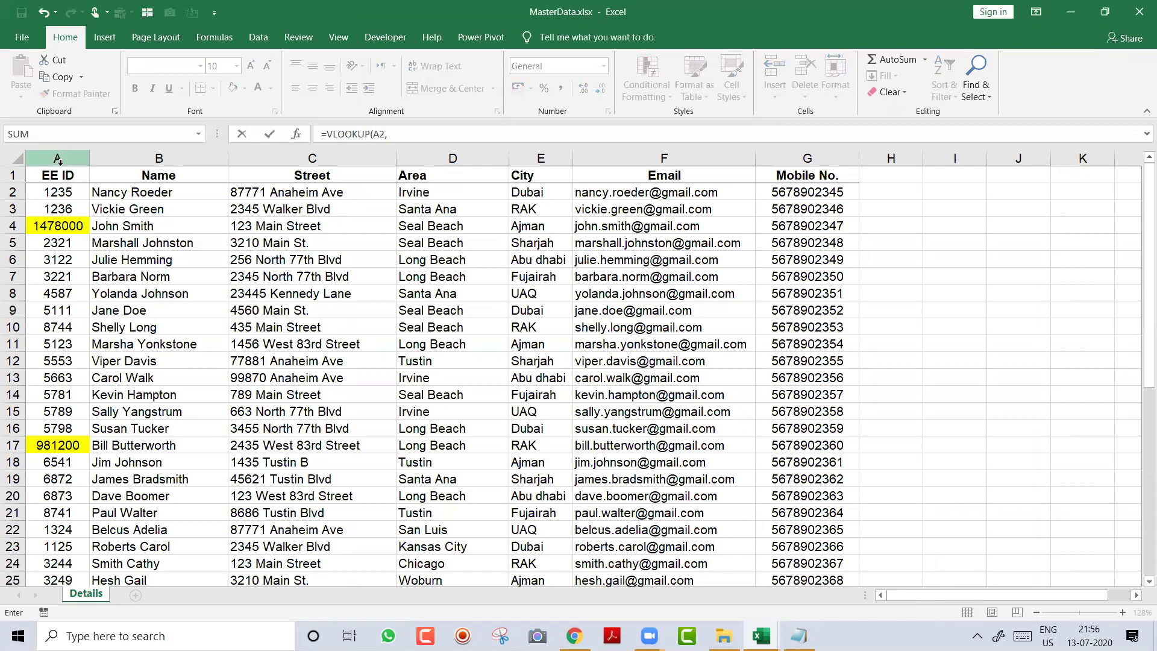
{"action": "left_click_drag", "start_coordinate": [56, 174], "coordinate": [173, 310]}
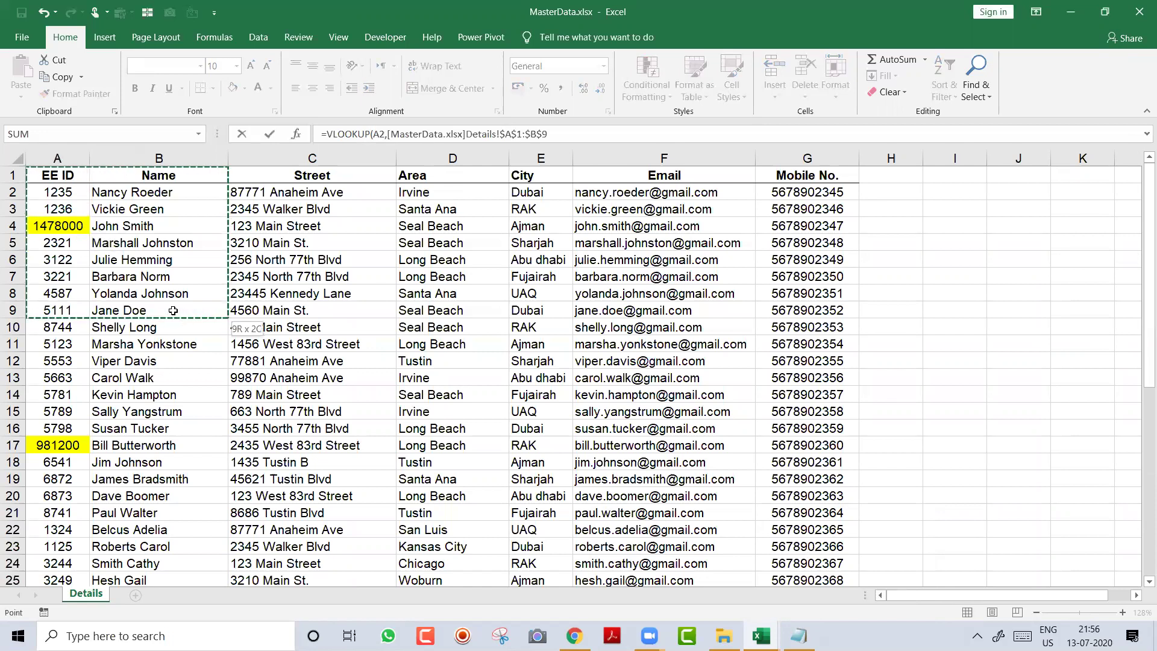
{"action": "left_click", "coordinate": [58, 155]}
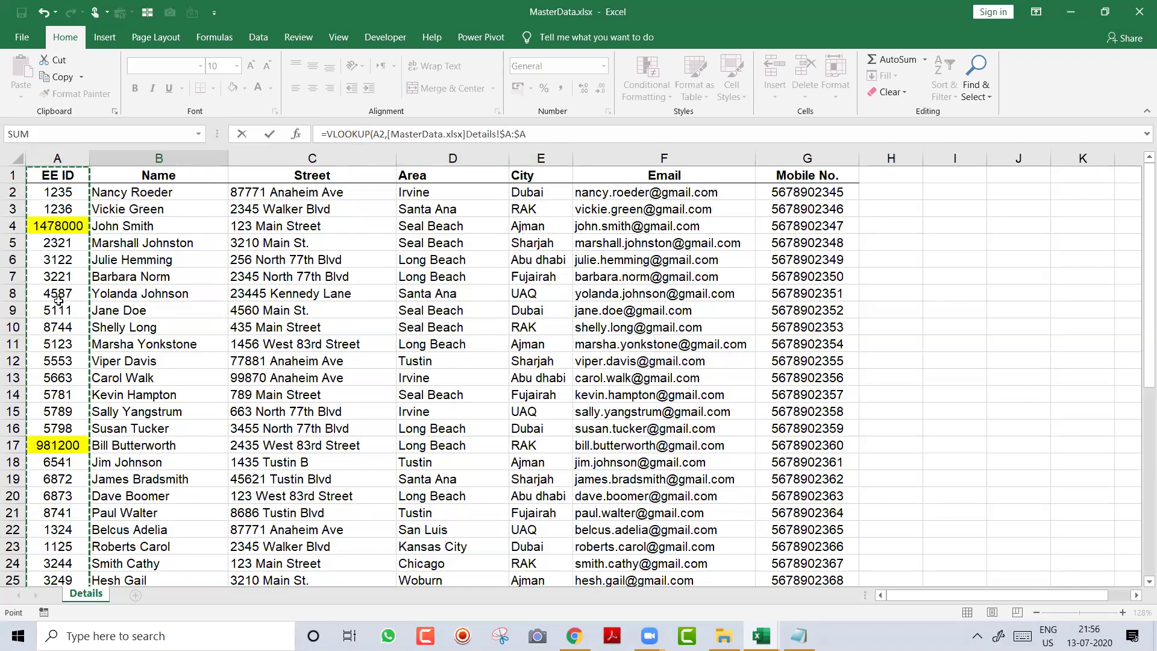
{"action": "left_click_drag", "start_coordinate": [58, 158], "coordinate": [808, 158]}
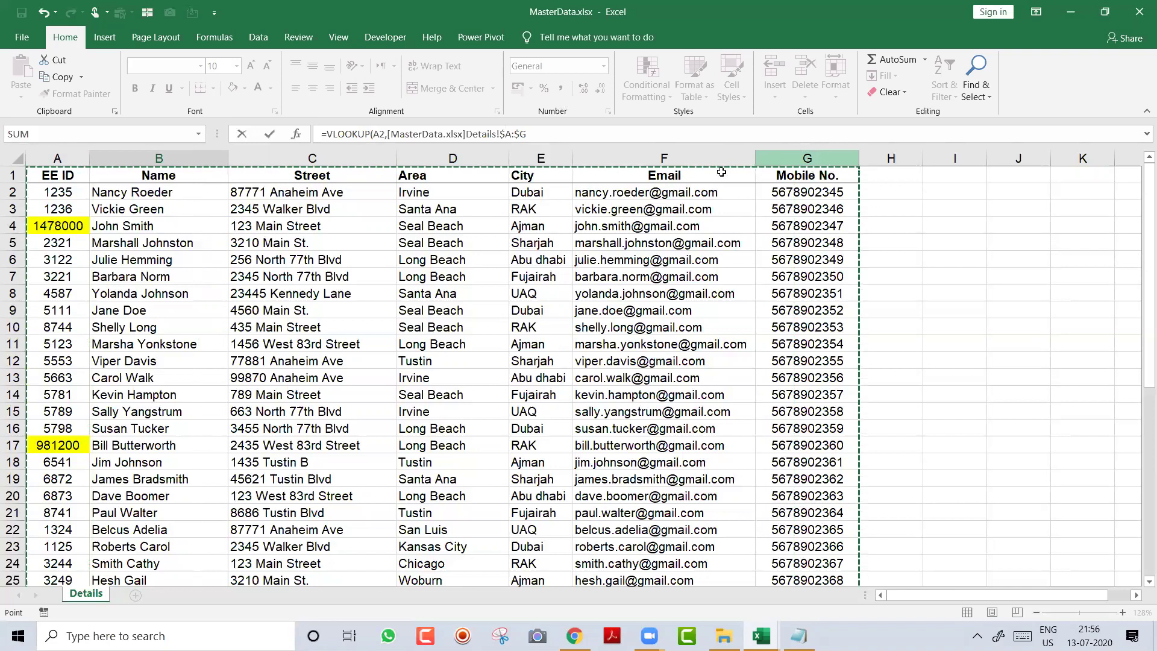
{"action": "left_click_drag", "start_coordinate": [57, 158], "coordinate": [153, 156]}
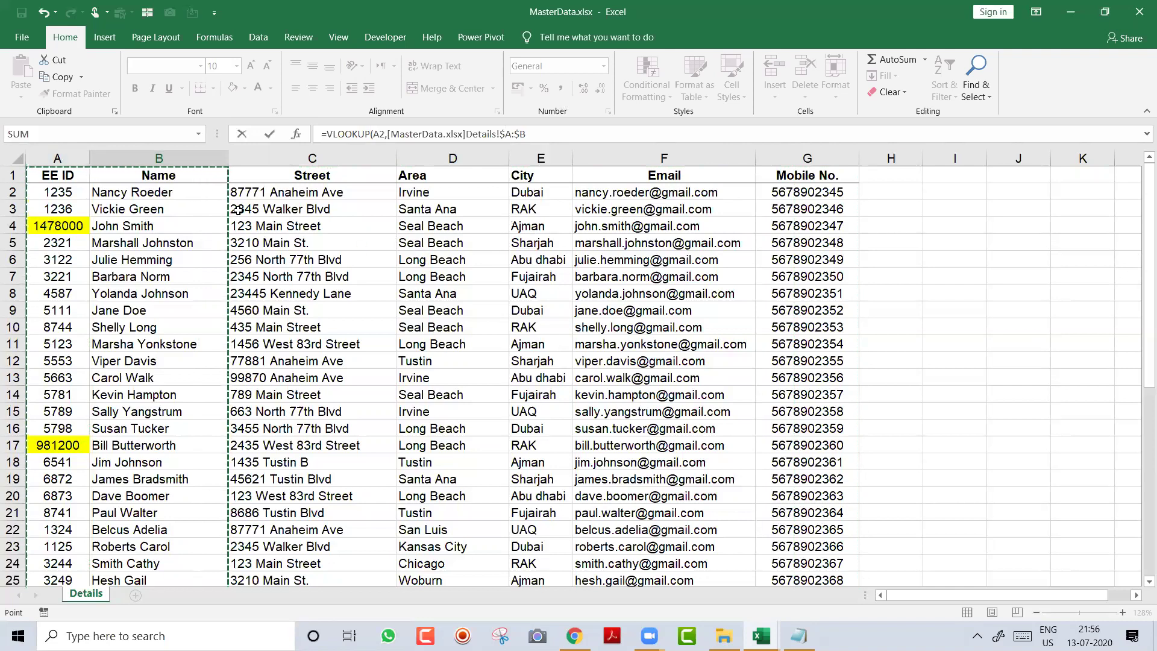
{"action": "left_click", "coordinate": [58, 158]}
{"action": "left_click_drag", "start_coordinate": [58, 158], "coordinate": [790, 223]}
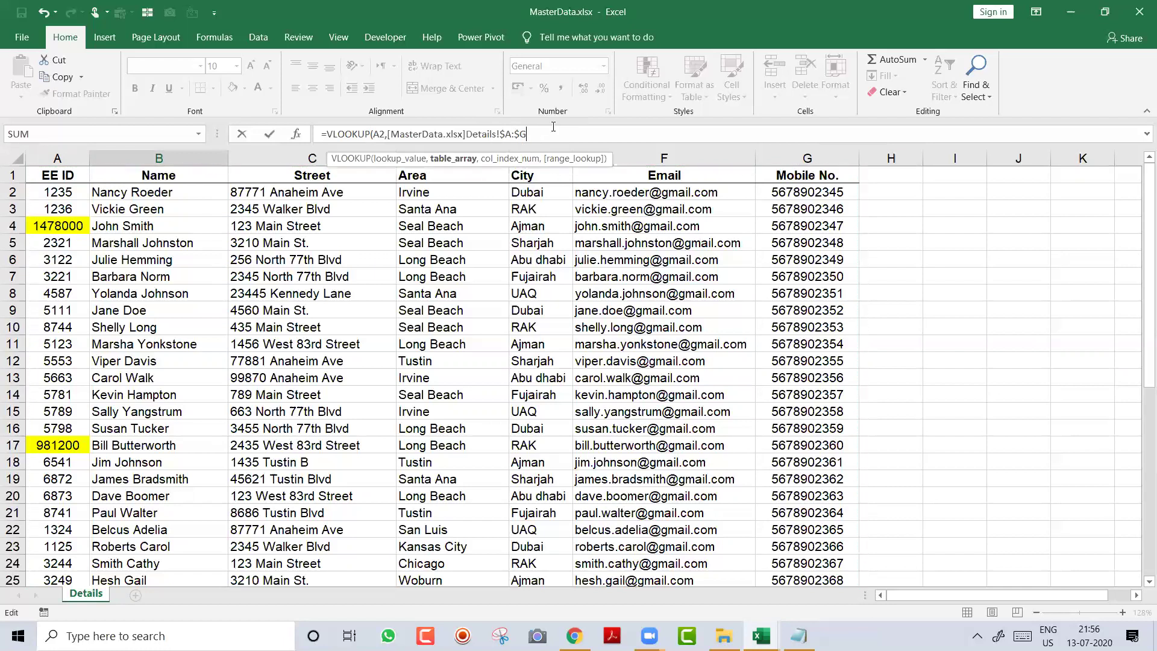
Step: Finish with column index 2 and FALSE for exact match, then commit the formula
{"action": "type", "text": ","}
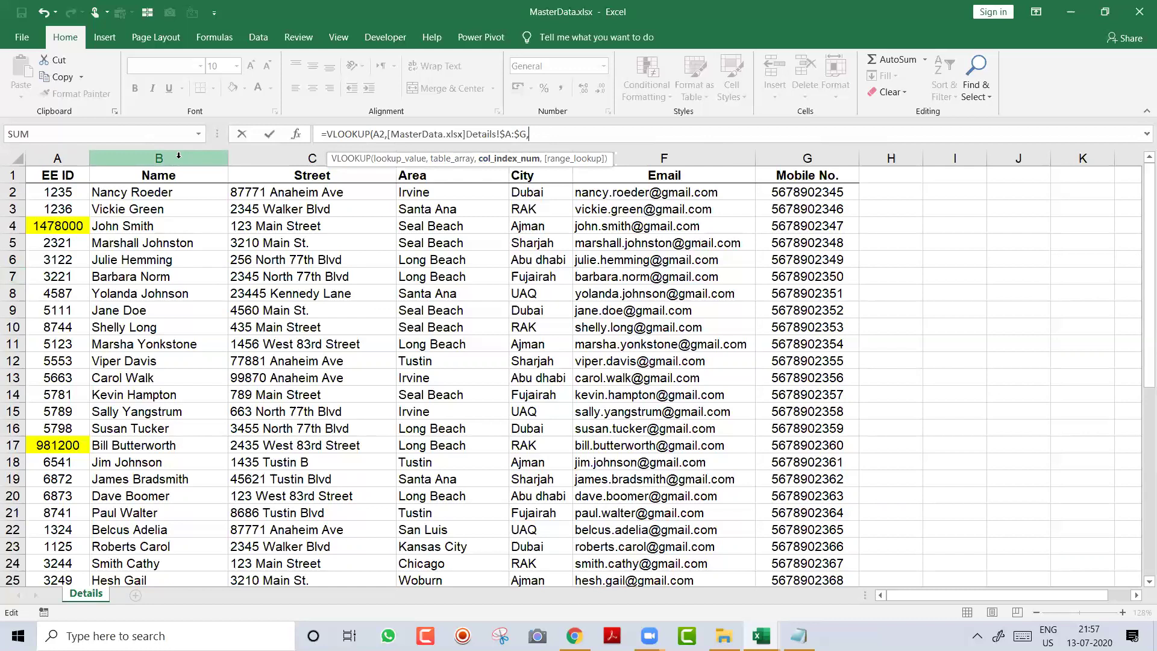
{"action": "type", "text": "2,"}
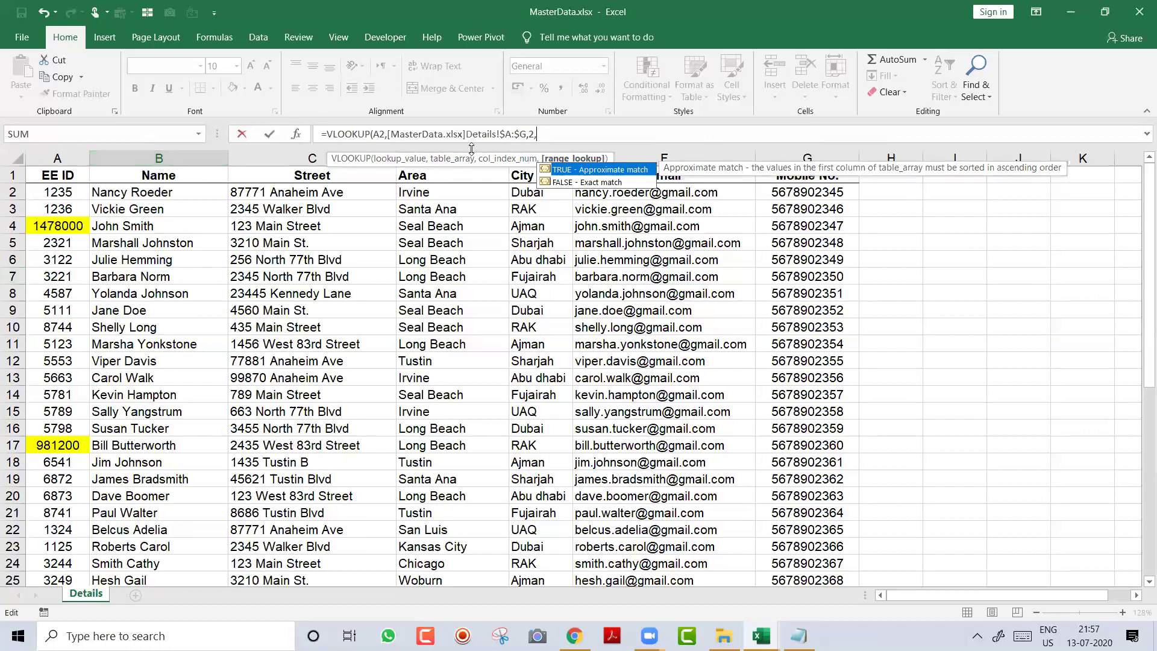
{"action": "left_click", "coordinate": [598, 183]}
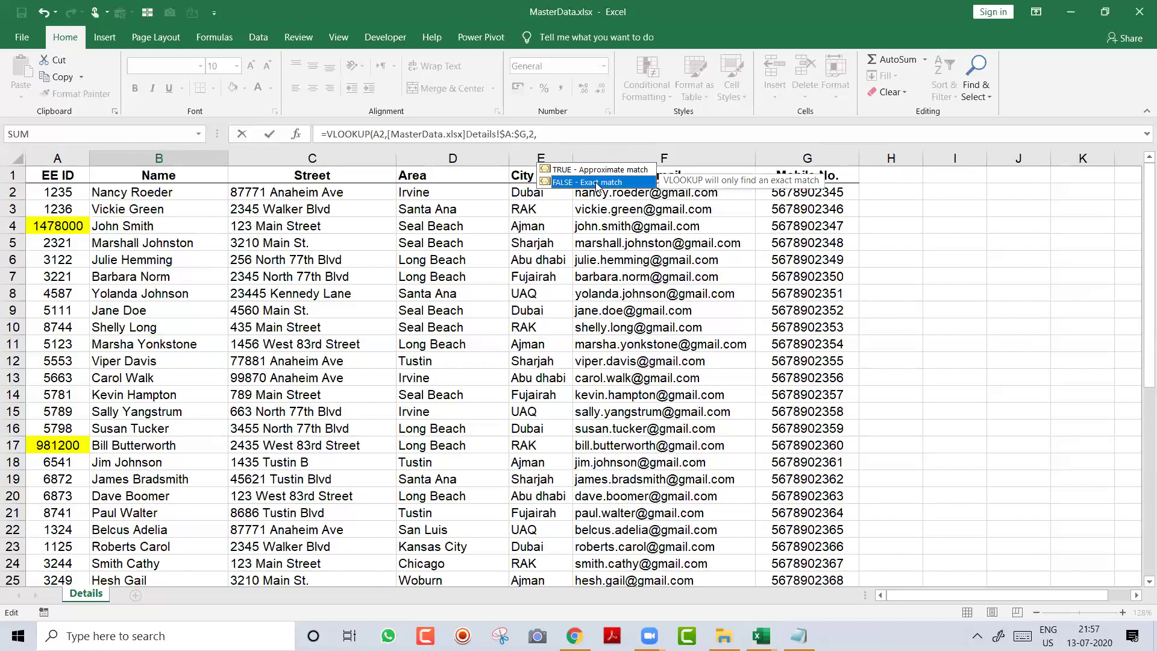
{"action": "double_click", "coordinate": [597, 183]}
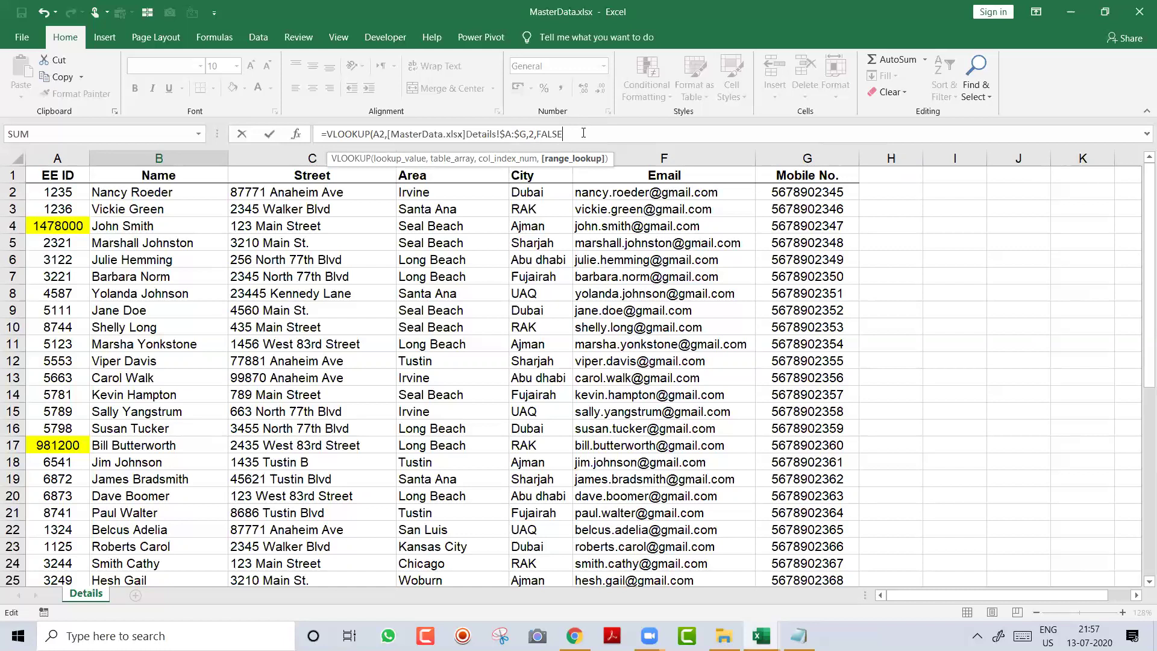
{"action": "type", "text": ")"}
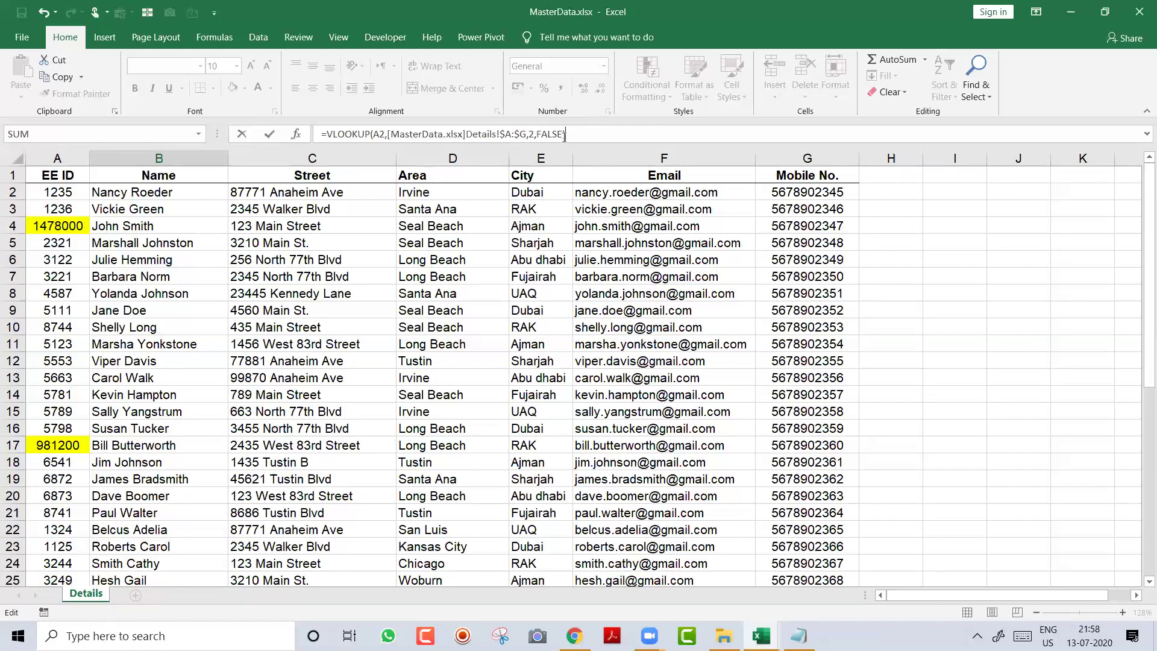
{"action": "key", "text": "Return"}
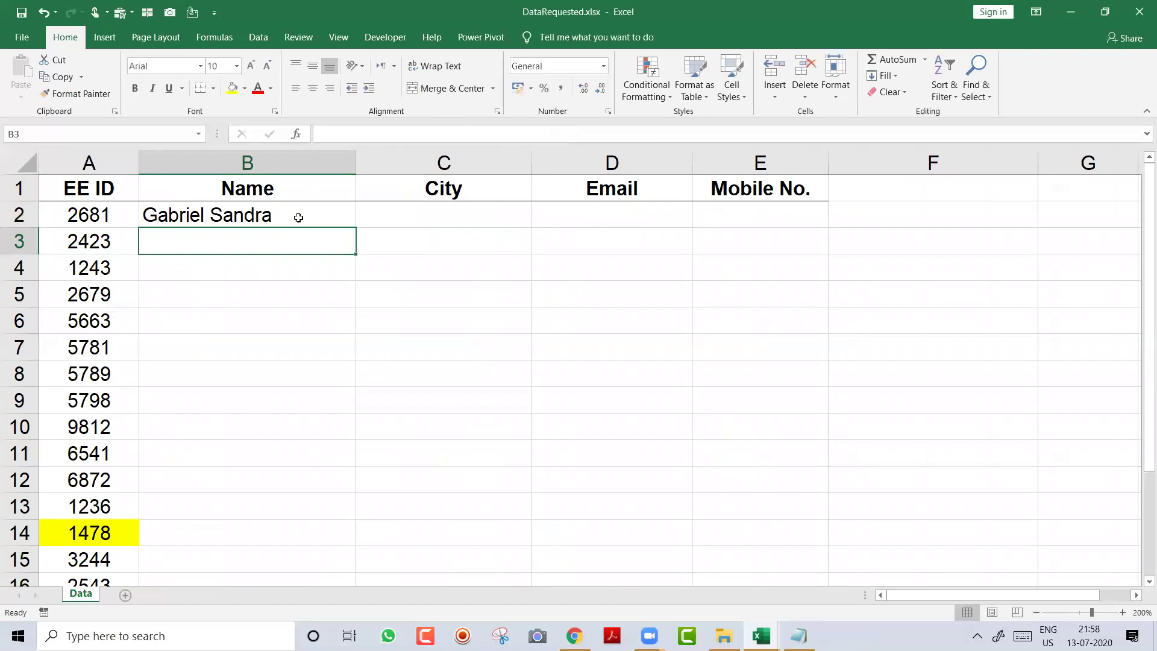
Step: Review B2's name lookup and the EE IDs in column A, from 2681 down to 5789
{"action": "left_click", "coordinate": [298, 218]}
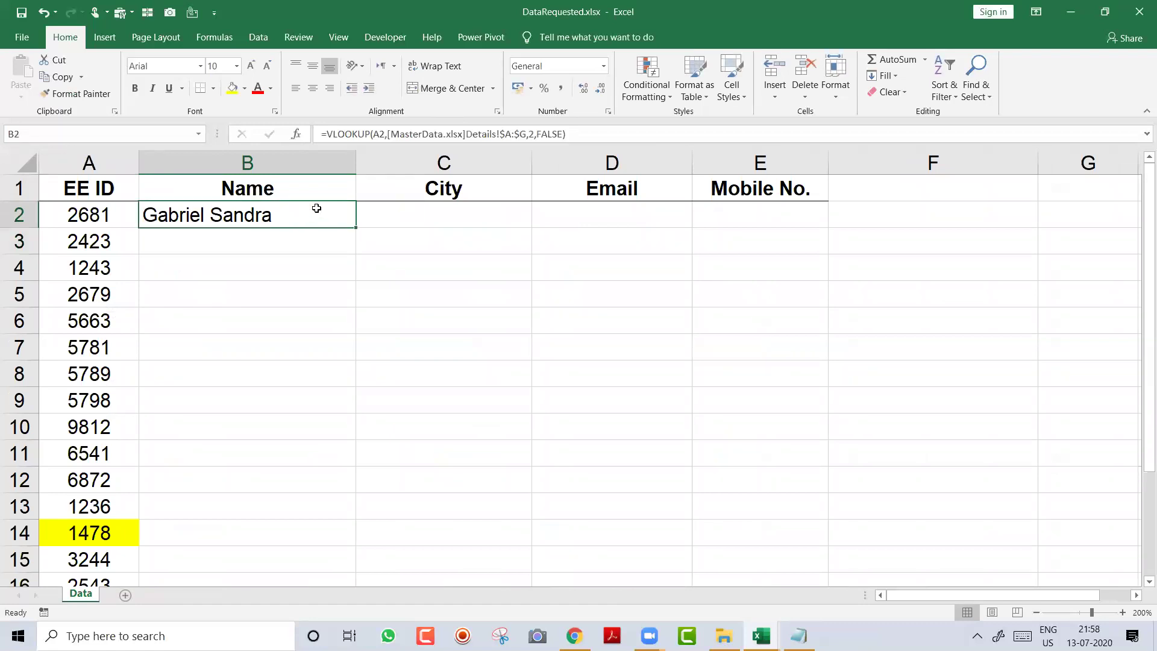
{"action": "double_click", "coordinate": [317, 208]}
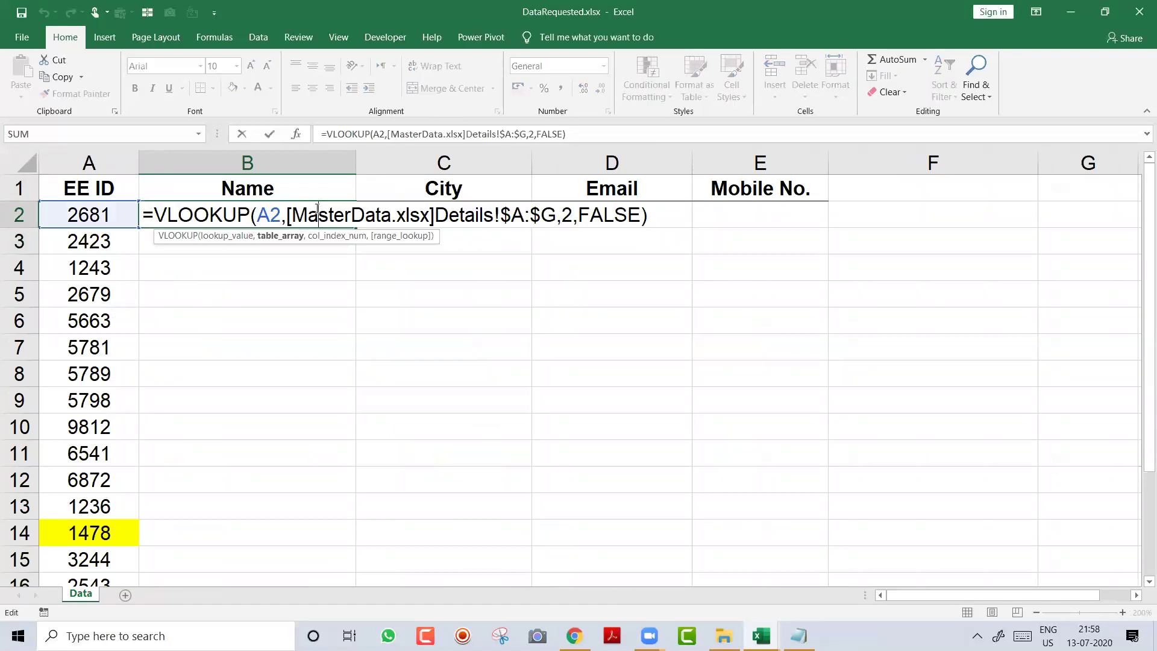
{"action": "key", "text": "Escape"}
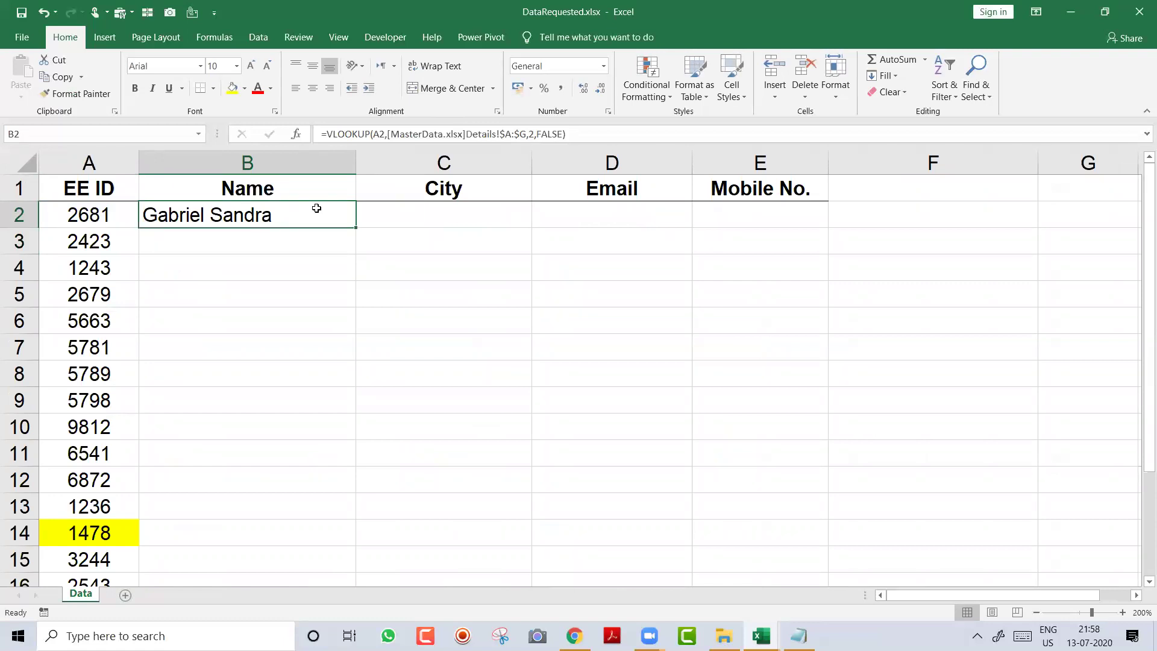
{"action": "left_click", "coordinate": [79, 218]}
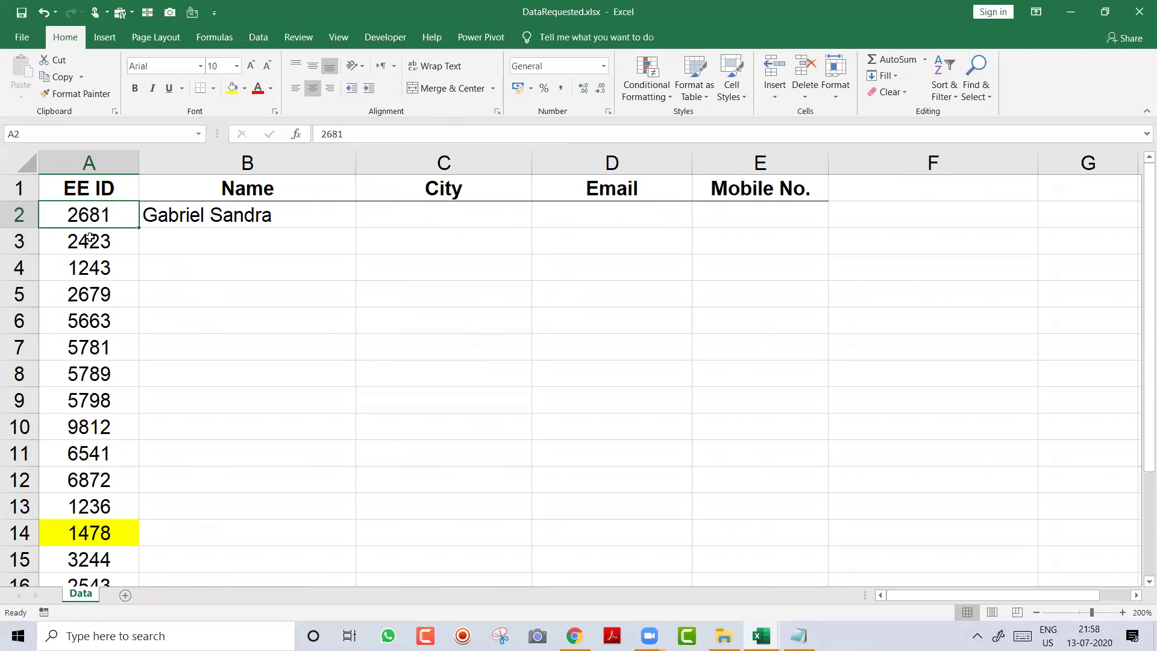
{"action": "left_click", "coordinate": [91, 238]}
{"action": "left_click", "coordinate": [91, 260]}
{"action": "left_click", "coordinate": [90, 298]}
{"action": "left_click", "coordinate": [90, 368]}
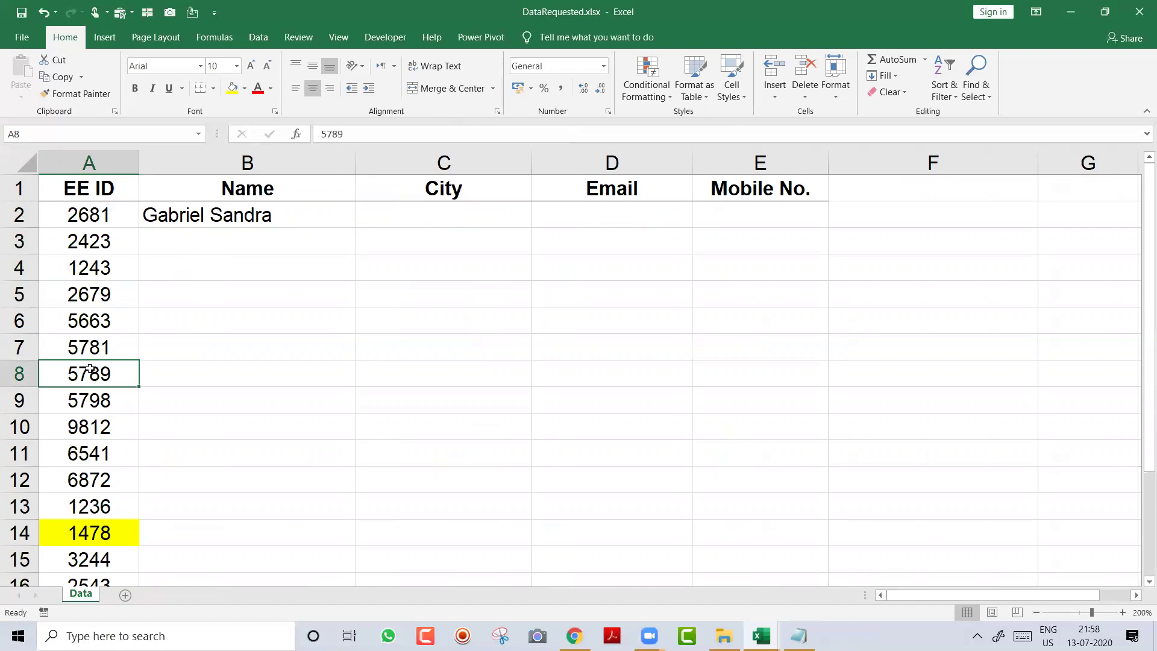
Step: Re-commit B2's VLOOKUP and fill it down column B to row 20
{"action": "left_click", "coordinate": [332, 214]}
{"action": "double_click", "coordinate": [332, 213]}
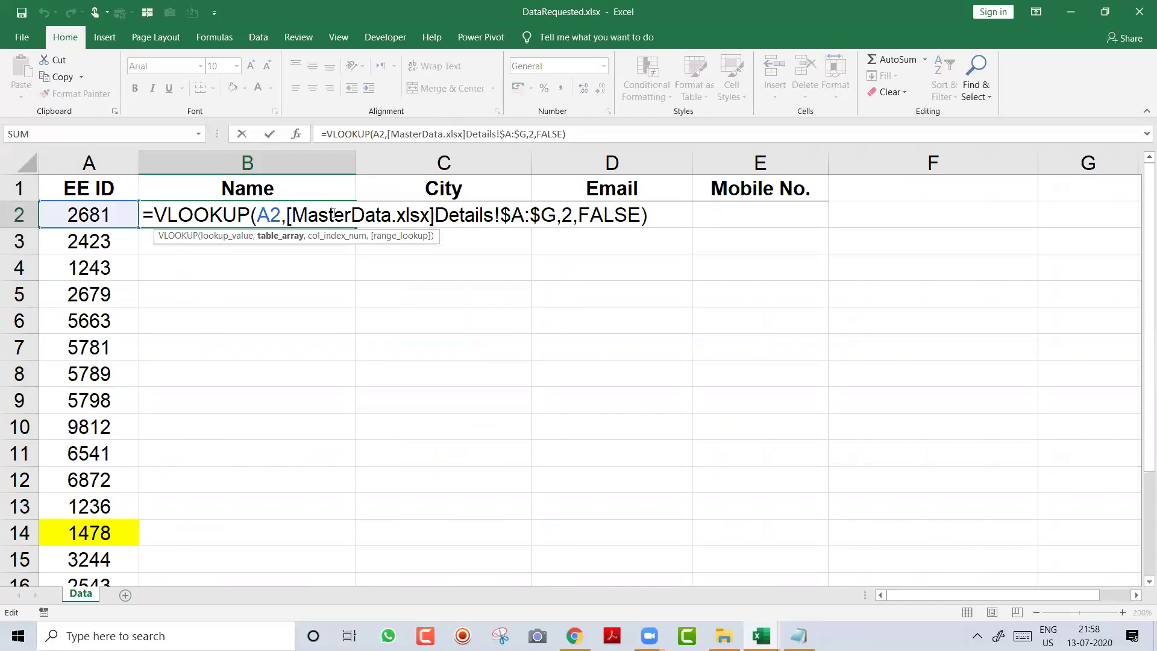
{"action": "key", "text": "ctrl+Return"}
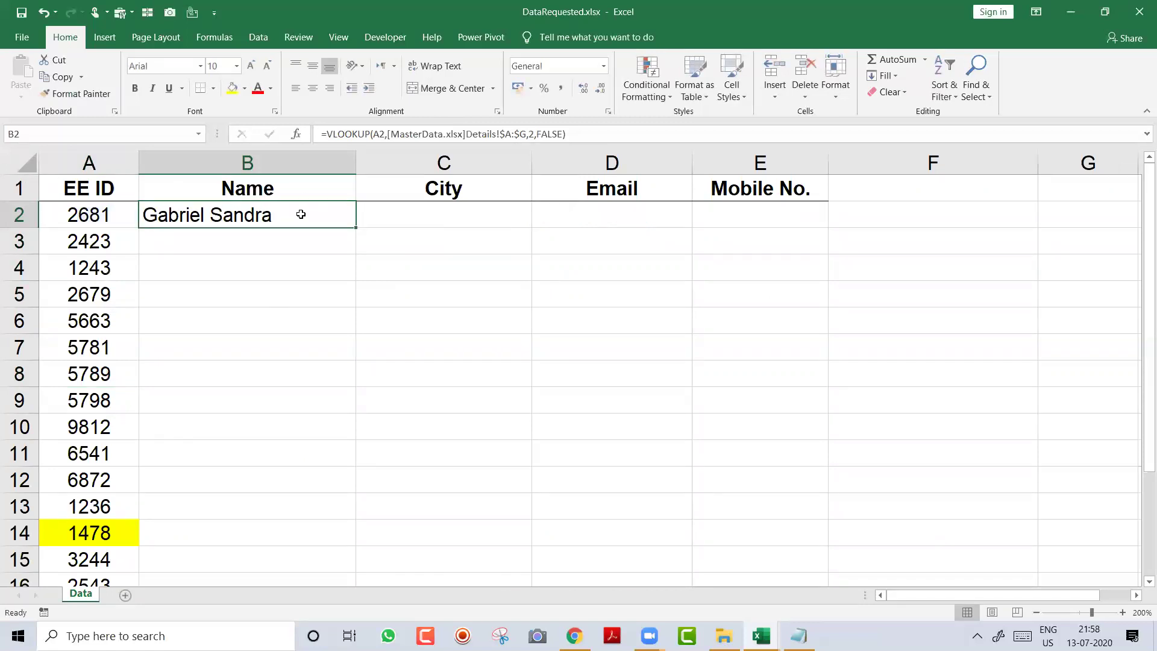
{"action": "left_click_drag", "start_coordinate": [358, 229], "coordinate": [340, 603]}
{"action": "key", "text": "ctrl+Up"}
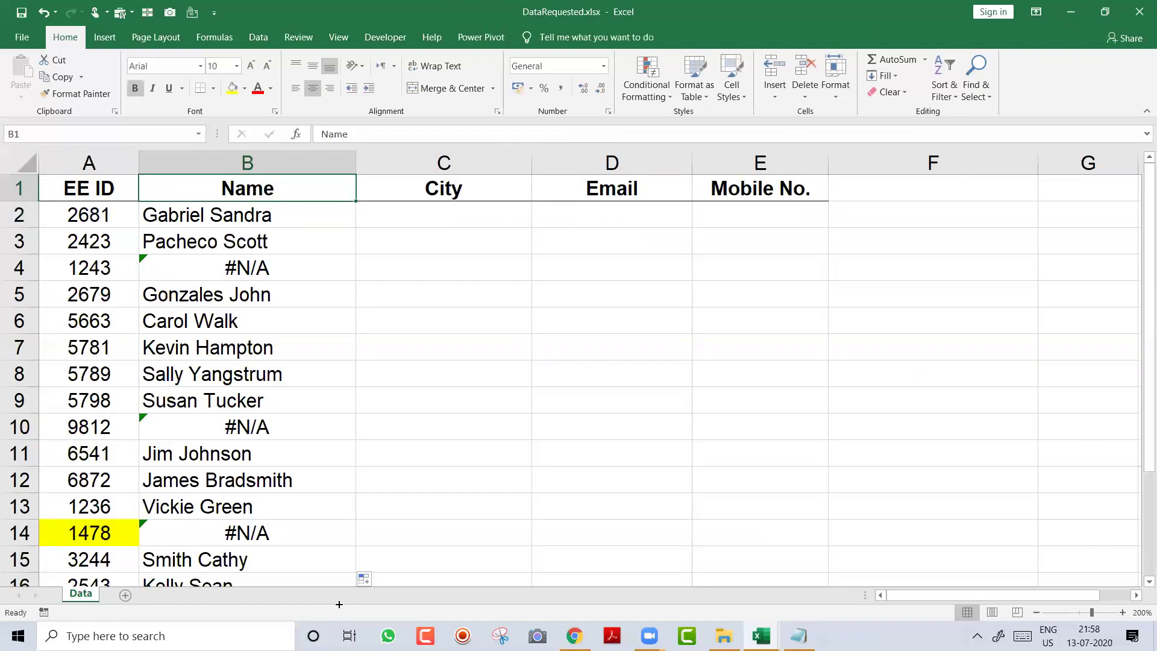
{"action": "left_click", "coordinate": [323, 215]}
{"action": "double_click", "coordinate": [324, 215]}
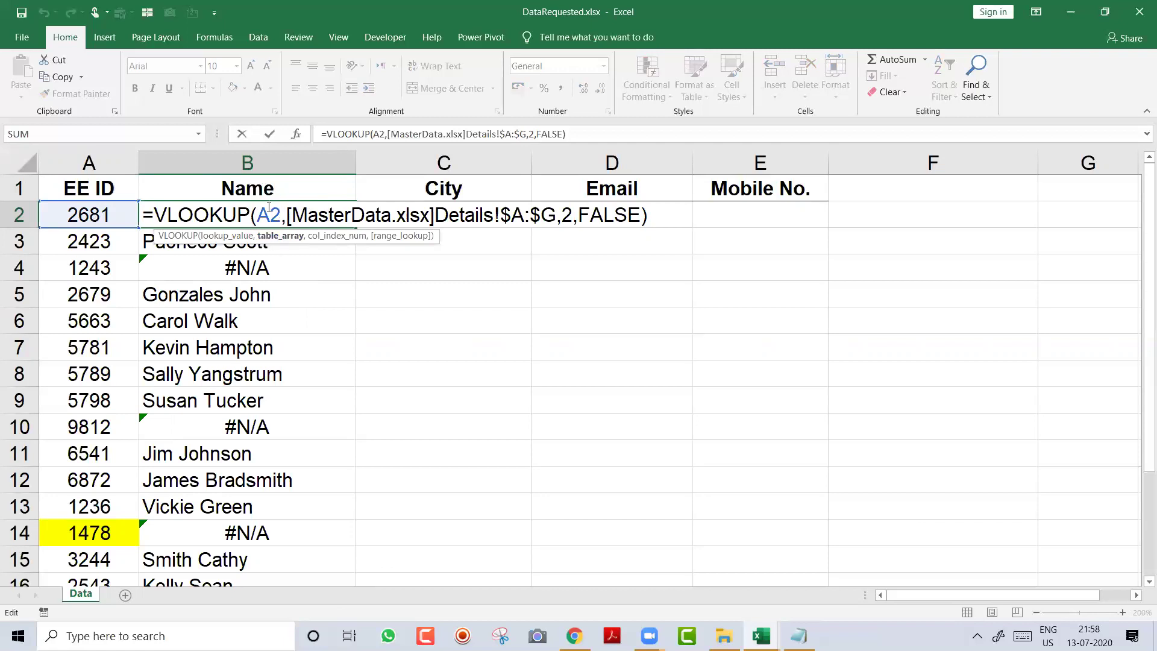
{"action": "key", "text": "ctrl+Return"}
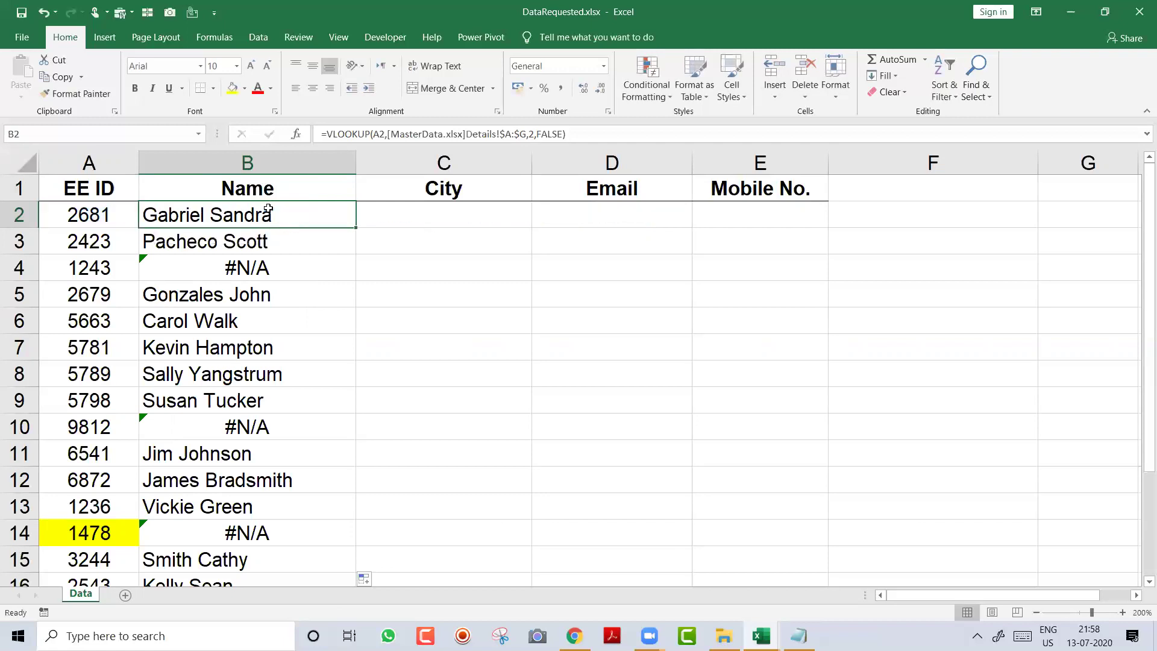
{"action": "left_click", "coordinate": [293, 240]}
{"action": "double_click", "coordinate": [293, 239]}
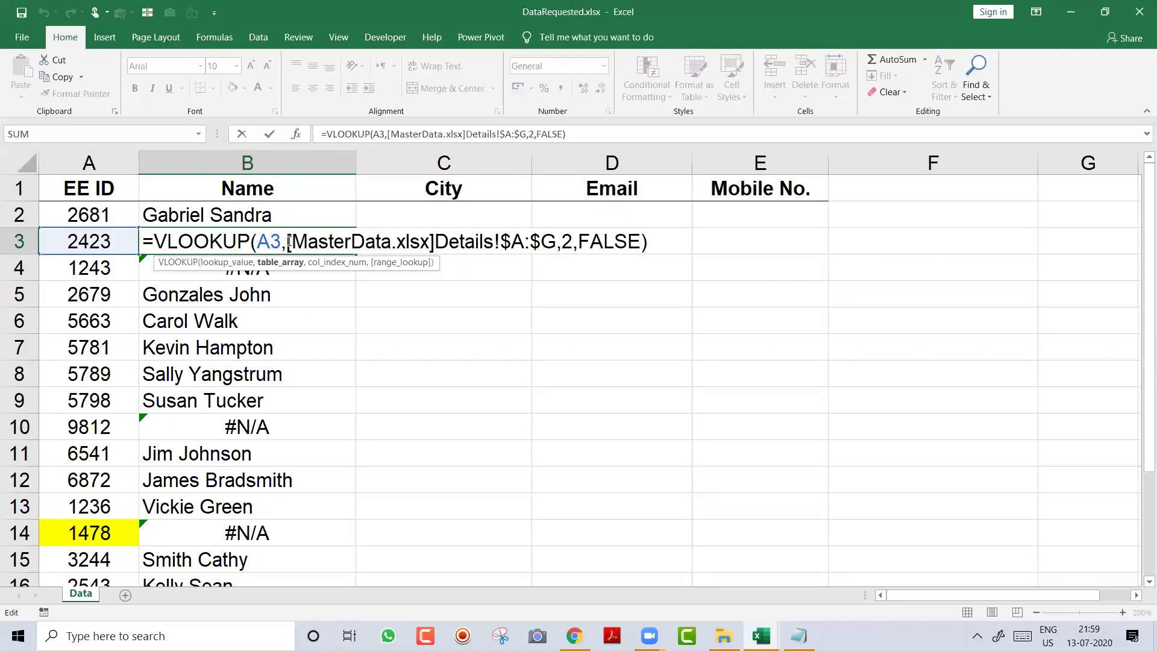
{"action": "left_click_drag", "start_coordinate": [287, 241], "coordinate": [639, 244]}
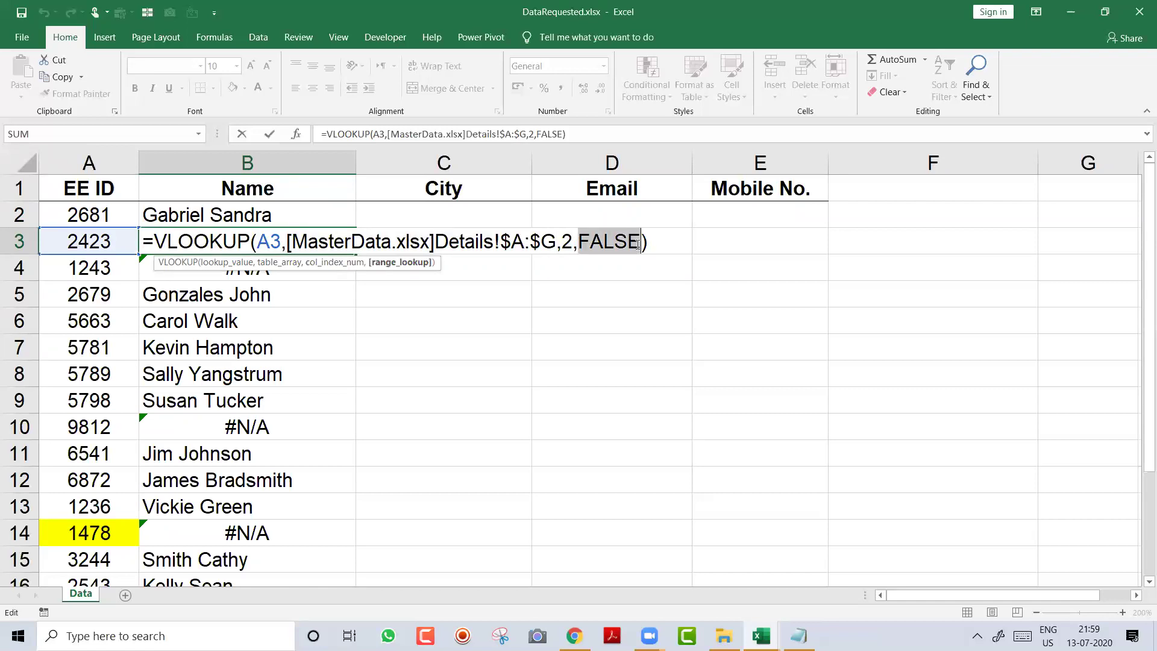
{"action": "key", "text": "Return"}
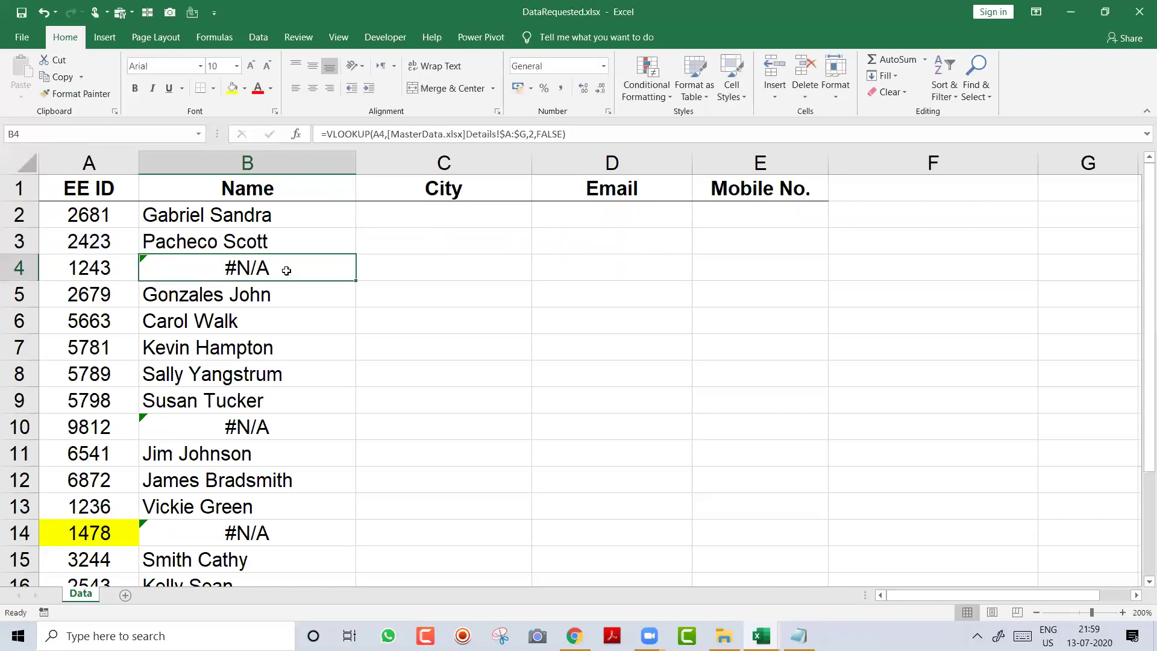
{"action": "left_click", "coordinate": [116, 273]}
{"action": "left_click", "coordinate": [212, 266]}
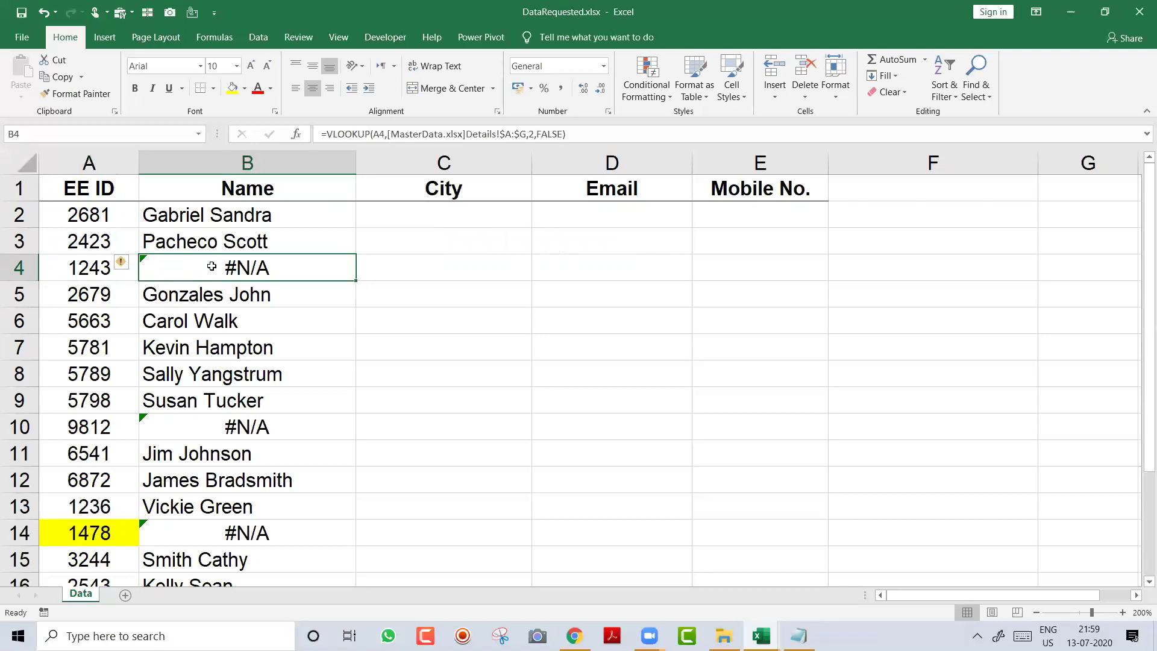
{"action": "left_click", "coordinate": [94, 273]}
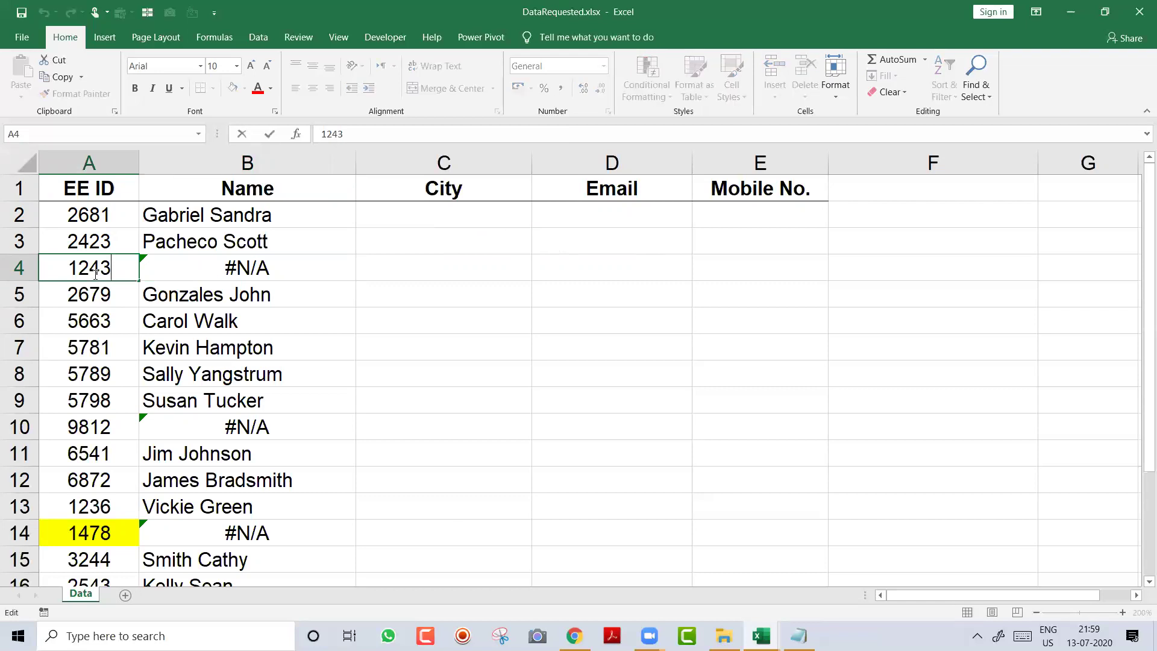
Step: Search the MasterData workbook for ID 1243, then return to DataRequested
{"action": "key", "text": "ctrl+Tab"}
{"action": "key", "text": "ctrl+f"}
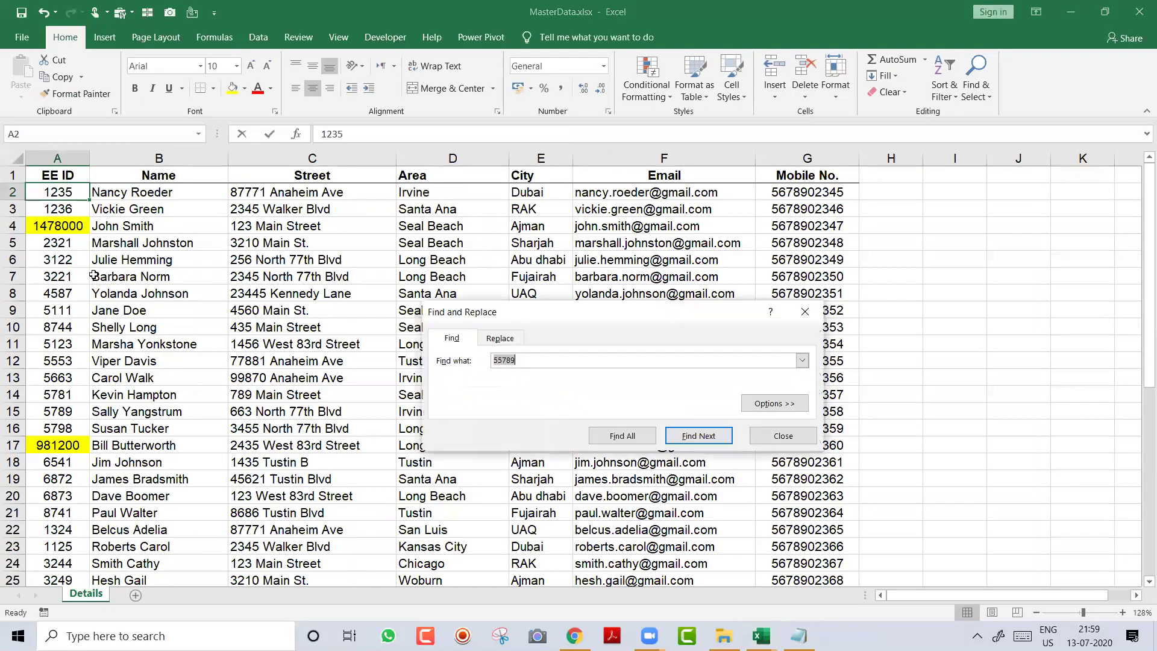
{"action": "type", "text": "1243"}
{"action": "key", "text": "Return"}
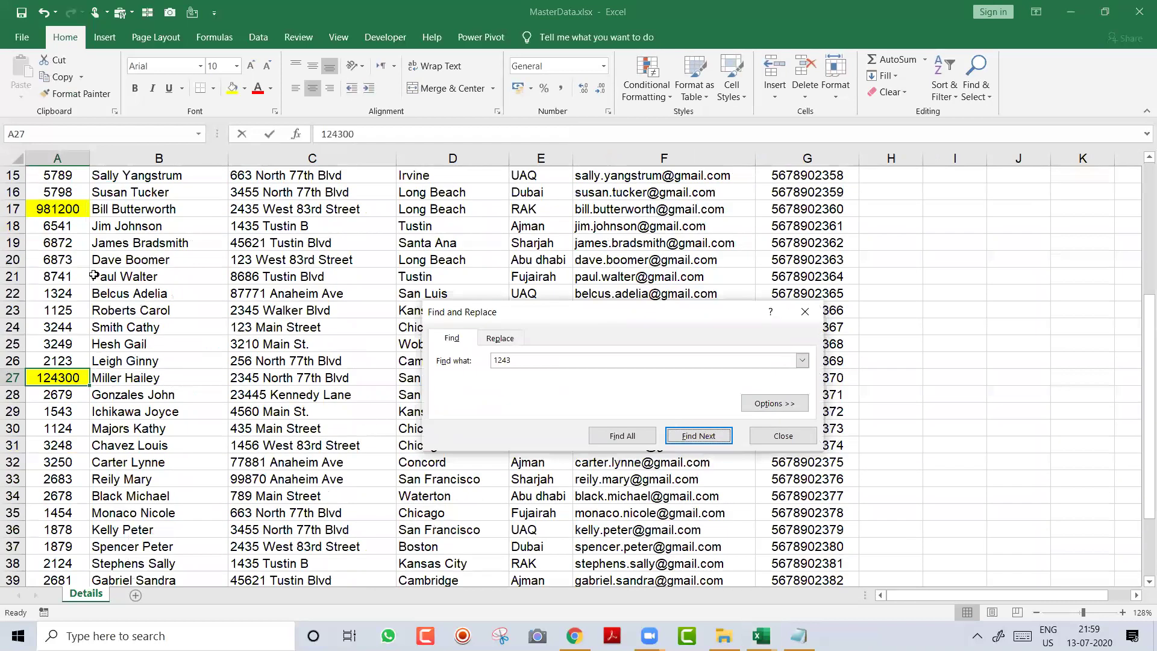
{"action": "key", "text": "Escape"}
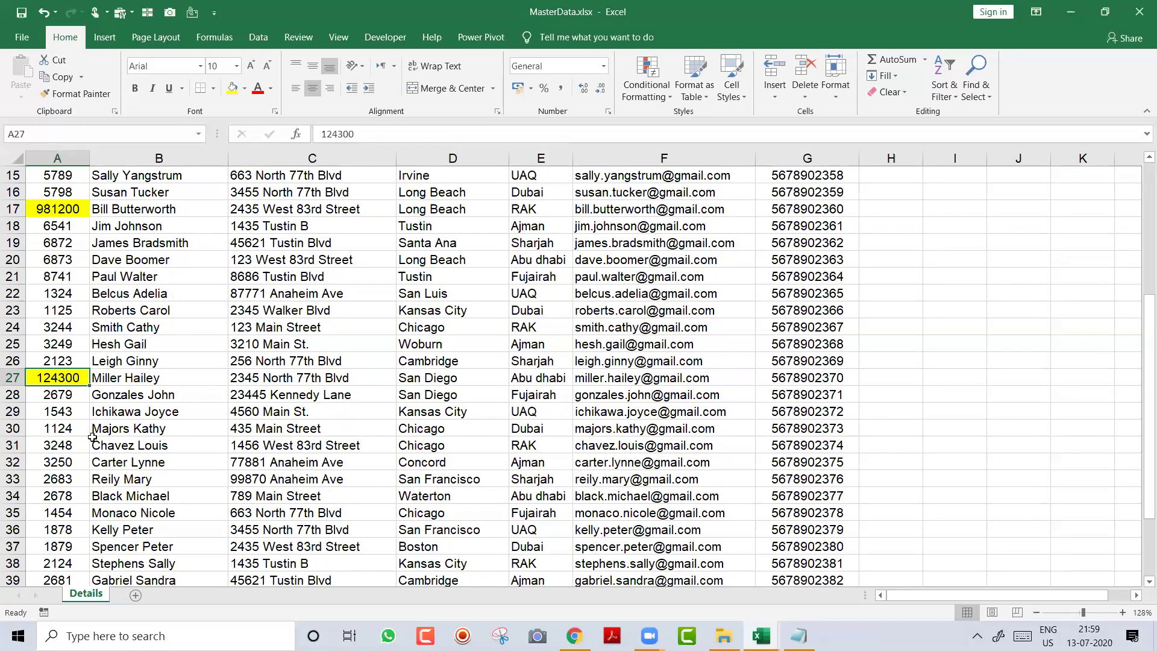
{"action": "key", "text": "ctrl+Tab"}
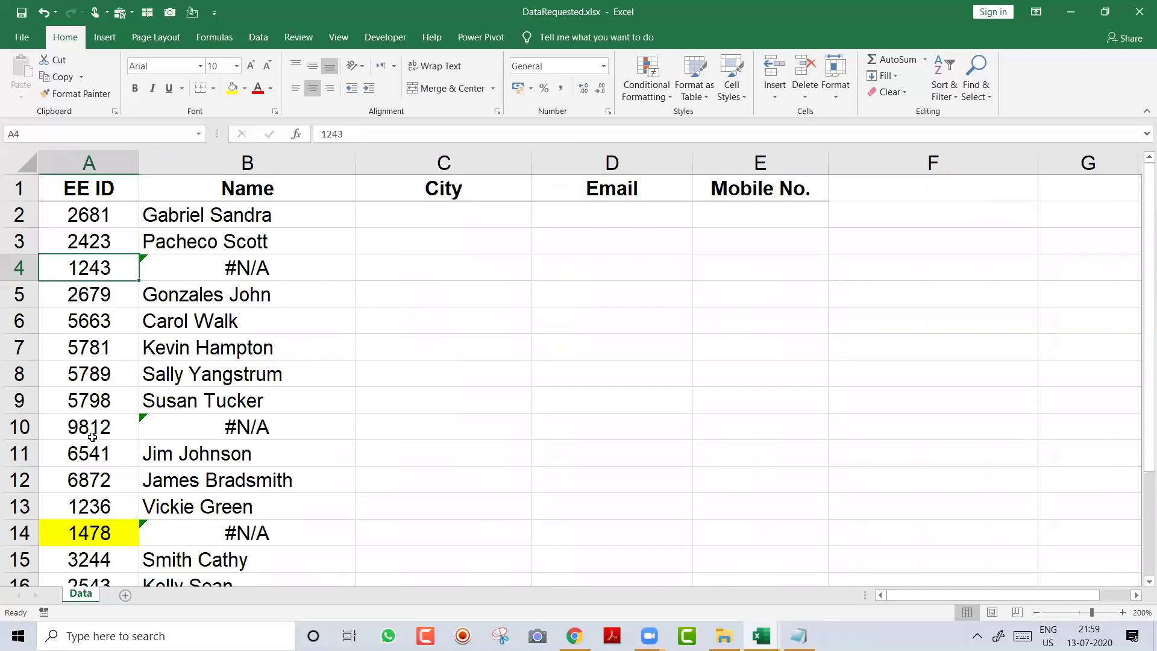
Step: Change MasterData's A27 from 124300 to 1243 and confirm B4 now shows the employee's name
{"action": "key", "text": "ctrl+Tab"}
{"action": "key", "text": "F2"}
{"action": "key", "text": "BackSpace"}
{"action": "key", "text": "BackSpace"}
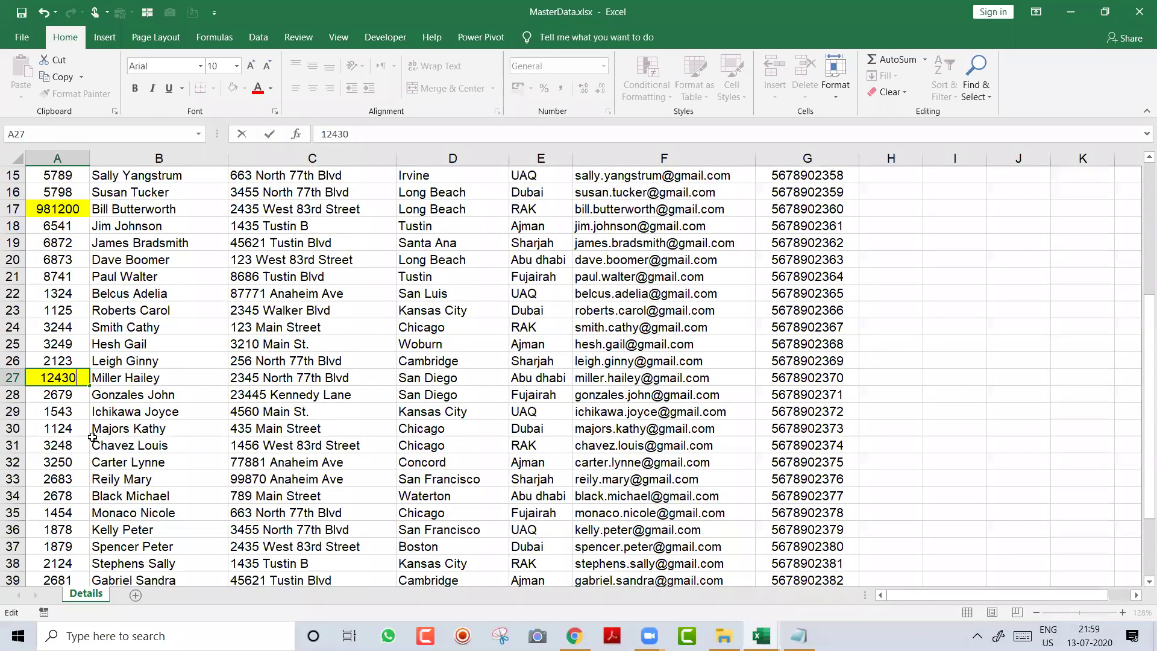
{"action": "key", "text": "Return"}
{"action": "key", "text": "Up"}
{"action": "key", "text": "Right"}
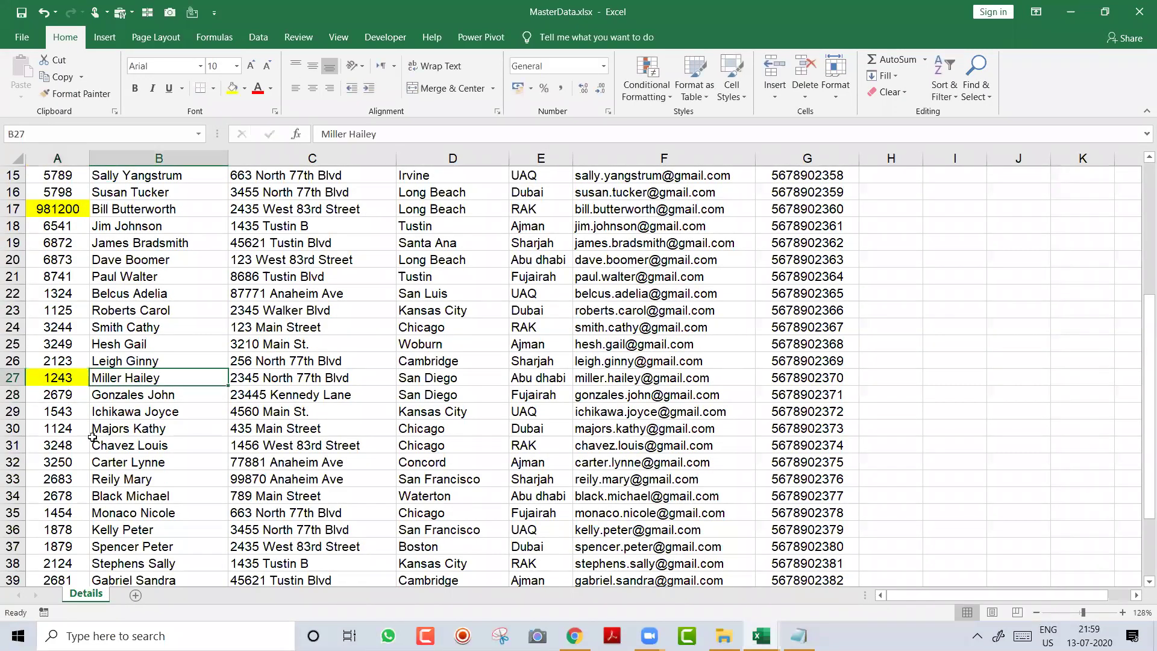
{"action": "key", "text": "ctrl+Tab"}
{"action": "key", "text": "Right"}
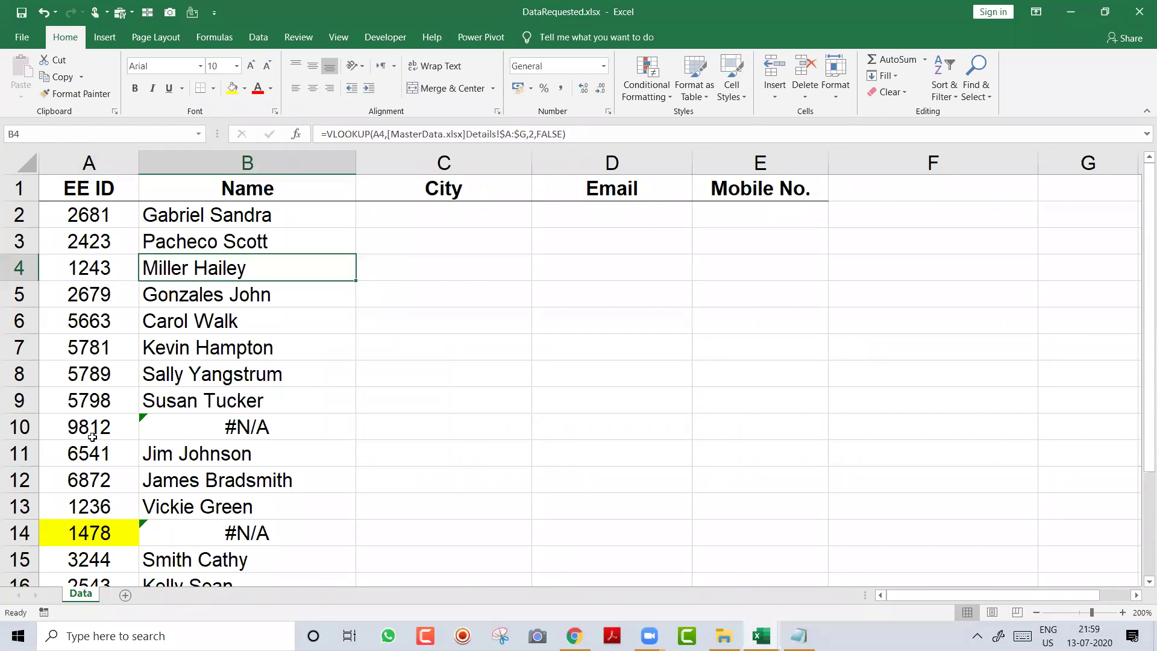
Step: Revert MasterData's ID to 124300, re-commit B2's formula, and narrow column B to the names
{"action": "key", "text": "ctrl+Tab"}
{"action": "key", "text": "Left"}
{"action": "key", "text": "ctrl+Tab"}
{"action": "key", "text": "Up"}
{"action": "key", "text": "Up"}
{"action": "key", "text": "F2"}
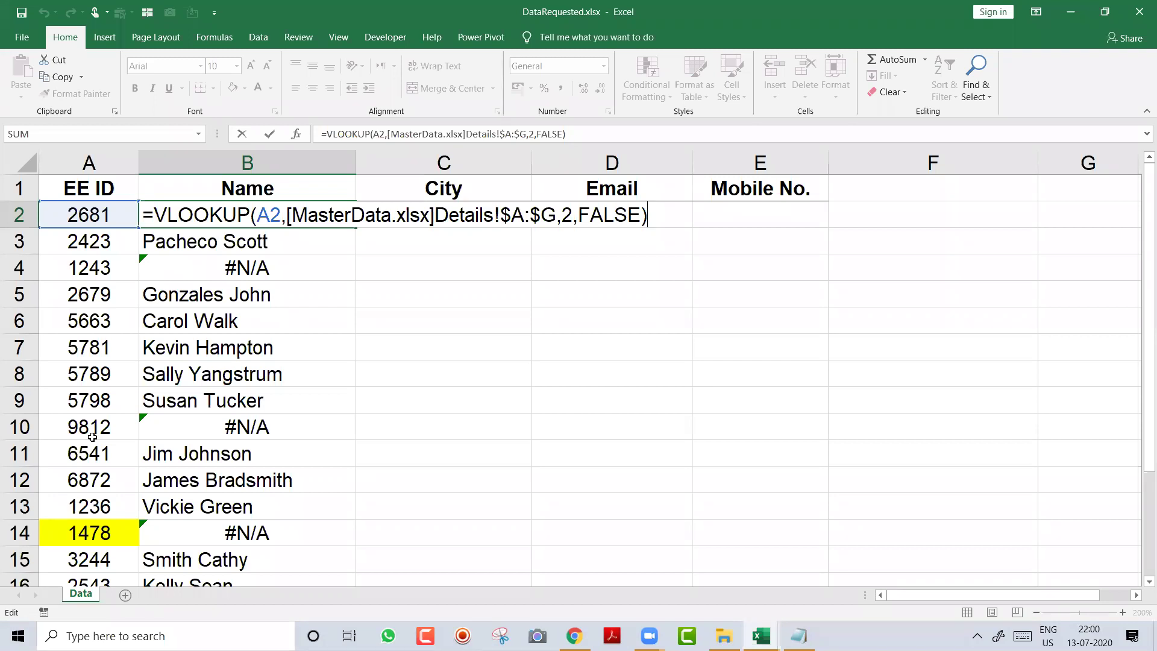
{"action": "key", "text": "ctrl+Return"}
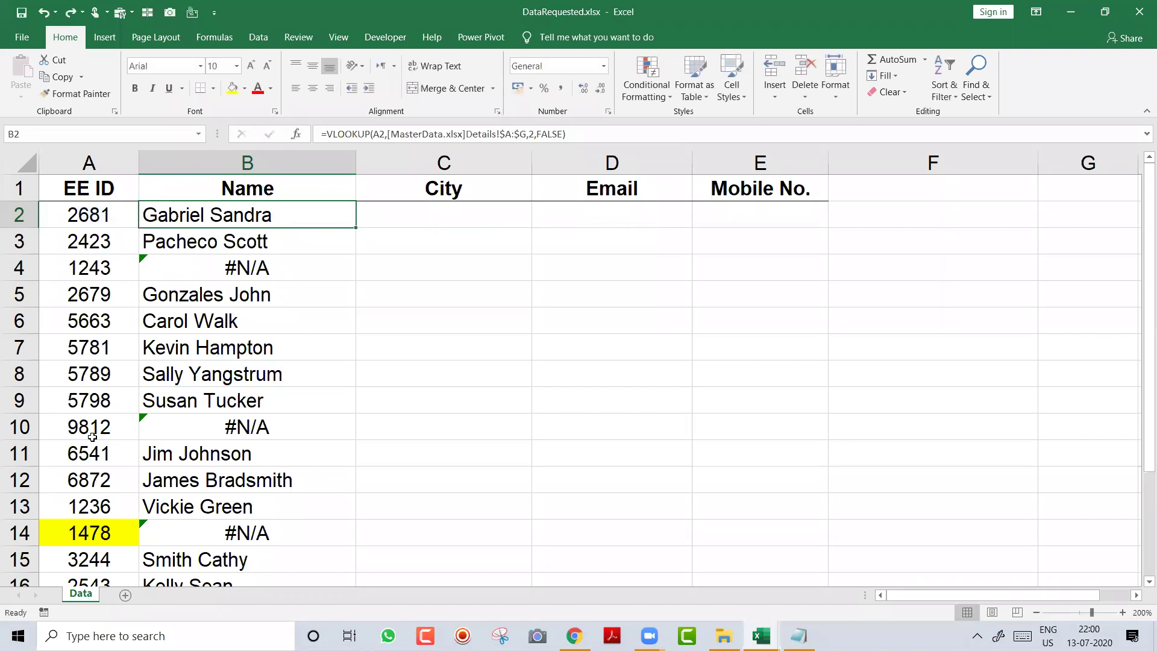
{"action": "left_click_drag", "start_coordinate": [356, 163], "coordinate": [305, 163]}
{"action": "left_click", "coordinate": [419, 221]}
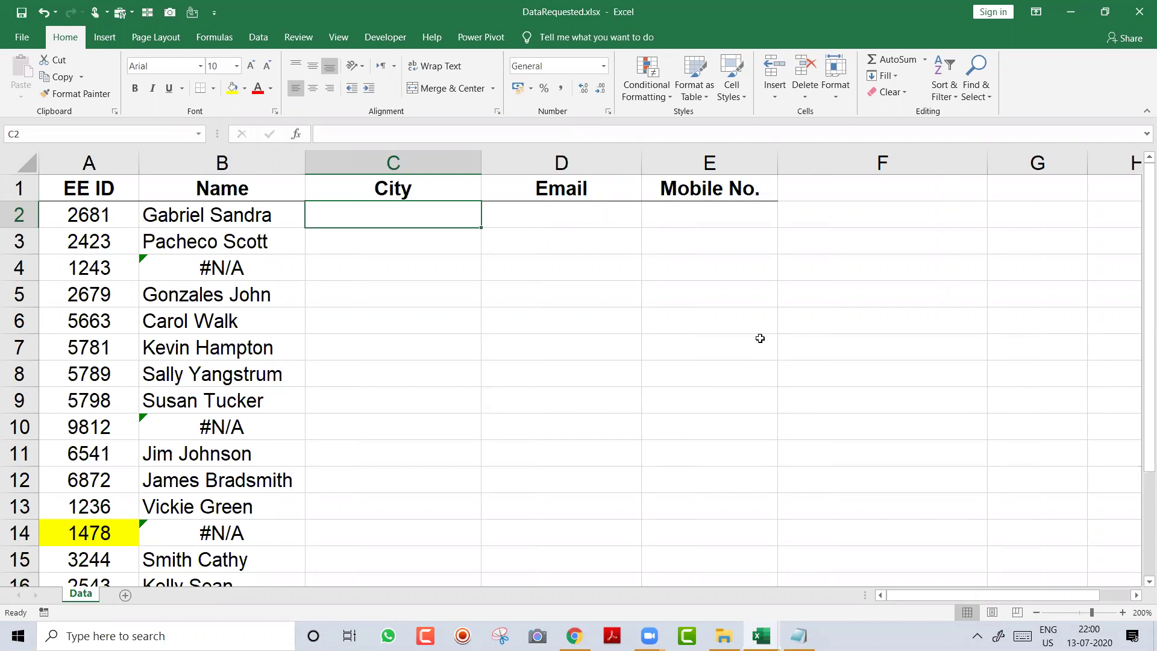
Step: Start =VLOOKUP(A2, in C2 and bring up MasterData to pick the table
{"action": "type", "text": "="}
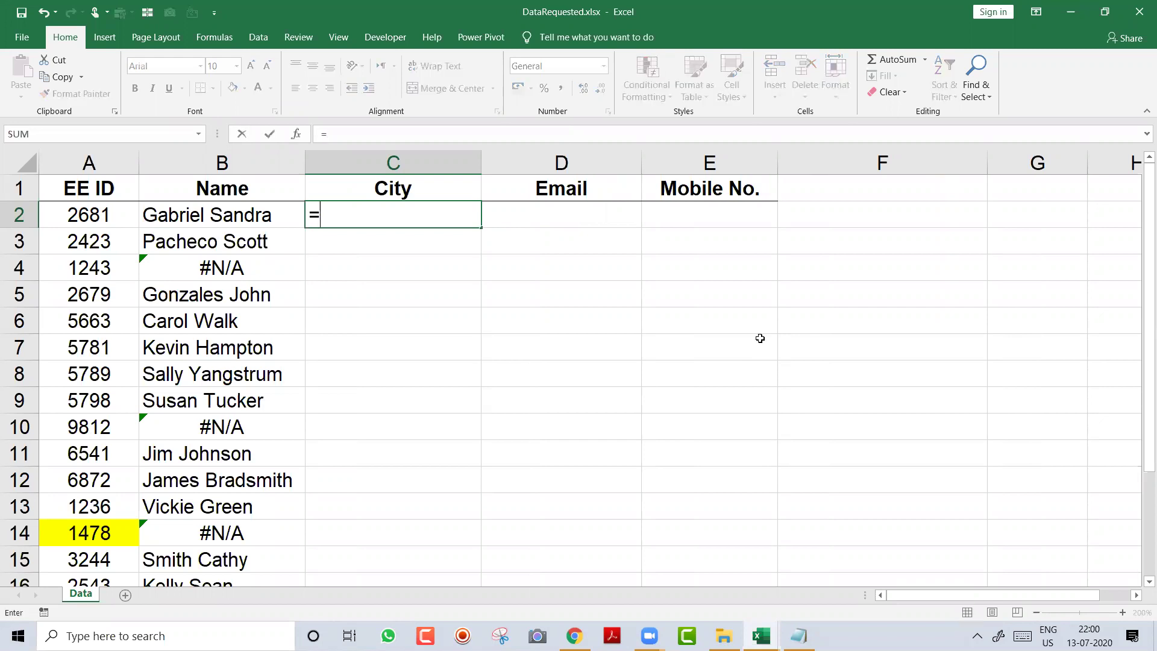
{"action": "type", "text": "vl"}
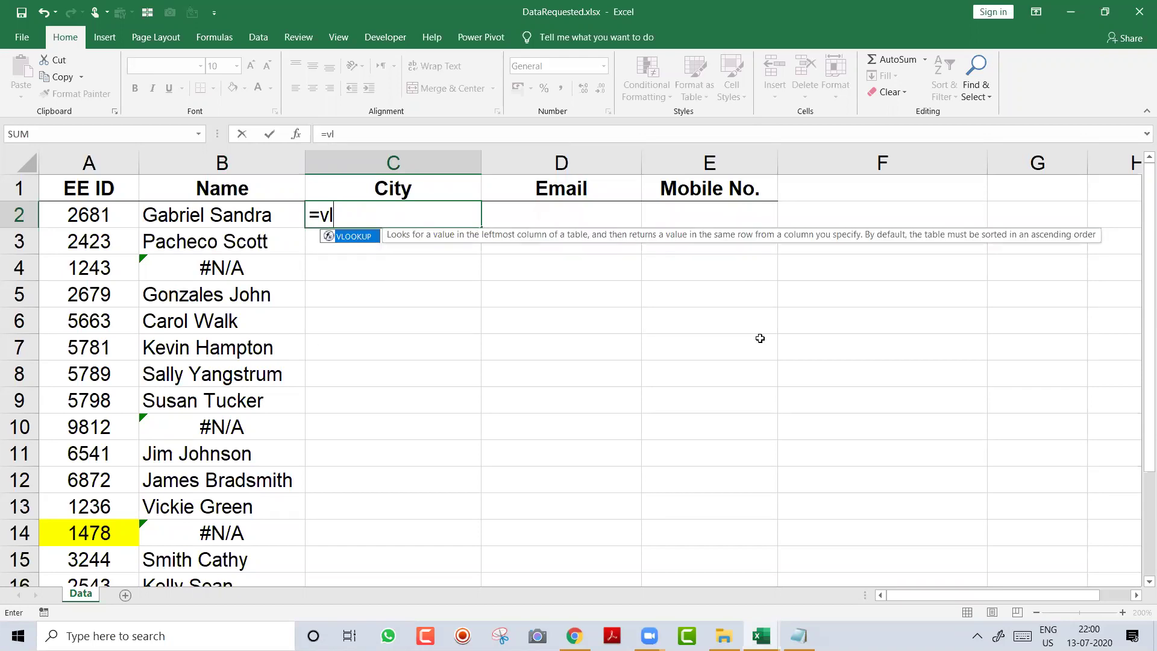
{"action": "key", "text": "Tab"}
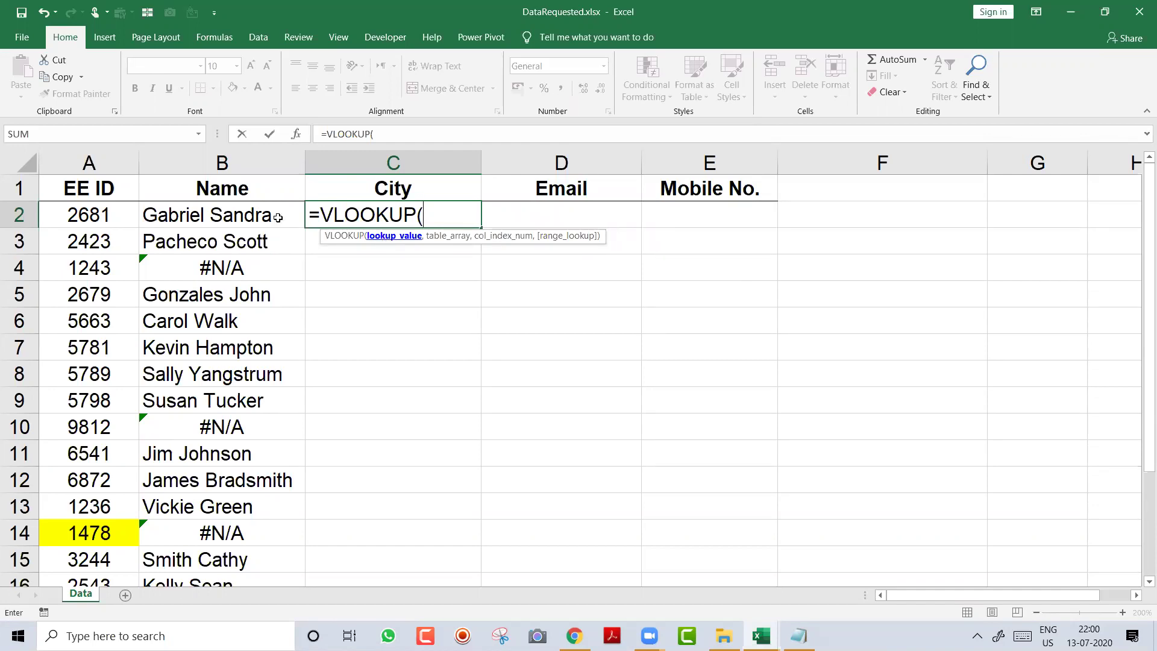
{"action": "left_click", "coordinate": [106, 213]}
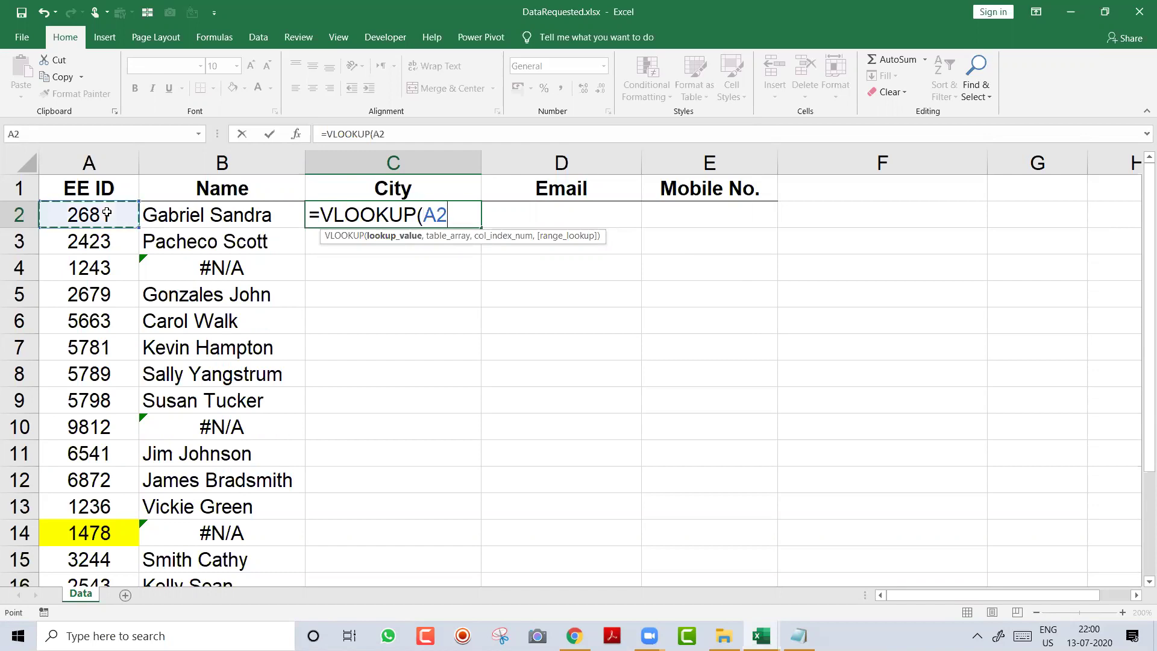
{"action": "type", "text": ","}
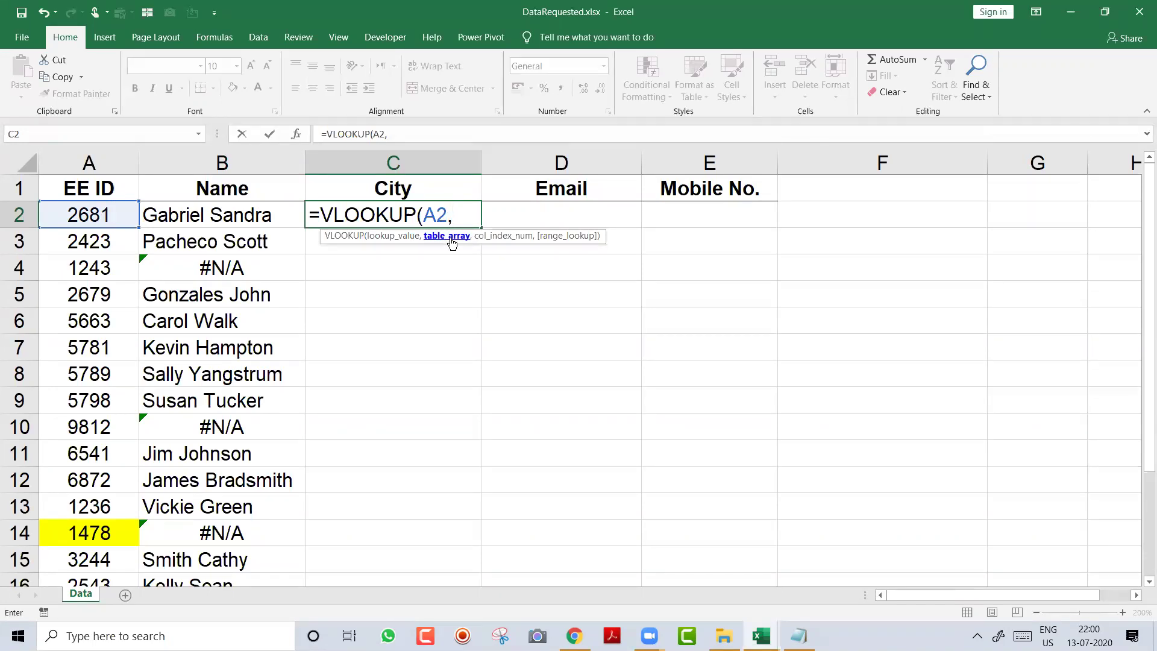
{"action": "key", "text": "ctrl+Tab"}
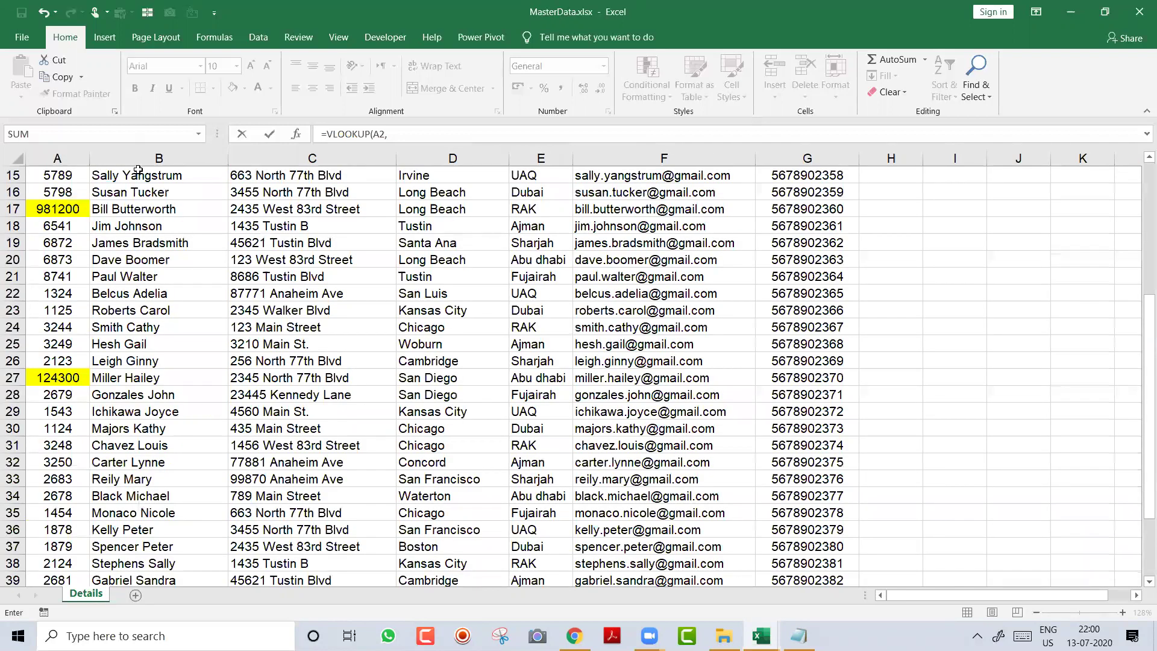
Step: Complete C2 as =VLOOKUP(A2,[MasterData.xlsx]Details!$A:$G,5,0) using Details columns A to G
{"action": "left_click_drag", "start_coordinate": [62, 154], "coordinate": [801, 143]}
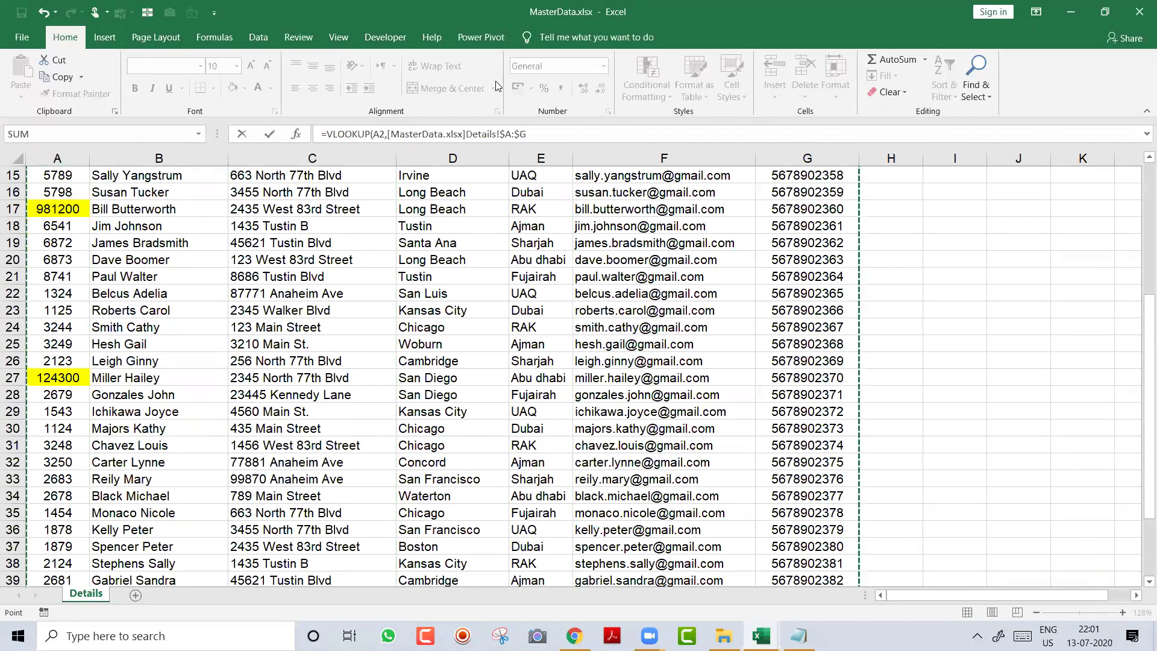
{"action": "left_click", "coordinate": [546, 140]}
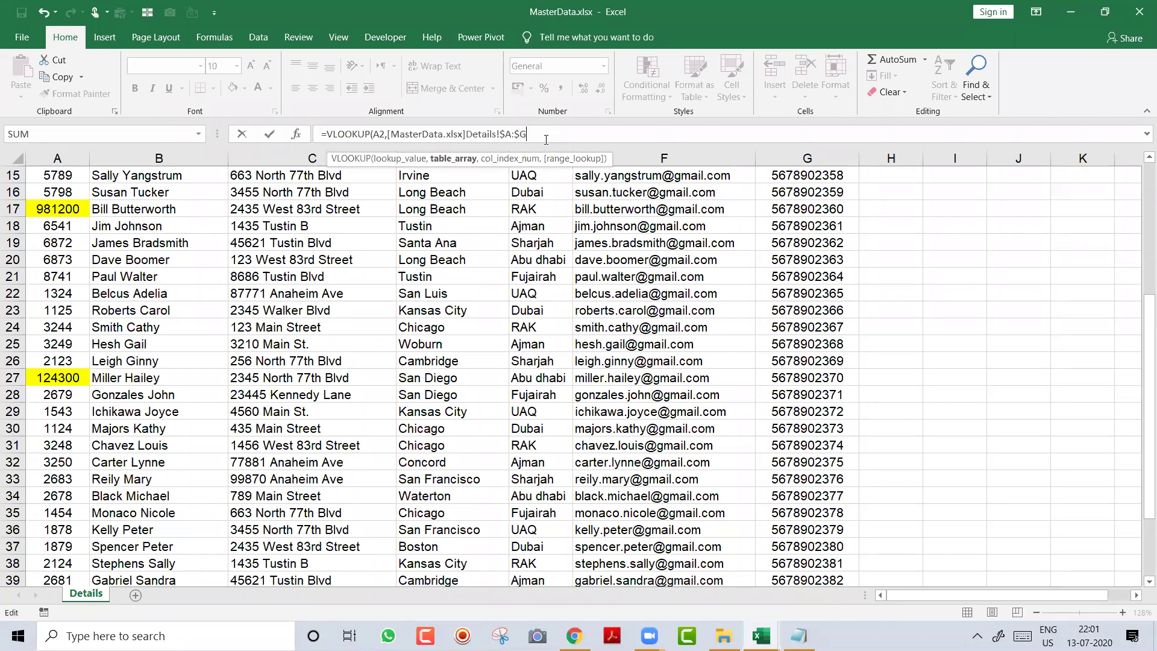
{"action": "type", "text": ","}
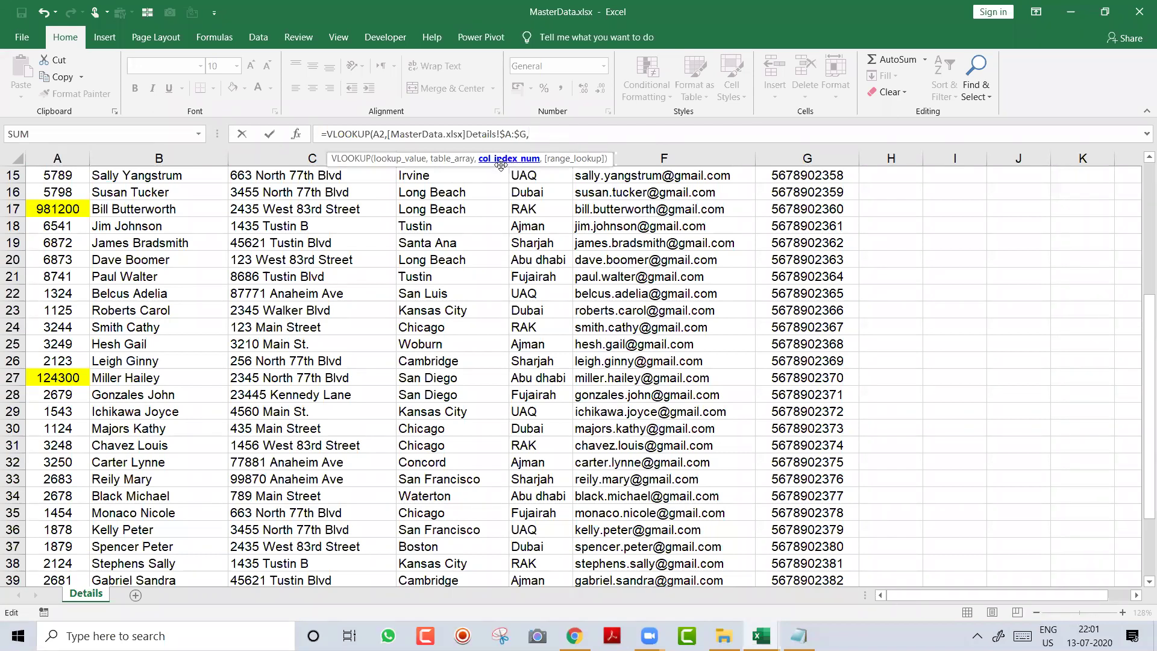
{"action": "left_click_drag", "start_coordinate": [1140, 330], "coordinate": [1139, 193]}
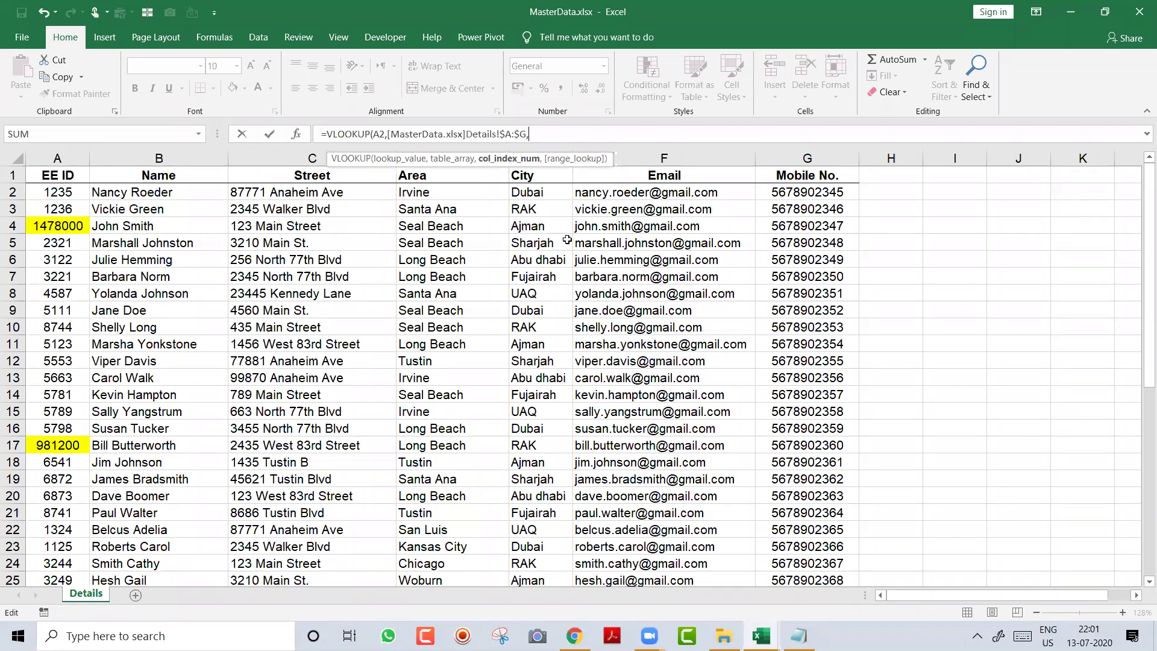
{"action": "type", "text": "5"}
{"action": "type", "text": ","}
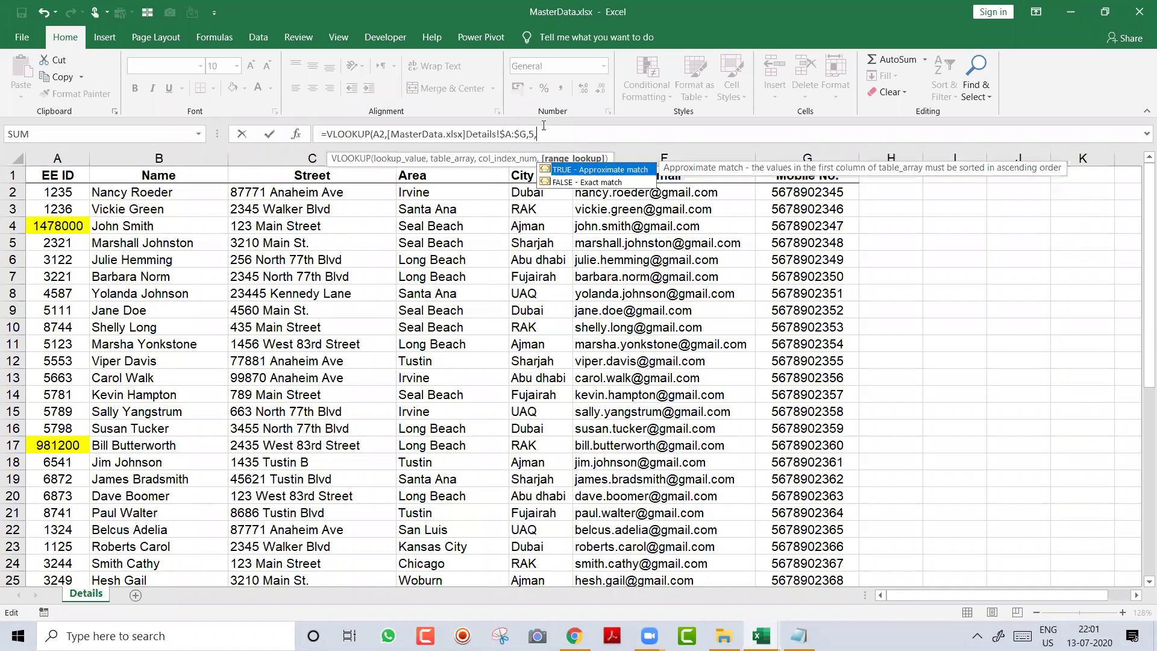
{"action": "type", "text": "0"}
{"action": "key", "text": "BackSpace"}
{"action": "type", "text": "0)"}
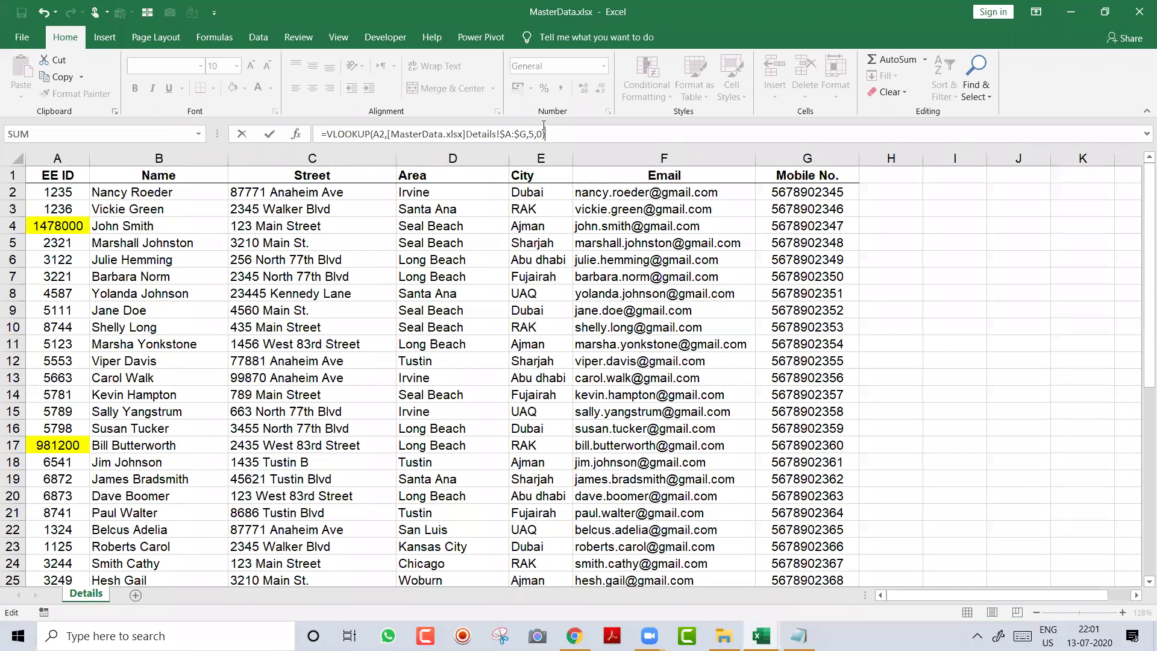
{"action": "key", "text": "Return"}
Step: Fill the City formula down to row 20, showing Ajman, Sharjah and #N/A
{"action": "left_click", "coordinate": [438, 215]}
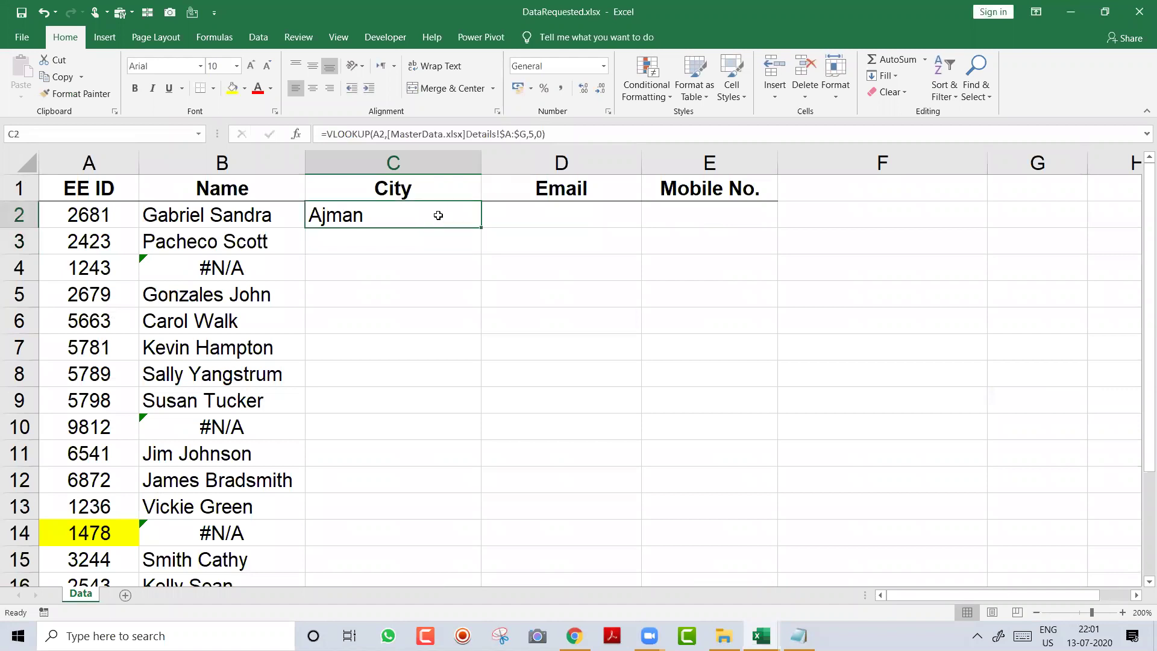
{"action": "double_click", "coordinate": [480, 227]}
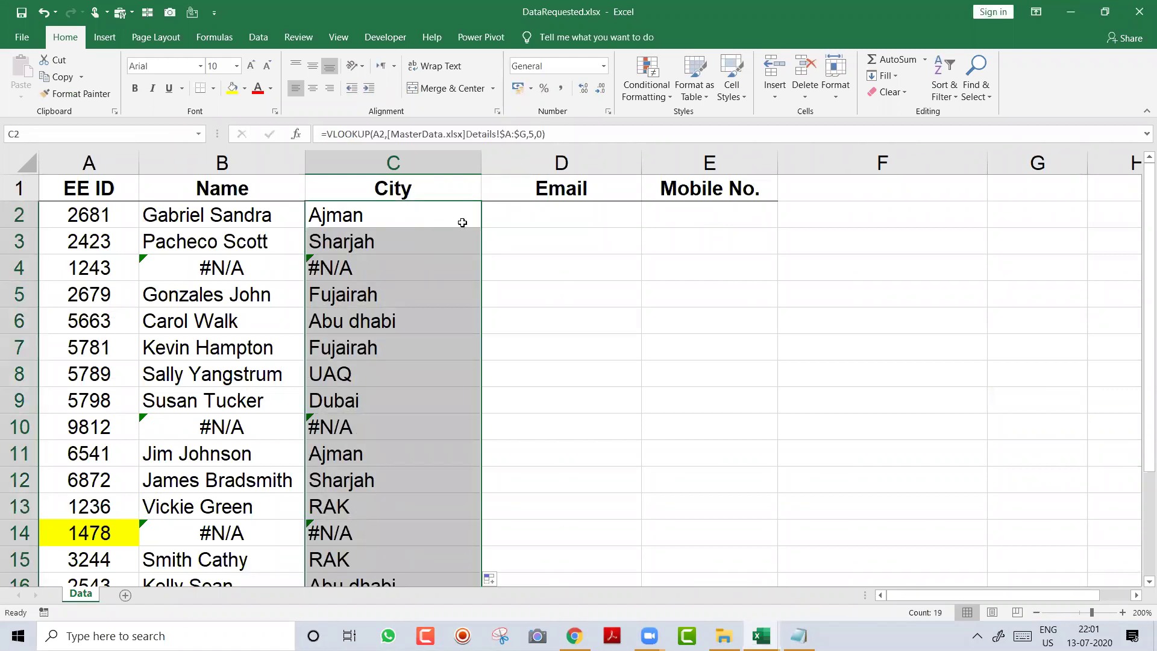
{"action": "left_click", "coordinate": [442, 216]}
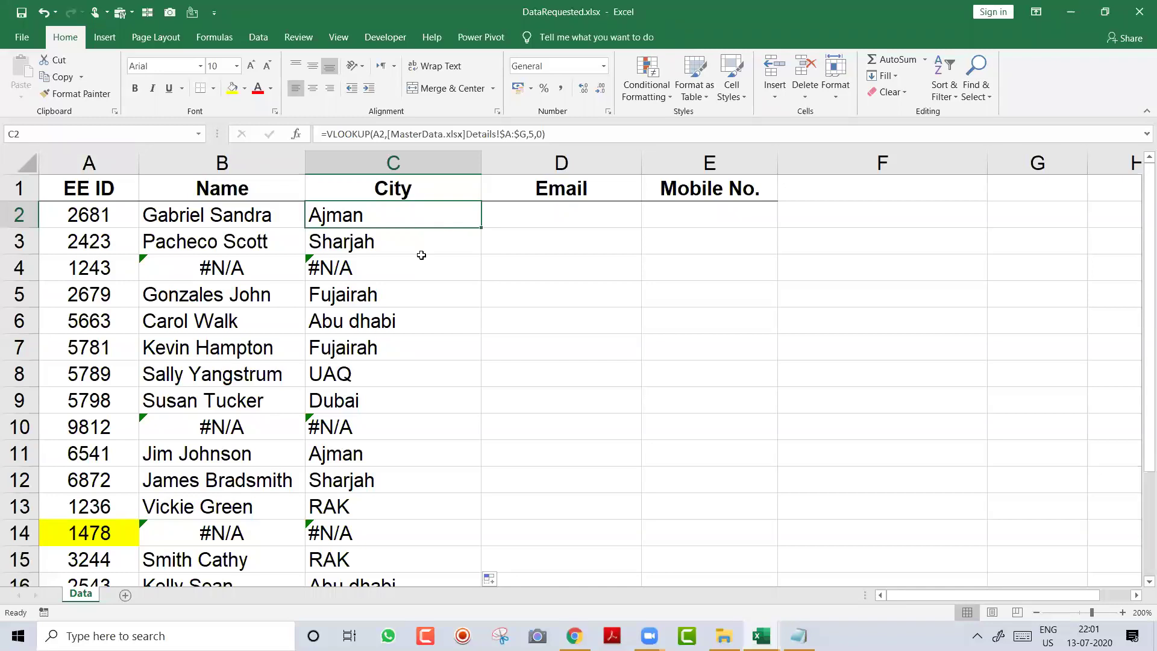
Step: Widen the Email and Mobile No. columns and left-align cell D2
{"action": "left_click", "coordinate": [524, 219]}
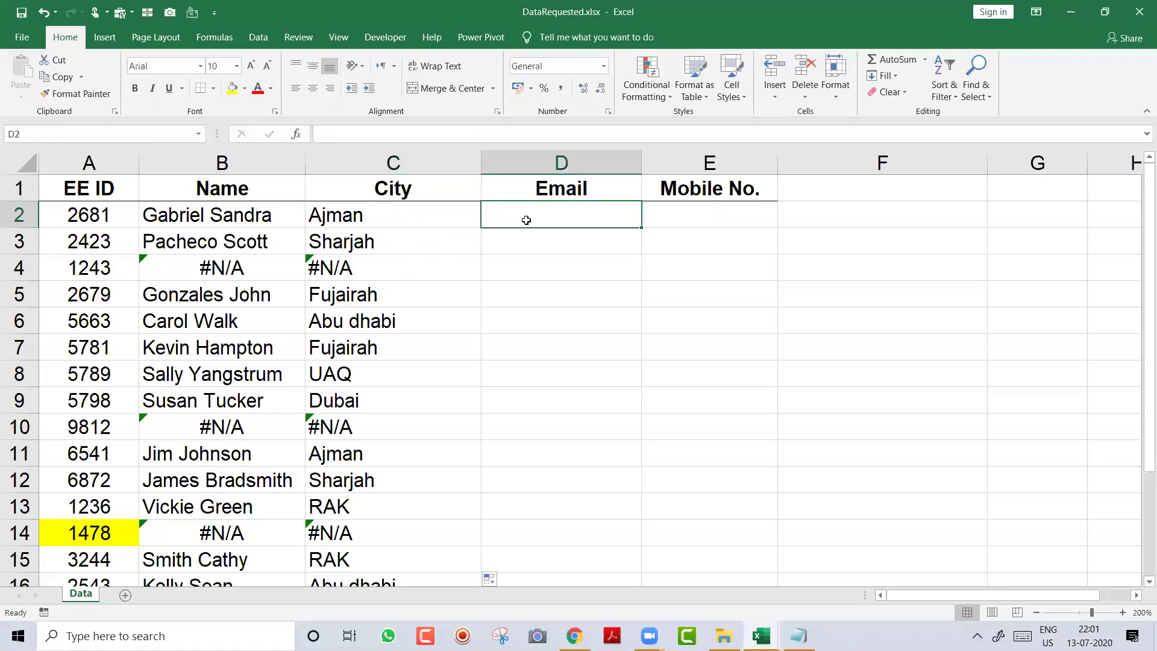
{"action": "left_click_drag", "start_coordinate": [641, 167], "coordinate": [653, 163]}
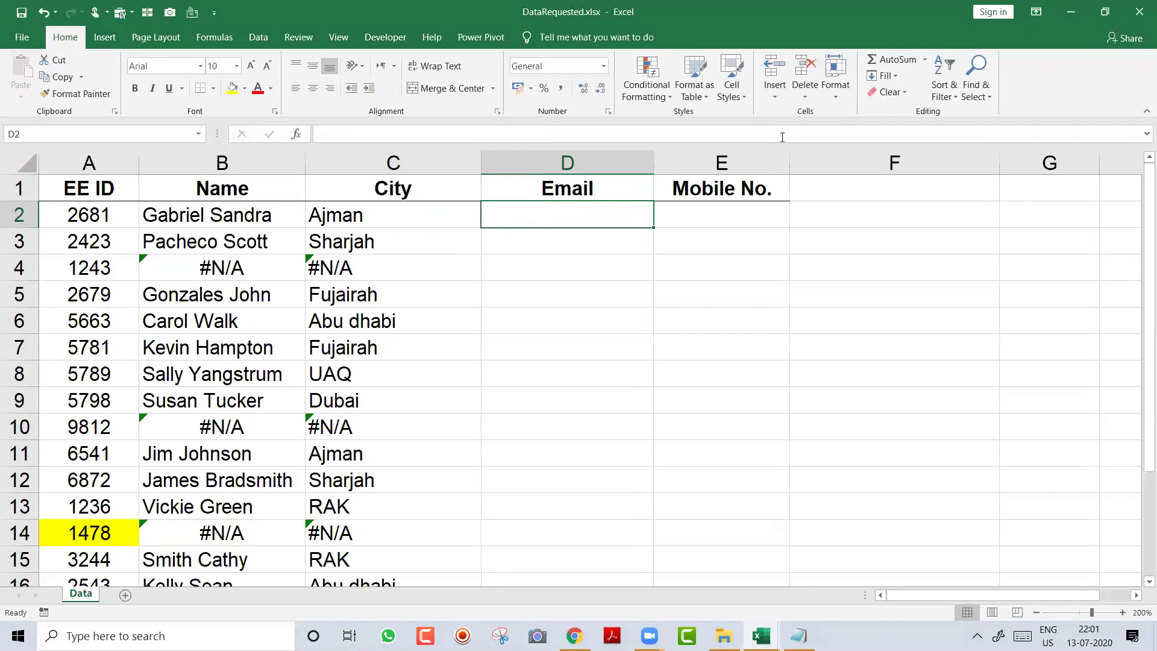
{"action": "left_click_drag", "start_coordinate": [789, 159], "coordinate": [812, 177]}
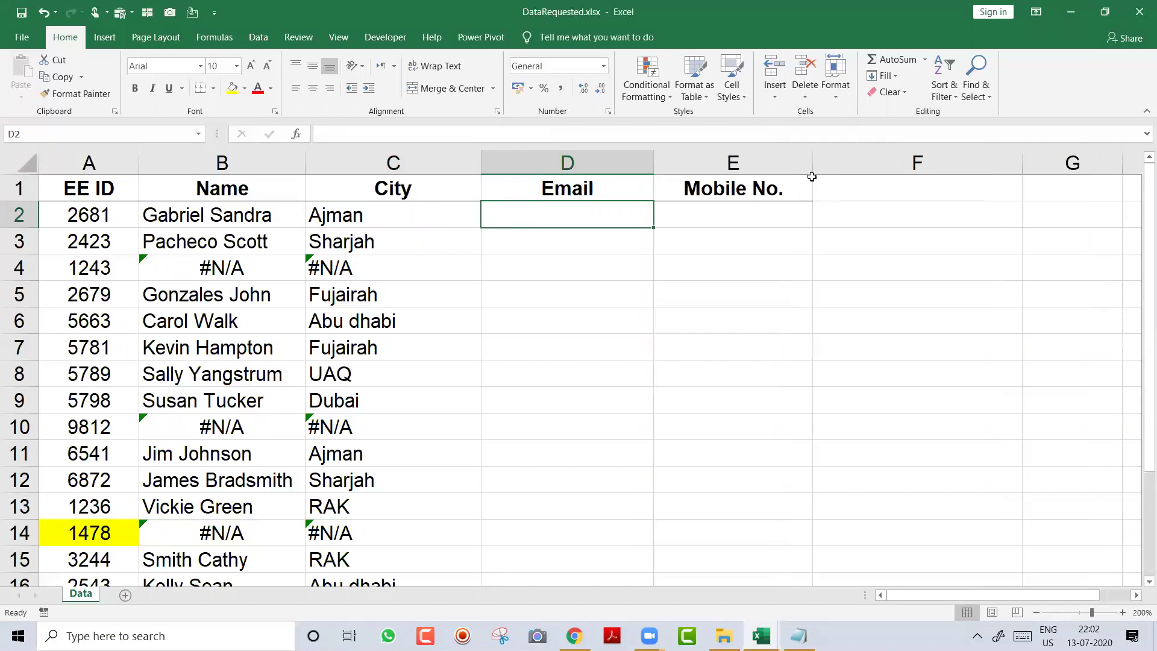
{"action": "left_click", "coordinate": [593, 310]}
{"action": "left_click", "coordinate": [575, 214]}
{"action": "left_click", "coordinate": [296, 88]}
Step: Enter =VLOOKUP(A2,[MasterData.xlsx]Details!$A:$G,6,0) in D2 for the email
{"action": "type", "text": "=vlookup("}
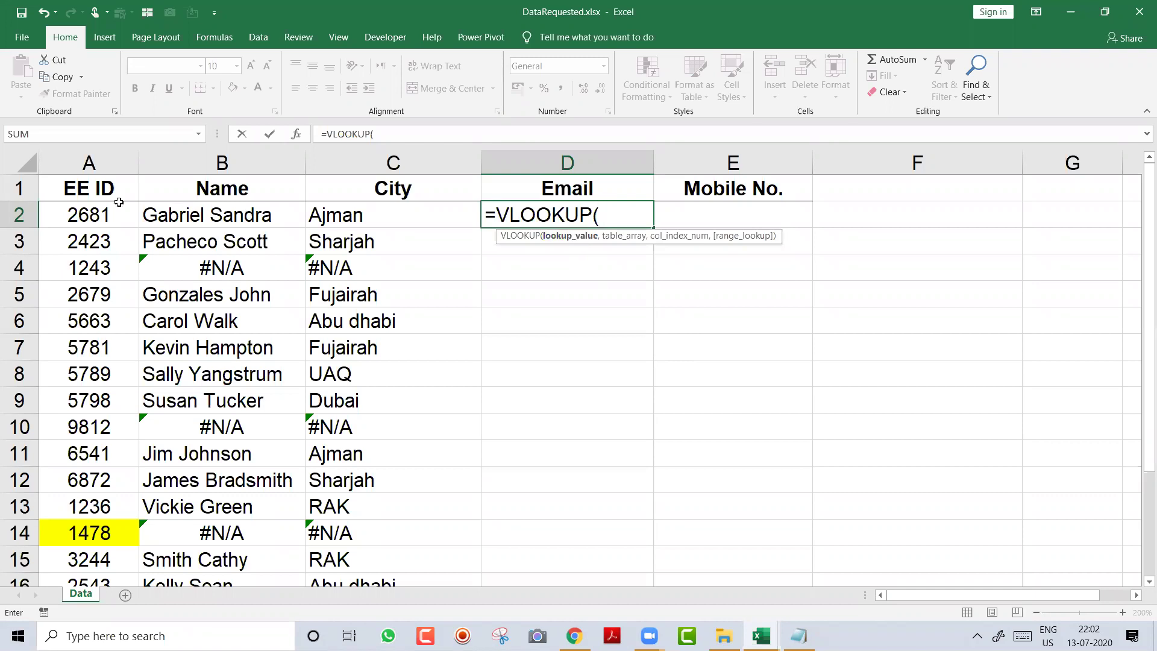
{"action": "left_click", "coordinate": [99, 210]}
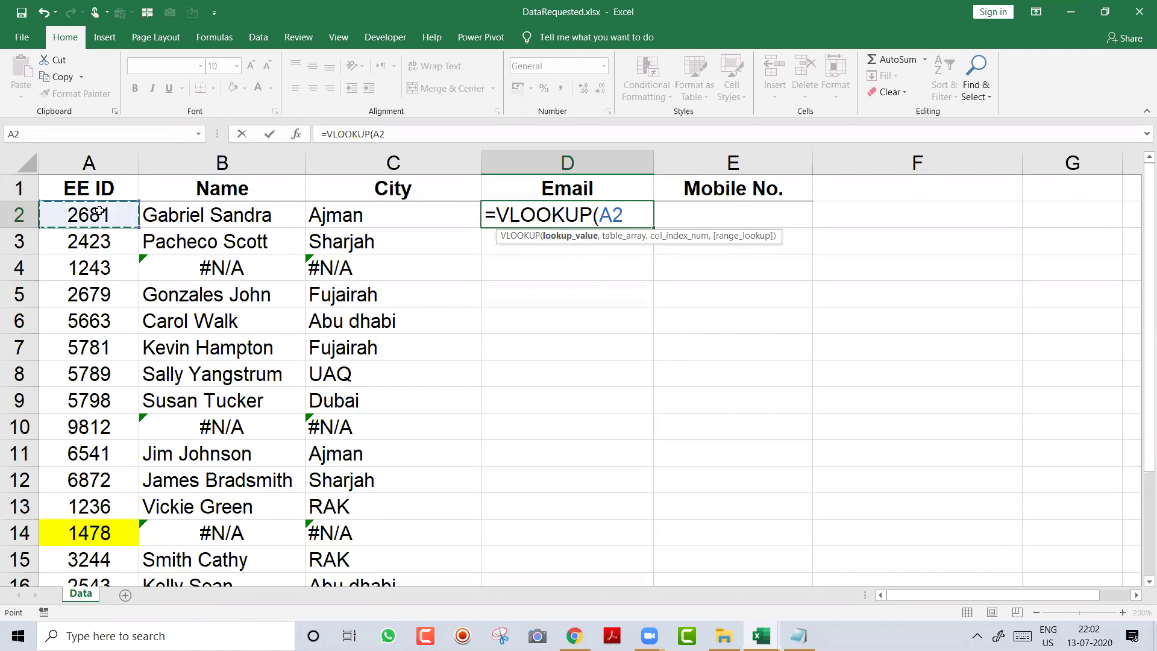
{"action": "type", "text": ","}
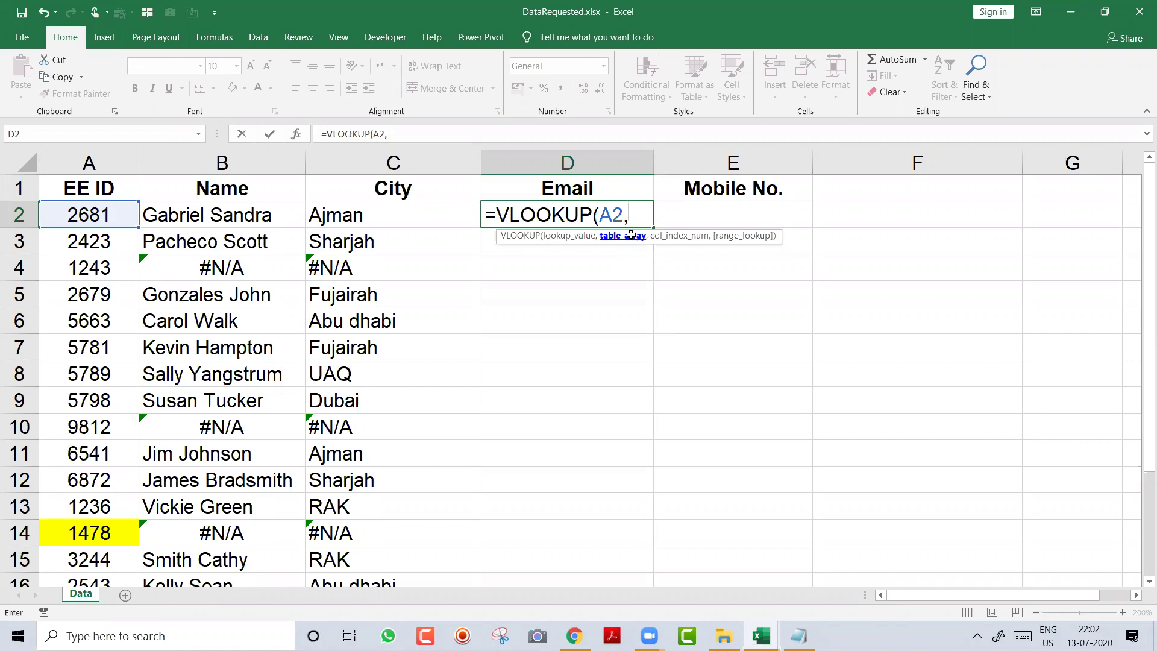
{"action": "key", "text": "ctrl+Tab"}
{"action": "key", "text": "ctrl+space"}
{"action": "key", "text": "shift+Right"}
{"action": "key", "text": "shift+Right"}
{"action": "key", "text": "shift+Right"}
{"action": "key", "text": "shift+Right"}
{"action": "key", "text": "shift+Right"}
{"action": "key", "text": "shift+Right"}
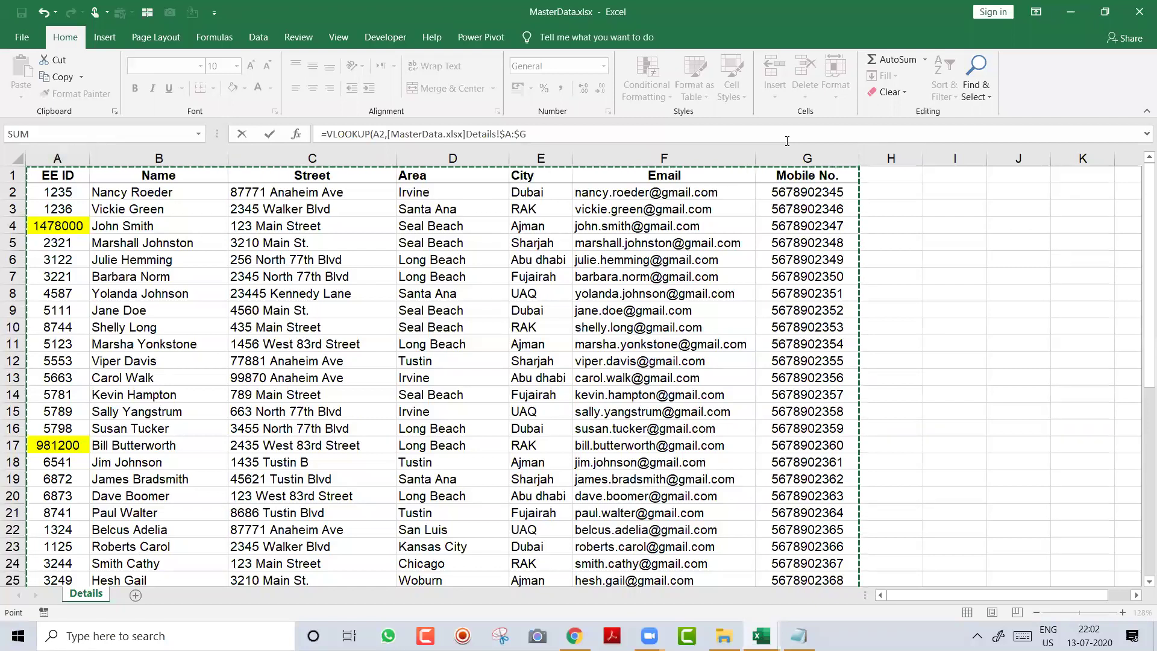
{"action": "left_click", "coordinate": [554, 134]}
{"action": "type", "text": ","}
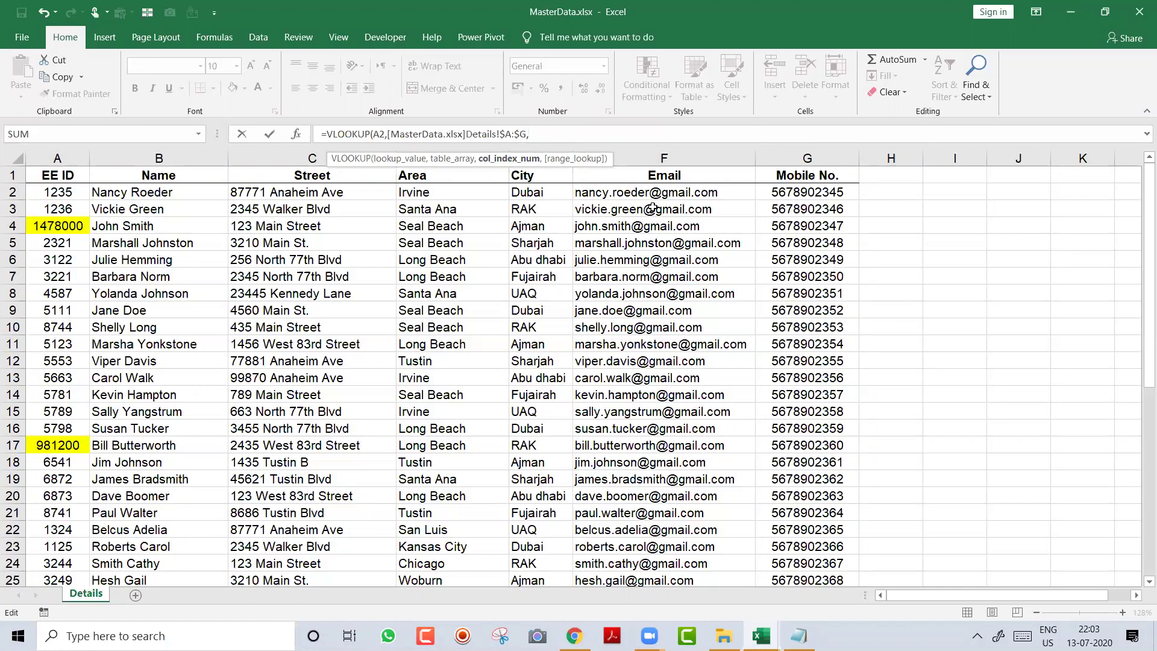
{"action": "type", "text": "6,0"}
{"action": "key", "text": "Return"}
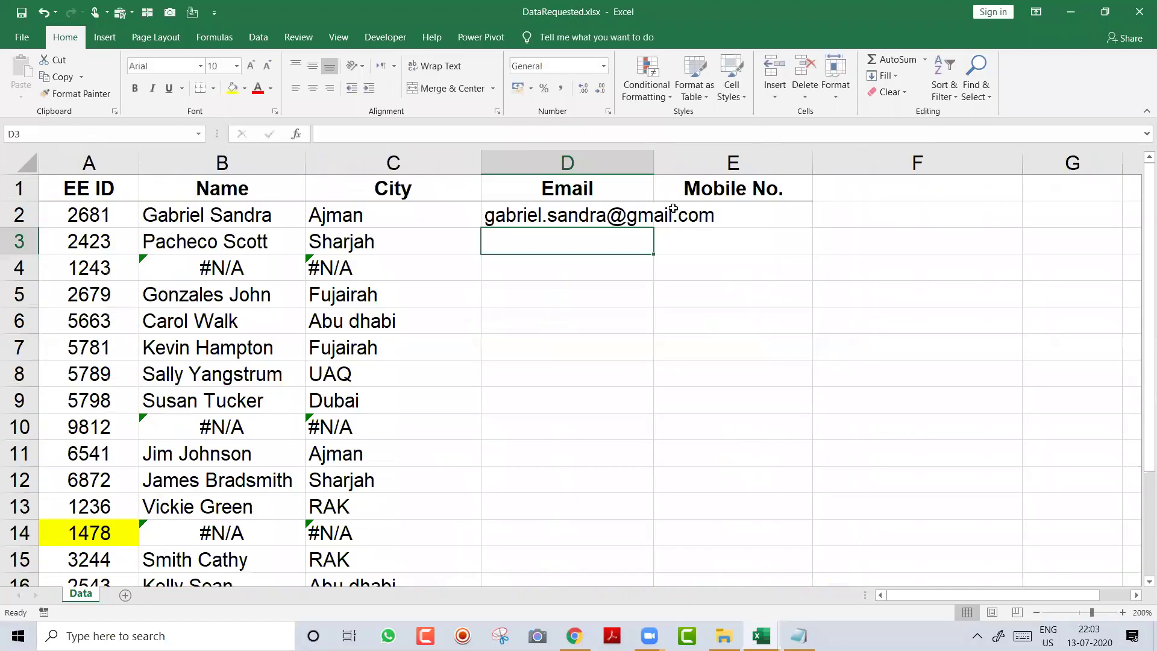
Step: Copy the email formula down column D and autofit the column width
{"action": "left_click", "coordinate": [629, 211]}
{"action": "double_click", "coordinate": [654, 228]}
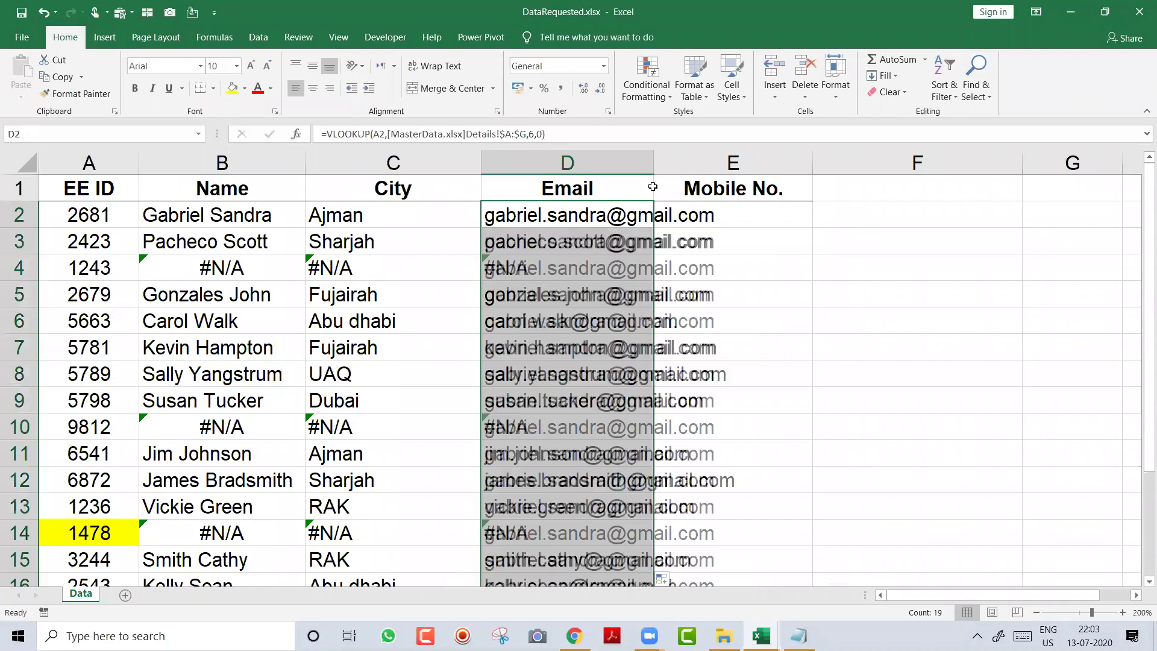
{"action": "double_click", "coordinate": [653, 164]}
Step: Narrow the Email, City and Name columns, then widen Email to fit the addresses
{"action": "left_click", "coordinate": [786, 198]}
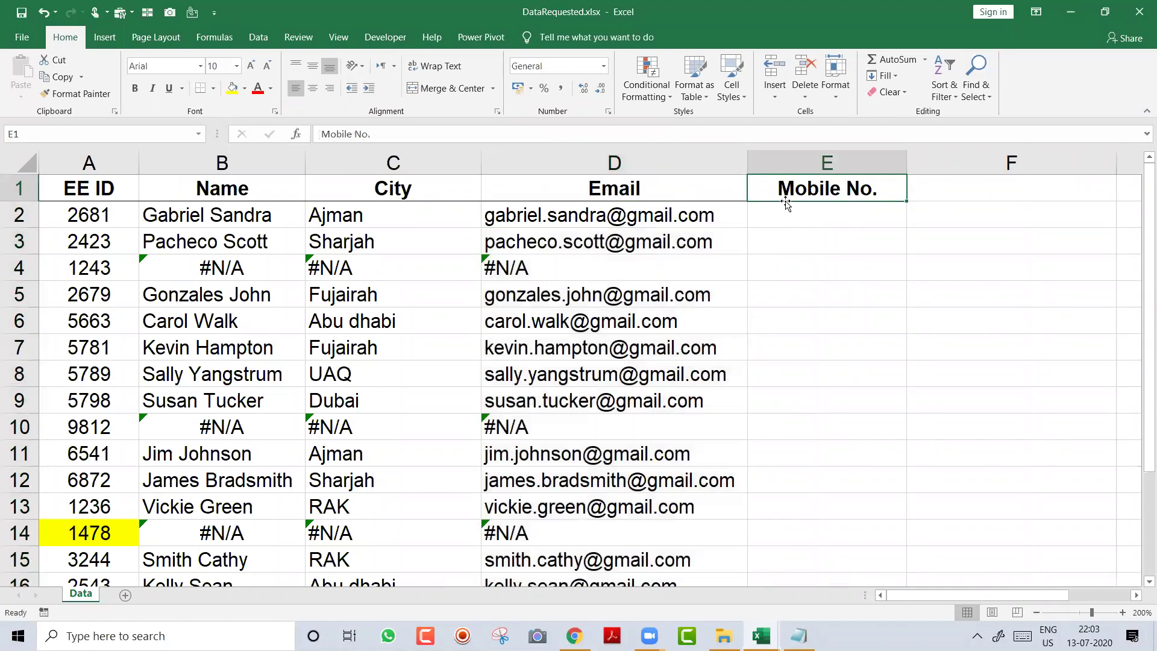
{"action": "left_click", "coordinate": [783, 211]}
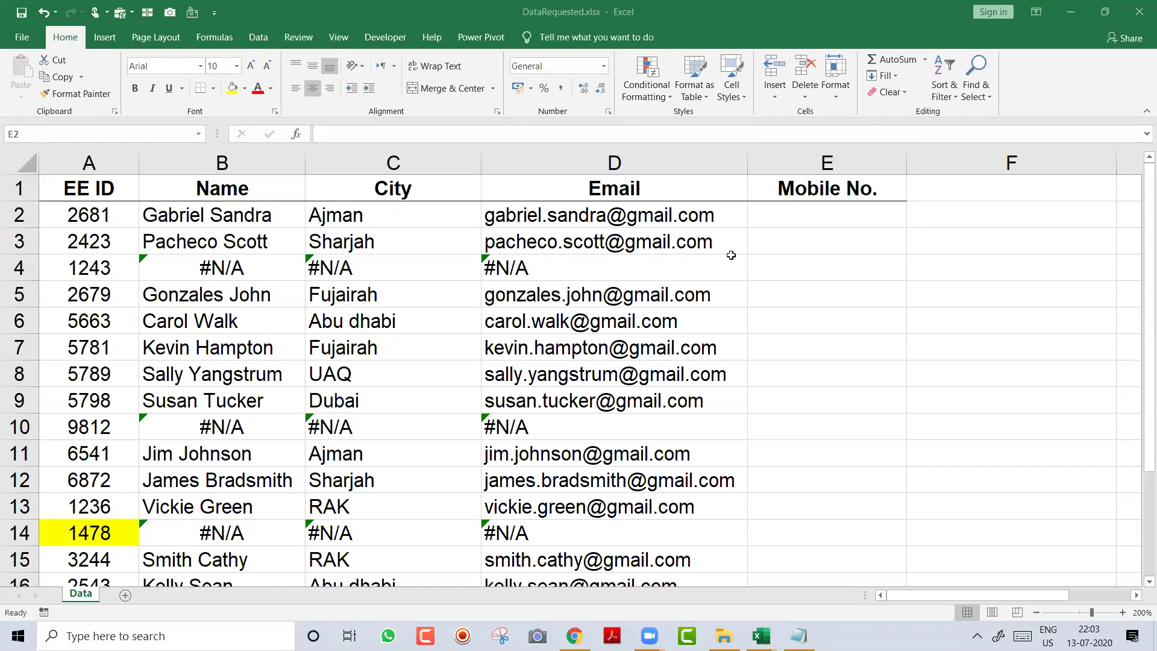
{"action": "left_click", "coordinate": [759, 224]}
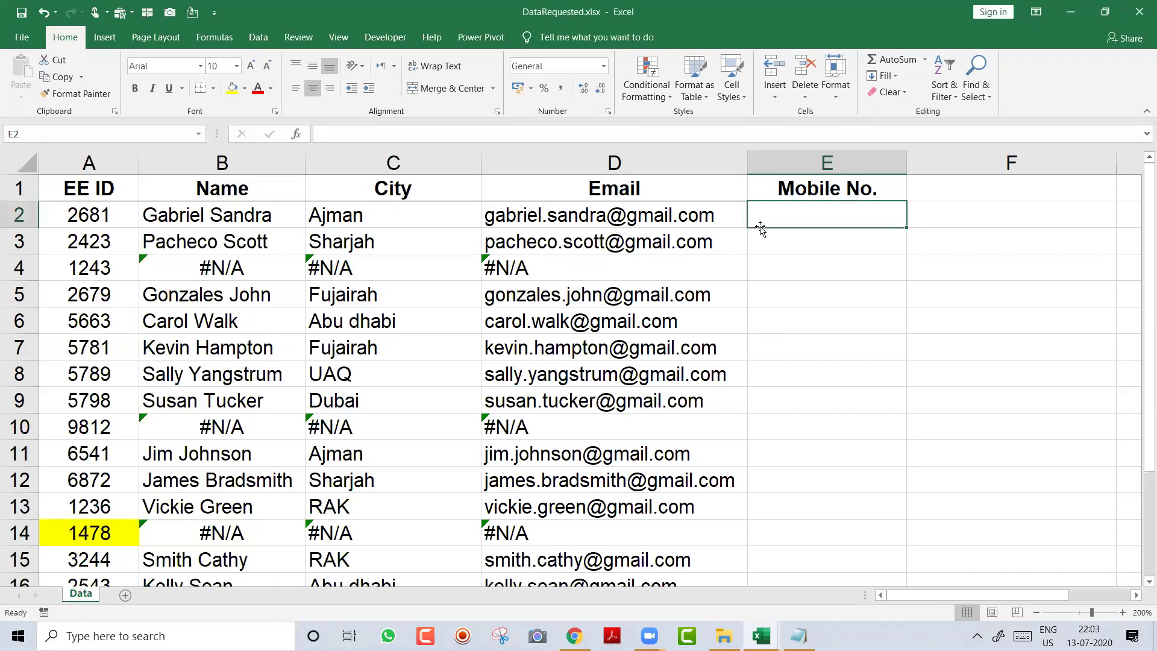
{"action": "left_click_drag", "start_coordinate": [740, 156], "coordinate": [679, 158]}
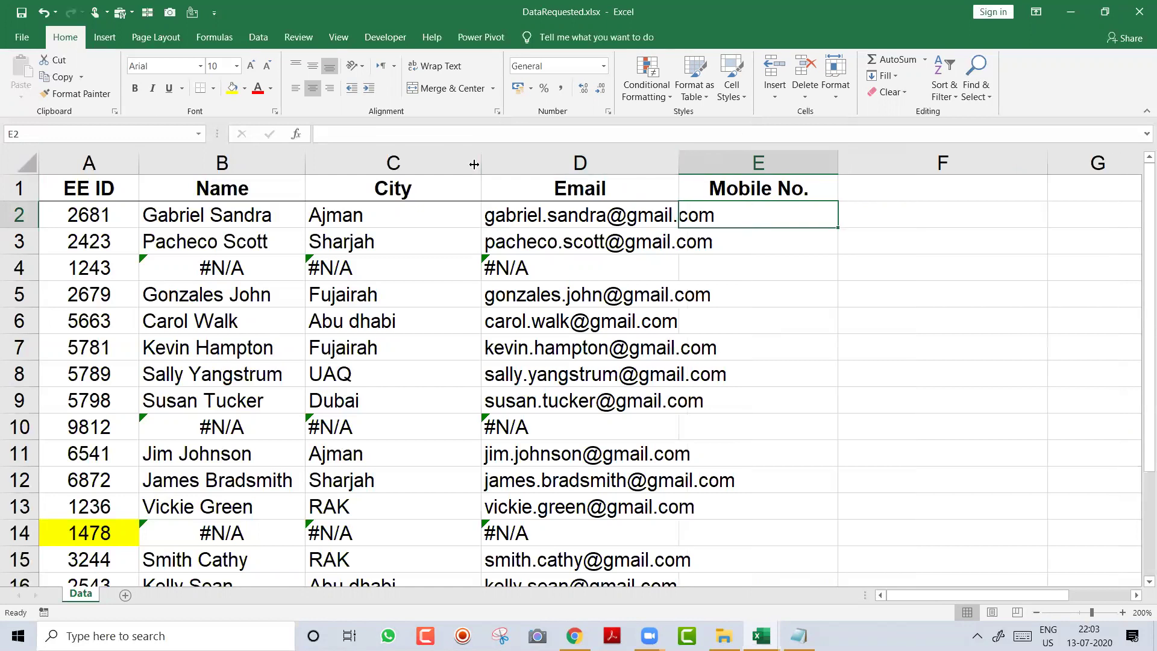
{"action": "left_click_drag", "start_coordinate": [476, 163], "coordinate": [403, 158]}
{"action": "left_click_drag", "start_coordinate": [305, 158], "coordinate": [268, 158]}
{"action": "left_click_drag", "start_coordinate": [565, 162], "coordinate": [630, 182]}
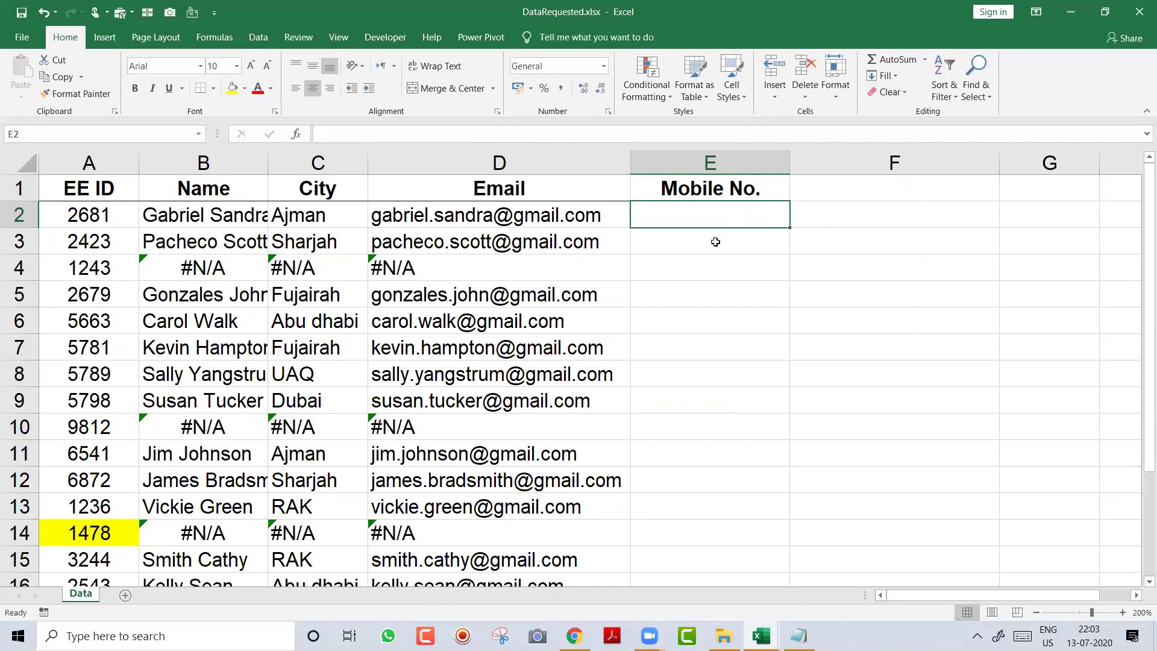
Step: Clear the stray entry in E2 and left-align the cell
{"action": "type", "text": "="}
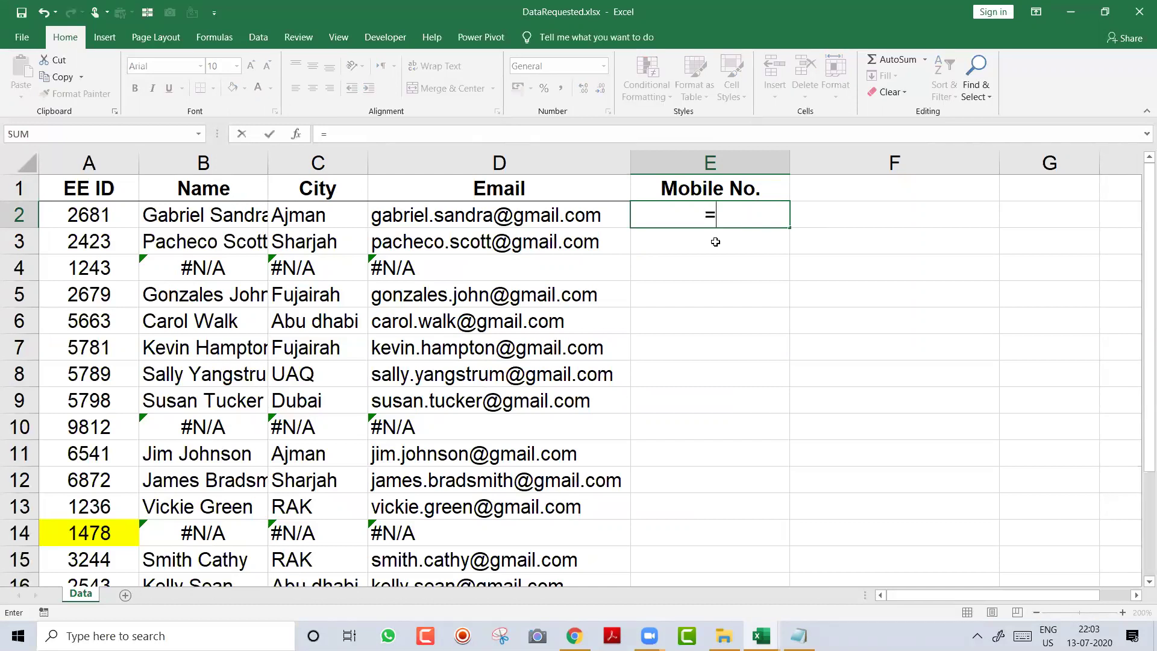
{"action": "key", "text": "Escape"}
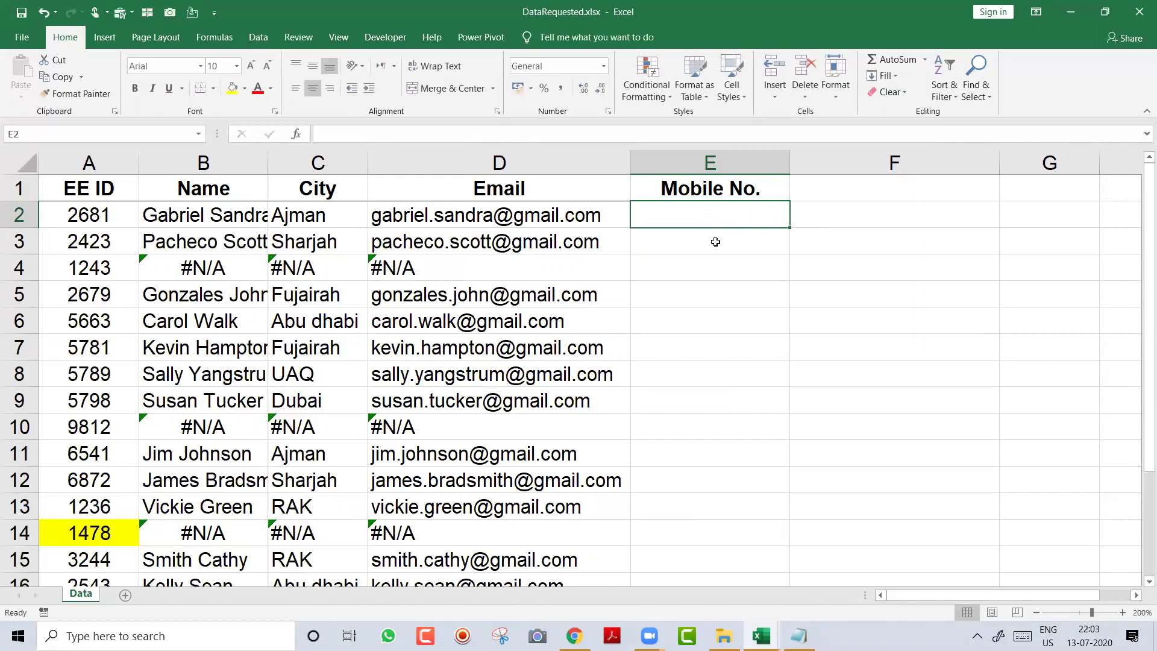
{"action": "key", "text": "alt+h"}
{"action": "type", "text": "al"}
{"action": "type", "text": "="}
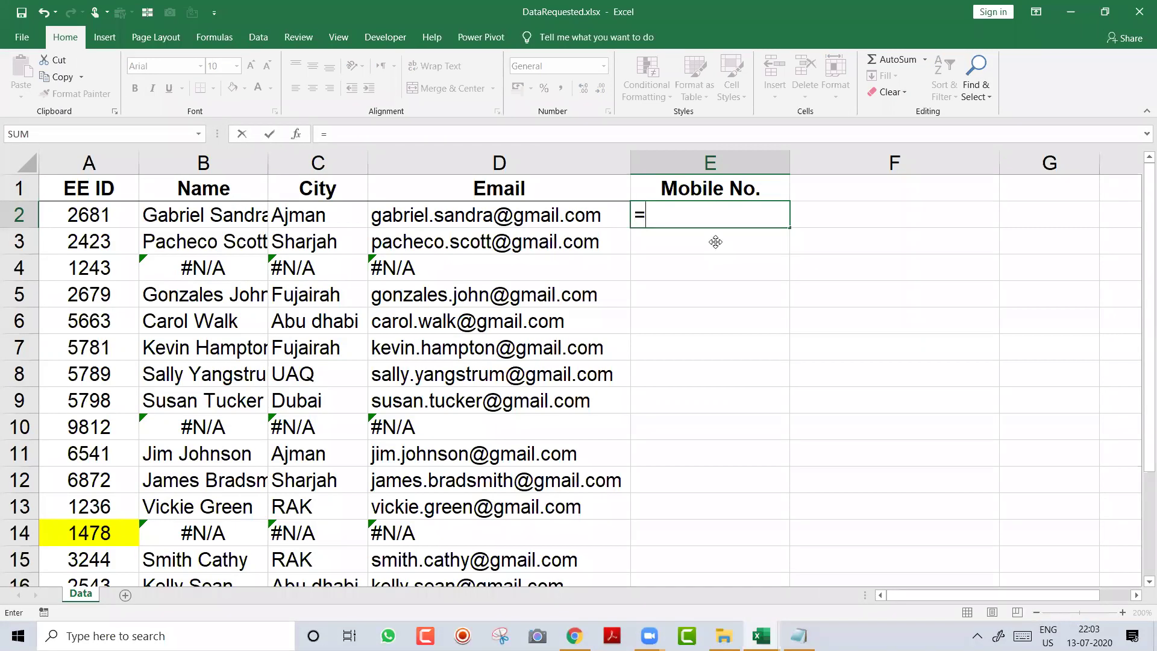
Step: Build =VLOOKUP(A2,[MasterData.xlsx]Details!$A:$G, in E2 using Details columns A to G
{"action": "type", "text": "vl"}
{"action": "key", "text": "Tab"}
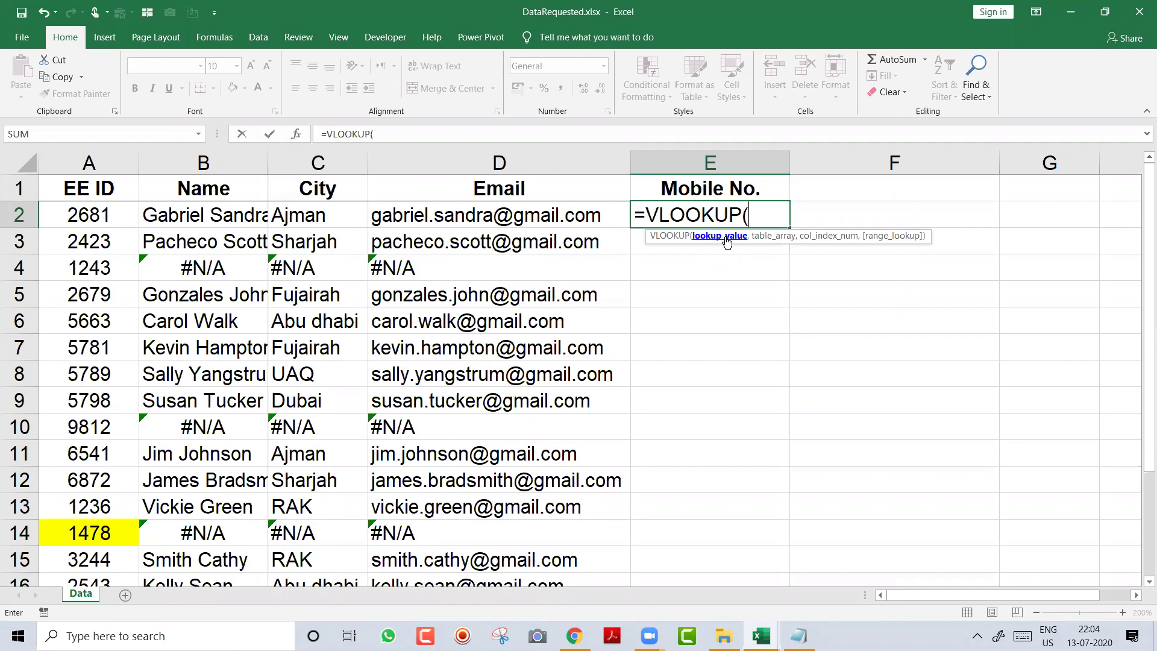
{"action": "left_click", "coordinate": [95, 222]}
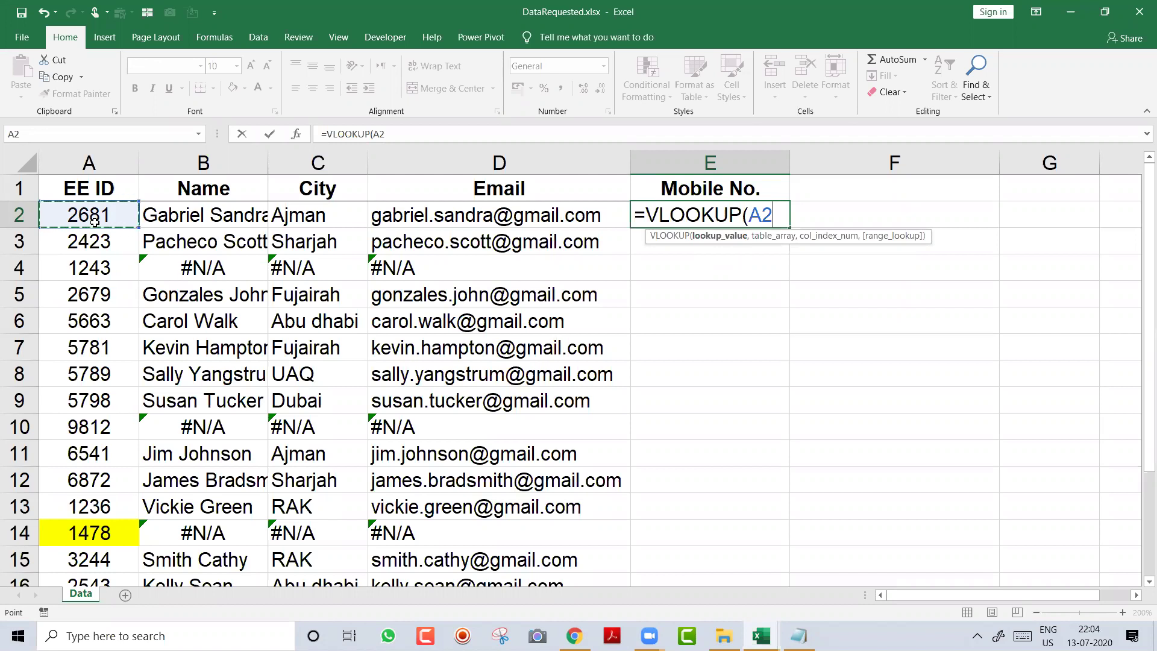
{"action": "type", "text": ","}
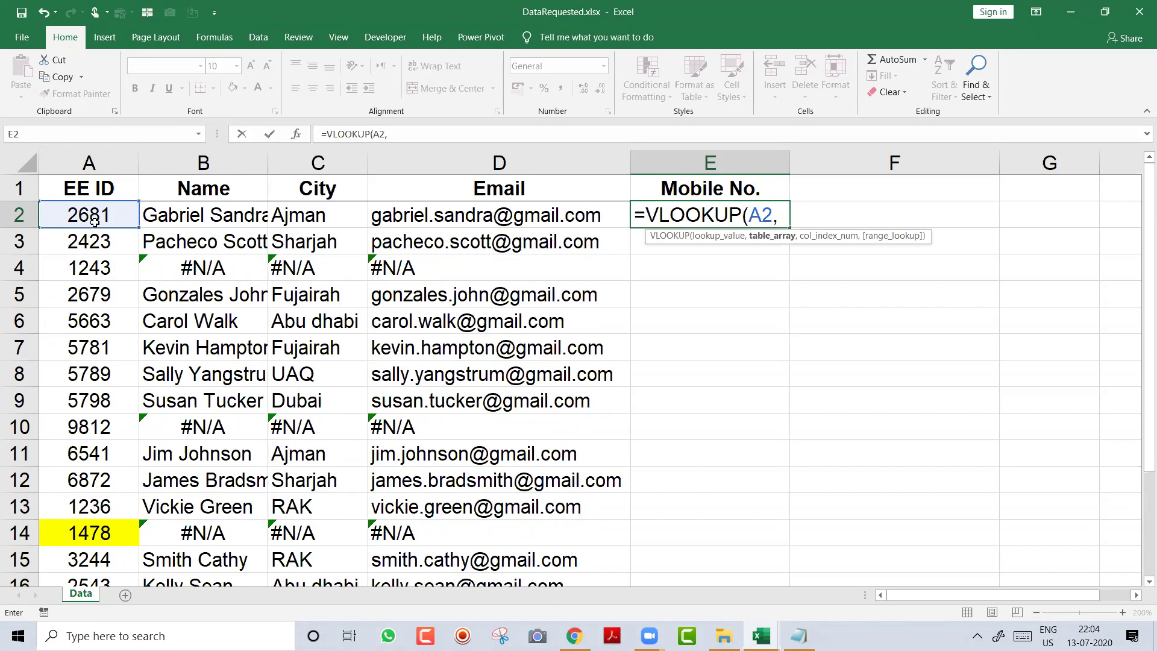
{"action": "key", "text": "ctrl+Tab"}
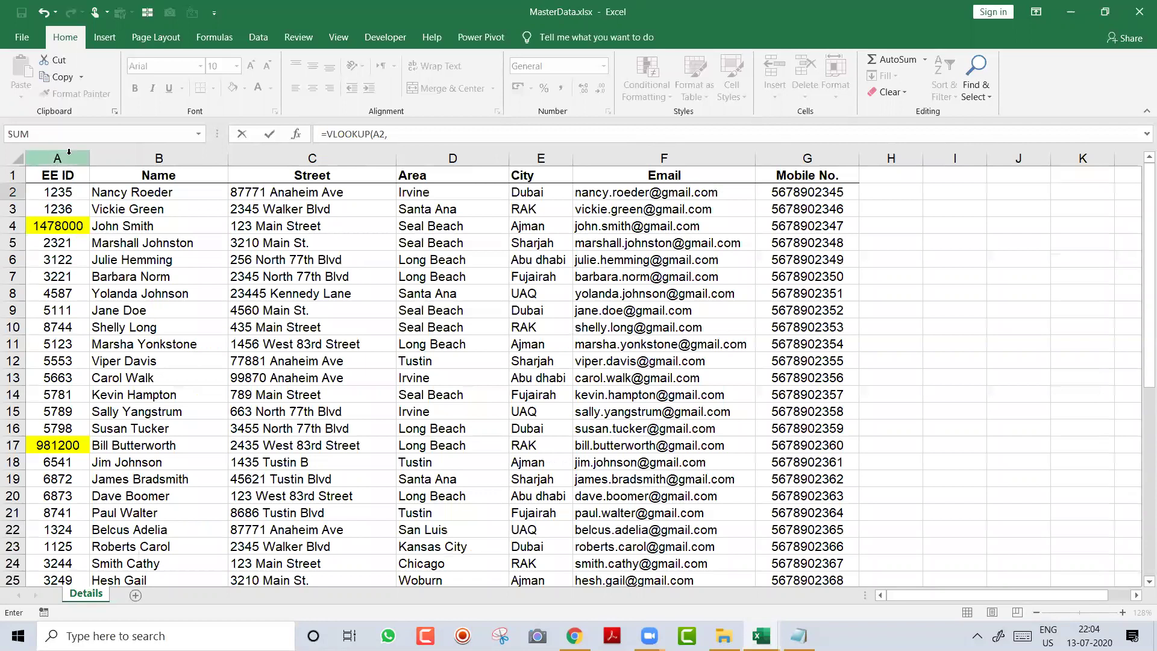
{"action": "left_click_drag", "start_coordinate": [69, 157], "coordinate": [791, 202]}
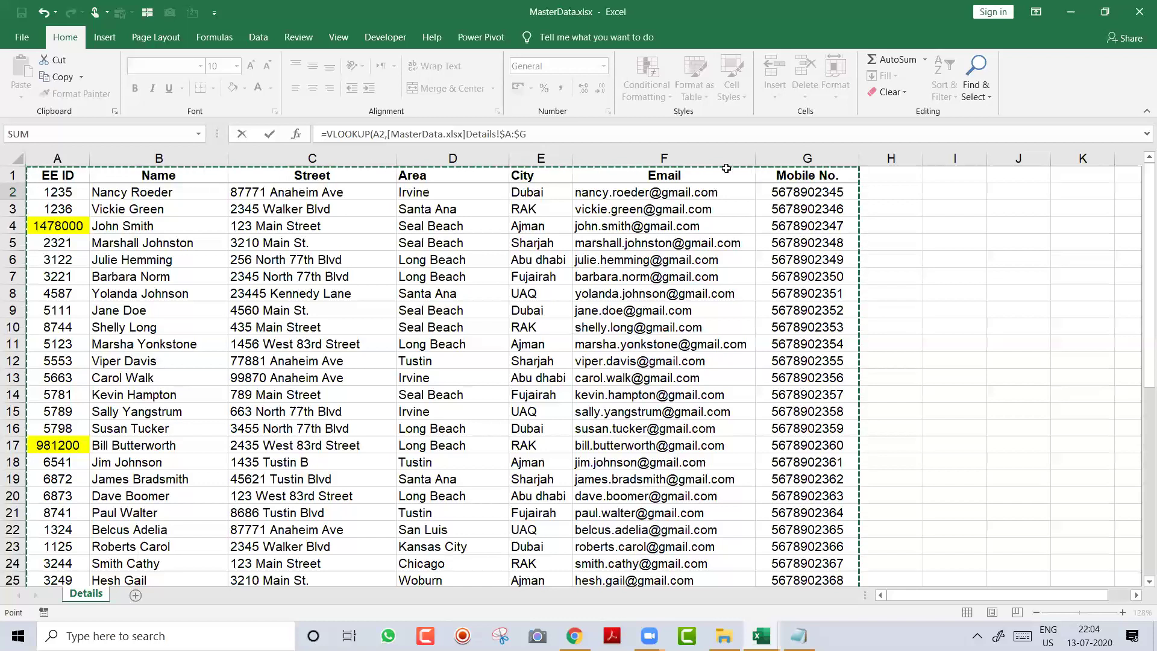
{"action": "left_click", "coordinate": [547, 132]}
{"action": "type", "text": ",7,0"}
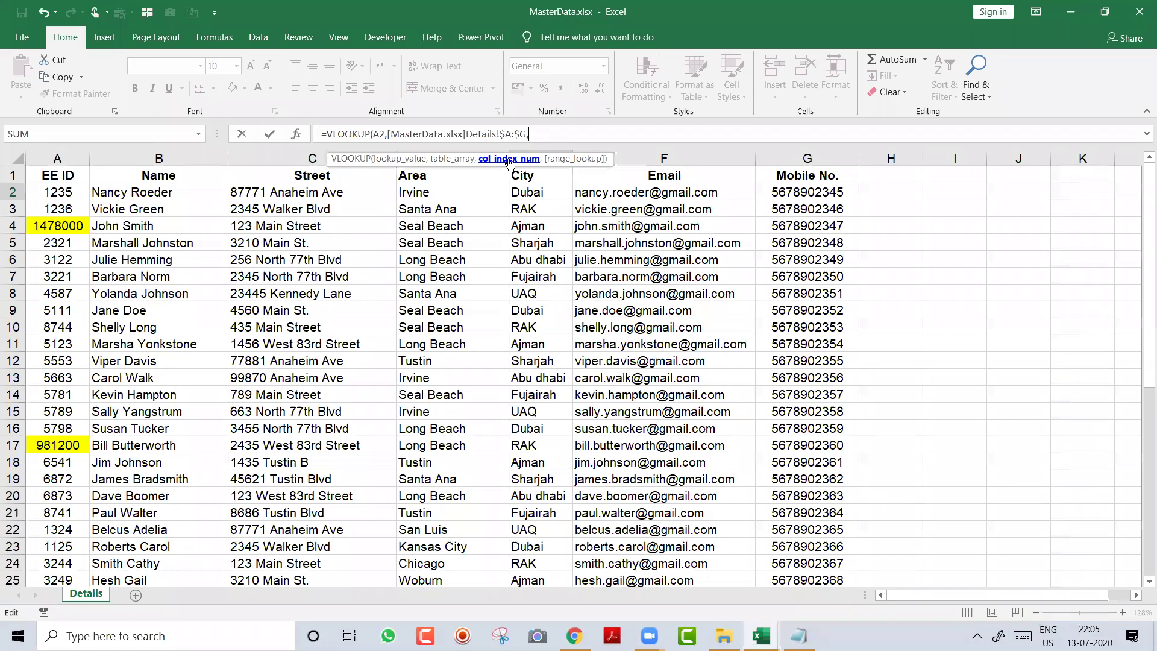
{"action": "type", "text": "7"}
{"action": "type", "text": ","}
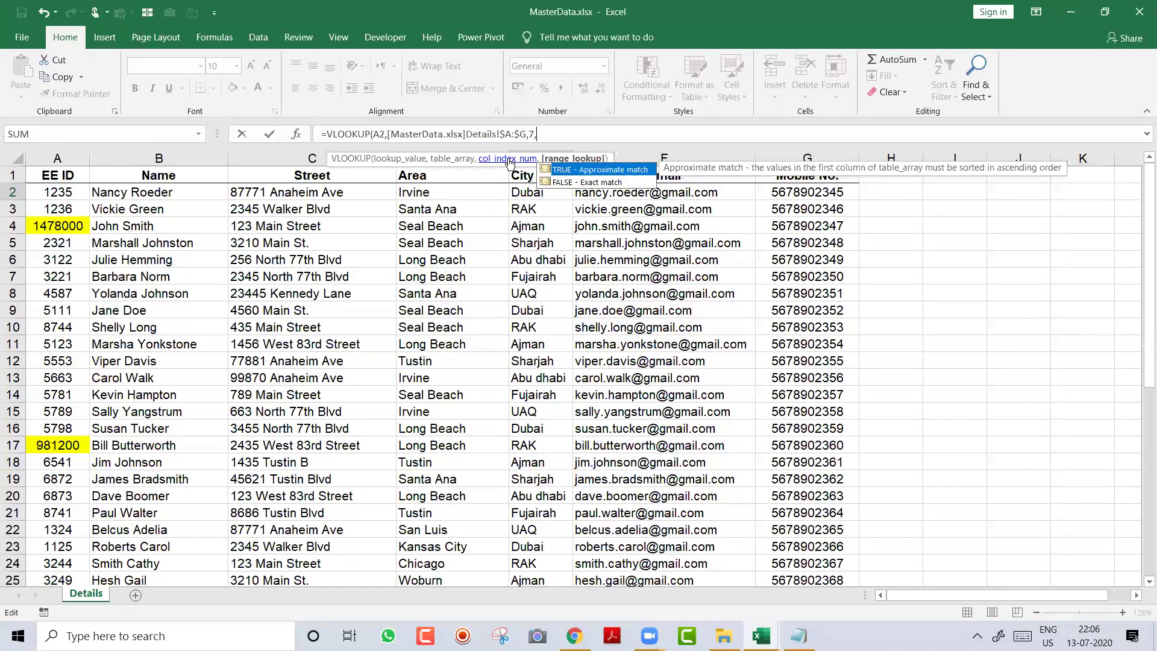
{"action": "type", "text": "0"}
{"action": "type", "text": ")"}
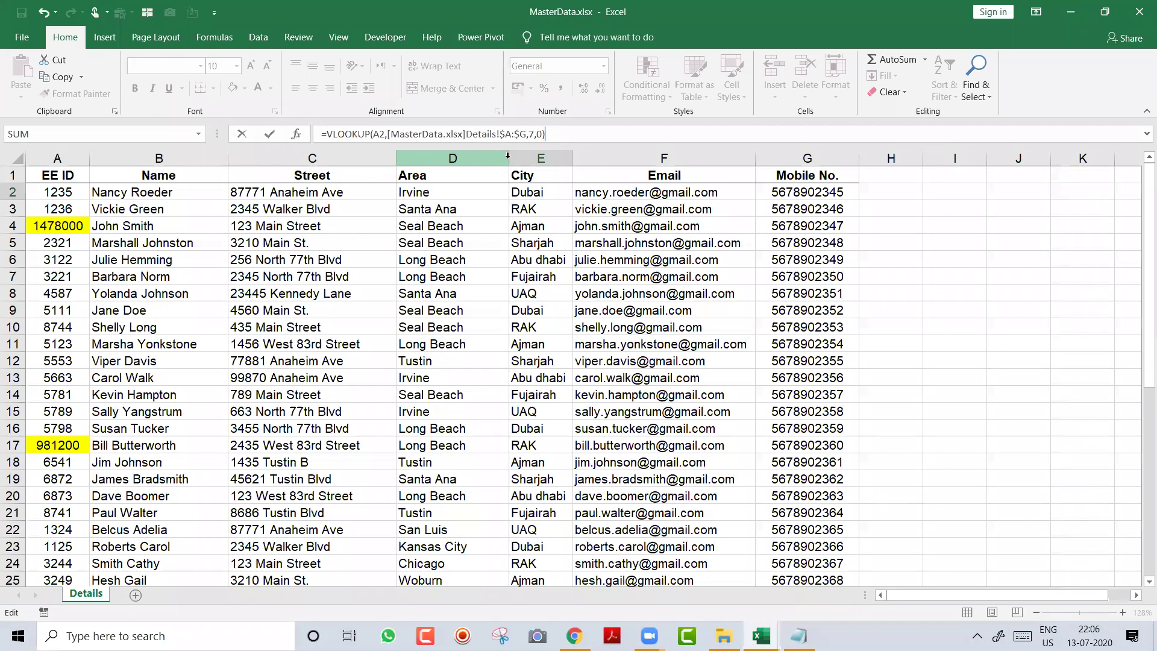
{"action": "key", "text": "Return"}
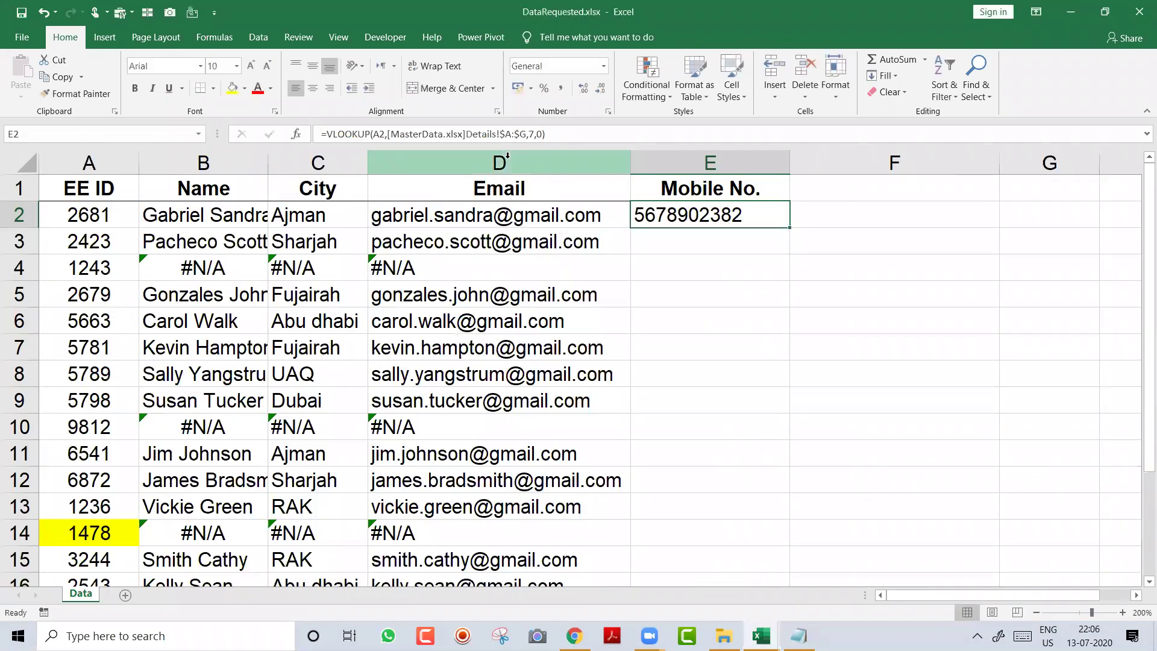
Step: Fill the Mobile No. lookup down column E and autofit the Name column
{"action": "double_click", "coordinate": [789, 228]}
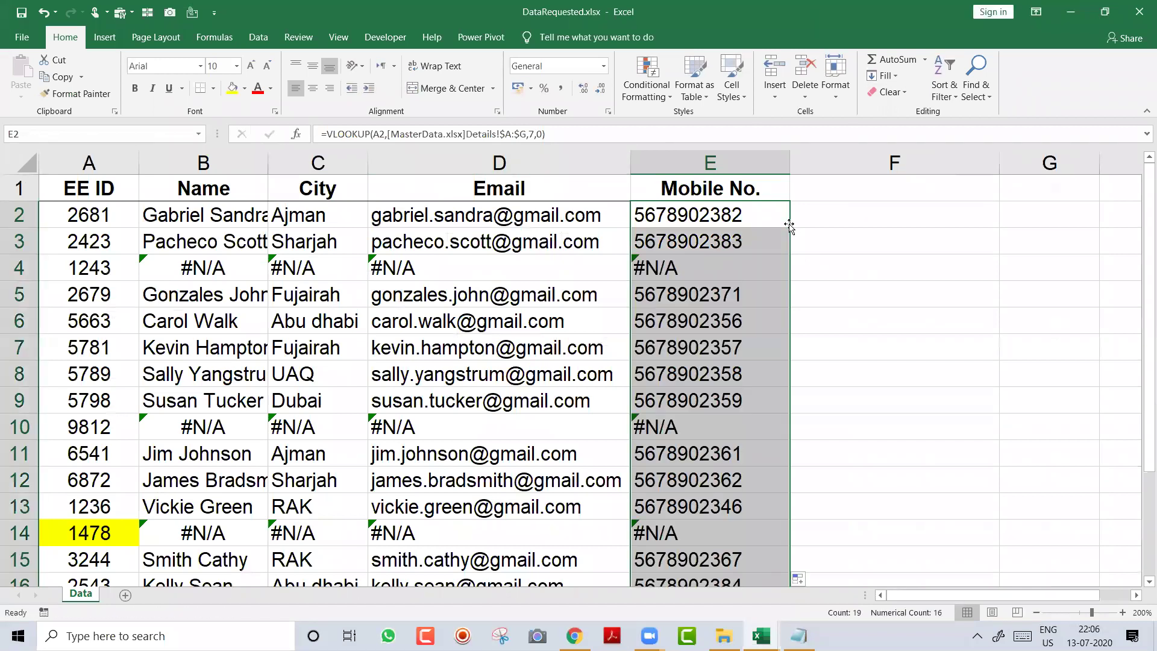
{"action": "key", "text": "Left"}
{"action": "key", "text": "Left"}
{"action": "key", "text": "Left"}
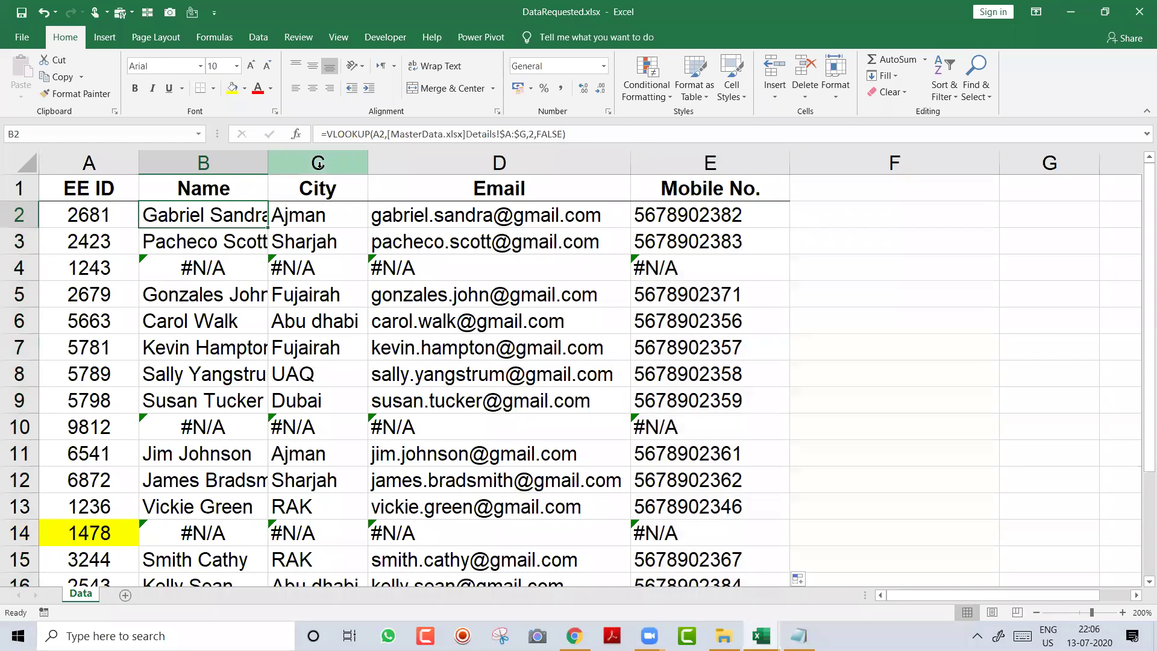
{"action": "double_click", "coordinate": [270, 165]}
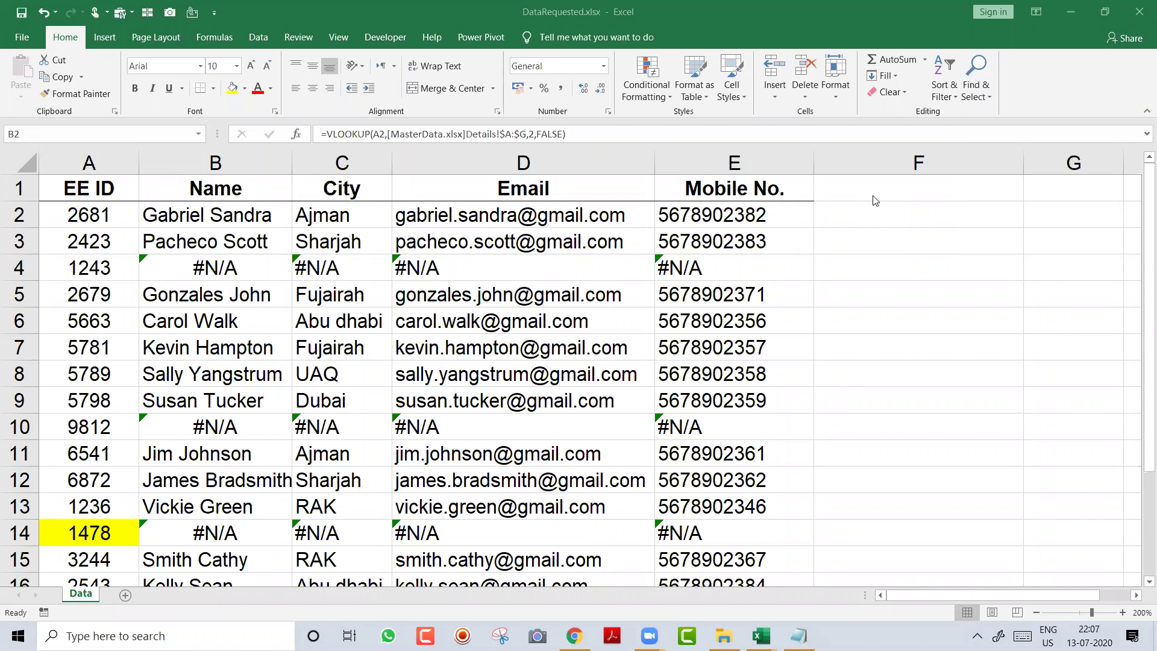
Step: Select the Mobile No. results in column E and undo them
{"action": "key", "text": "Right"}
{"action": "key", "text": "Right"}
{"action": "key", "text": "Right"}
{"action": "key", "text": "ctrl+shift+Down"}
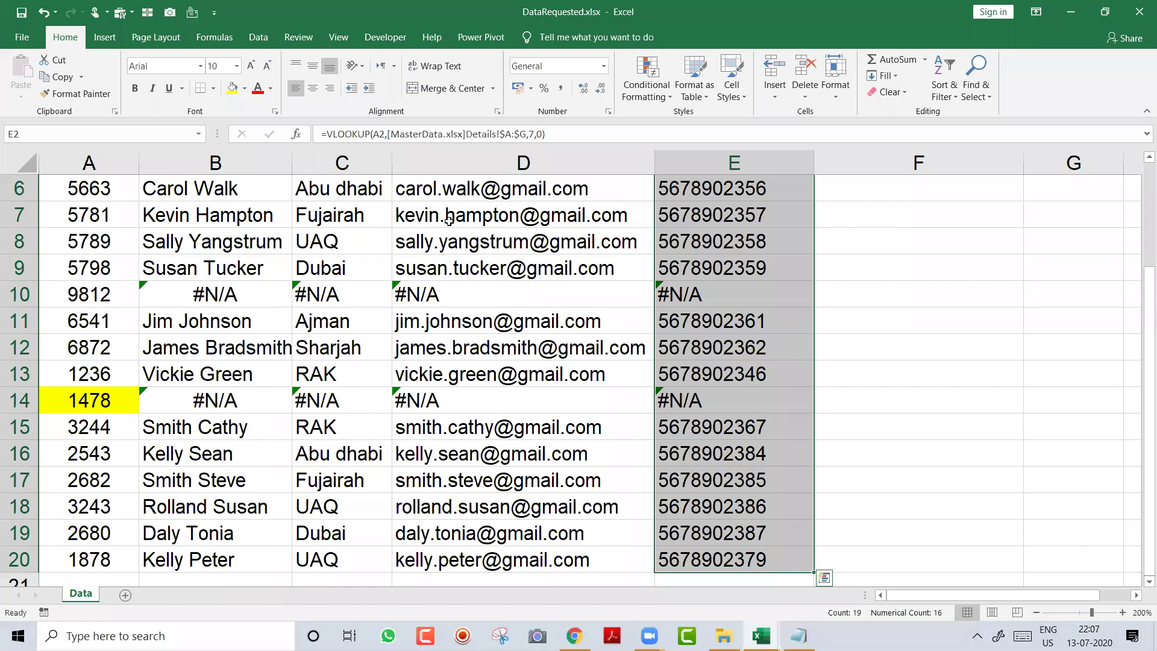
{"action": "key", "text": "ctrl+z"}
{"action": "key", "text": "ctrl+z"}
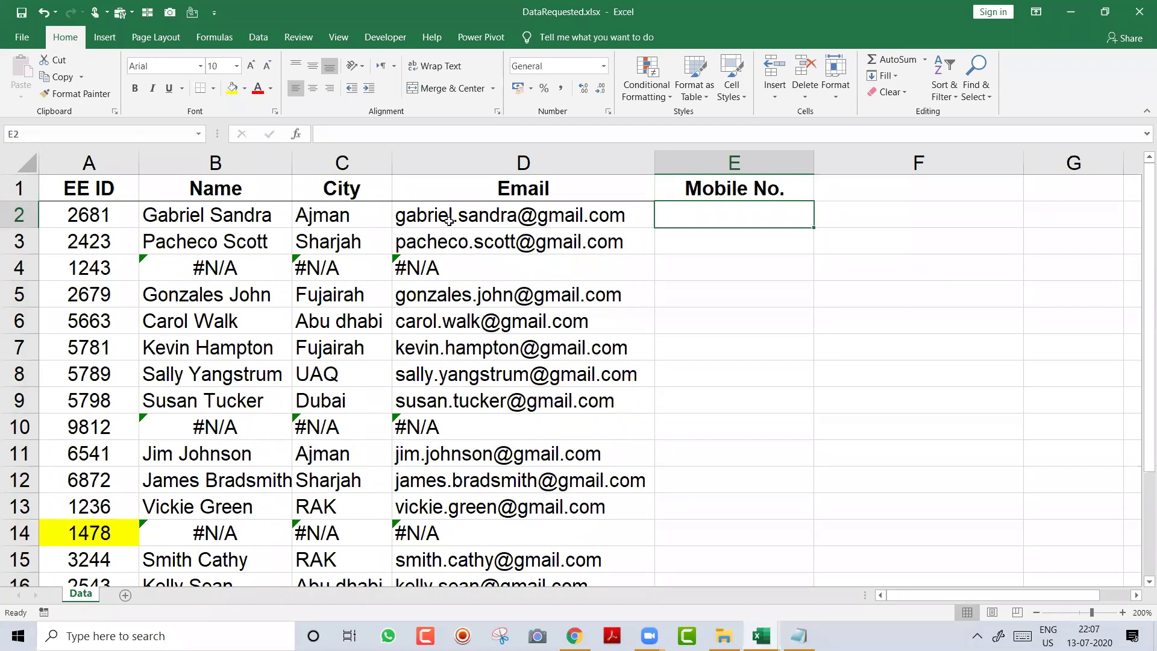
Step: Start E2's =VLOOKUP formula with A2 as the lookup value
{"action": "type", "text": "=VLOOKUP("}
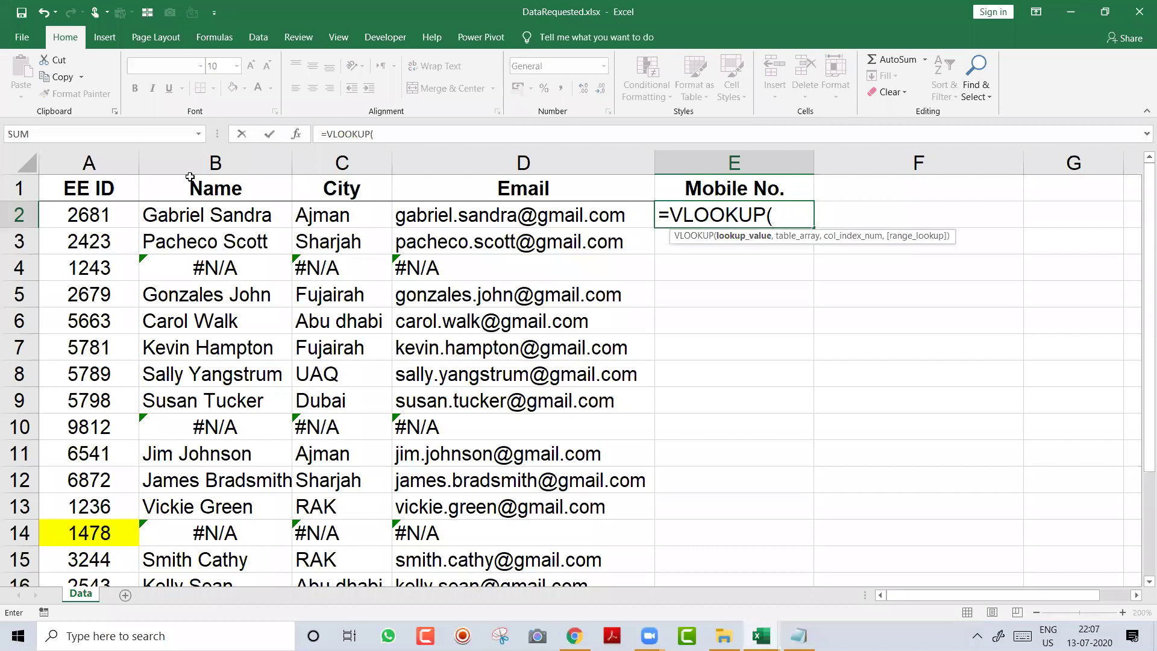
{"action": "left_click", "coordinate": [92, 211]}
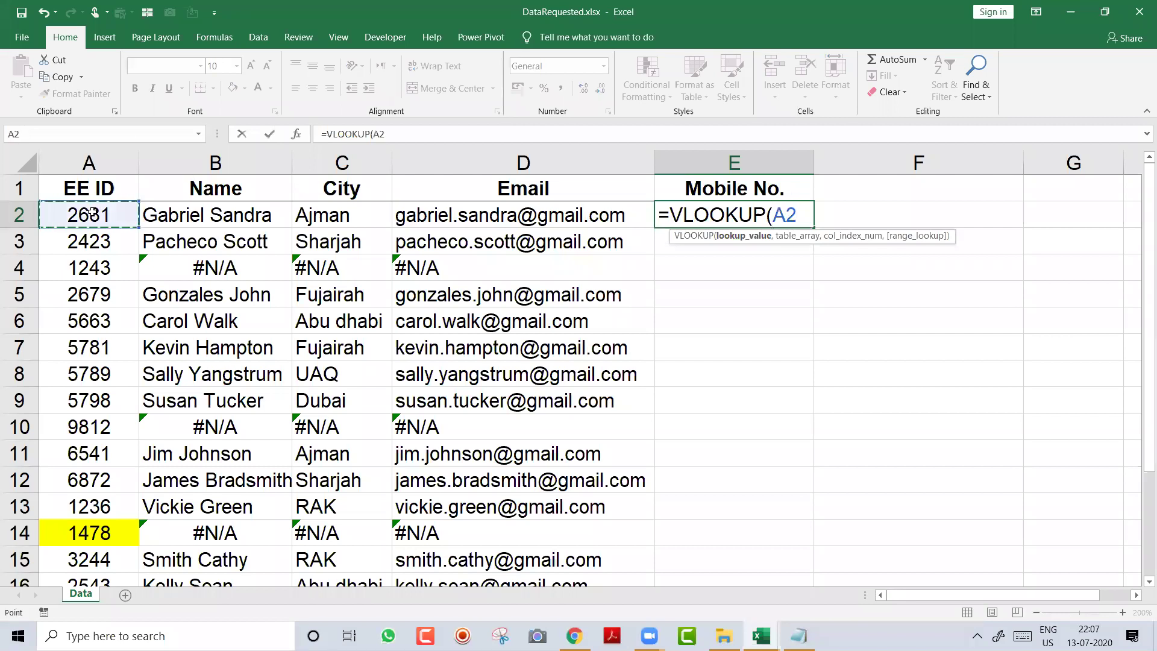
{"action": "type", "text": ","}
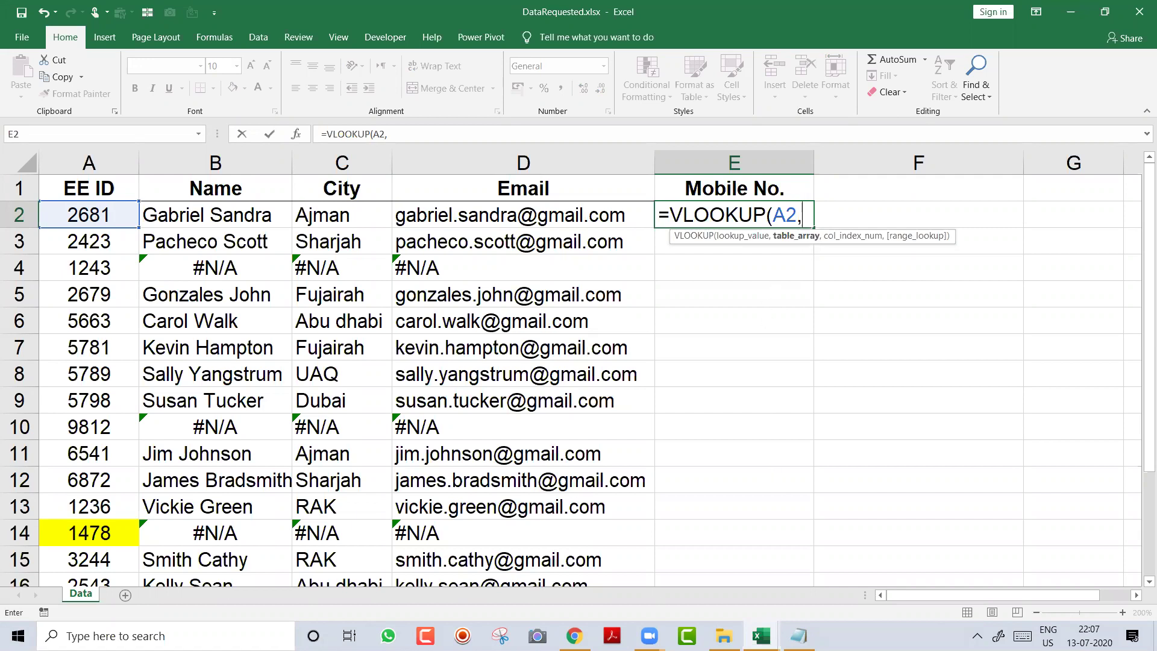
{"action": "left_click", "coordinate": [761, 635]}
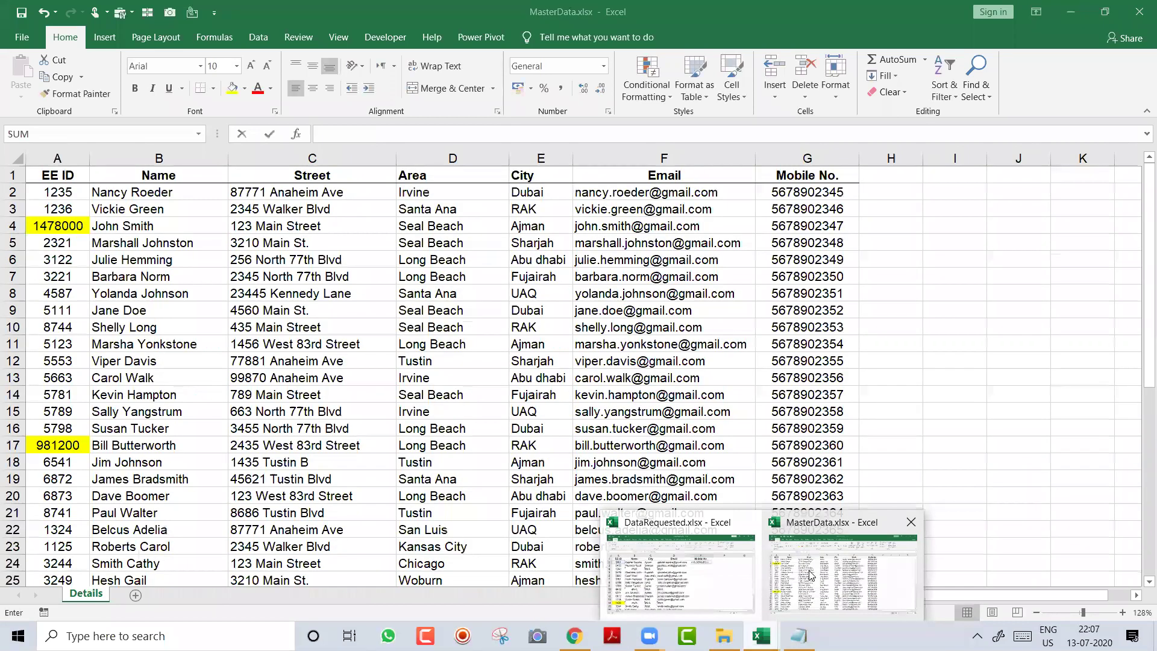
{"action": "left_click", "coordinate": [810, 575]}
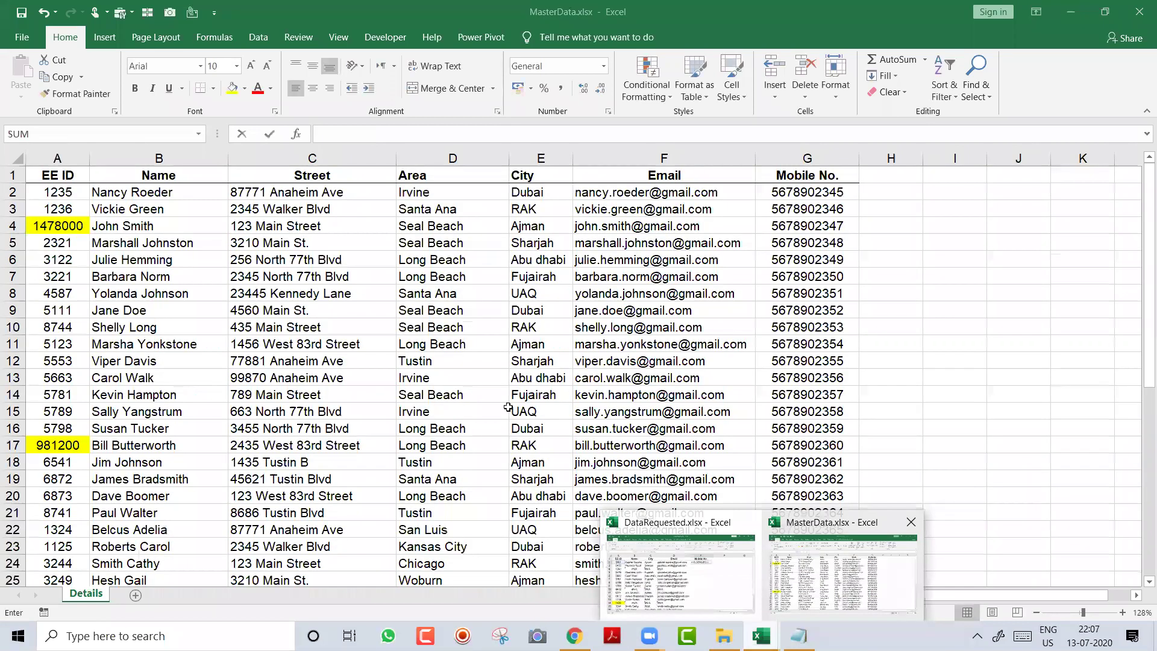
{"action": "left_click", "coordinate": [58, 156]}
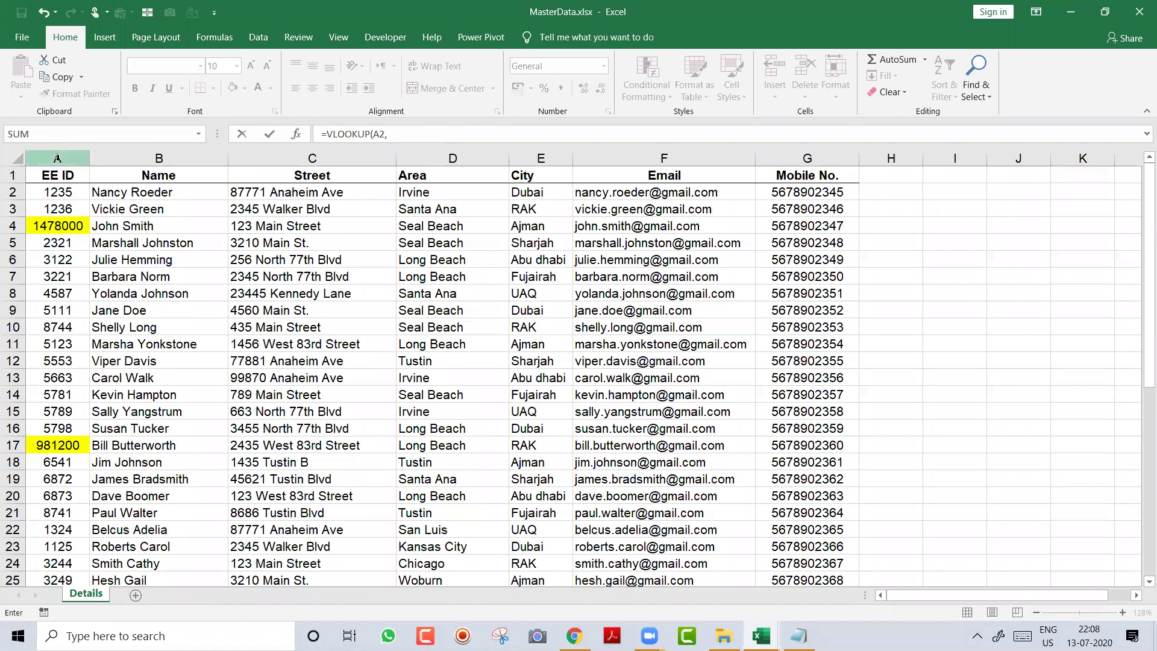
{"action": "left_click_drag", "start_coordinate": [58, 157], "coordinate": [807, 158]}
{"action": "left_click", "coordinate": [602, 135]}
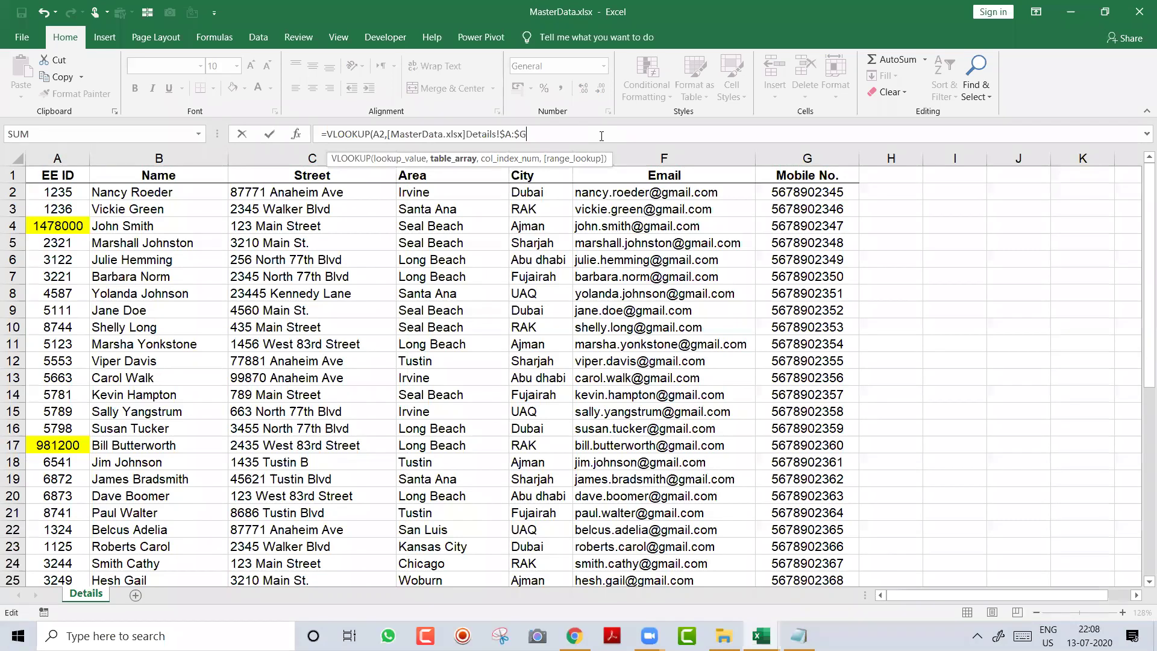
{"action": "type", "text": ",7,0)"}
{"action": "key", "text": "Return"}
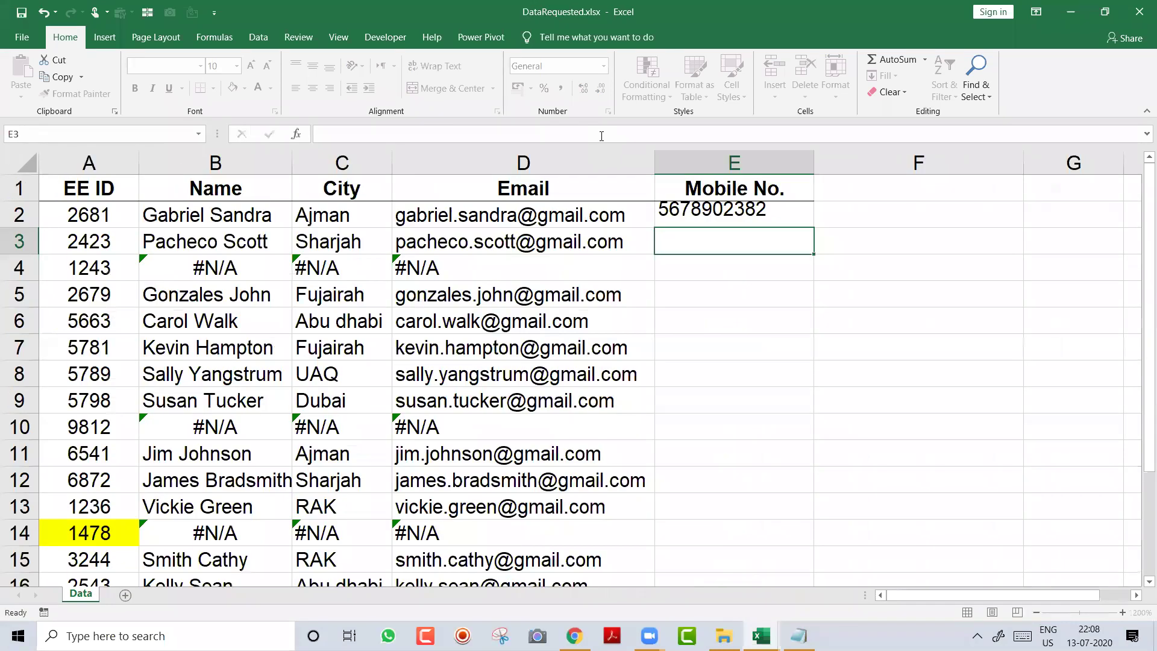
{"action": "key", "text": "Up"}
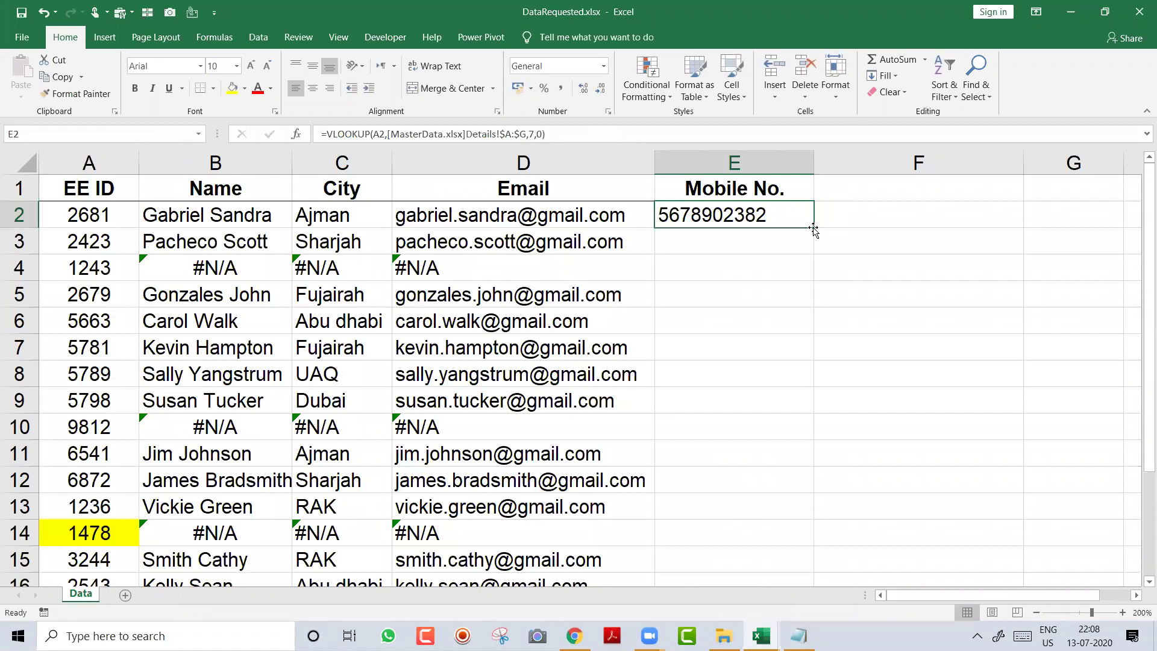
Step: Fill E2's lookup down column E and inspect B2's Name formula
{"action": "double_click", "coordinate": [818, 229]}
{"action": "left_click", "coordinate": [263, 215]}
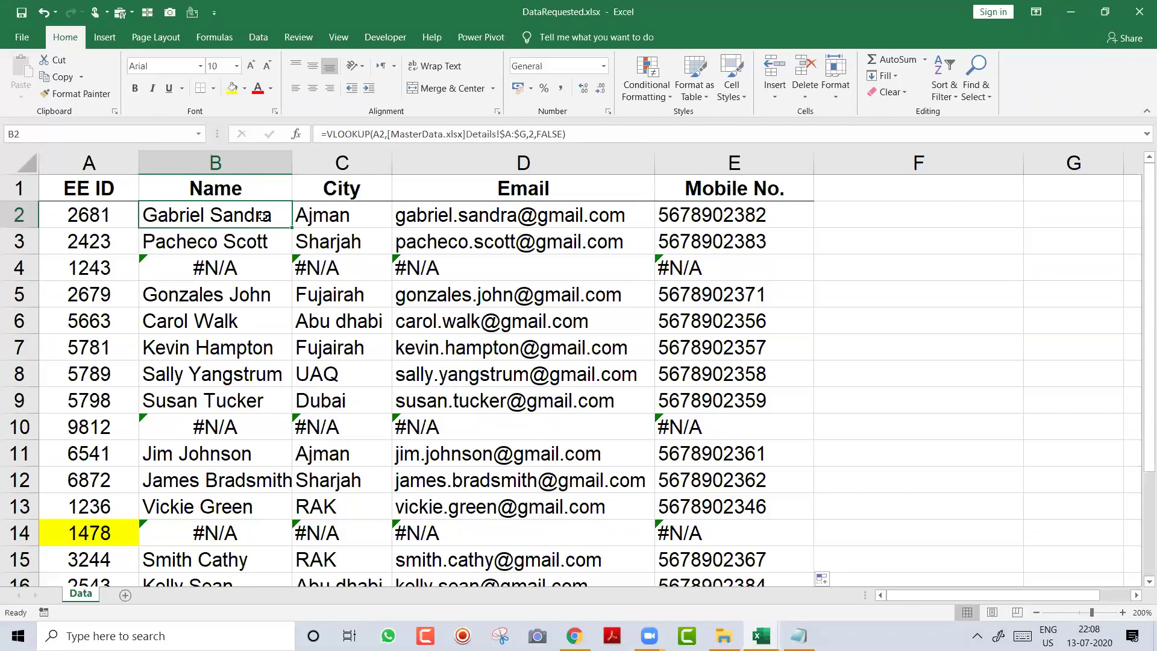
{"action": "key", "text": "F2"}
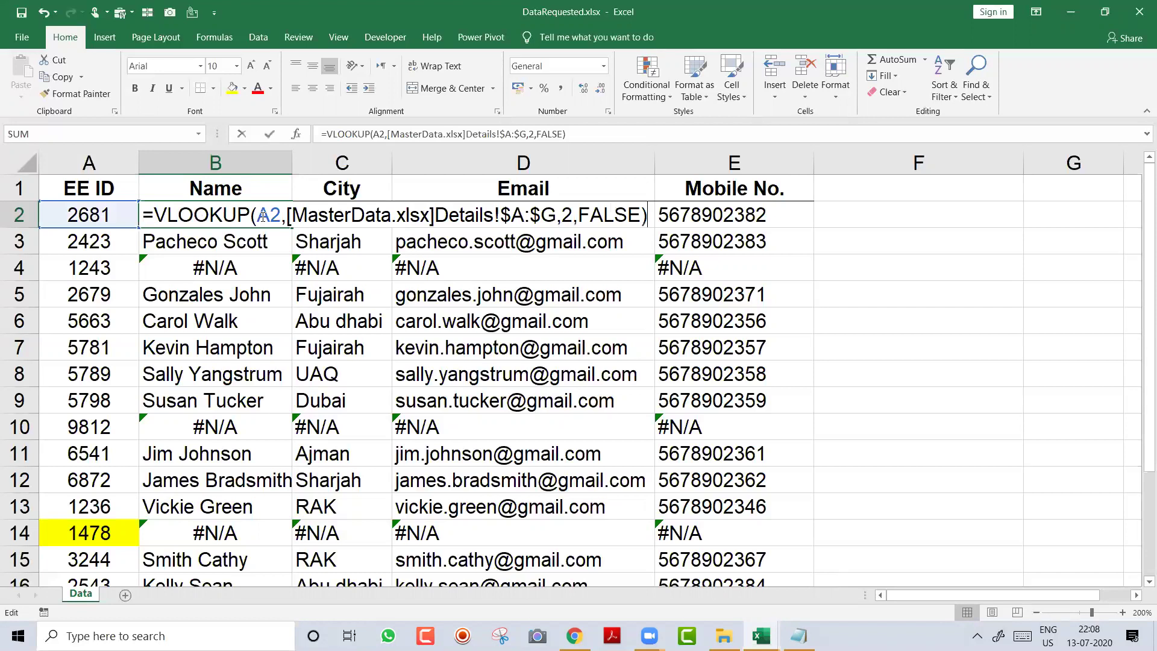
{"action": "key", "text": "Return"}
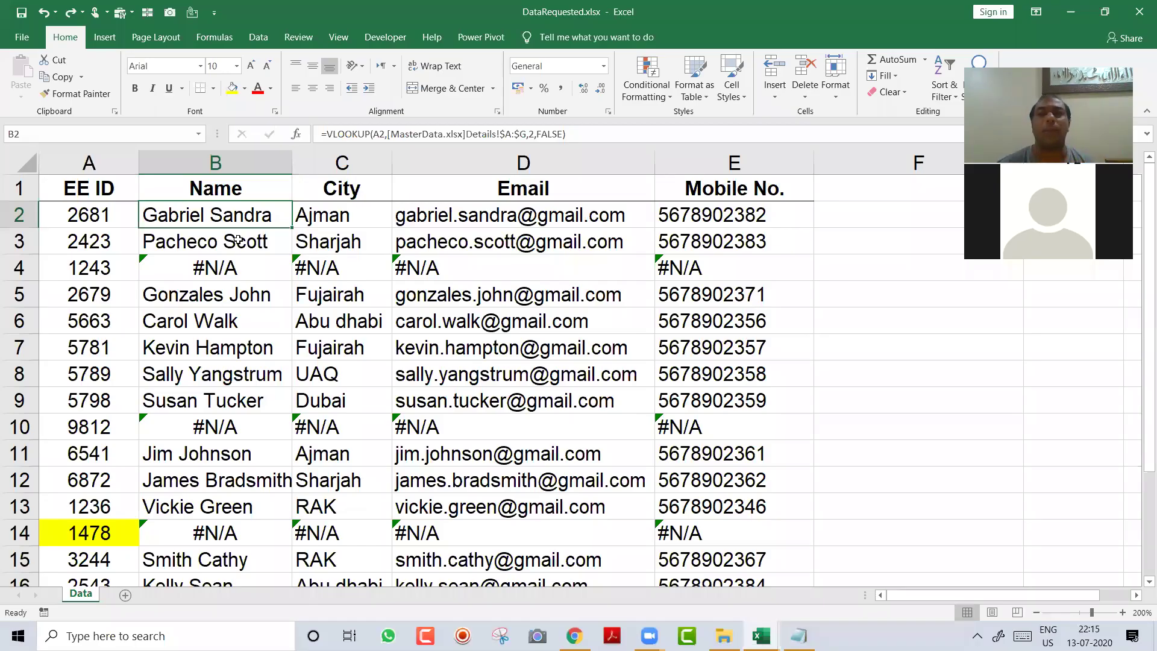
Step: Check B3's formula, recommit B2's, and select the City results in column C
{"action": "left_click", "coordinate": [239, 240]}
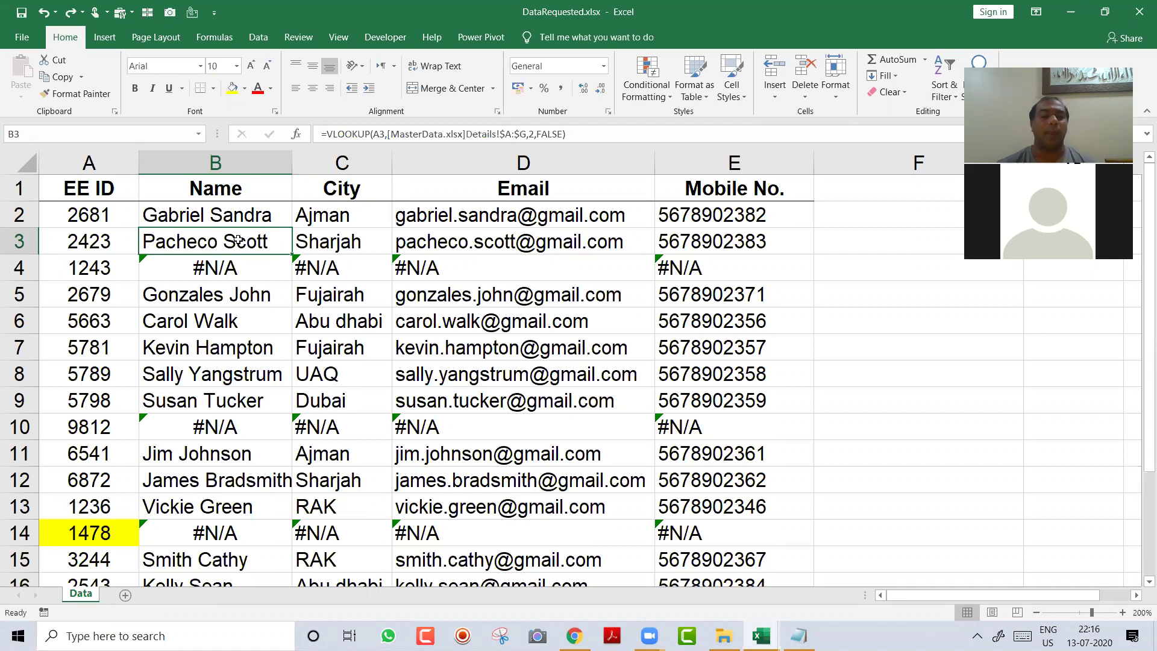
{"action": "key", "text": "Up"}
{"action": "key", "text": "F2"}
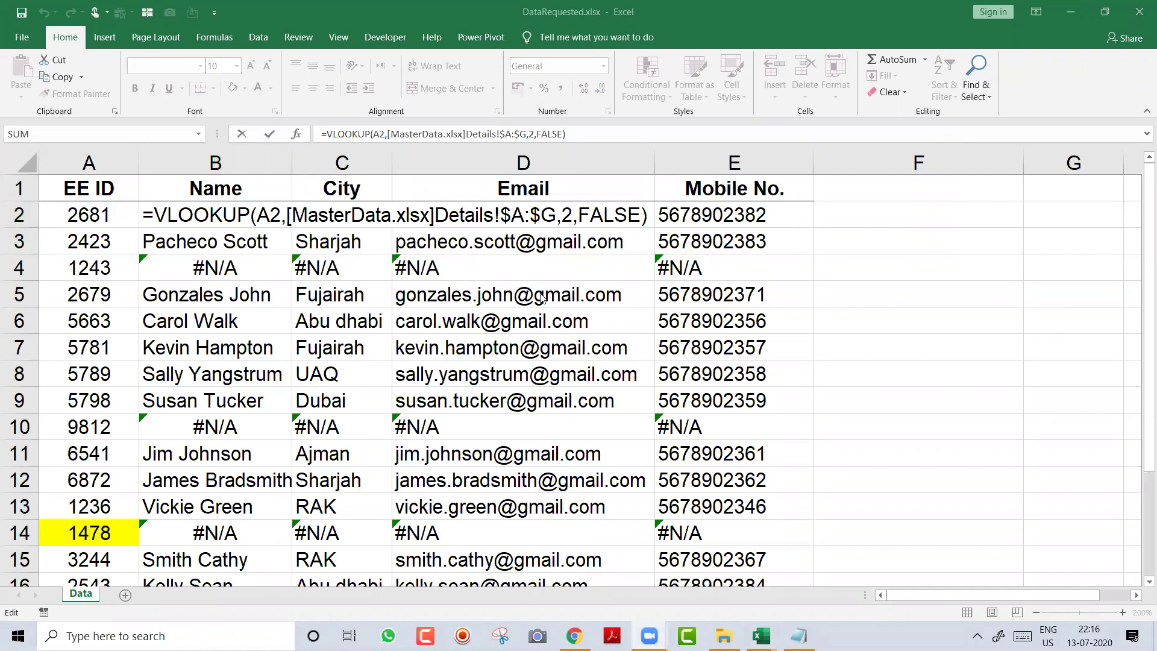
{"action": "key", "text": "Tab"}
{"action": "key", "text": "ctrl+shift+Down"}
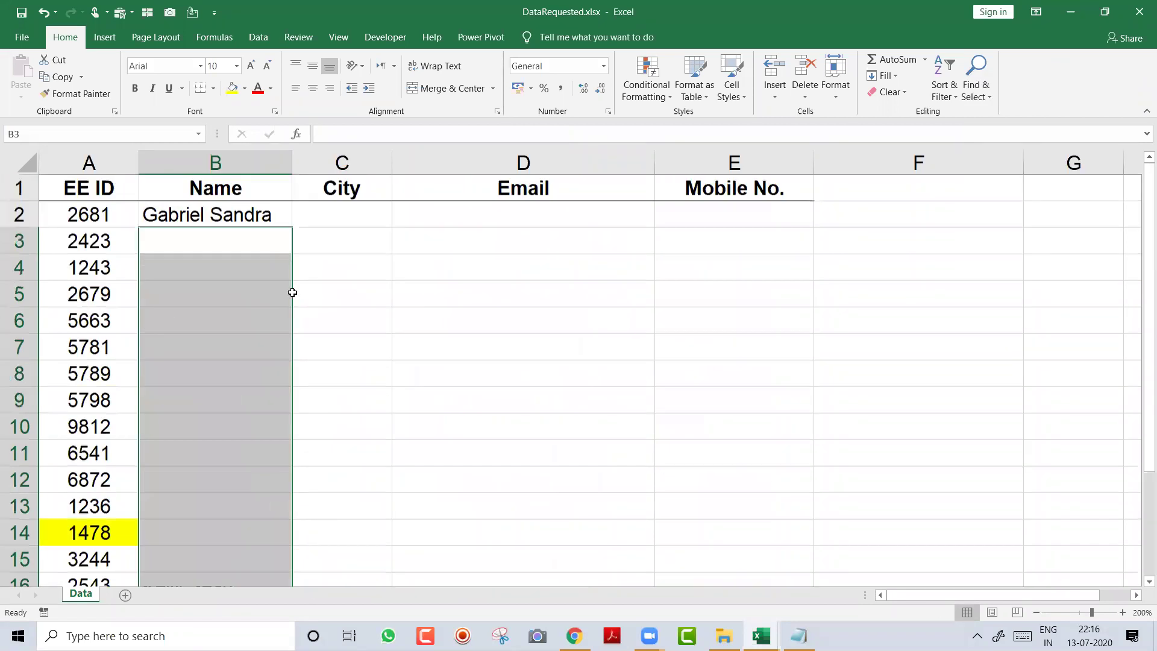
{"action": "key", "text": "Up"}
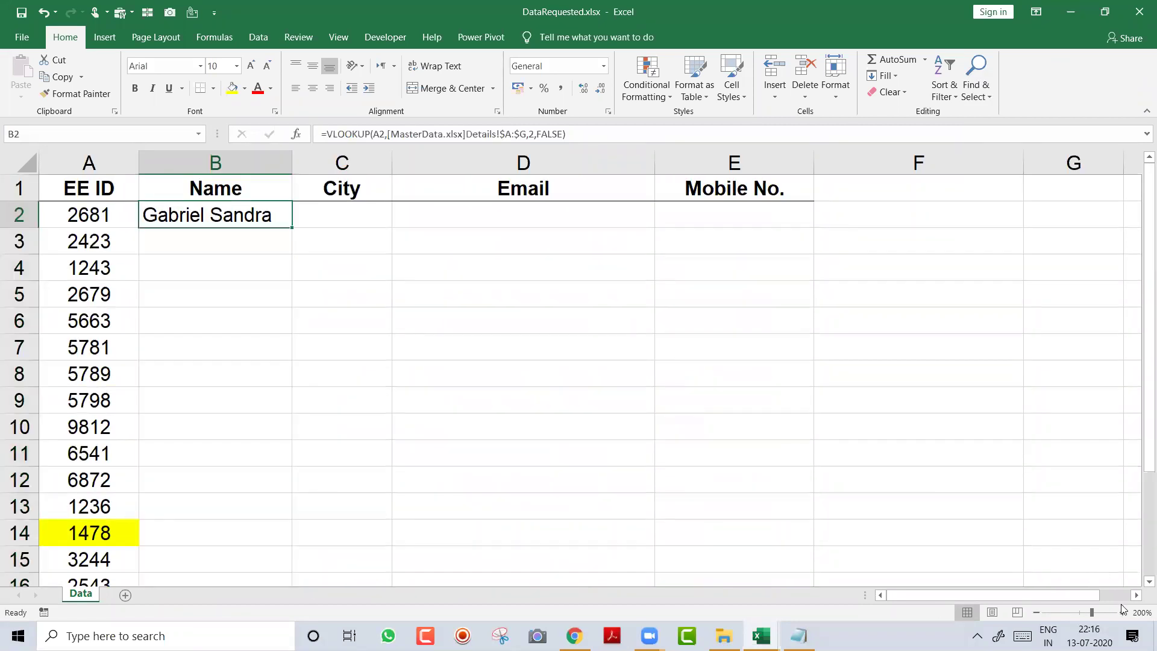
{"action": "left_click", "coordinate": [1121, 611]}
{"action": "left_click", "coordinate": [1121, 612]}
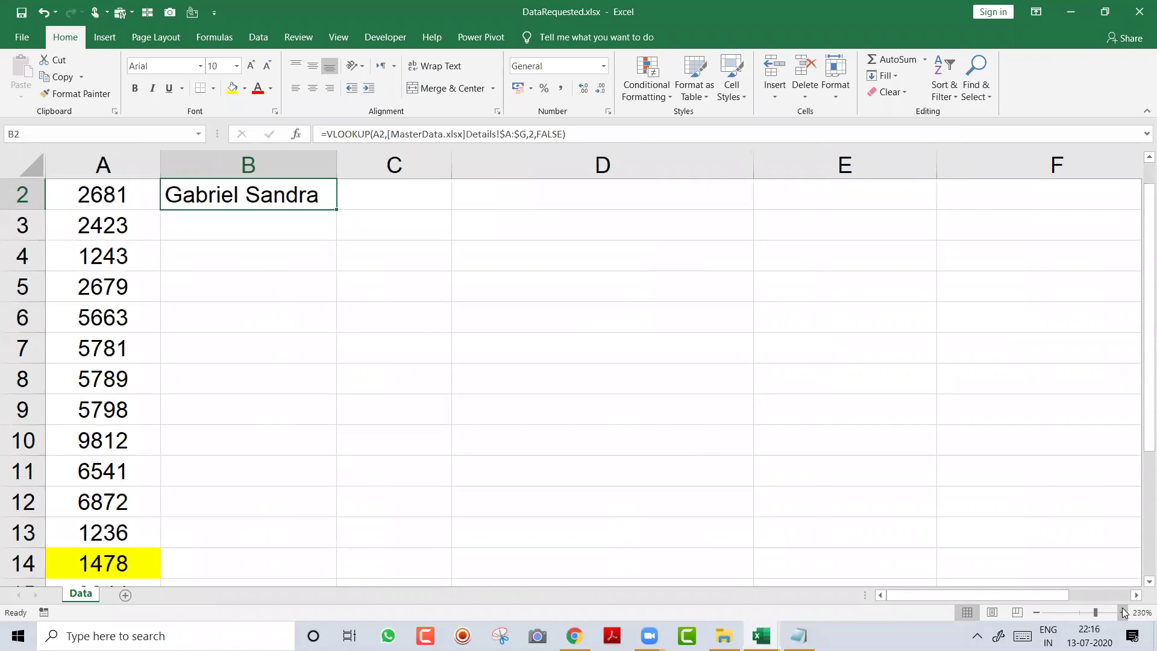
{"action": "key", "text": "F2"}
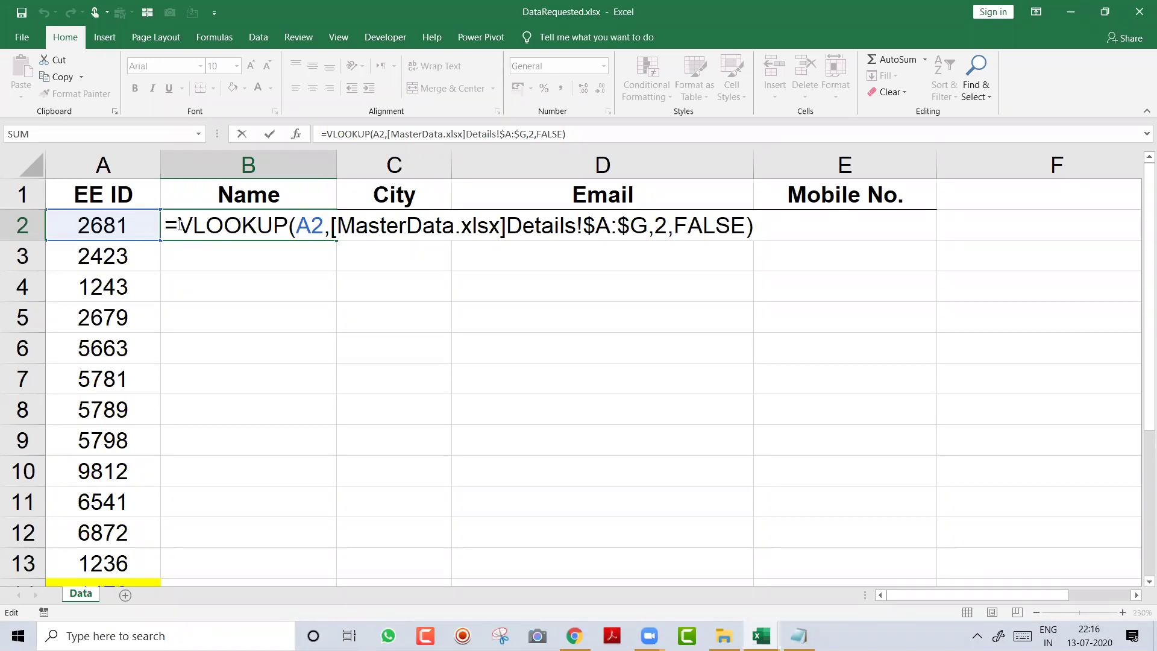
{"action": "left_click_drag", "start_coordinate": [296, 224], "coordinate": [318, 225]}
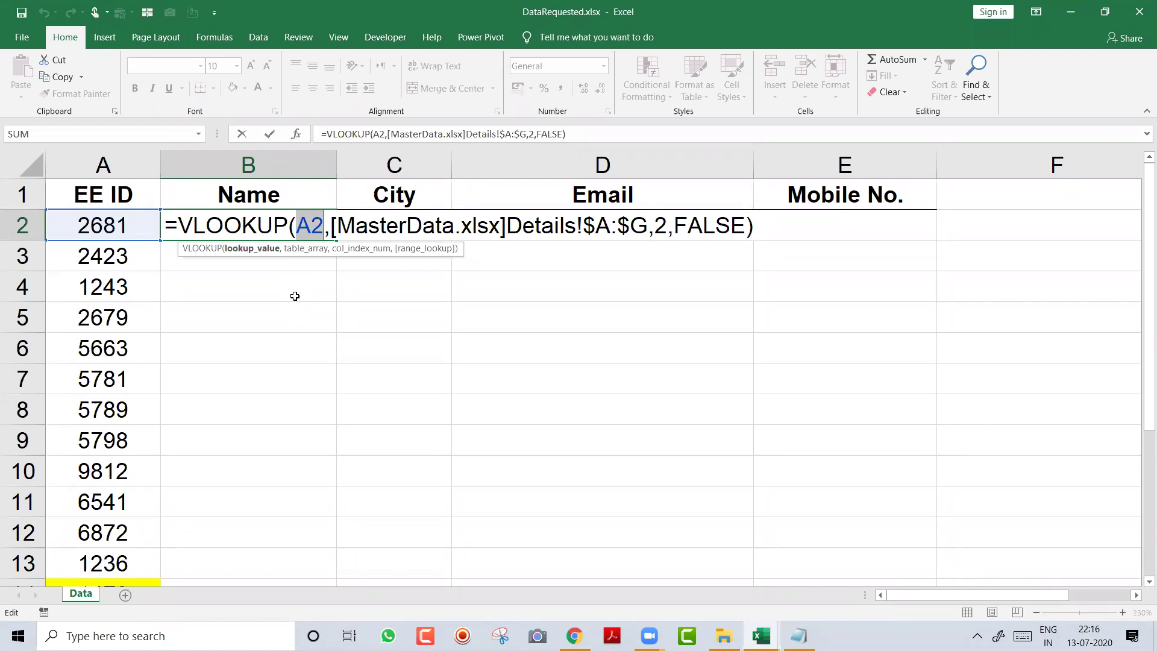
{"action": "key", "text": "Return"}
{"action": "key", "text": "Up"}
{"action": "key", "text": "shift+Down"}
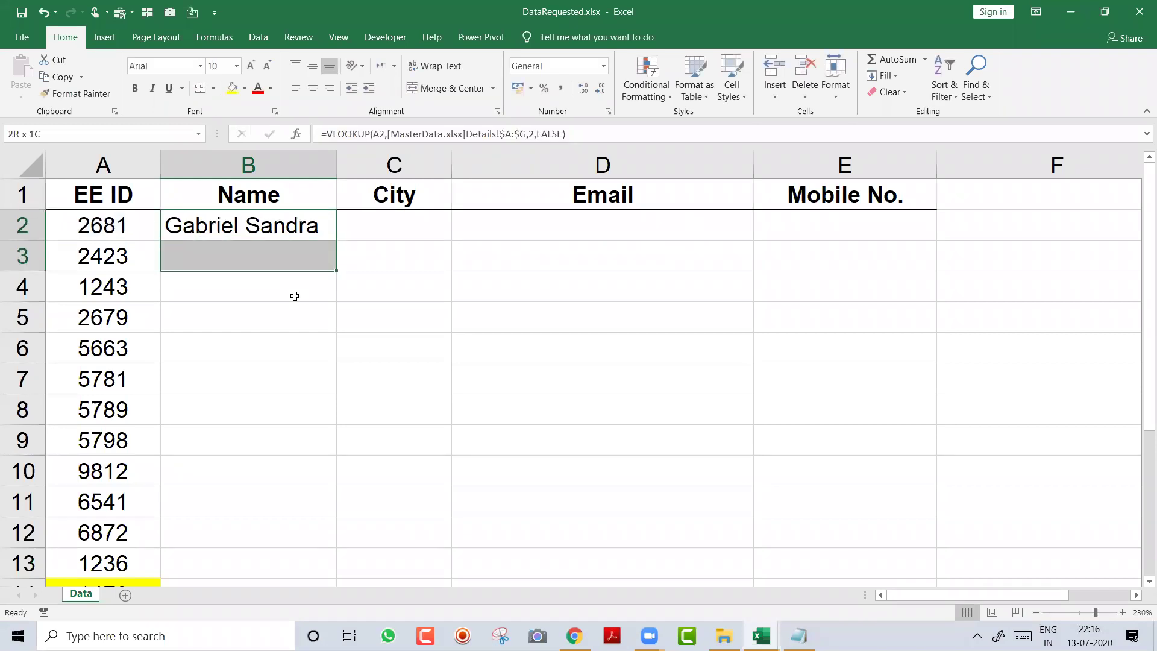
{"action": "key", "text": "shift+Down"}
{"action": "key", "text": "shift+Down"}
{"action": "key", "text": "ctrl+d"}
{"action": "key", "text": "Down"}
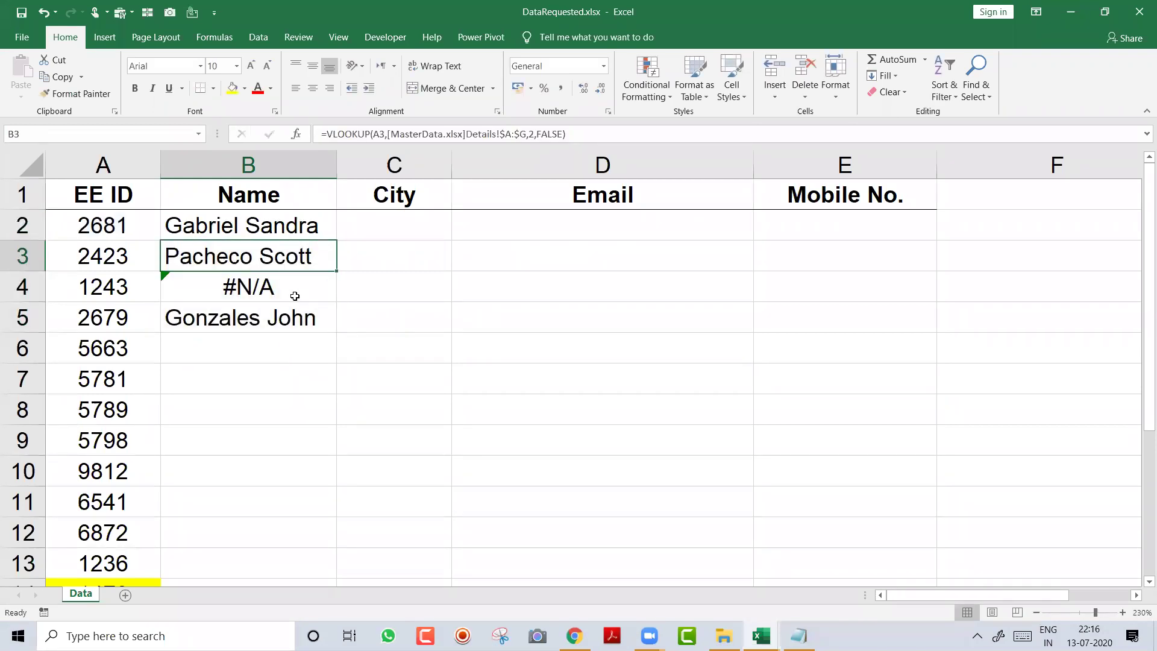
{"action": "key", "text": "F2"}
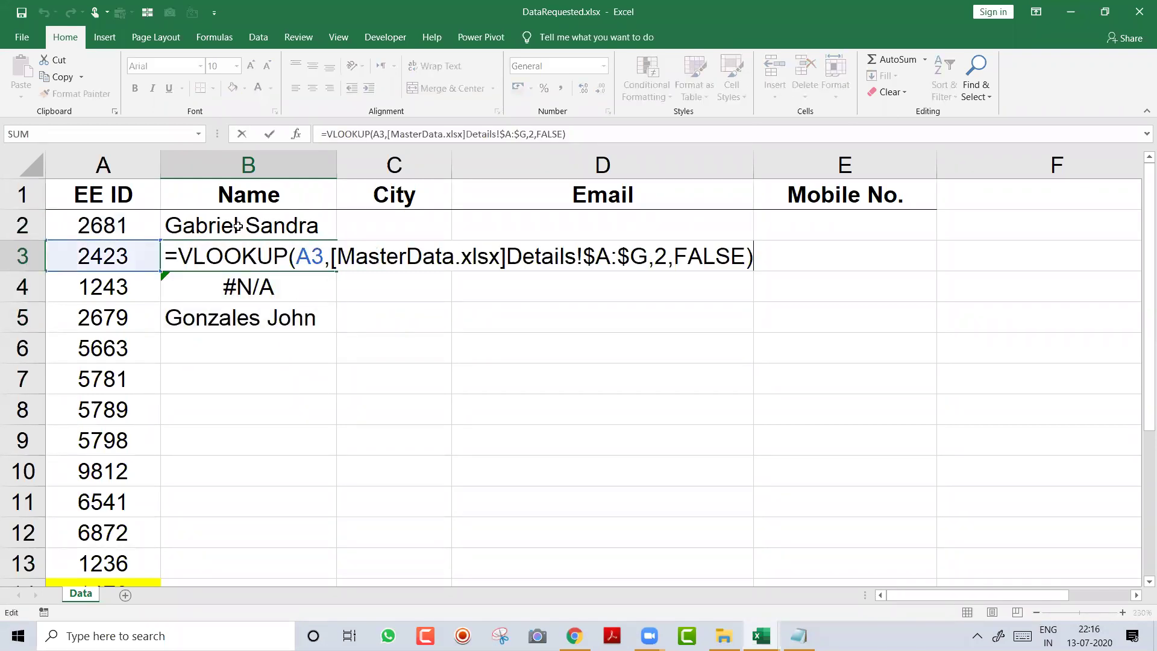
{"action": "key", "text": "Escape"}
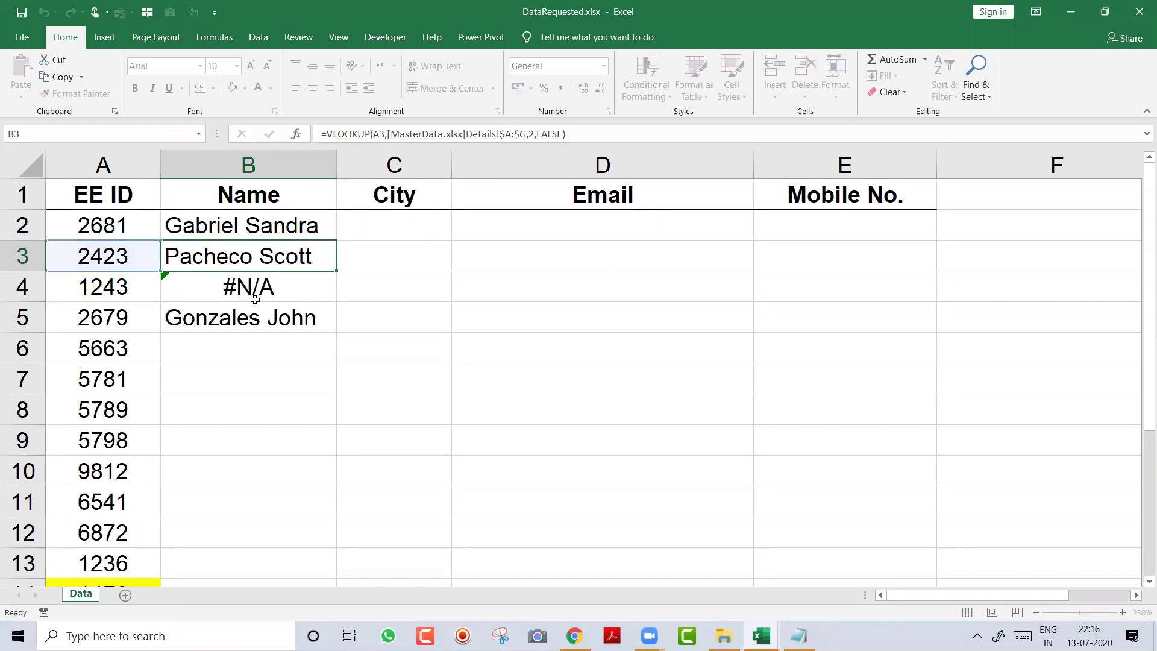
{"action": "left_click", "coordinate": [256, 288]}
{"action": "key", "text": "F2"}
{"action": "key", "text": "Escape"}
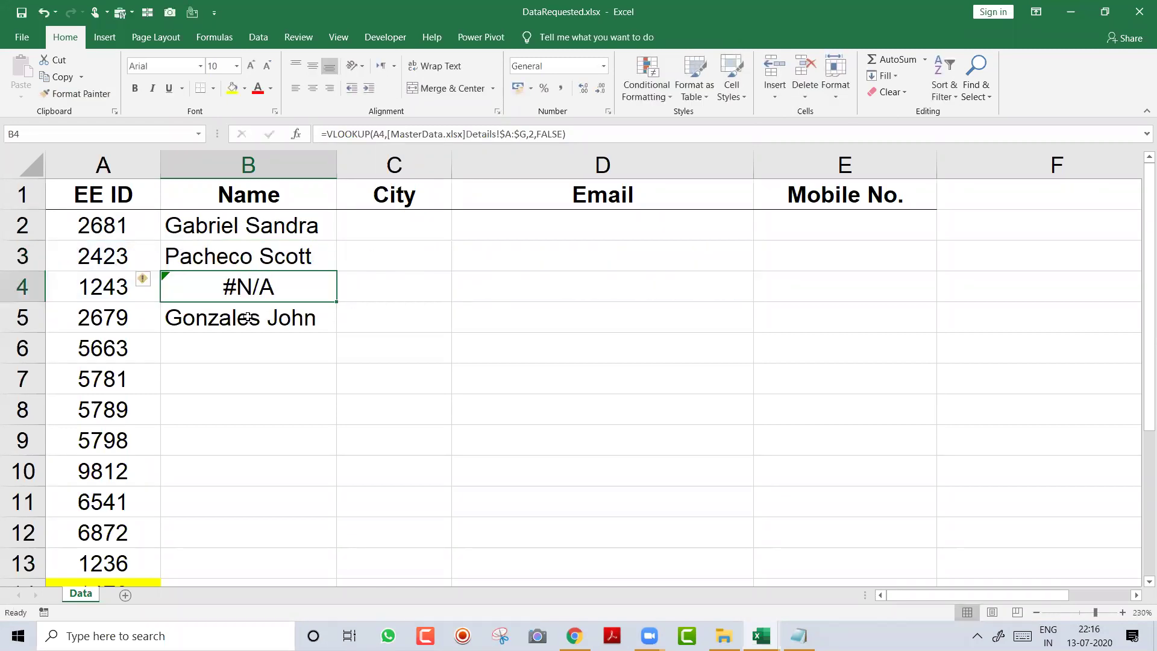
{"action": "left_click", "coordinate": [247, 317]}
{"action": "key", "text": "F2"}
{"action": "key", "text": "Escape"}
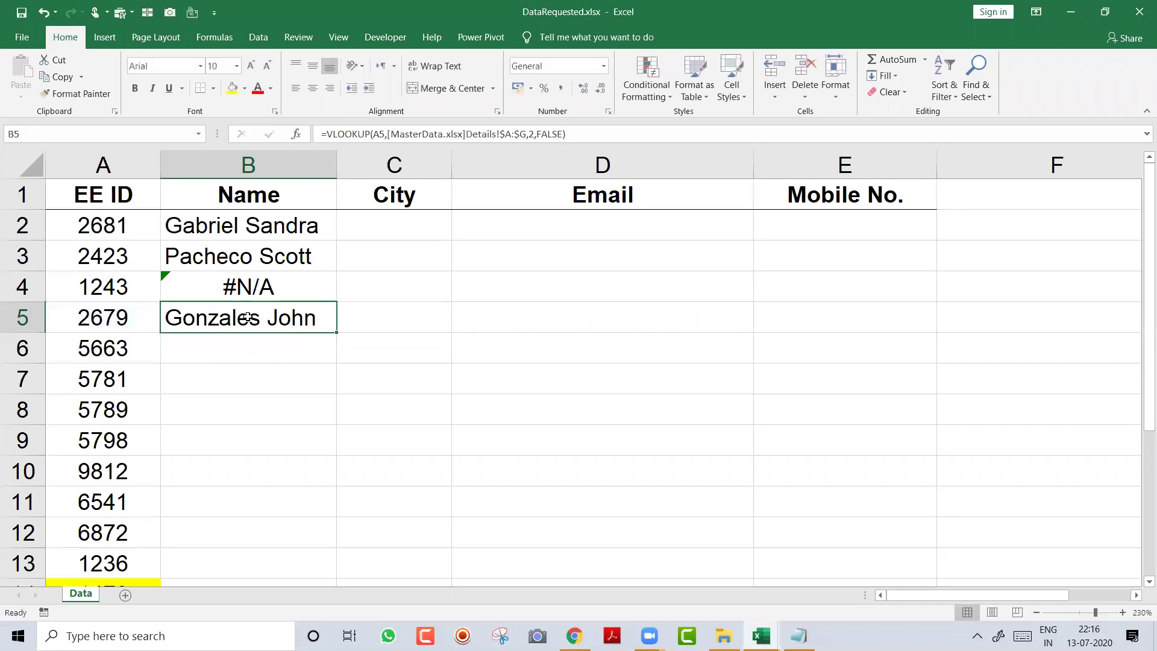
{"action": "key", "text": "Up"}
{"action": "key", "text": "Up"}
{"action": "key", "text": "Up"}
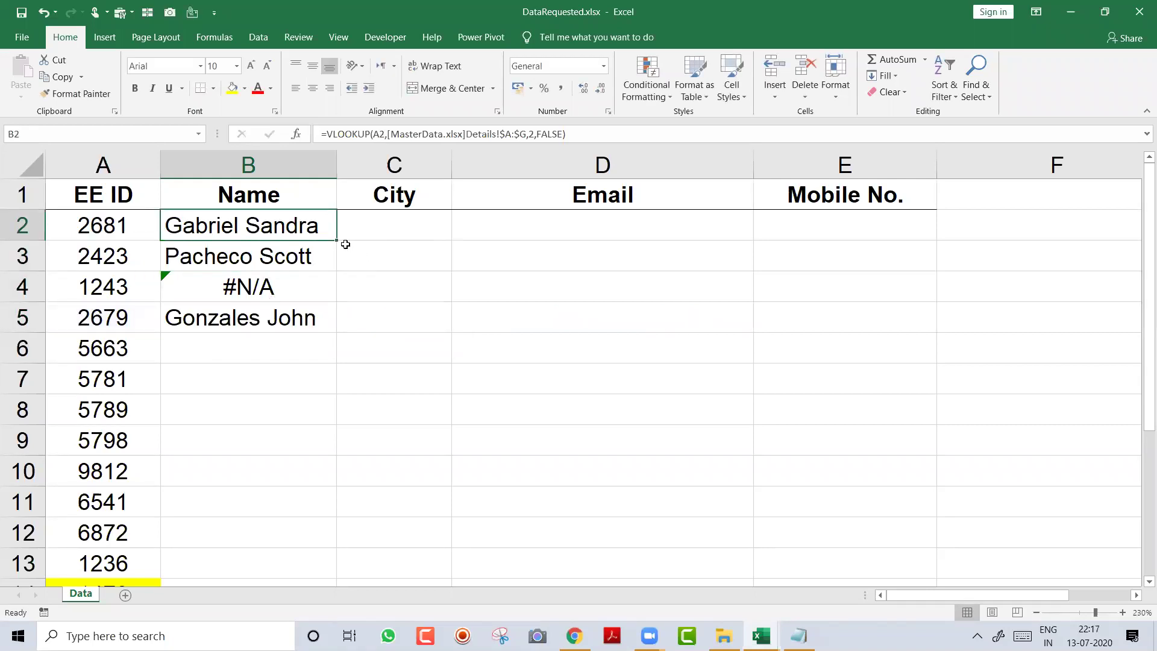
Step: After checking its A2 reference, copy B2's Name formula into C2:E2, giving #N/A
{"action": "left_click_drag", "start_coordinate": [336, 240], "coordinate": [897, 257]}
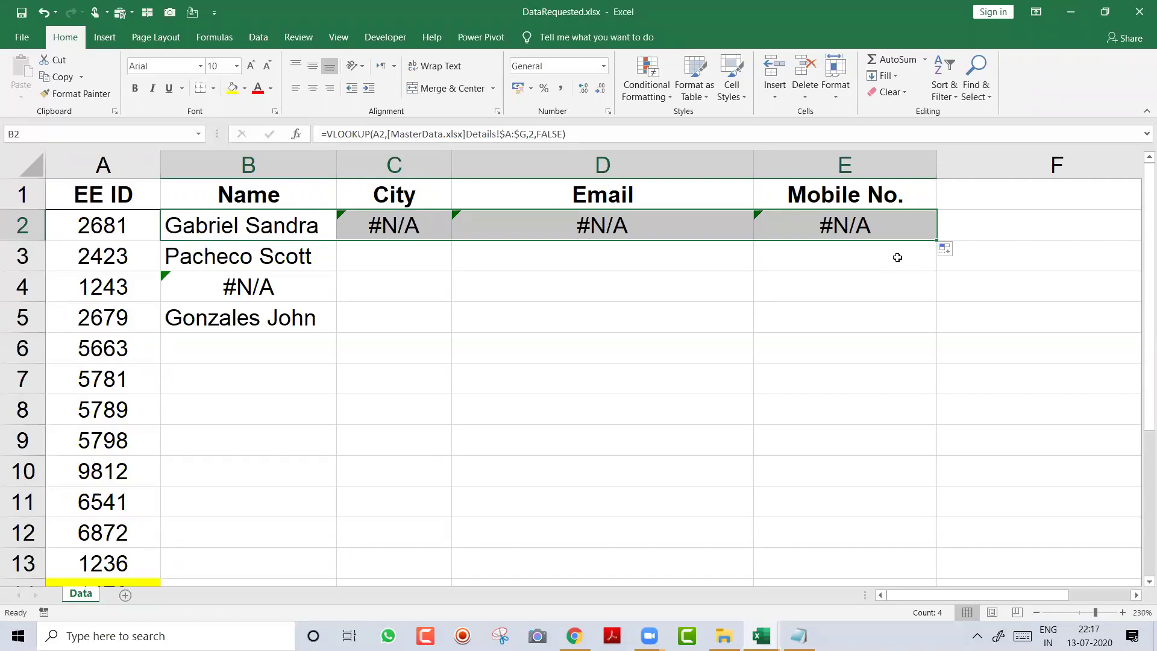
{"action": "key", "text": "ctrl+z"}
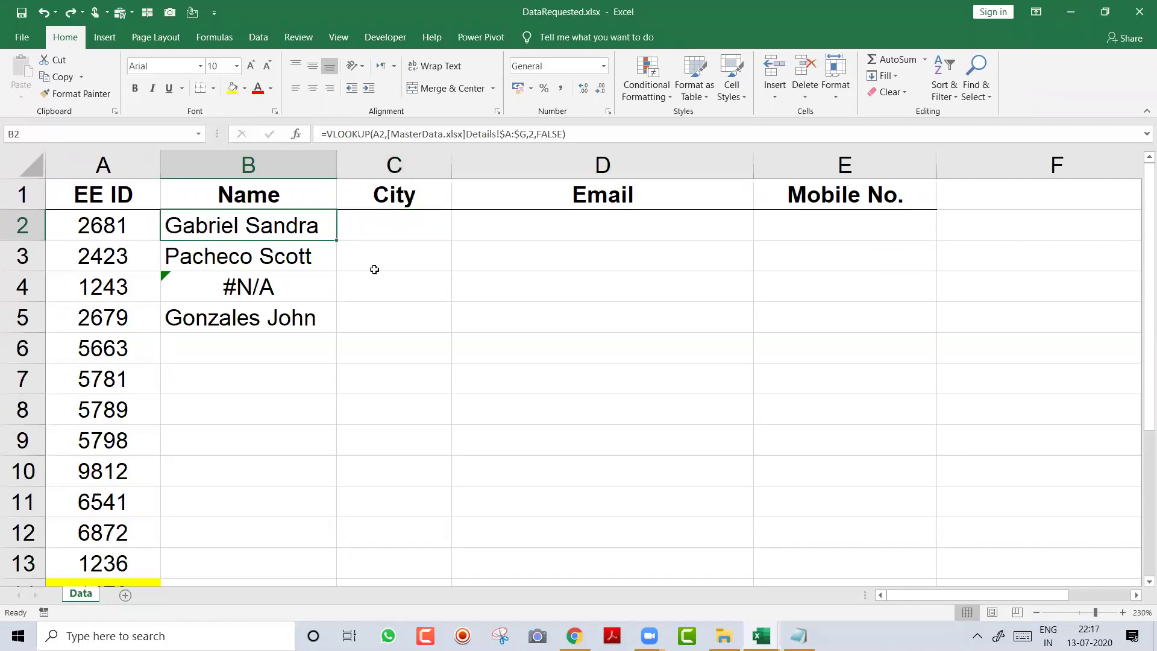
{"action": "double_click", "coordinate": [274, 229]}
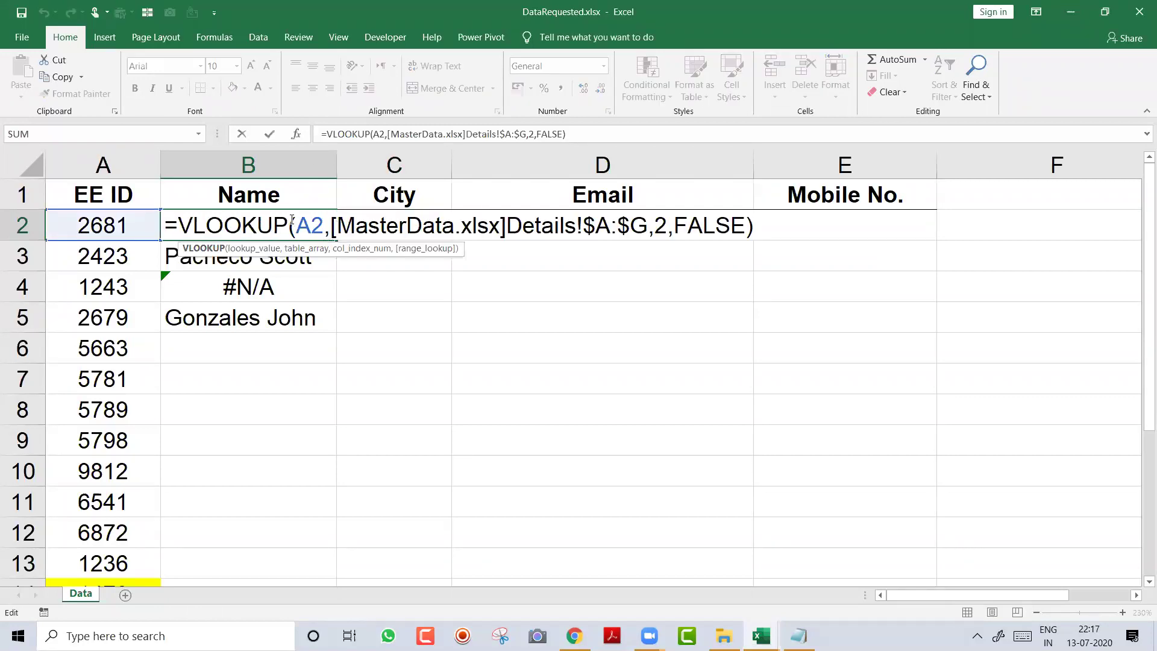
{"action": "left_click_drag", "start_coordinate": [294, 224], "coordinate": [322, 224]}
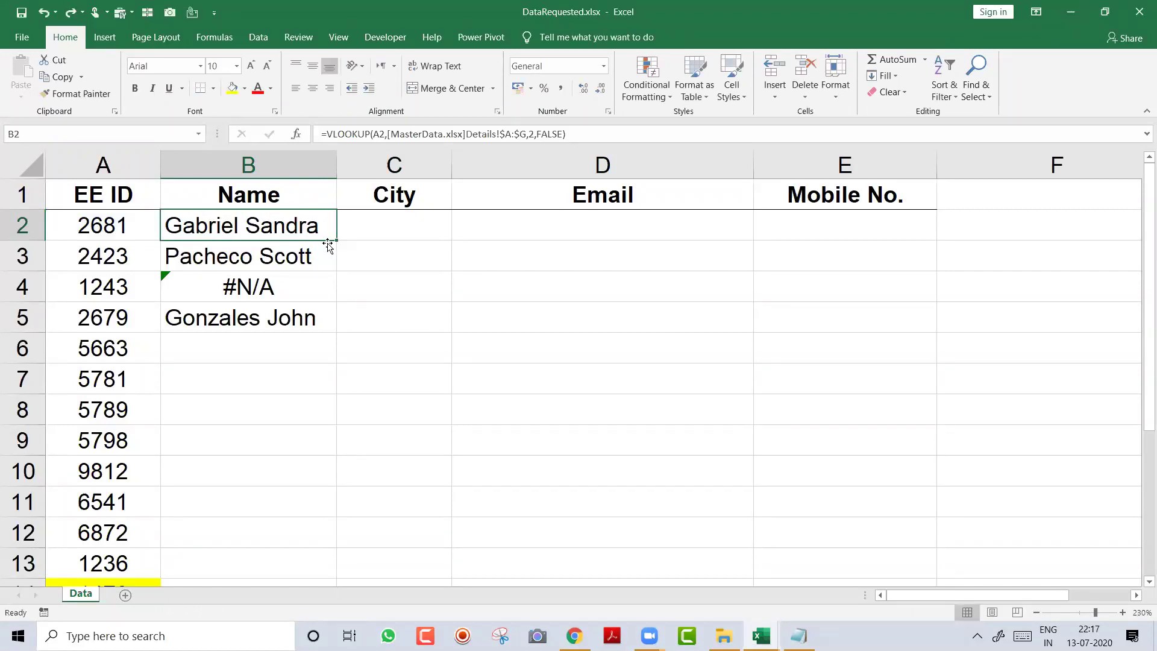
{"action": "left_click_drag", "start_coordinate": [336, 242], "coordinate": [883, 271]}
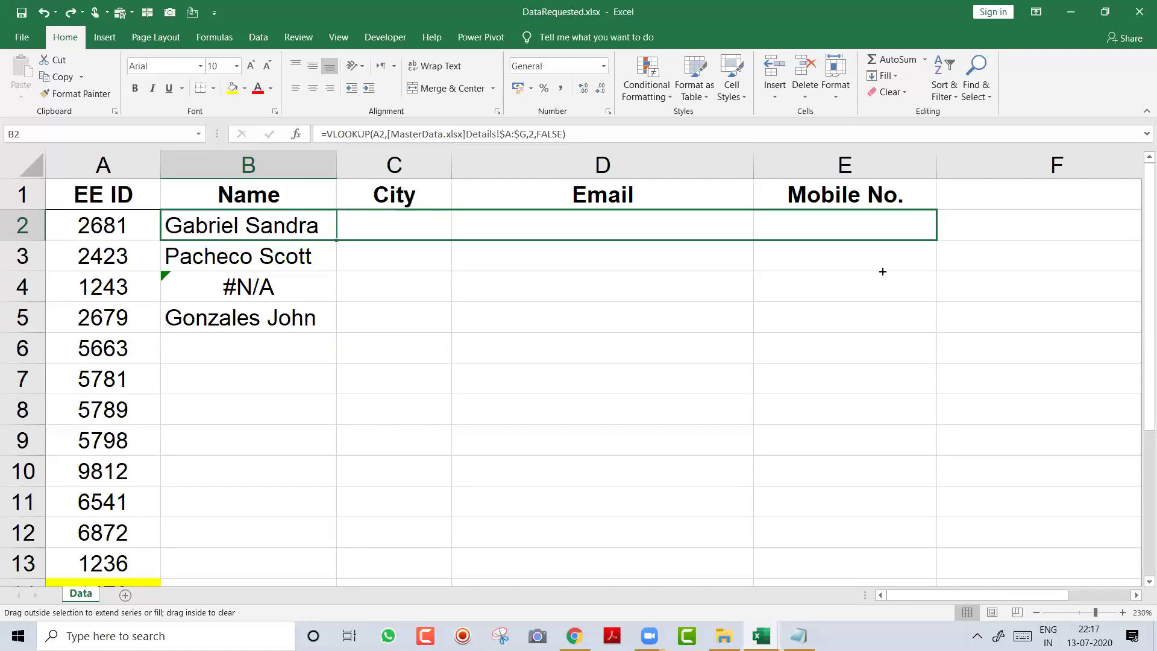
{"action": "left_click_drag", "start_coordinate": [882, 272], "coordinate": [882, 271]}
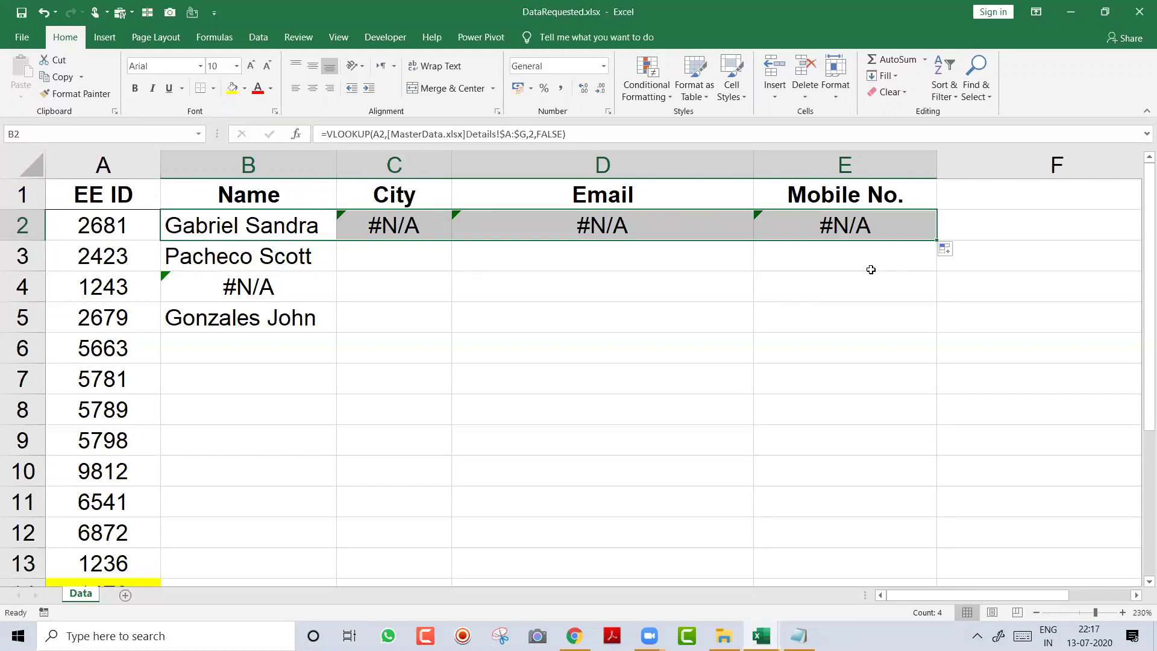
{"action": "left_click", "coordinate": [410, 225]}
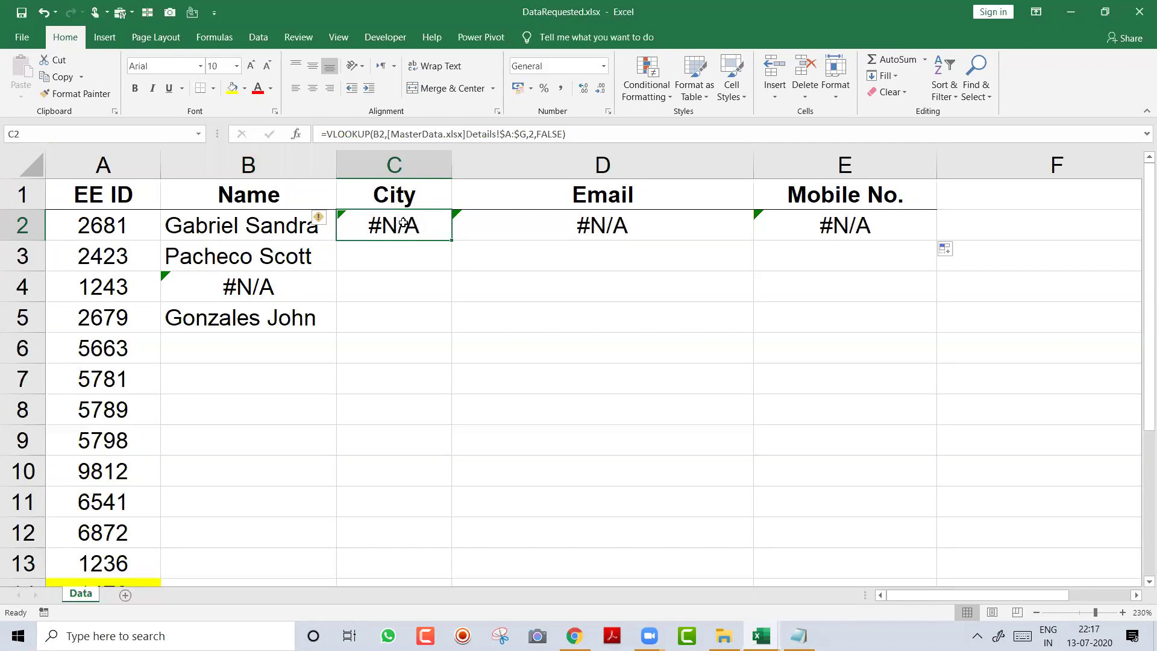
Step: Inspect the shifted lookup references in C2's and D2's formulas without changing them
{"action": "double_click", "coordinate": [404, 223]}
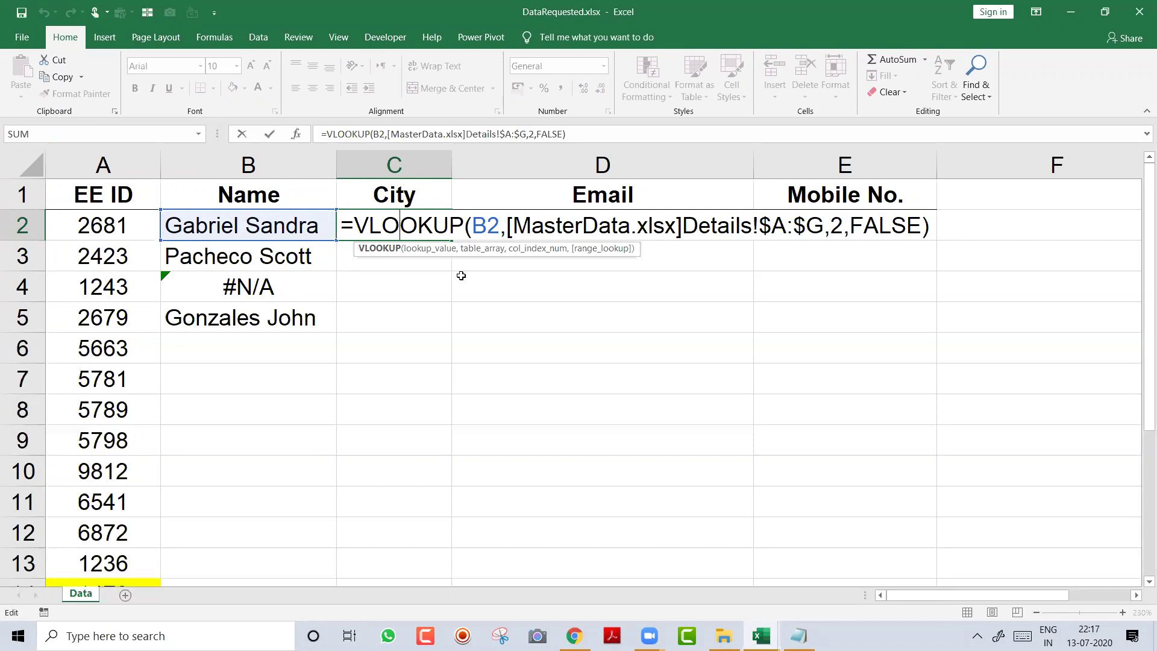
{"action": "key", "text": "Escape"}
{"action": "double_click", "coordinate": [605, 224]}
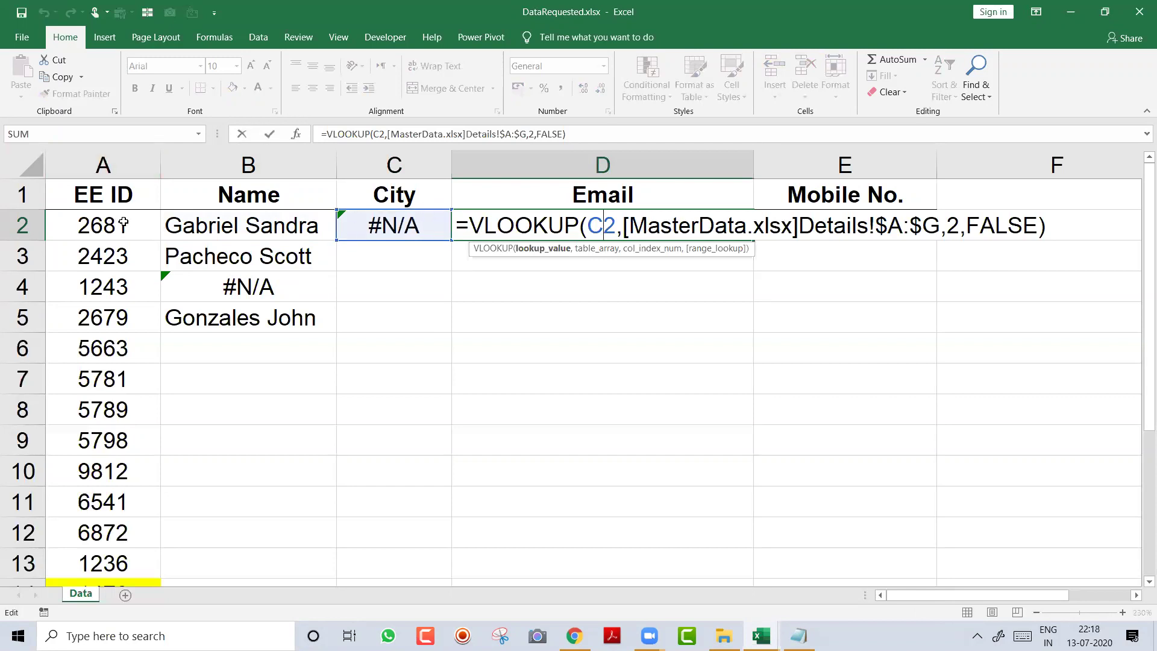
{"action": "key", "text": "Escape"}
Step: Clear the #N/A results in C2:E2 and the names in B3:B5
{"action": "key", "text": "Left"}
{"action": "key", "text": "shift+Right"}
{"action": "key", "text": "shift+Right"}
{"action": "key", "text": "Delete"}
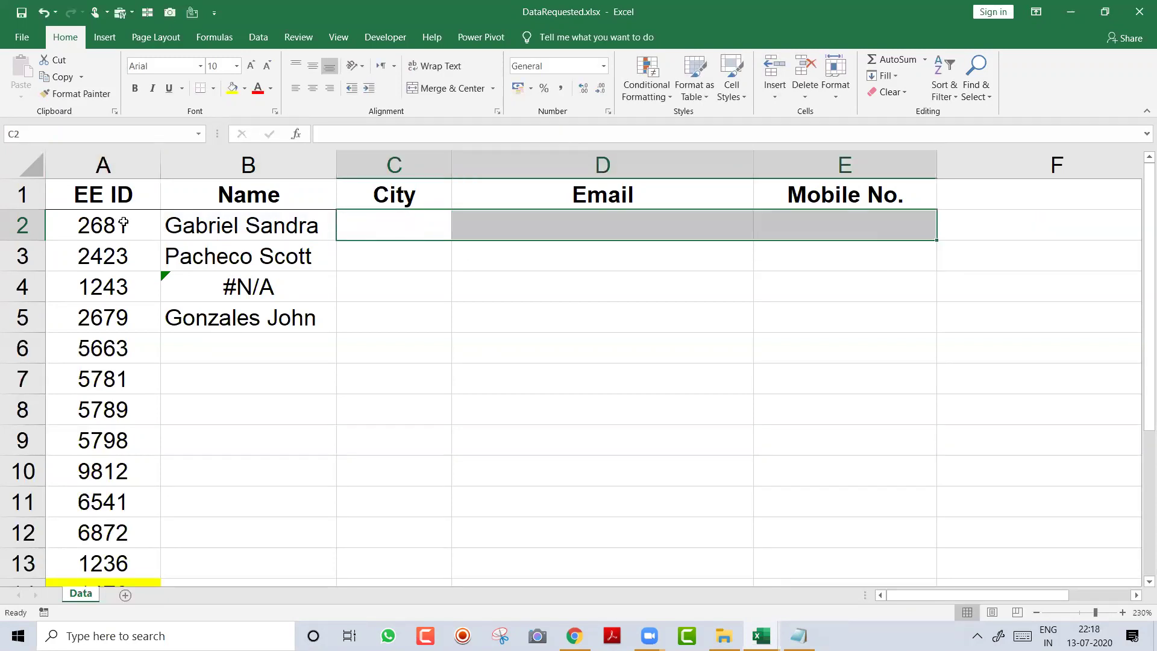
{"action": "key", "text": "Left"}
{"action": "key", "text": "Down"}
{"action": "key", "text": "shift+Down"}
{"action": "key", "text": "shift+Down"}
{"action": "key", "text": "Delete"}
{"action": "key", "text": "Up"}
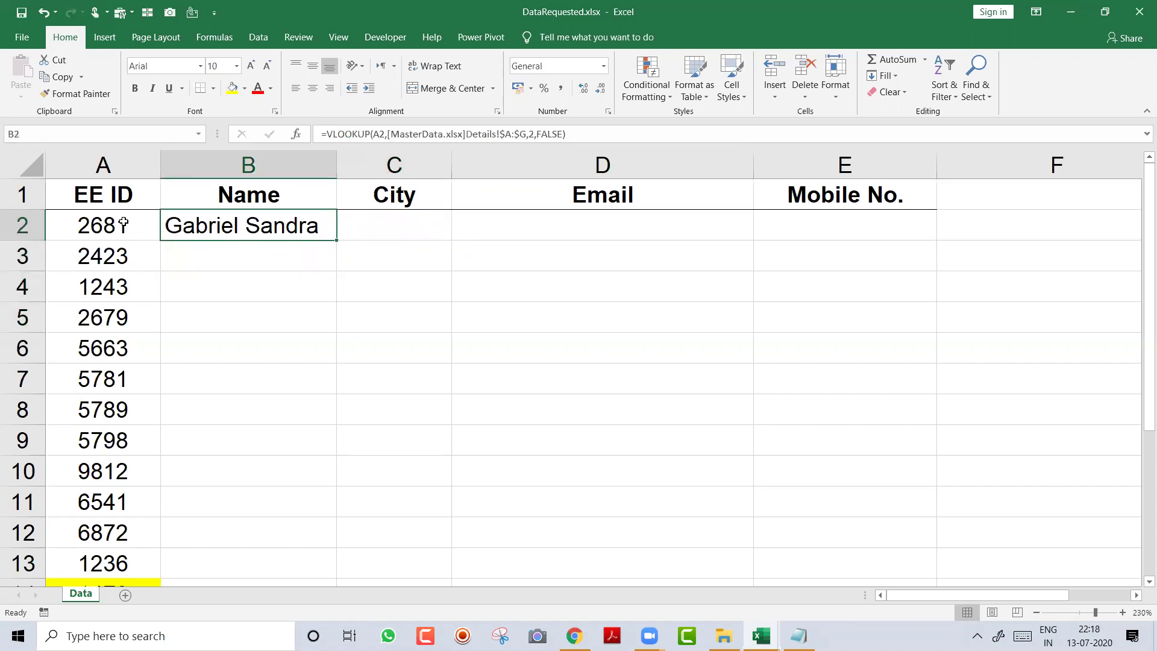
Step: Insert a dollar sign before the column of B2's A2 reference, making $A2
{"action": "key", "text": "F2"}
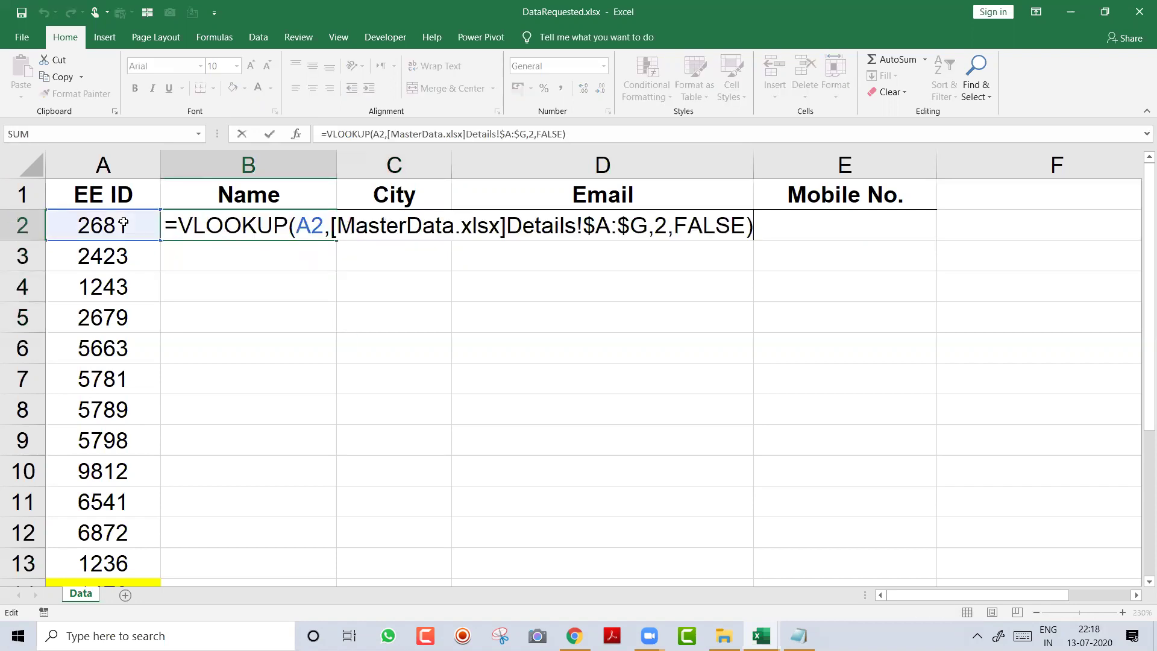
{"action": "left_click", "coordinate": [298, 233]}
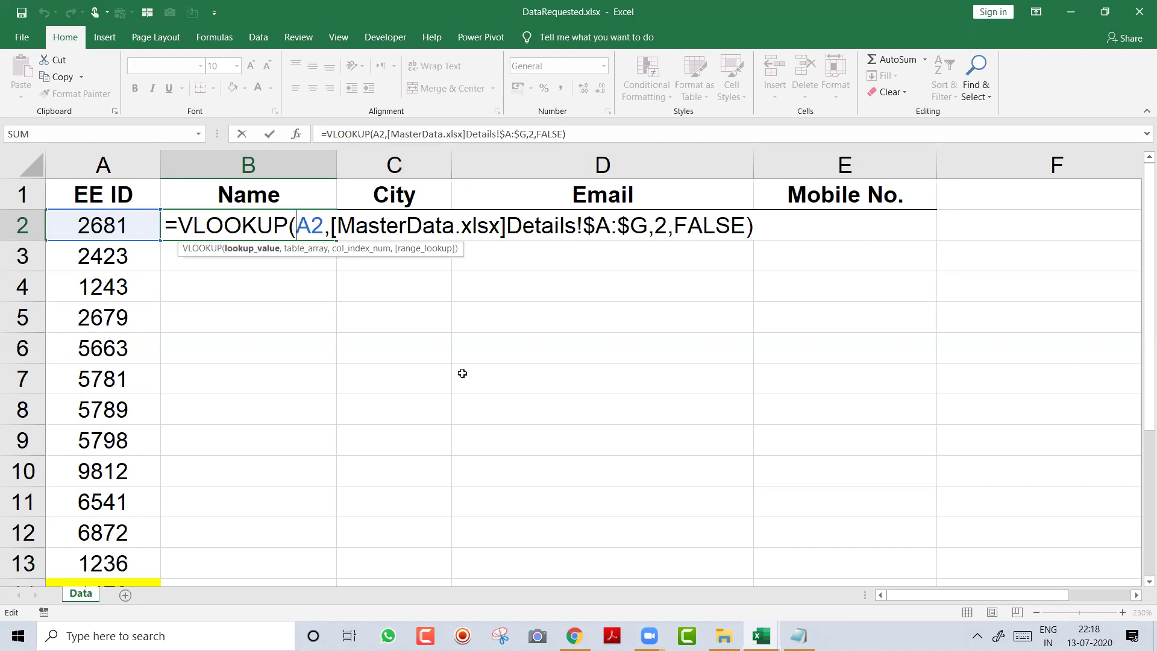
{"action": "type", "text": "$"}
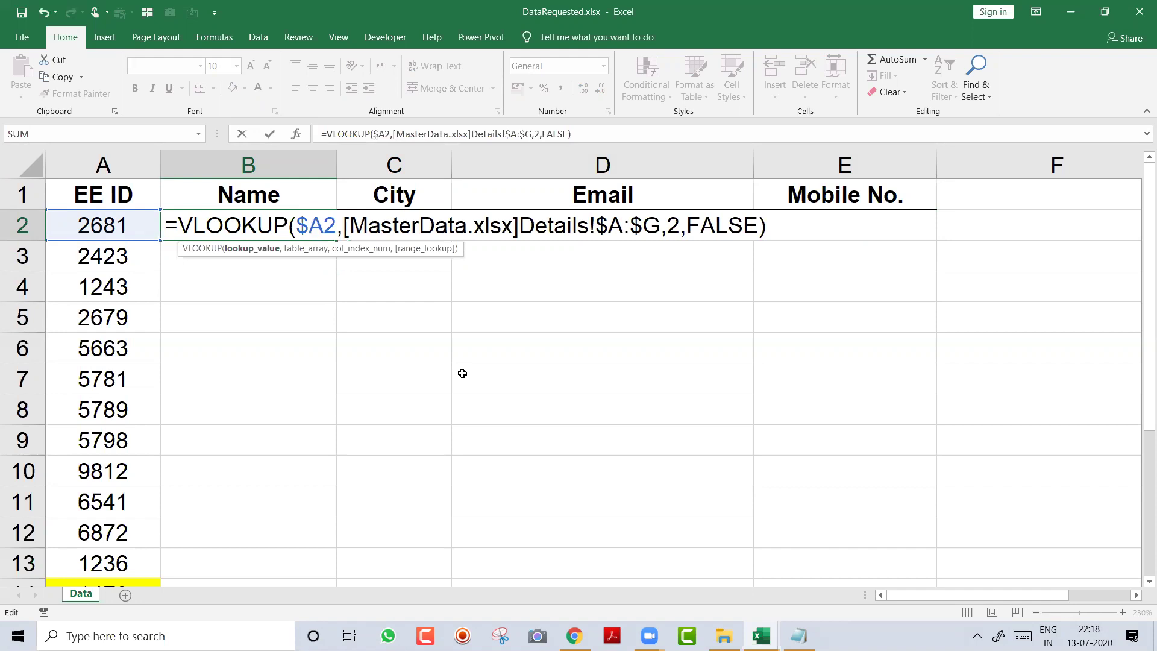
{"action": "key", "text": "shift+Right"}
{"action": "key", "text": "shift+Right"}
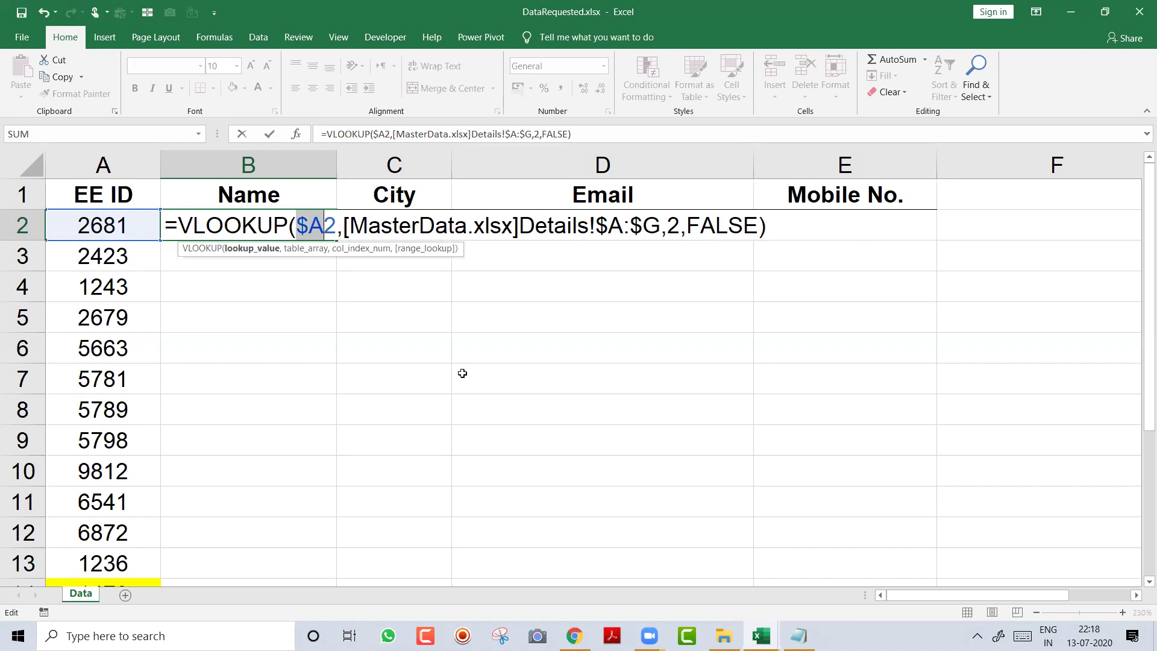
{"action": "key", "text": "Left"}
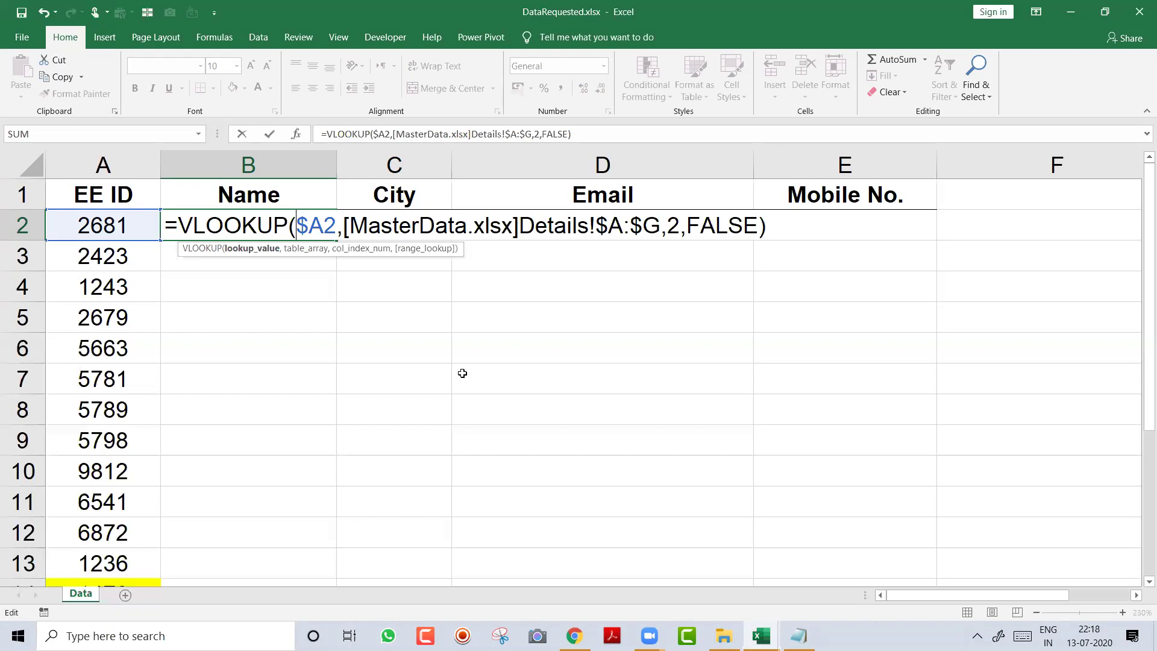
{"action": "key", "text": "shift+Right"}
{"action": "key", "text": "shift+Right"}
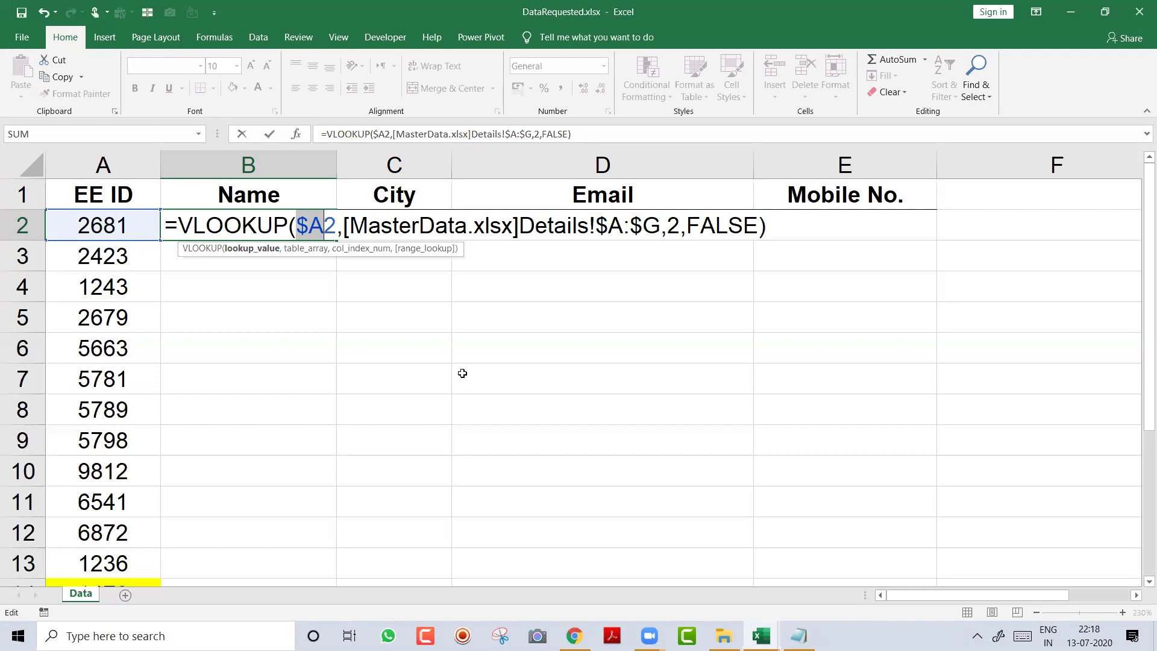
{"action": "key", "text": "Left"}
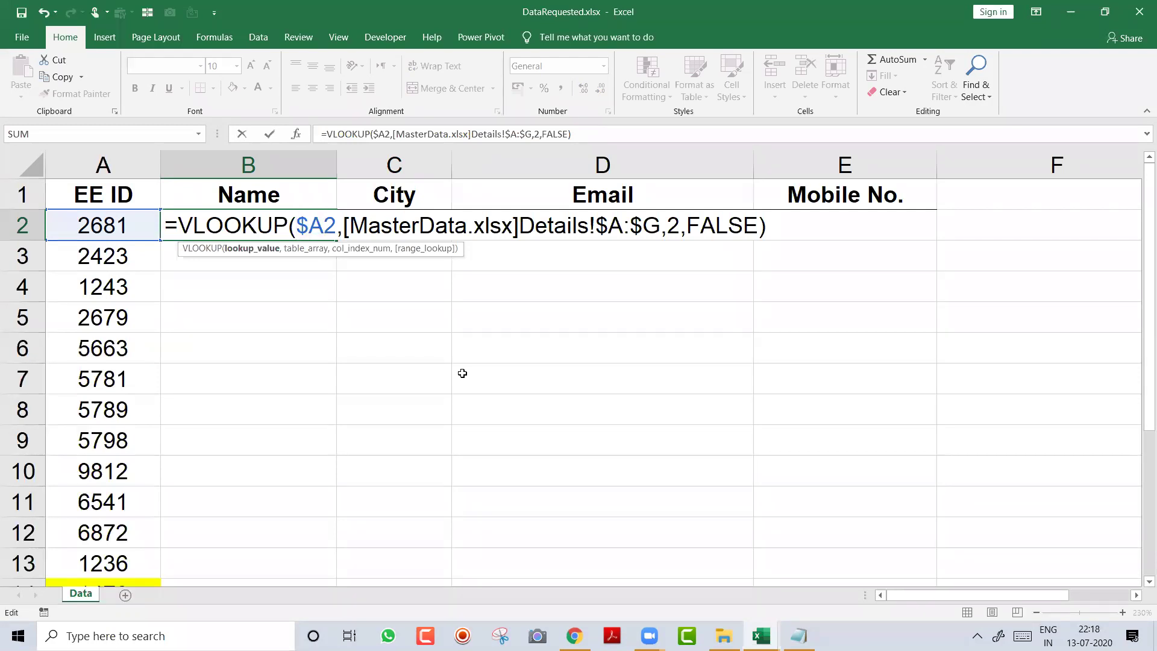
{"action": "type", "text": "$"}
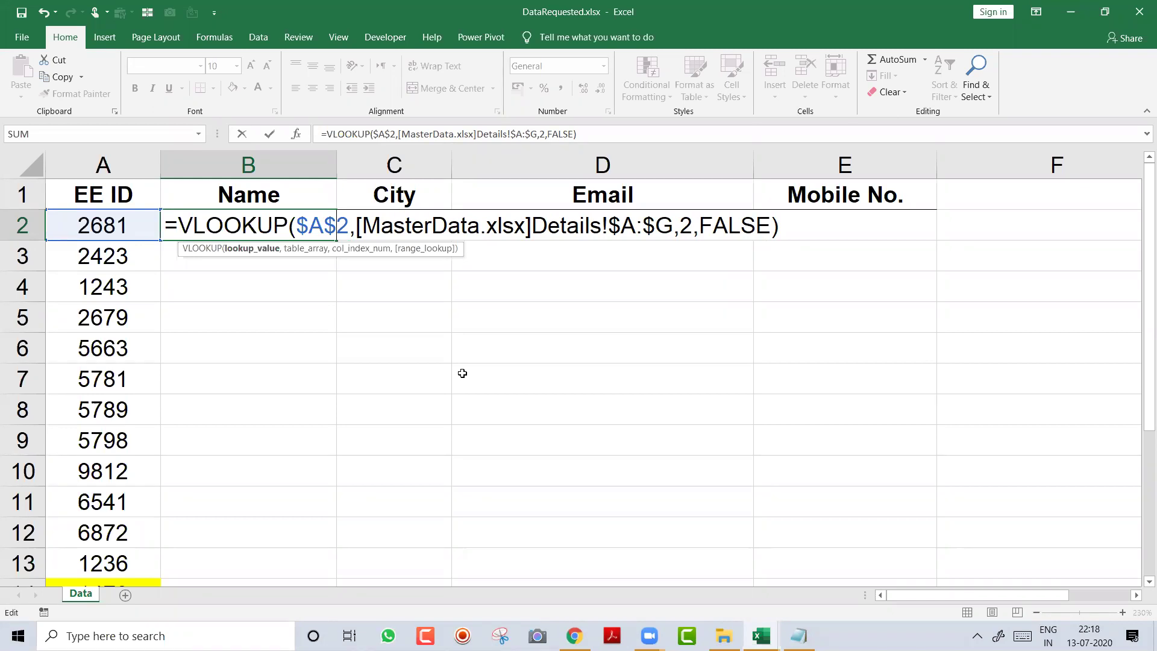
{"action": "key", "text": "BackSpace"}
Step: Add the row dollar sign to make $A$2 and commit B2's formula
{"action": "key", "text": "Left"}
{"action": "key", "text": "Left"}
{"action": "key", "text": "shift+Right"}
{"action": "key", "text": "shift+Right"}
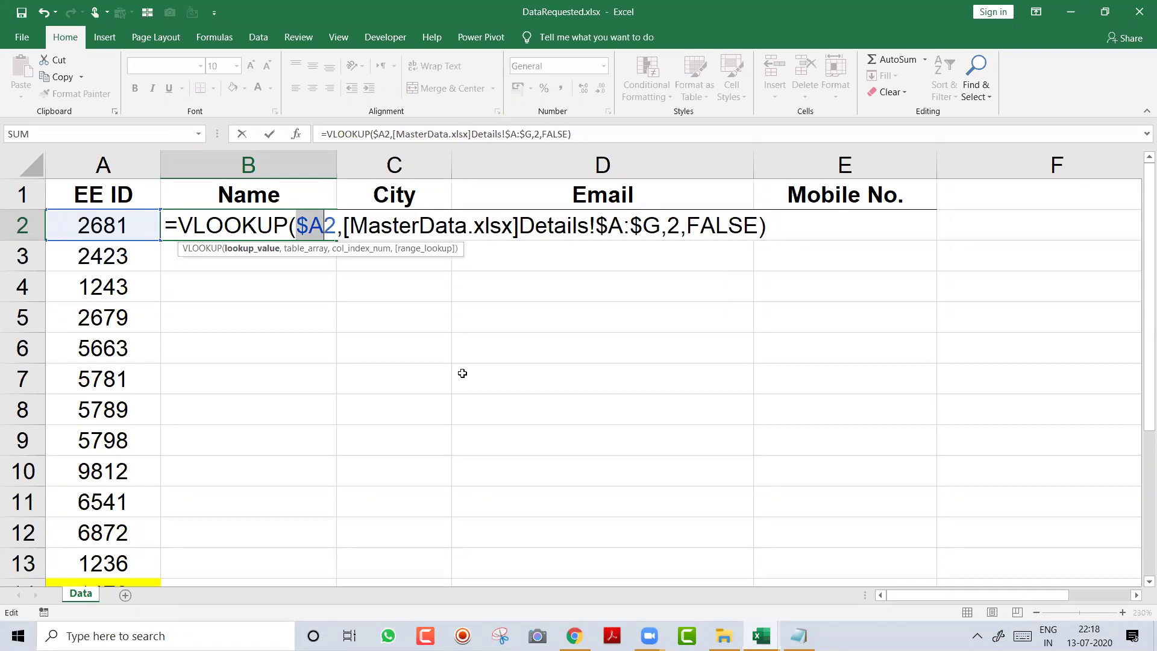
{"action": "key", "text": "Right"}
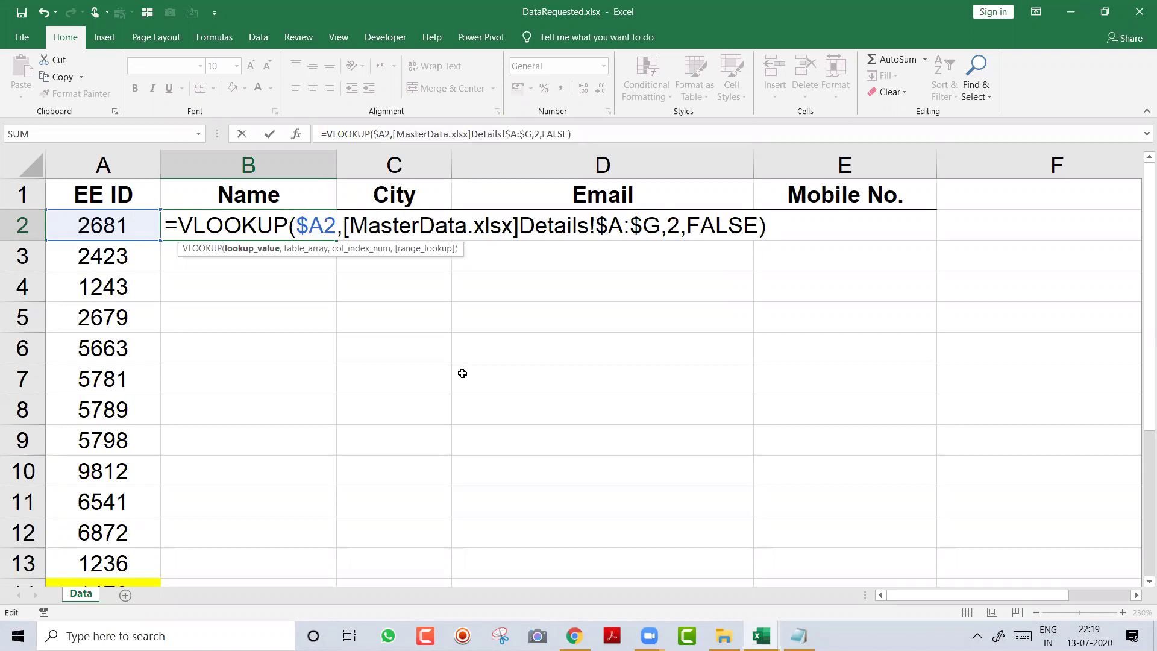
{"action": "type", "text": "$"}
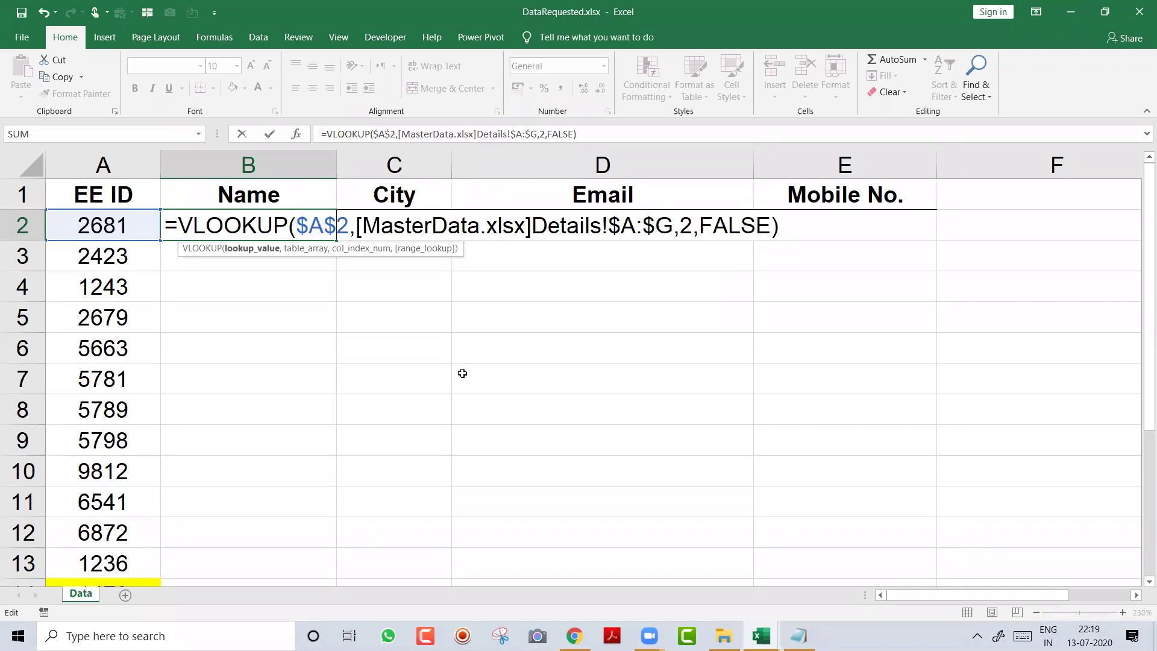
{"action": "key", "text": "Return"}
{"action": "key", "text": "Up"}
{"action": "key", "text": "F2"}
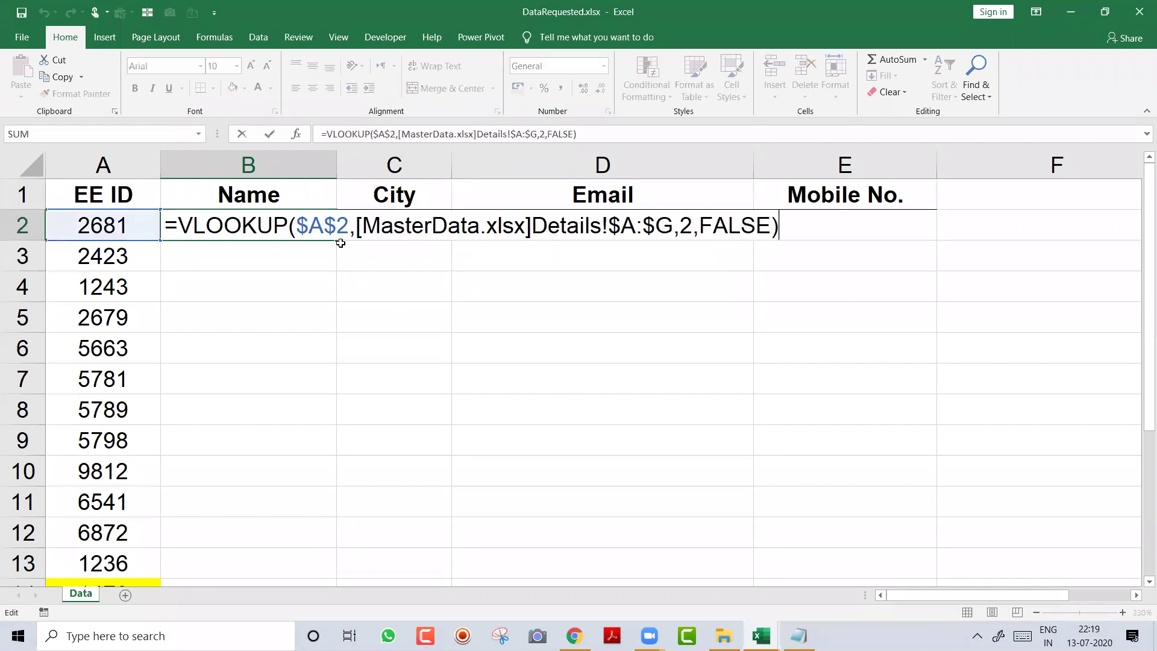
{"action": "key", "text": "ctrl+Return"}
Step: Copy B2's formula down to row 8, inspect B3 and B4, then undo the fill
{"action": "left_click_drag", "start_coordinate": [341, 361], "coordinate": [347, 415]}
{"action": "key", "text": "Down"}
{"action": "double_click", "coordinate": [292, 255]}
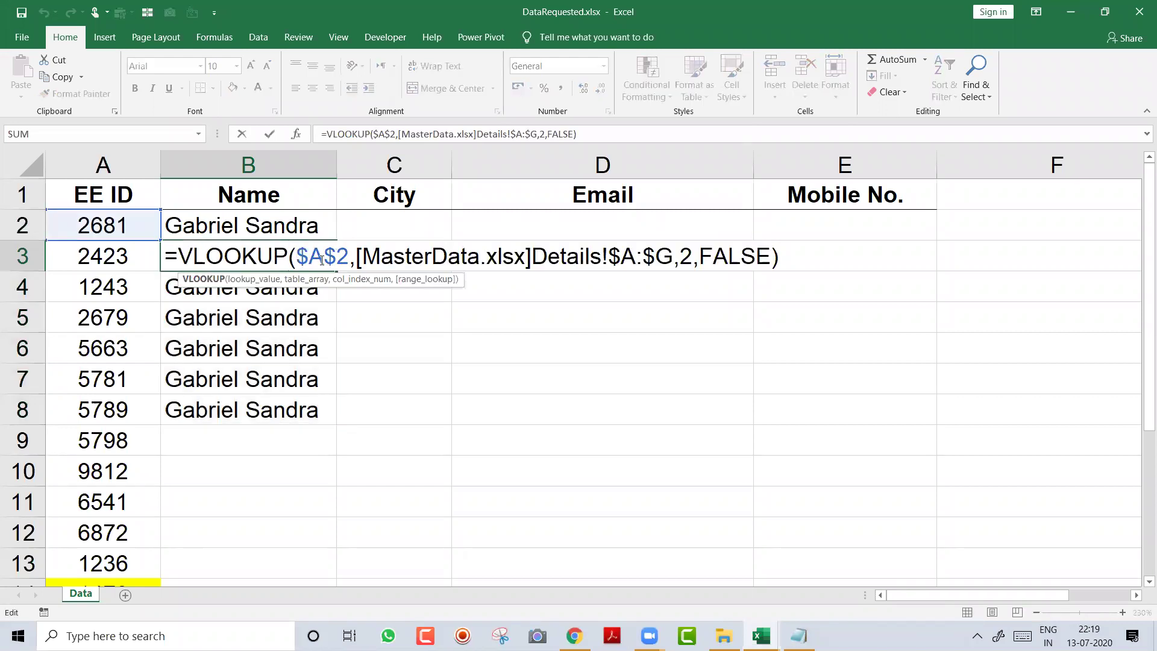
{"action": "key", "text": "Escape"}
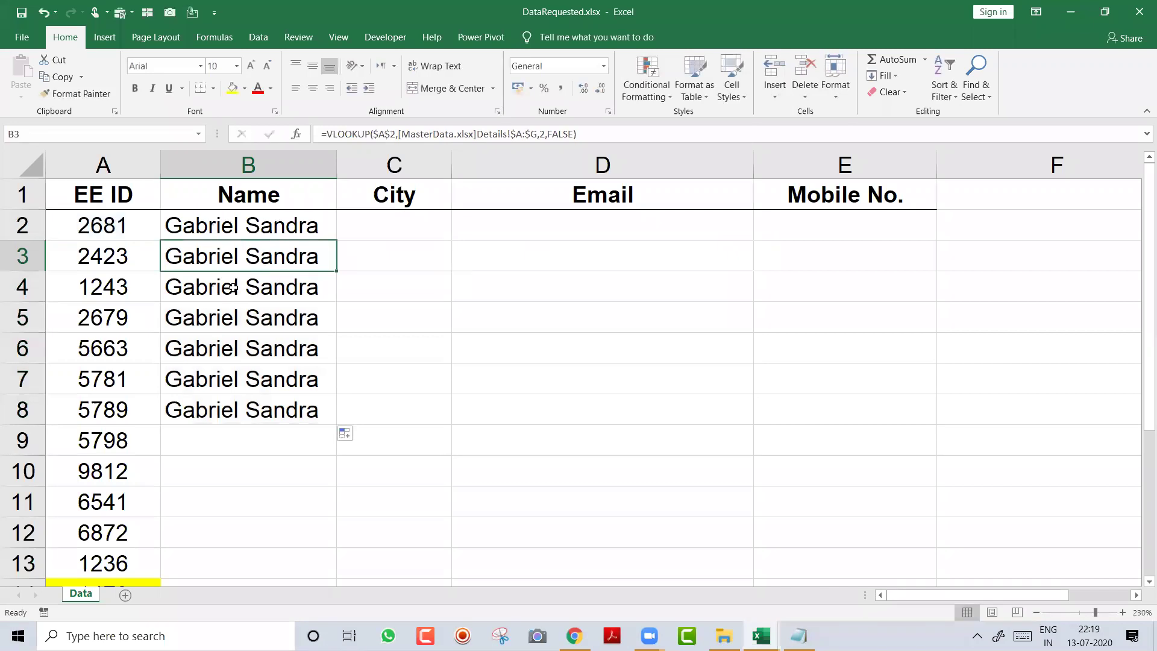
{"action": "key", "text": "Down"}
{"action": "key", "text": "F2"}
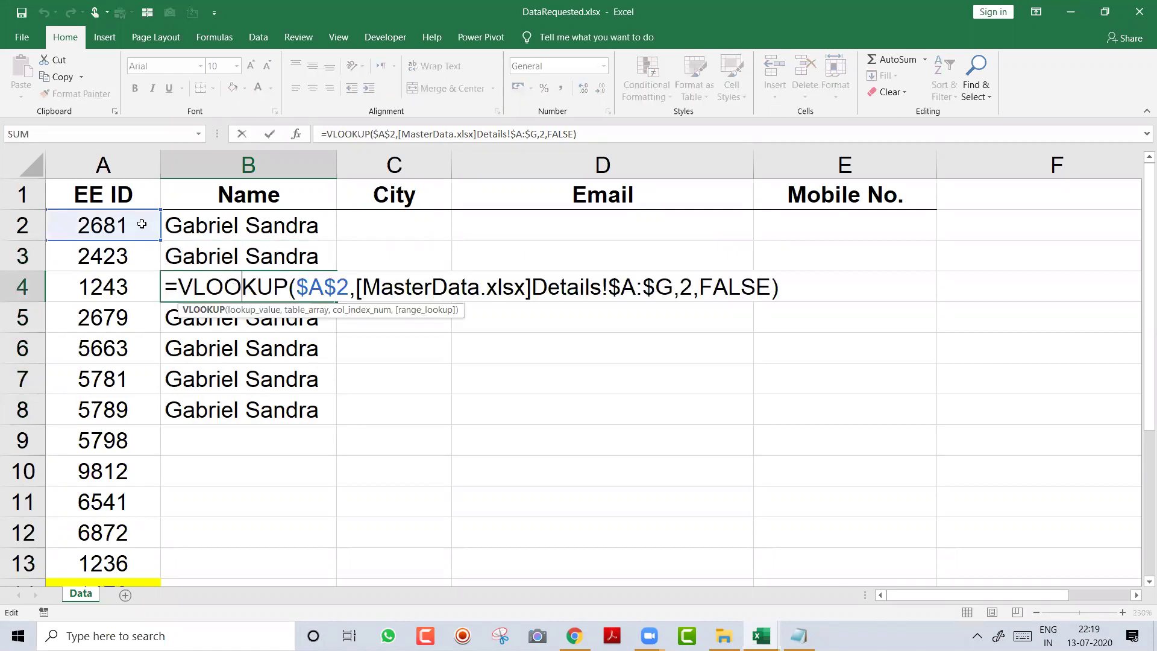
{"action": "key", "text": "Escape"}
{"action": "key", "text": "ctrl+z"}
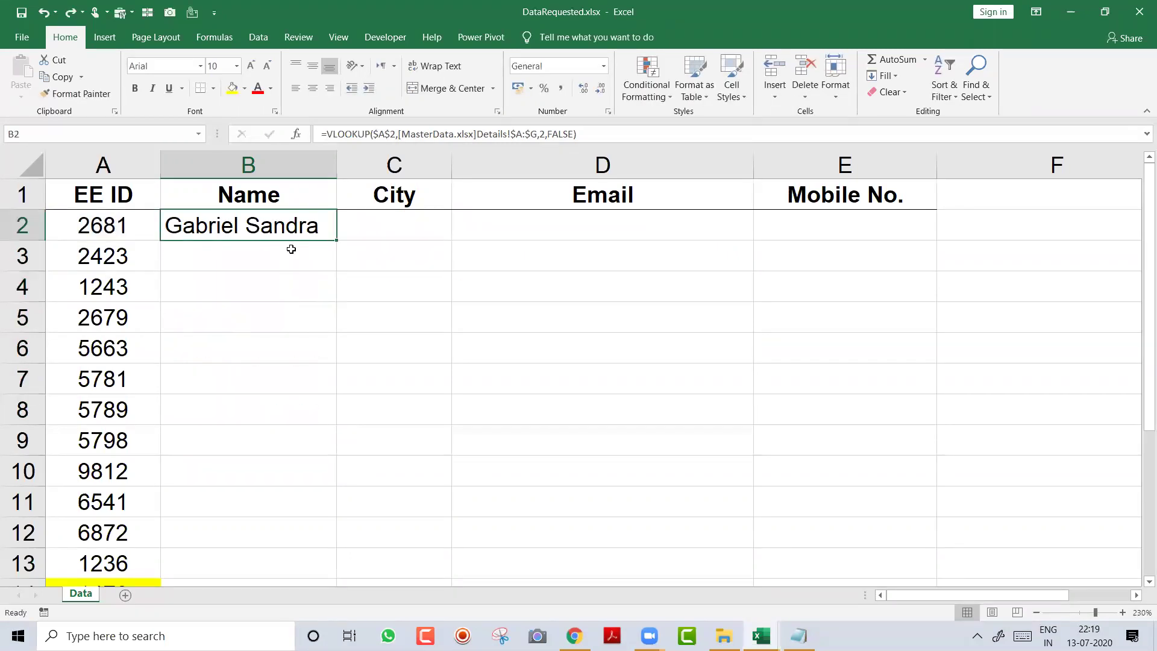
Step: Change B2's lookup reference from $A$2 to $A2 and begin copying it across row 2
{"action": "double_click", "coordinate": [292, 227]}
{"action": "left_click", "coordinate": [332, 228]}
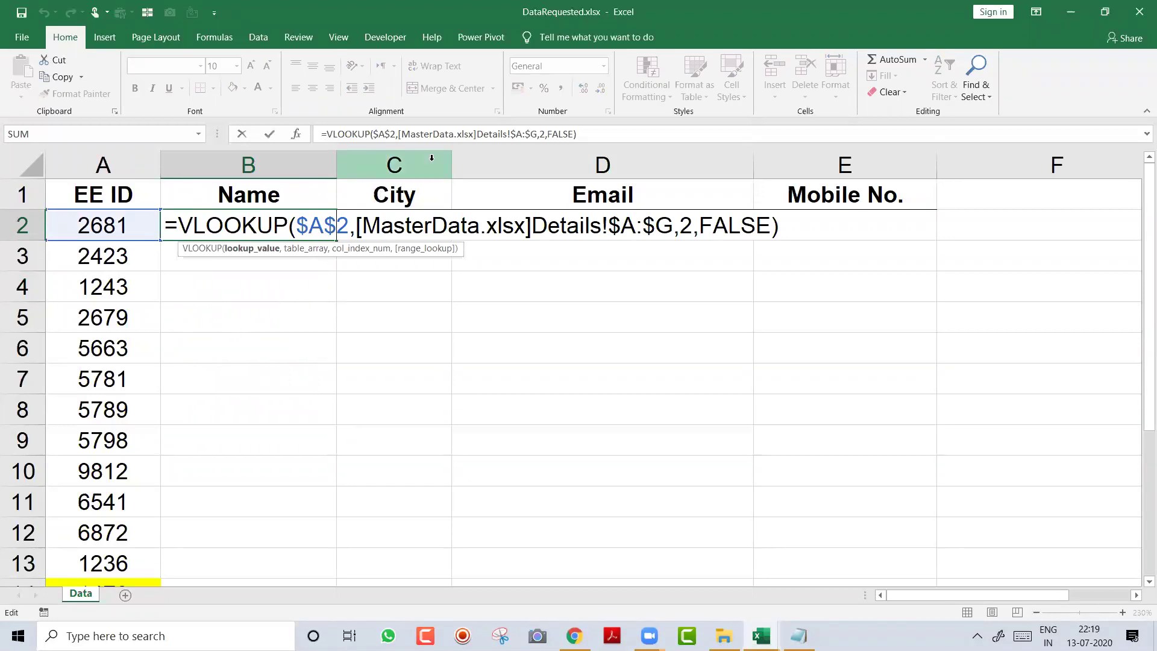
{"action": "key", "text": "BackSpace"}
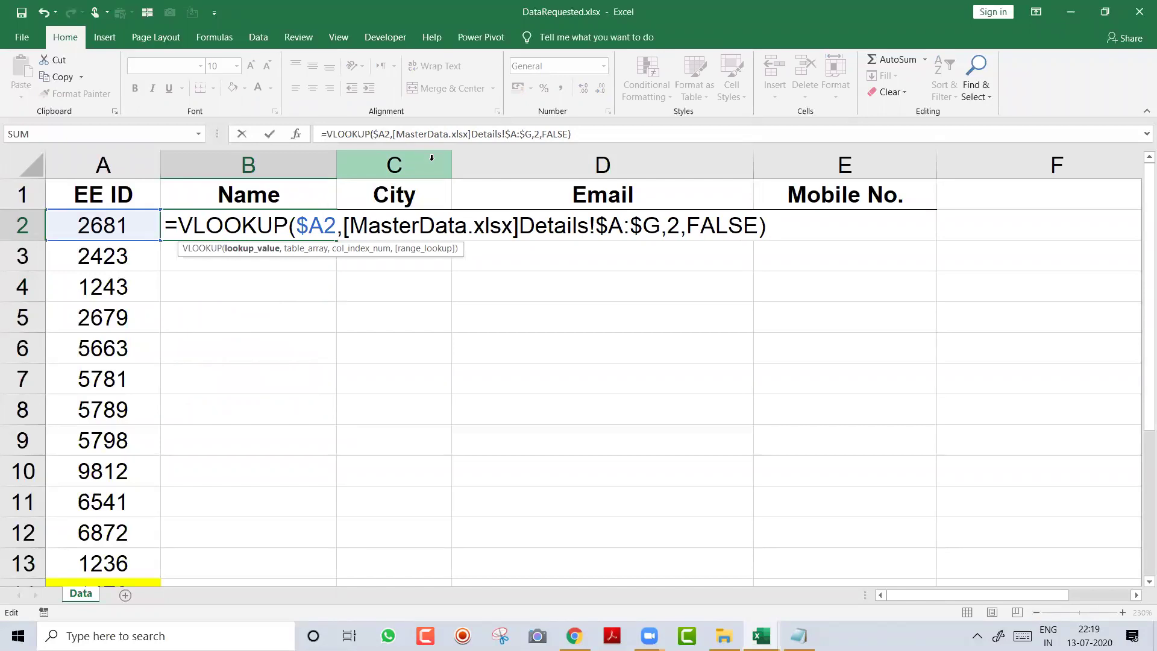
{"action": "key", "text": "Left"}
{"action": "key", "text": "Left"}
{"action": "key", "text": "shift+Right"}
{"action": "key", "text": "shift+Right"}
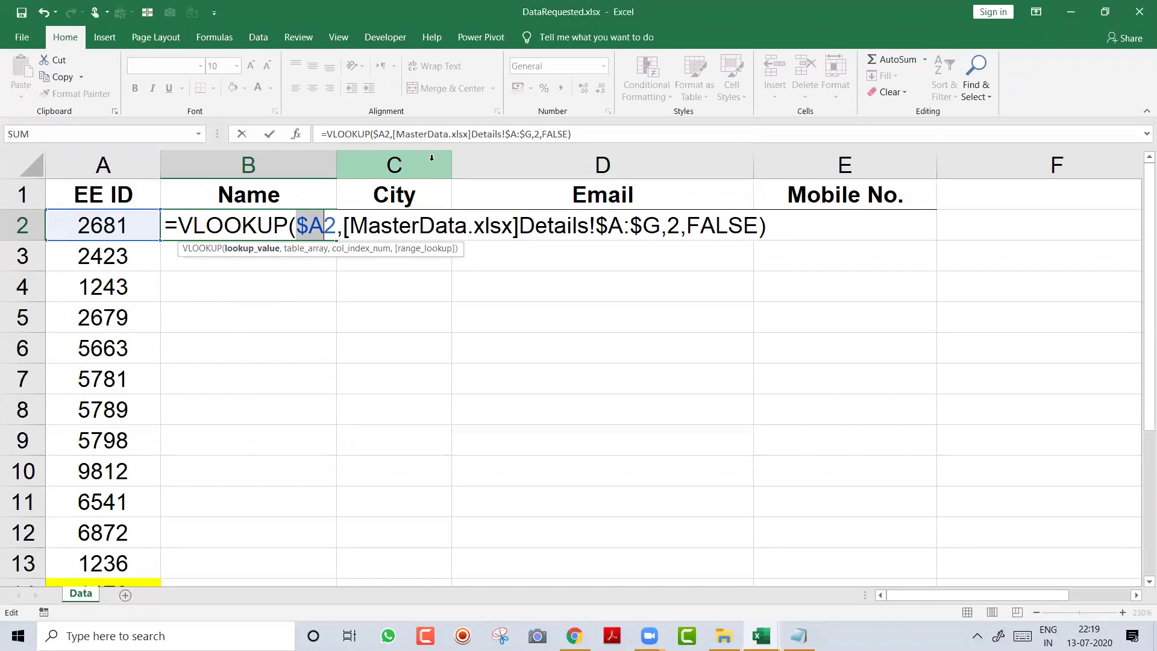
{"action": "key", "text": "ctrl+Return"}
{"action": "left_click_drag", "start_coordinate": [337, 239], "coordinate": [873, 233]}
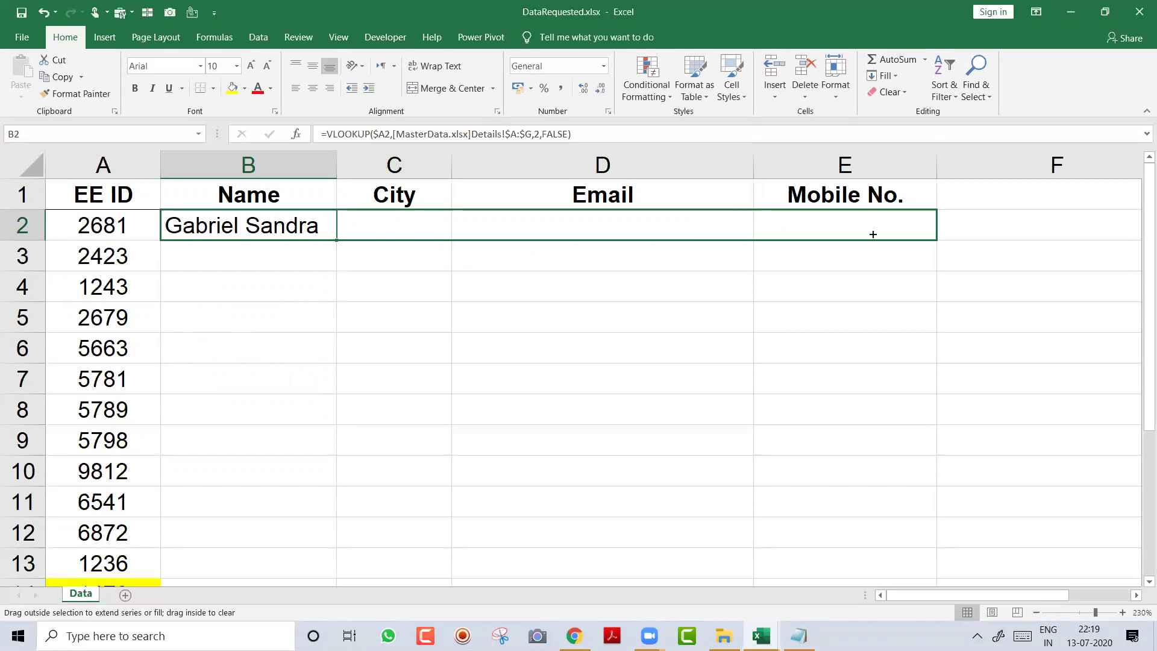
Step: Fill B2's formula to E2, widen column C, and set C2's column index to 3
{"action": "left_click_drag", "start_coordinate": [873, 233], "coordinate": [875, 230]}
{"action": "left_click_drag", "start_coordinate": [448, 164], "coordinate": [482, 163]}
{"action": "left_click", "coordinate": [448, 230]}
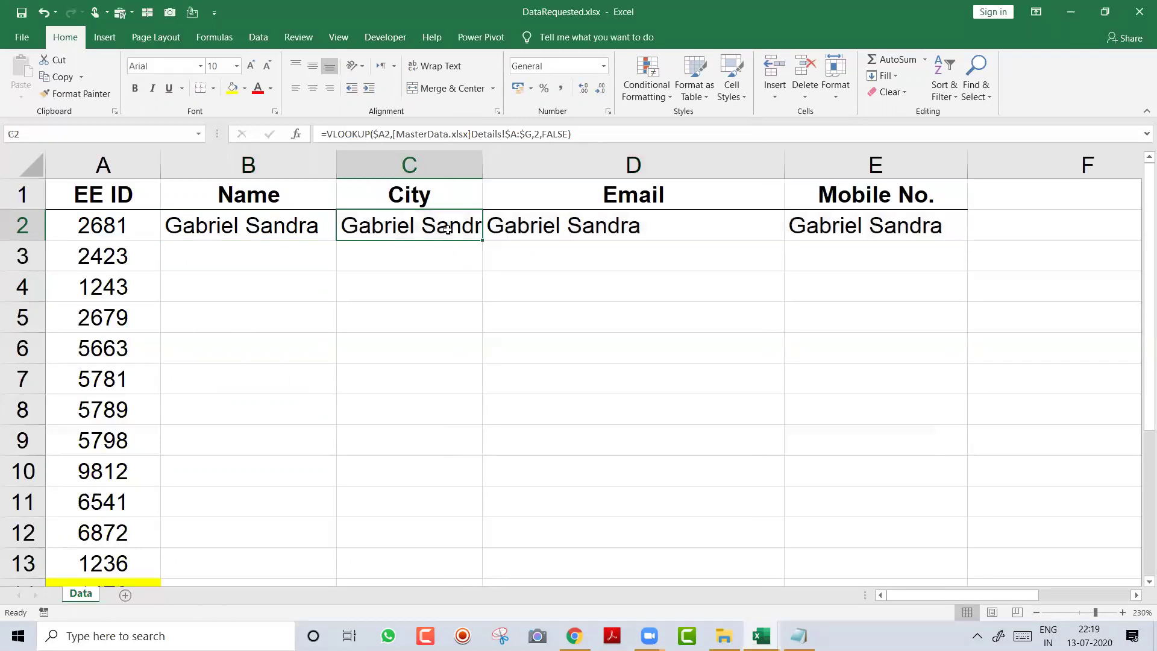
{"action": "left_click", "coordinate": [325, 237]}
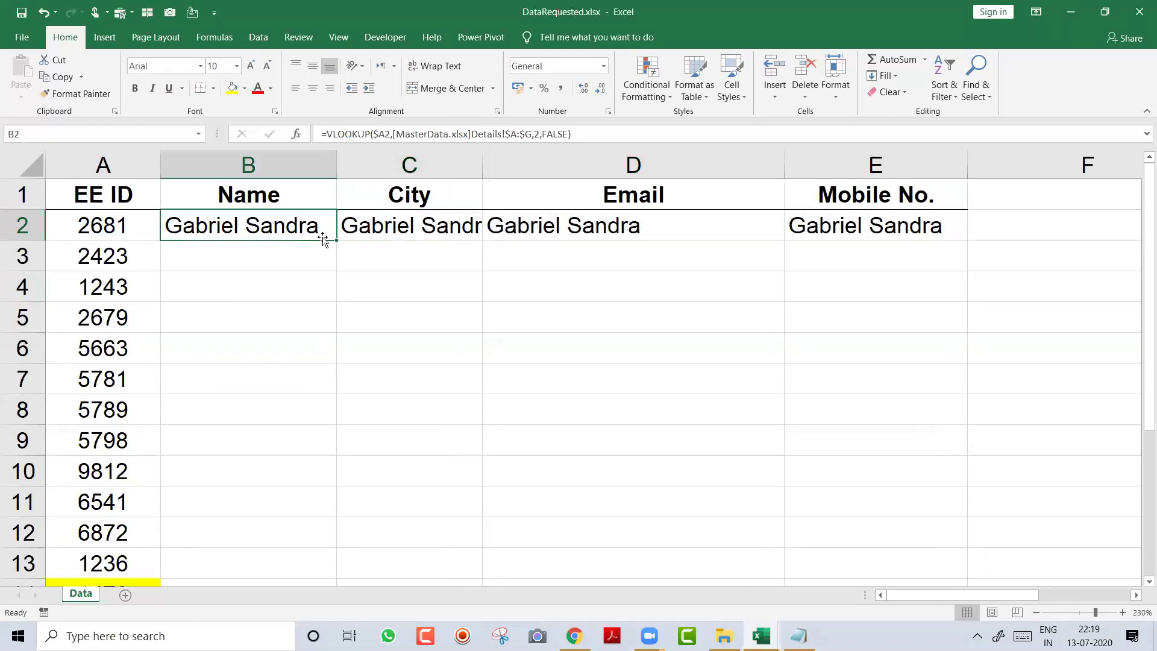
{"action": "left_click", "coordinate": [448, 228]}
{"action": "left_click", "coordinate": [538, 134]}
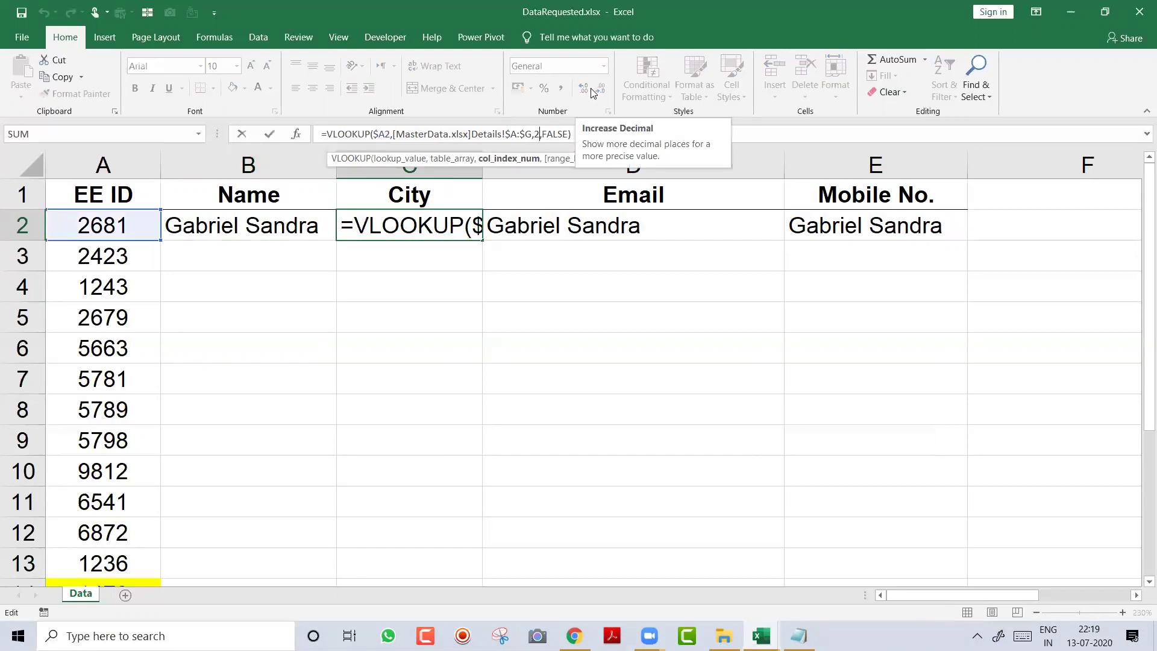
{"action": "key", "text": "BackSpace"}
{"action": "type", "text": "3"}
{"action": "key", "text": "Return"}
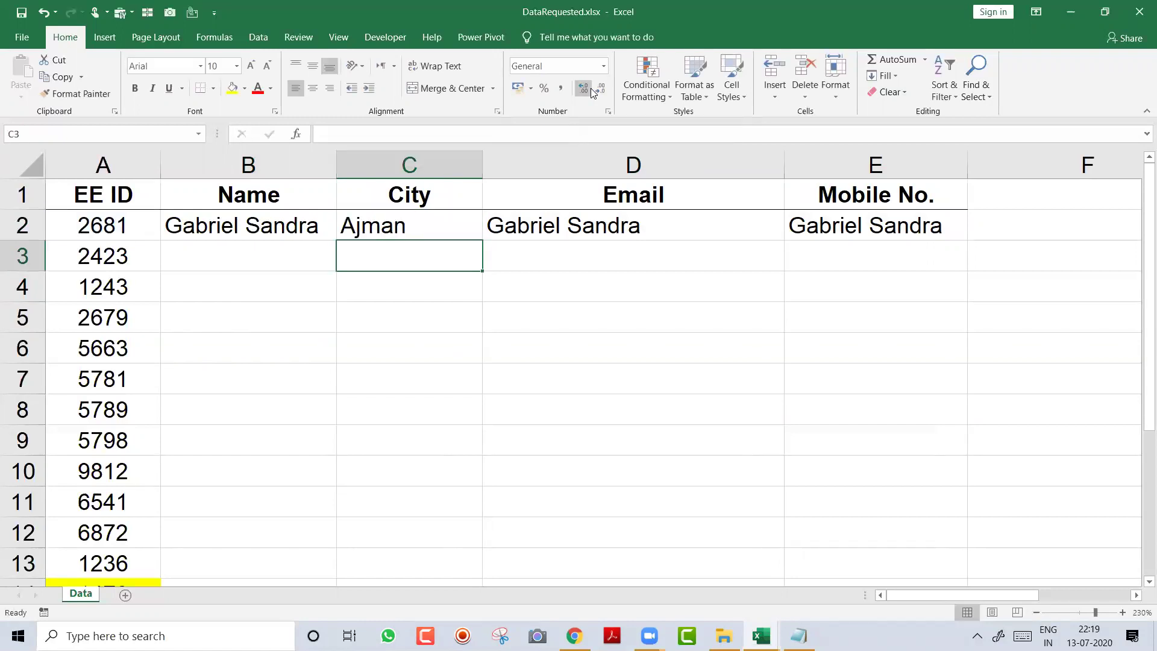
Step: Set the Email lookup in D2 to column 6 and Mobile No. in E2 to 7
{"action": "left_click", "coordinate": [716, 216]}
{"action": "double_click", "coordinate": [716, 215]}
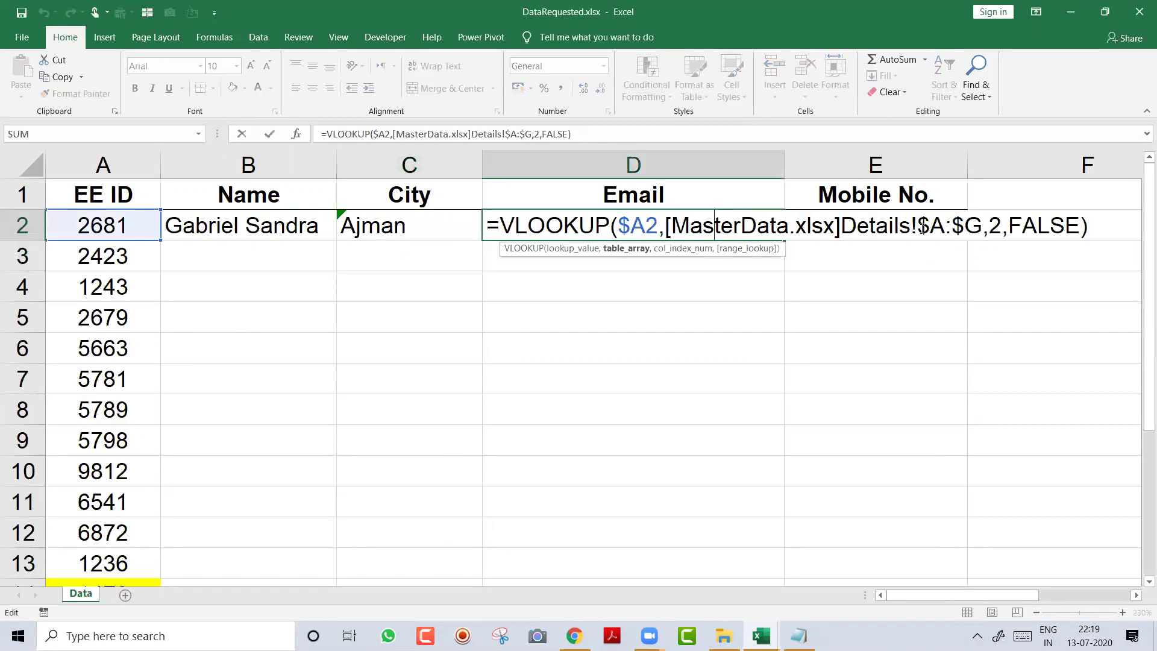
{"action": "left_click", "coordinate": [988, 228]}
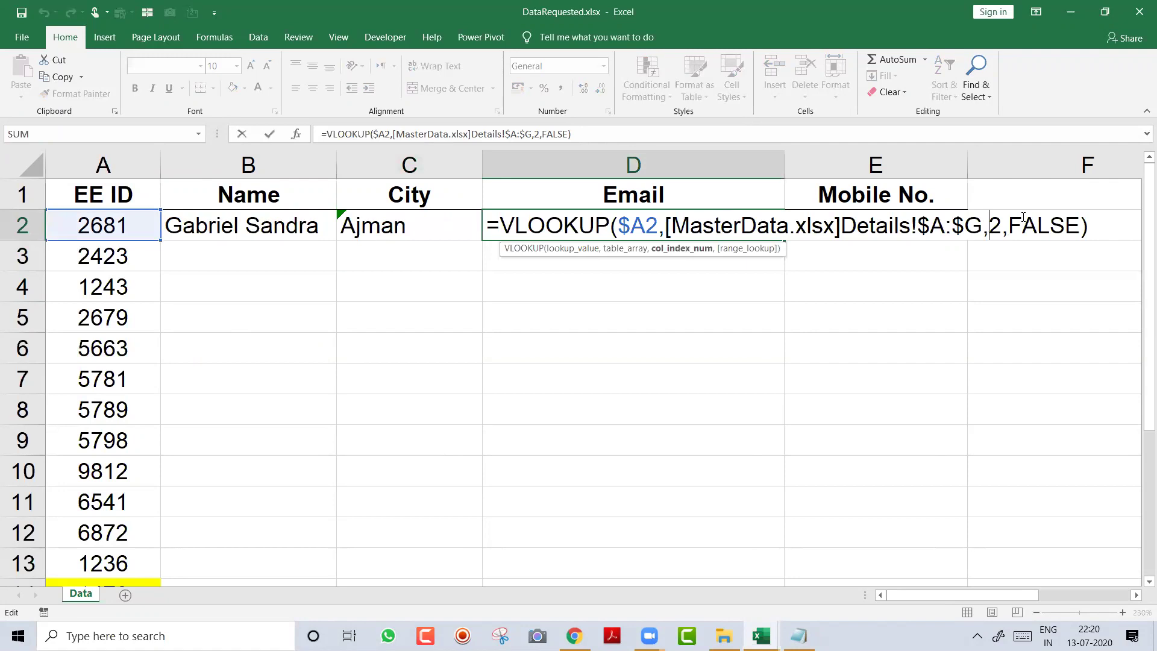
{"action": "key", "text": "Delete"}
{"action": "type", "text": "6"}
{"action": "key", "text": "Return"}
{"action": "left_click", "coordinate": [892, 229]}
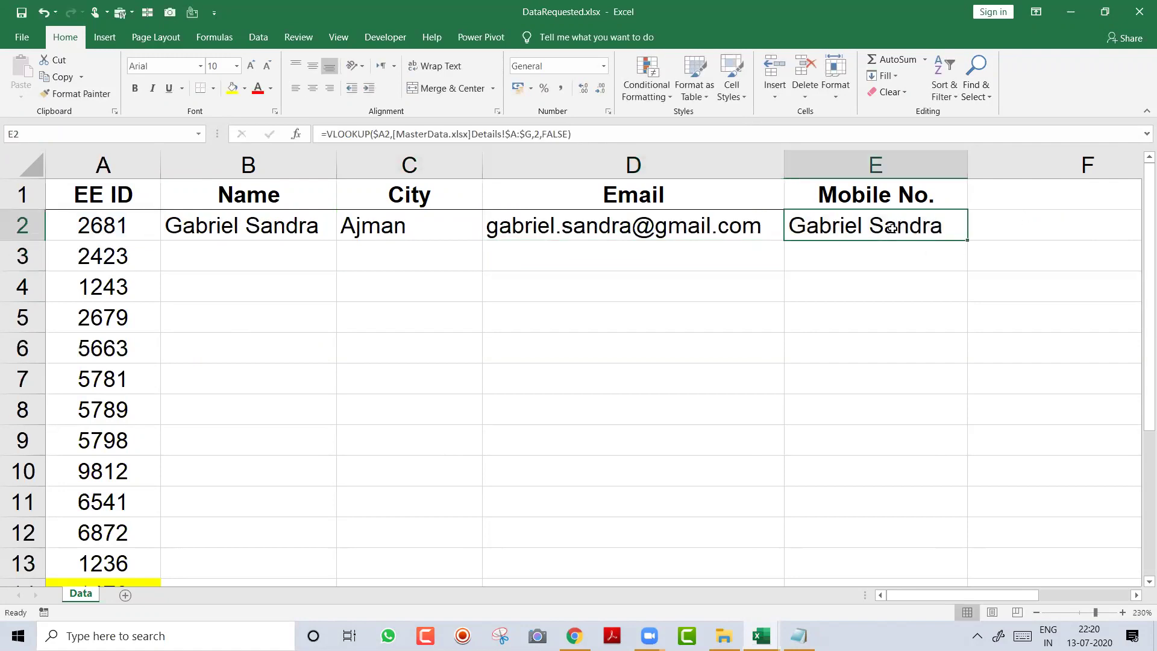
{"action": "double_click", "coordinate": [892, 227]}
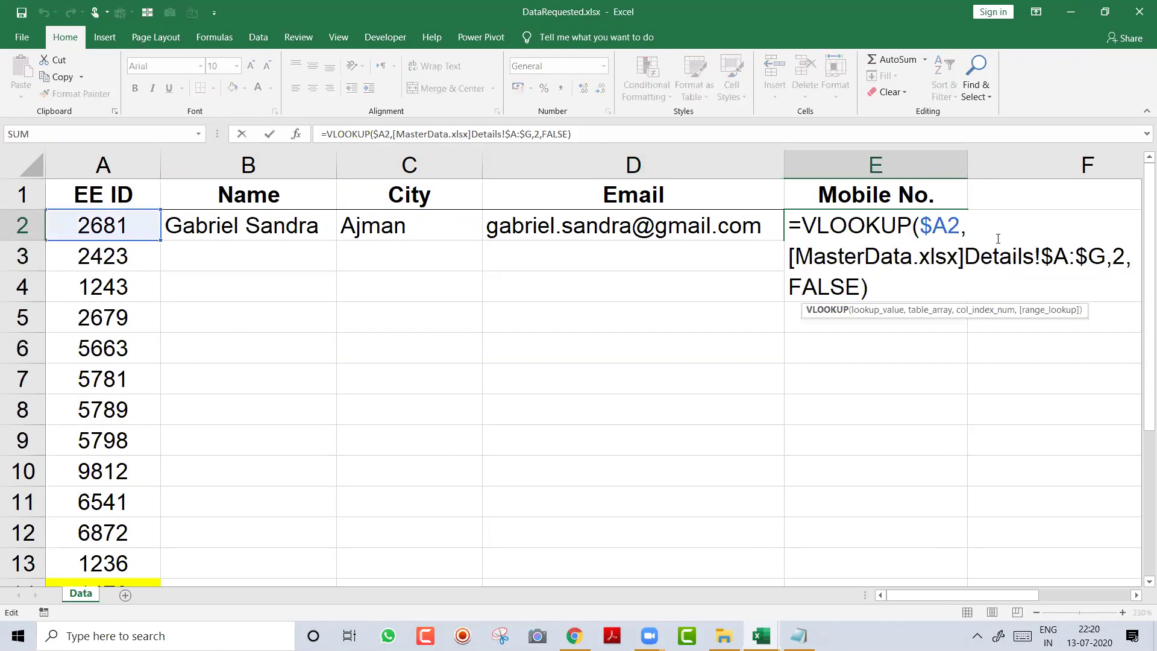
{"action": "left_click", "coordinate": [1126, 258]}
{"action": "key", "text": "BackSpace"}
{"action": "type", "text": "7"}
{"action": "key", "text": "Return"}
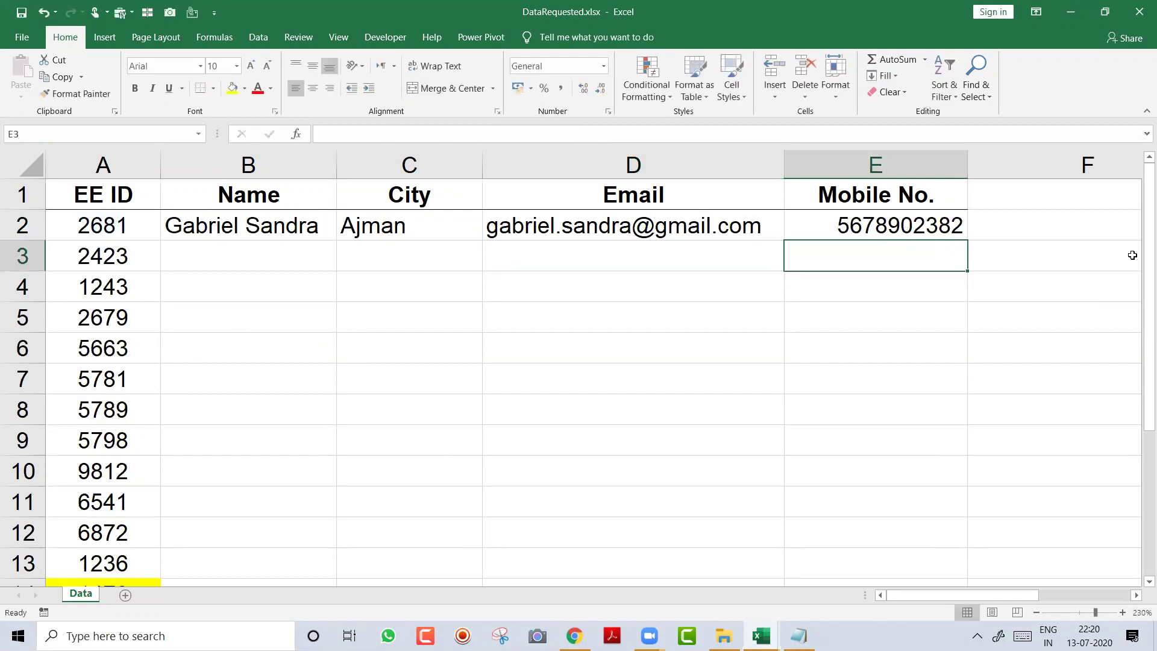
Step: Fill the four row-2 lookups down all employees, then undo
{"action": "left_click", "coordinate": [307, 225]}
{"action": "left_click_drag", "start_coordinate": [521, 210], "coordinate": [802, 225]}
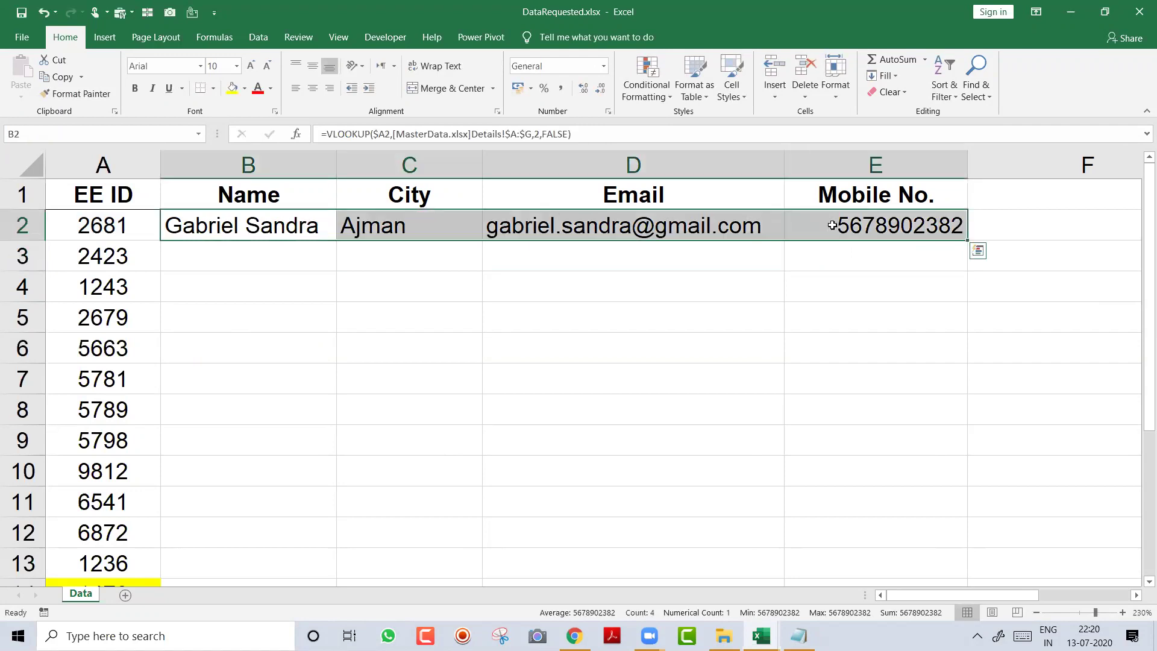
{"action": "double_click", "coordinate": [965, 239]}
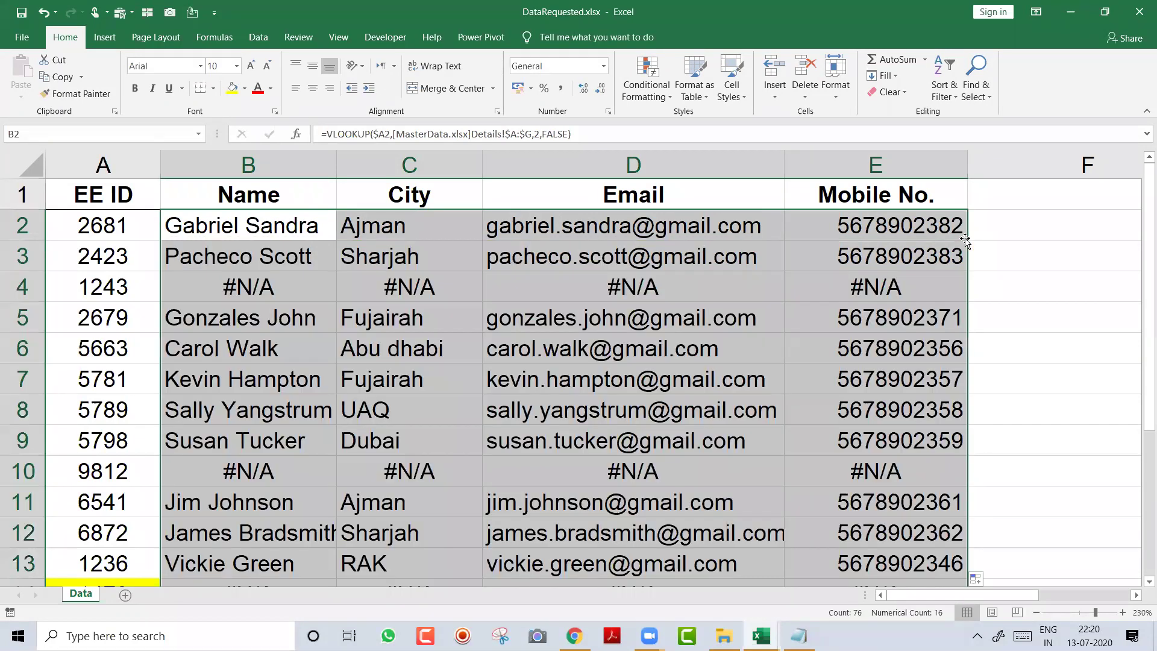
{"action": "key", "text": "ctrl+z"}
{"action": "key", "text": "ctrl+z"}
{"action": "key", "text": "ctrl+z"}
{"action": "key", "text": "ctrl+z"}
{"action": "key", "text": "ctrl+z"}
{"action": "key", "text": "ctrl+z"}
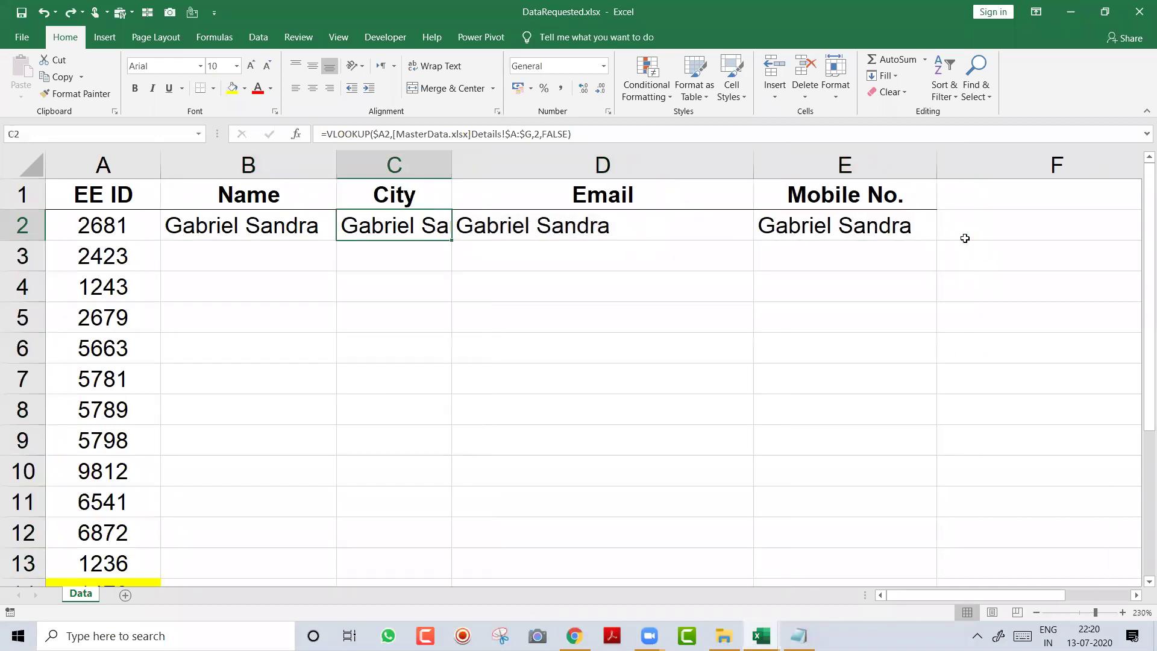
Step: Try changing B2's reference to $A2$ and dismiss the resulting formula error
{"action": "key", "text": "ctrl+z"}
{"action": "key", "text": "F2"}
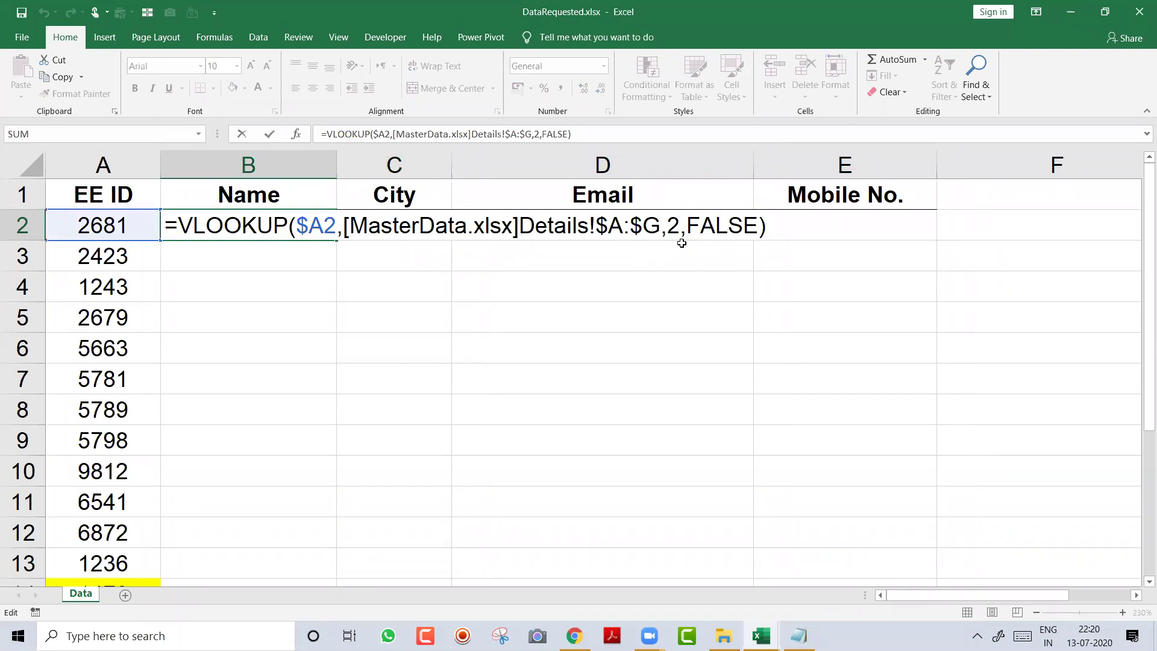
{"action": "left_click", "coordinate": [335, 225]}
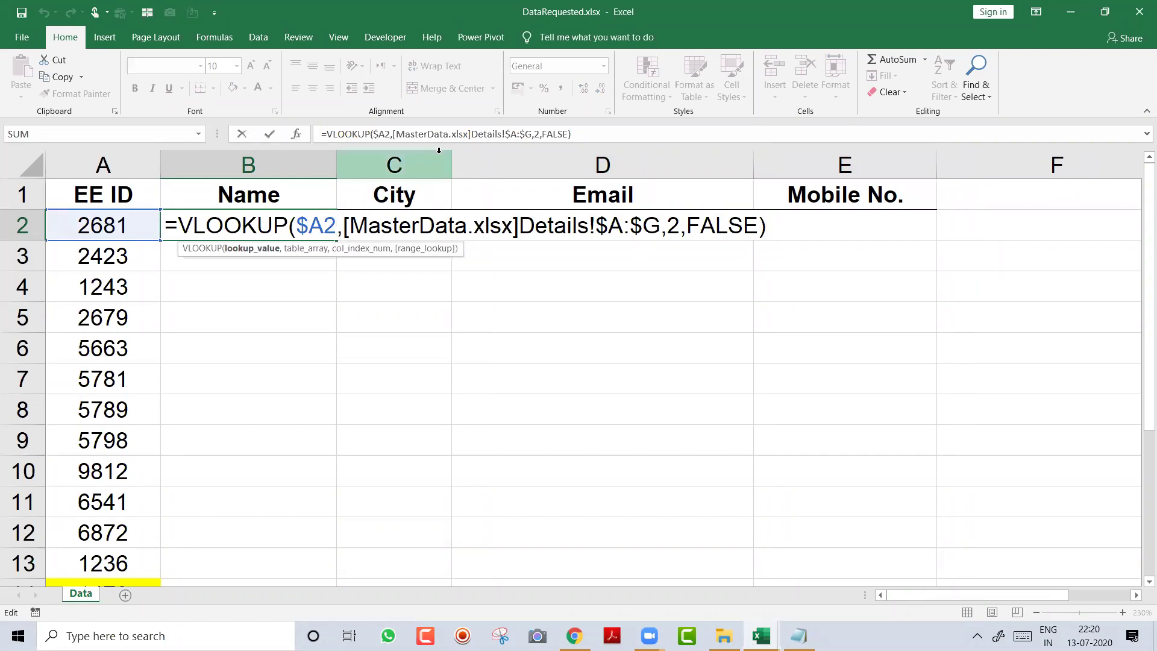
{"action": "key", "text": "Left"}
{"action": "key", "text": "Left"}
{"action": "key", "text": "Left"}
{"action": "key", "text": "Right"}
{"action": "key", "text": "Right"}
{"action": "key", "text": "Right"}
{"action": "type", "text": "$"}
{"action": "key", "text": "Return"}
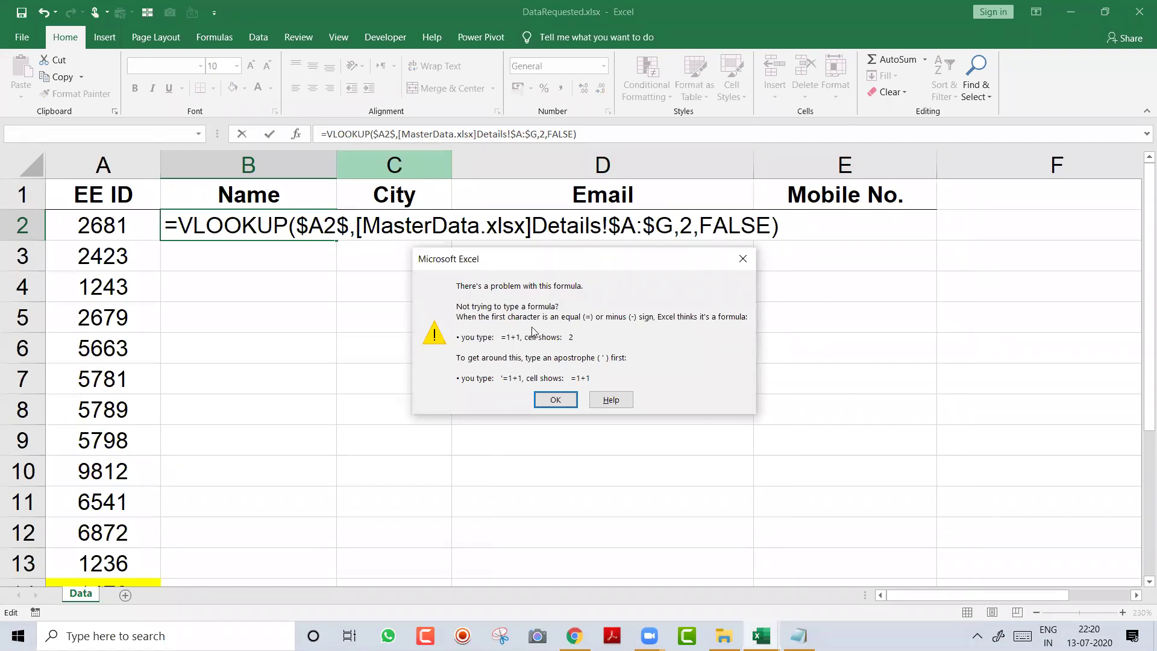
{"action": "key", "text": "Return"}
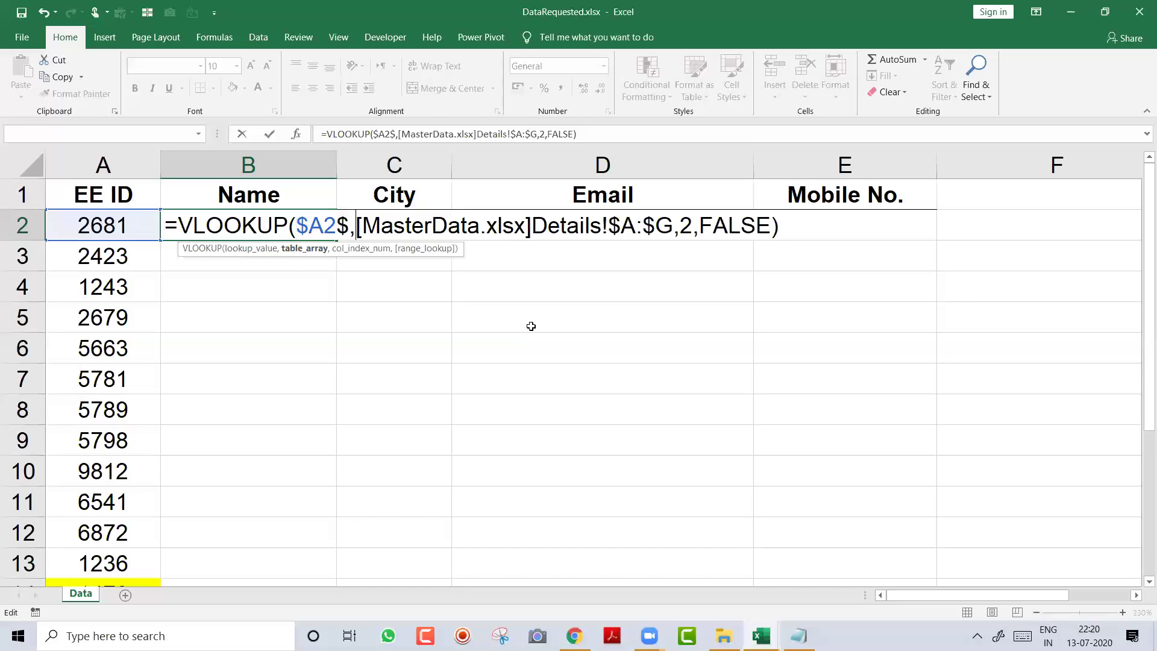
Step: Restore B2's $A2 reference and copy the formula across to E2
{"action": "key", "text": "Left"}
{"action": "key", "text": "Return"}
{"action": "key", "text": "Up"}
{"action": "key", "text": "F2"}
{"action": "key", "text": "Left"}
{"action": "key", "text": "Left"}
{"action": "key", "text": "Left"}
{"action": "key", "text": "Left"}
{"action": "key", "text": "Left"}
{"action": "key", "text": "Left"}
{"action": "key", "text": "Left"}
{"action": "key", "text": "Left"}
{"action": "key", "text": "Left"}
{"action": "key", "text": "Left"}
{"action": "key", "text": "Left"}
{"action": "key", "text": "Left"}
{"action": "key", "text": "Left"}
{"action": "key", "text": "Left"}
{"action": "key", "text": "Left"}
{"action": "key", "text": "Left"}
{"action": "key", "text": "Left"}
{"action": "key", "text": "Left"}
{"action": "key", "text": "Left"}
{"action": "key", "text": "Left"}
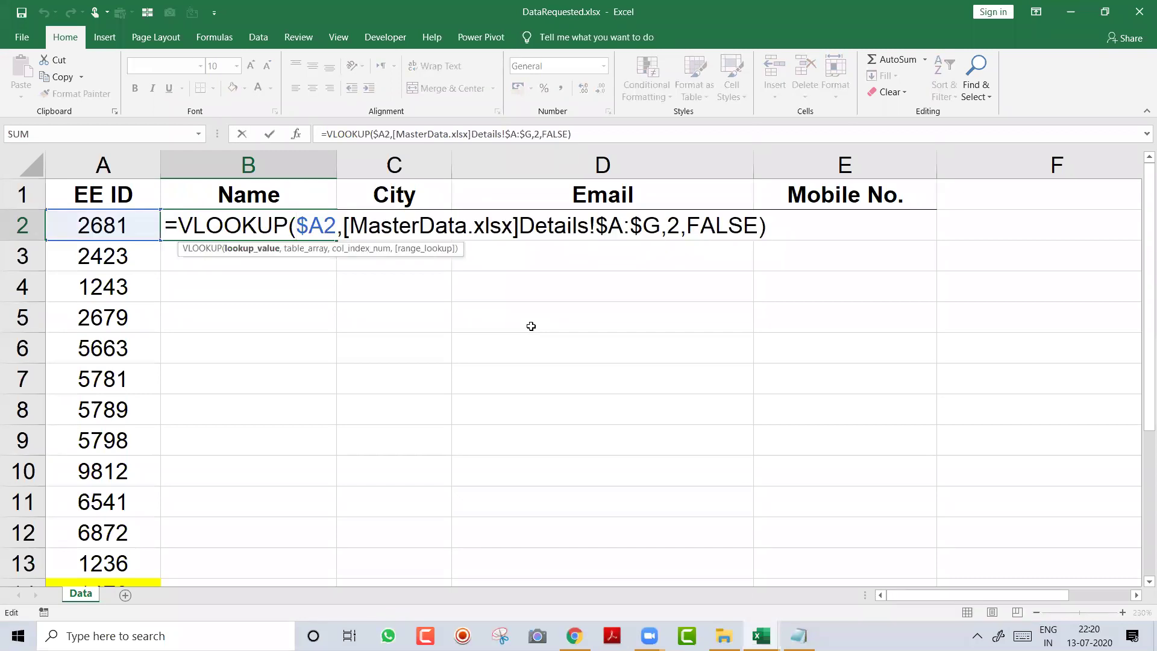
{"action": "key", "text": "shift+Right"}
{"action": "key", "text": "shift+Right"}
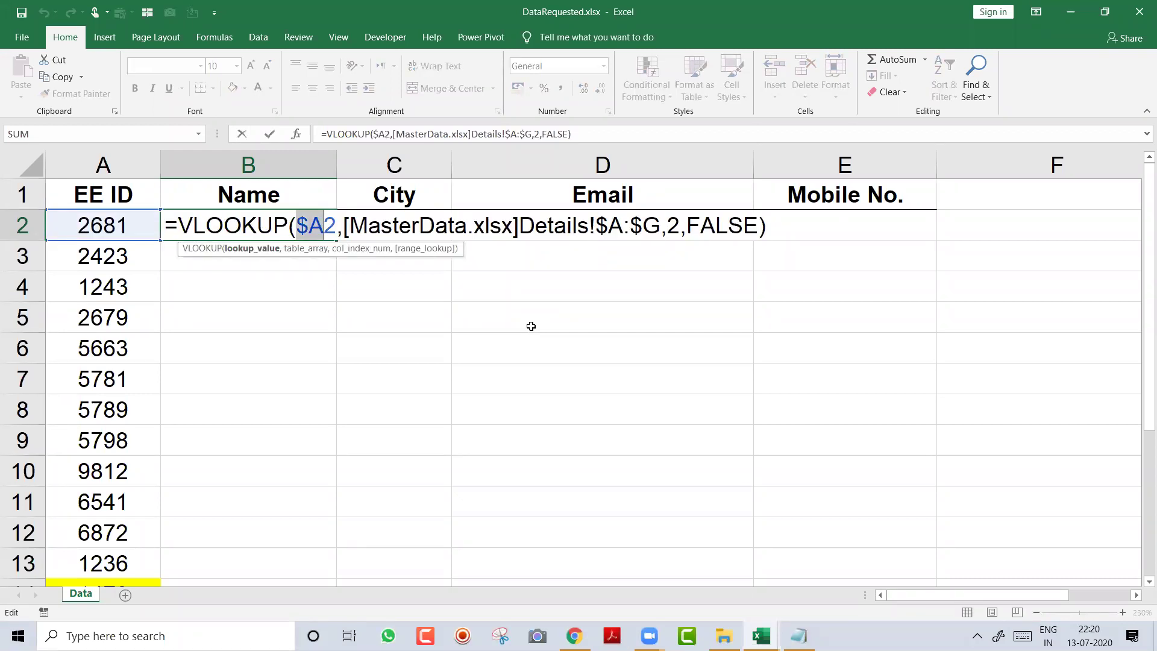
{"action": "key", "text": "Return"}
{"action": "key", "text": "Up"}
{"action": "left_click_drag", "start_coordinate": [340, 239], "coordinate": [963, 279]}
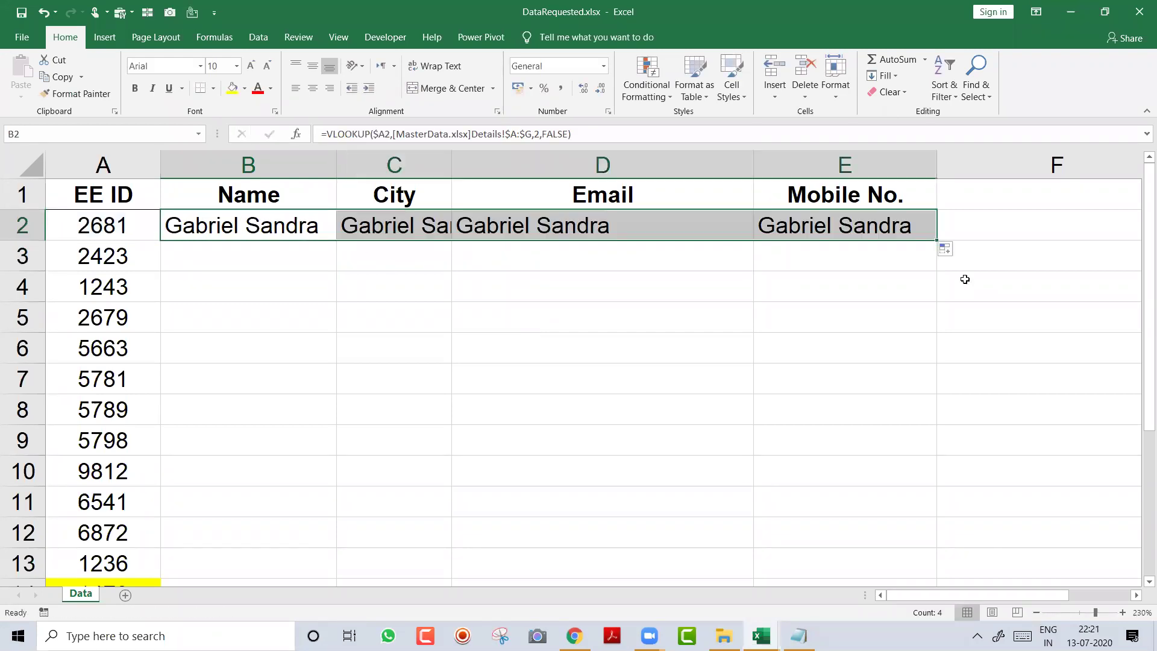
Step: Change the City lookup in C2 to return column 5 of the master data
{"action": "left_click", "coordinate": [407, 222]}
{"action": "double_click", "coordinate": [408, 222]}
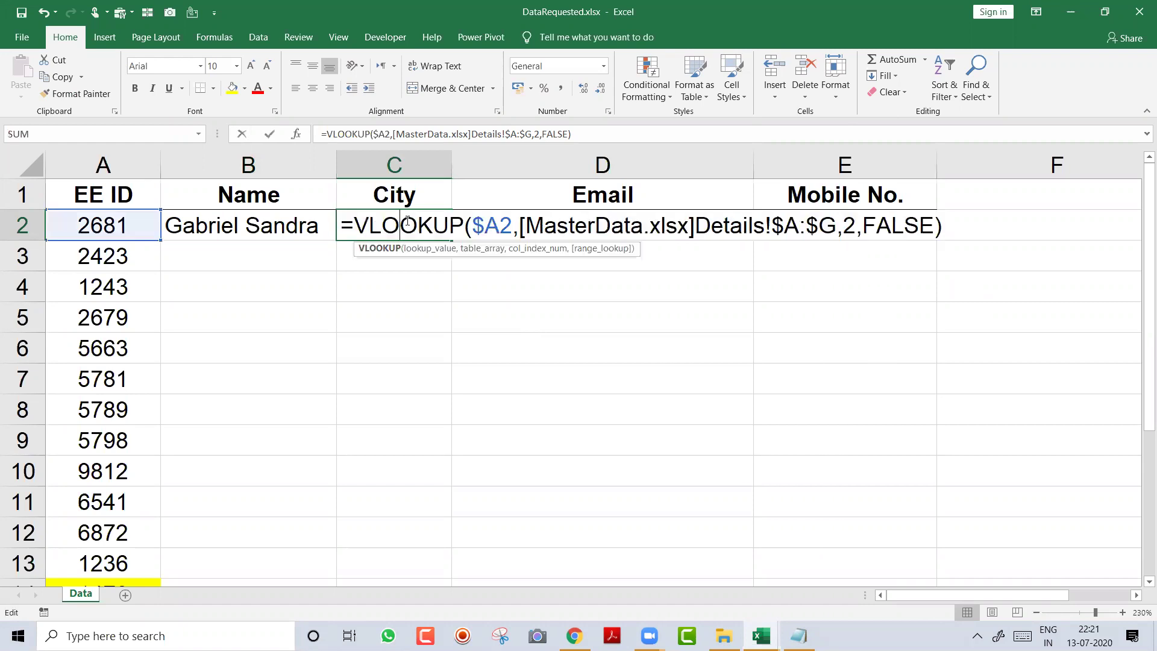
{"action": "left_click", "coordinate": [849, 224]}
{"action": "key", "text": "BackSpace"}
{"action": "type", "text": "5"}
{"action": "key", "text": "ctrl+Return"}
Step: Change the Email lookup in D2 to use column index 6
{"action": "key", "text": "Right"}
{"action": "key", "text": "F2"}
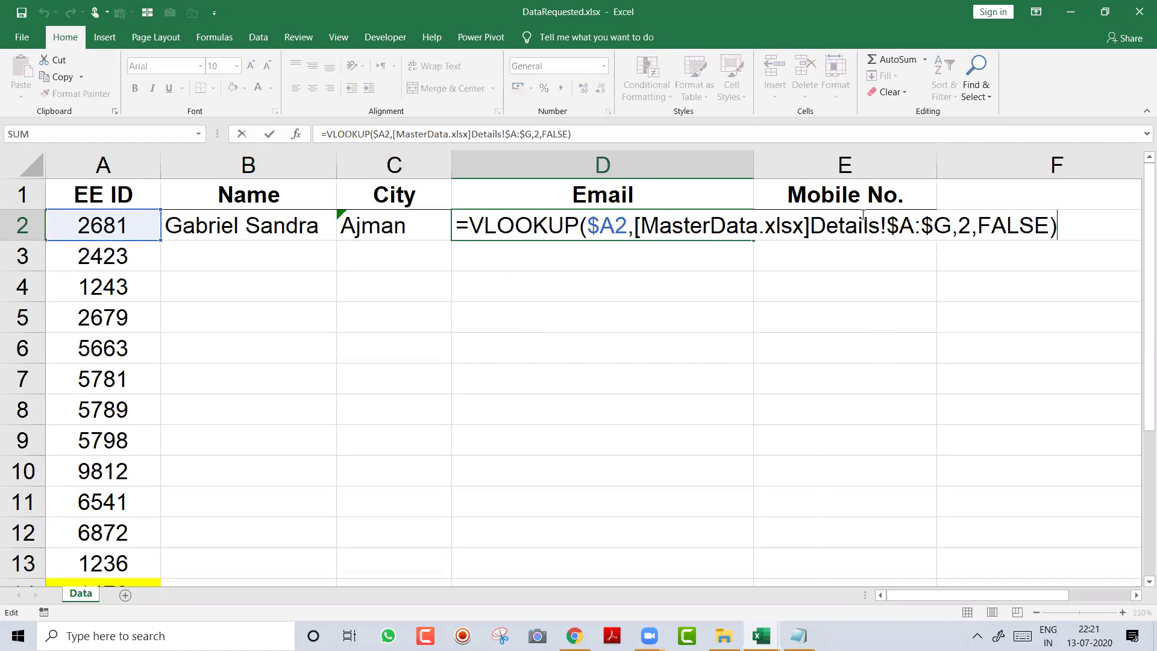
{"action": "key", "text": "Left"}
{"action": "key", "text": "Left"}
{"action": "key", "text": "Left"}
Step: Set the Mobile No. lookup in E2 to column index 7 and select B2:E2
{"action": "key", "text": "Left"}
{"action": "key", "text": "Left"}
{"action": "key", "text": "Left"}
{"action": "key", "text": "Left"}
{"action": "key", "text": "shift+Left"}
{"action": "type", "text": "6"}
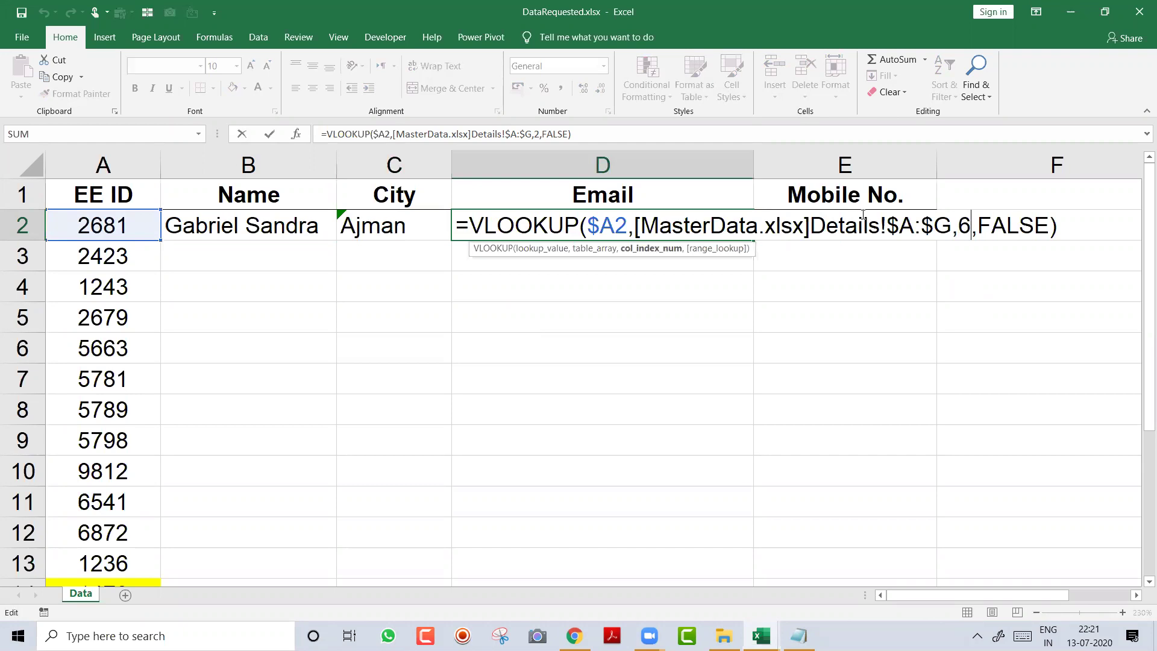
{"action": "key", "text": "ctrl+Return"}
{"action": "key", "text": "Right"}
{"action": "key", "text": "F2"}
{"action": "key", "text": "Left"}
{"action": "key", "text": "Left"}
{"action": "key", "text": "Left"}
{"action": "key", "text": "Left"}
{"action": "key", "text": "Left"}
{"action": "key", "text": "Left"}
{"action": "key", "text": "Left"}
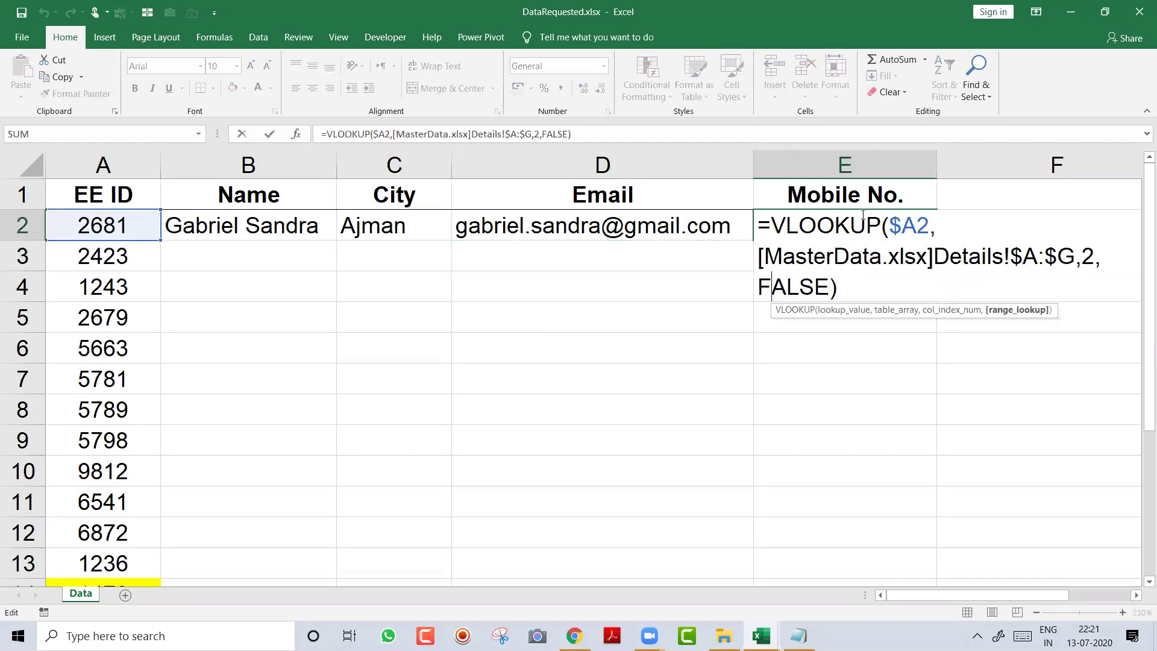
{"action": "key", "text": "shift+Left"}
{"action": "type", "text": "7"}
{"action": "key", "text": "Return"}
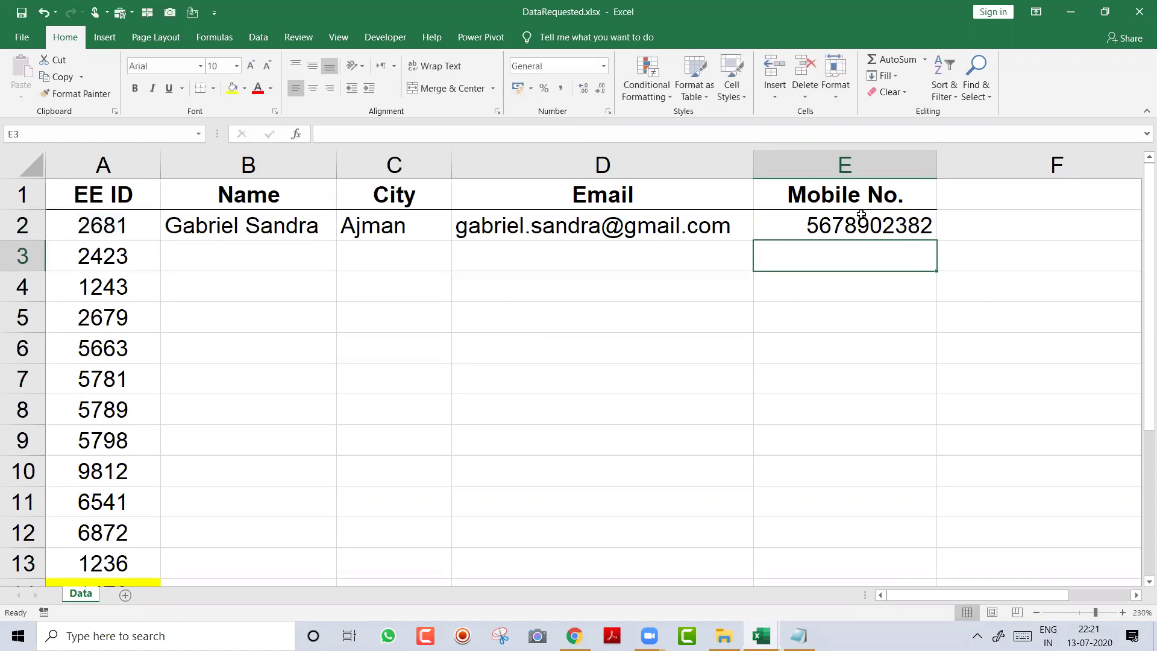
{"action": "key", "text": "Up"}
{"action": "key", "text": "shift+Left"}
{"action": "key", "text": "shift+Left"}
{"action": "key", "text": "shift+Left"}
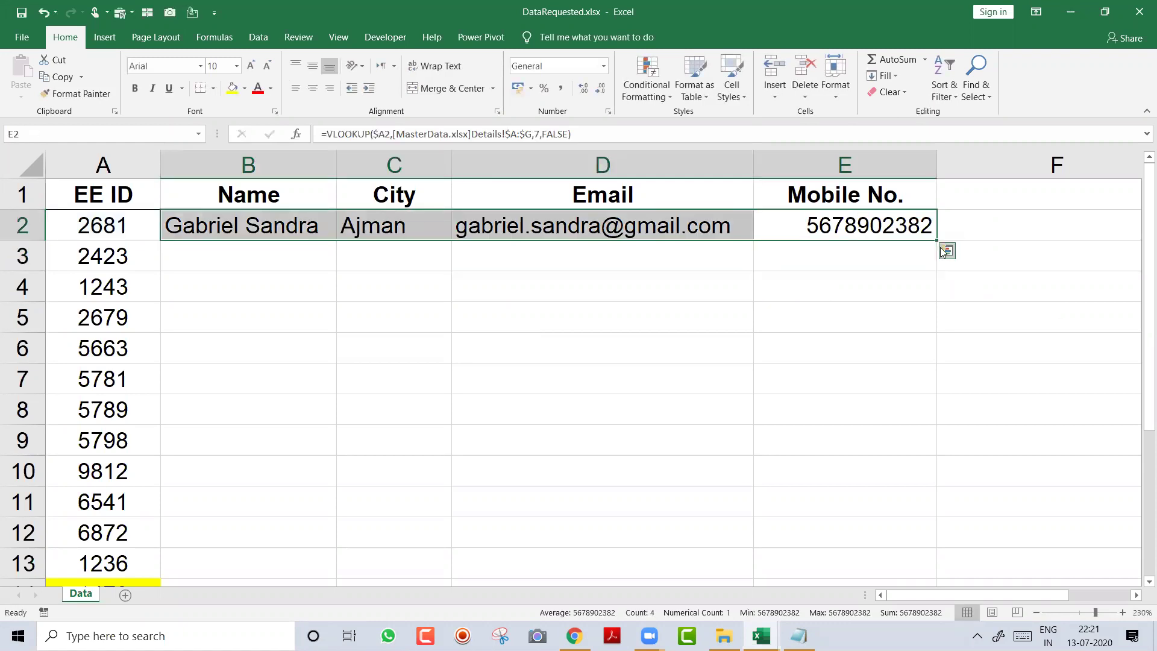
Step: Fill the row 2 lookups down all employees, commit the B2 Name formula, and switch to MasterData.xlsx
{"action": "double_click", "coordinate": [938, 238]}
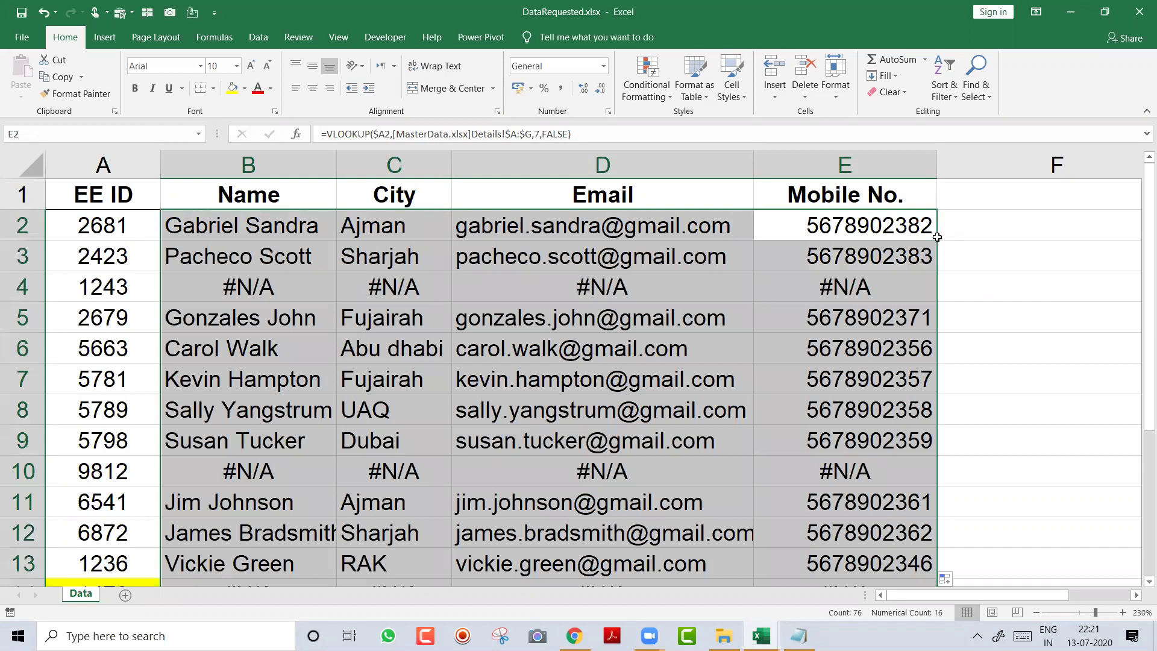
{"action": "key", "text": "Left"}
{"action": "key", "text": "Left"}
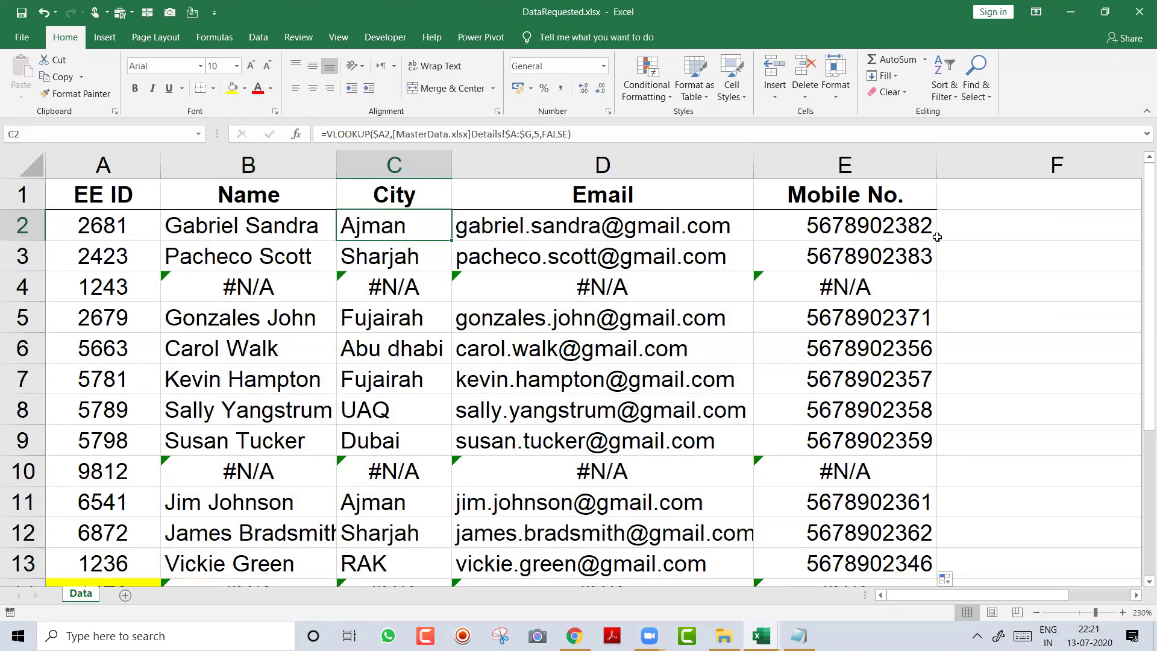
{"action": "key", "text": "Left"}
{"action": "key", "text": "F2"}
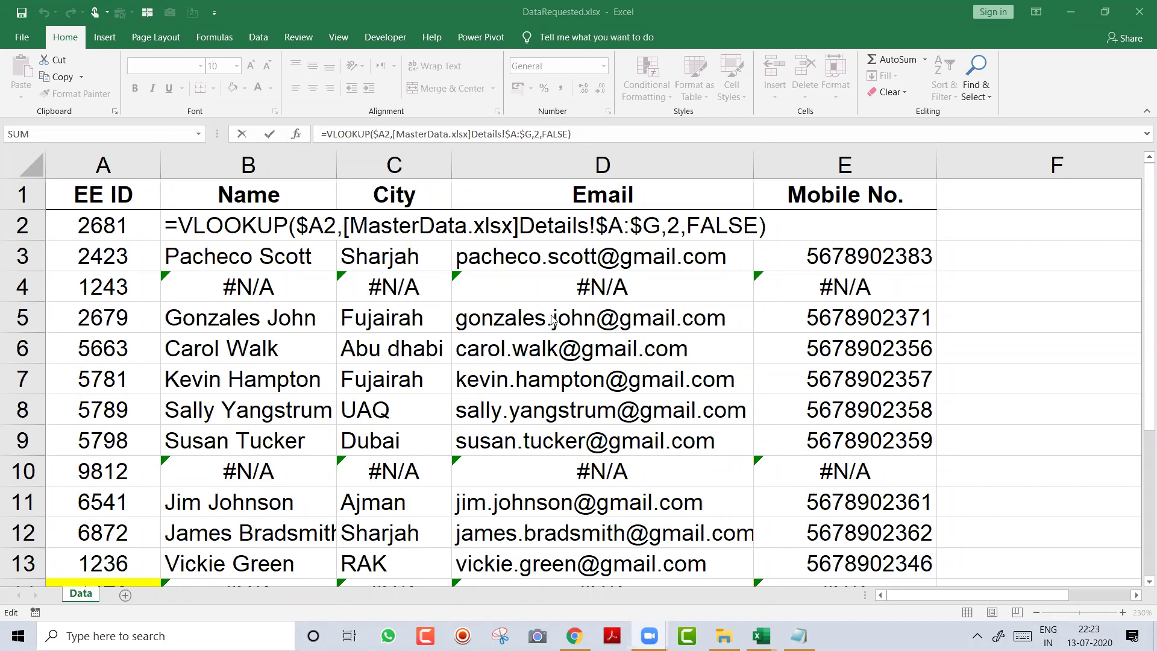
{"action": "key", "text": "ctrl+Return"}
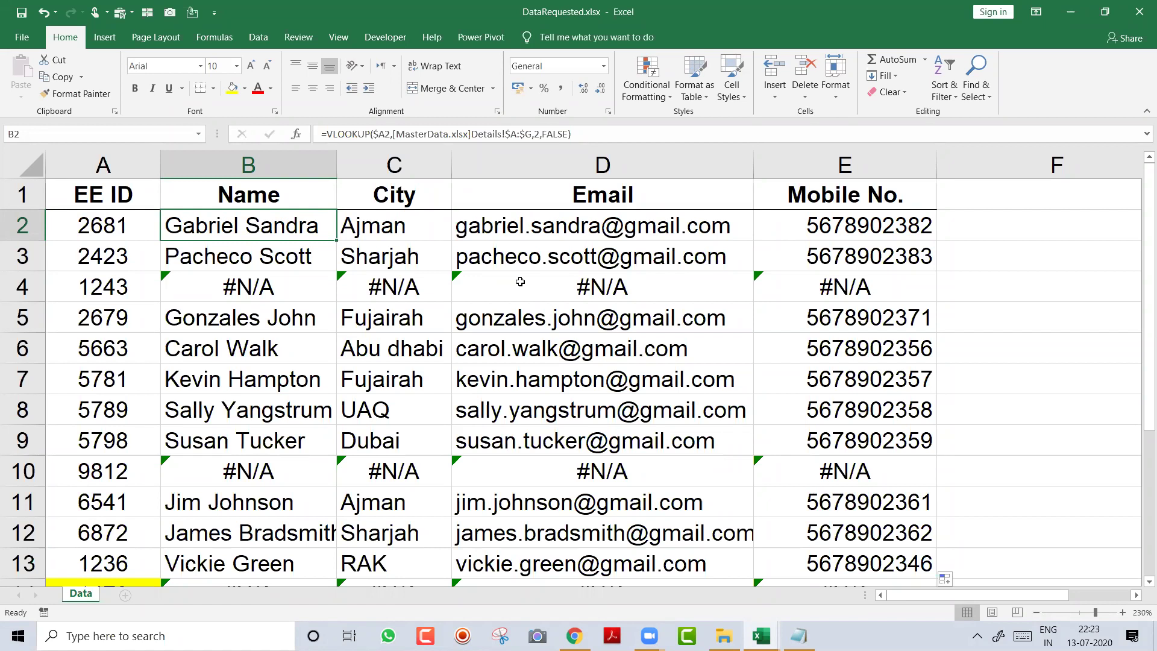
{"action": "key", "text": "ctrl+Tab"}
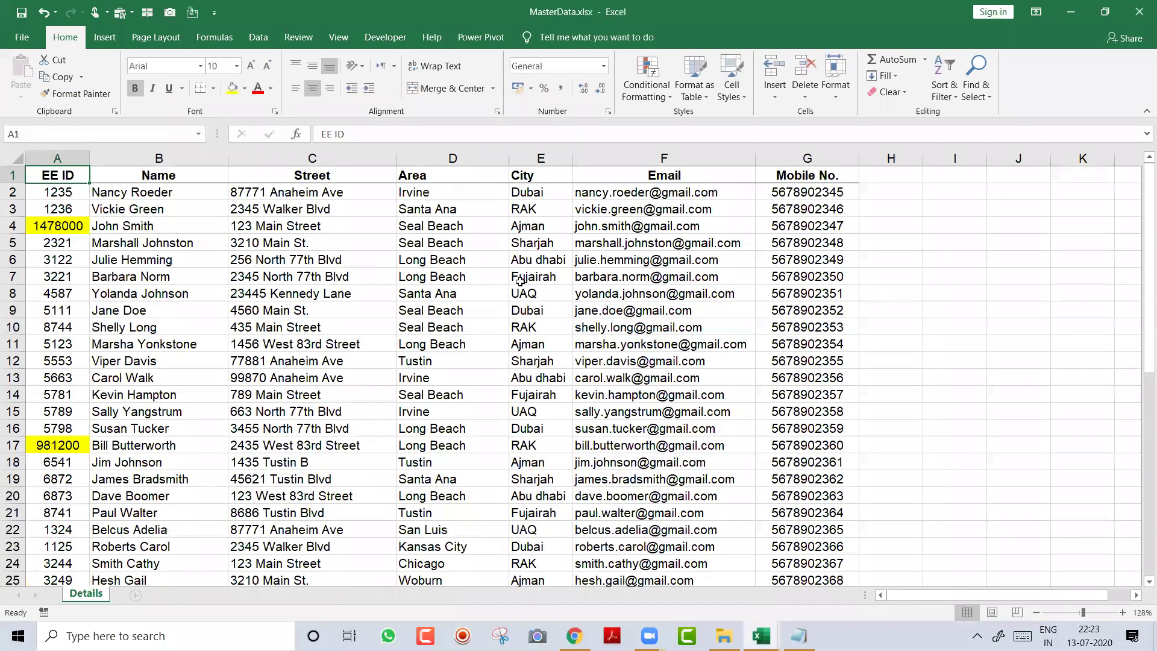
Step: Copy MasterData's Email column into column A of a new workbook and autofit it
{"action": "key", "text": "Right"}
{"action": "key", "text": "Right"}
{"action": "key", "text": "Right"}
{"action": "key", "text": "Right"}
{"action": "key", "text": "Right"}
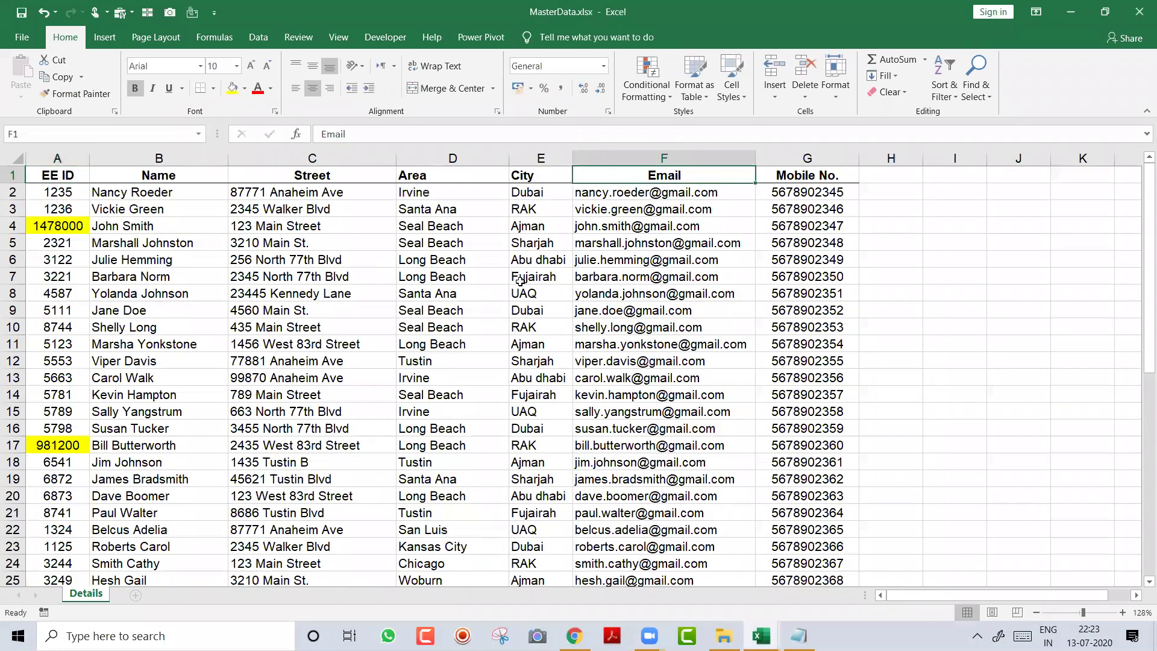
{"action": "key", "text": "ctrl+shift+Down"}
{"action": "key", "text": "ctrl+c"}
{"action": "key", "text": "ctrl+Up"}
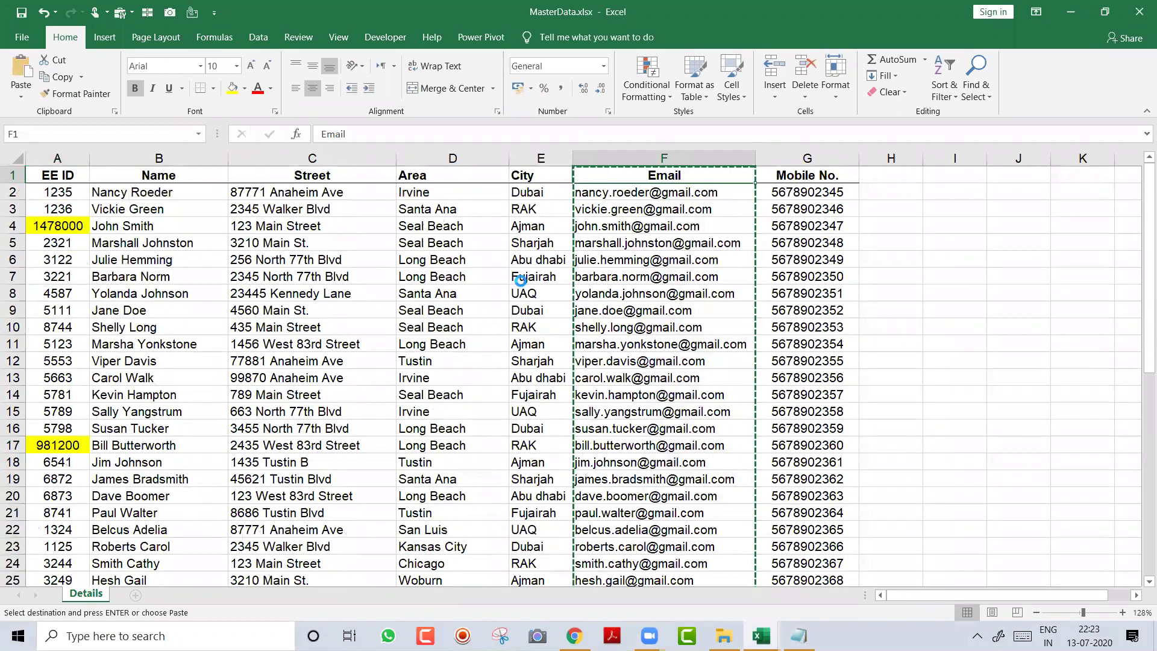
{"action": "key", "text": "ctrl+n"}
{"action": "key", "text": "ctrl+v"}
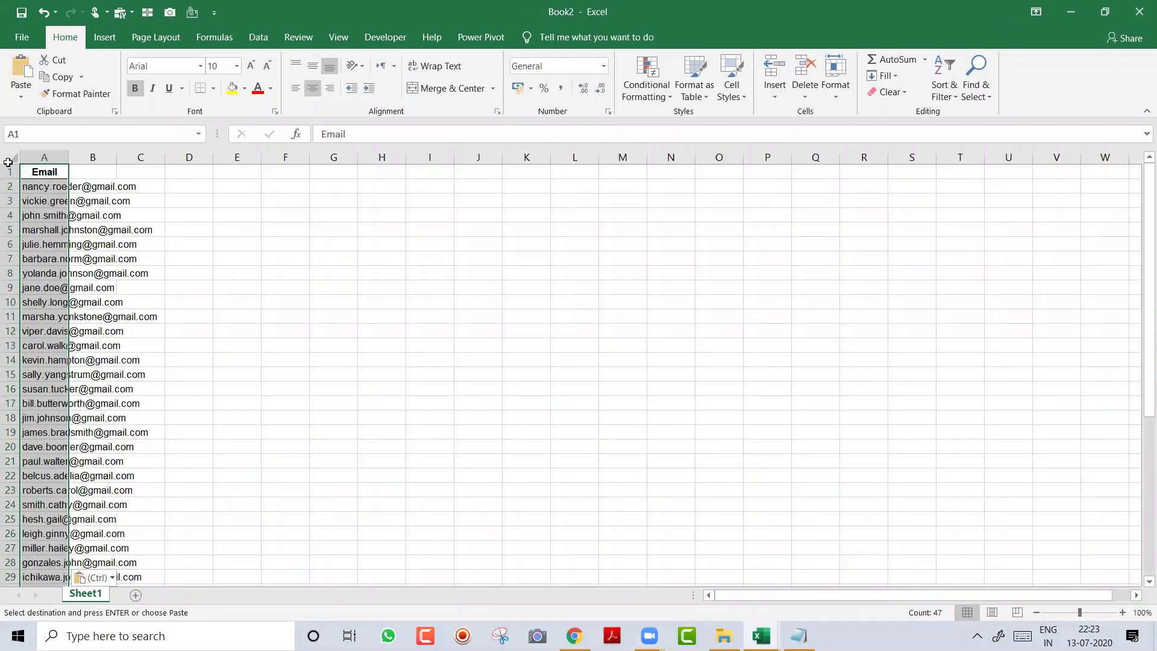
{"action": "double_click", "coordinate": [72, 159]}
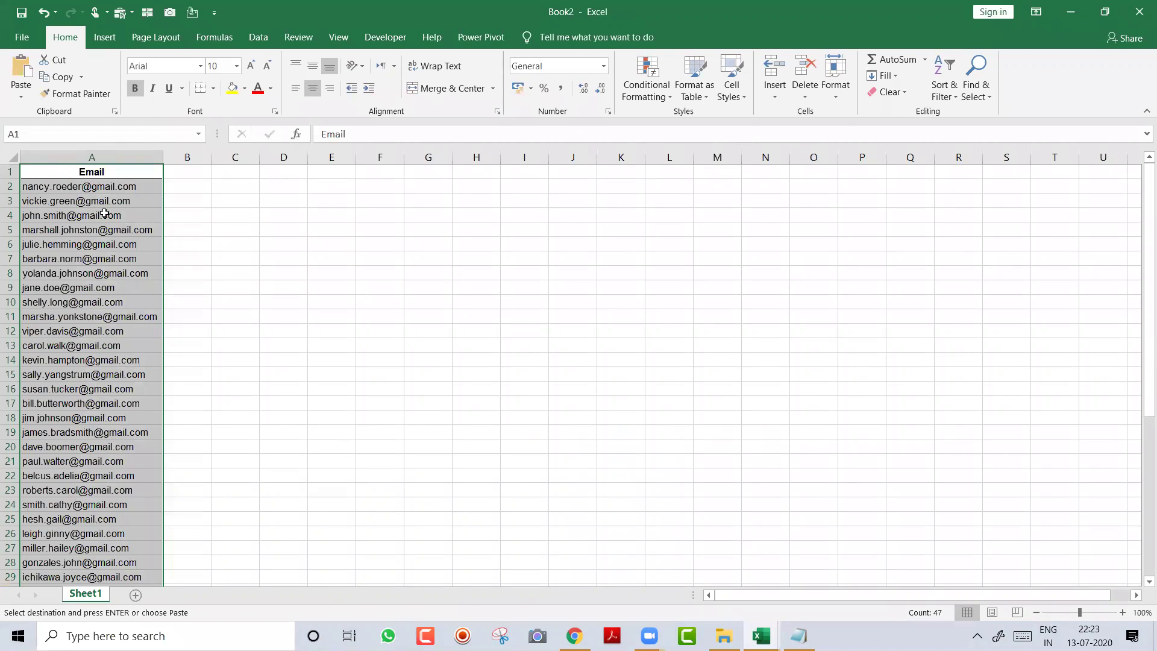
{"action": "left_click", "coordinate": [104, 215]}
Step: Zoom in and delete the first block of address rows, rows 2 to 6
{"action": "left_click", "coordinate": [1122, 612]}
{"action": "left_click", "coordinate": [1122, 612]}
{"action": "left_click", "coordinate": [1122, 612]}
{"action": "left_click", "coordinate": [1122, 613]}
{"action": "left_click", "coordinate": [1122, 612]}
{"action": "left_click", "coordinate": [1121, 612]}
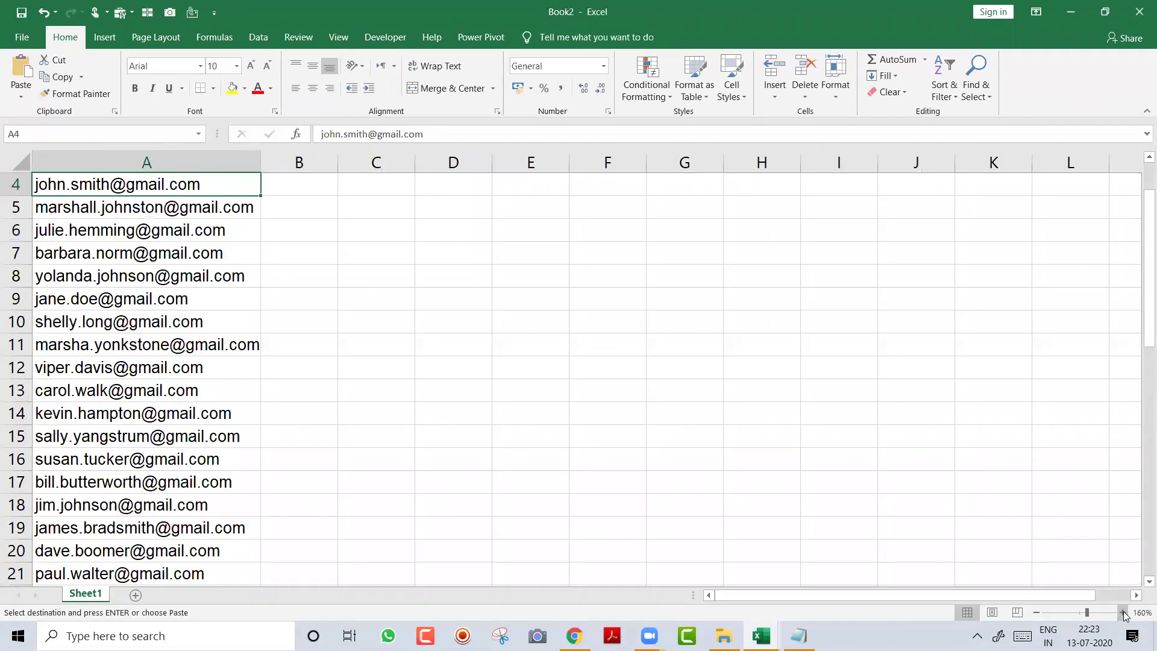
{"action": "key", "text": "ctrl+Home"}
{"action": "key", "text": "Down"}
{"action": "key", "text": "Down"}
{"action": "key", "text": "shift+space"}
{"action": "key", "text": "shift+Up"}
{"action": "key", "text": "Up"}
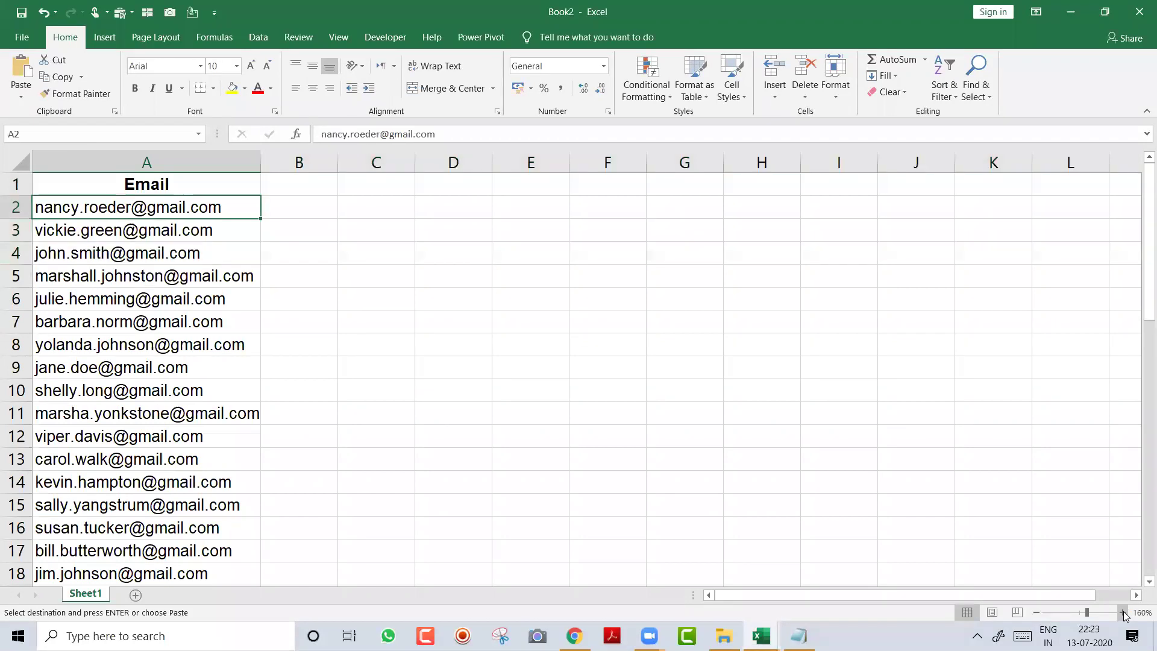
{"action": "key", "text": "shift+space"}
{"action": "key", "text": "shift+Down"}
{"action": "key", "text": "shift+Down"}
{"action": "key", "text": "shift+Down"}
{"action": "key", "text": "shift+Down"}
{"action": "key", "text": "ctrl+minus"}
Step: Delete four more blocks of address rows further down the Email list
{"action": "key", "text": "Down"}
{"action": "key", "text": "Down"}
{"action": "key", "text": "Down"}
{"action": "key", "text": "Down"}
{"action": "key", "text": "shift+space"}
{"action": "key", "text": "shift+Down"}
{"action": "key", "text": "shift+Down"}
{"action": "key", "text": "shift+Down"}
{"action": "key", "text": "shift+Down"}
{"action": "key", "text": "ctrl+minus"}
{"action": "key", "text": "Down"}
{"action": "key", "text": "Down"}
{"action": "key", "text": "Down"}
{"action": "key", "text": "Down"}
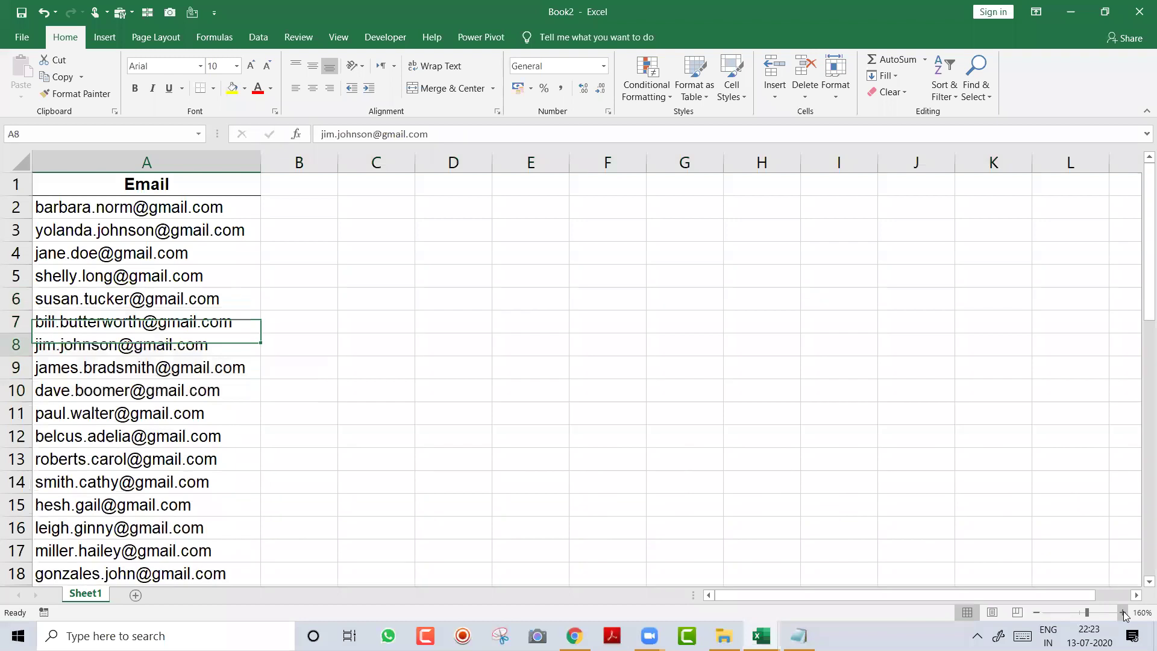
{"action": "key", "text": "shift+space"}
{"action": "key", "text": "shift+Down"}
{"action": "key", "text": "shift+Down"}
{"action": "key", "text": "shift+Down"}
{"action": "key", "text": "shift+Down"}
{"action": "key", "text": "ctrl+minus"}
{"action": "key", "text": "Down"}
{"action": "key", "text": "Down"}
{"action": "key", "text": "Down"}
{"action": "key", "text": "Down"}
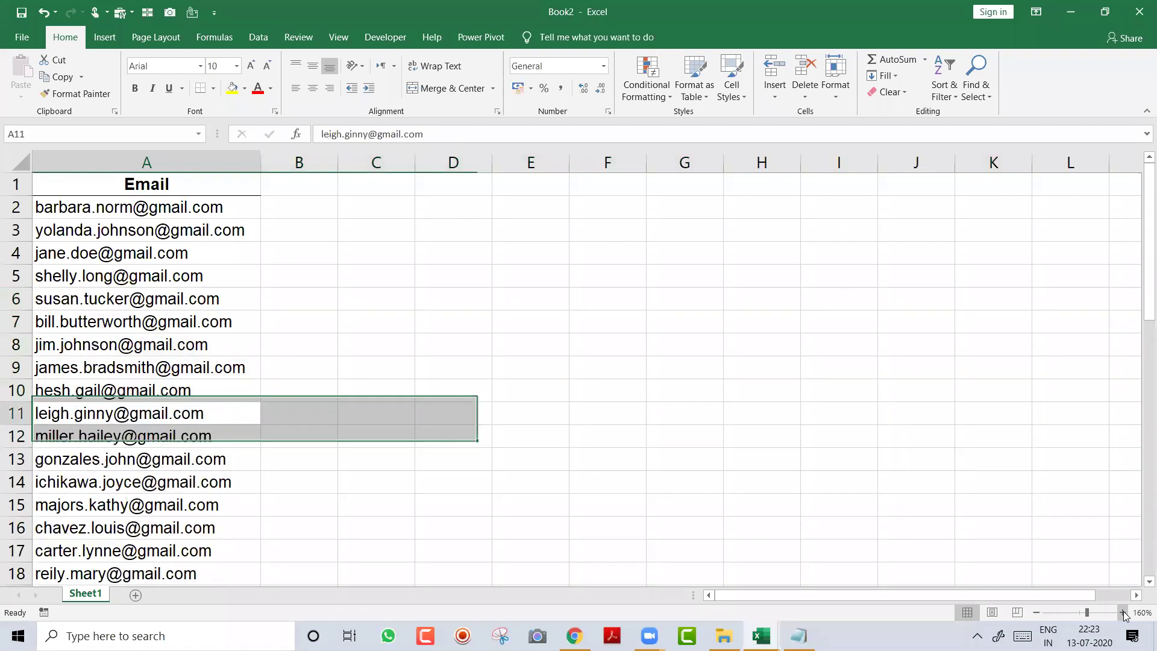
{"action": "key", "text": "shift+space"}
{"action": "key", "text": "shift+Down"}
{"action": "key", "text": "shift+Down"}
{"action": "key", "text": "shift+Down"}
{"action": "key", "text": "shift+Down"}
{"action": "key", "text": "ctrl+minus"}
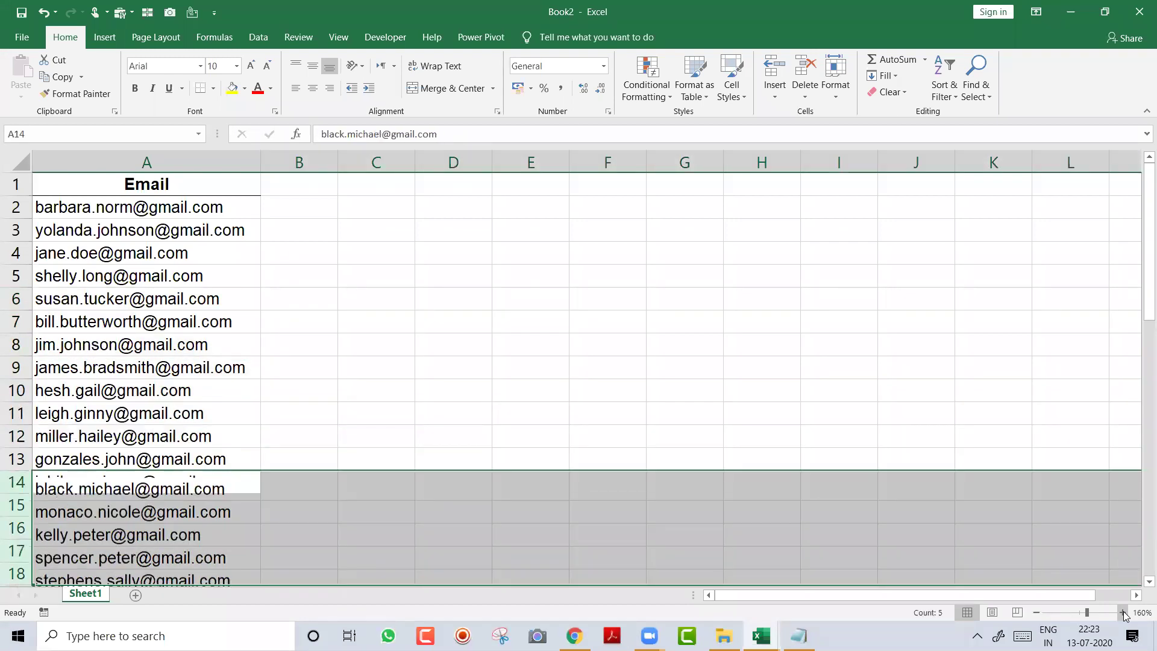
{"action": "key", "text": "Down"}
{"action": "key", "text": "shift+space"}
{"action": "key", "text": "shift+Down"}
{"action": "key", "text": "shift+Down"}
{"action": "key", "text": "shift+Down"}
{"action": "key", "text": "shift+Down"}
{"action": "key", "text": "shift+Down"}
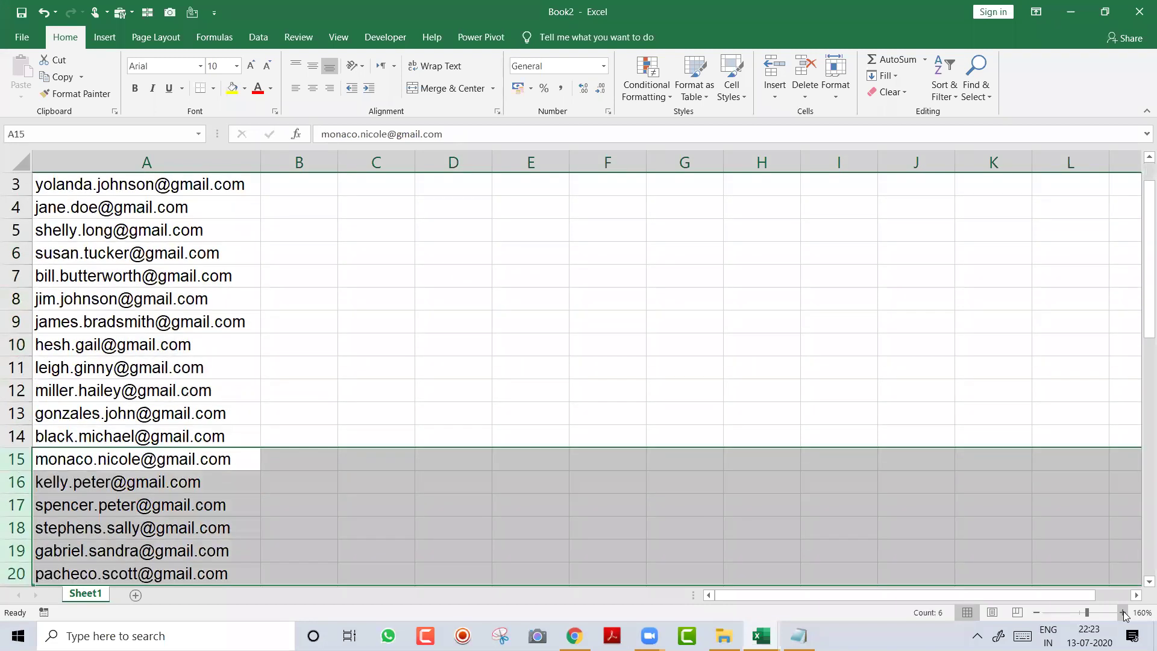
{"action": "key", "text": "ctrl+minus"}
{"action": "key", "text": "ctrl+Home"}
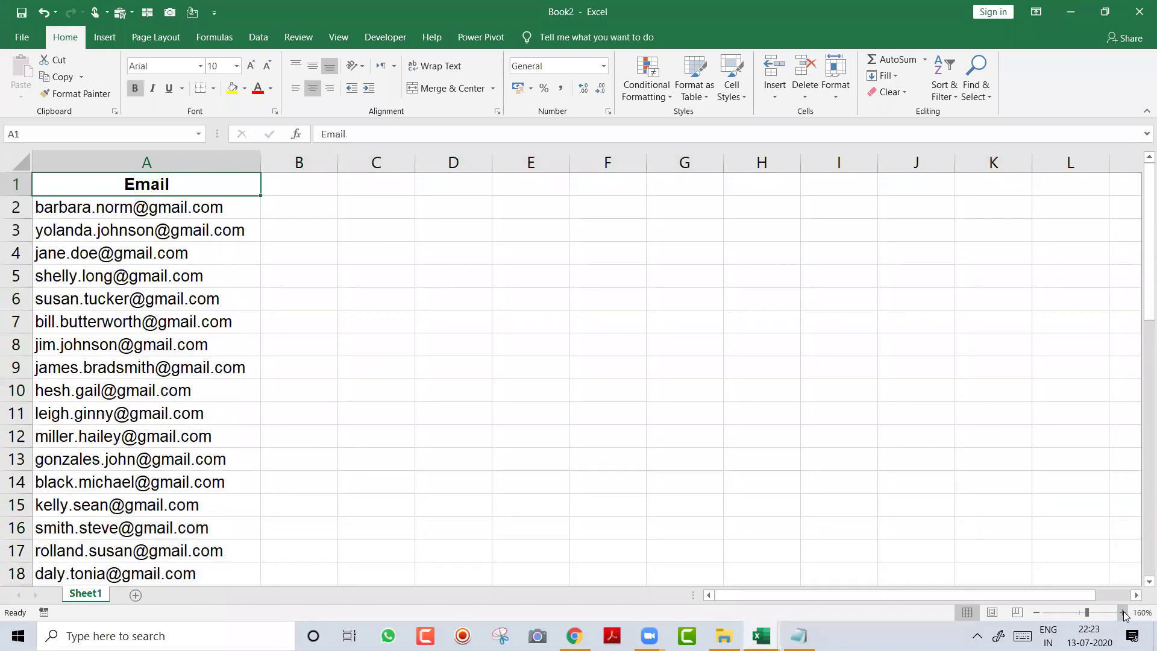
{"action": "key", "text": "Right"}
Step: Enter the Name header in B1 and check the Street and Email headers in MasterData
{"action": "type", "text": "Name"}
{"action": "key", "text": "Return"}
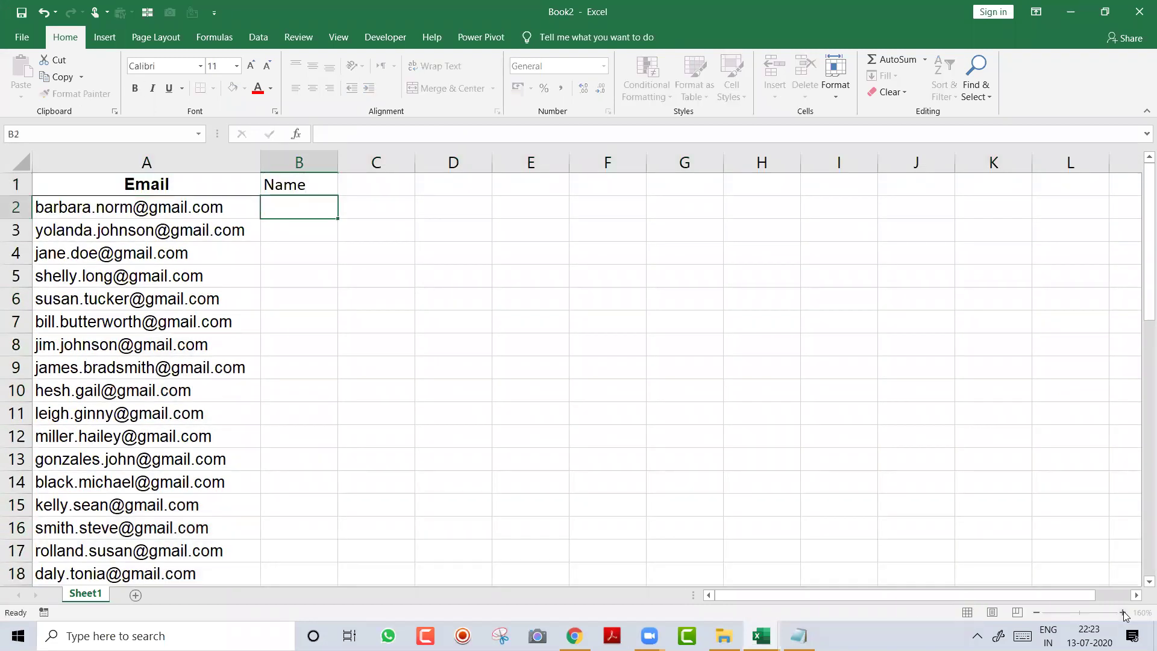
{"action": "key", "text": "alt+Tab"}
{"action": "key", "text": "Left"}
{"action": "key", "text": "Left"}
{"action": "key", "text": "Left"}
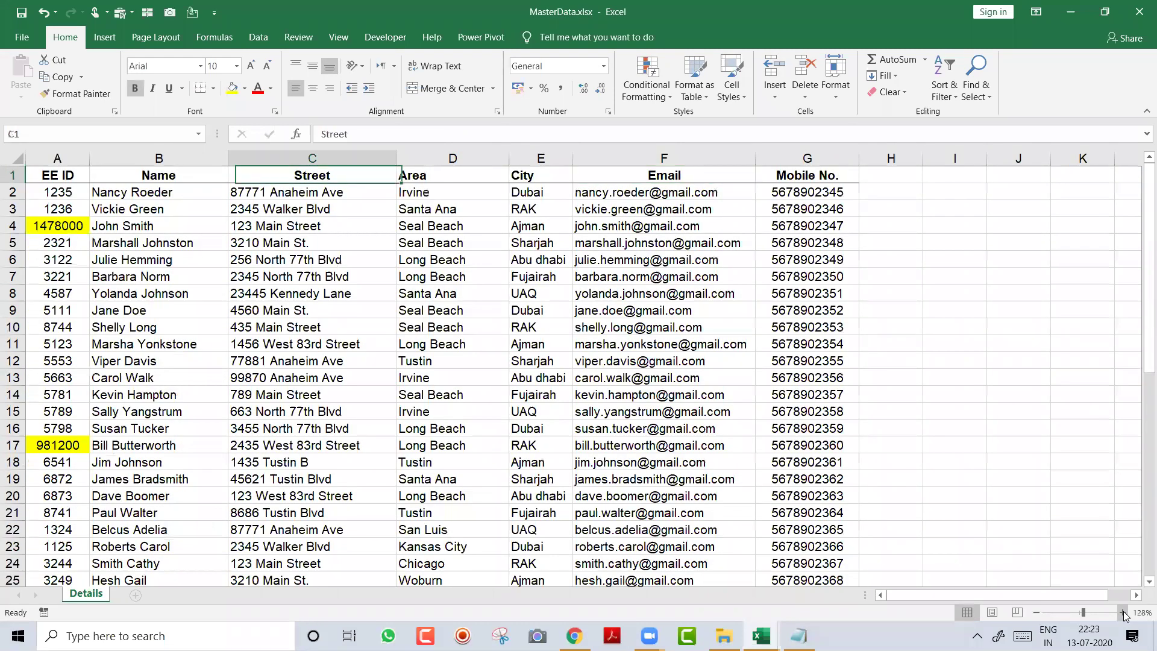
{"action": "key", "text": "Right"}
{"action": "key", "text": "Right"}
{"action": "key", "text": "Right"}
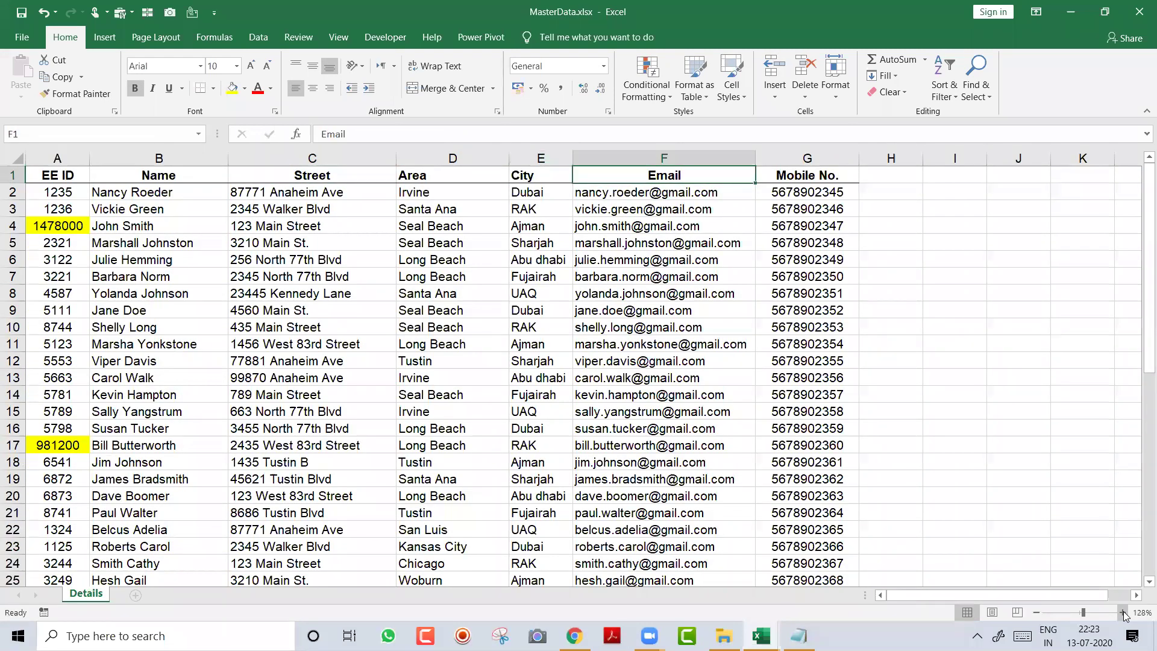
{"action": "key", "text": "alt+Tab"}
Step: Add a Mobile header in C1 and widen columns B and C
{"action": "key", "text": "Up"}
{"action": "key", "text": "Right"}
{"action": "type", "text": "Mobile"}
{"action": "key", "text": "Return"}
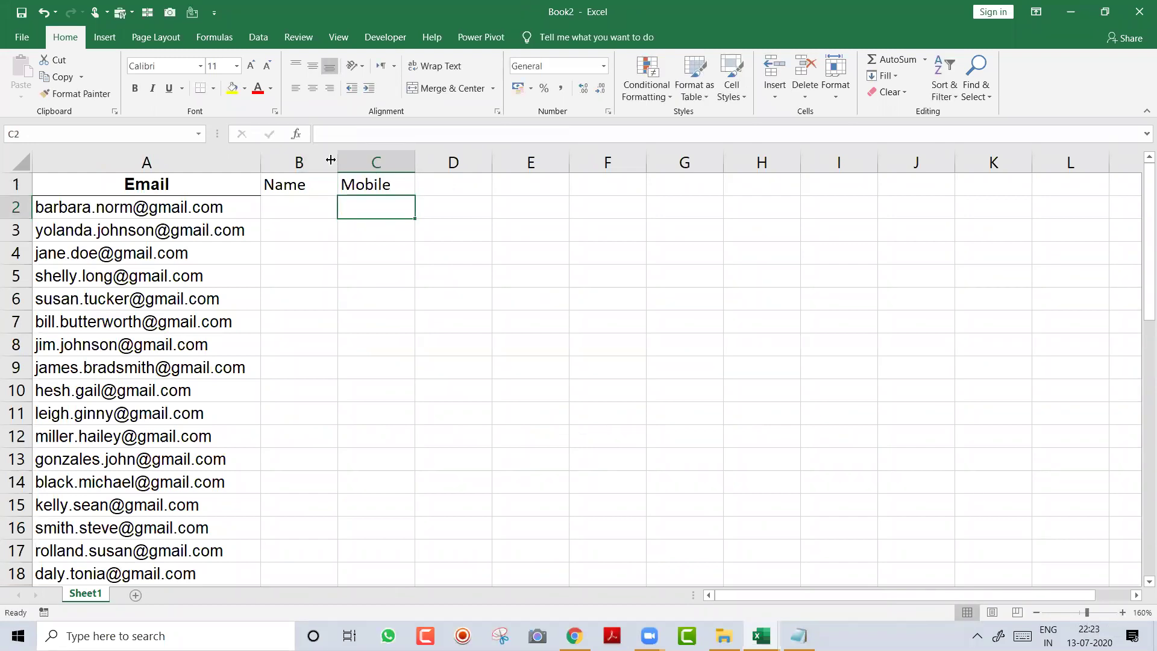
{"action": "left_click_drag", "start_coordinate": [337, 161], "coordinate": [387, 160]}
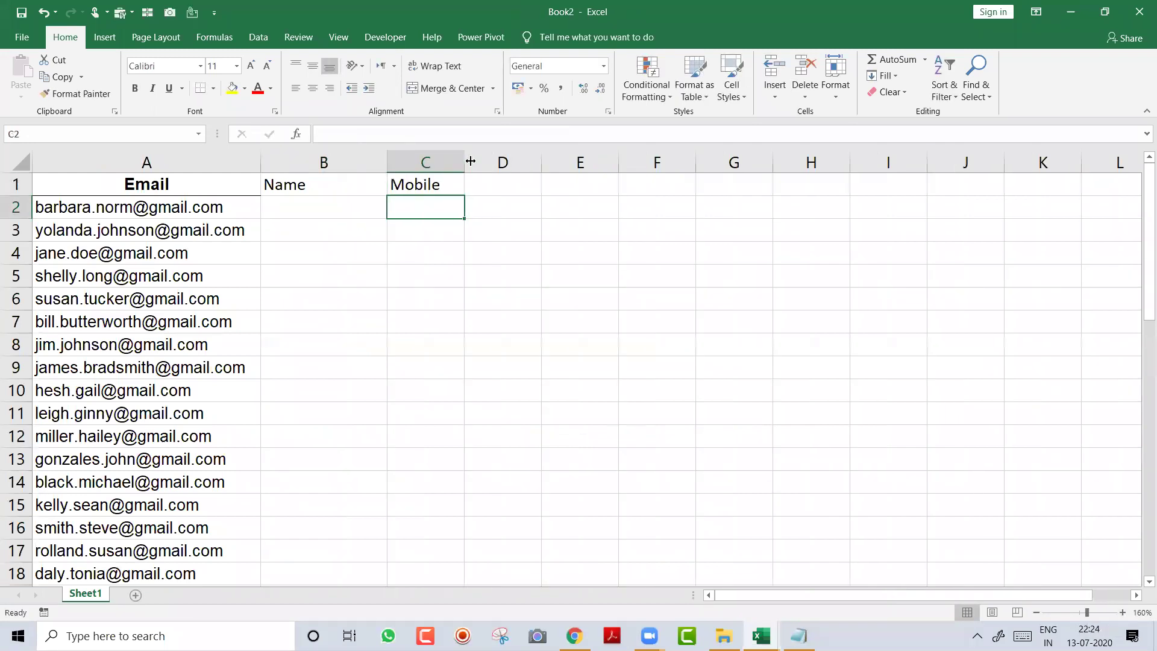
{"action": "left_click_drag", "start_coordinate": [464, 160], "coordinate": [533, 162]}
{"action": "left_click_drag", "start_coordinate": [393, 157], "coordinate": [432, 160]}
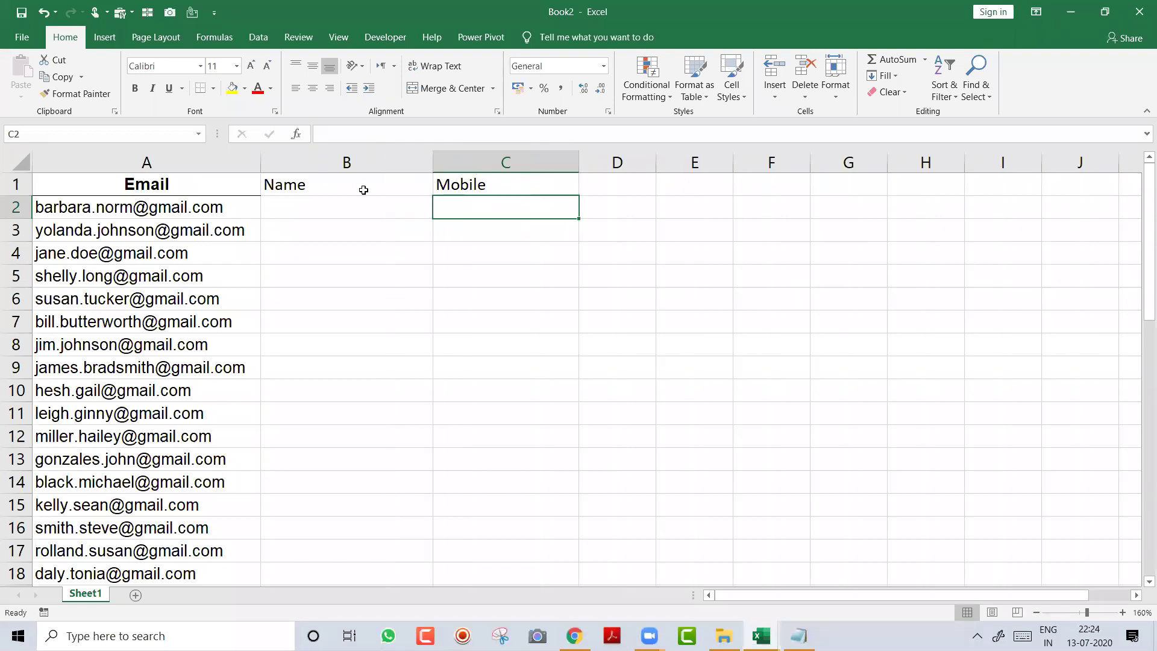
Step: Make the Name and Mobile headers bold
{"action": "left_click", "coordinate": [361, 189]}
{"action": "key", "text": "shift+Right"}
{"action": "key", "text": "ctrl+b"}
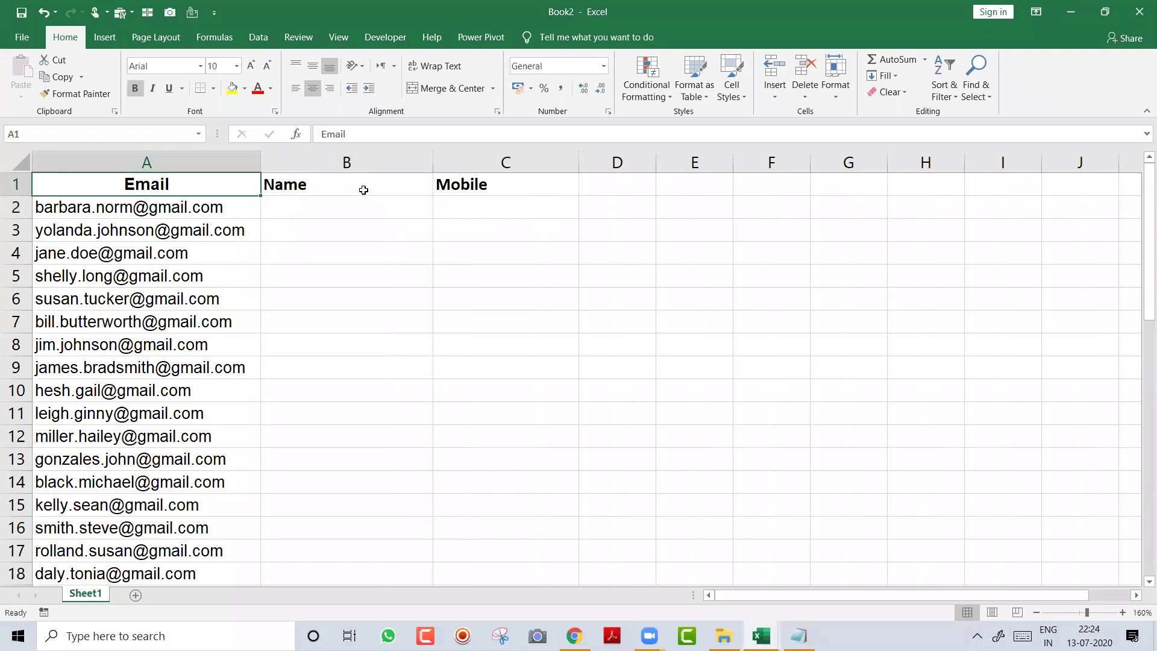
{"action": "key", "text": "Down"}
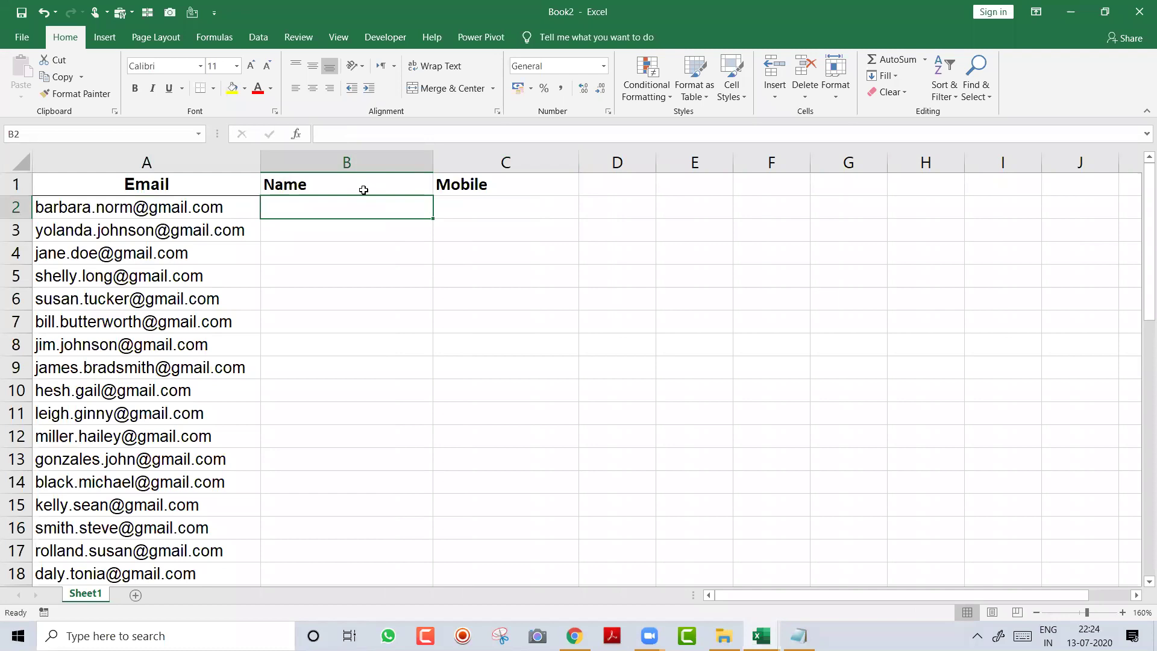
{"action": "left_click", "coordinate": [191, 200]}
{"action": "left_click", "coordinate": [187, 158]}
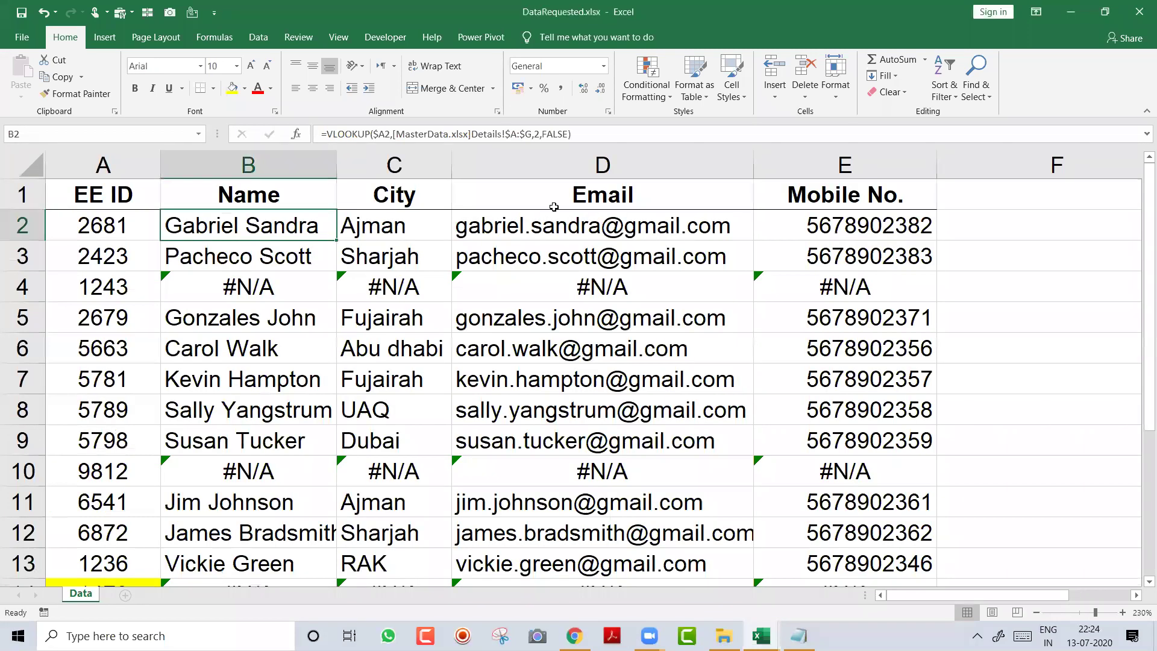
Step: Return to MasterData.xlsx and select its EE ID, Name and Email columns
{"action": "key", "text": "ctrl+w"}
{"action": "key", "text": "Tab"}
{"action": "key", "text": "Return"}
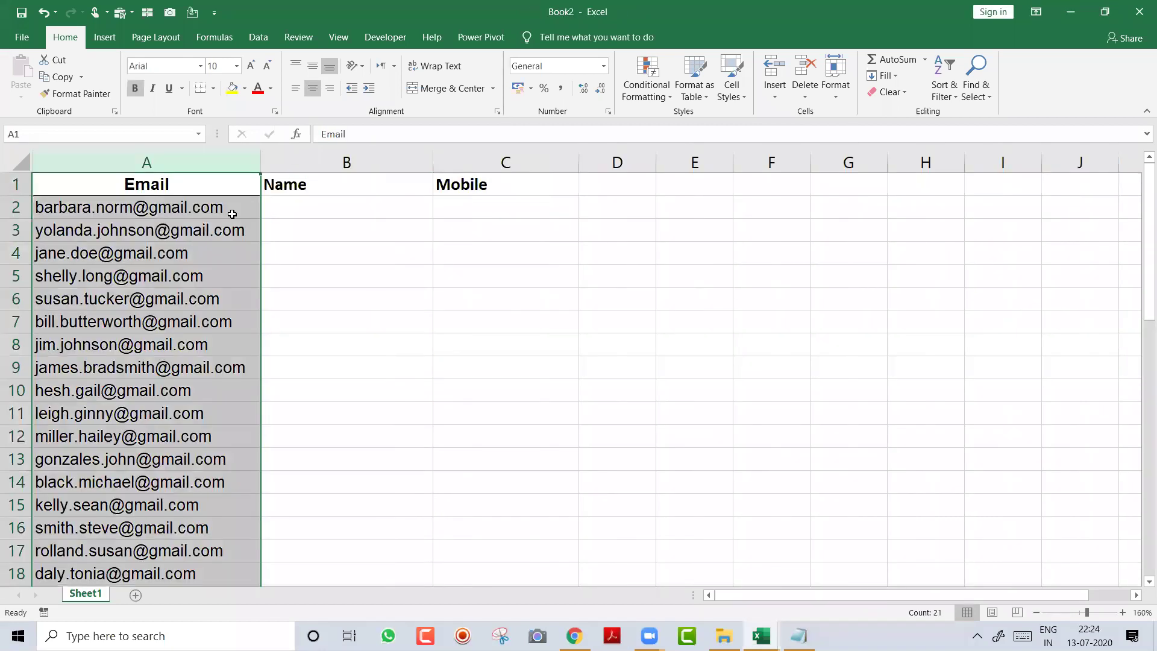
{"action": "left_click_drag", "start_coordinate": [233, 211], "coordinate": [227, 207]}
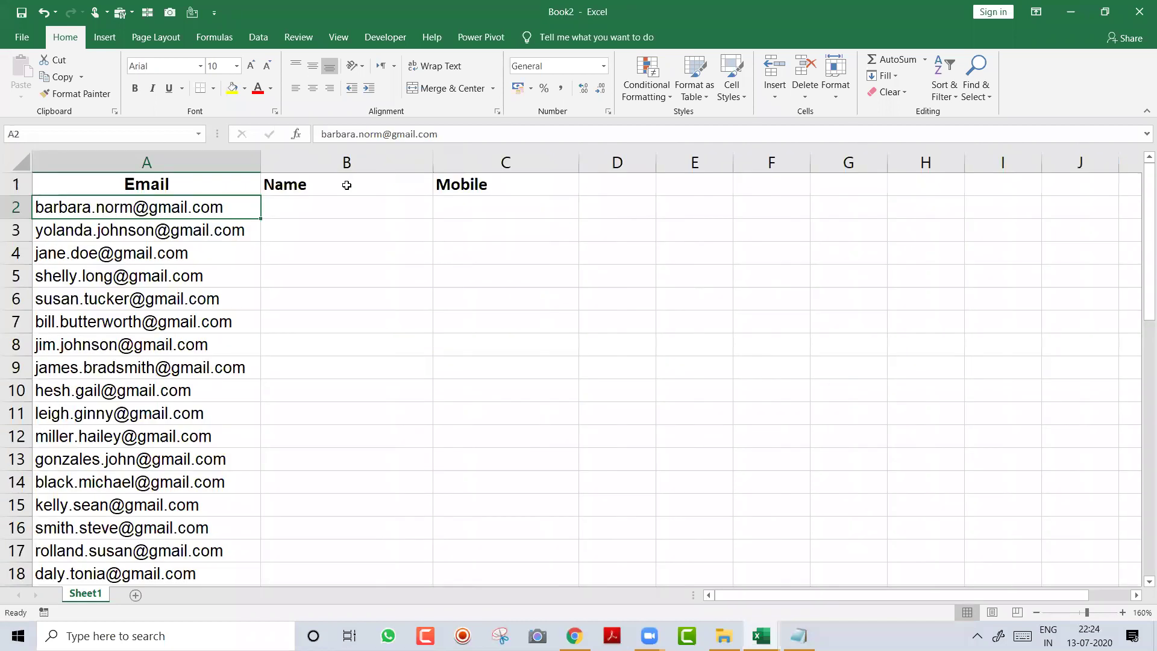
{"action": "left_click_drag", "start_coordinate": [211, 160], "coordinate": [305, 162]}
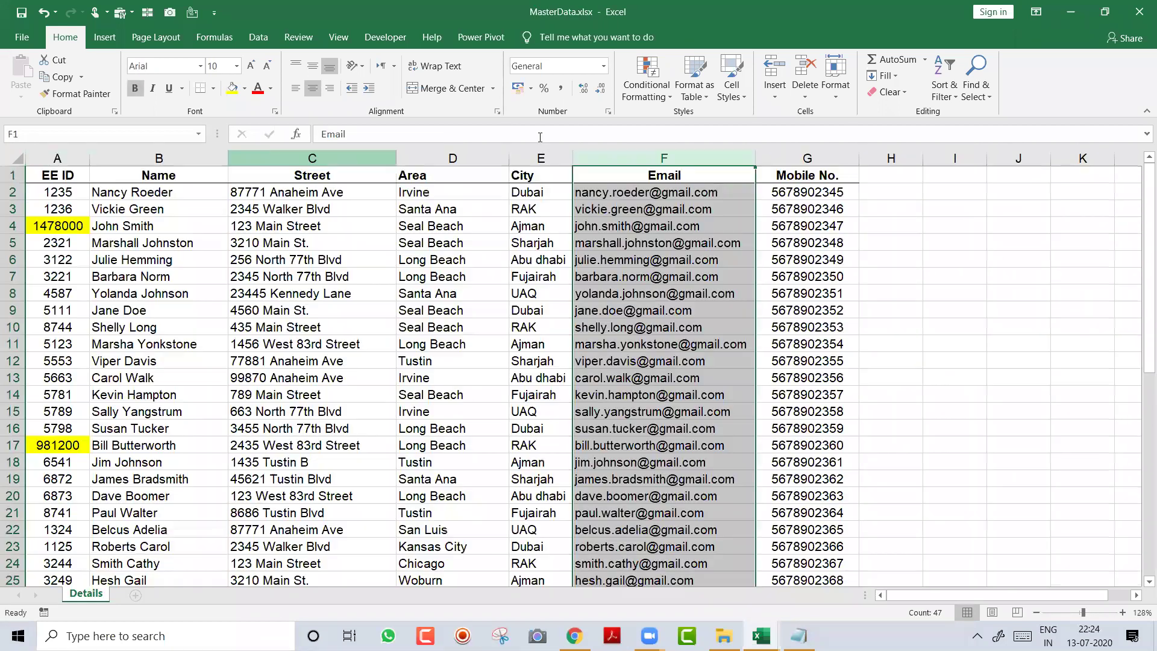
{"action": "left_click", "coordinate": [631, 155]}
{"action": "left_click_drag", "start_coordinate": [632, 156], "coordinate": [858, 152]}
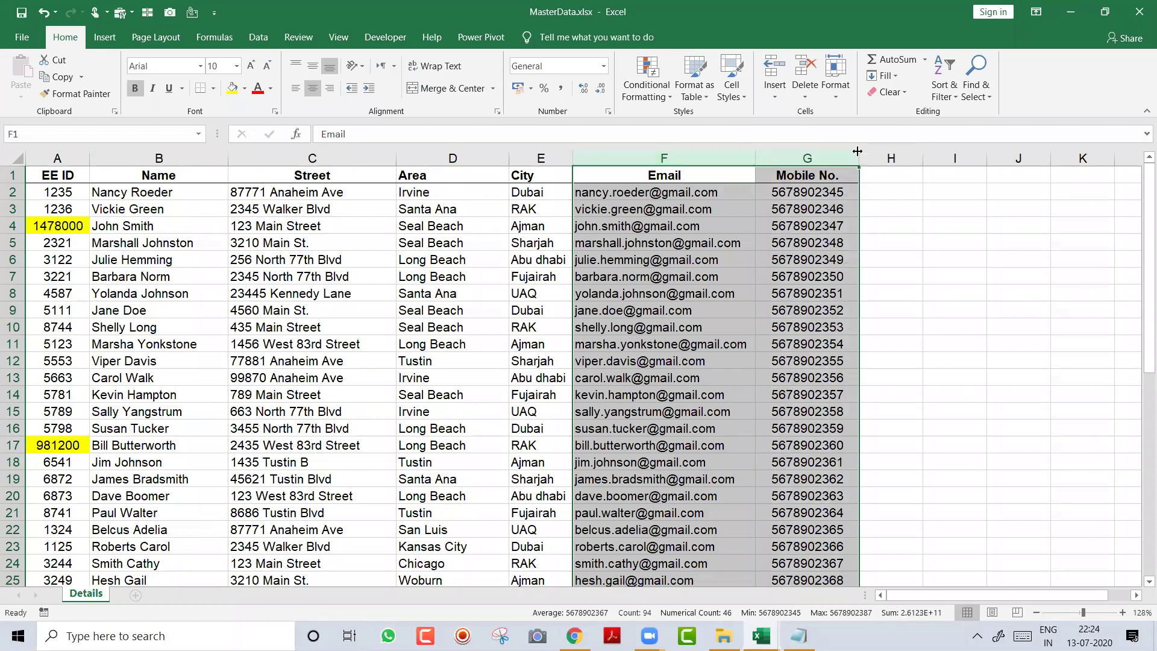
{"action": "left_click_drag", "start_coordinate": [693, 155], "coordinate": [775, 278]}
{"action": "left_click", "coordinate": [268, 238]}
{"action": "key", "text": "Left"}
{"action": "key", "text": "Left"}
{"action": "key", "text": "ctrl+space"}
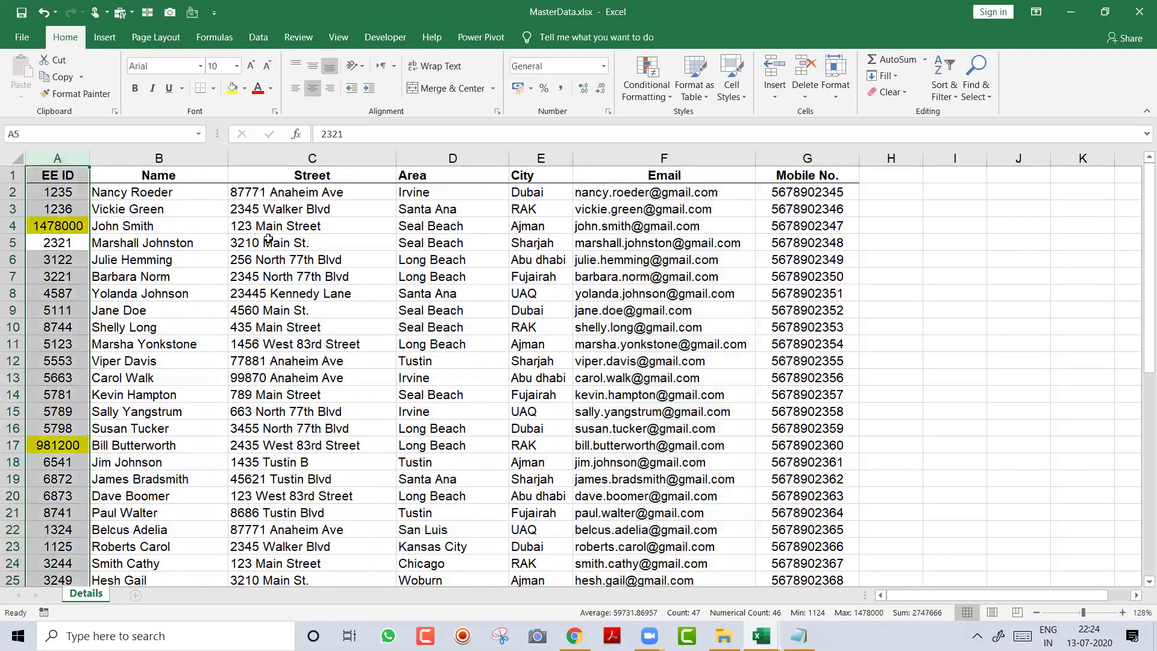
{"action": "key", "text": "ctrl+shift+plus"}
{"action": "key", "text": "Right"}
{"action": "key", "text": "Right"}
{"action": "key", "text": "Right"}
{"action": "key", "text": "Right"}
{"action": "key", "text": "Right"}
{"action": "key", "text": "Right"}
{"action": "key", "text": "ctrl+space"}
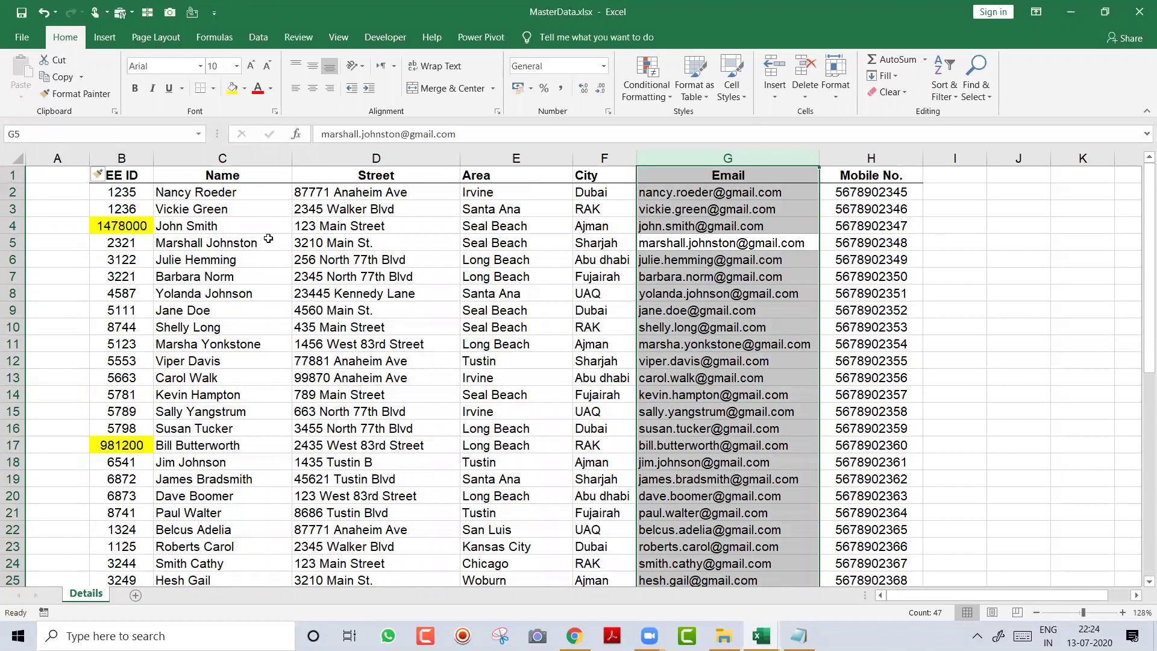
{"action": "key", "text": "ctrl+c"}
{"action": "key", "text": "Left"}
{"action": "key", "text": "Left"}
{"action": "key", "text": "Left"}
{"action": "key", "text": "Left"}
{"action": "key", "text": "Left"}
{"action": "key", "text": "Left"}
{"action": "key", "text": "ctrl+space"}
{"action": "key", "text": "ctrl+v"}
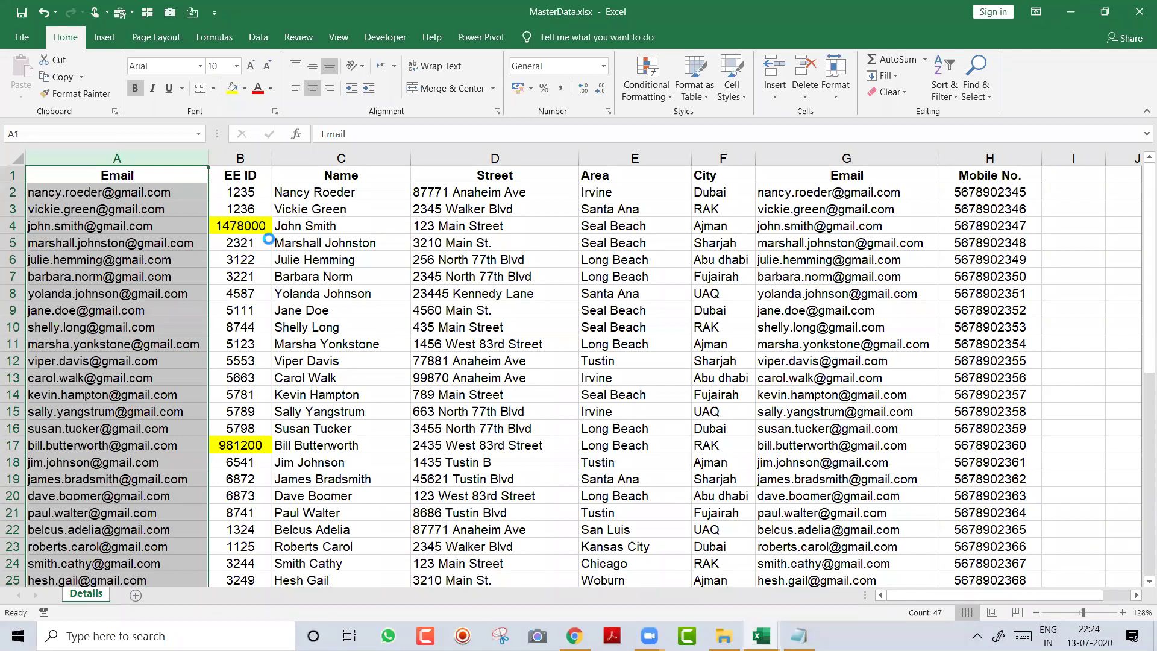
{"action": "key", "text": "ctrl+z"}
{"action": "key", "text": "ctrl+z"}
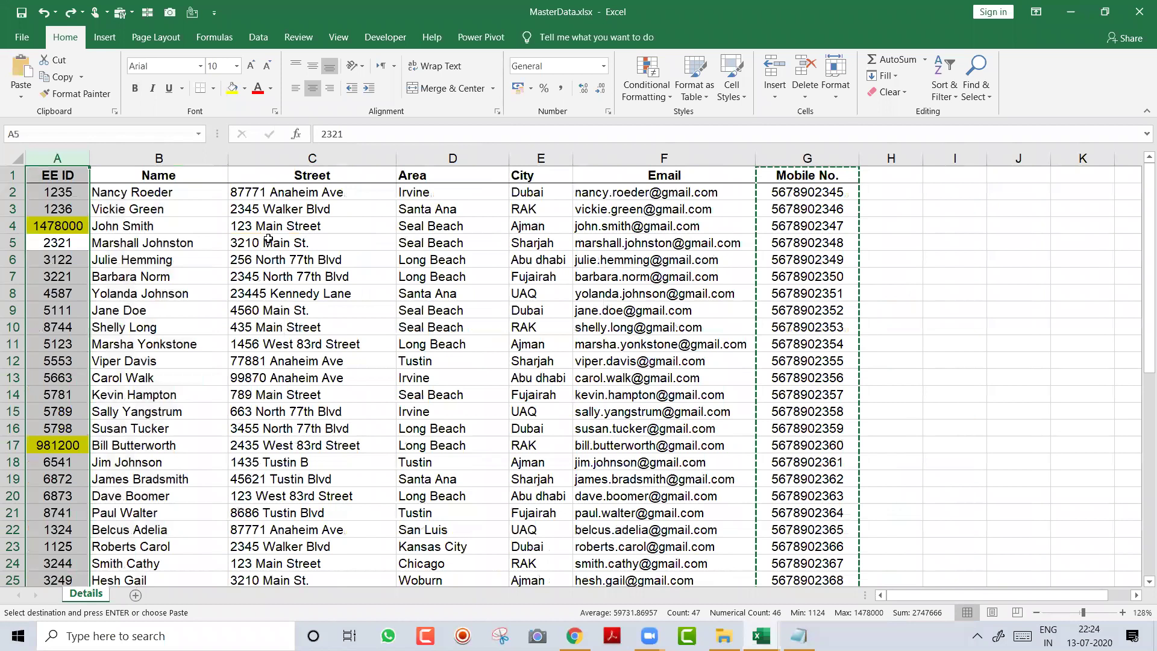
Step: Copy the Name column and paste it into column H after Mobile No
{"action": "left_click", "coordinate": [268, 239]}
{"action": "key", "text": "Left"}
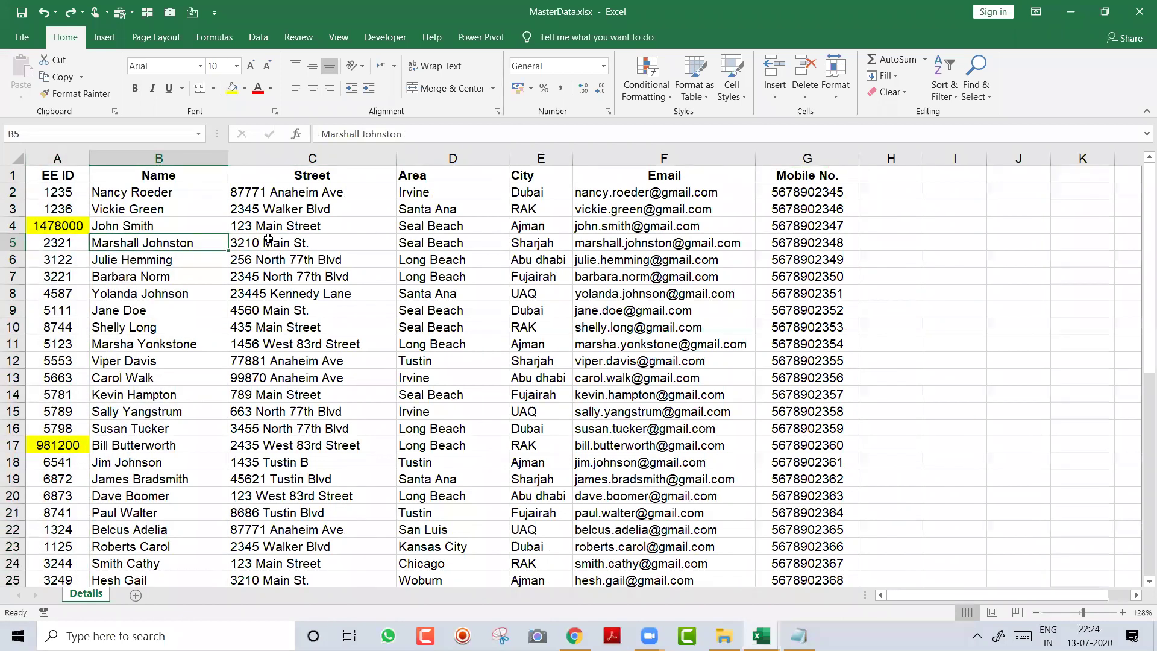
{"action": "key", "text": "ctrl+space"}
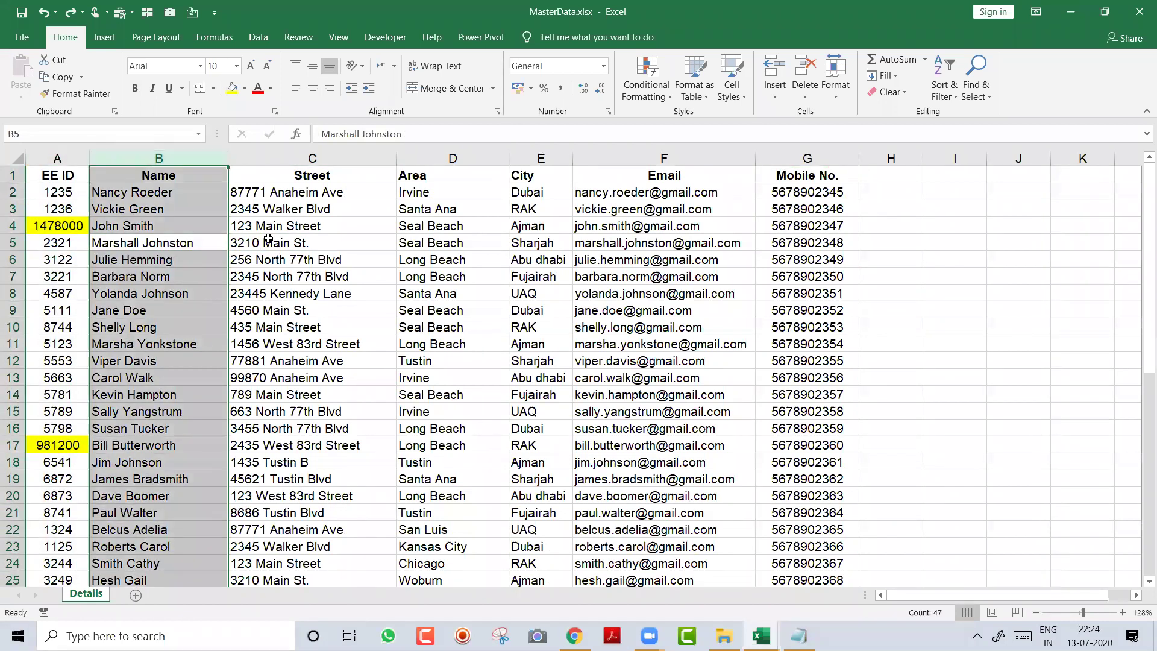
{"action": "key", "text": "ctrl+c"}
{"action": "key", "text": "ctrl+Up"}
{"action": "key", "text": "ctrl+Right"}
{"action": "key", "text": "Right"}
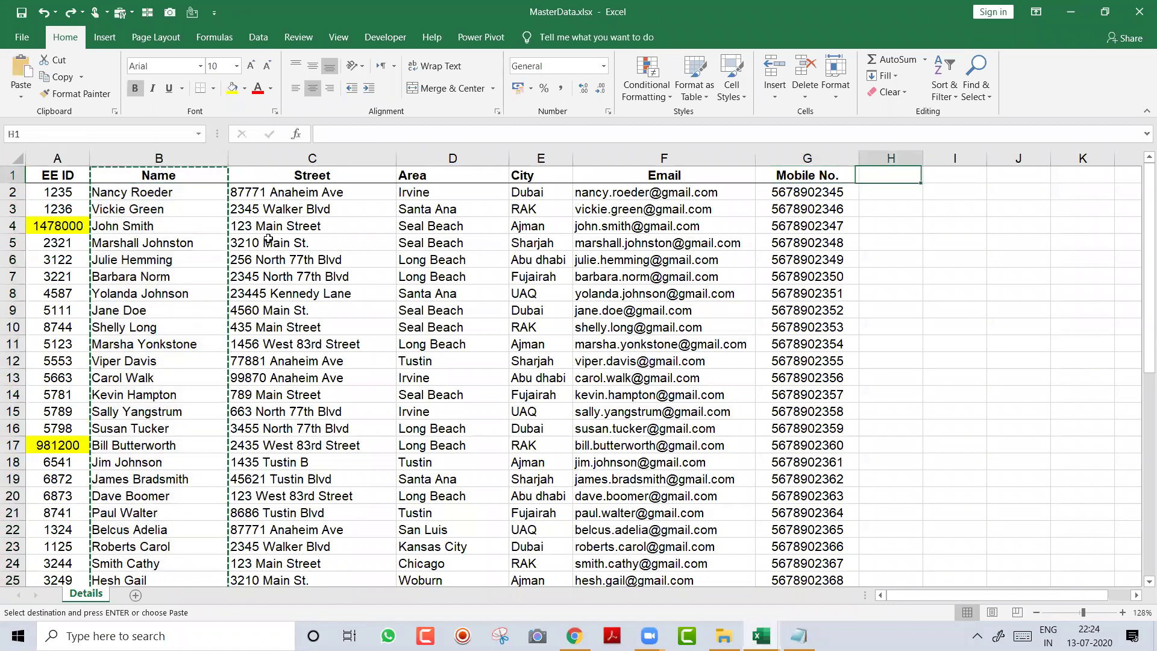
{"action": "key", "text": "ctrl+v"}
{"action": "key", "text": "Left"}
{"action": "key", "text": "Left"}
Step: Select the Email entries from F2 downward, then switch to Book2
{"action": "key", "text": "ctrl+space"}
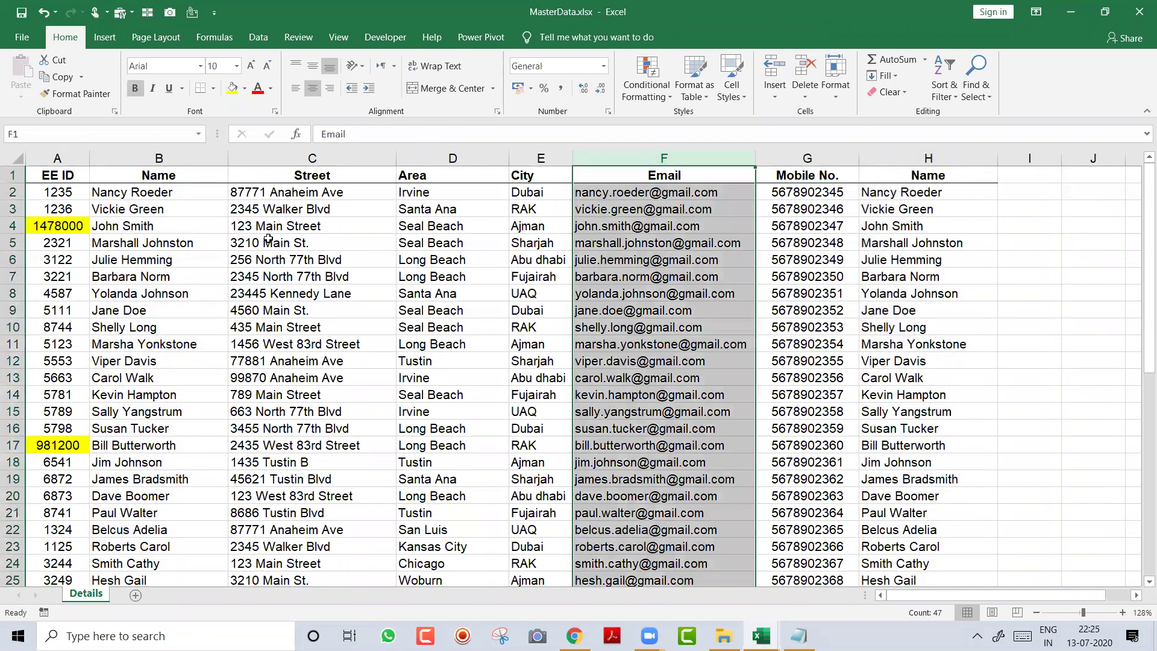
{"action": "key", "text": "shift+Right"}
{"action": "key", "text": "shift+Right"}
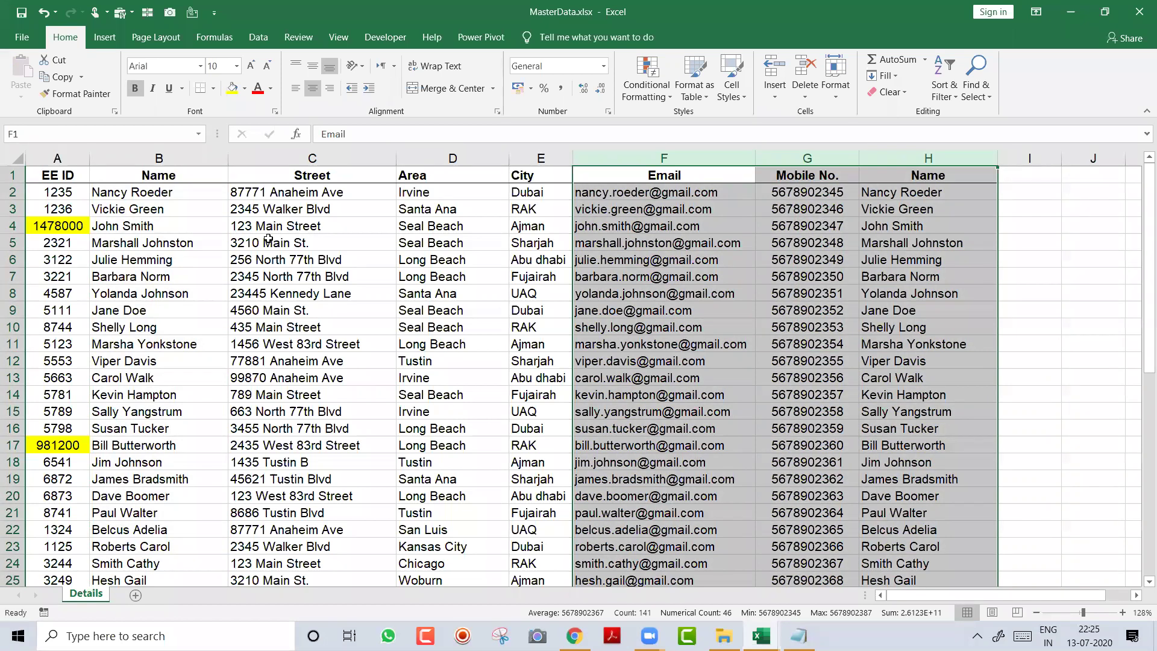
{"action": "key", "text": "Up"}
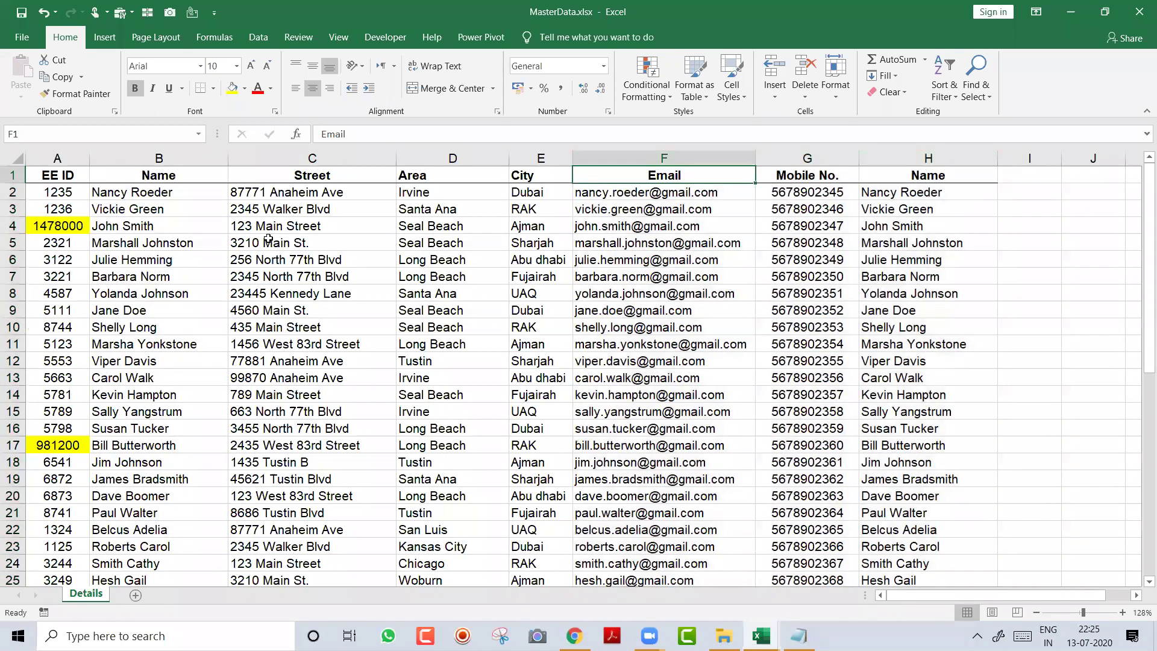
{"action": "key", "text": "ctrl+shift+Down"}
{"action": "key", "text": "Down"}
{"action": "key", "text": "alt+Tab"}
Step: In B2, start a VLOOKUP of A2's email against MasterData Details columns F:H
{"action": "key", "text": "Right"}
{"action": "key", "text": "Down"}
{"action": "type", "text": "=VLOOKUP("}
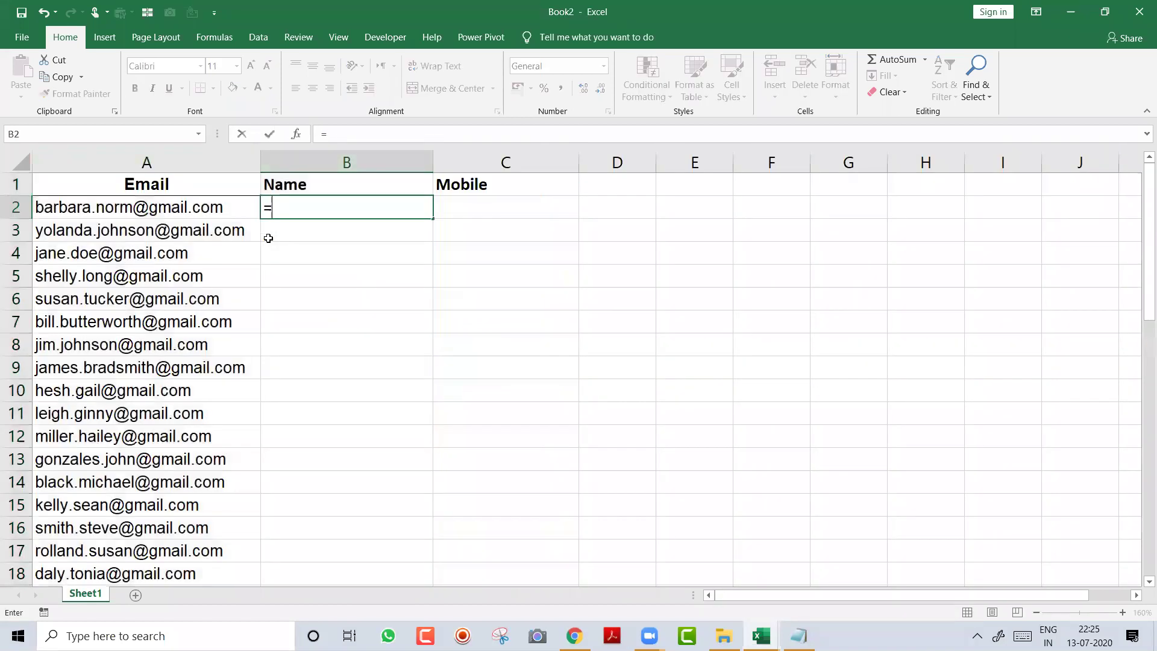
{"action": "left_click", "coordinate": [229, 207]}
{"action": "type", "text": ","}
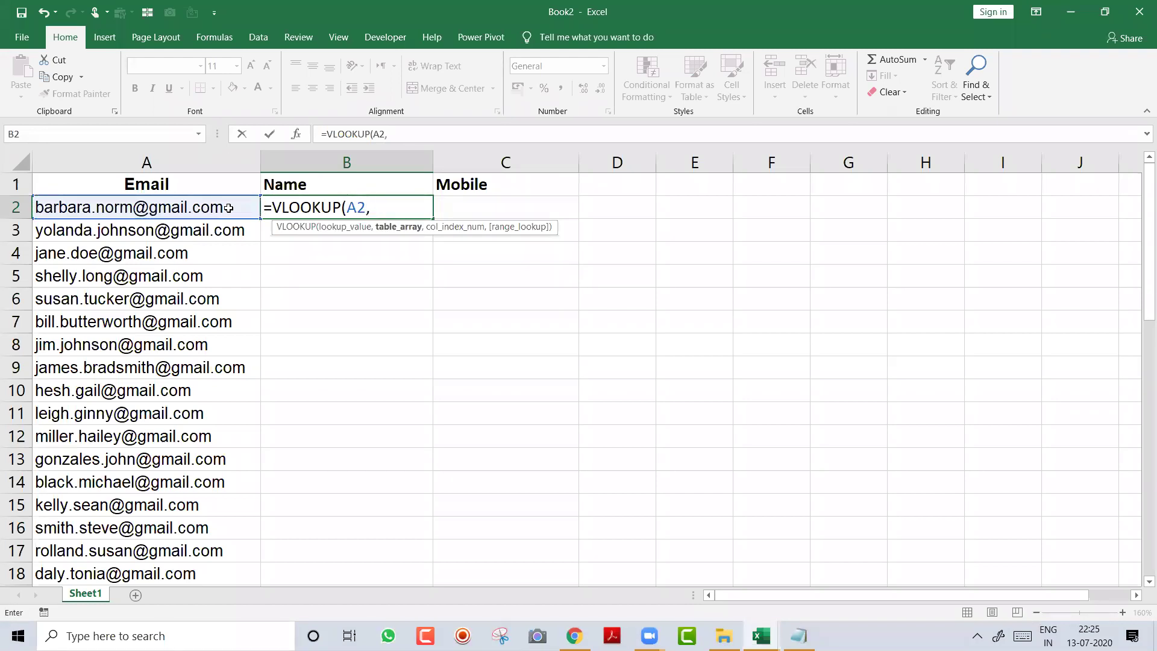
{"action": "key", "text": "ctrl+Tab"}
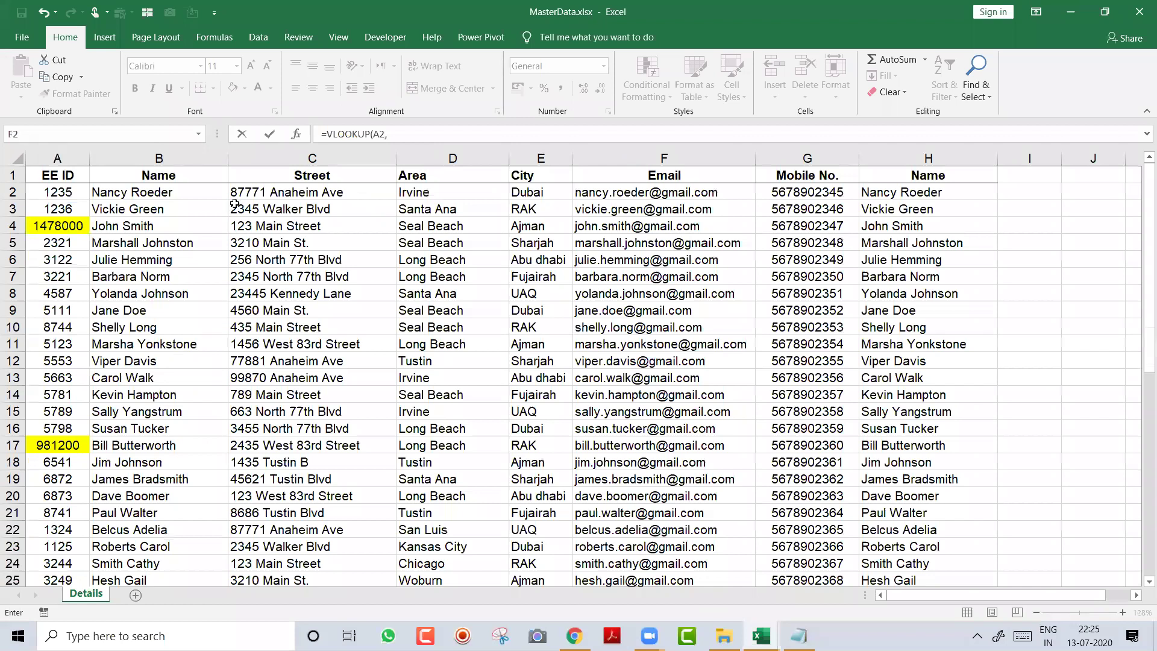
{"action": "left_click", "coordinate": [69, 157]}
{"action": "left_click_drag", "start_coordinate": [208, 159], "coordinate": [885, 317]}
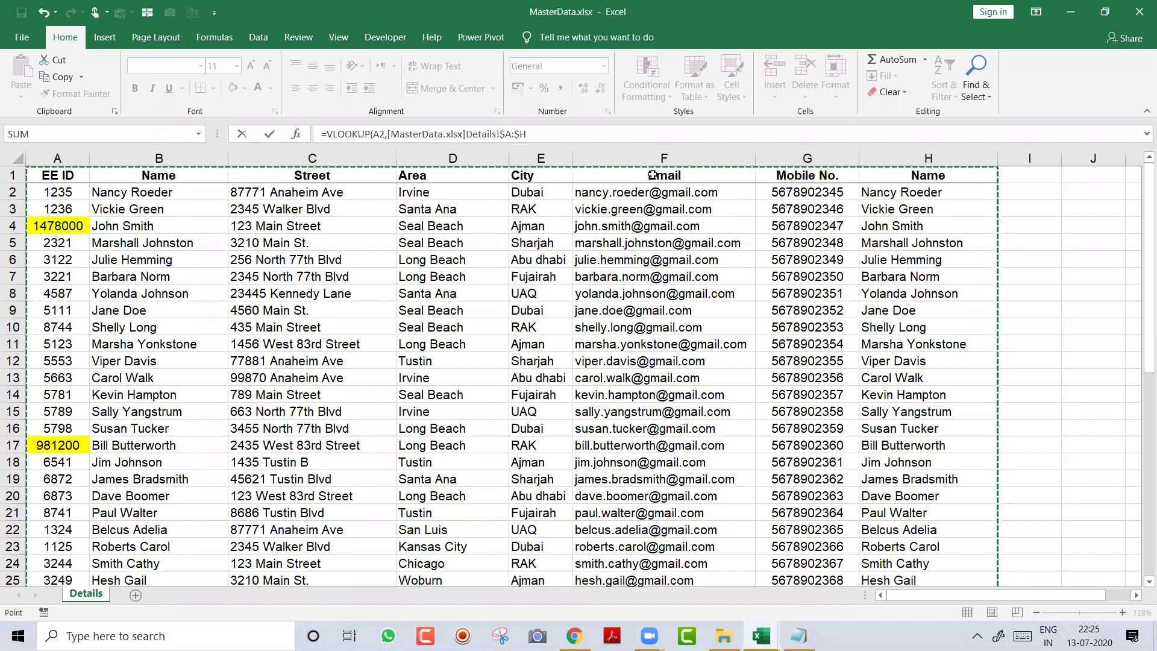
{"action": "left_click", "coordinate": [663, 156]}
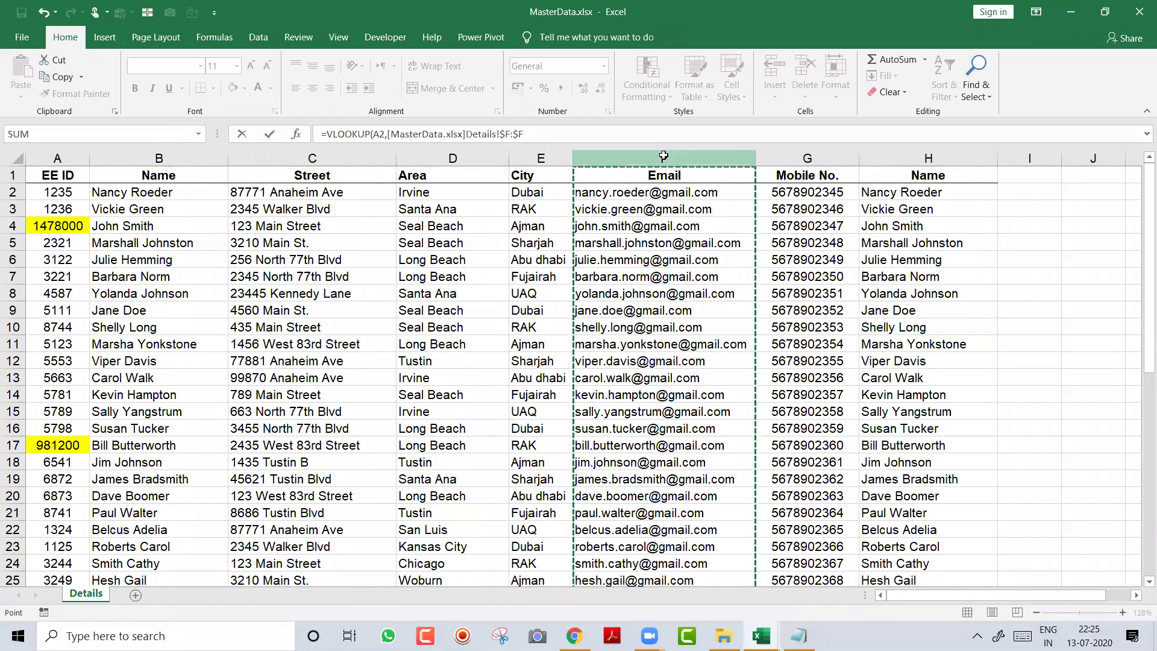
{"action": "left_click_drag", "start_coordinate": [664, 156], "coordinate": [920, 174]}
{"action": "type", "text": ","}
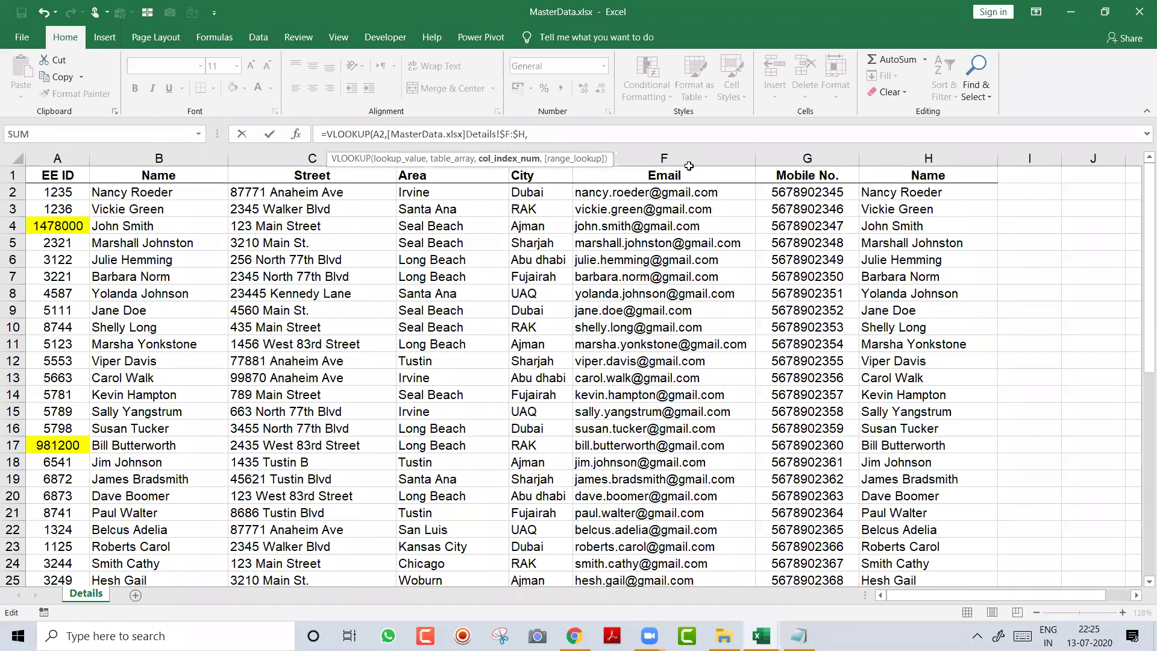
Step: Complete the B2 formula with column index 2 and exact match, then fill it down column B
{"action": "key", "text": "Left"}
{"action": "key", "text": "Left"}
{"action": "key", "text": "Left"}
{"action": "key", "text": "Left"}
{"action": "key", "text": "Left"}
{"action": "key", "text": "Left"}
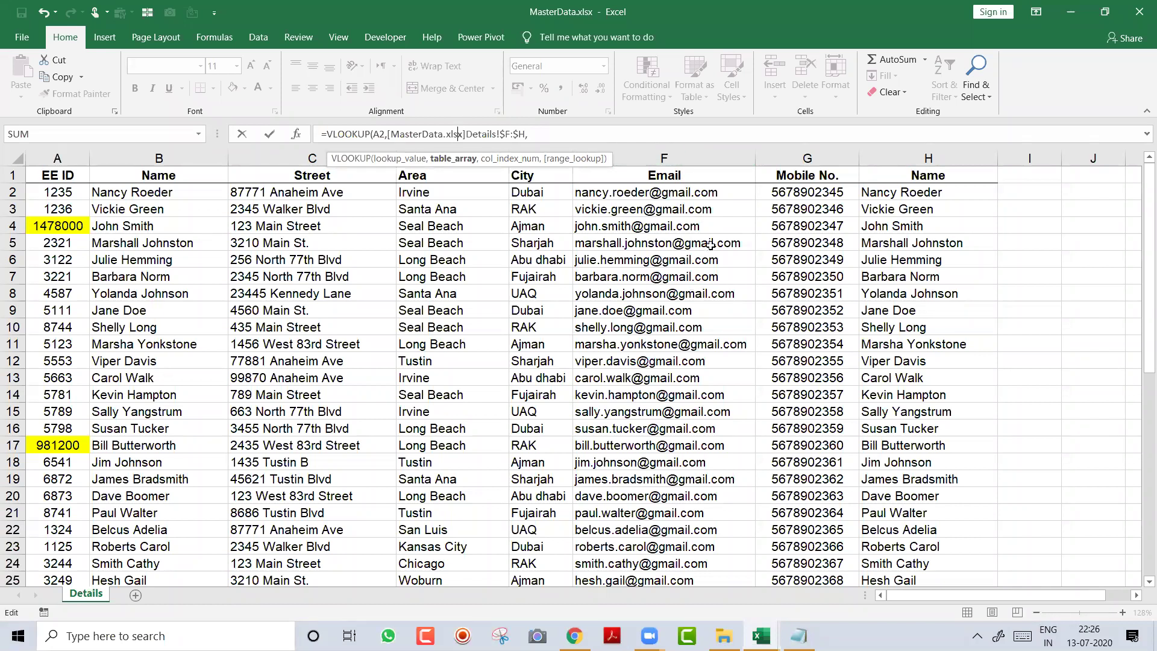
{"action": "left_click", "coordinate": [588, 140]}
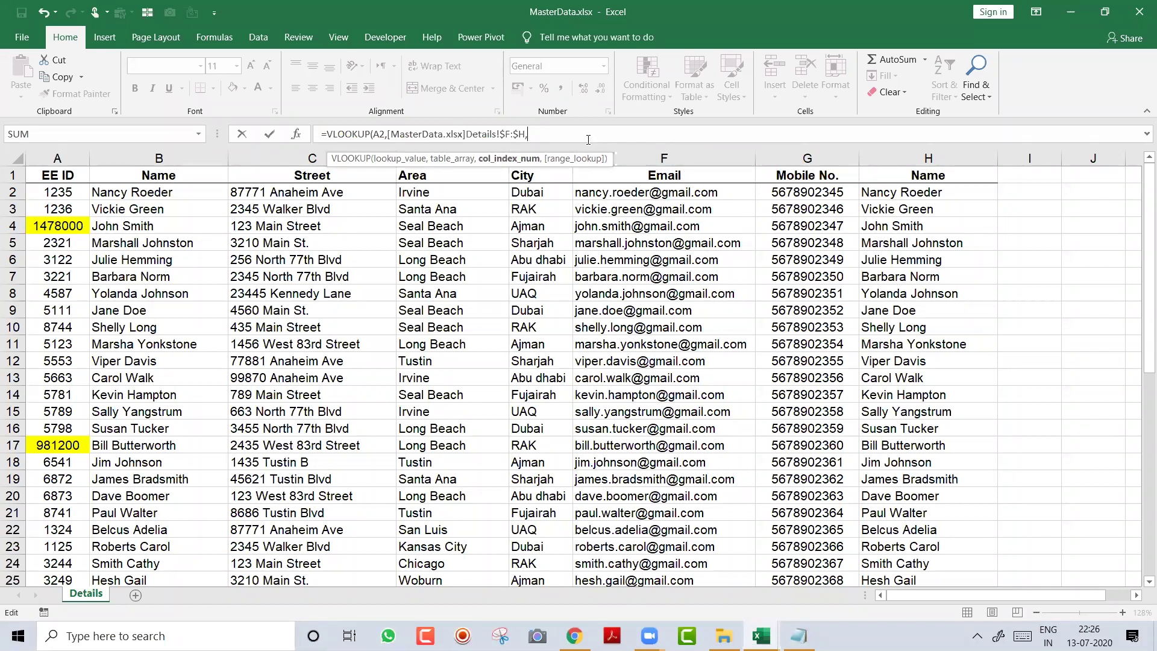
{"action": "type", "text": "2"}
{"action": "type", "text": ",0"}
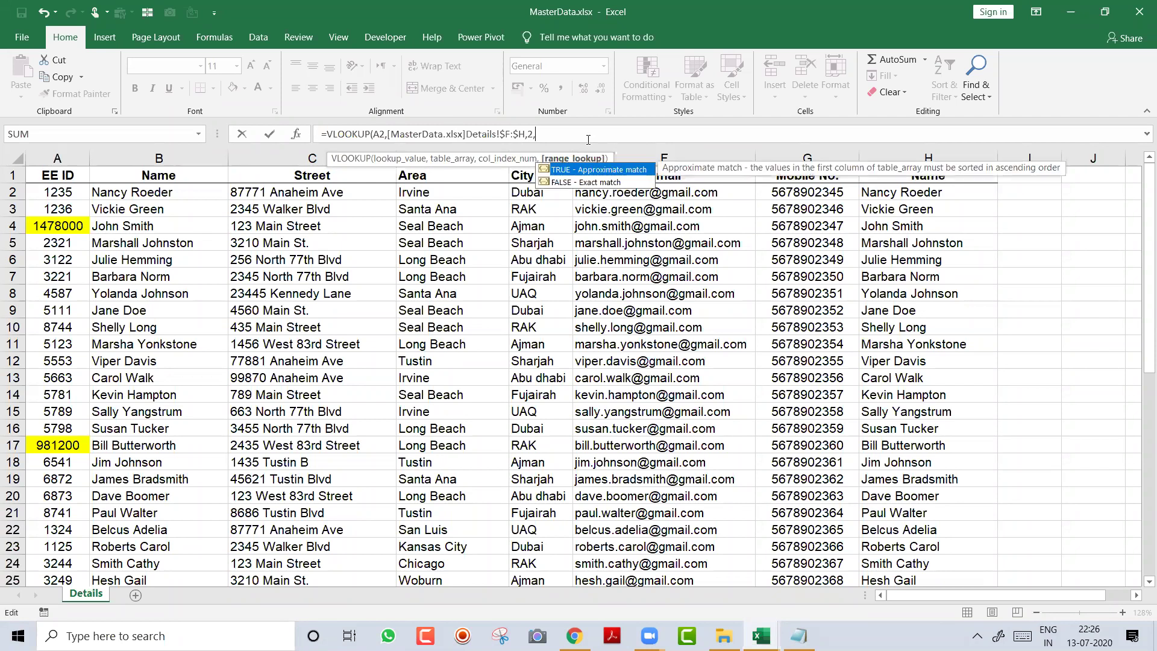
{"action": "key", "text": "Return"}
{"action": "key", "text": "Up"}
{"action": "type", "text": "2"}
{"action": "key", "text": "Escape"}
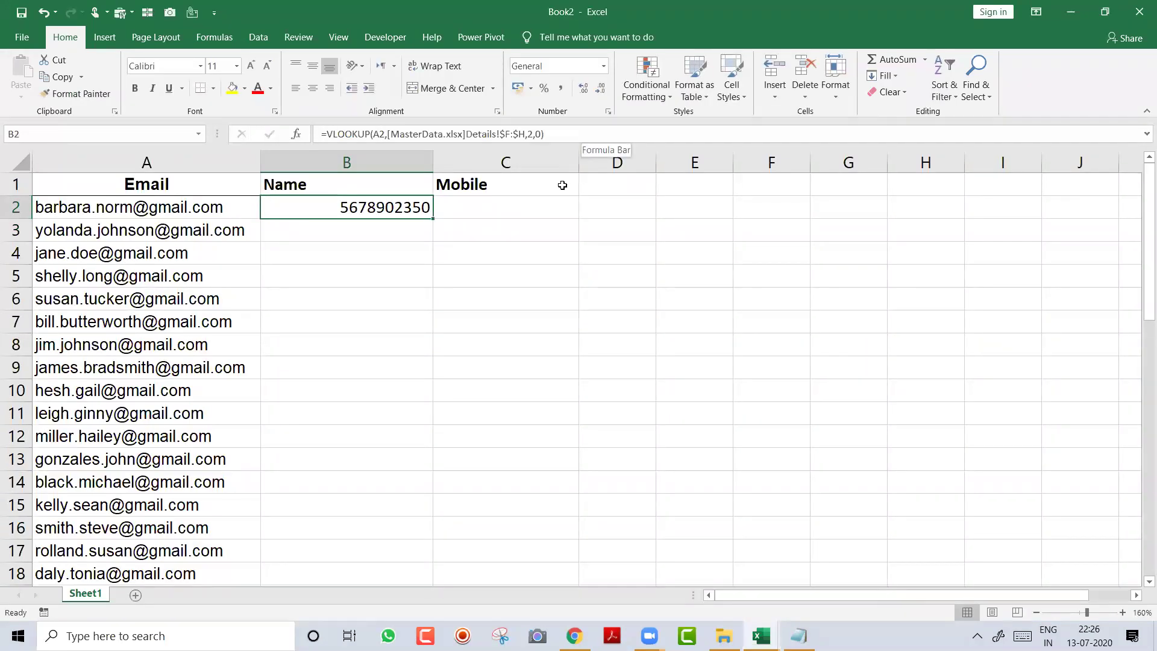
{"action": "double_click", "coordinate": [433, 218]}
Step: Start and cancel a VLOOKUP in C2, then recheck B2's formula against MasterData's column order
{"action": "key", "text": "Right"}
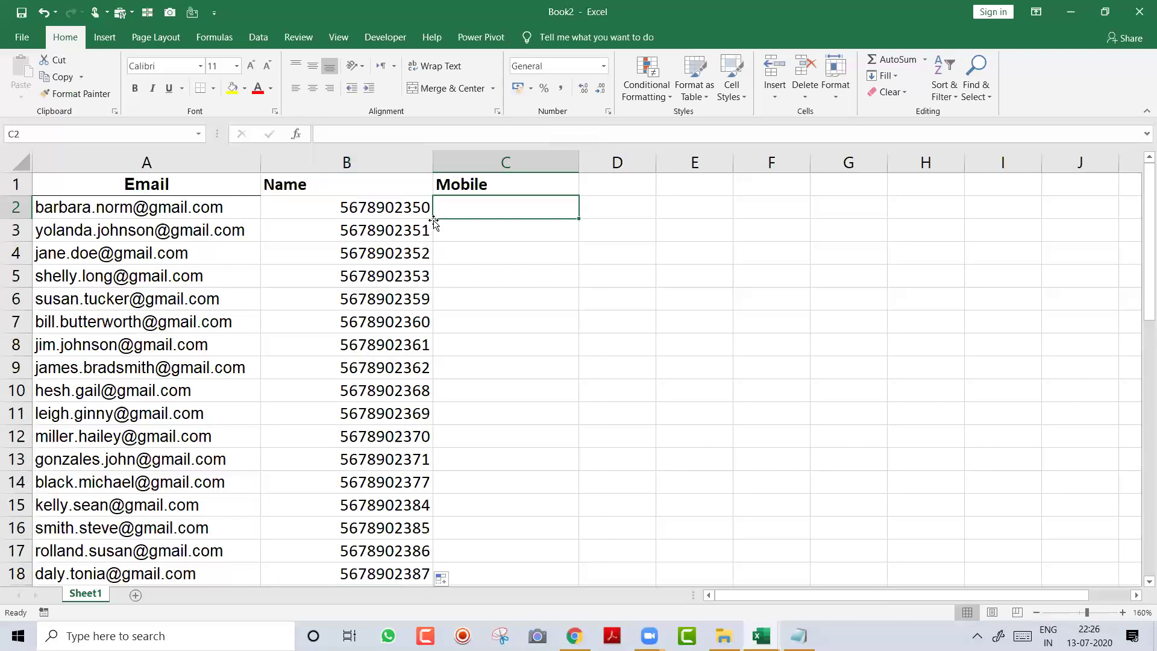
{"action": "type", "text": "=vl"}
{"action": "key", "text": "Tab"}
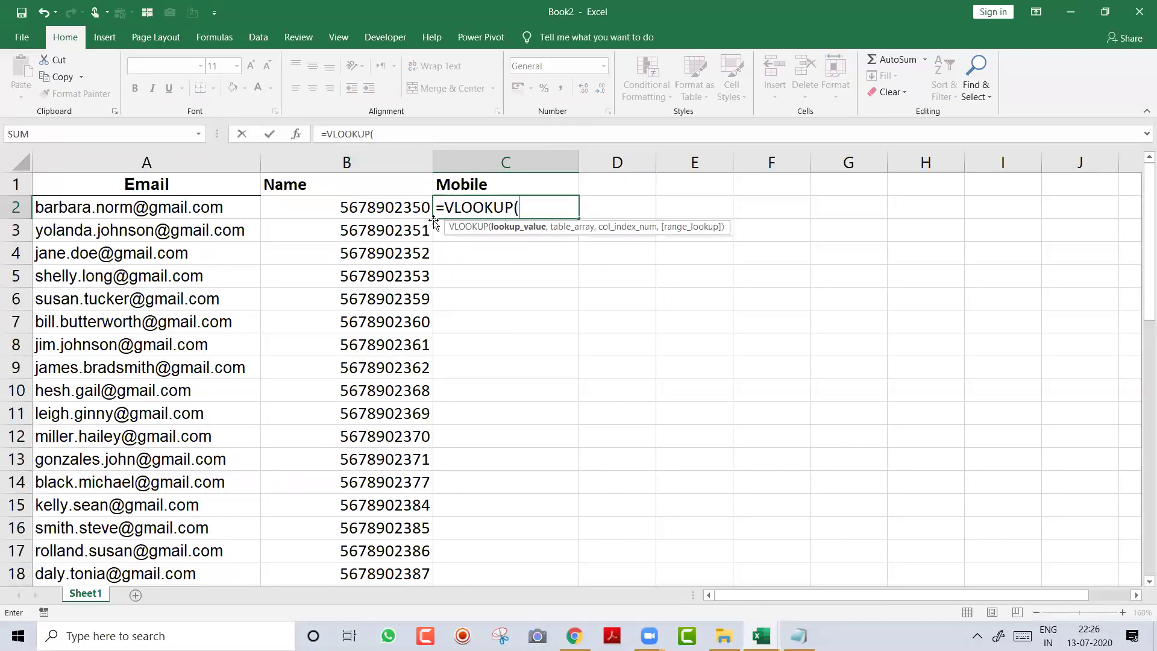
{"action": "key", "text": "Escape"}
{"action": "key", "text": "Left"}
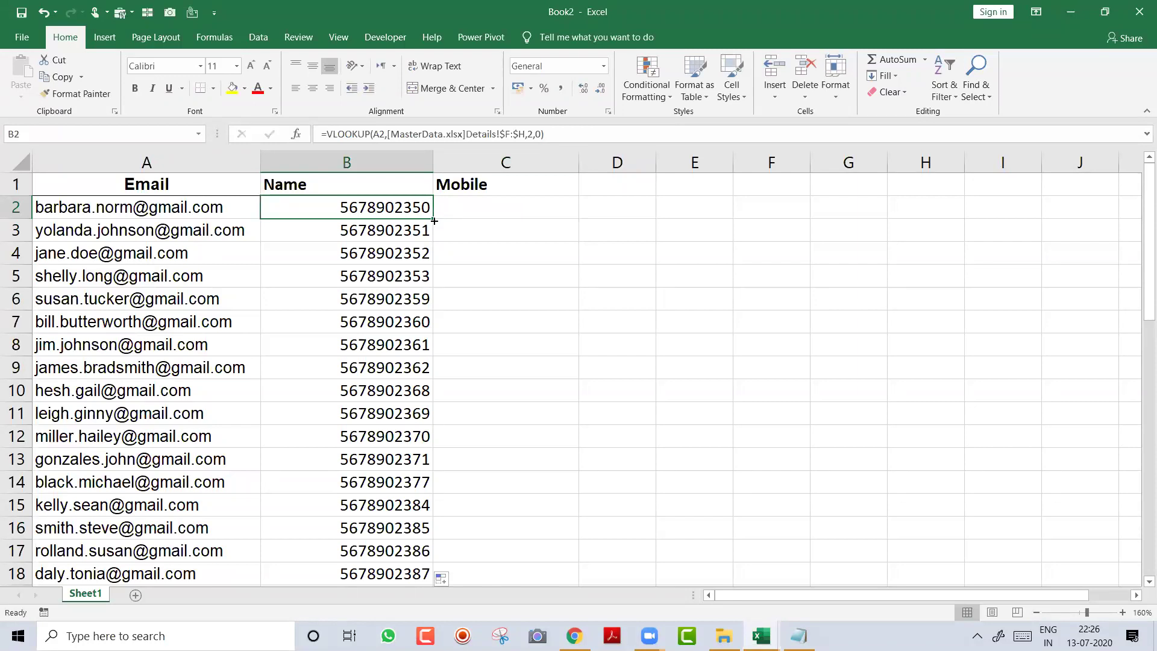
{"action": "key", "text": "F2"}
{"action": "key", "text": "Escape"}
{"action": "key", "text": "ctrl+Tab"}
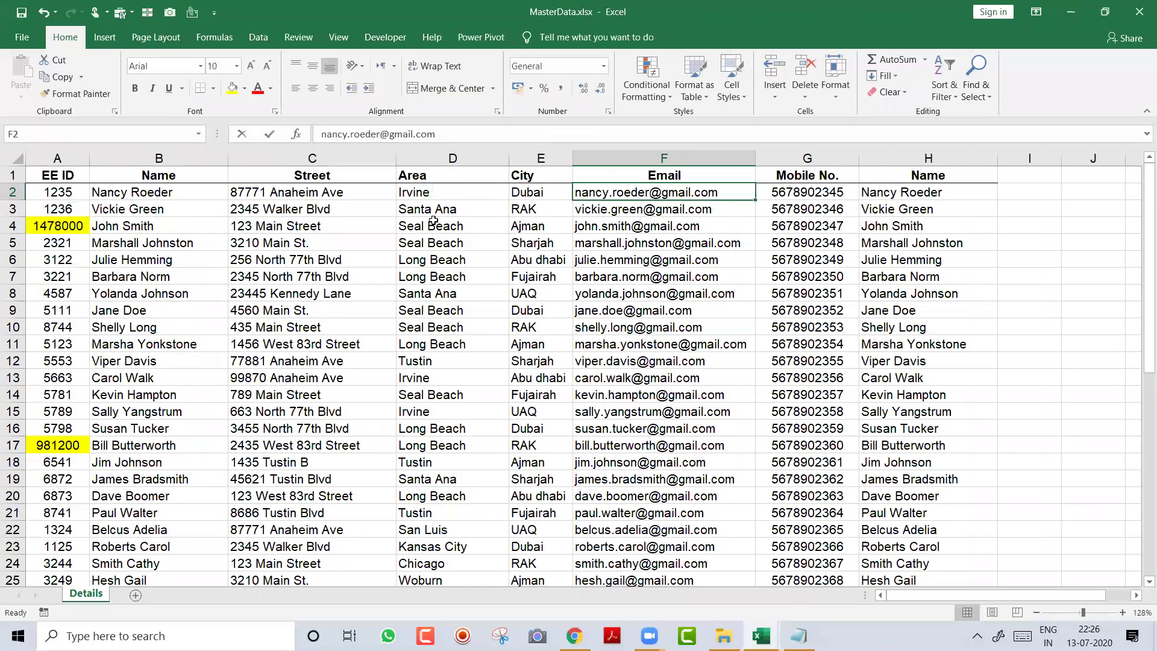
{"action": "key", "text": "ctrl+Tab"}
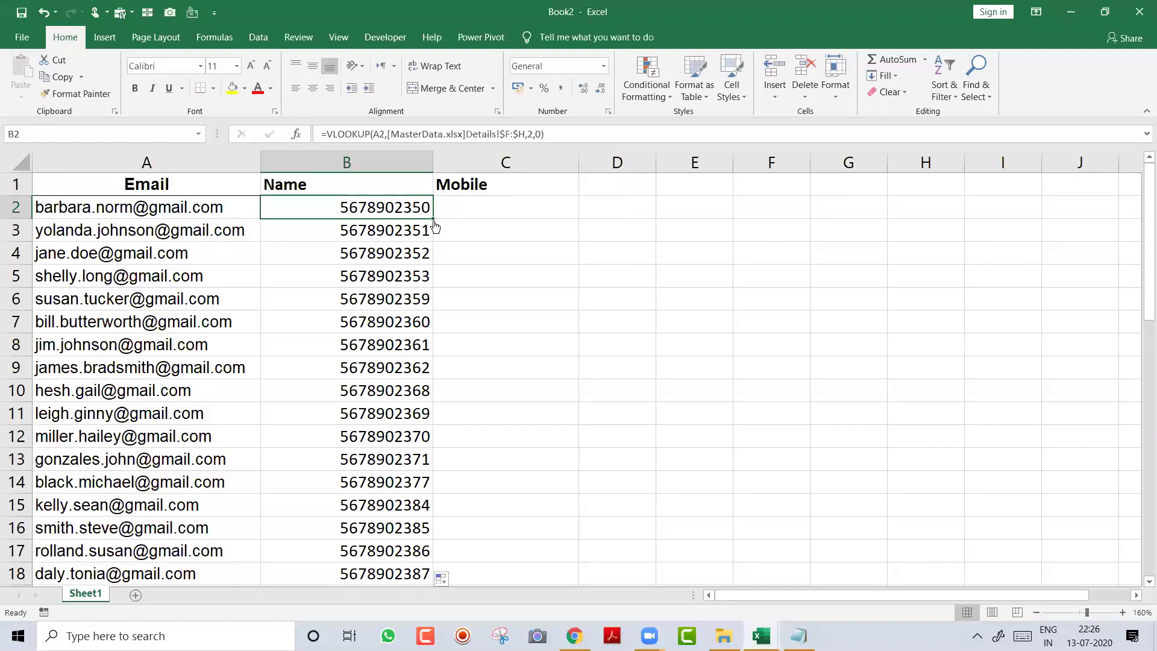
Step: Change B2's column index to 3 so it returns names, and fill it down column B
{"action": "key", "text": "F2"}
{"action": "key", "text": "Left"}
{"action": "key", "text": "Left"}
{"action": "key", "text": "Left"}
{"action": "key", "text": "BackSpace"}
{"action": "type", "text": "3"}
{"action": "key", "text": "Return"}
{"action": "key", "text": "Up"}
{"action": "double_click", "coordinate": [434, 221]}
{"action": "key", "text": "Right"}
Step: Enter =VLOOKUP(A2,[MasterData.xlsx]Details!$F:$H,2,0) in C2 and fill it down the Mobile column
{"action": "type", "text": "=v"}
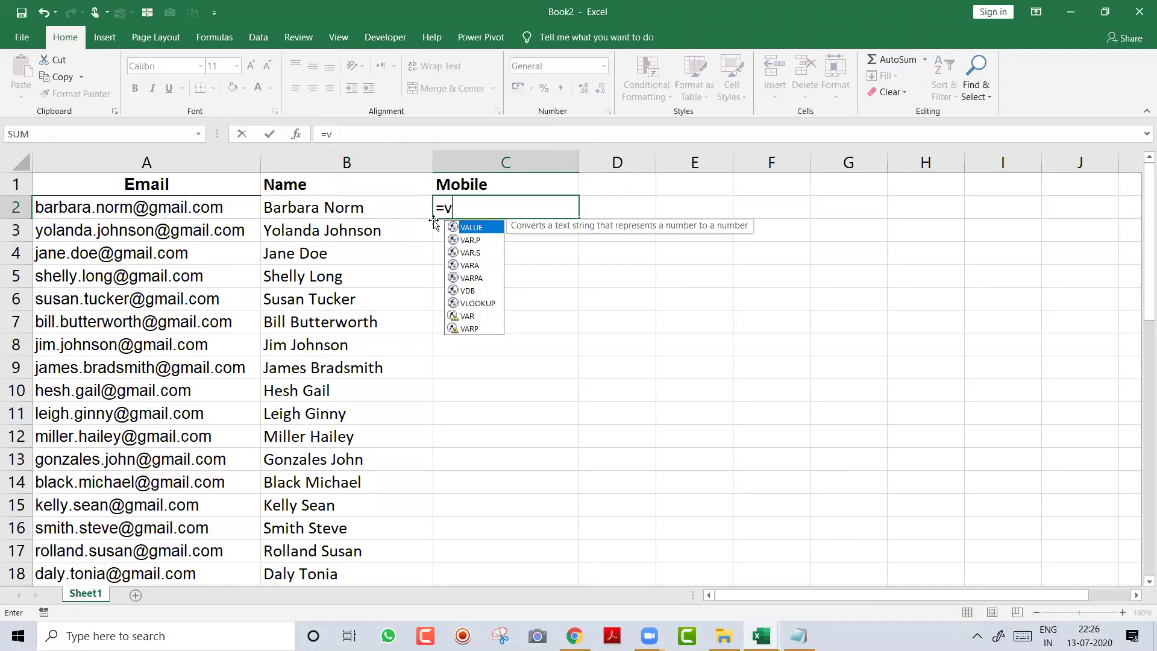
{"action": "type", "text": "l"}
{"action": "key", "text": "Tab"}
{"action": "key", "text": "Left"}
{"action": "key", "text": "Left"}
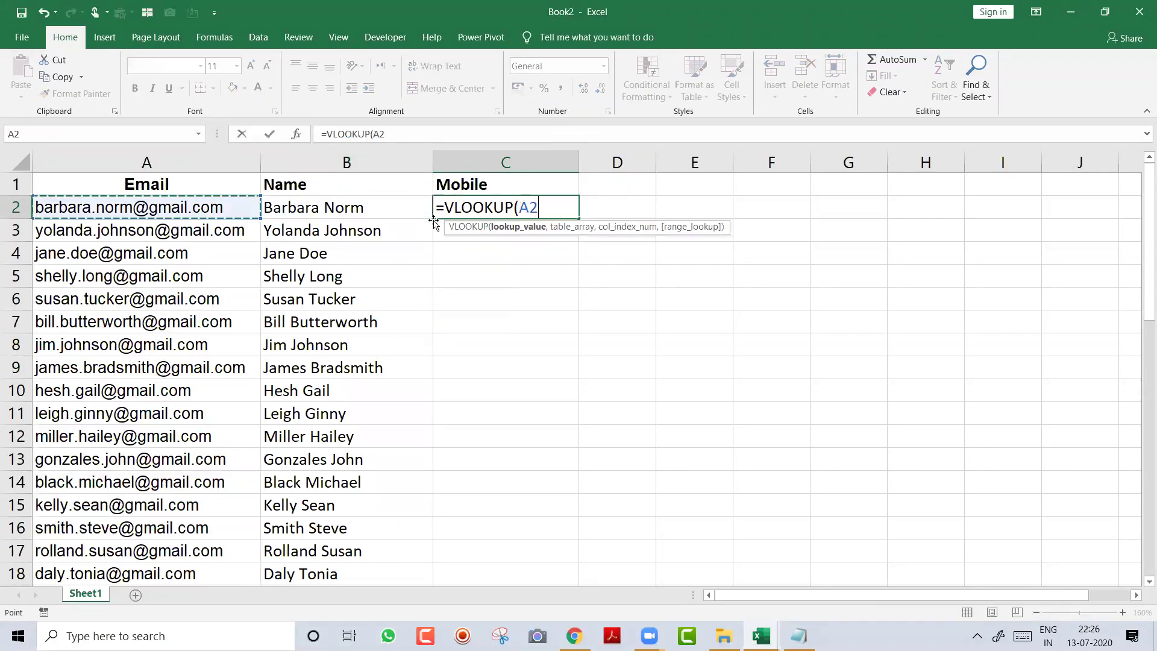
{"action": "type", "text": ","}
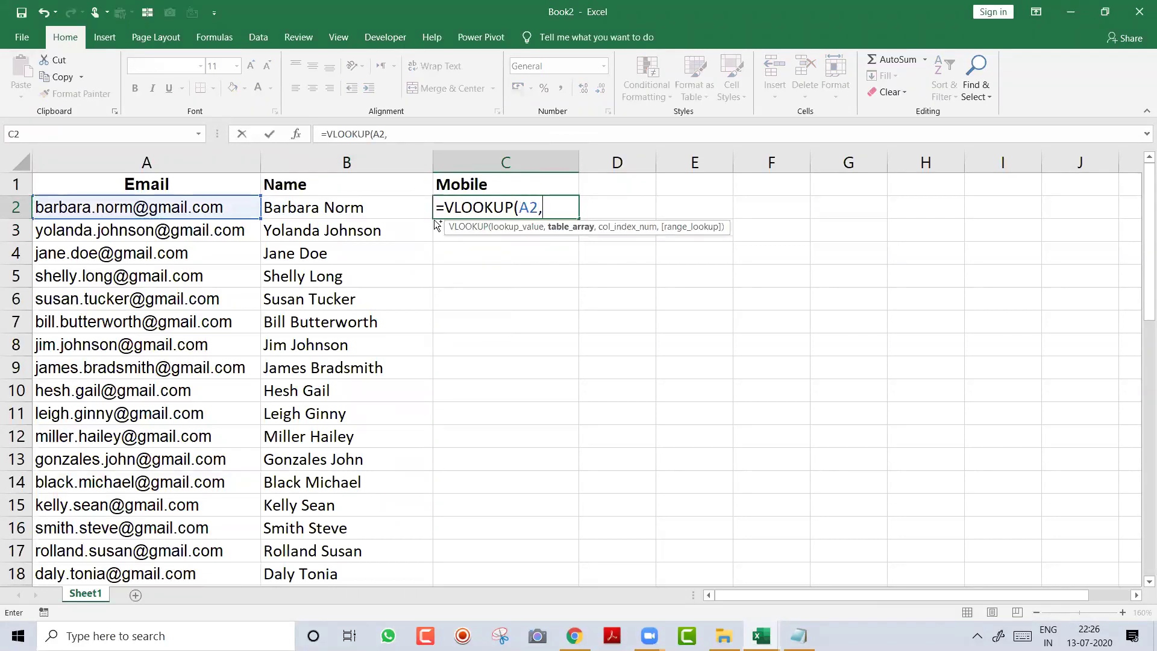
{"action": "key", "text": "ctrl+Tab"}
{"action": "left_click", "coordinate": [707, 151]}
{"action": "left_click_drag", "start_coordinate": [705, 153], "coordinate": [893, 210]}
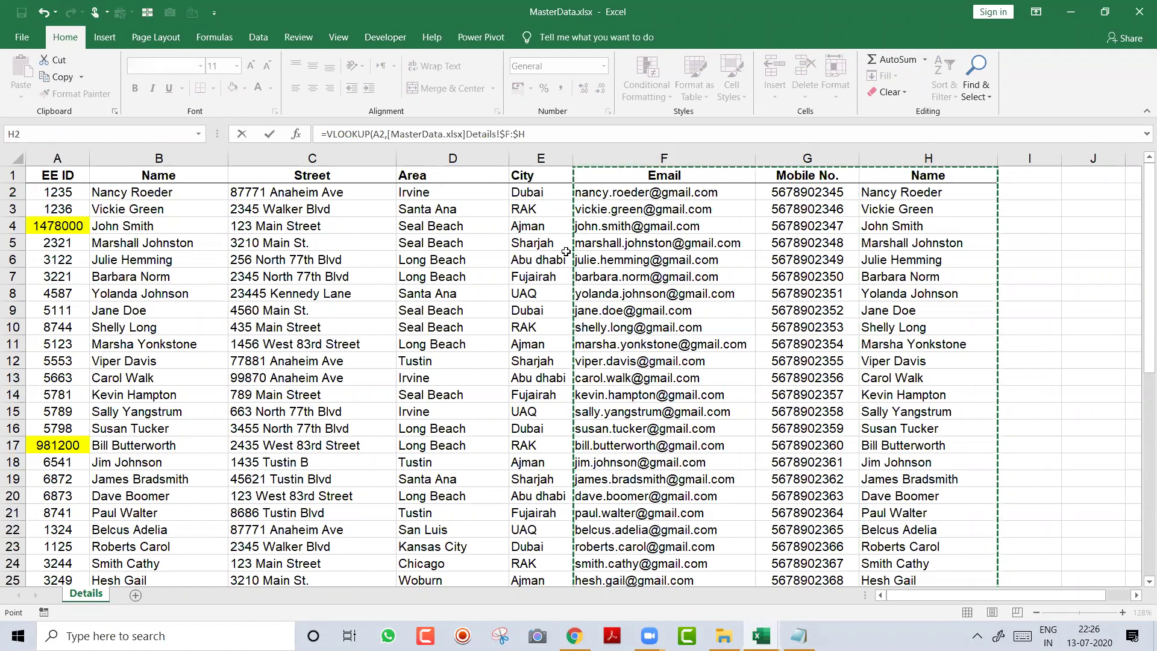
{"action": "left_click", "coordinate": [556, 136]}
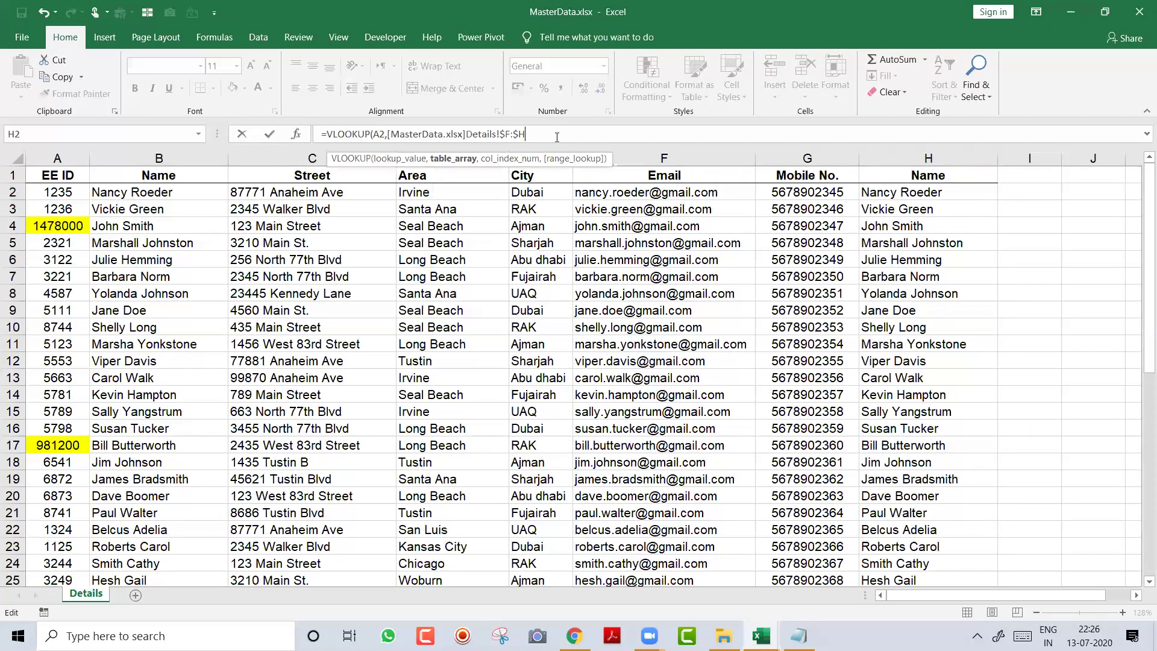
{"action": "type", "text": ",2"}
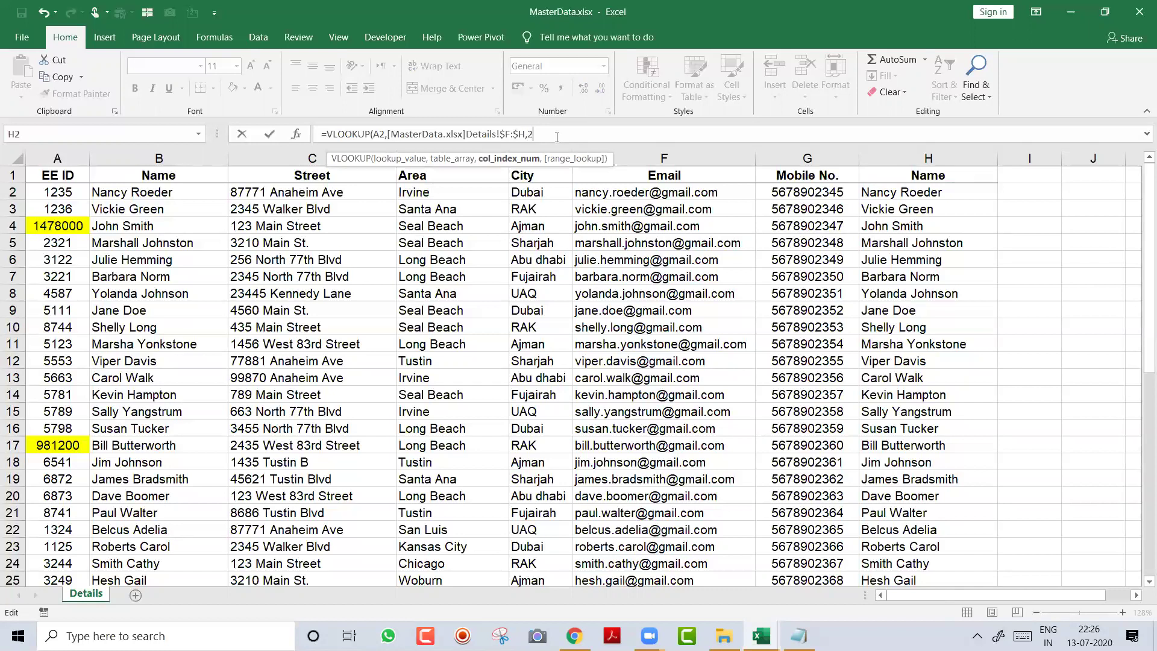
{"action": "type", "text": ",0)"}
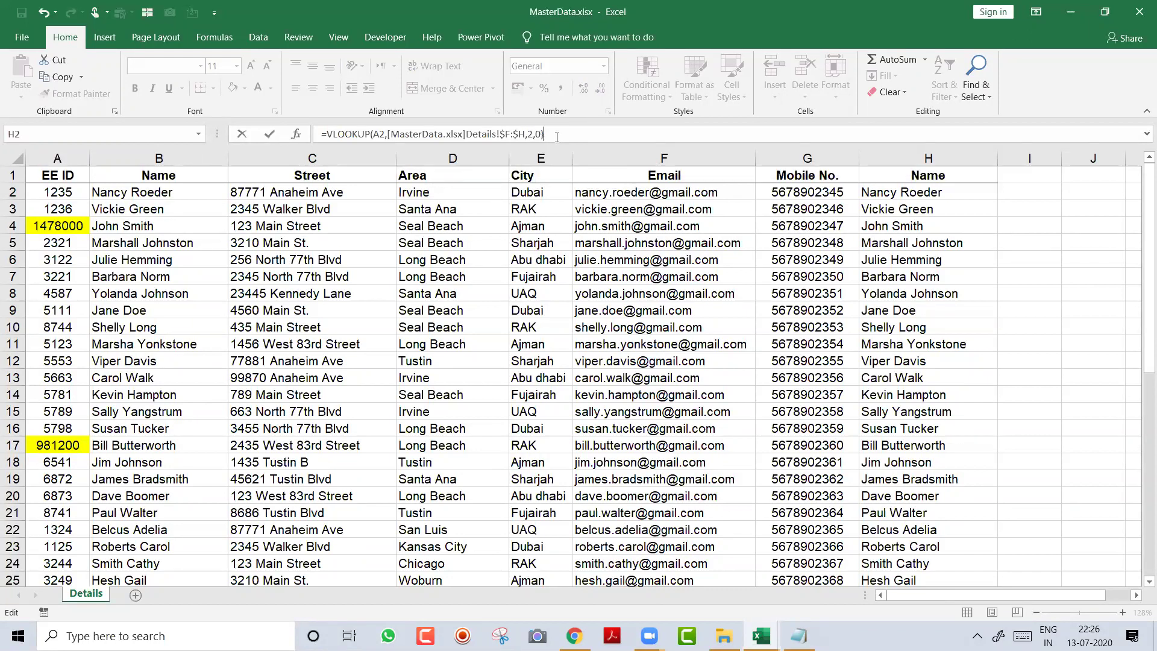
{"action": "key", "text": "Return"}
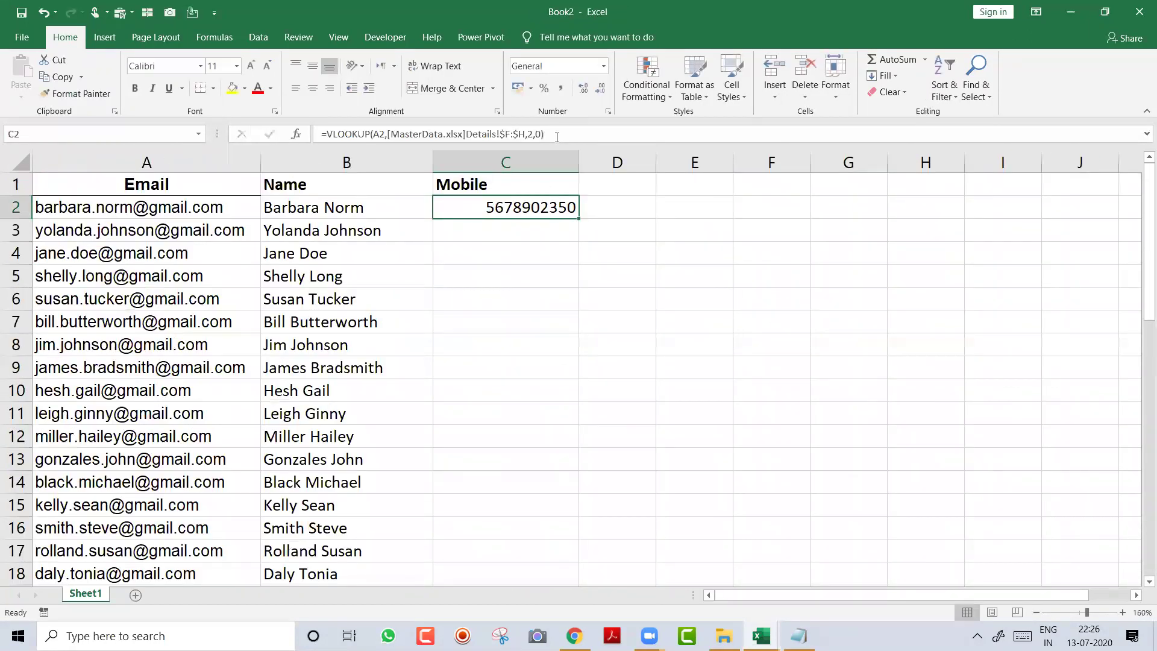
{"action": "double_click", "coordinate": [578, 219]}
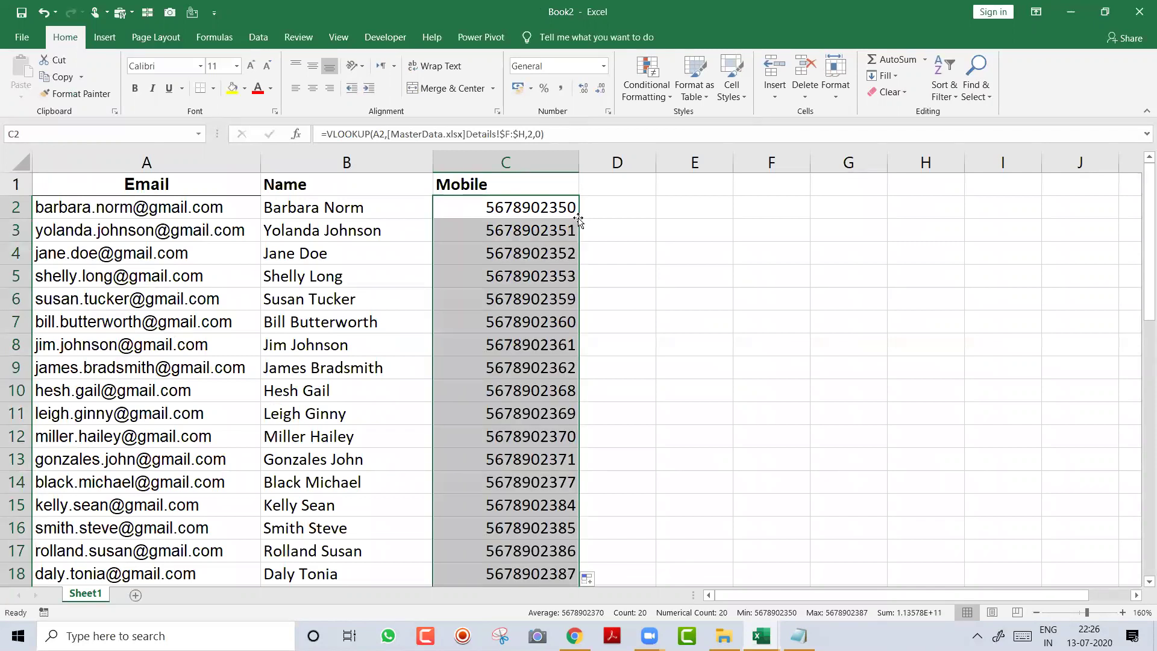
{"action": "key", "text": "Left"}
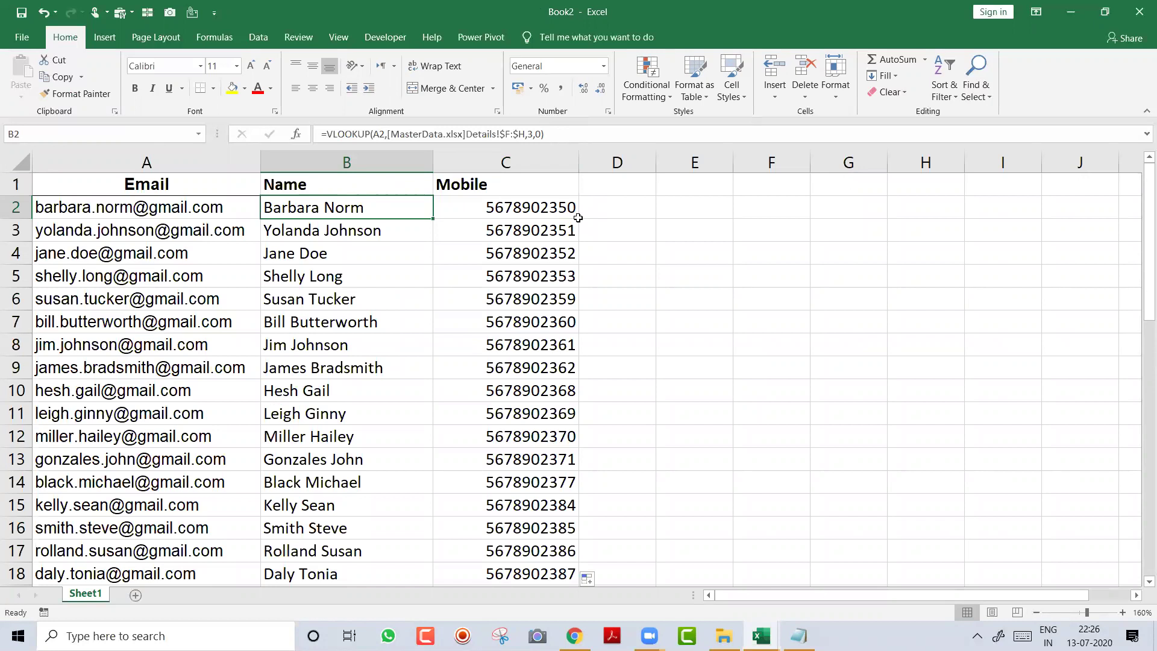
Step: Review B2's formula, highlighting its [MasterData.xlsx]Details lookup range reference
{"action": "key", "text": "F2"}
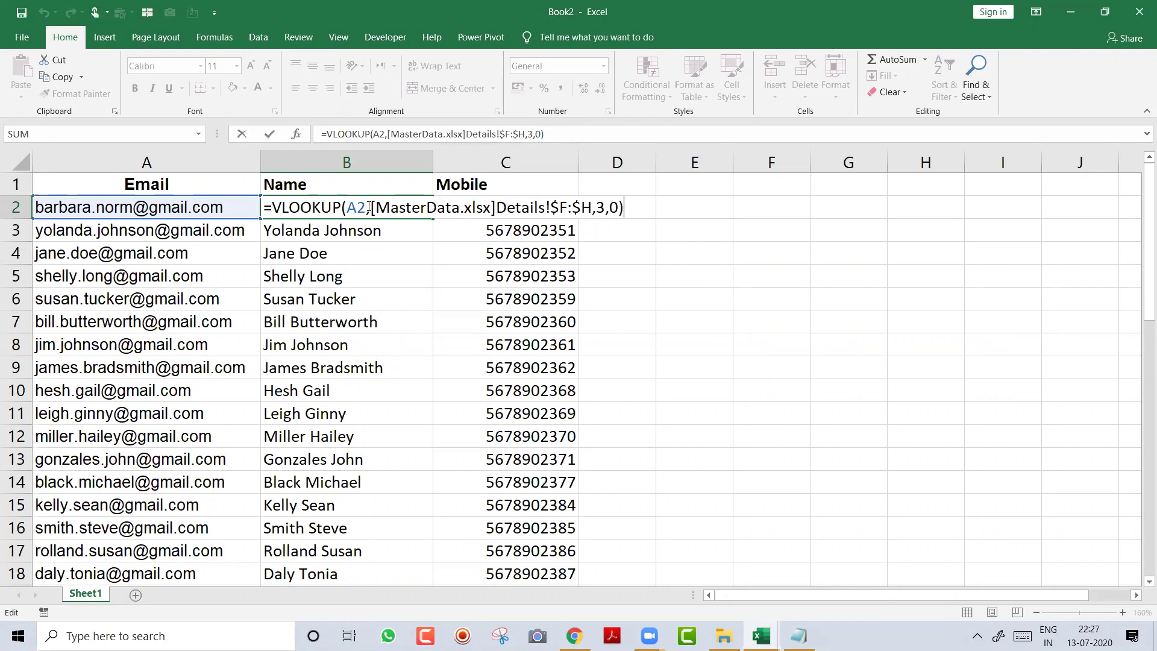
{"action": "left_click_drag", "start_coordinate": [371, 208], "coordinate": [542, 206]}
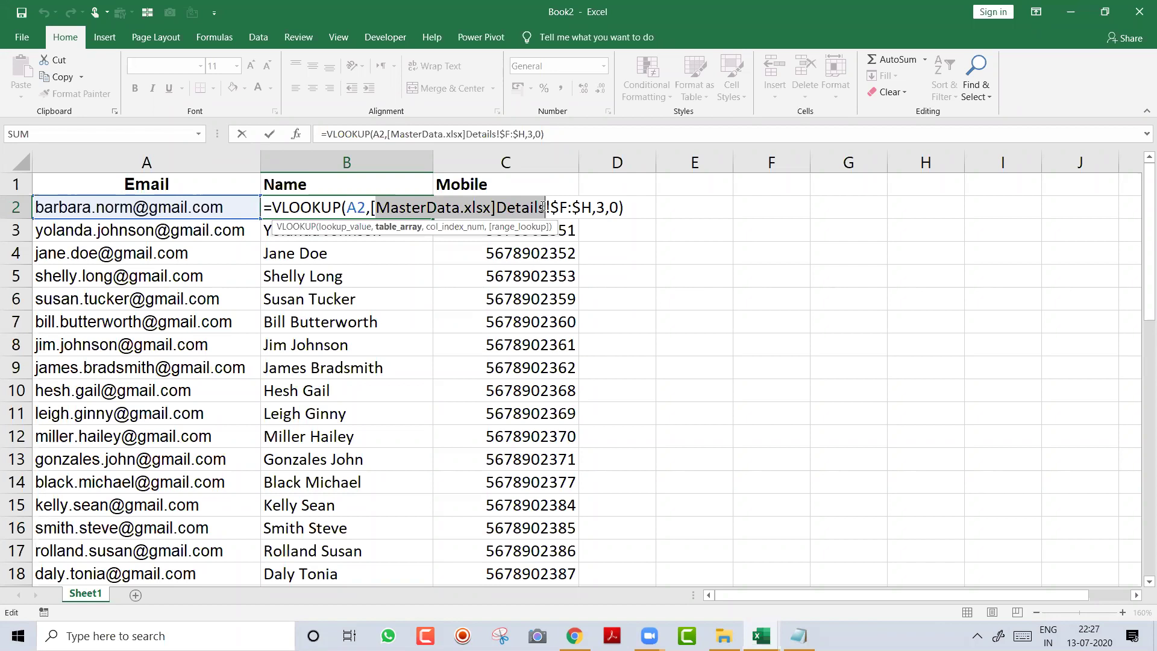
{"action": "key", "text": "ctrl+Return"}
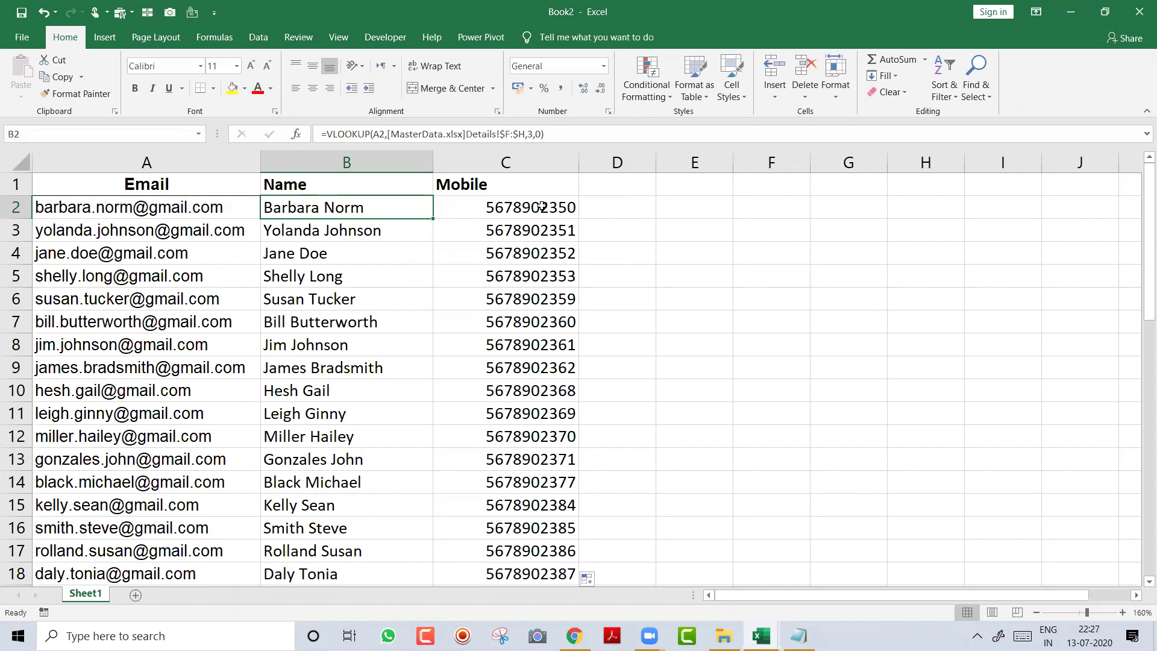
{"action": "key", "text": "F2"}
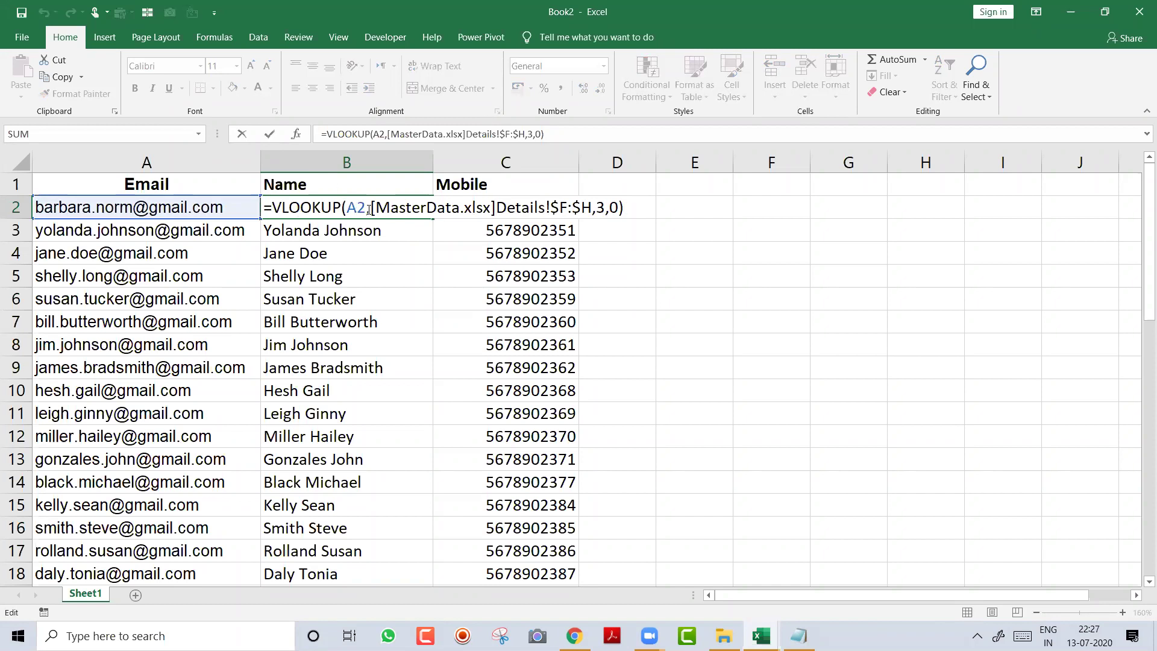
{"action": "left_click_drag", "start_coordinate": [370, 208], "coordinate": [624, 209]}
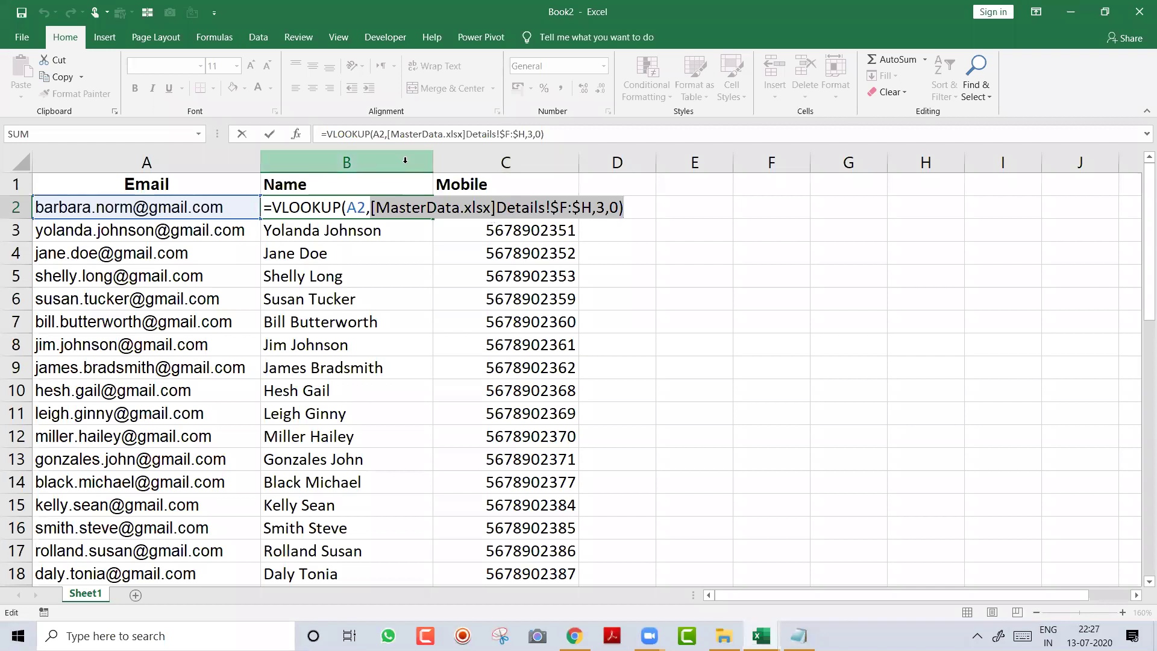
{"action": "key", "text": "ctrl+Return"}
Step: After rechecking the C2 and B2 formulas, copy the Name and Mobile columns B:C
{"action": "left_click_drag", "start_coordinate": [401, 160], "coordinate": [453, 154]}
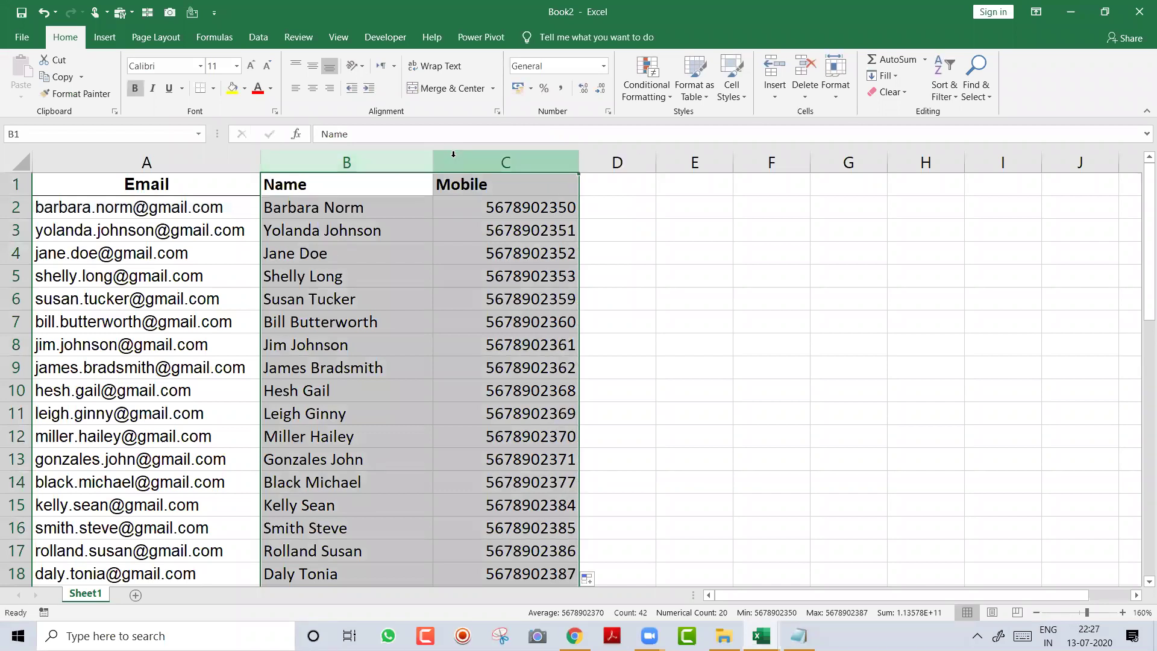
{"action": "left_click", "coordinate": [494, 265]}
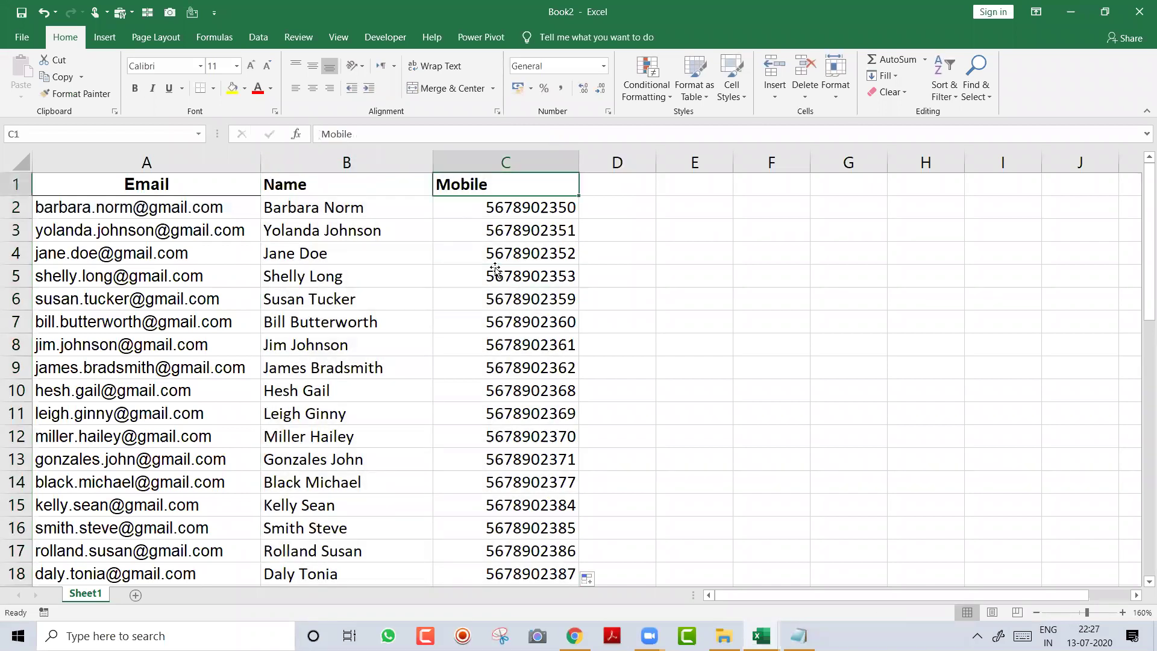
{"action": "left_click", "coordinate": [492, 212]}
{"action": "double_click", "coordinate": [492, 211]}
{"action": "key", "text": "Escape"}
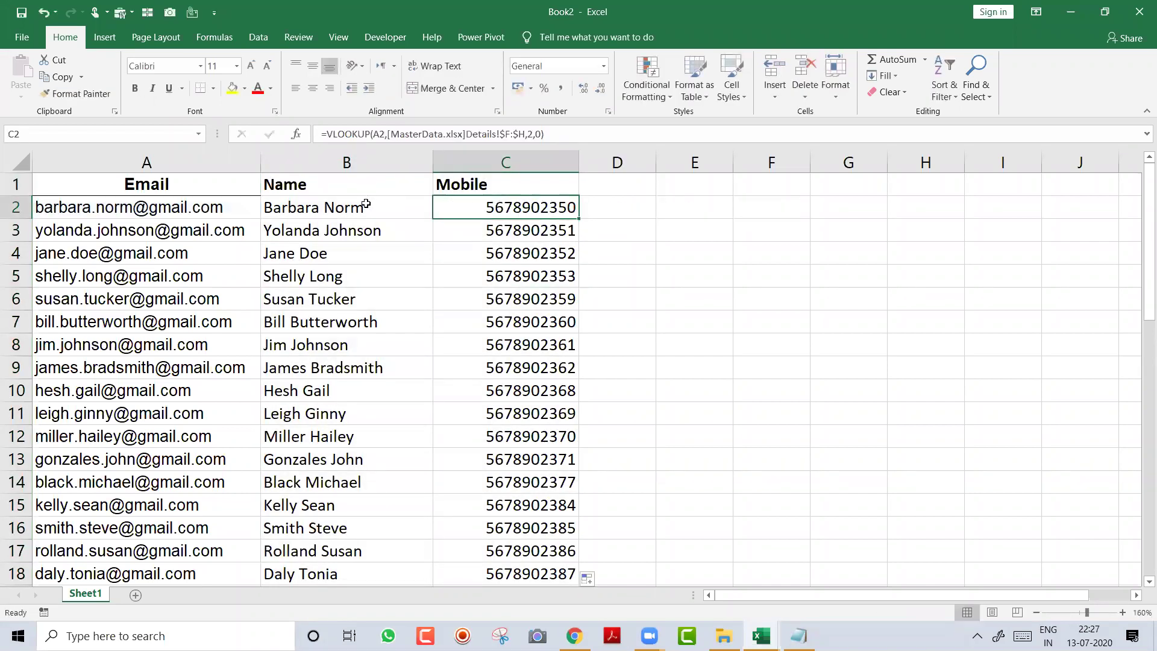
{"action": "double_click", "coordinate": [374, 207]}
{"action": "key", "text": "Escape"}
{"action": "left_click_drag", "start_coordinate": [382, 151], "coordinate": [457, 155]}
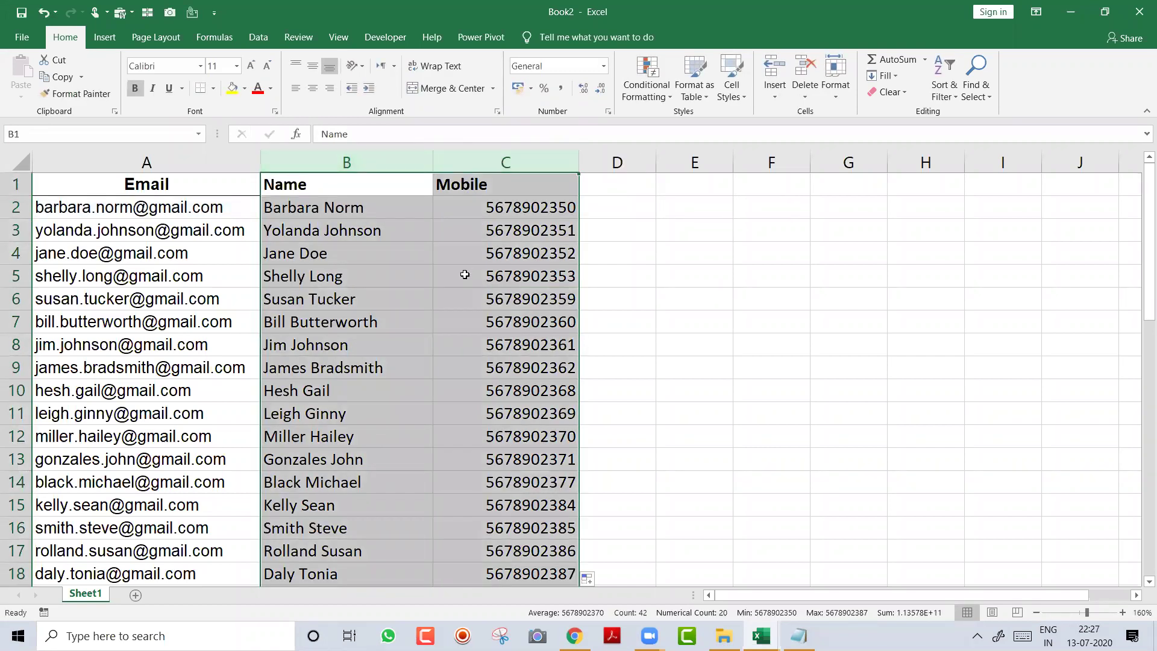
{"action": "key", "text": "ctrl+c"}
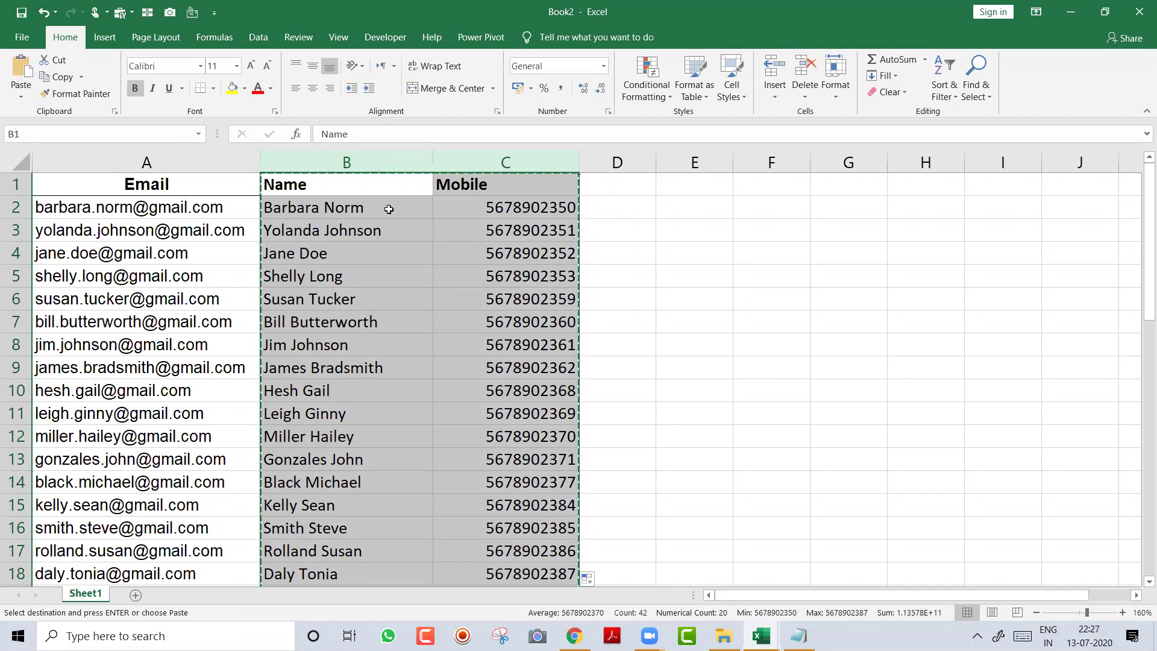
Step: Paste the Name and Mobile columns as values, check C4 and C7, then undo to restore the formulas
{"action": "right_click", "coordinate": [389, 209]}
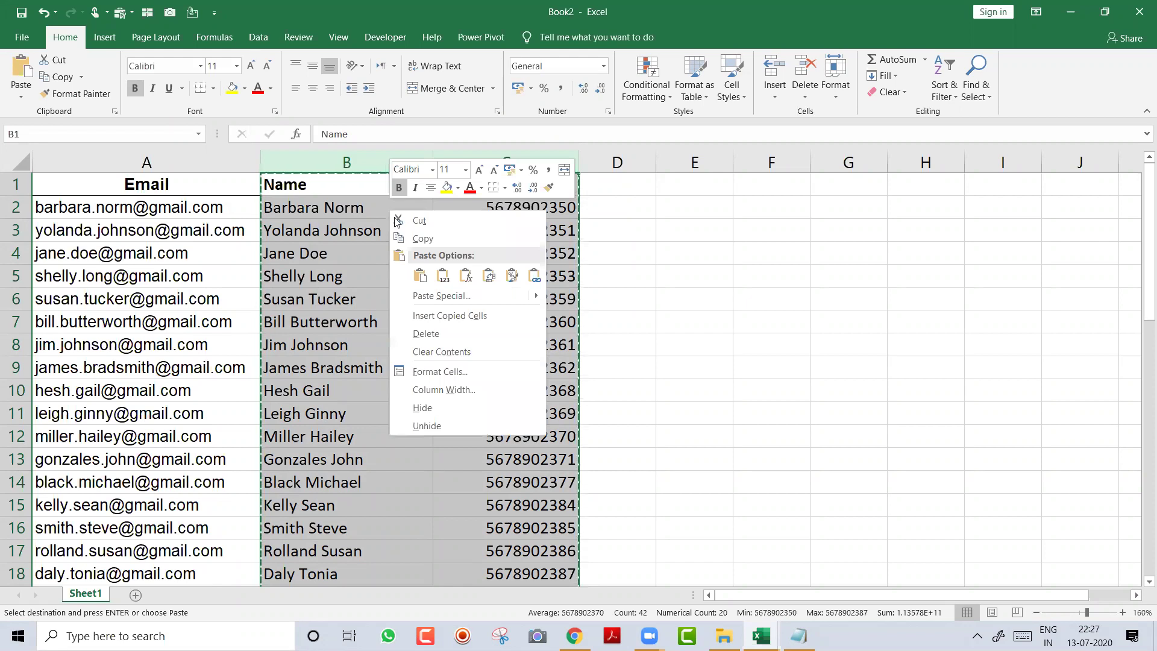
{"action": "left_click", "coordinate": [443, 276]}
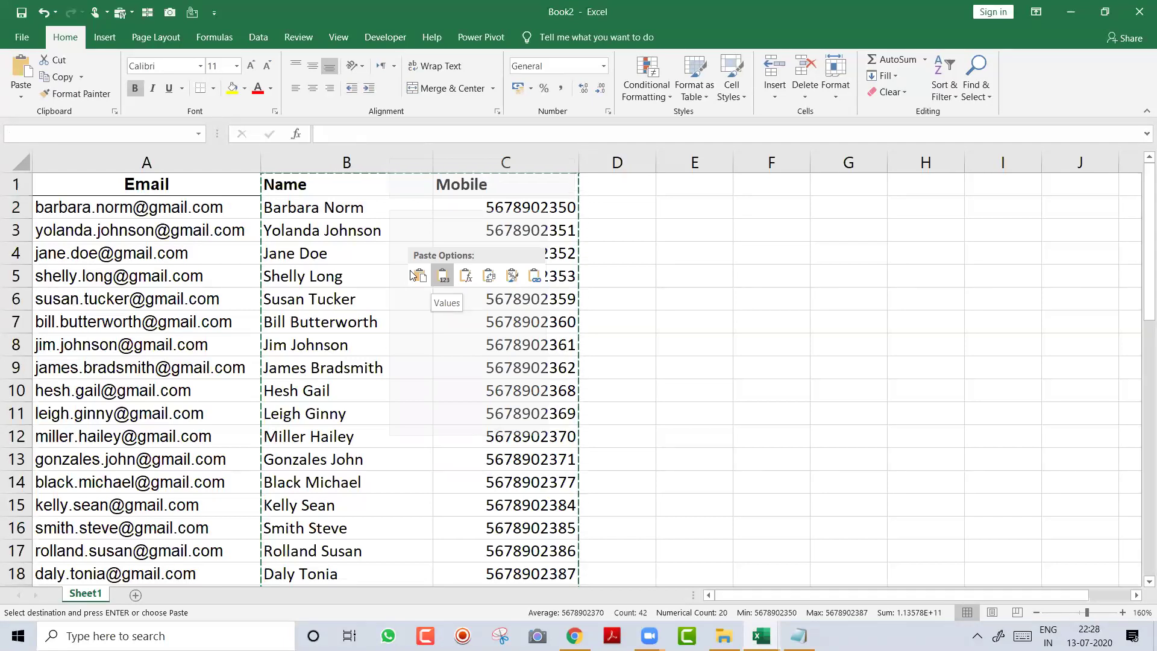
{"action": "left_click", "coordinate": [446, 279]}
{"action": "left_click", "coordinate": [393, 209]}
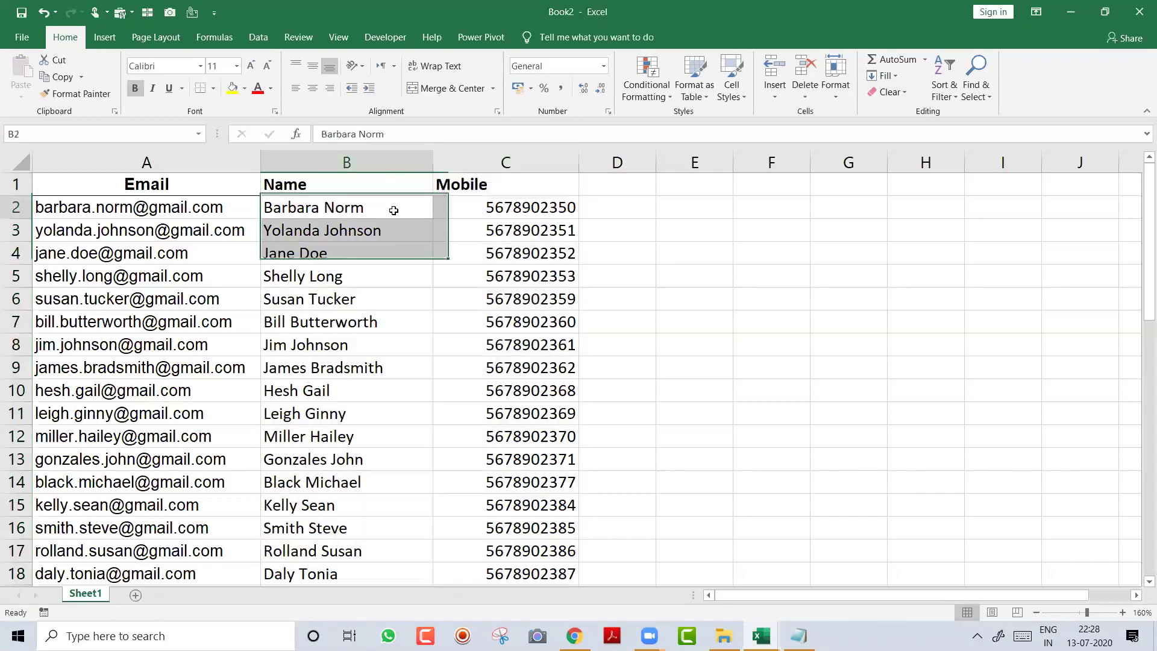
{"action": "left_click", "coordinate": [500, 247]}
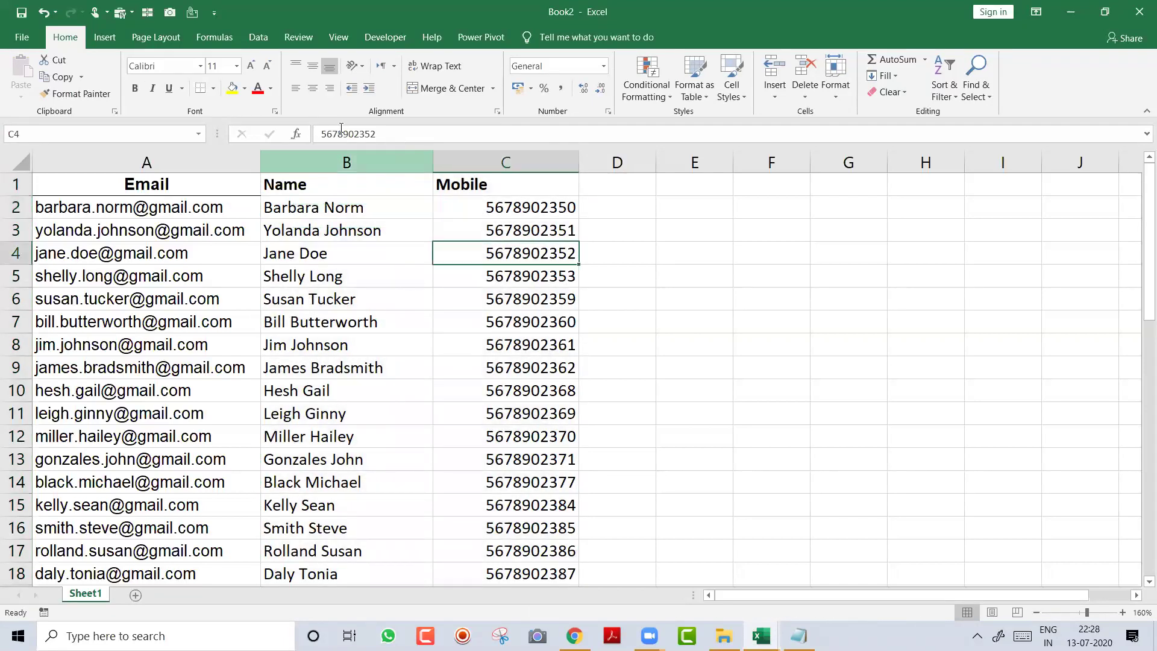
{"action": "left_click", "coordinate": [500, 326]}
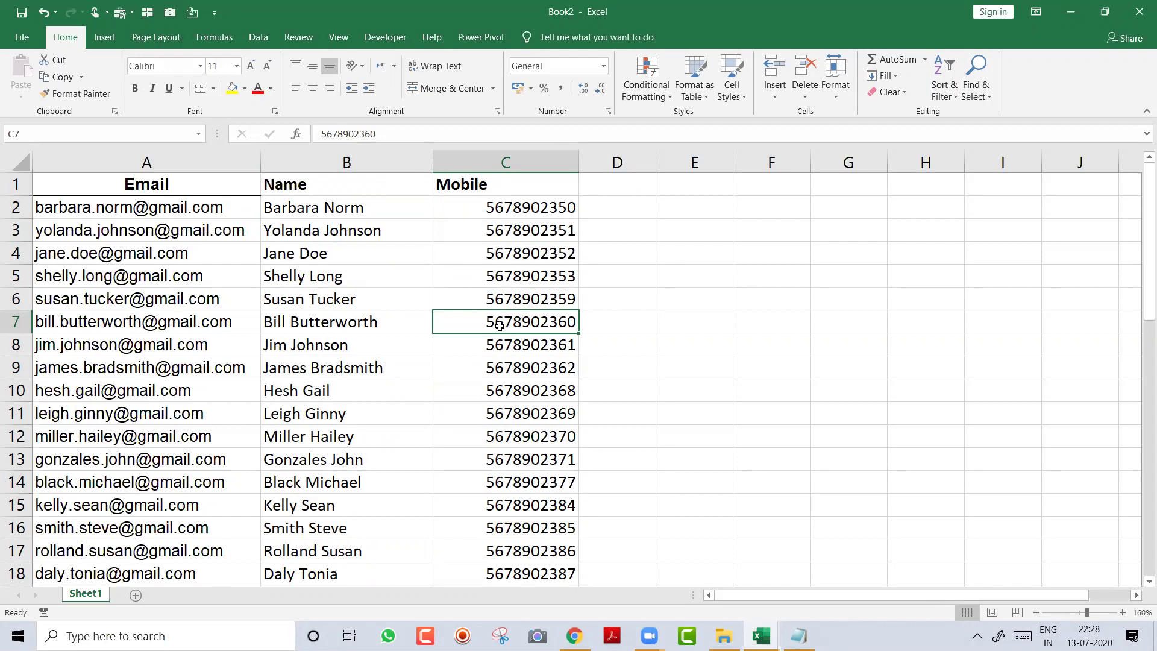
{"action": "key", "text": "Left"}
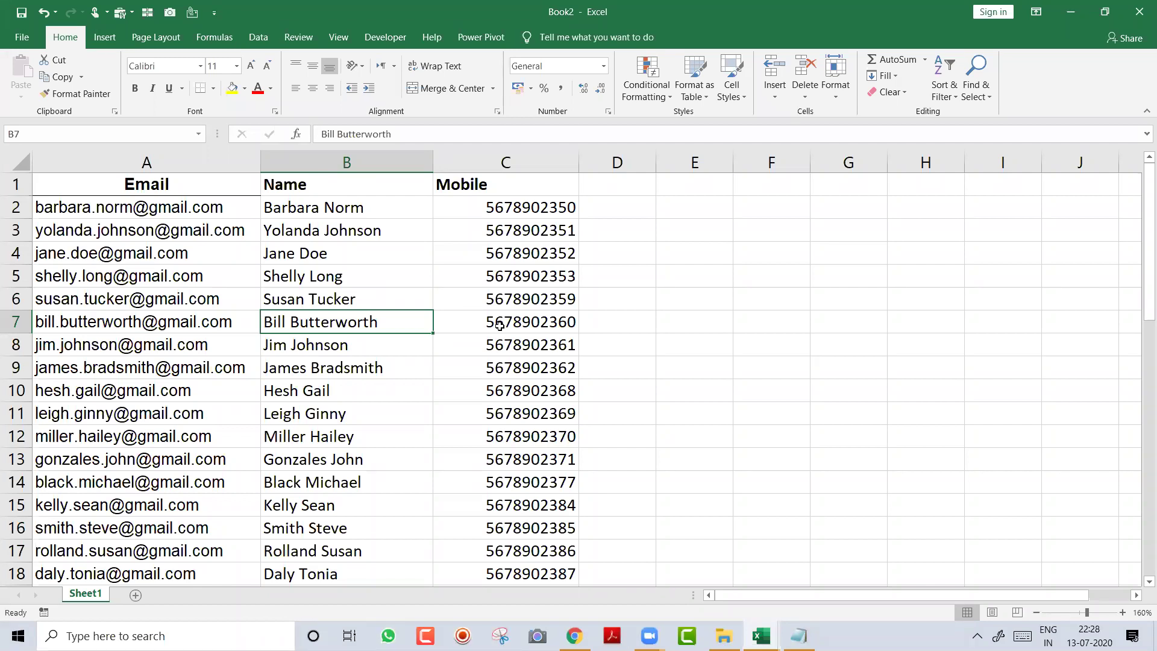
{"action": "key", "text": "ctrl+z"}
{"action": "key", "text": "ctrl+z"}
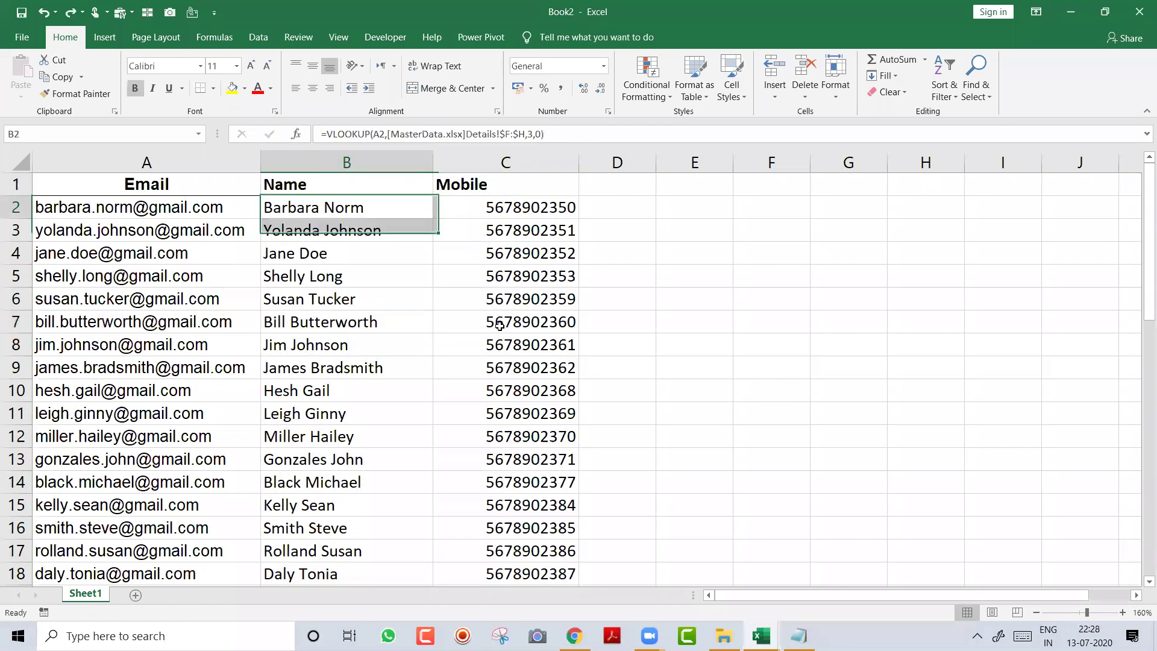
{"action": "key", "text": "F2"}
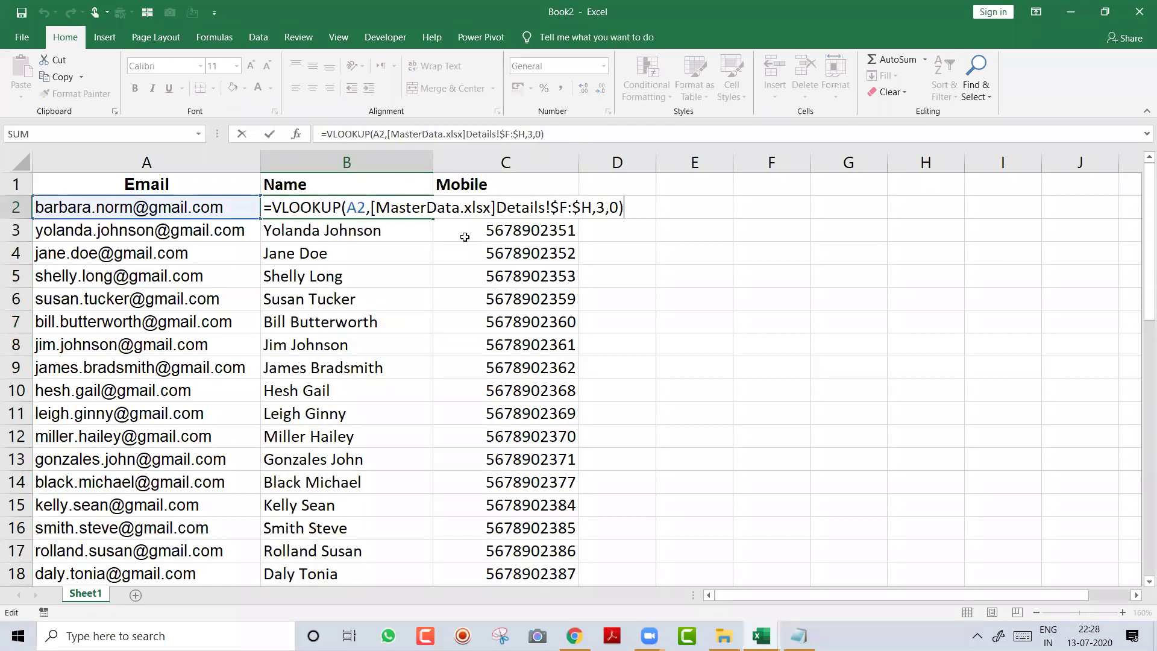
Step: Copy columns B:C and paste them back as values, then check B5 holds a plain name
{"action": "key", "text": "Escape"}
{"action": "left_click_drag", "start_coordinate": [403, 155], "coordinate": [470, 152]}
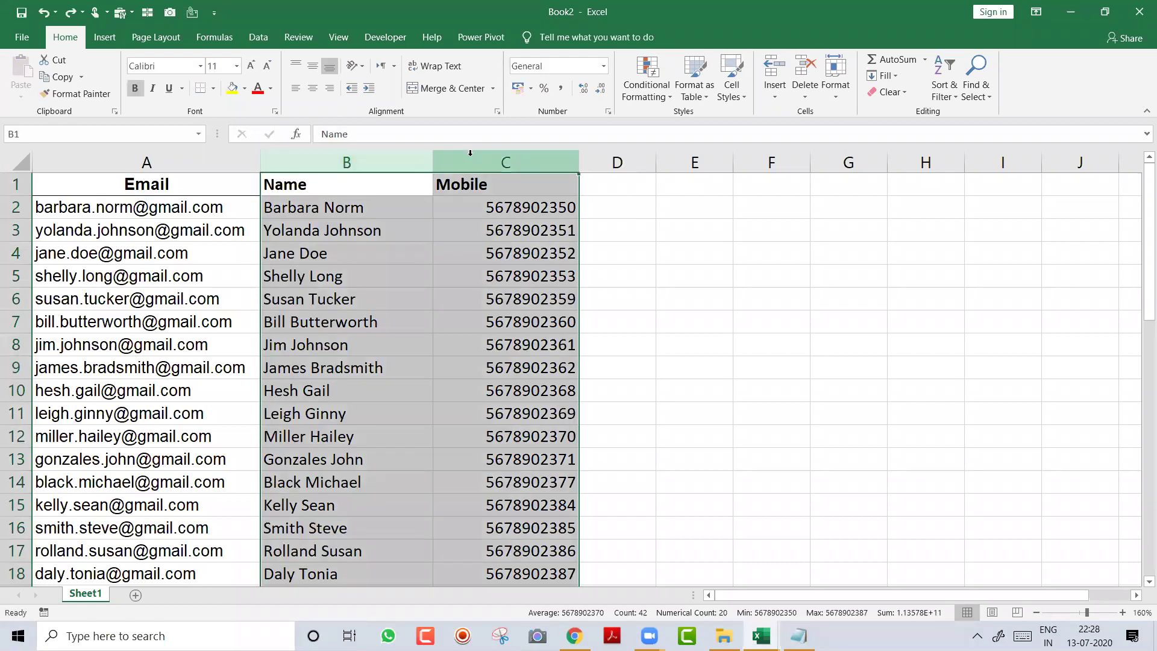
{"action": "key", "text": "ctrl+c"}
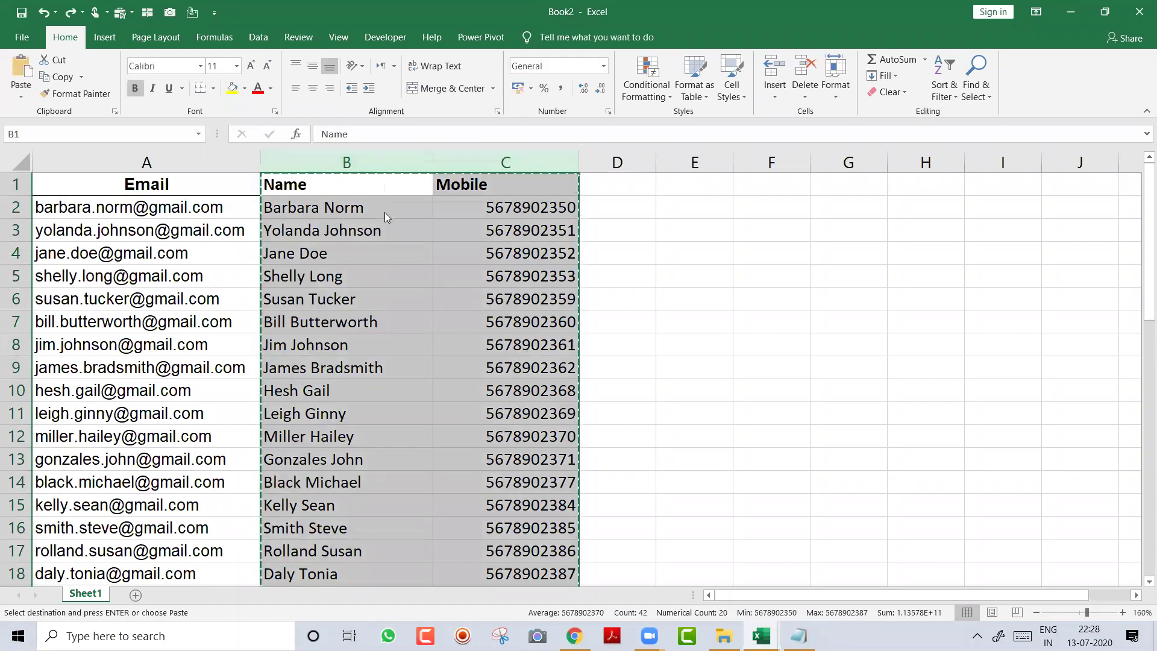
{"action": "right_click", "coordinate": [384, 212]}
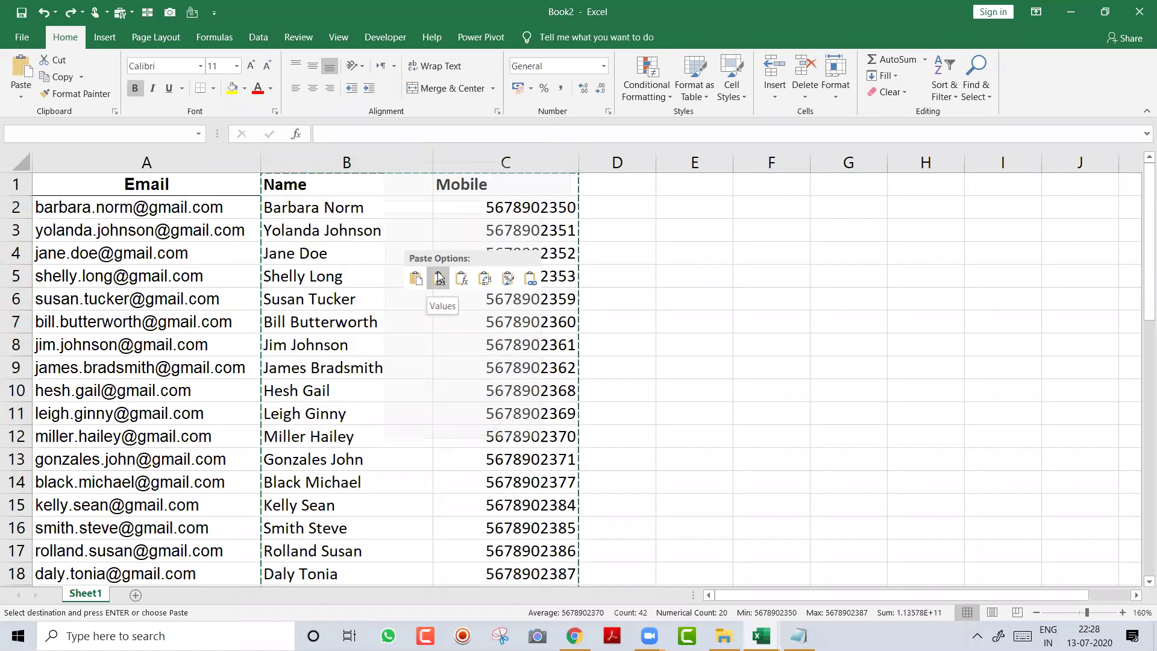
{"action": "left_click", "coordinate": [440, 277]}
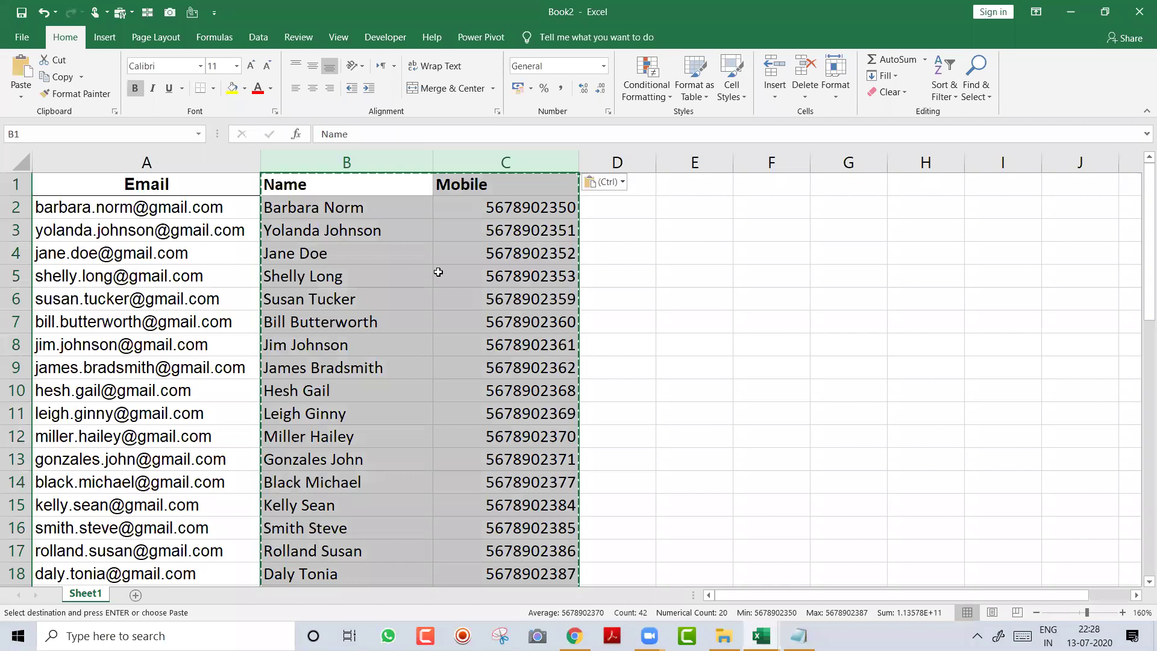
{"action": "left_click", "coordinate": [381, 218]}
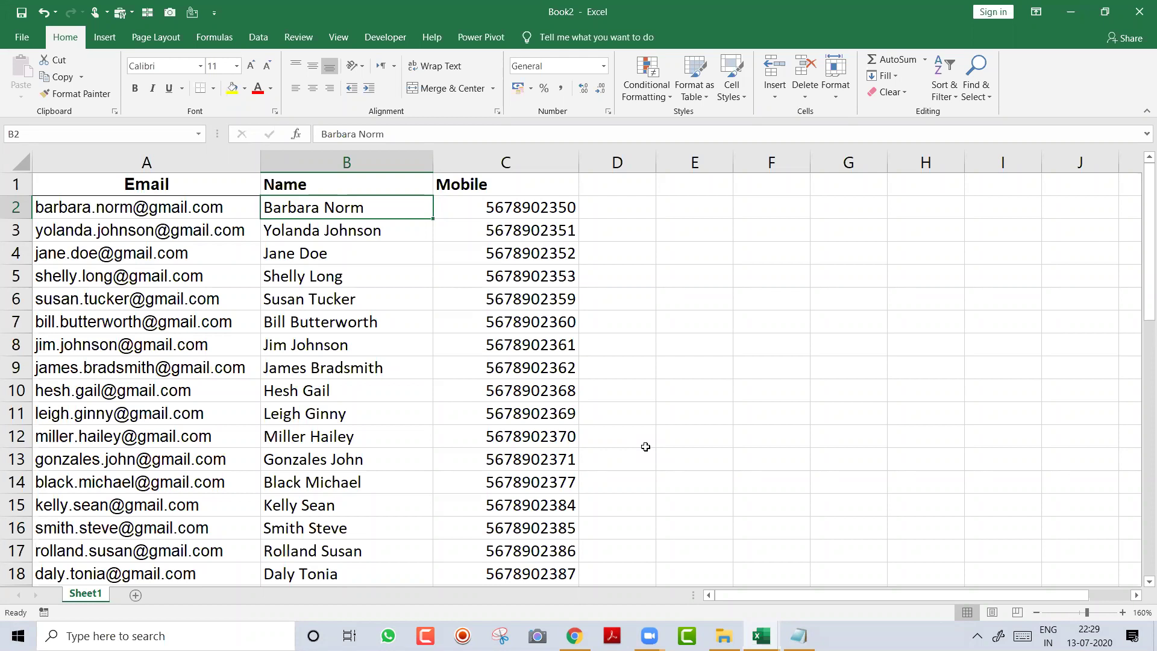
{"action": "left_click", "coordinate": [323, 269]}
Step: Close Book2 with Ctrl+W, choosing Don't Save
{"action": "left_click", "coordinate": [338, 209]}
{"action": "key", "text": "ctrl+w"}
{"action": "key", "text": "Tab"}
{"action": "key", "text": "Return"}
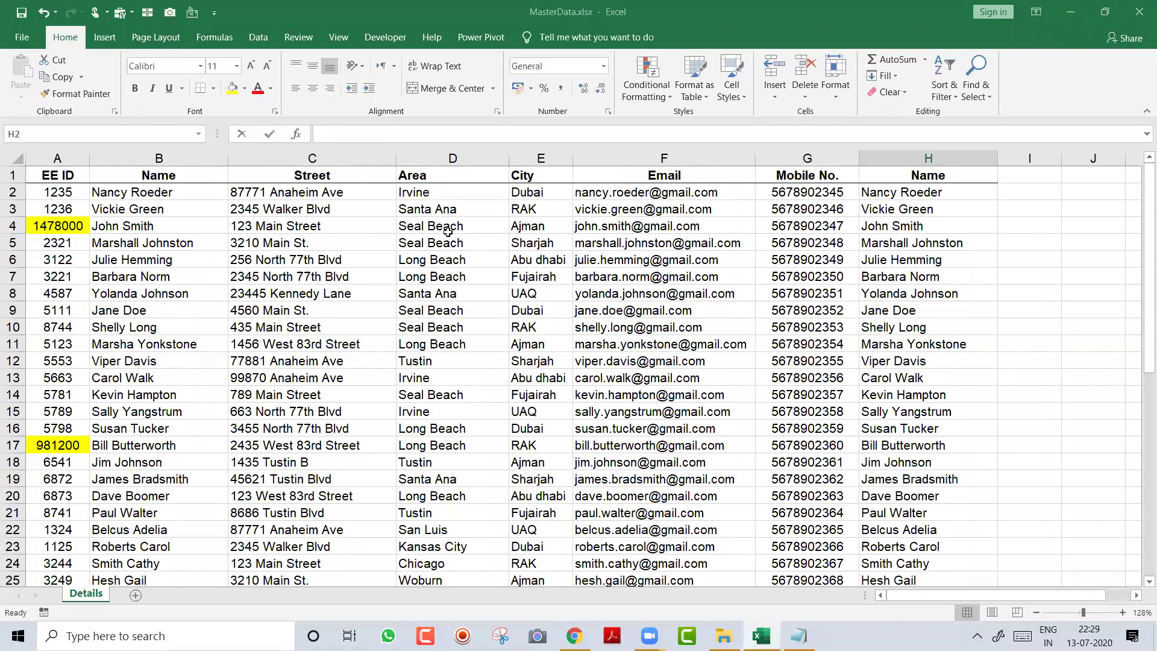
{"action": "key", "text": "alt+Tab"}
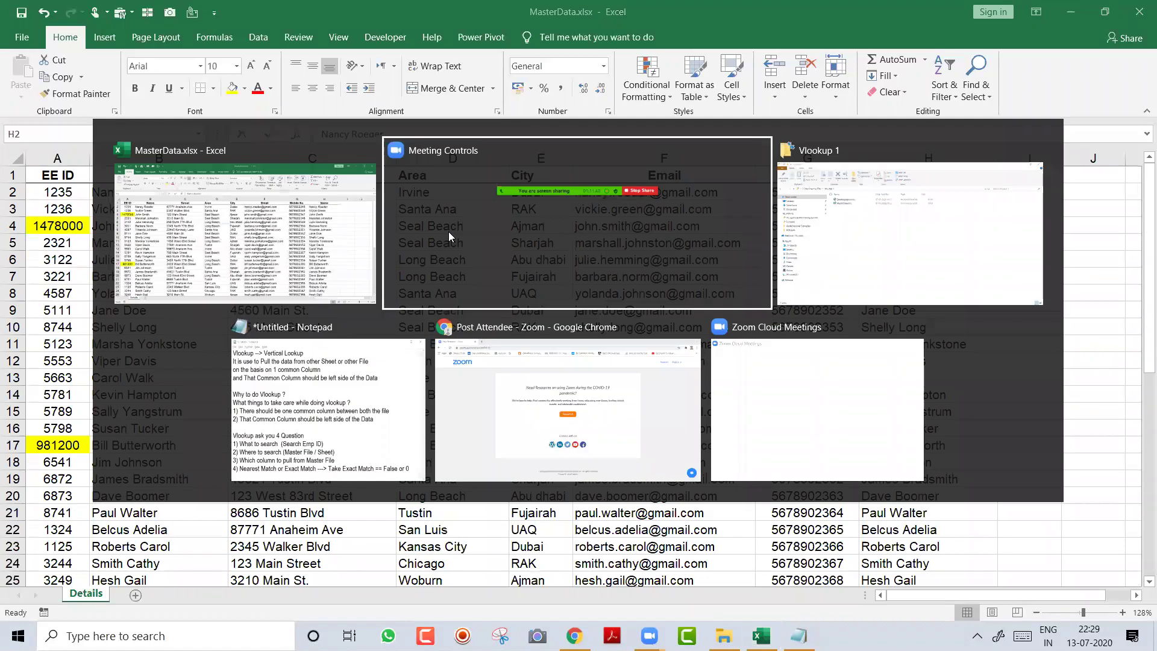
Step: Select DataRequested.xlsx in the Vlookup 1 folder and switch to its Excel window
{"action": "key", "text": "alt+Tab"}
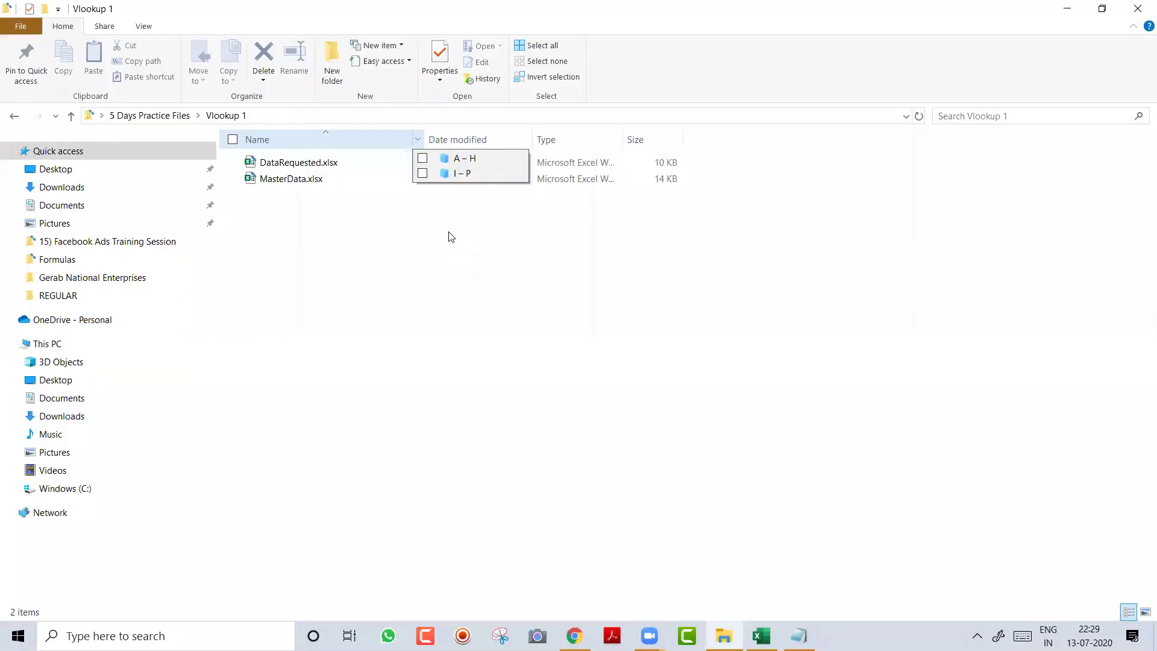
{"action": "left_click", "coordinate": [335, 171]}
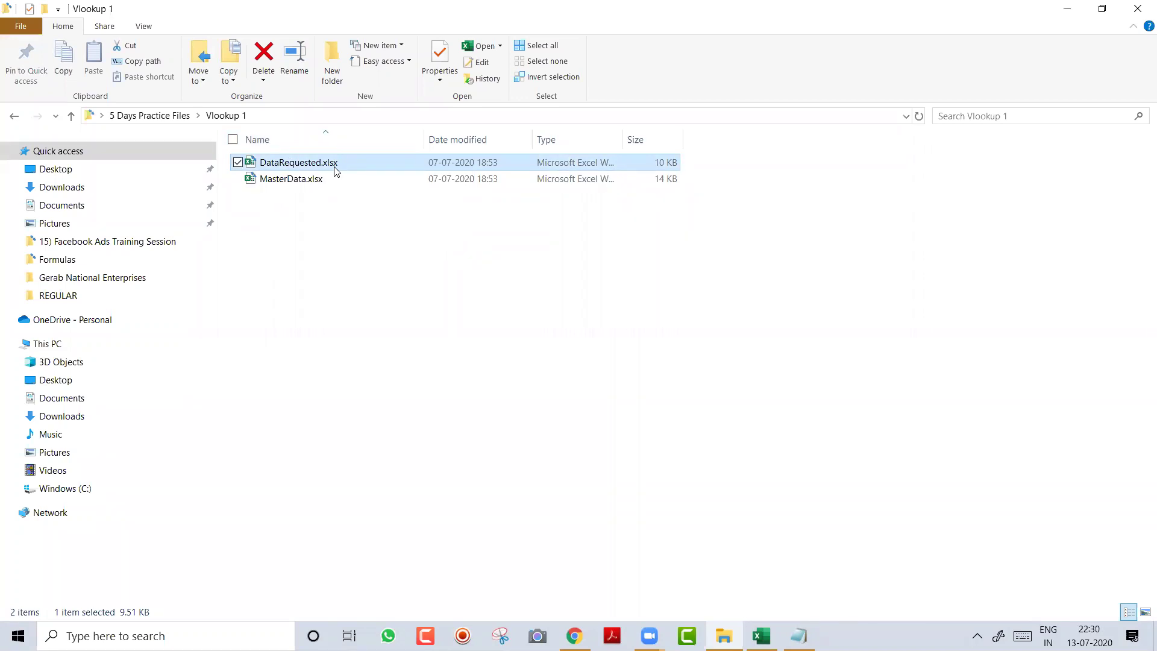
{"action": "key", "text": "alt+Tab"}
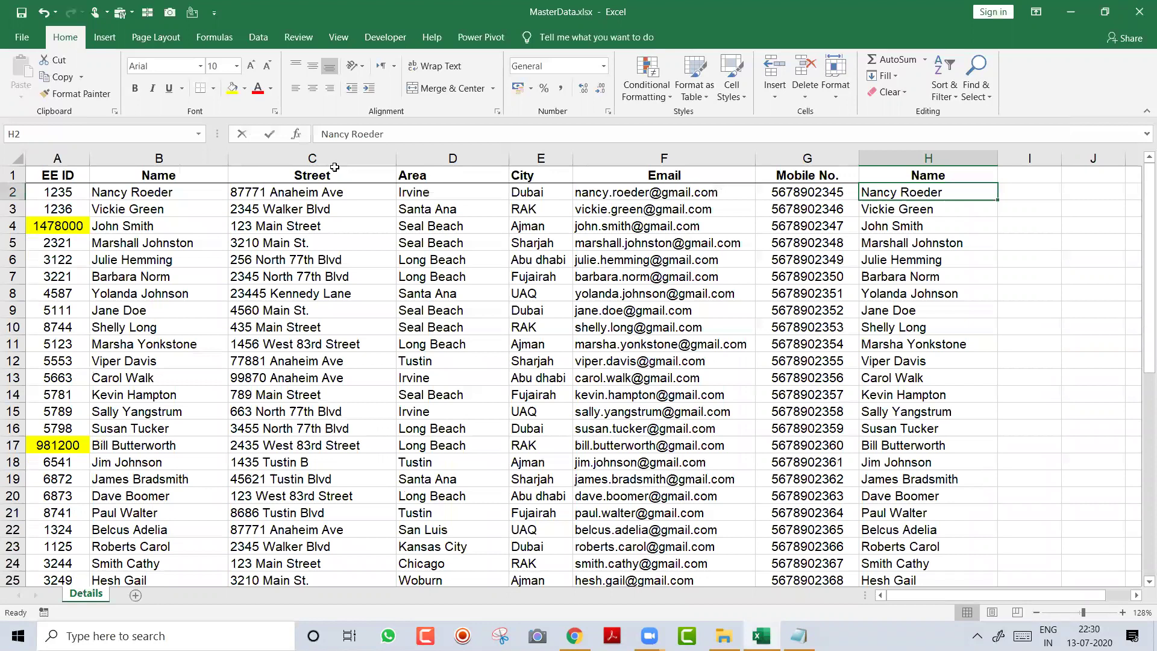
{"action": "key", "text": "alt+Tab"}
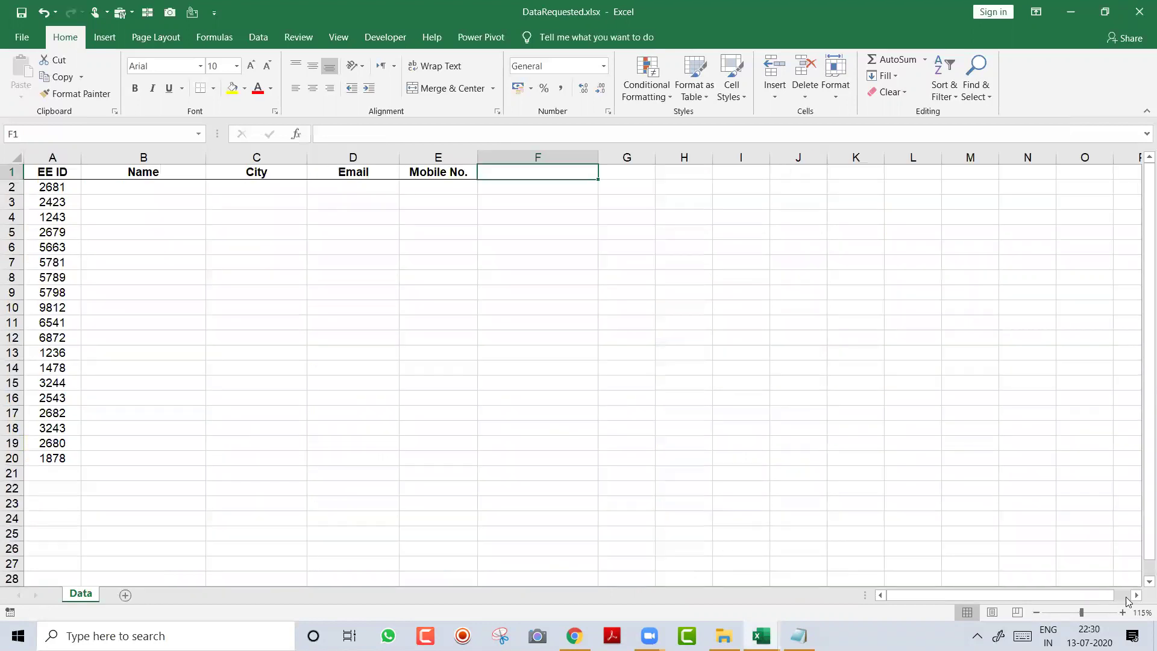
Step: Zoom in on the Data sheet and begin a VLOOKUP in B2 with A2 as lookup value
{"action": "left_click", "coordinate": [1122, 612]}
{"action": "left_click", "coordinate": [1123, 612]}
{"action": "left_click", "coordinate": [1123, 612]}
{"action": "left_click", "coordinate": [1123, 612]}
{"action": "left_click", "coordinate": [1123, 612]}
{"action": "left_click", "coordinate": [1123, 612]}
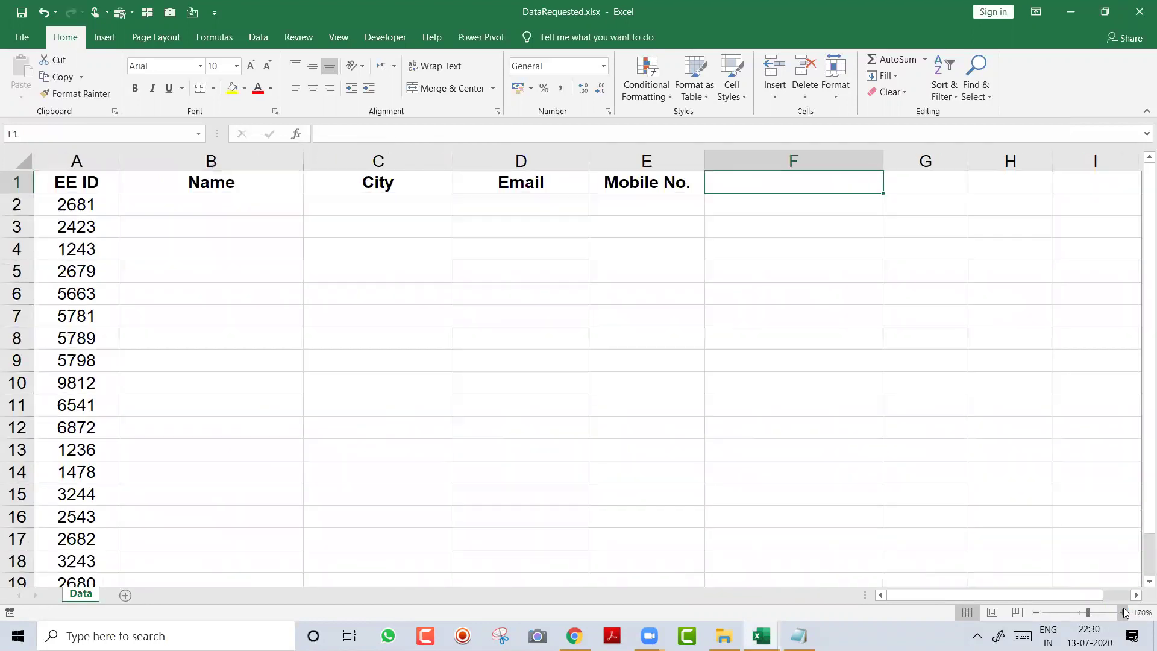
{"action": "key", "text": "ctrl+Home"}
{"action": "key", "text": "Down"}
{"action": "key", "text": "Right"}
{"action": "type", "text": "=VLOOKUP("}
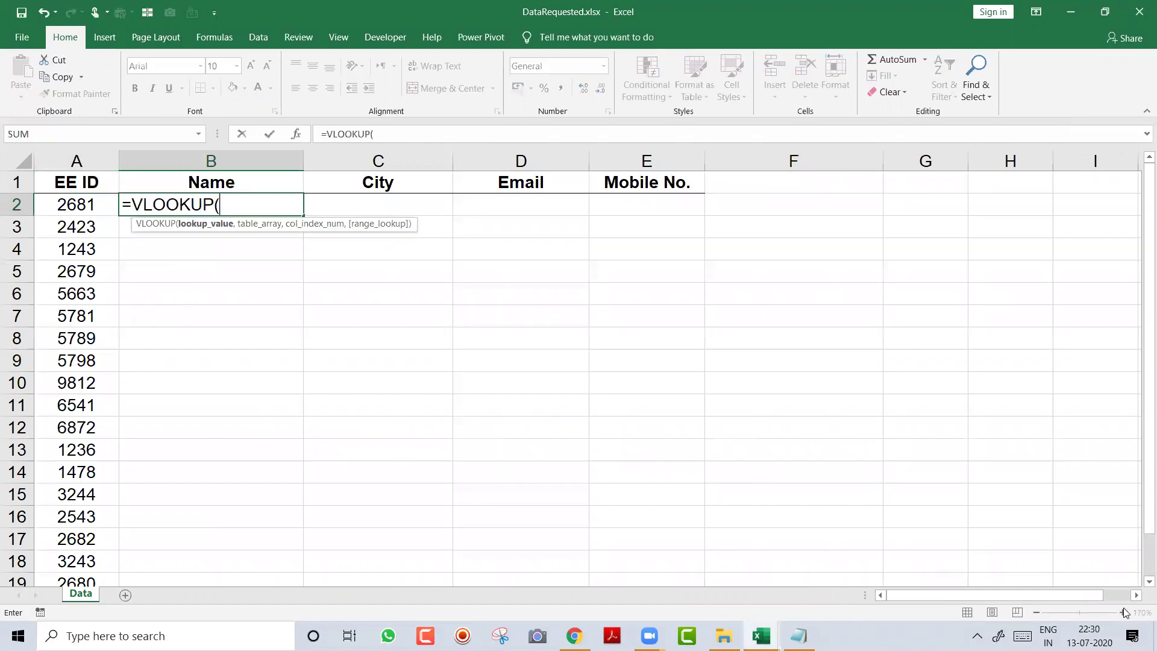
{"action": "key", "text": "Left"}
{"action": "type", "text": ","}
Step: Finish B2 as =VLOOKUP($A2,[MasterData.xlsx]Details!$A:$H,2,0)
{"action": "key", "text": "alt+Tab"}
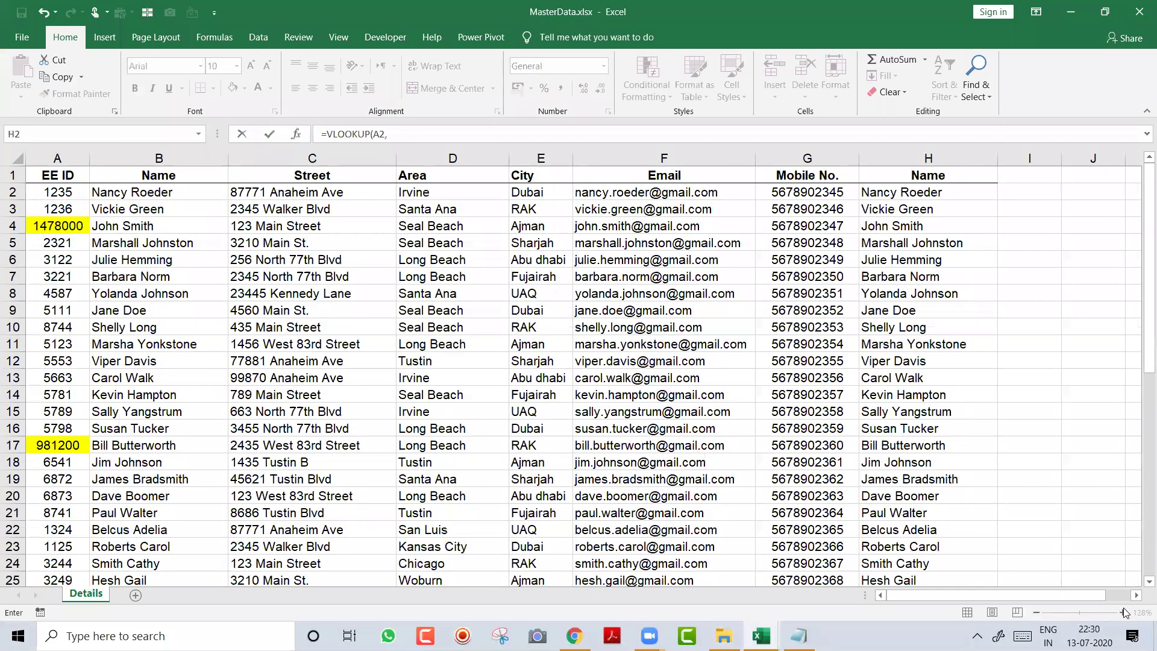
{"action": "key", "text": "ctrl+space"}
{"action": "key", "text": "shift+Right"}
{"action": "key", "text": "shift+Right"}
{"action": "key", "text": "shift+Right"}
{"action": "key", "text": "shift+Right"}
{"action": "key", "text": "shift+Right"}
{"action": "key", "text": "shift+Right"}
{"action": "key", "text": "shift+Right"}
{"action": "type", "text": ",2,"}
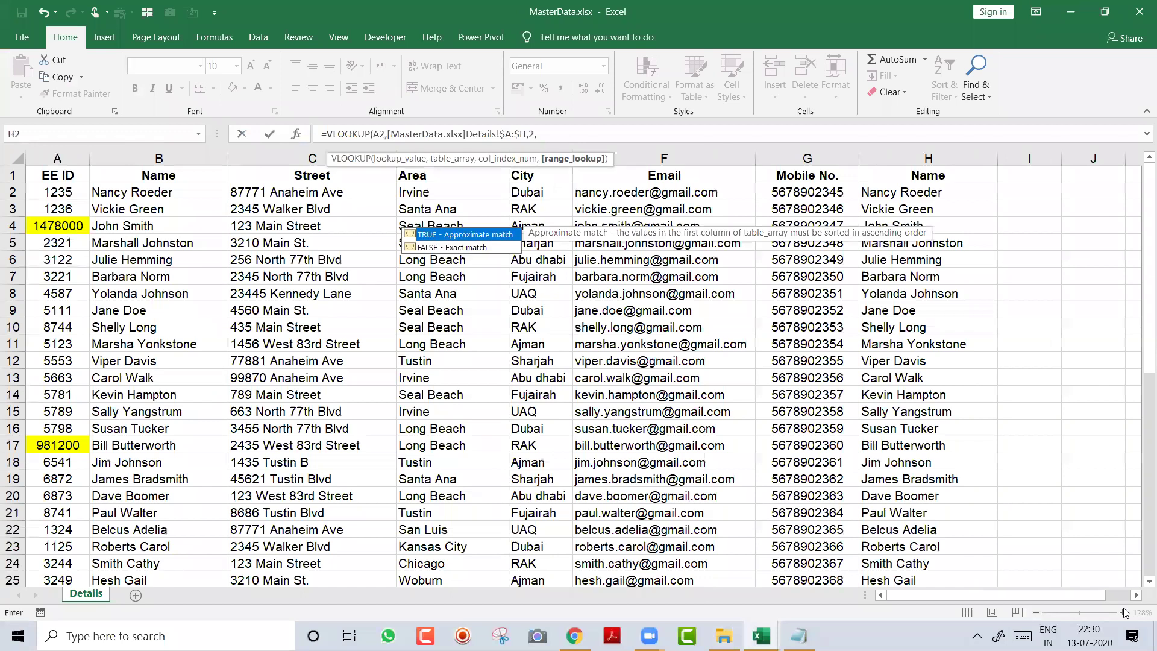
{"action": "type", "text": "0)"}
{"action": "key", "text": "alt+Tab"}
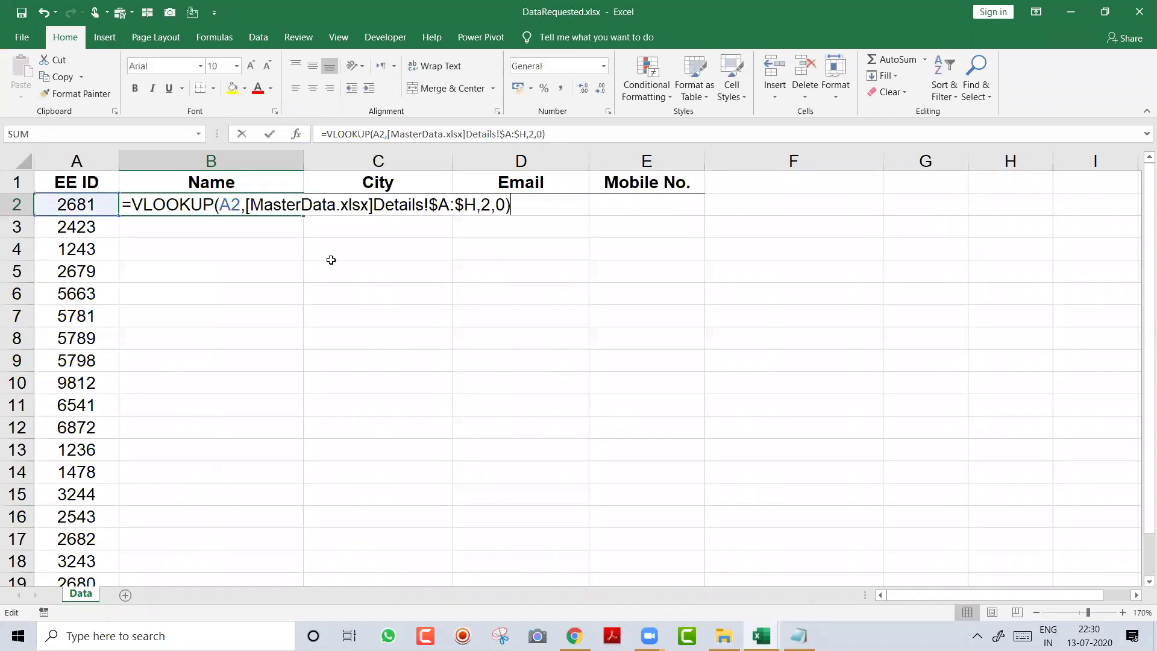
{"action": "key", "text": "Left"}
{"action": "key", "text": "Left"}
{"action": "key", "text": "Left"}
{"action": "key", "text": "Left"}
{"action": "key", "text": "Left"}
{"action": "key", "text": "Left"}
{"action": "key", "text": "Left"}
{"action": "key", "text": "Left"}
{"action": "key", "text": "Left"}
{"action": "key", "text": "Left"}
{"action": "key", "text": "Left"}
{"action": "key", "text": "Left"}
{"action": "key", "text": "Left"}
{"action": "key", "text": "Left"}
{"action": "key", "text": "Left"}
{"action": "key", "text": "Left"}
{"action": "key", "text": "Left"}
{"action": "key", "text": "Left"}
{"action": "key", "text": "Left"}
{"action": "key", "text": "Left"}
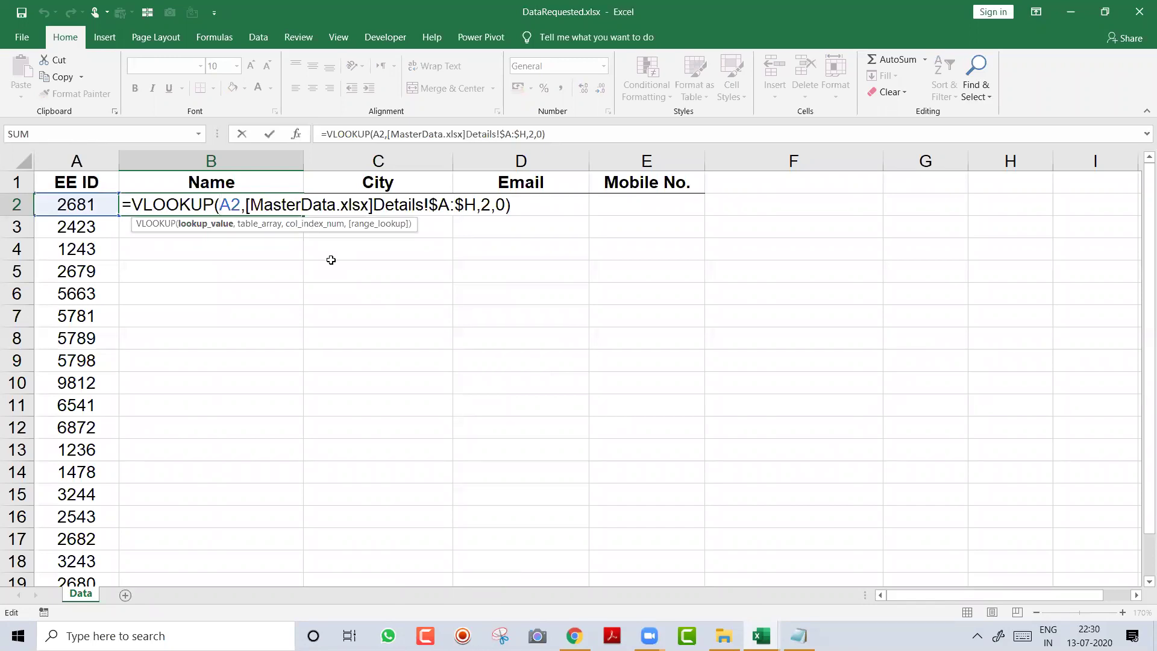
{"action": "key", "text": "F4"}
{"action": "key", "text": "F4"}
{"action": "key", "text": "F4"}
{"action": "key", "text": "Return"}
Step: Copy the B2 formula across C2:E2 and change the City formula's column index to 3
{"action": "key", "text": "Up"}
{"action": "key", "text": "shift+Right"}
{"action": "key", "text": "shift+Right"}
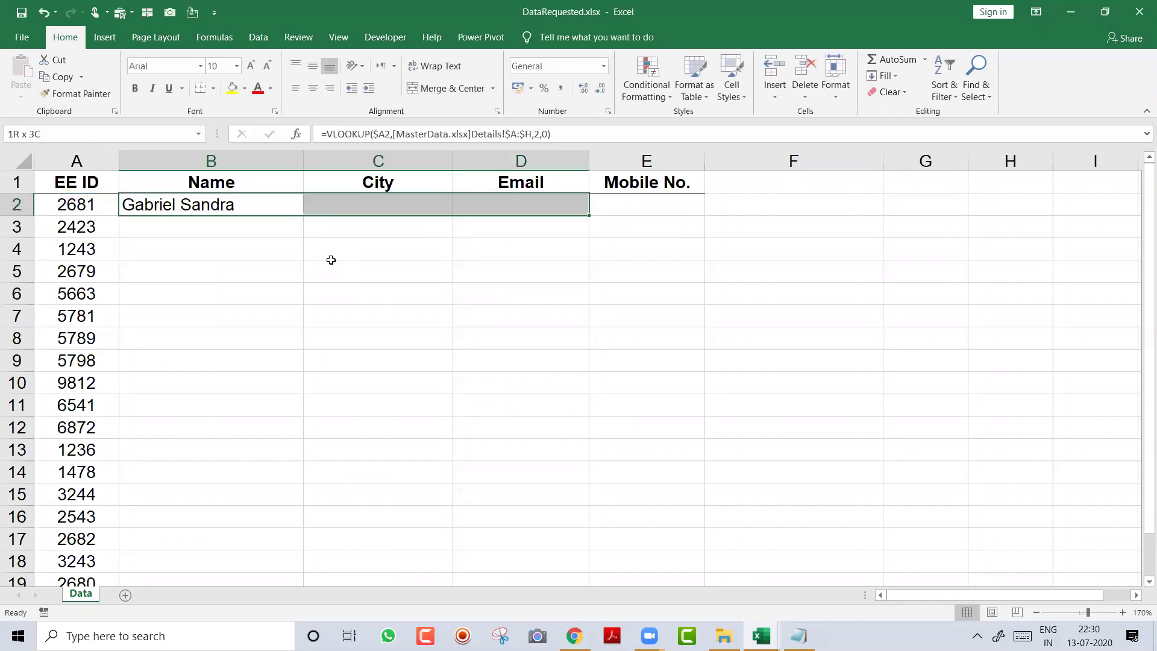
{"action": "key", "text": "shift+Right"}
{"action": "key", "text": "ctrl+r"}
{"action": "key", "text": "Right"}
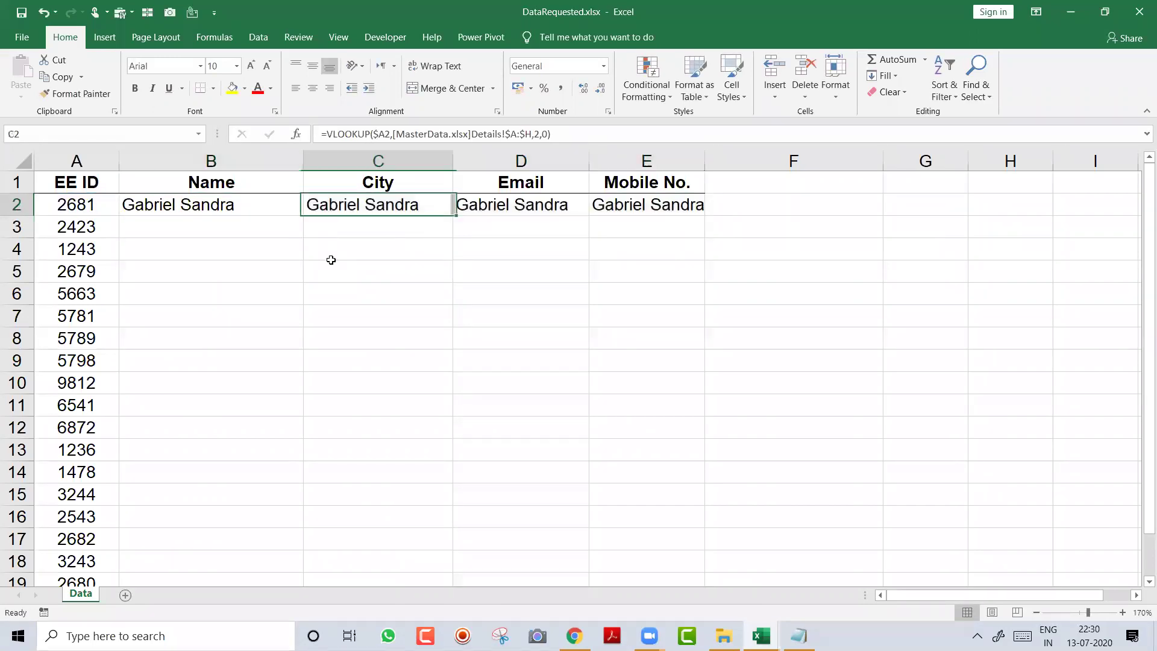
{"action": "key", "text": "F2"}
{"action": "key", "text": "Left"}
{"action": "key", "text": "Left"}
{"action": "key", "text": "Left"}
{"action": "key", "text": "BackSpace"}
{"action": "type", "text": "3"}
{"action": "key", "text": "Return"}
Step: Inspect the Email formula, undo the copied lookups, and reopen B2's formula
{"action": "key", "text": "Up"}
{"action": "key", "text": "Right"}
{"action": "key", "text": "F2"}
{"action": "key", "text": "Left"}
{"action": "key", "text": "Left"}
{"action": "key", "text": "Left"}
{"action": "key", "text": "Left"}
{"action": "key", "text": "Tab"}
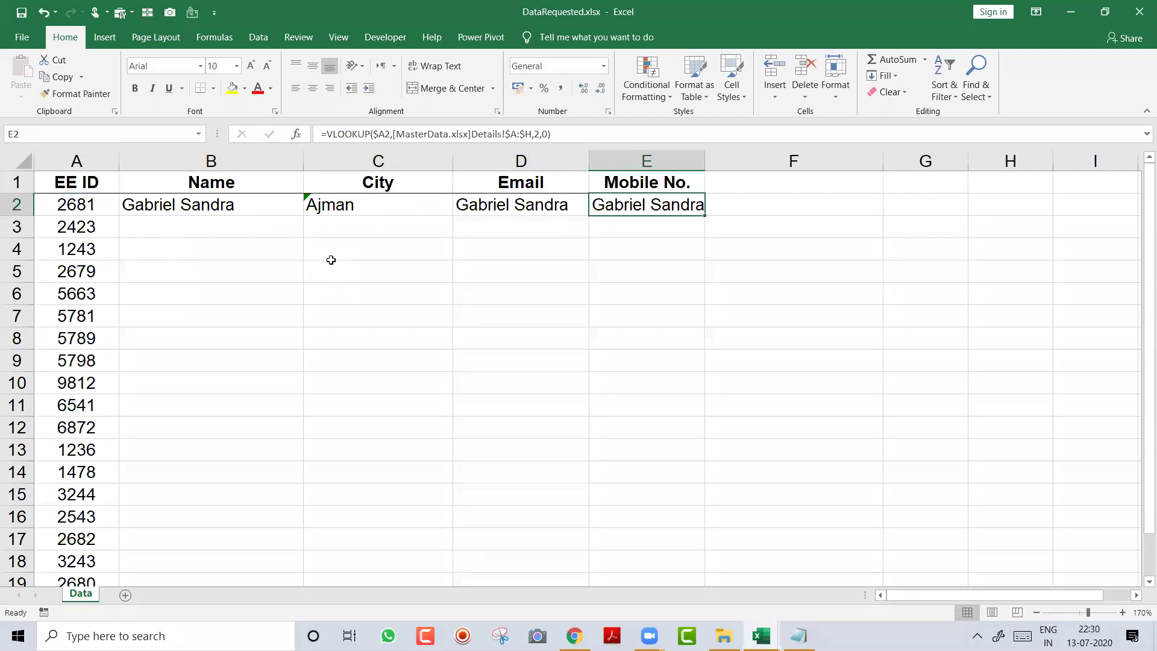
{"action": "key", "text": "ctrl+z"}
{"action": "key", "text": "ctrl+z"}
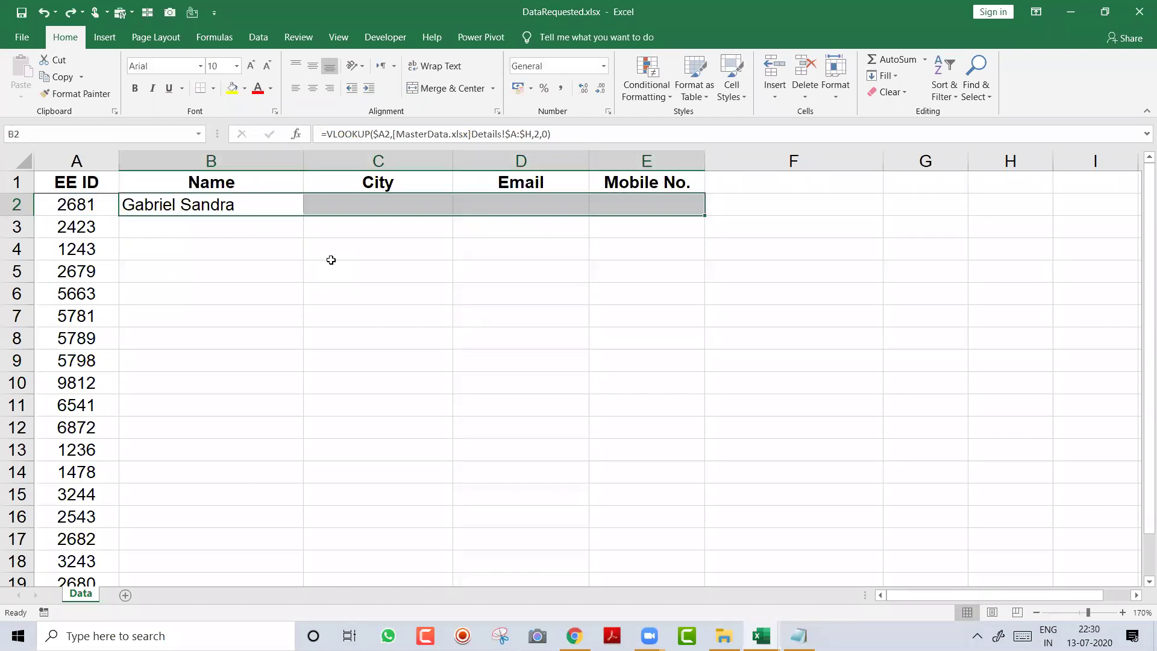
{"action": "key", "text": "Left"}
{"action": "key", "text": "Right"}
{"action": "key", "text": "F2"}
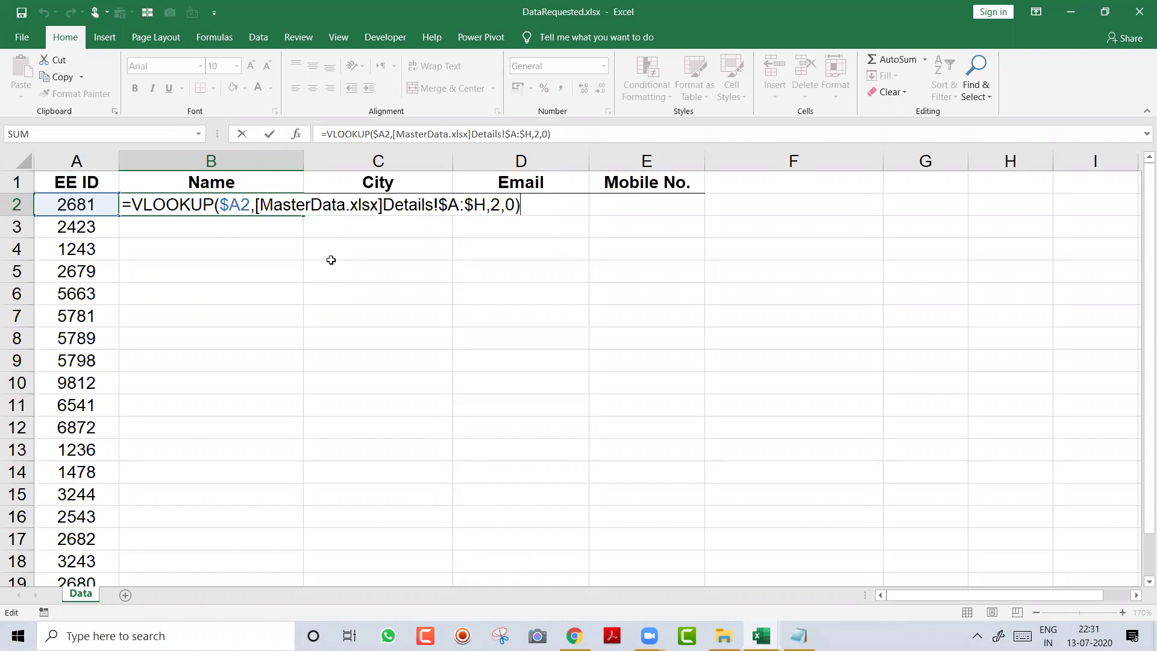
Step: Replace B2 with the label 'Vlookup with Match Formula', trying bold and italic then undoing them
{"action": "key", "text": "ctrl+Return"}
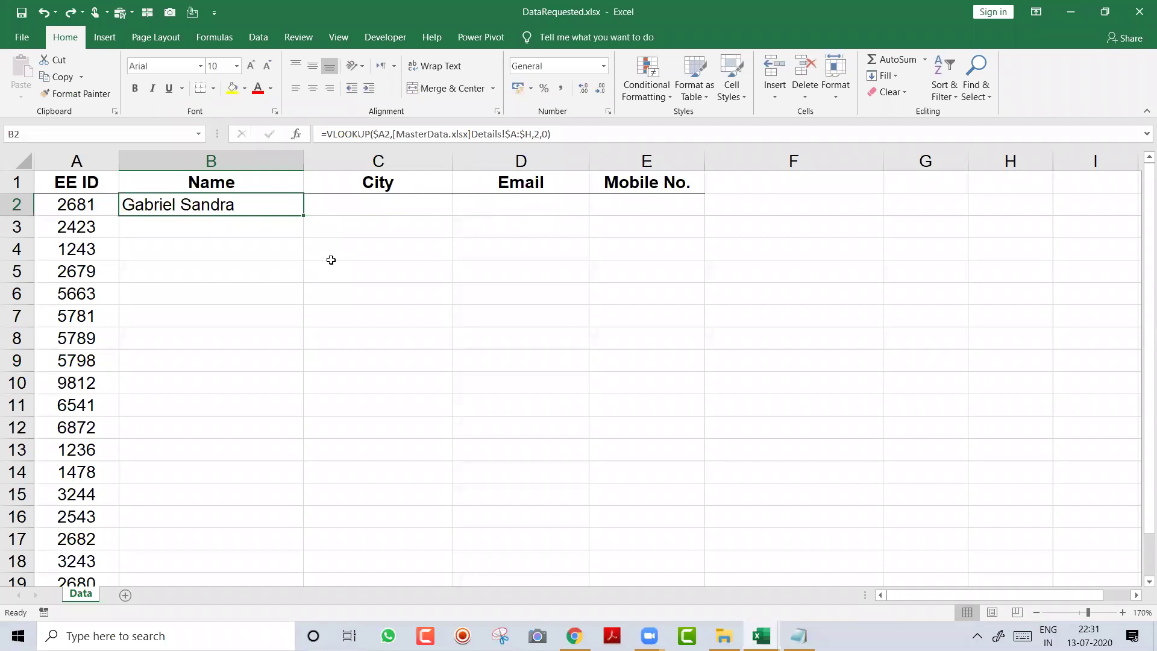
{"action": "type", "text": "Vlooku"}
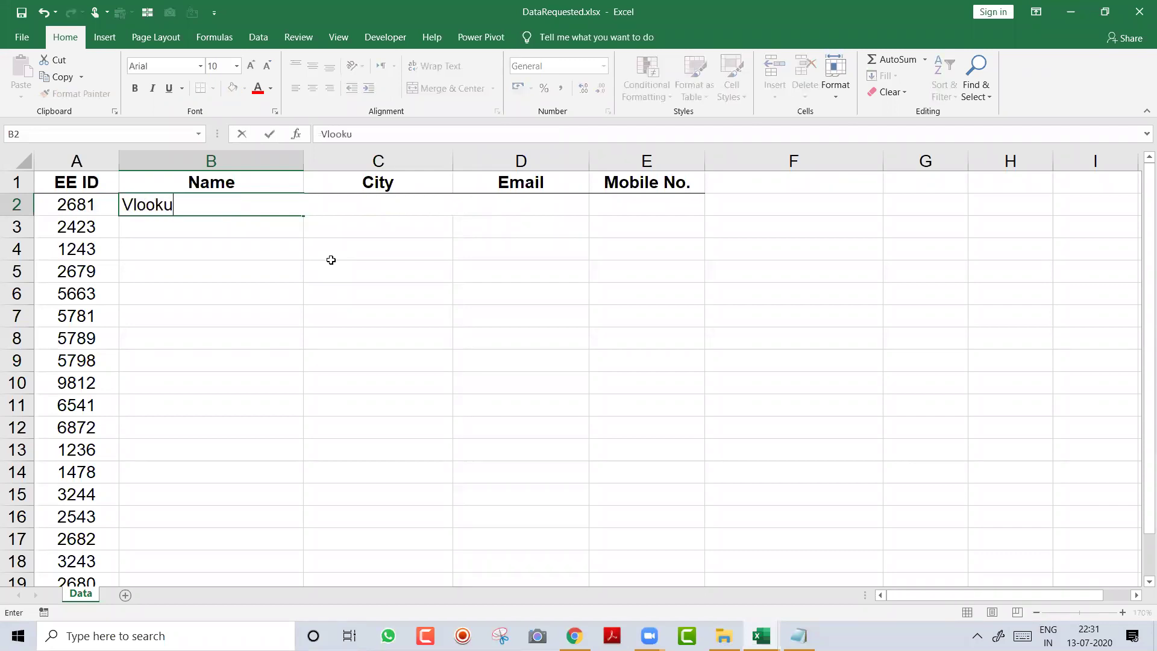
{"action": "type", "text": "p wigth"}
{"action": "key", "text": "BackSpace"}
{"action": "key", "text": "BackSpace"}
{"action": "type", "text": "gth M"}
{"action": "key", "text": "BackSpace"}
{"action": "key", "text": "BackSpace"}
{"action": "key", "text": "BackSpace"}
{"action": "key", "text": "BackSpace"}
{"action": "key", "text": "BackSpace"}
{"action": "type", "text": "th Match Formula"}
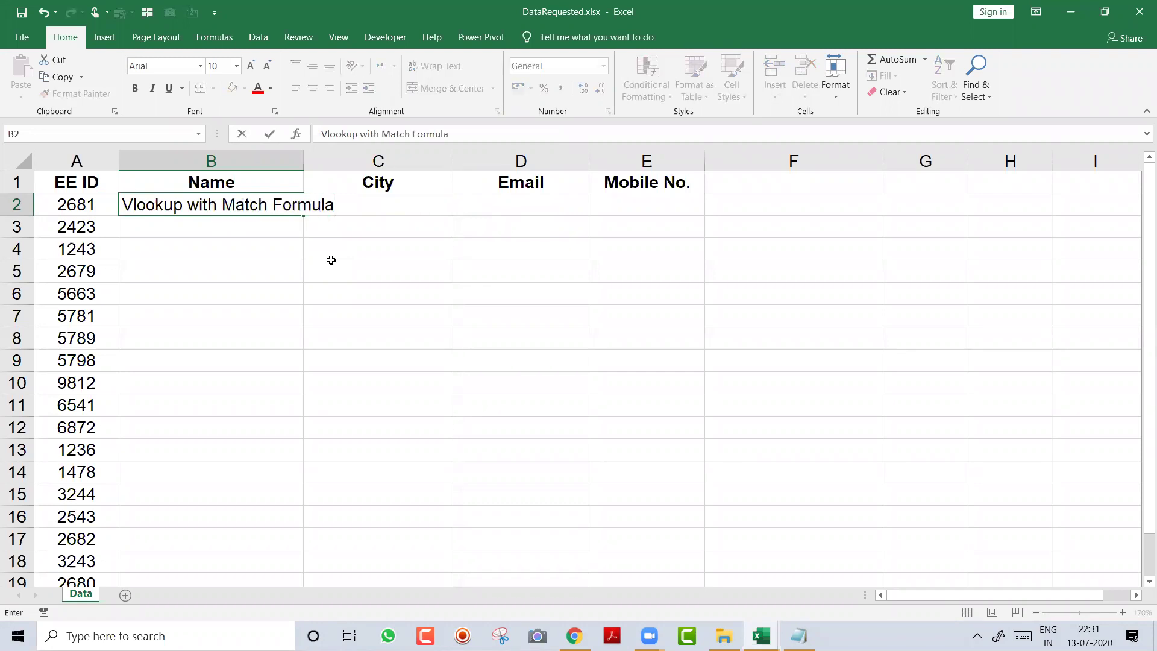
{"action": "key", "text": "Return"}
{"action": "key", "text": "Up"}
{"action": "key", "text": "ctrl+b"}
{"action": "key", "text": "ctrl+i"}
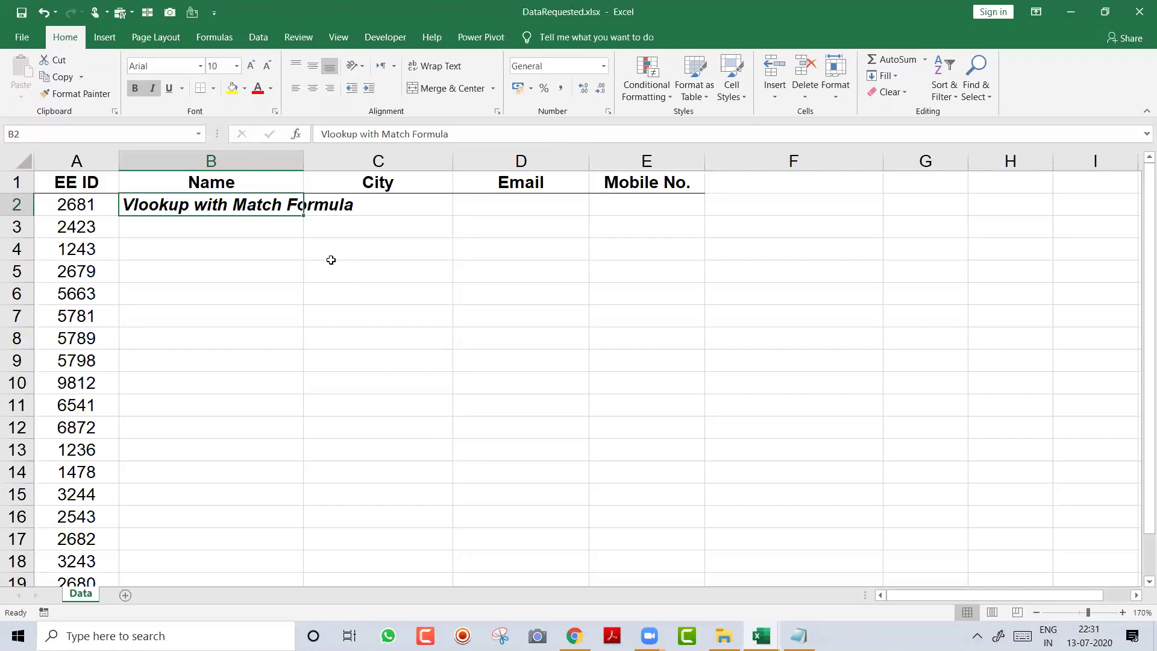
{"action": "key", "text": "ctrl+z"}
{"action": "key", "text": "ctrl+z"}
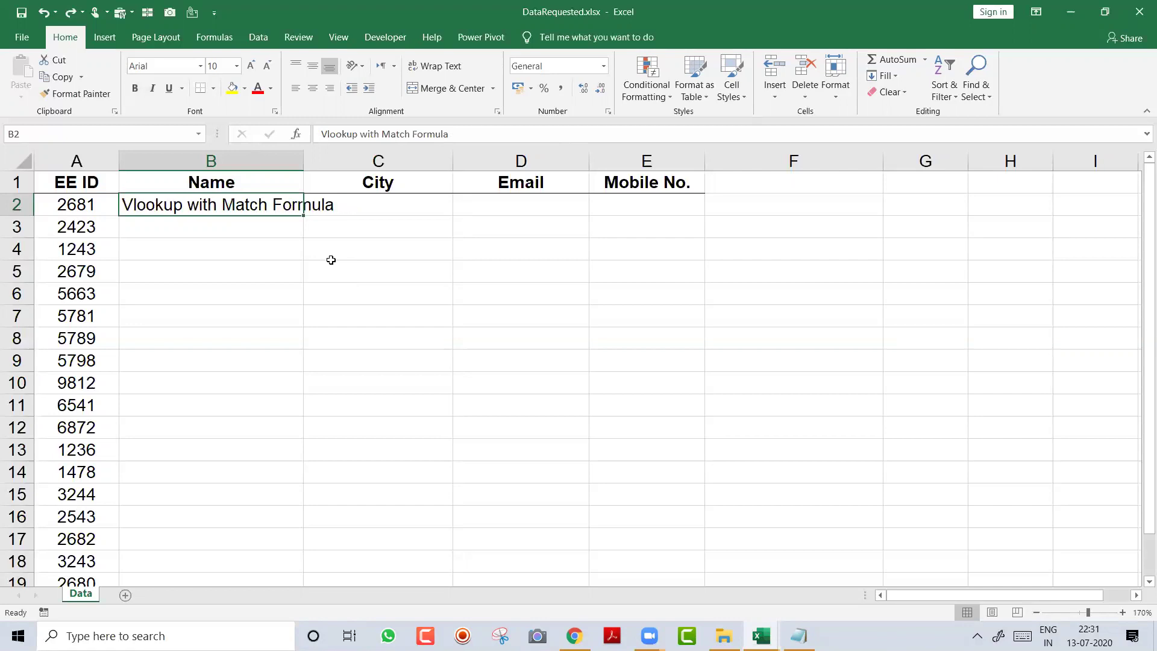
Step: Start B2's VLOOKUP using A2 as the lookup value and MasterData Details columns A:H as the table
{"action": "type", "text": "=vl"}
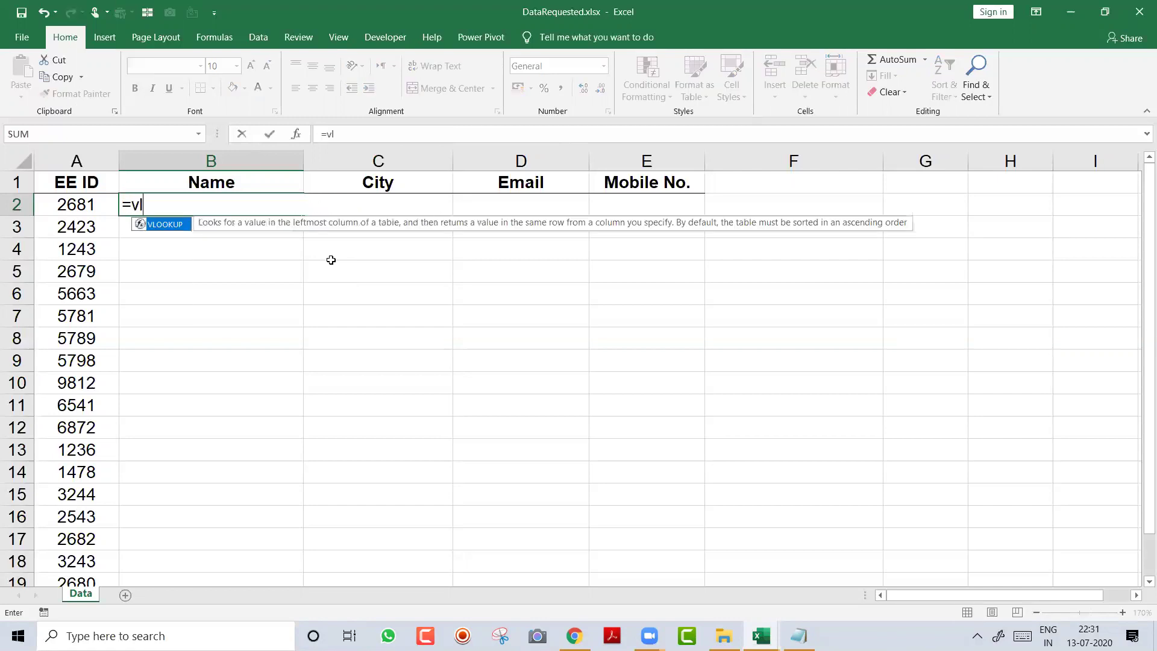
{"action": "key", "text": "Tab"}
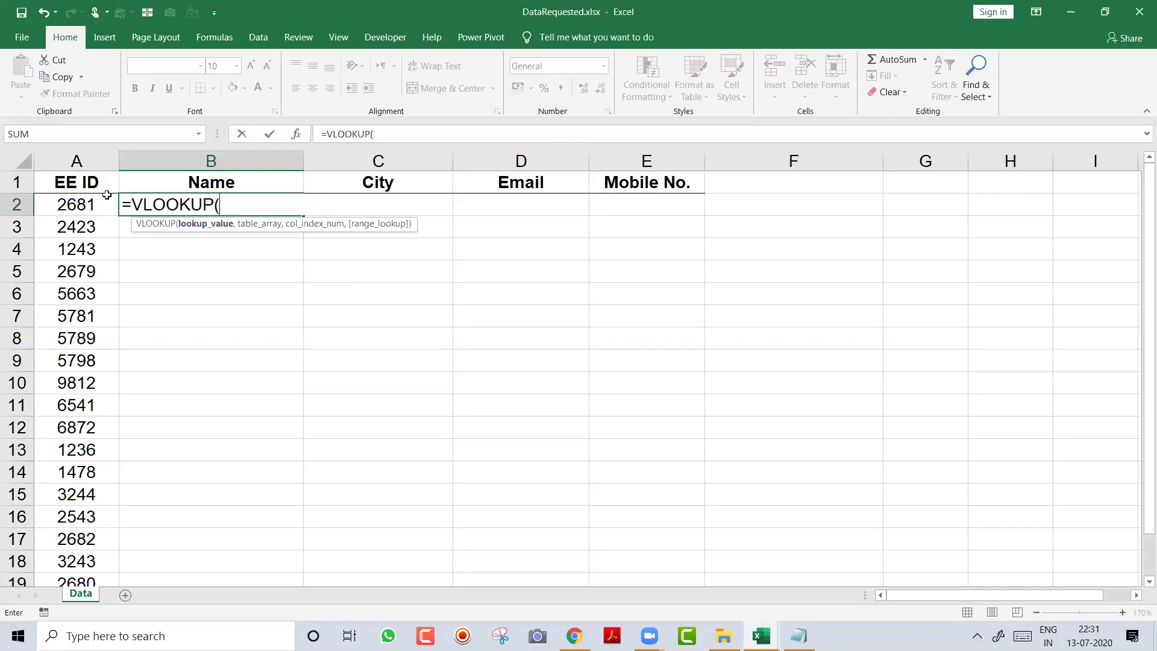
{"action": "left_click", "coordinate": [84, 204]}
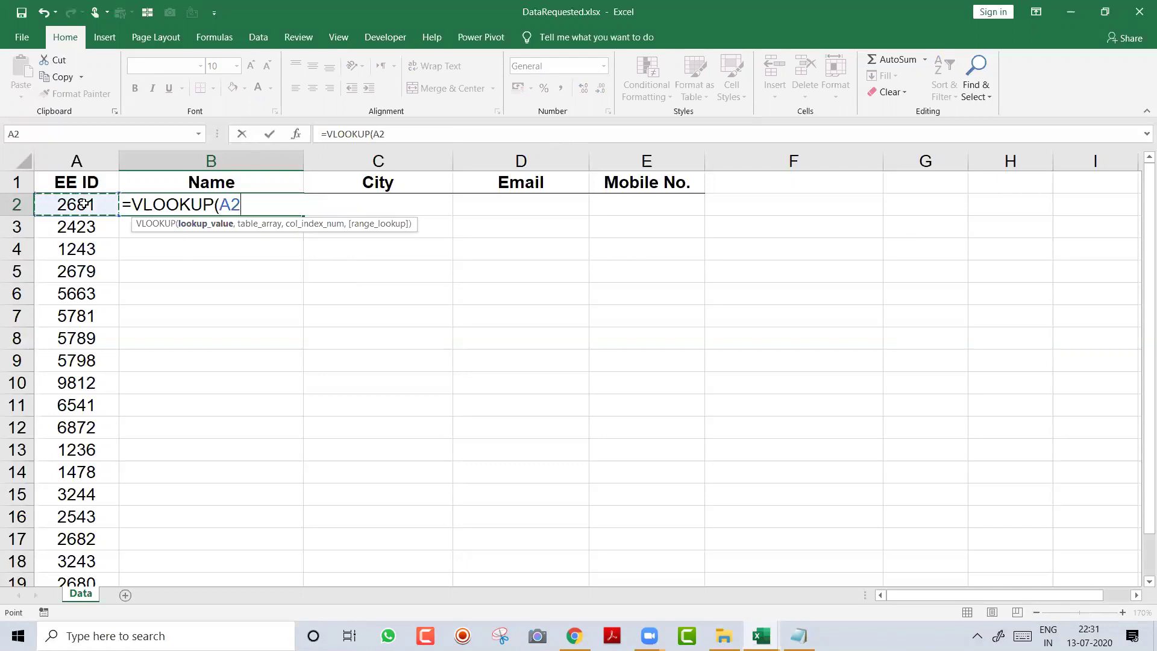
{"action": "type", "text": ","}
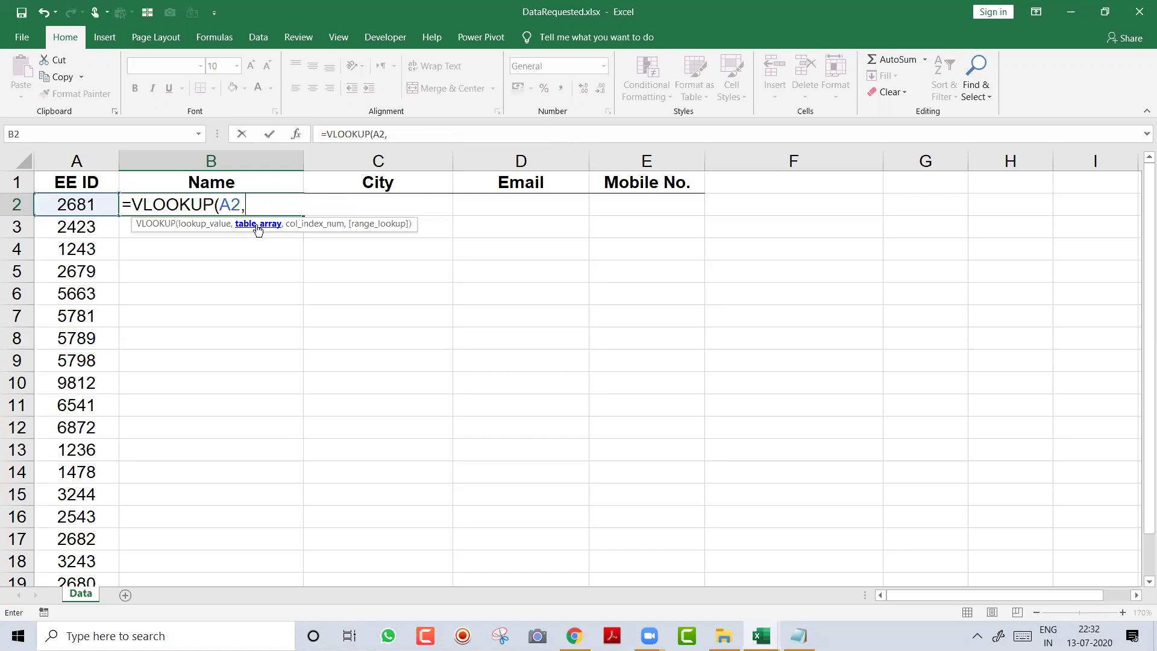
{"action": "key", "text": "ctrl+Tab"}
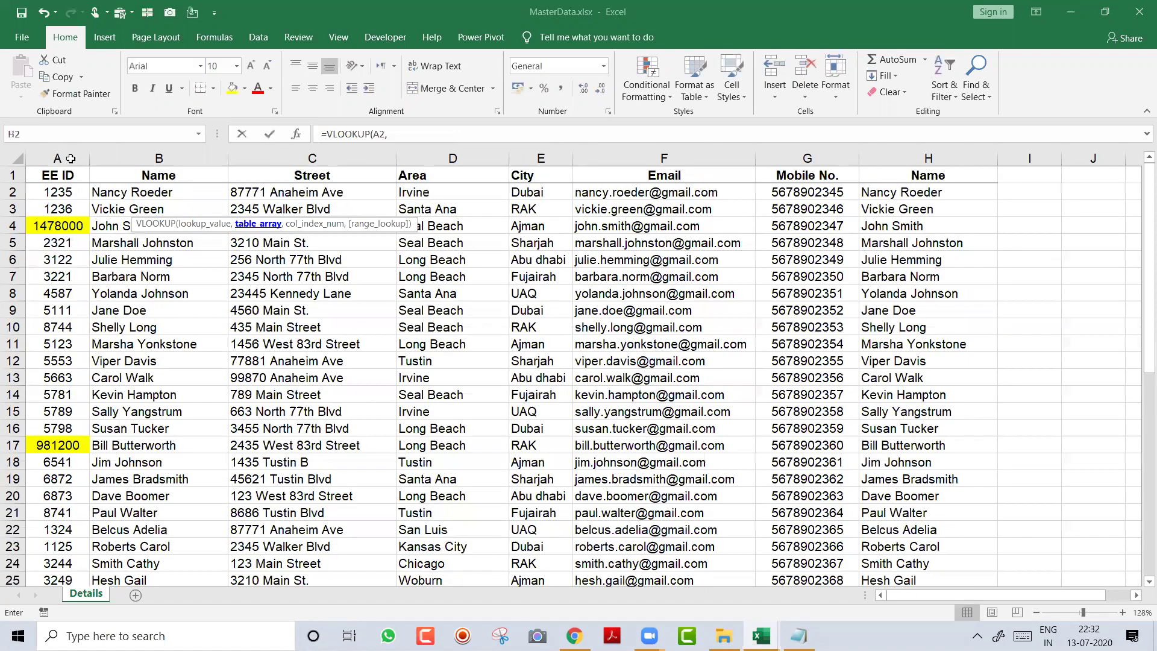
{"action": "left_click", "coordinate": [69, 156]}
{"action": "left_click_drag", "start_coordinate": [96, 158], "coordinate": [879, 157]}
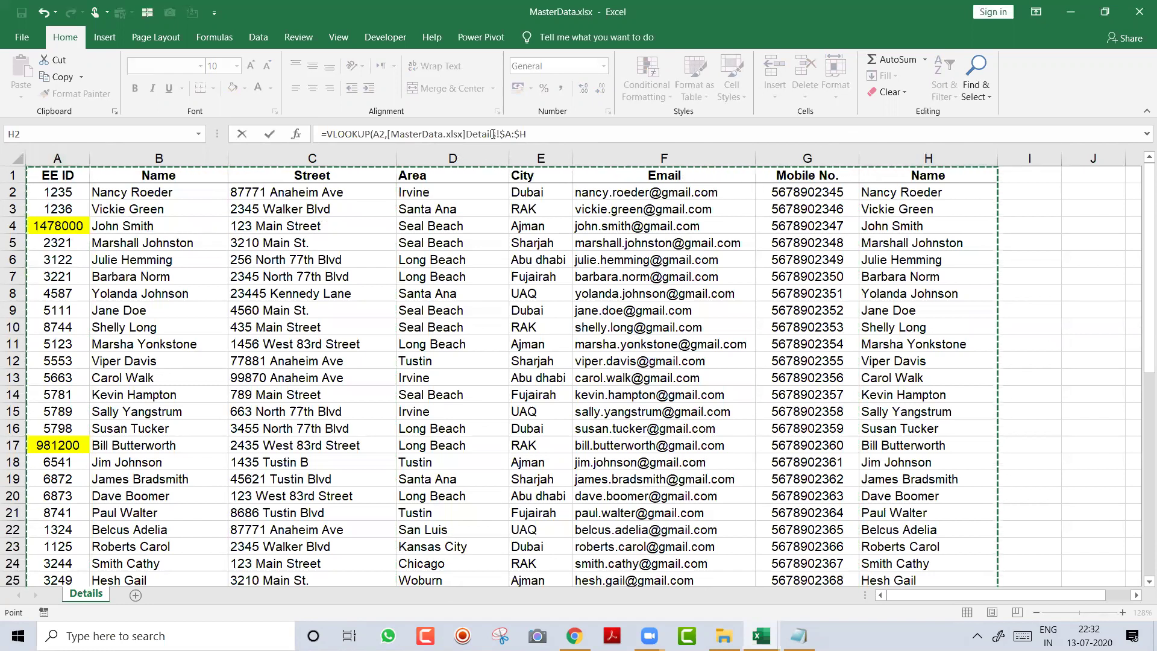
Step: Replace the fixed column number 2 with a nested MATCH function for the column index
{"action": "left_click", "coordinate": [545, 131]}
{"action": "type", "text": ","}
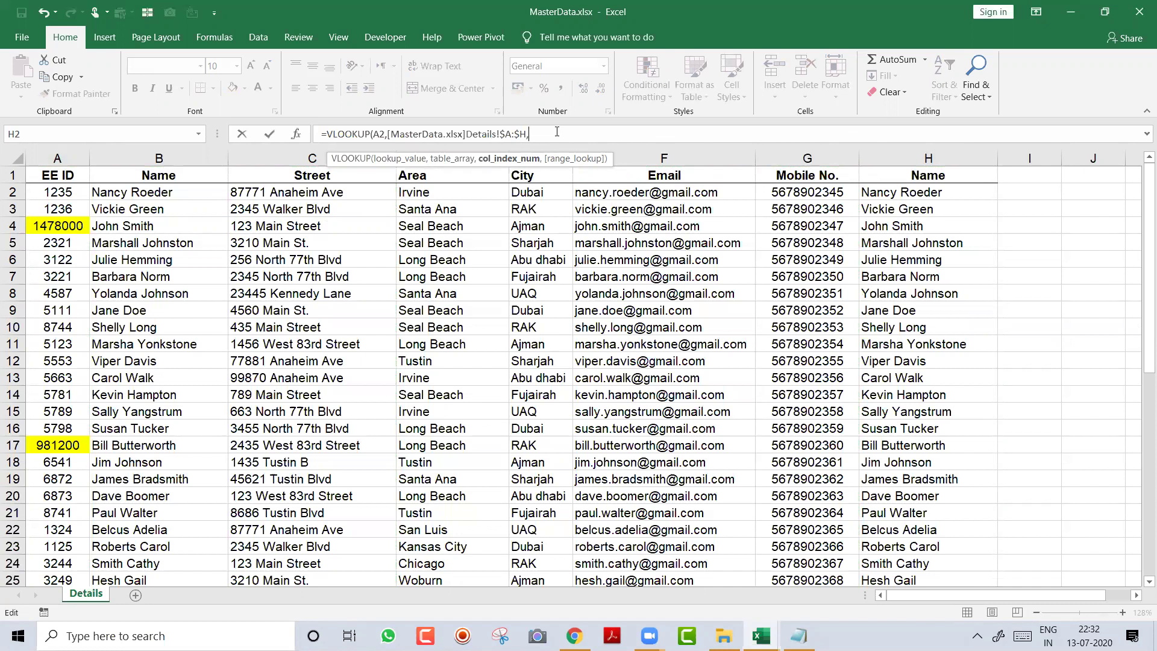
{"action": "type", "text": "2"}
{"action": "key", "text": "BackSpace"}
{"action": "type", "text": "MA"}
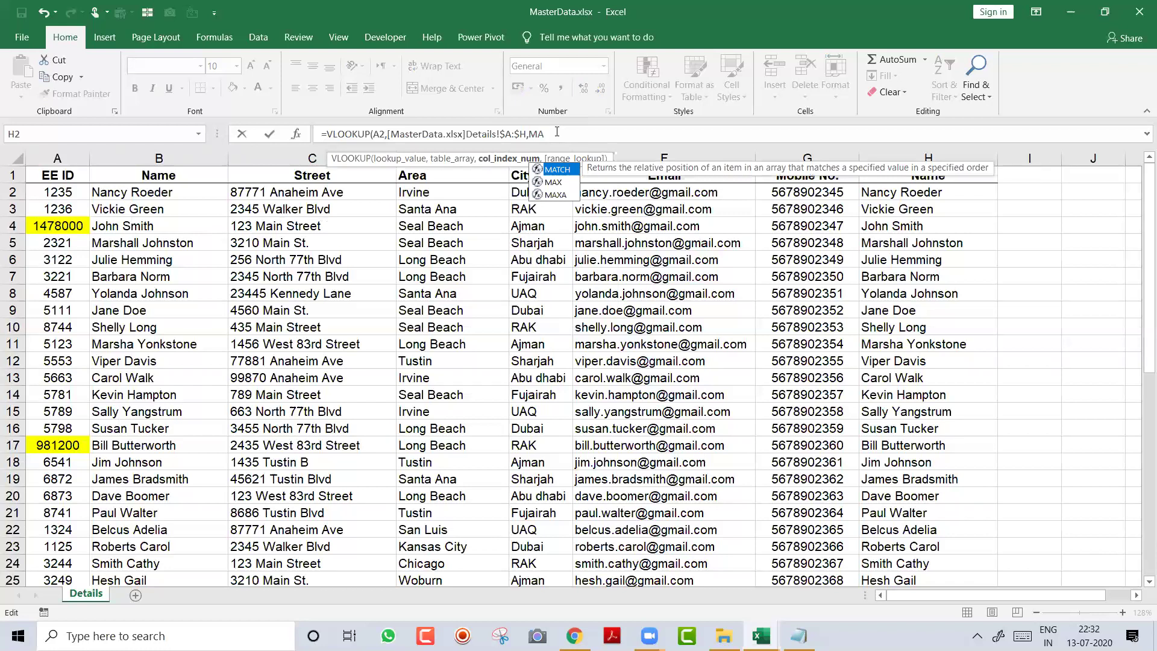
{"action": "key", "text": "Tab"}
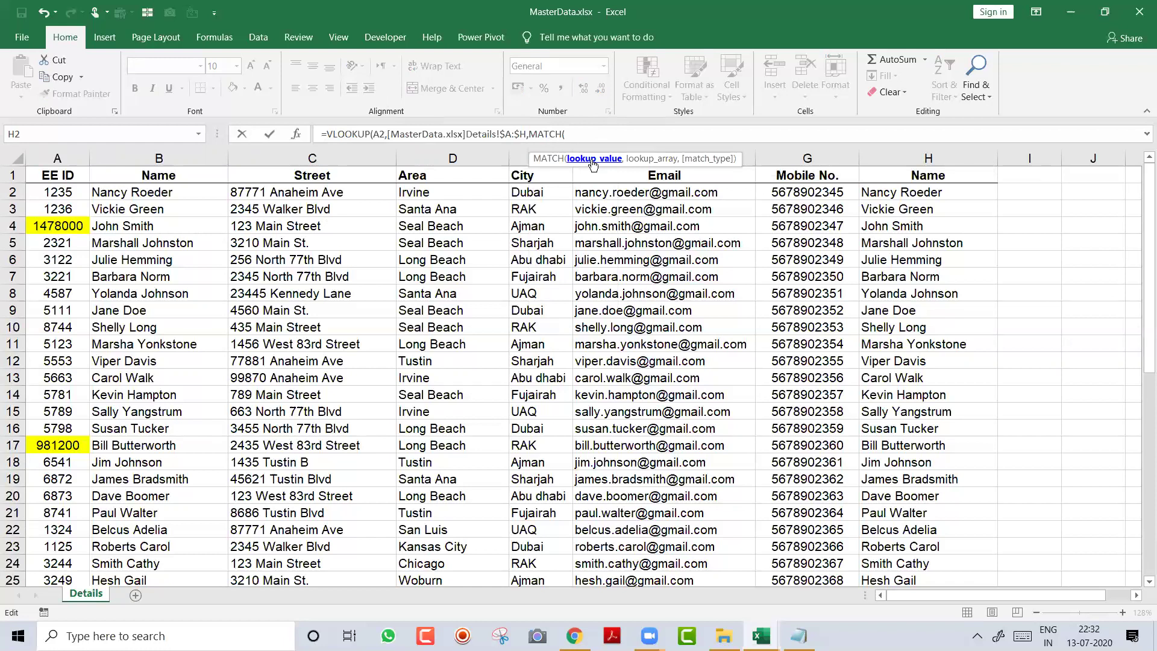
{"action": "key", "text": "ctrl+Tab"}
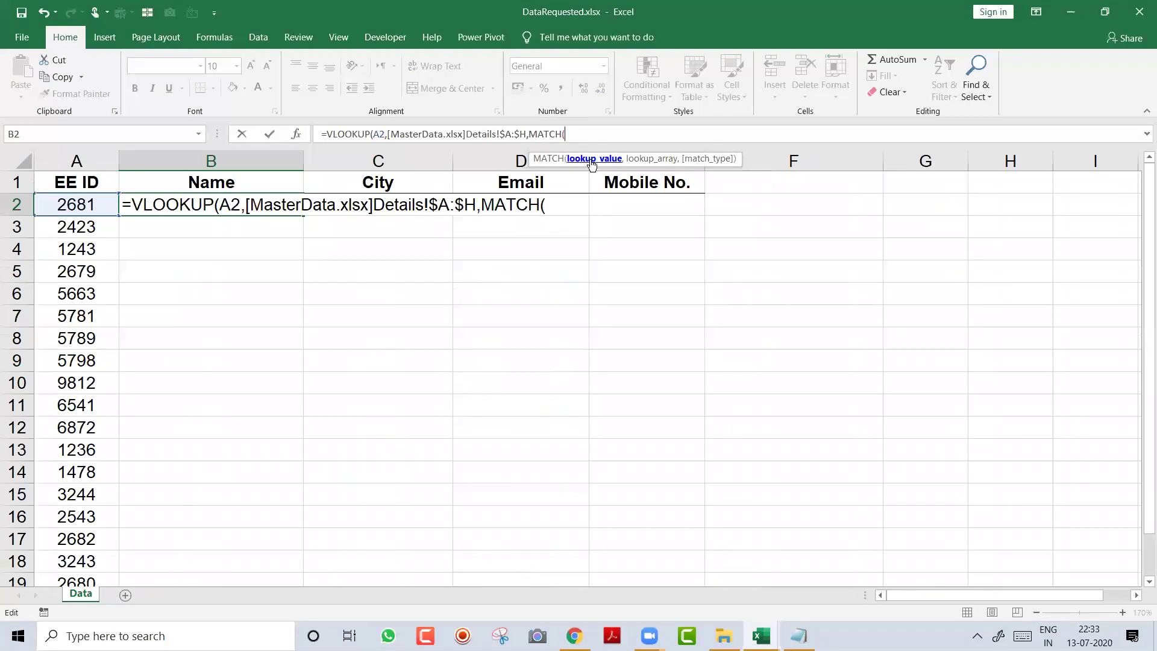
Step: Complete MATCH with the B1 Name header, MasterData's header row and exact match 0
{"action": "left_click", "coordinate": [268, 175]}
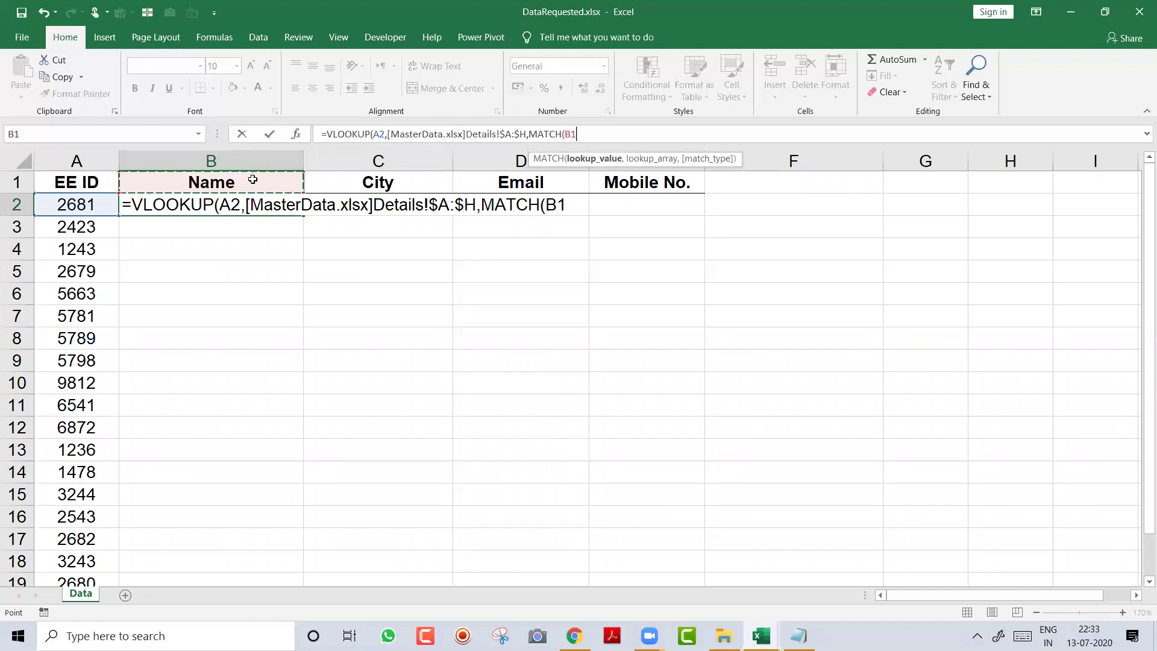
{"action": "type", "text": ","}
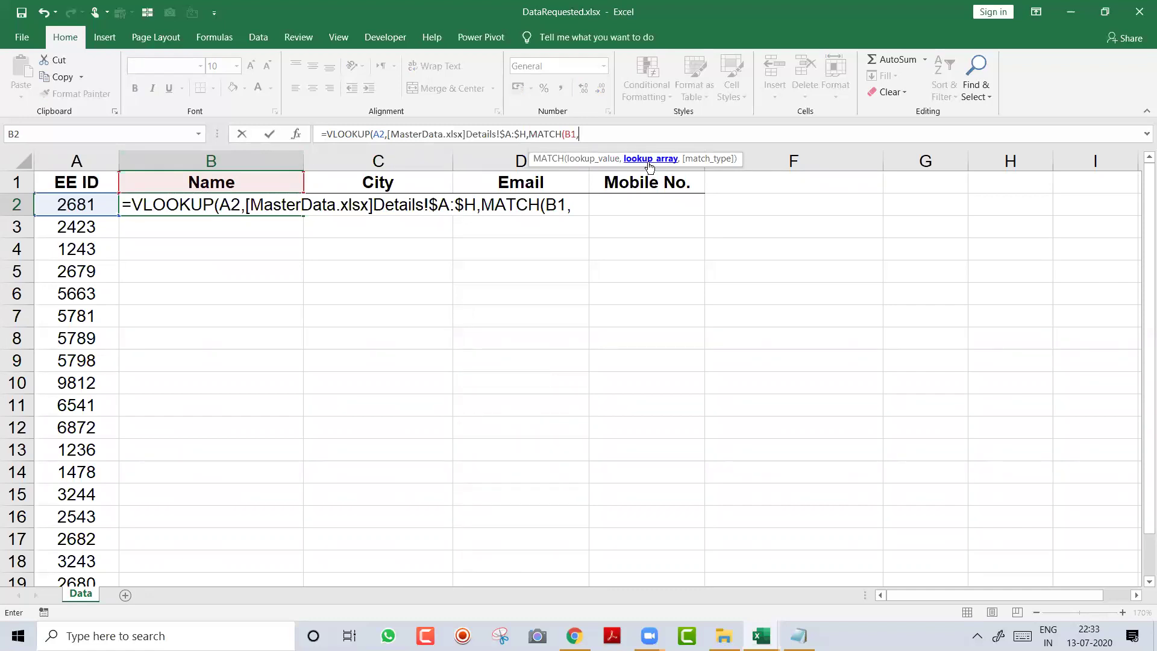
{"action": "key", "text": "ctrl+Tab"}
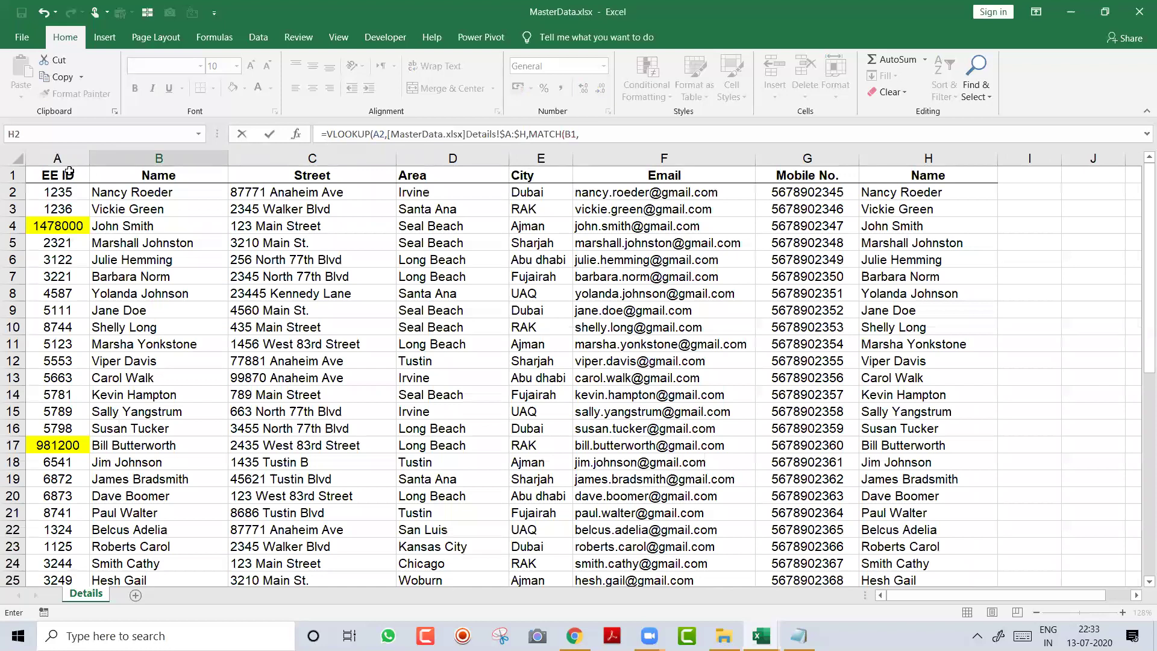
{"action": "left_click_drag", "start_coordinate": [58, 175], "coordinate": [982, 171]}
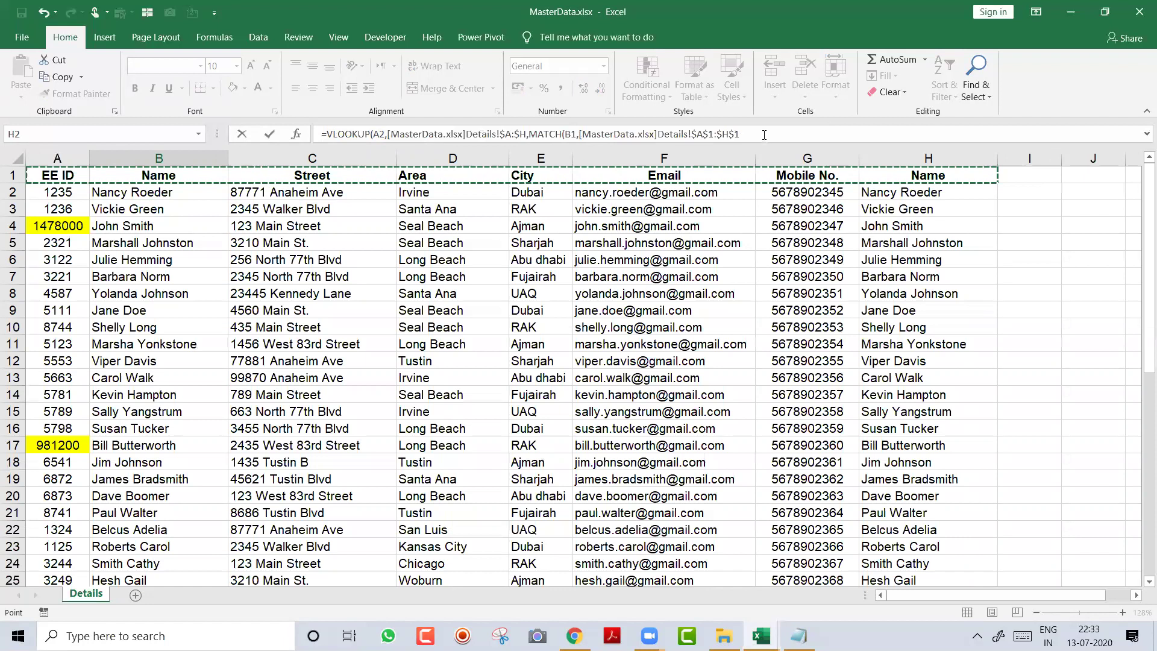
{"action": "type", "text": ","}
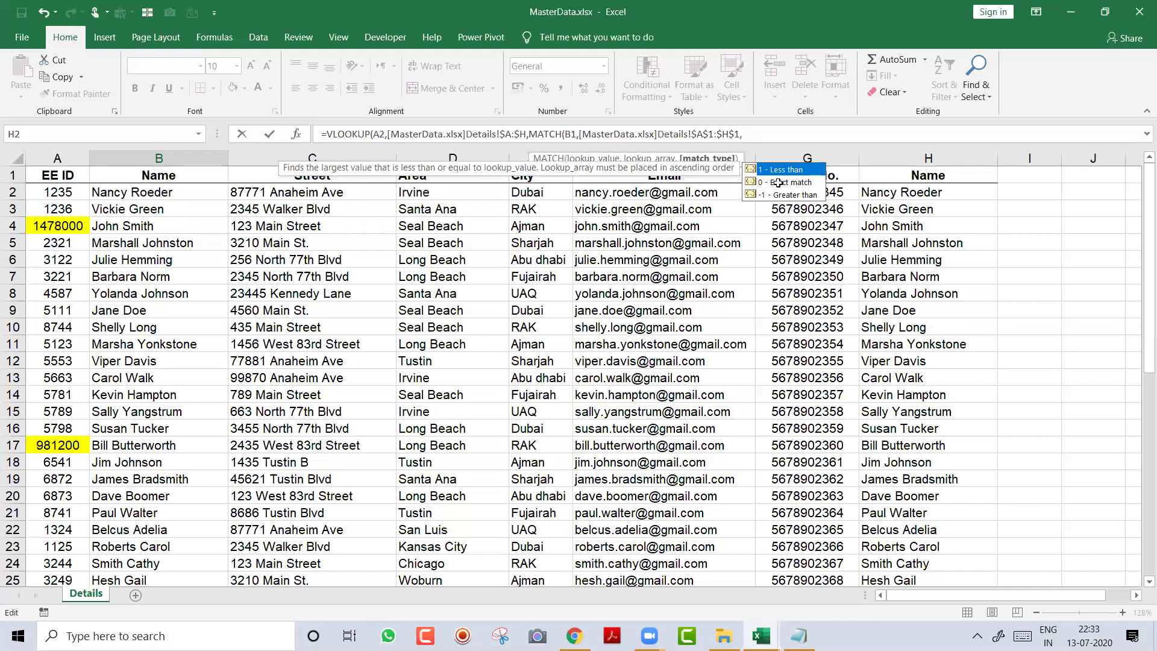
{"action": "double_click", "coordinate": [777, 183]}
{"action": "type", "text": ")"}
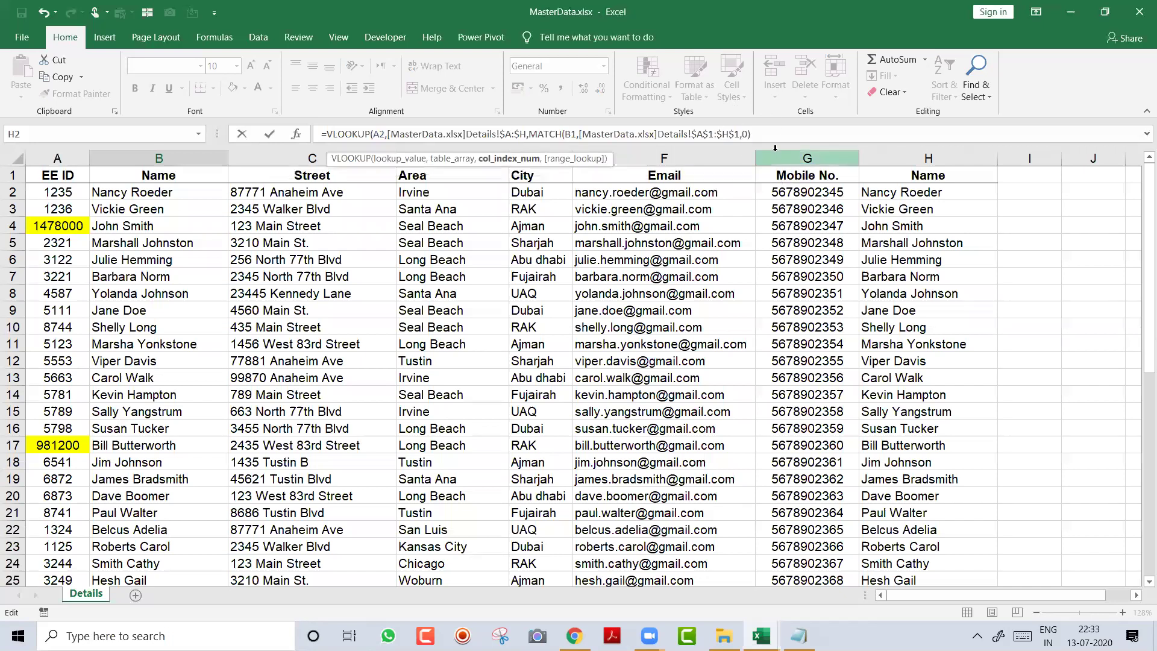
Step: Close the VLOOKUP with range lookup 0 and commit the formula in B2
{"action": "left_click_drag", "start_coordinate": [755, 134], "coordinate": [579, 134]}
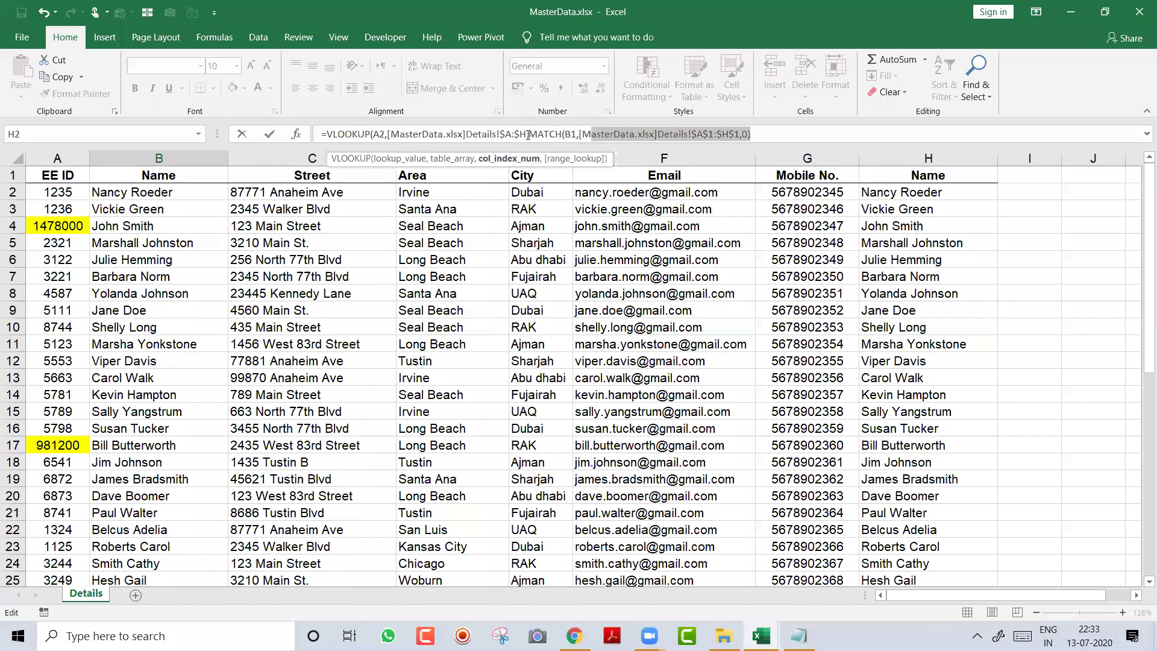
{"action": "left_click", "coordinate": [763, 129]}
{"action": "type", "text": ","}
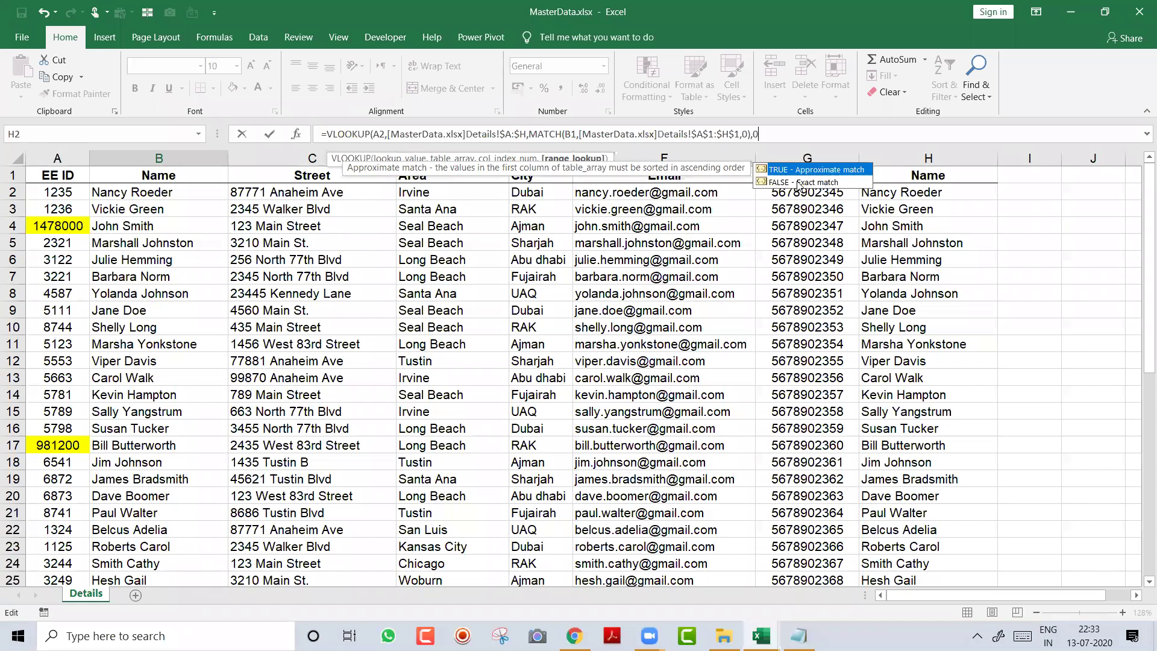
{"action": "type", "text": "0)"}
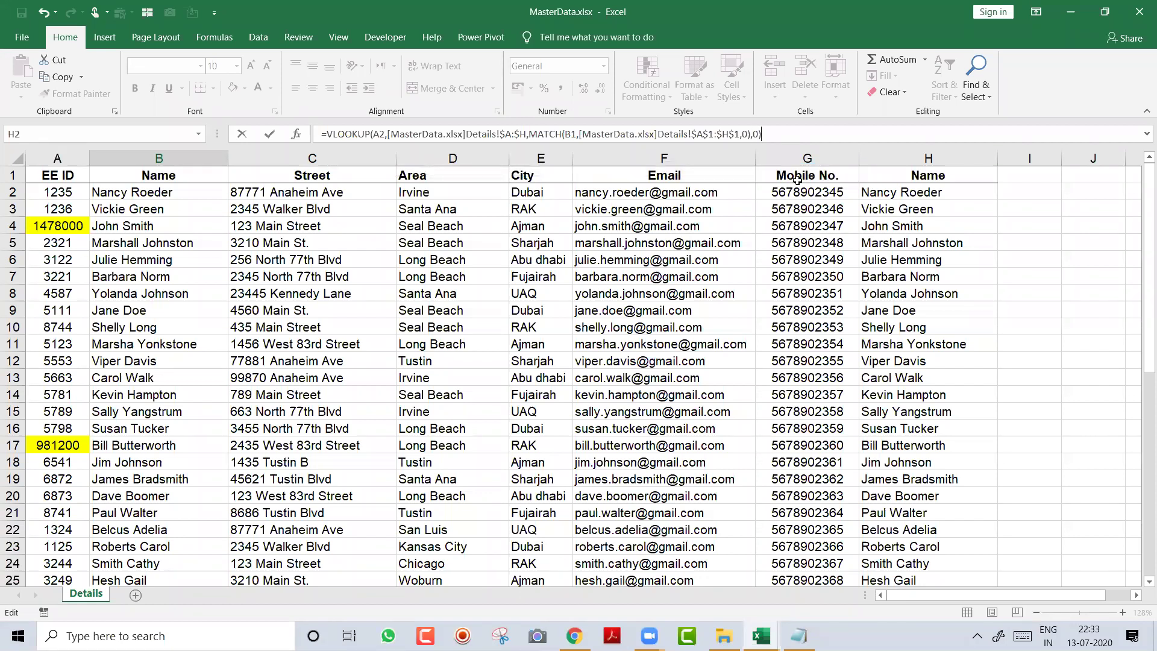
{"action": "key", "text": "Return"}
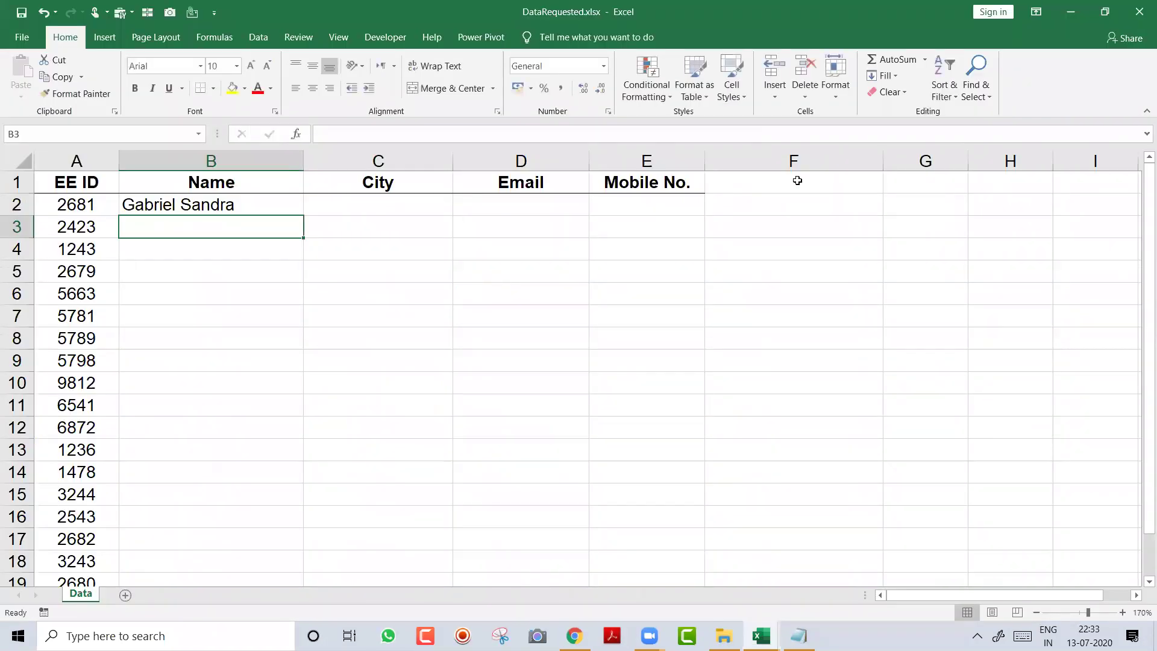
Step: Review B2's formula by highlighting the MATCH argument, leaving it unchanged
{"action": "key", "text": "Up"}
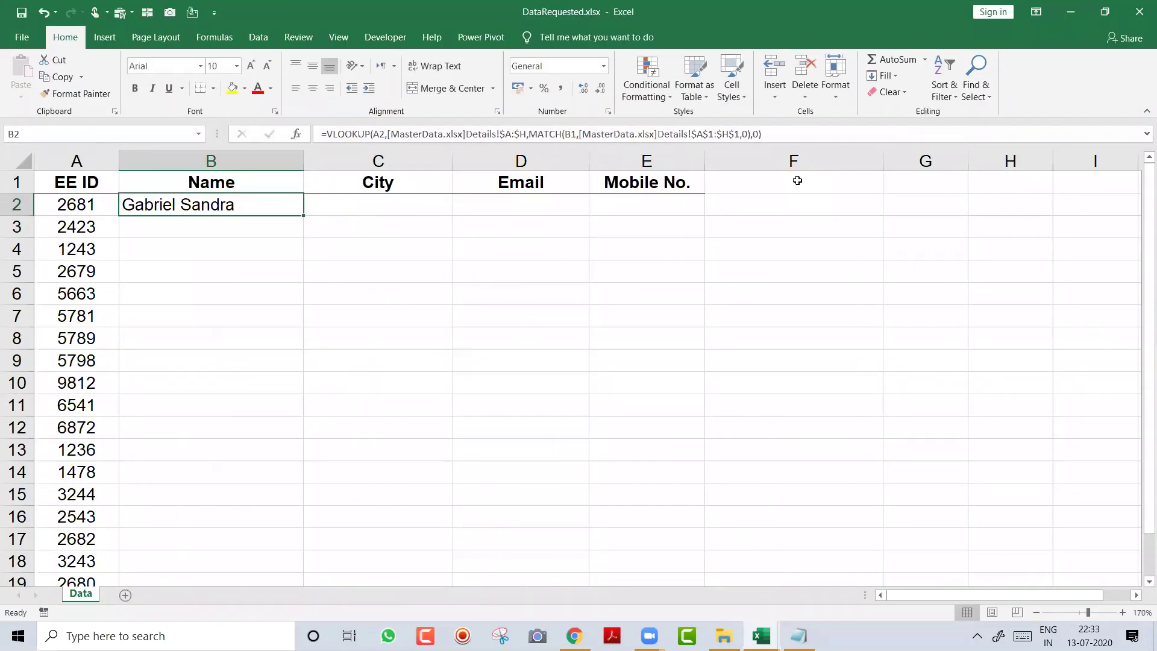
{"action": "key", "text": "F2"}
{"action": "key", "text": "Left"}
{"action": "key", "text": "Left"}
{"action": "key", "text": "Left"}
{"action": "key", "text": "Left"}
{"action": "key", "text": "Left"}
{"action": "key", "text": "Left"}
{"action": "key", "text": "Left"}
{"action": "key", "text": "Left"}
{"action": "key", "text": "Left"}
{"action": "key", "text": "Left"}
{"action": "key", "text": "Left"}
{"action": "key", "text": "Left"}
{"action": "key", "text": "Left"}
{"action": "key", "text": "Left"}
{"action": "key", "text": "Left"}
{"action": "key", "text": "Left"}
{"action": "key", "text": "Left"}
{"action": "key", "text": "Left"}
{"action": "key", "text": "Left"}
{"action": "key", "text": "Left"}
{"action": "key", "text": "Left"}
{"action": "key", "text": "Left"}
{"action": "key", "text": "Left"}
{"action": "key", "text": "Left"}
{"action": "key", "text": "Left"}
{"action": "key", "text": "Left"}
{"action": "key", "text": "Left"}
{"action": "key", "text": "Left"}
{"action": "key", "text": "Left"}
{"action": "key", "text": "Left"}
{"action": "key", "text": "Left"}
{"action": "key", "text": "Left"}
{"action": "key", "text": "Left"}
{"action": "key", "text": "Left"}
{"action": "key", "text": "Left"}
{"action": "key", "text": "Left"}
{"action": "key", "text": "Left"}
{"action": "key", "text": "Left"}
{"action": "key", "text": "Left"}
{"action": "key", "text": "Left"}
{"action": "key", "text": "alt+shift"}
{"action": "key", "text": "shift+Right"}
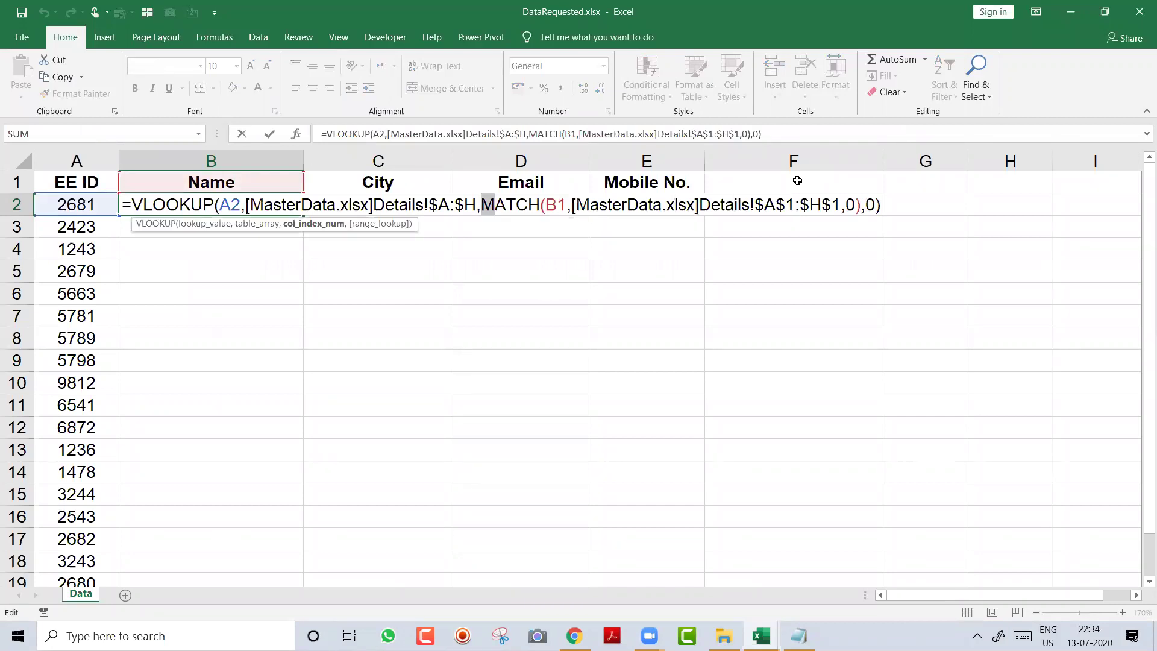
{"action": "key", "text": "shift+Right"}
{"action": "key", "text": "shift+Right"}
{"action": "key", "text": "shift+Right"}
{"action": "key", "text": "shift+Right"}
{"action": "key", "text": "shift+Right"}
{"action": "key", "text": "shift+Right"}
{"action": "key", "text": "shift+Right"}
{"action": "key", "text": "shift+Right"}
{"action": "key", "text": "shift+Right"}
{"action": "key", "text": "shift+Right"}
{"action": "key", "text": "shift+Right"}
{"action": "key", "text": "shift+Right"}
{"action": "key", "text": "shift+Right"}
{"action": "key", "text": "shift+Right"}
{"action": "key", "text": "shift+Right"}
{"action": "key", "text": "shift+Right"}
{"action": "key", "text": "shift+Right"}
{"action": "key", "text": "shift+Right"}
{"action": "key", "text": "shift+Right"}
{"action": "key", "text": "shift+Right"}
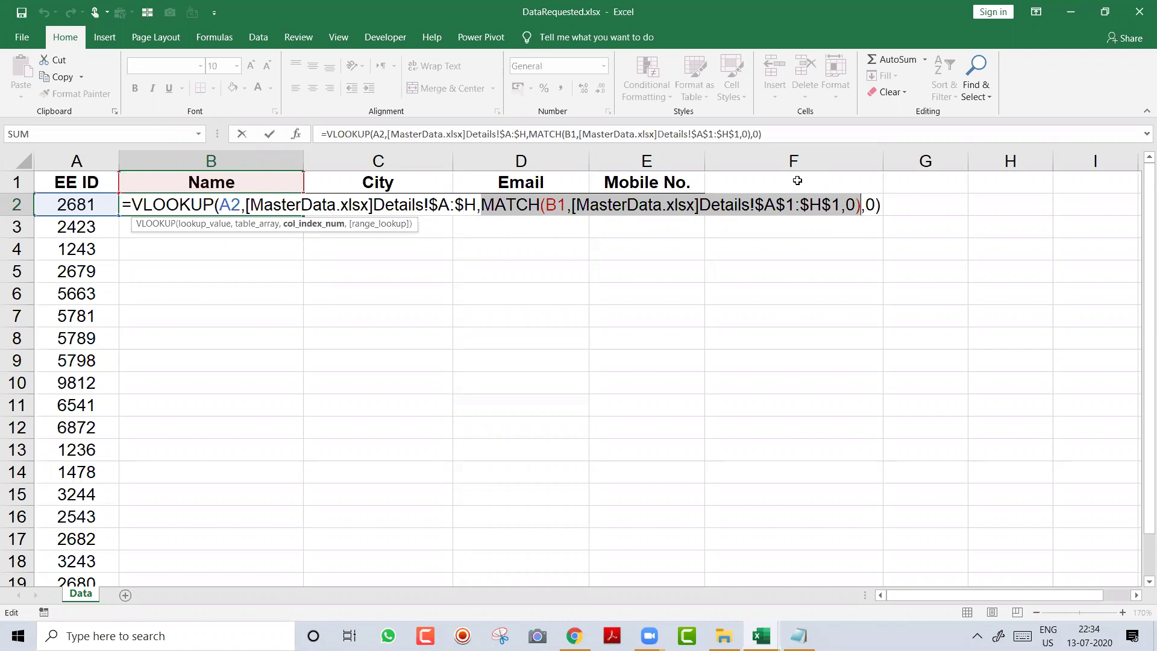
{"action": "key", "text": "Escape"}
Step: Anchor B2's references as $A2 and B$1 and commit the formula
{"action": "key", "text": "F2"}
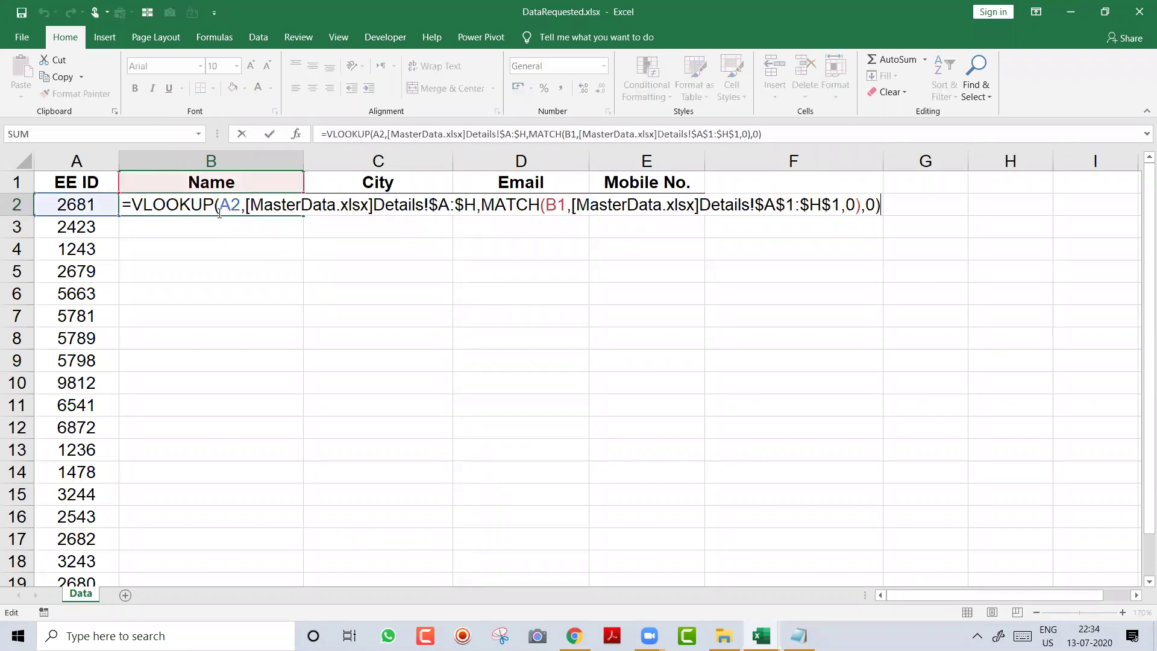
{"action": "key", "text": "Home"}
{"action": "key", "text": "Right"}
{"action": "key", "text": "Right"}
{"action": "key", "text": "Right"}
{"action": "key", "text": "Right"}
{"action": "key", "text": "Right"}
{"action": "key", "text": "Right"}
{"action": "key", "text": "Right"}
{"action": "key", "text": "Right"}
{"action": "key", "text": "Right"}
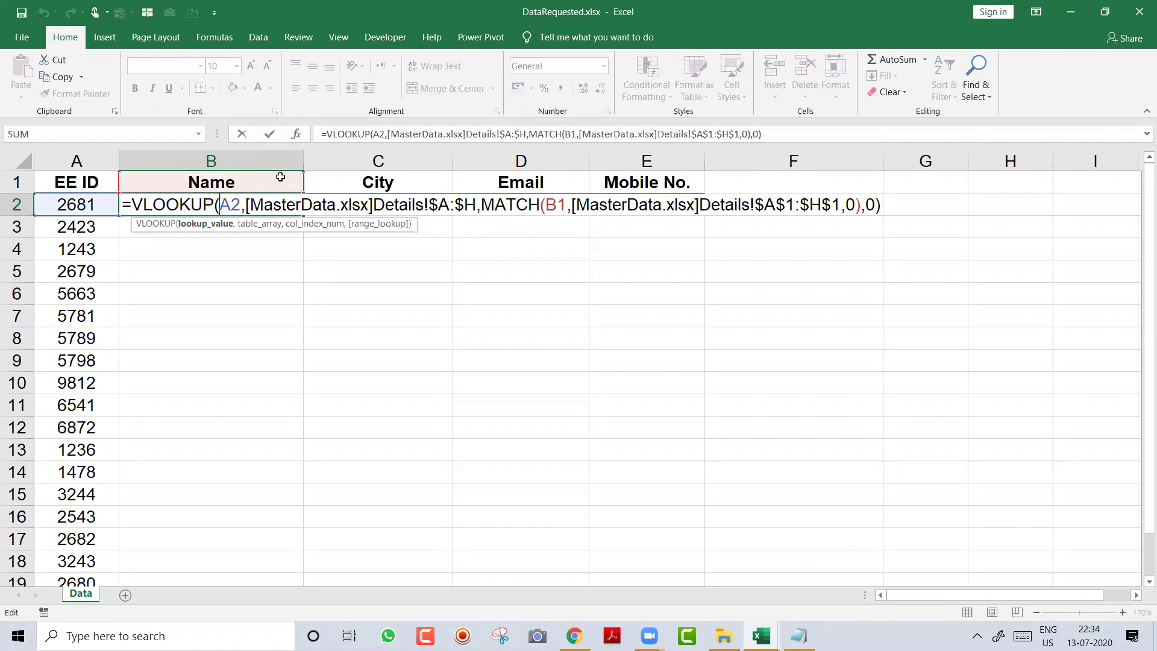
{"action": "type", "text": "$"}
{"action": "key", "text": "Right"}
{"action": "key", "text": "Right"}
{"action": "key", "text": "Right"}
{"action": "key", "text": "Right"}
{"action": "key", "text": "Right"}
{"action": "key", "text": "Right"}
{"action": "key", "text": "Right"}
{"action": "key", "text": "Right"}
{"action": "key", "text": "Right"}
{"action": "key", "text": "Right"}
{"action": "key", "text": "Right"}
{"action": "key", "text": "Right"}
{"action": "key", "text": "Right"}
{"action": "key", "text": "Right"}
{"action": "key", "text": "Right"}
{"action": "key", "text": "Right"}
{"action": "key", "text": "Right"}
{"action": "key", "text": "Right"}
{"action": "key", "text": "Right"}
{"action": "key", "text": "Right"}
{"action": "key", "text": "Right"}
{"action": "key", "text": "Right"}
{"action": "key", "text": "Right"}
{"action": "key", "text": "Right"}
{"action": "key", "text": "Right"}
{"action": "key", "text": "Right"}
{"action": "key", "text": "Right"}
{"action": "key", "text": "Right"}
{"action": "key", "text": "Right"}
{"action": "key", "text": "Right"}
{"action": "key", "text": "Right"}
{"action": "key", "text": "Right"}
{"action": "key", "text": "Right"}
{"action": "key", "text": "Right"}
{"action": "key", "text": "Right"}
{"action": "key", "text": "Right"}
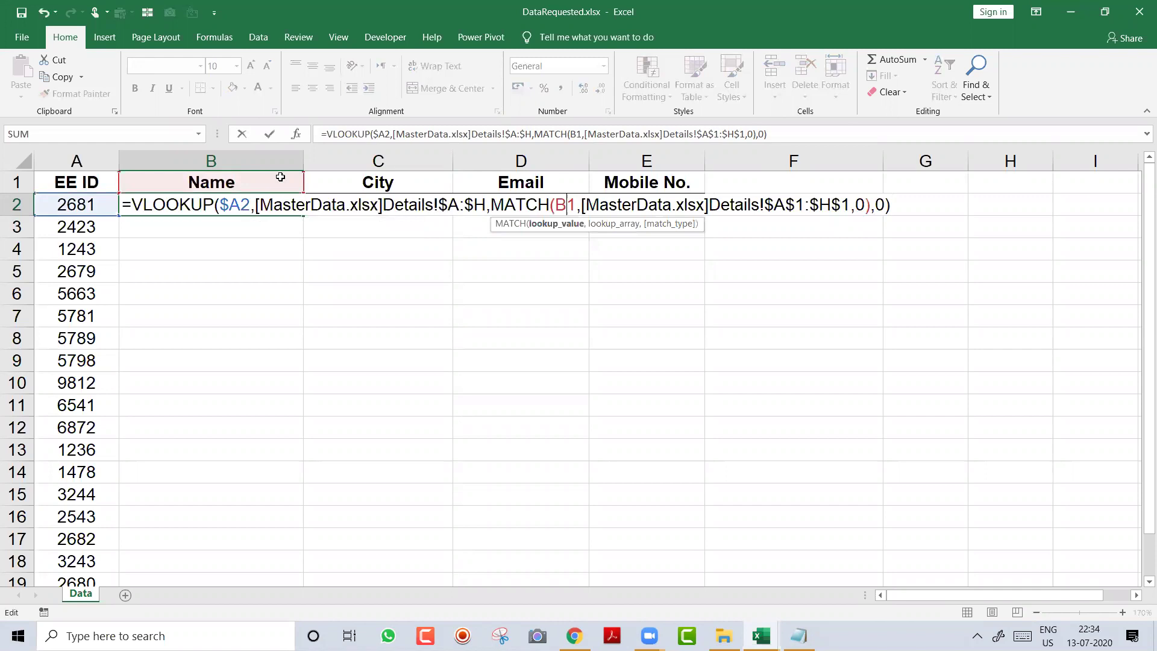
{"action": "type", "text": "$"}
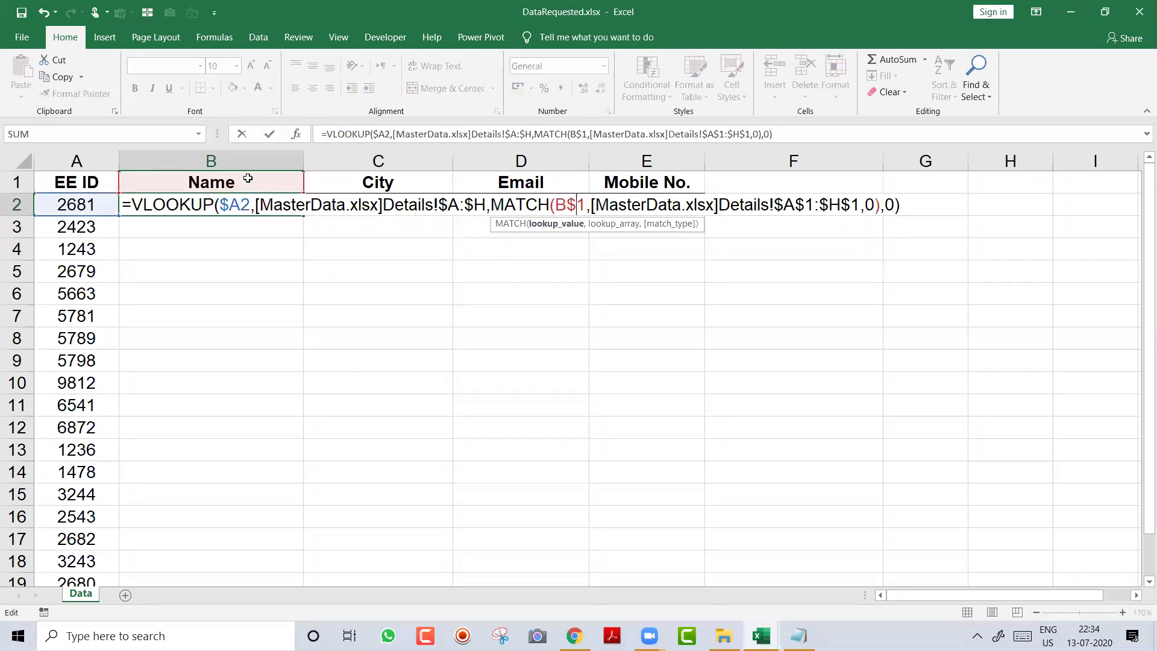
{"action": "key", "text": "Return"}
{"action": "key", "text": "Up"}
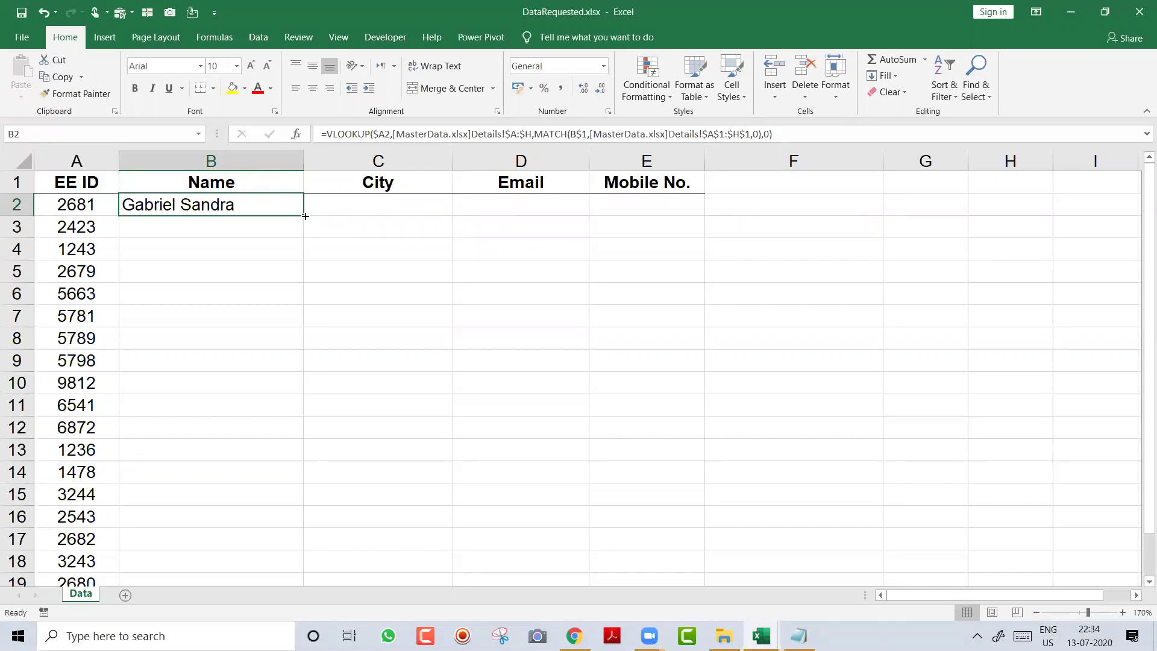
Step: Copy B2's lookup formula across to Mobile No. in column E and down all EE ID rows
{"action": "left_click_drag", "start_coordinate": [305, 216], "coordinate": [305, 216]}
{"action": "left_click_drag", "start_coordinate": [689, 188], "coordinate": [708, 182]}
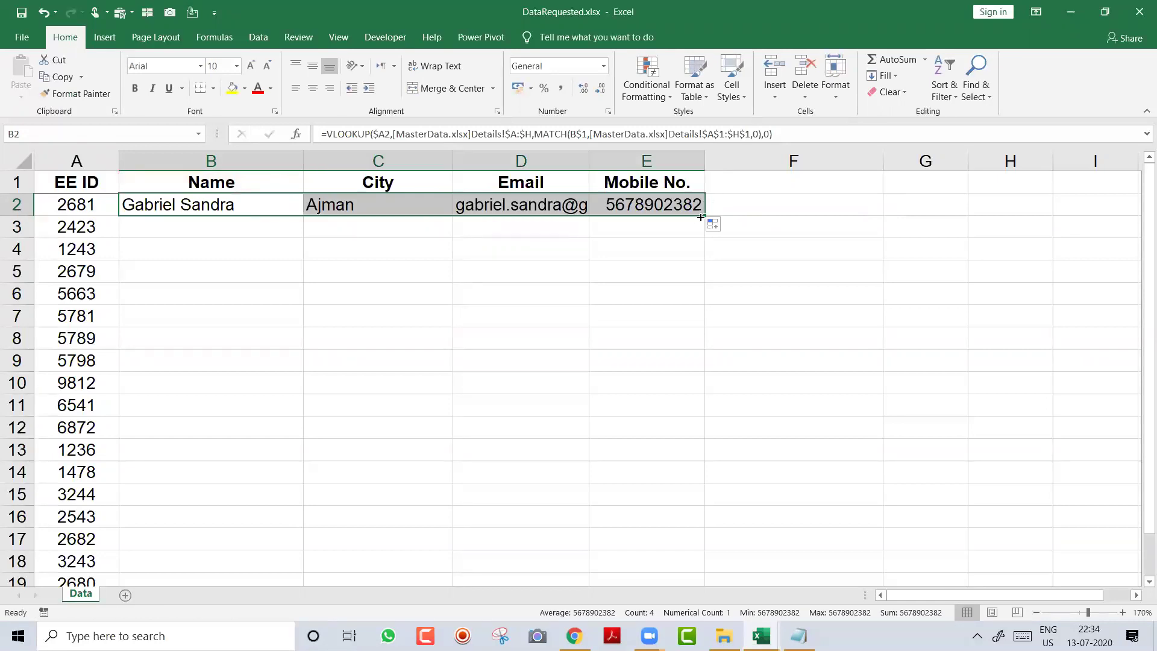
{"action": "double_click", "coordinate": [701, 217]}
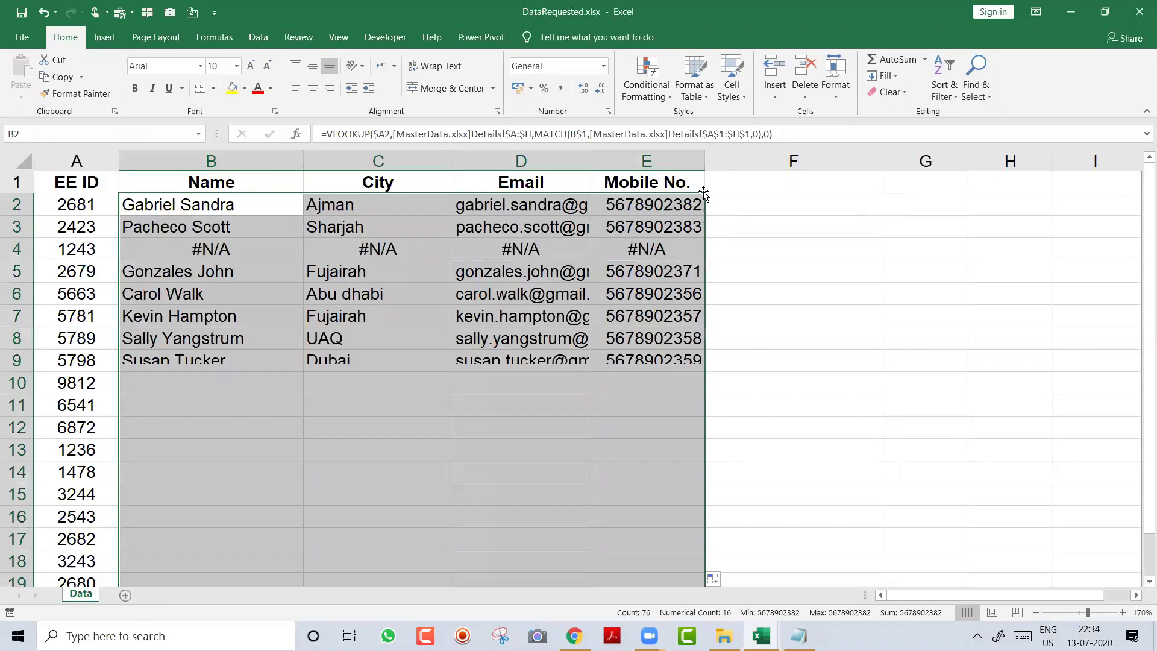
Step: Autofit column D for the emails and compare headers against the MasterData workbook
{"action": "double_click", "coordinate": [588, 161]}
{"action": "left_click", "coordinate": [626, 178]}
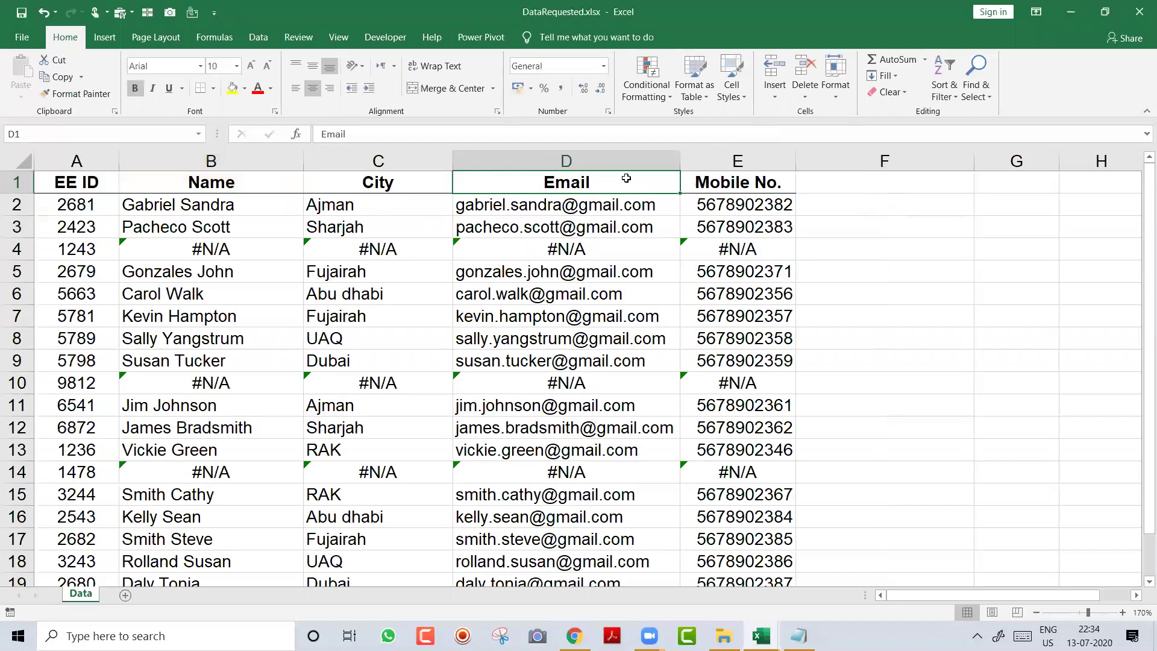
{"action": "key", "text": "alt+Tab"}
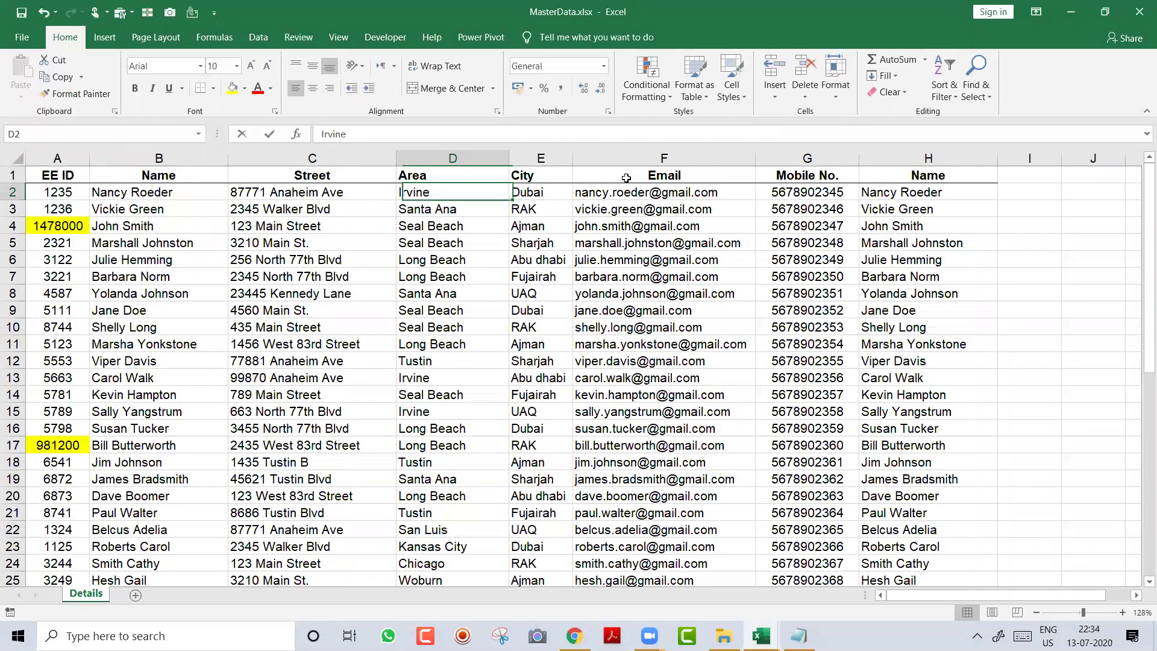
{"action": "key", "text": "alt+Tab"}
Step: Add a Street header in F1 and paste E2's lookup formula under it
{"action": "type", "text": "S"}
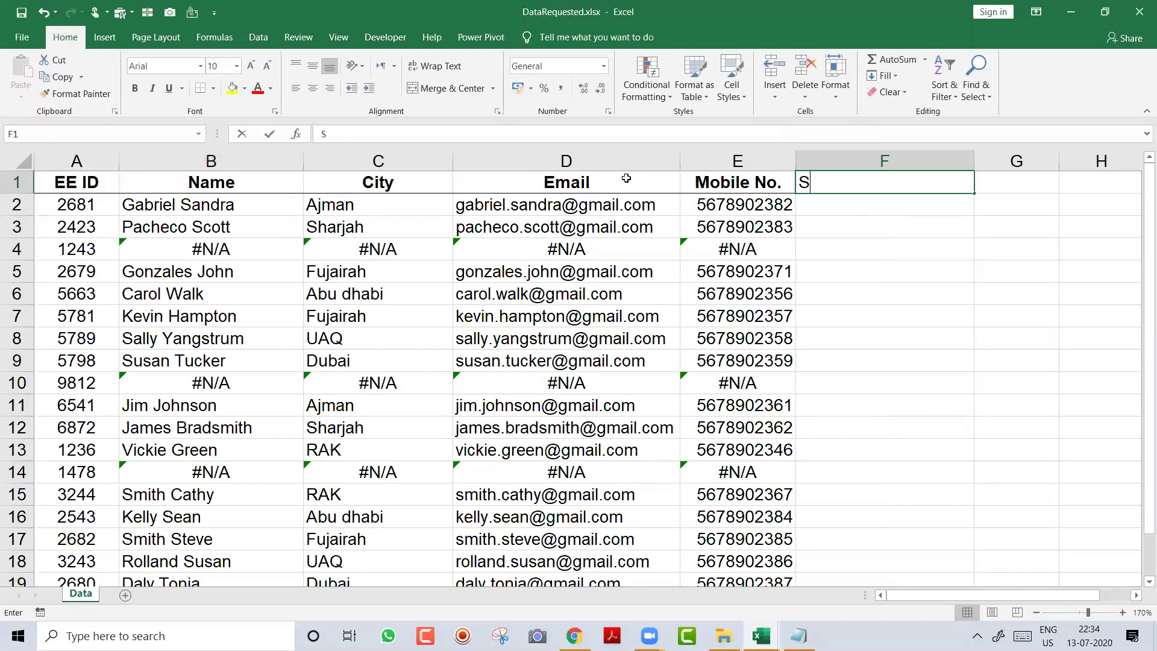
{"action": "type", "text": "treet"}
{"action": "key", "text": "Return"}
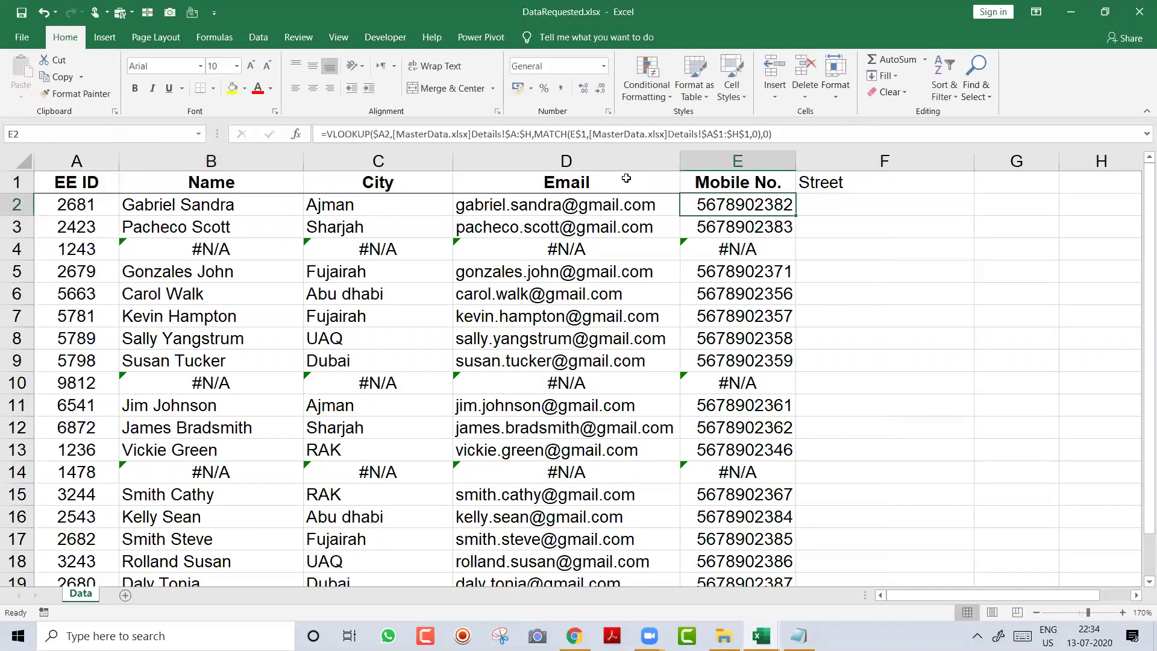
{"action": "key", "text": "ctrl+c"}
{"action": "left_click", "coordinate": [866, 209]}
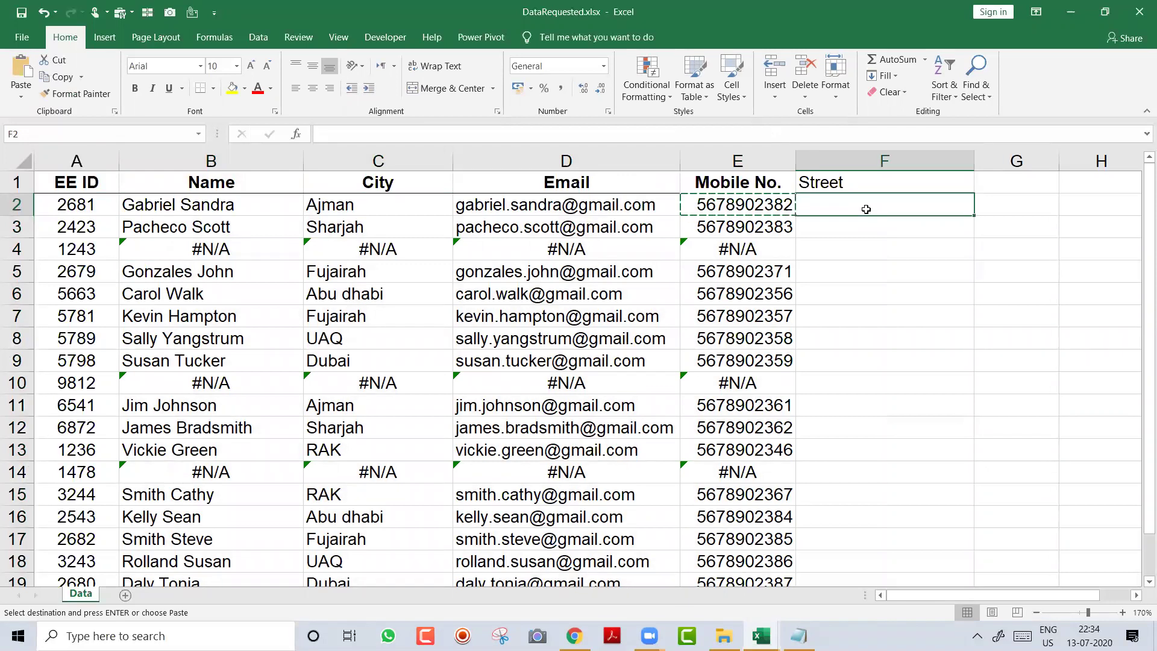
{"action": "key", "text": "ctrl+v"}
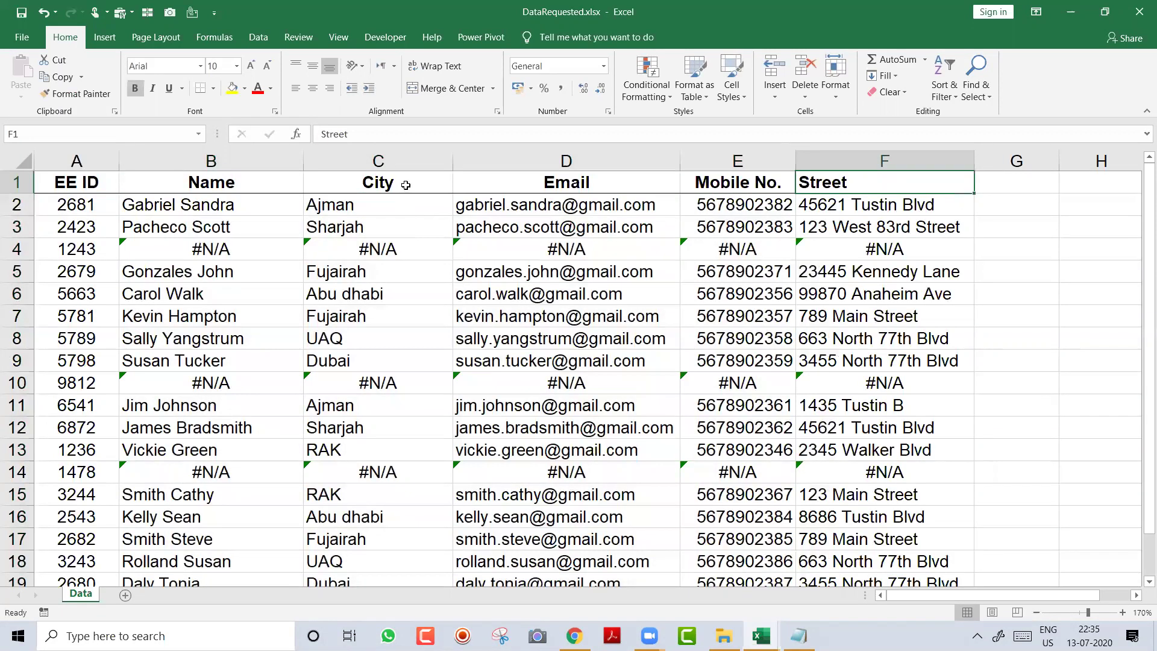
{"action": "left_click", "coordinate": [895, 195]}
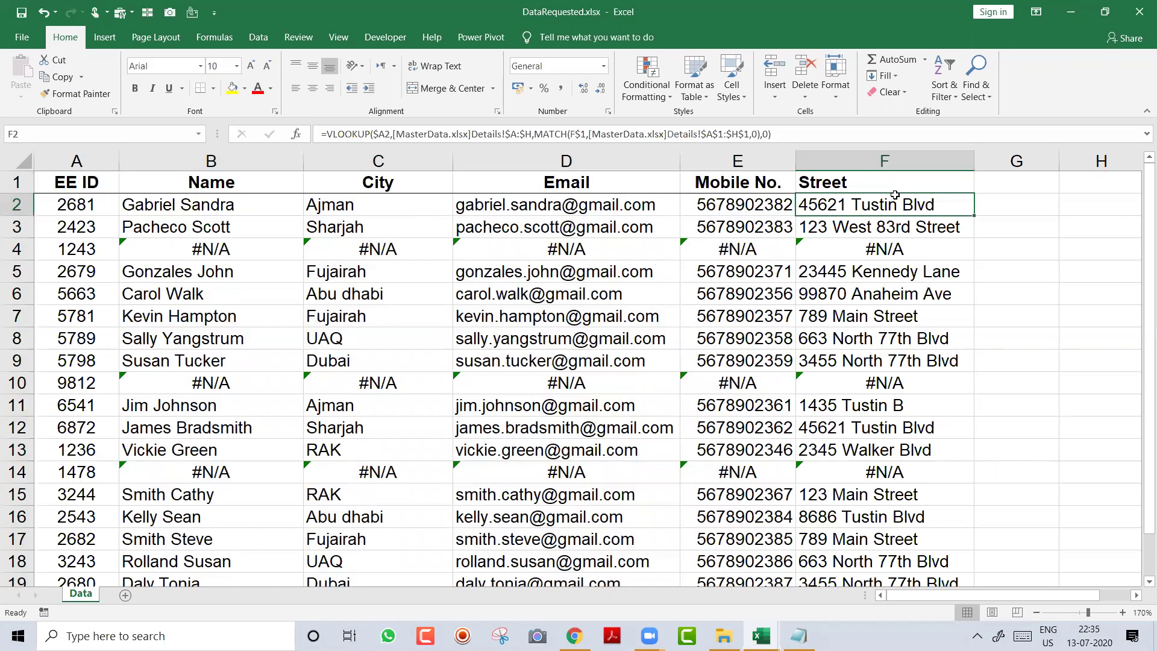
Step: Rename headers to Street in C1, Email in B1 and Name in D1, then show B2's formula
{"action": "key", "text": "Left"}
{"action": "key", "text": "Left"}
{"action": "key", "text": "Left"}
{"action": "key", "text": "Up"}
{"action": "type", "text": "Stree"}
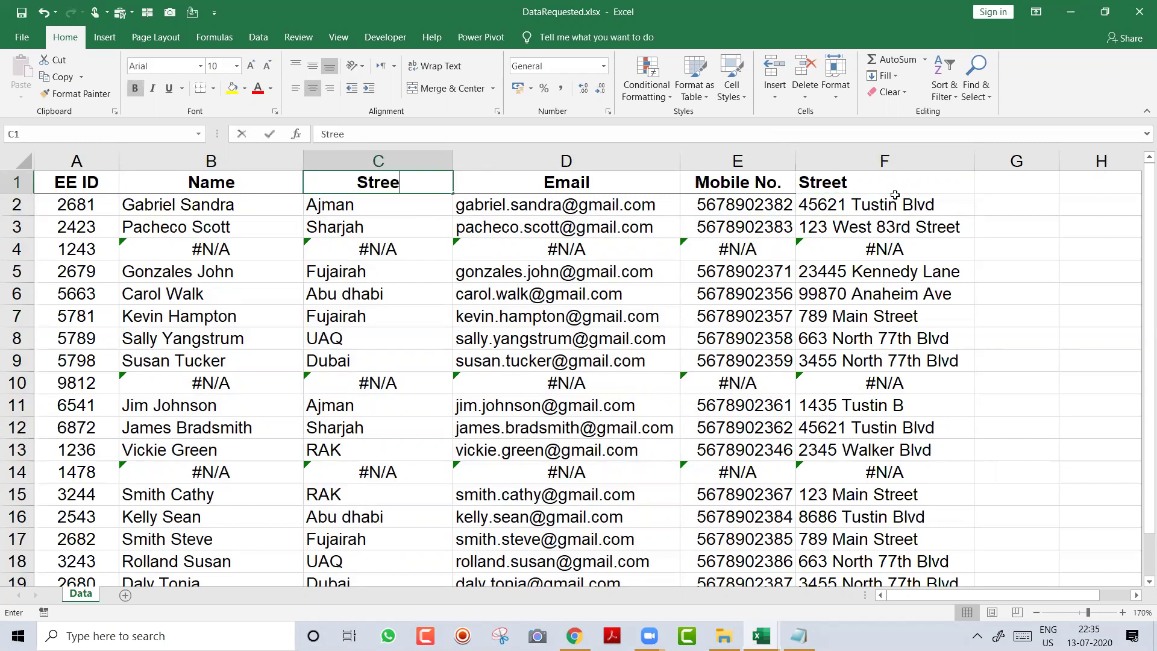
{"action": "type", "text": "t"}
{"action": "left_click", "coordinate": [894, 192]}
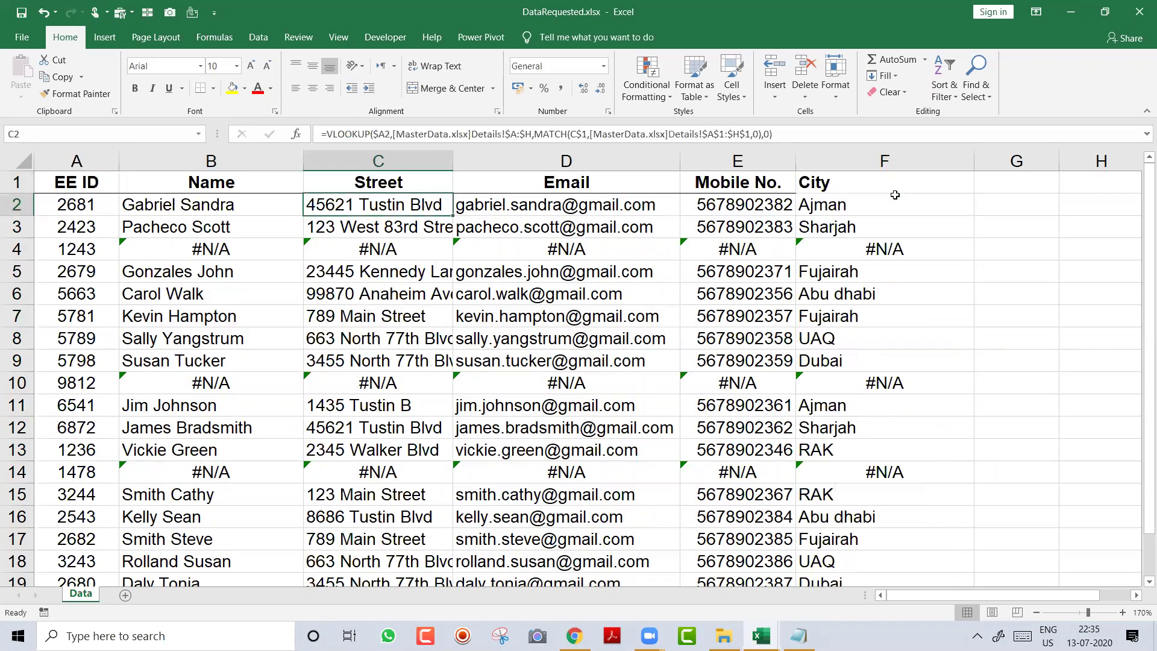
{"action": "key", "text": "Up"}
{"action": "key", "text": "Left"}
{"action": "type", "text": "Email"}
{"action": "key", "text": "Tab"}
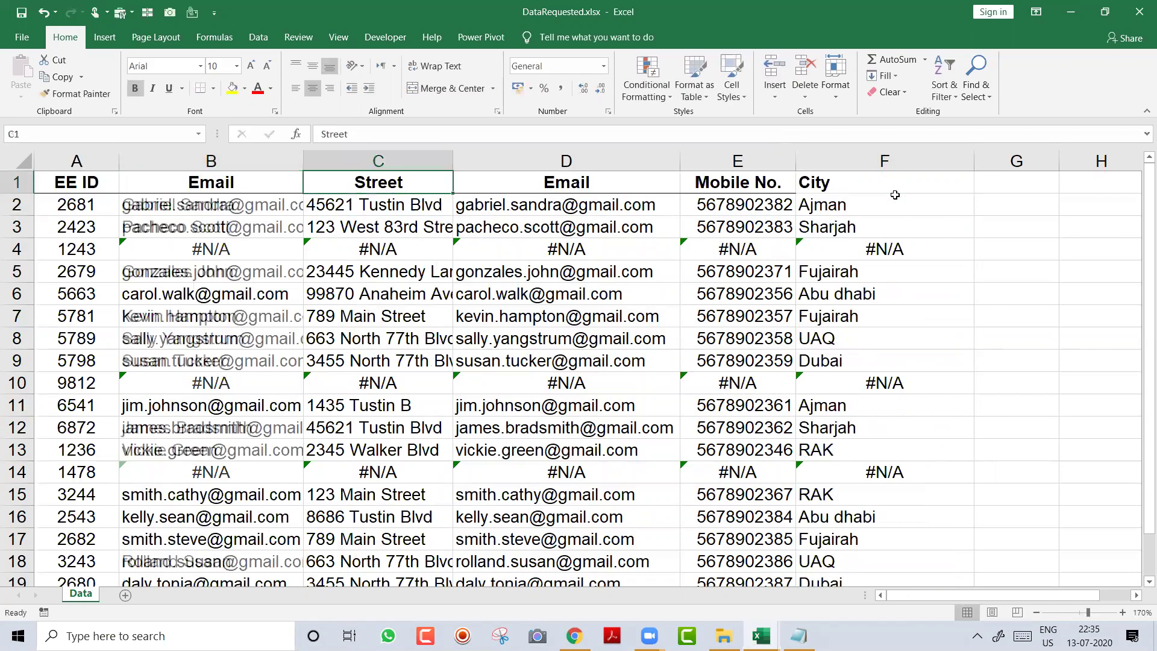
{"action": "key", "text": "Tab"}
{"action": "type", "text": "Name"}
{"action": "key", "text": "Return"}
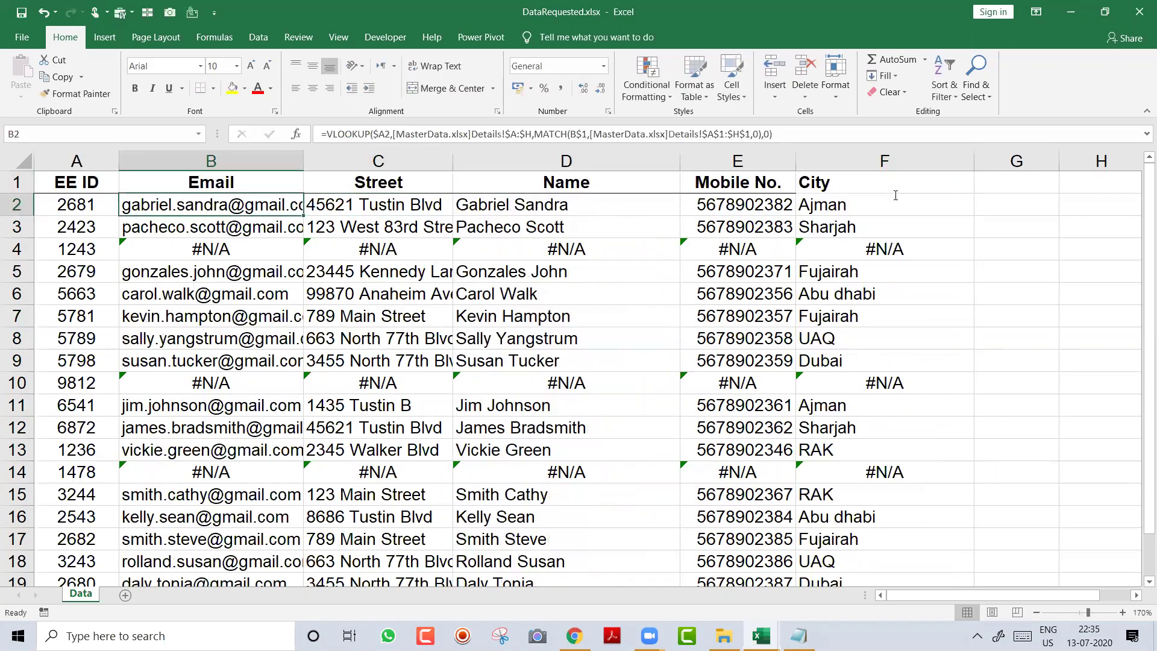
{"action": "key", "text": "F2"}
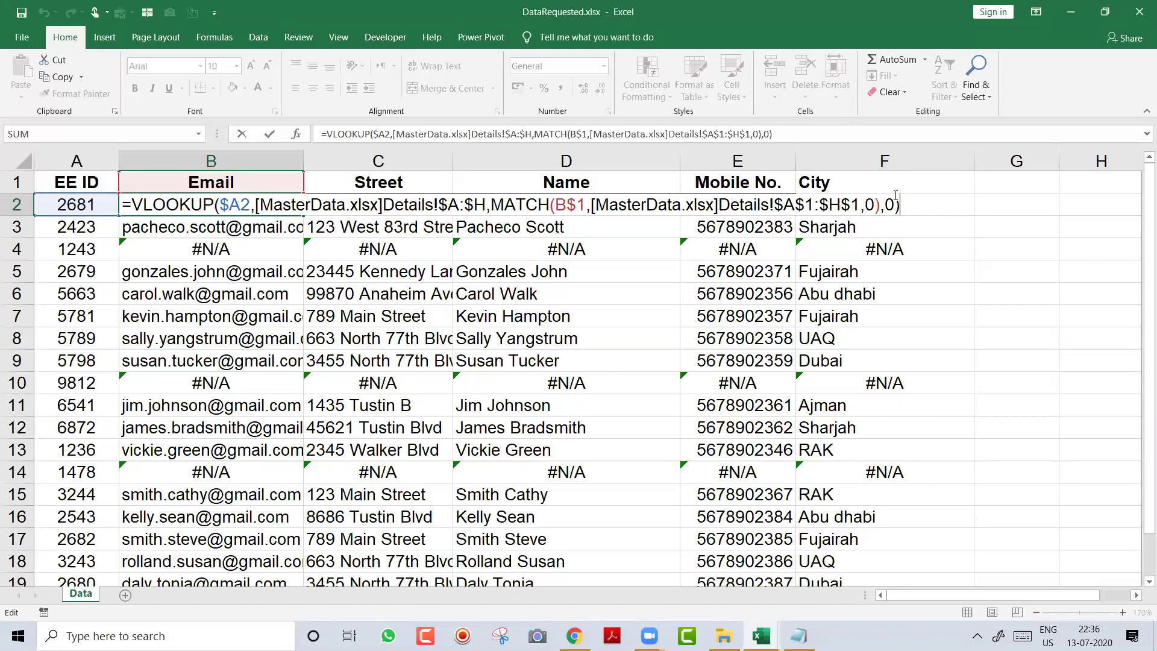
Step: Clear the earlier Email-to-City lookup results in columns B to F and return to B2
{"action": "key", "text": "ctrl+Return"}
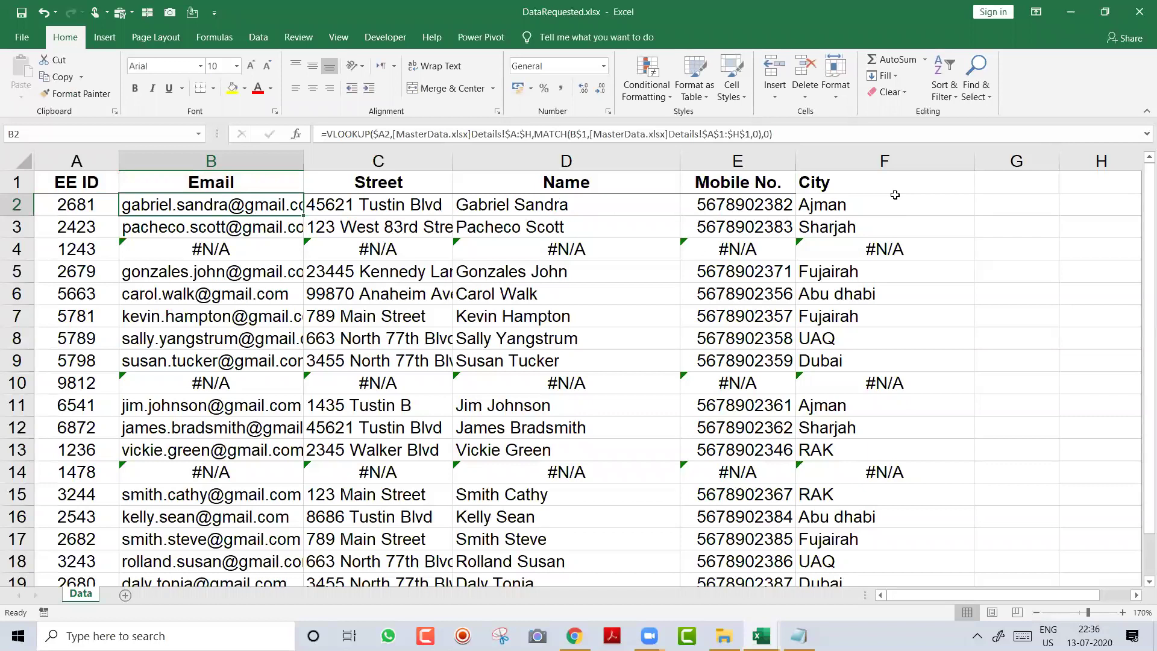
{"action": "key", "text": "shift+Down"}
{"action": "key", "text": "shift+Down"}
{"action": "key", "text": "shift+Down"}
{"action": "key", "text": "shift+Down"}
{"action": "key", "text": "shift+Down"}
{"action": "key", "text": "shift+Down"}
{"action": "key", "text": "shift+Down"}
{"action": "key", "text": "shift+Down"}
{"action": "key", "text": "shift+Down"}
{"action": "key", "text": "shift+Down"}
{"action": "key", "text": "shift+Down"}
{"action": "key", "text": "shift+Down"}
{"action": "key", "text": "shift+Down"}
{"action": "key", "text": "shift+Down"}
{"action": "key", "text": "shift+Down"}
{"action": "key", "text": "shift+Down"}
{"action": "key", "text": "shift+Down"}
{"action": "key", "text": "shift+Down"}
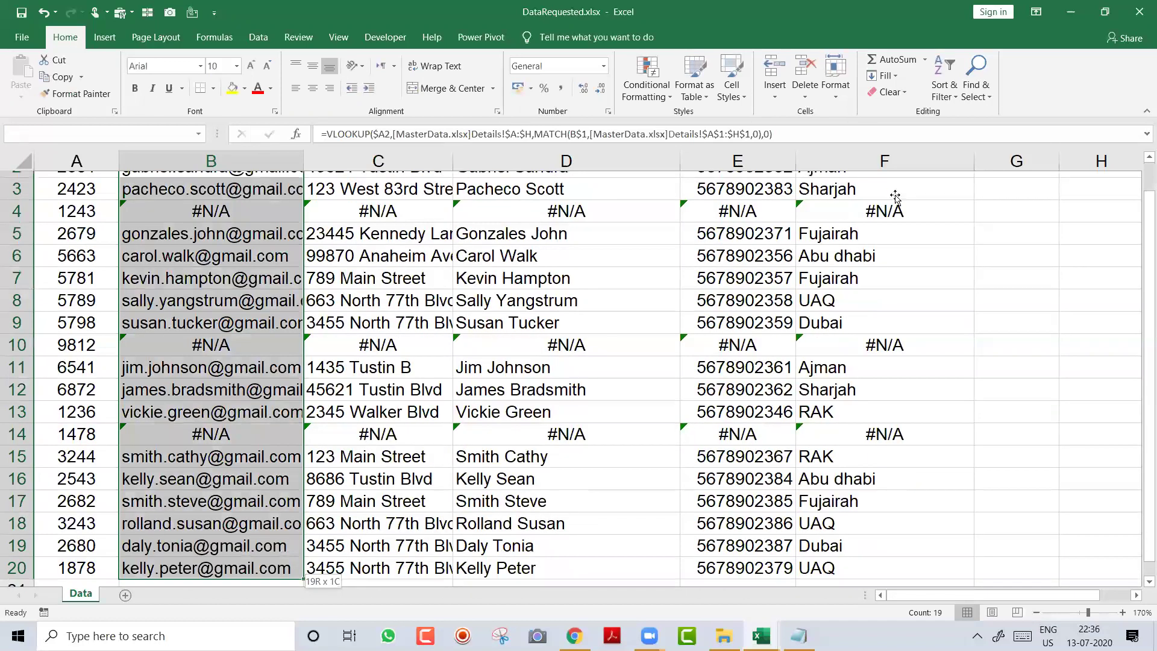
{"action": "key", "text": "ctrl+z"}
{"action": "key", "text": "Up"}
{"action": "key", "text": "Down"}
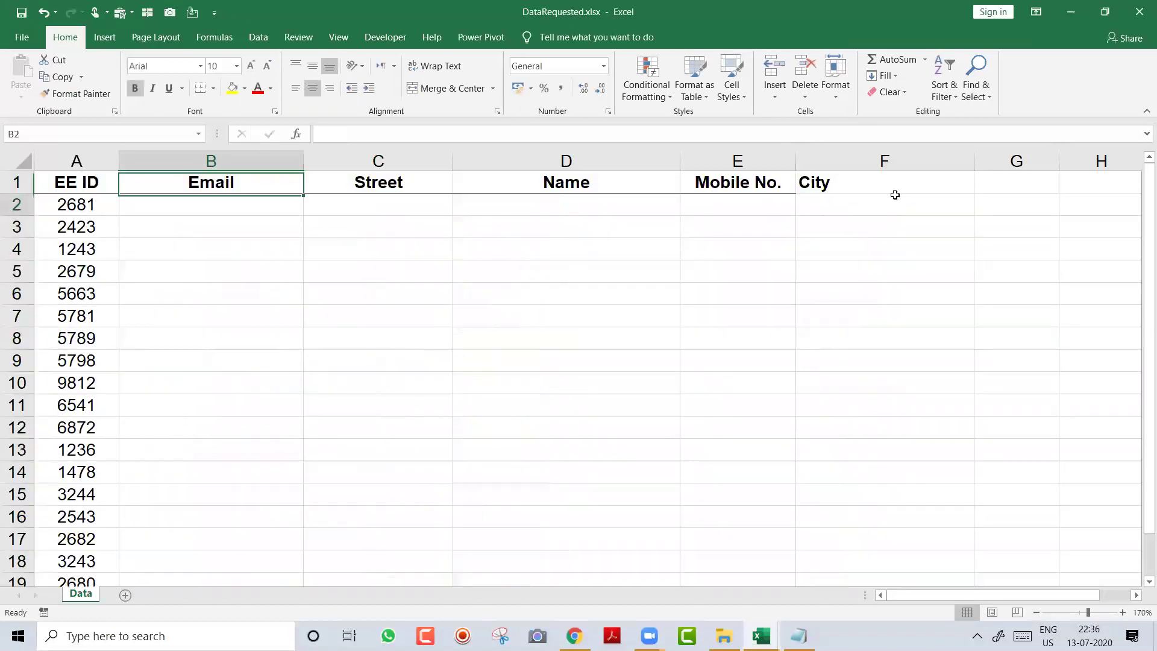
{"action": "key", "text": "Right"}
{"action": "key", "text": "Left"}
Step: Begin =VLOOKUP(A2, in B2 with the EE ID as lookup value, then bring up MasterData.xlsx
{"action": "type", "text": "=vk"}
{"action": "key", "text": "Tab"}
{"action": "key", "text": "Left"}
{"action": "type", "text": "=vl"}
{"action": "key", "text": "Tab"}
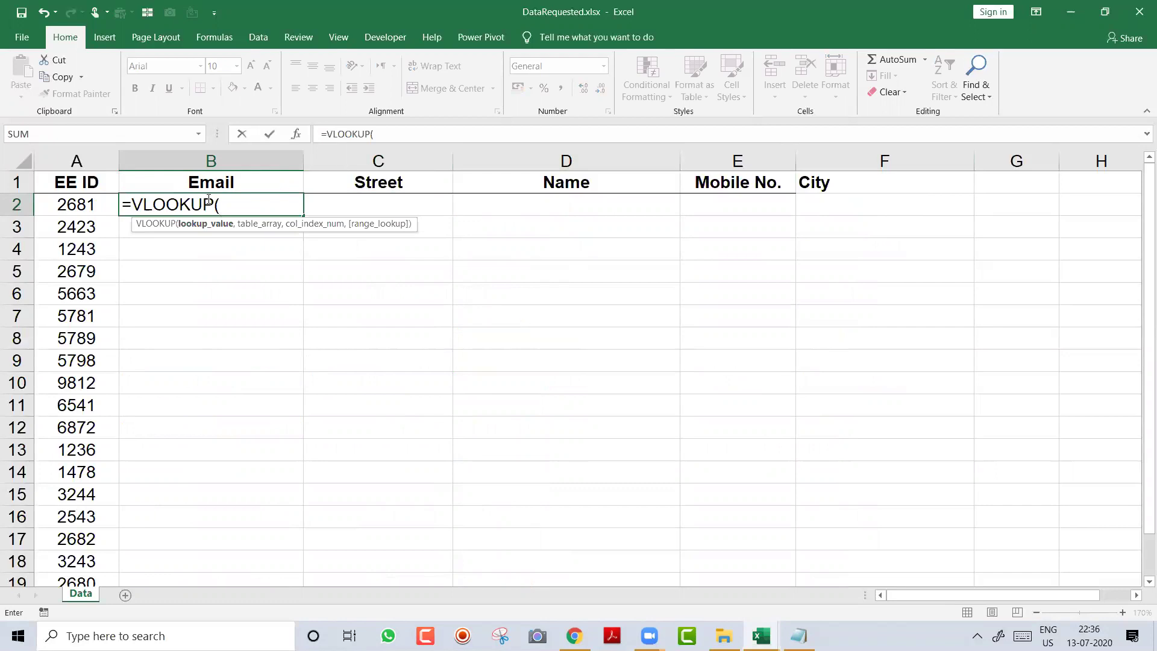
{"action": "left_click", "coordinate": [96, 207]}
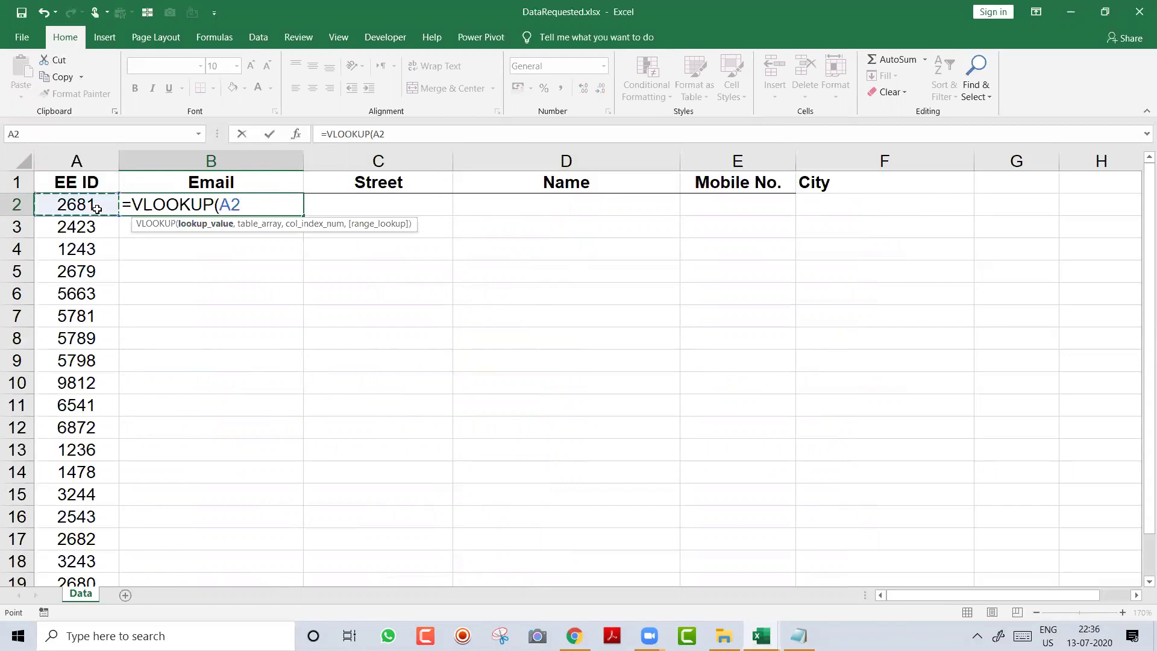
{"action": "type", "text": ","}
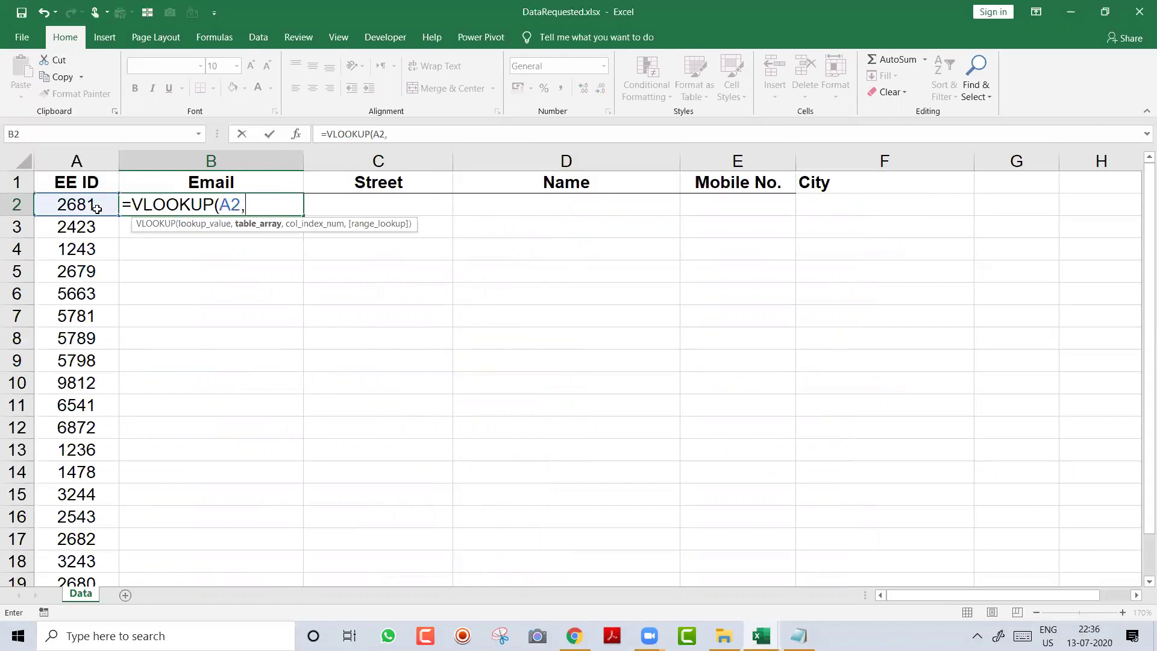
{"action": "key", "text": "ctrl+Tab"}
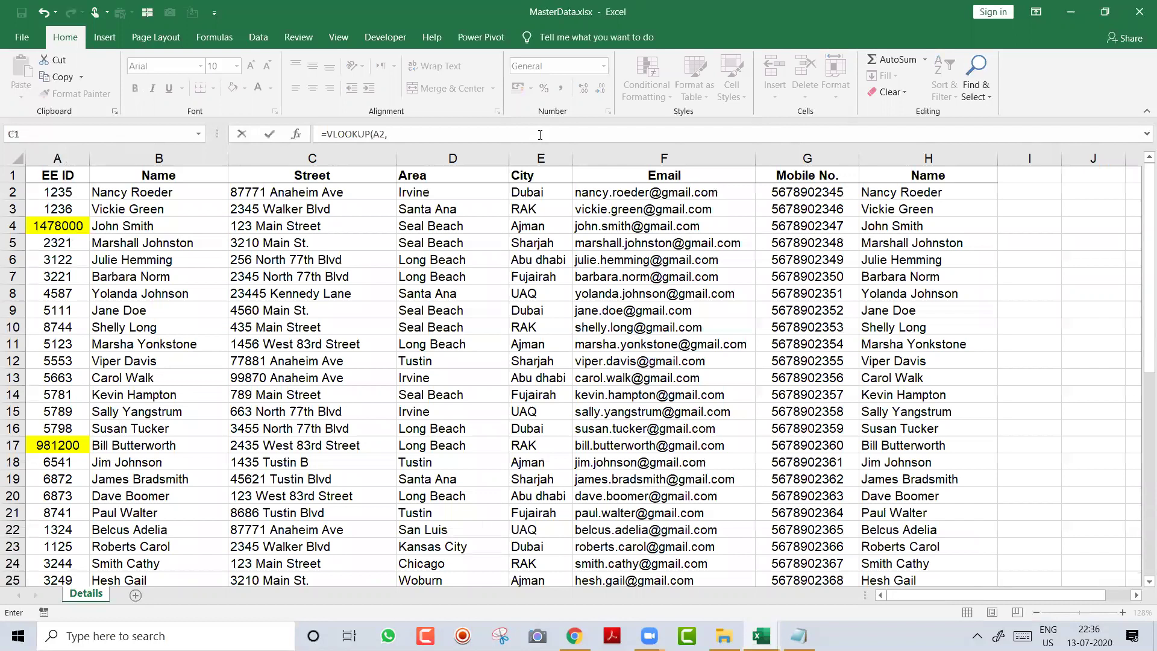
Step: Add Details!$A:$H as the table and MATCH(B1,Details!$A$1:$H$1,0) as the column index, exact match
{"action": "left_click", "coordinate": [563, 134]}
{"action": "type", "text": "[MasterData.xlsx]Details!$A:$H,3"}
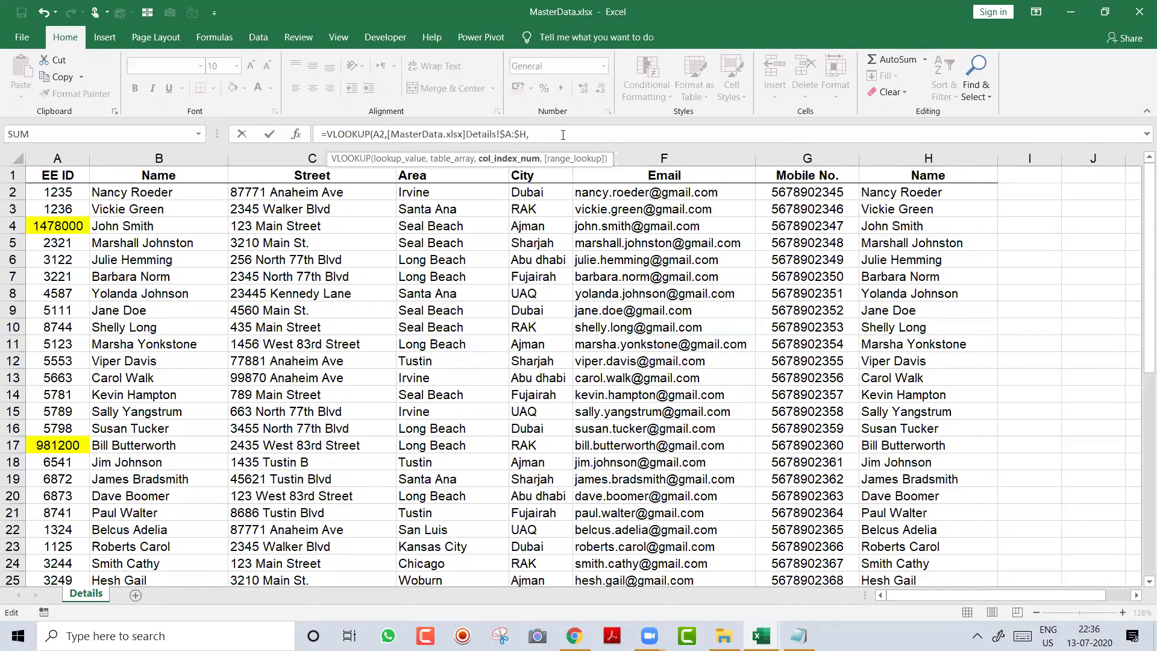
{"action": "key", "text": "BackSpace"}
{"action": "type", "text": "MATCH("}
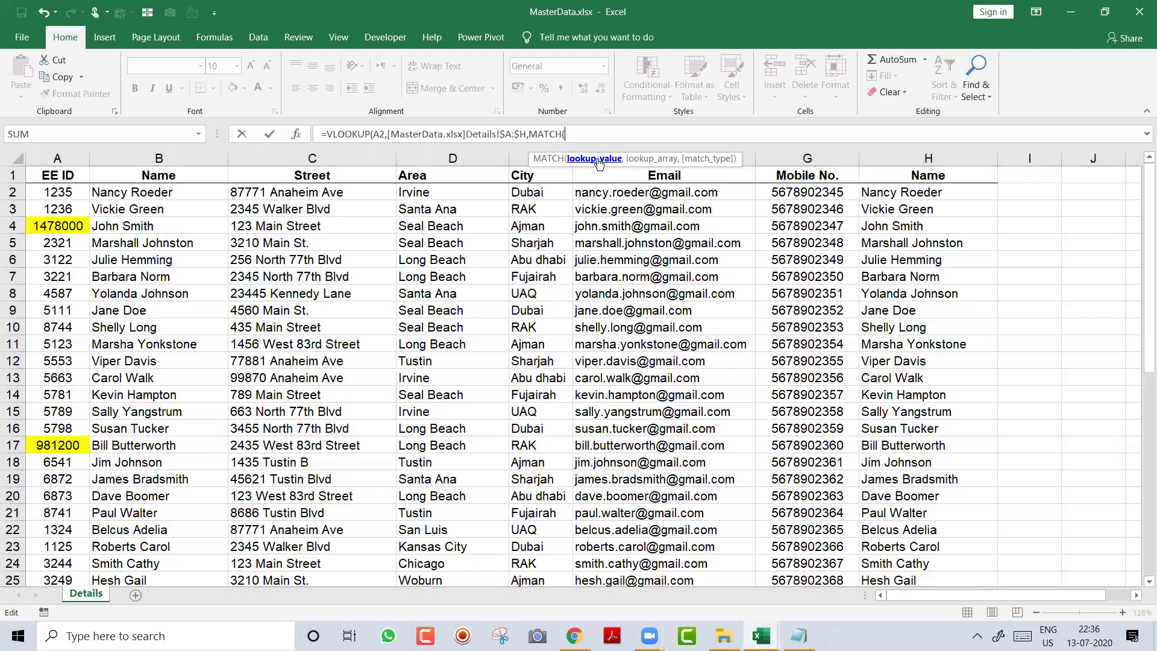
{"action": "key", "text": "ctrl+Tab"}
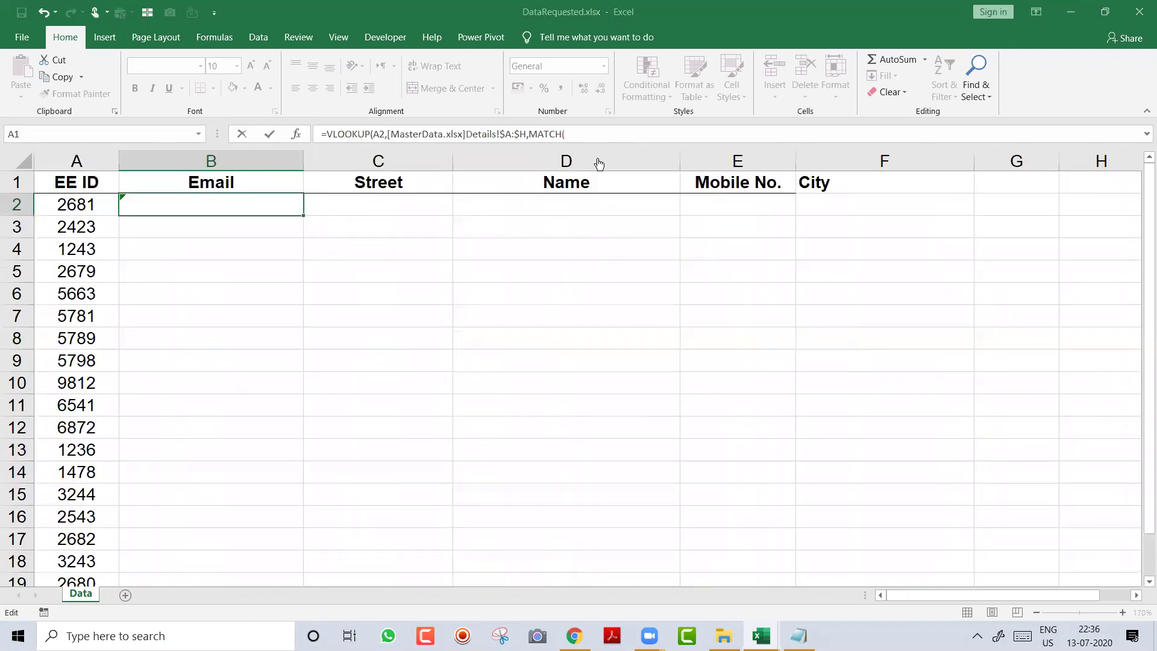
{"action": "left_click", "coordinate": [270, 181]}
{"action": "type", "text": ","}
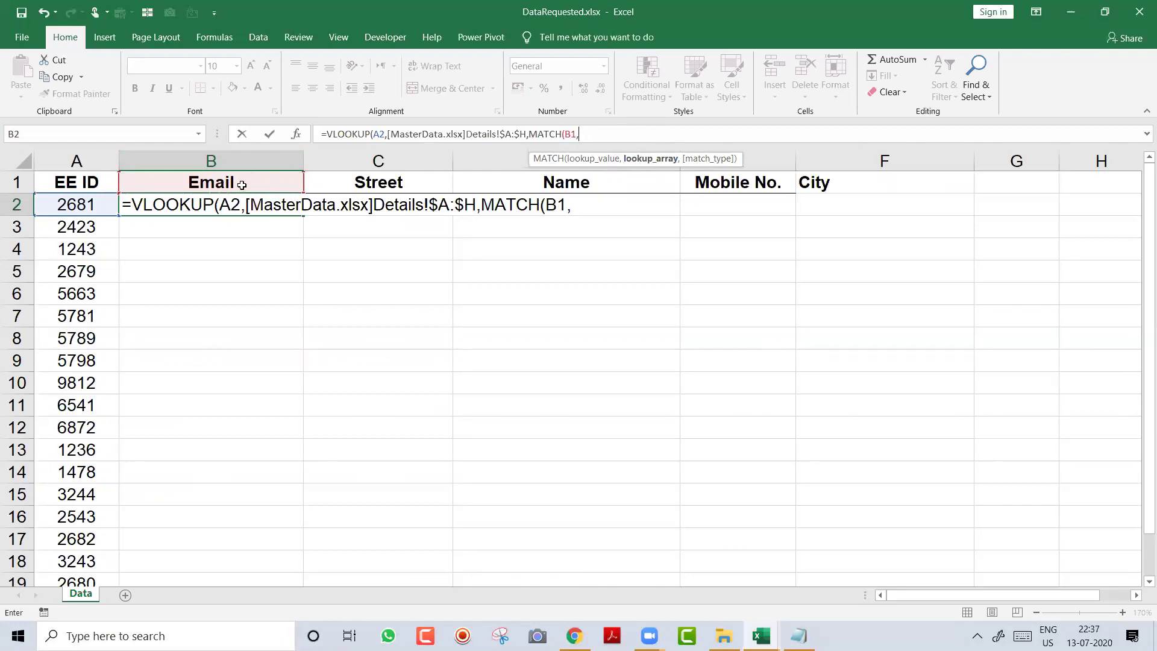
{"action": "key", "text": "ctrl+Tab"}
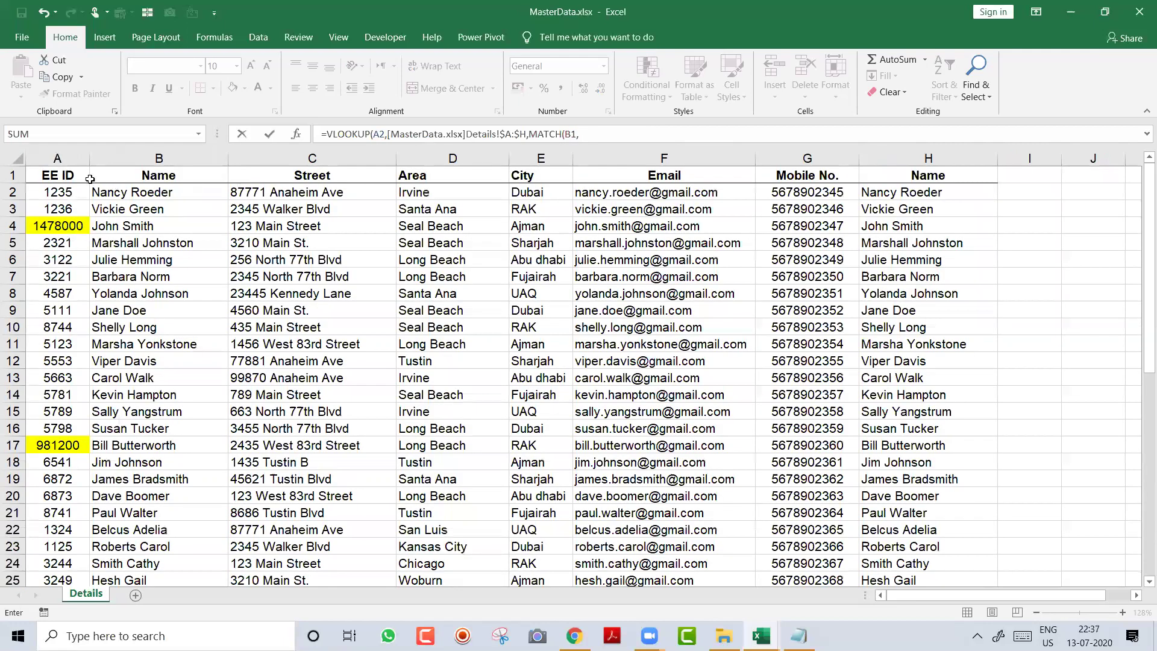
{"action": "left_click_drag", "start_coordinate": [68, 174], "coordinate": [886, 162]}
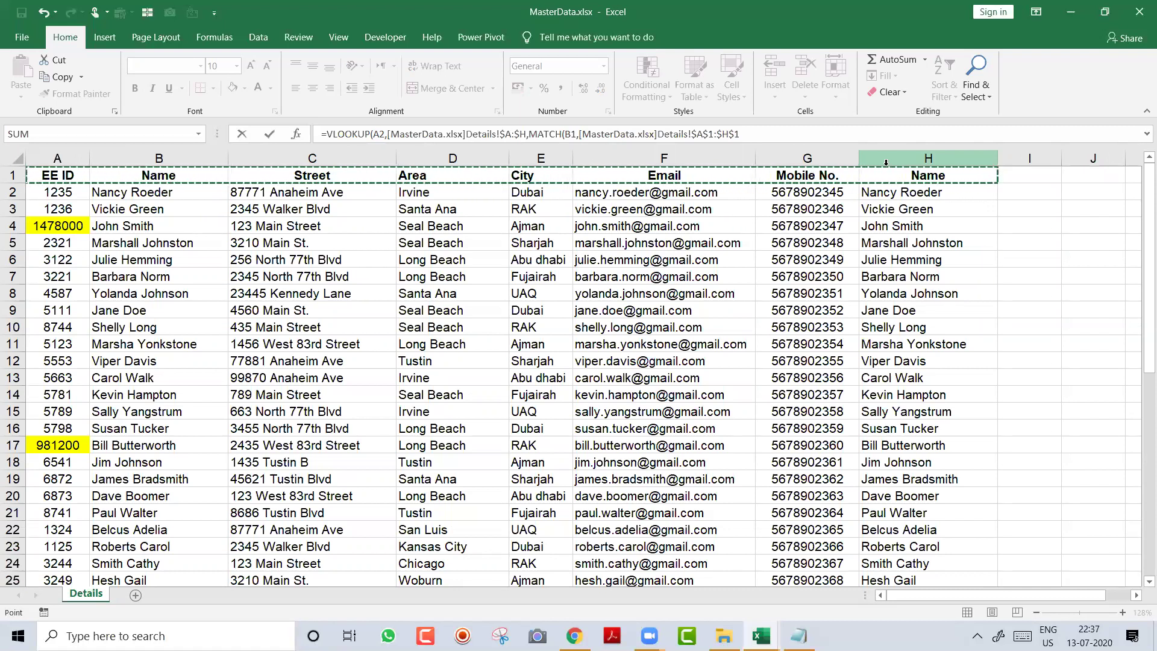
{"action": "left_click", "coordinate": [763, 133]}
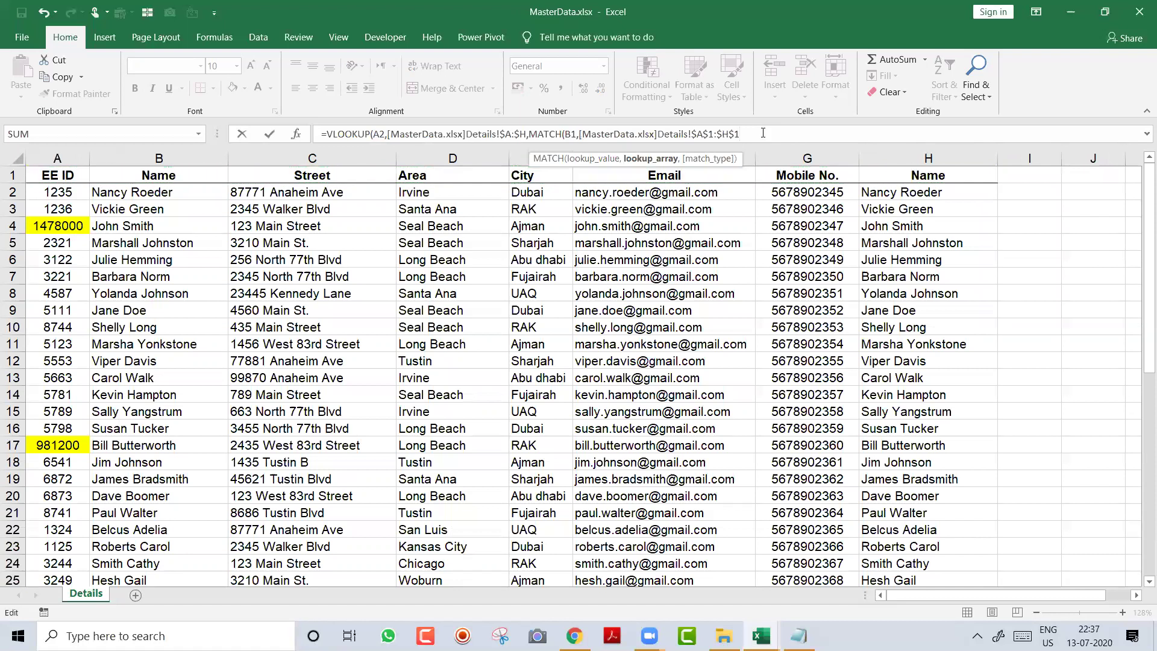
{"action": "type", "text": ","}
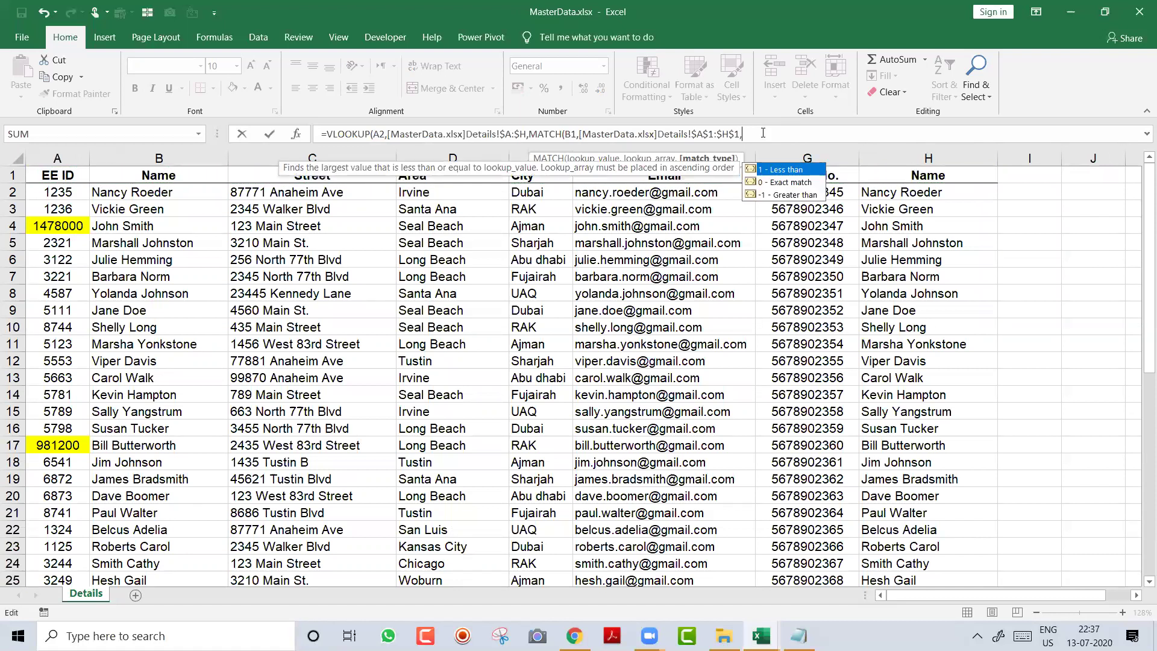
{"action": "type", "text": "0)"}
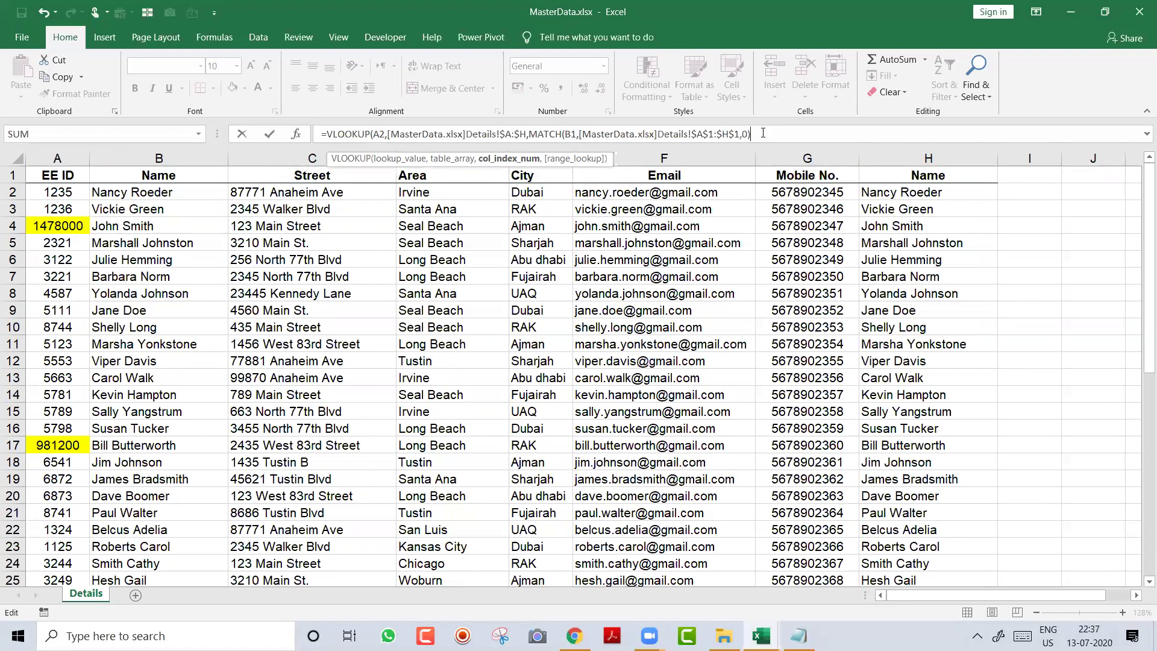
{"action": "type", "text": ","}
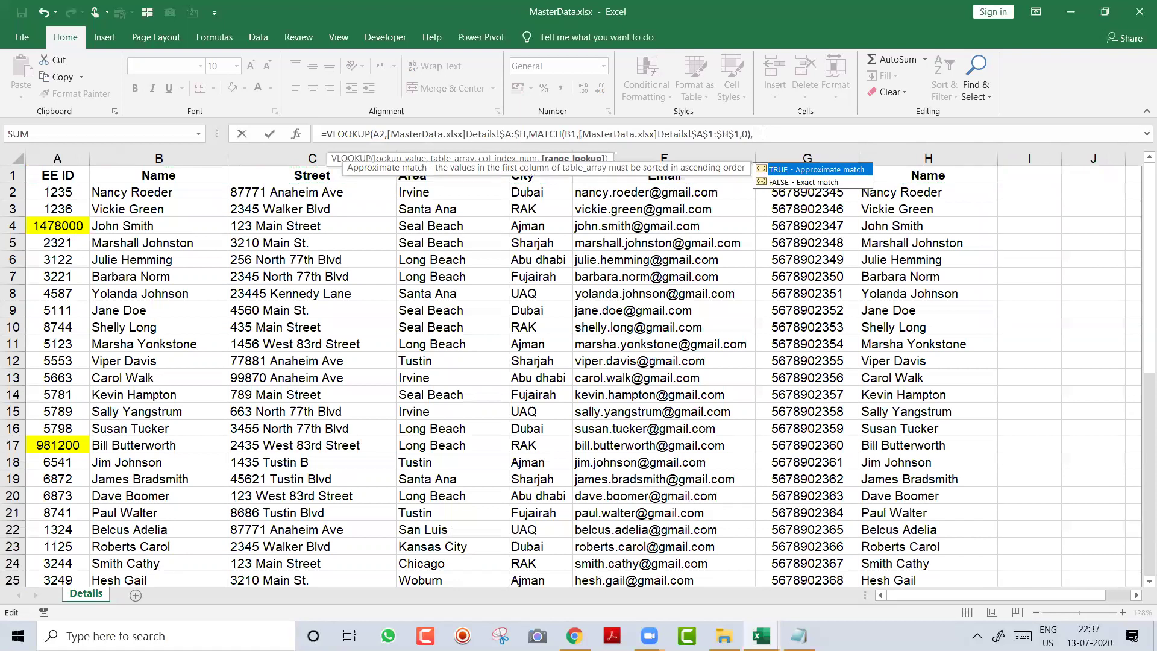
{"action": "type", "text": "0)"}
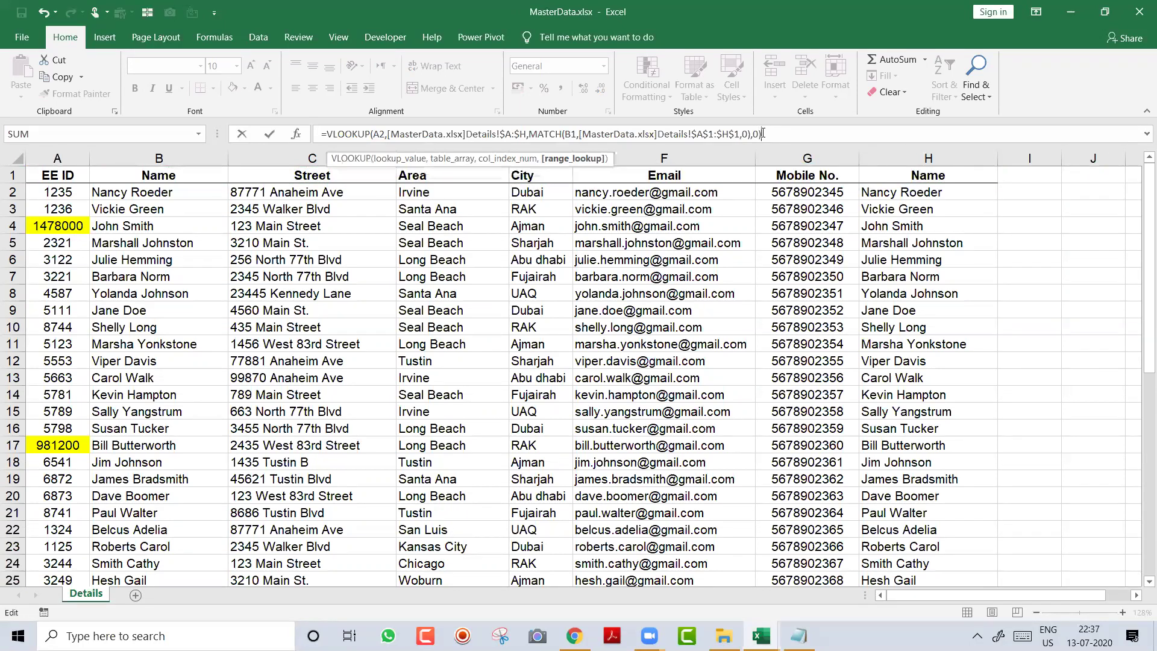
Step: Widen the Email column and anchor B2's references as $A2 and B$1
{"action": "key", "text": "Return"}
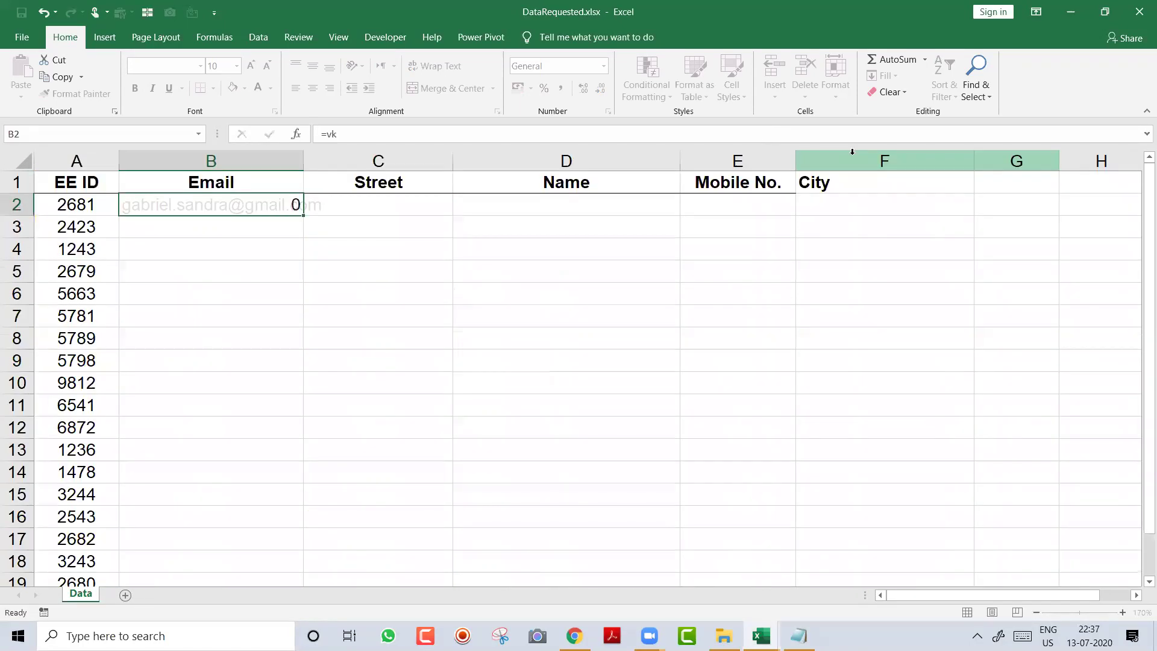
{"action": "left_click_drag", "start_coordinate": [305, 158], "coordinate": [332, 162]}
{"action": "double_click", "coordinate": [282, 205]}
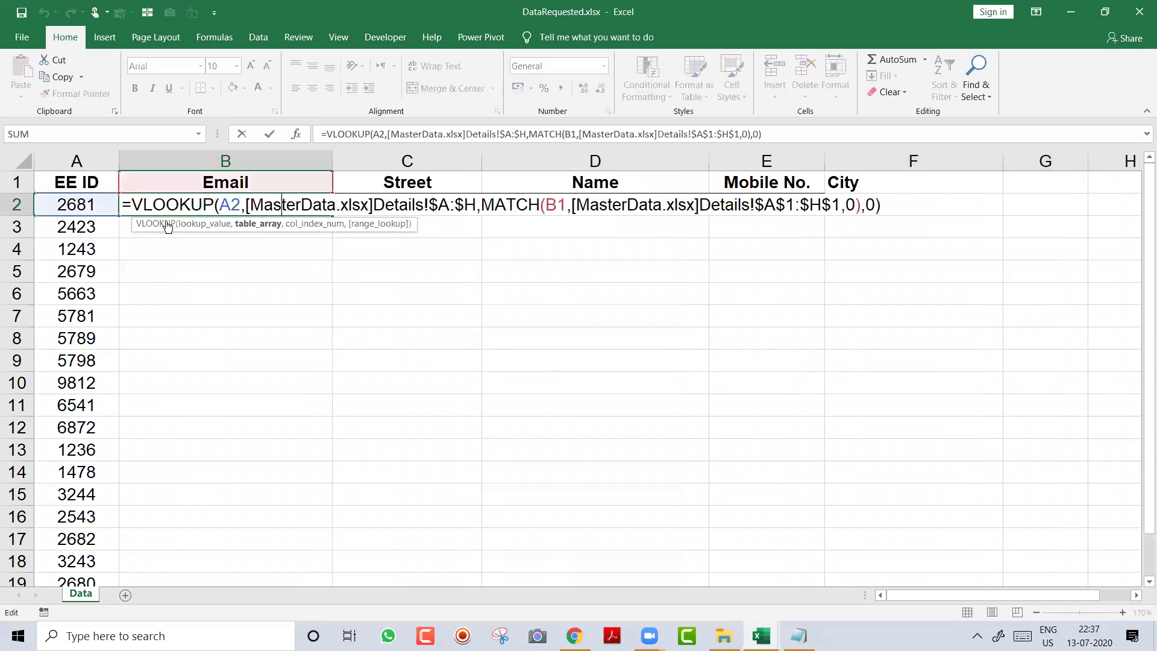
{"action": "left_click", "coordinate": [219, 204]}
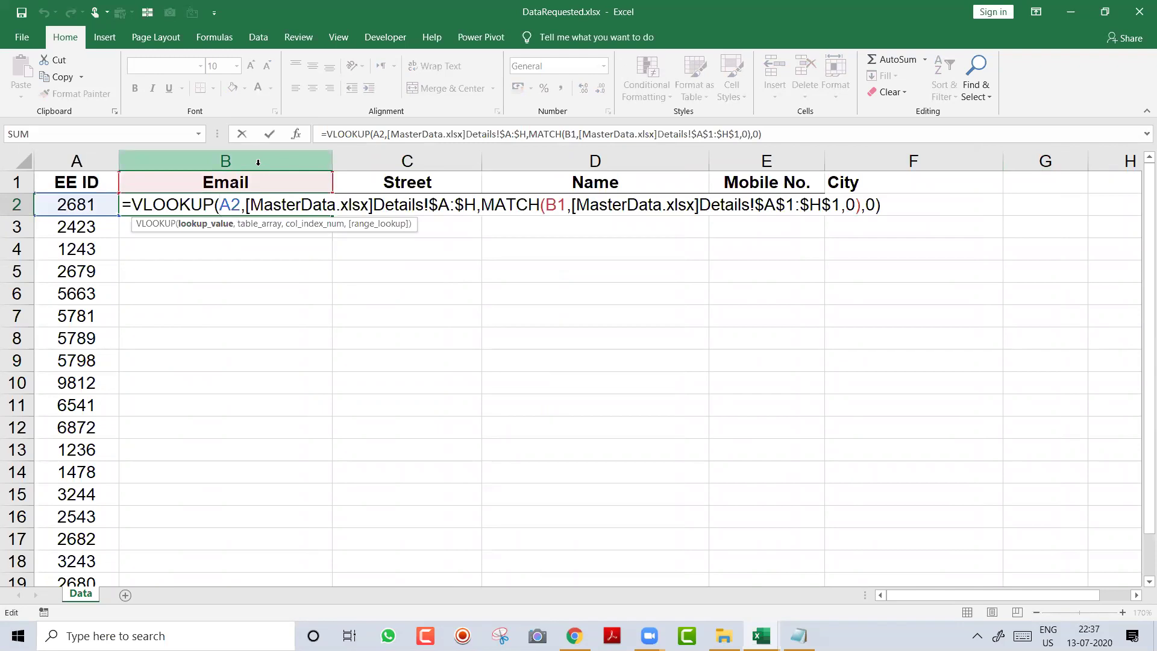
{"action": "type", "text": "$"}
{"action": "key", "text": "Right"}
{"action": "key", "text": "Right"}
{"action": "key", "text": "Right"}
{"action": "key", "text": "Right"}
{"action": "key", "text": "Right"}
{"action": "key", "text": "Right"}
{"action": "key", "text": "Right"}
{"action": "key", "text": "Right"}
{"action": "key", "text": "Right"}
{"action": "key", "text": "Right"}
{"action": "key", "text": "Right"}
{"action": "key", "text": "Right"}
{"action": "key", "text": "Right"}
{"action": "key", "text": "Right"}
{"action": "key", "text": "Right"}
{"action": "key", "text": "Right"}
{"action": "key", "text": "Right"}
{"action": "key", "text": "Right"}
{"action": "key", "text": "Right"}
{"action": "key", "text": "Right"}
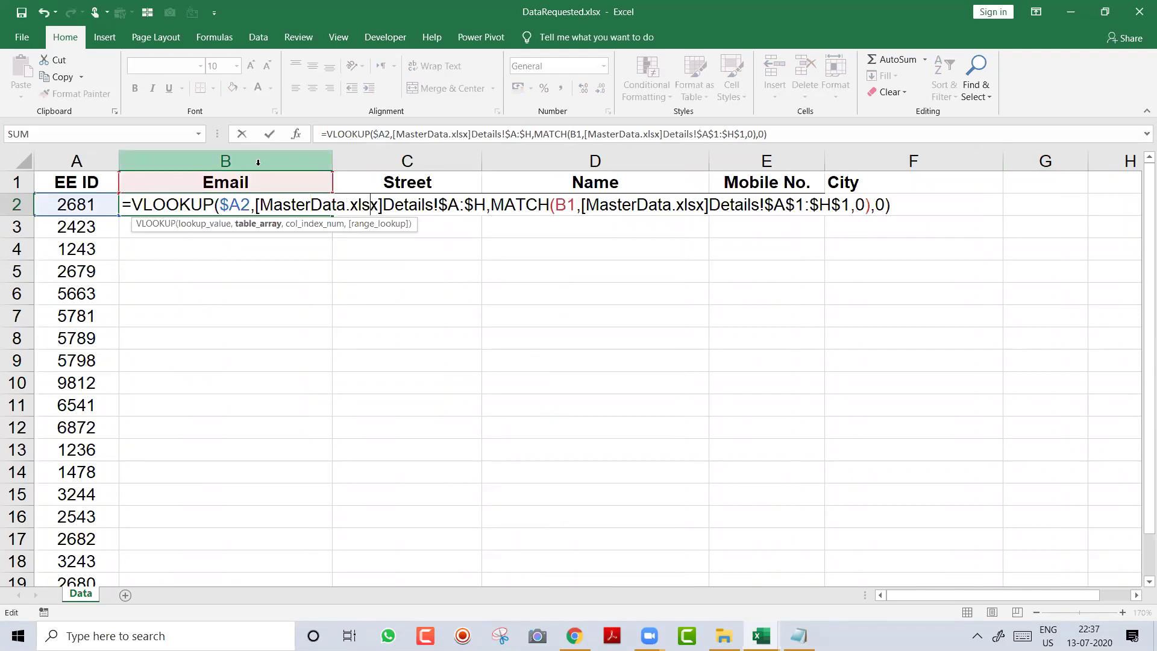
{"action": "key", "text": "Right"}
{"action": "key", "text": "Right"}
{"action": "key", "text": "Right"}
{"action": "key", "text": "Right"}
{"action": "key", "text": "Right"}
{"action": "key", "text": "Right"}
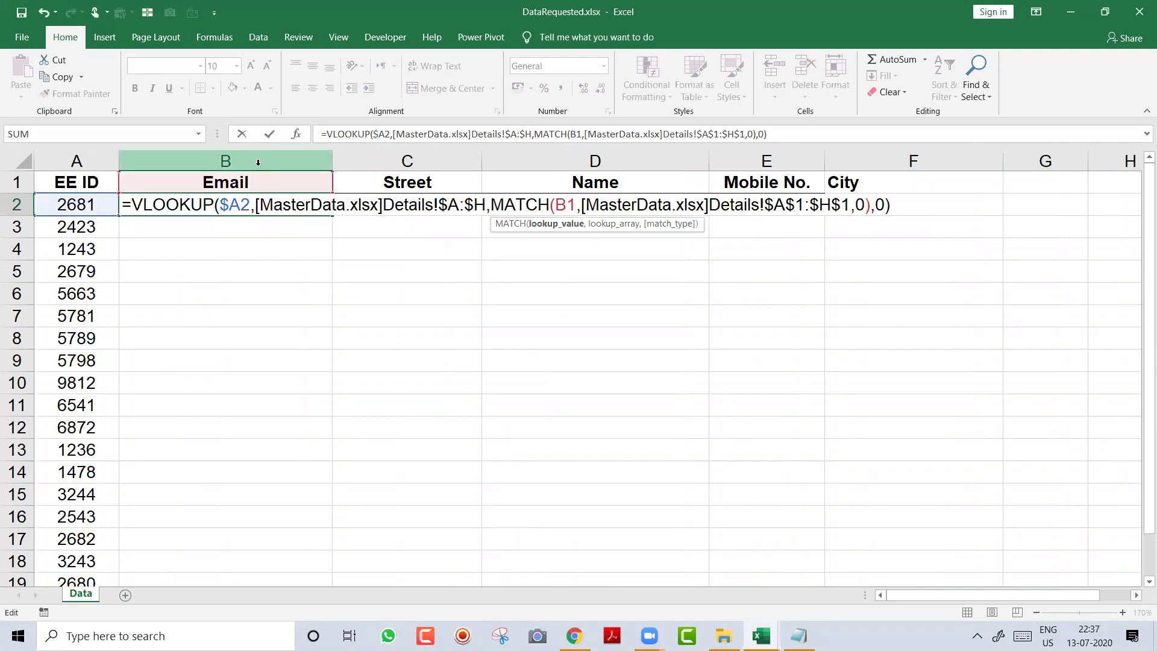
{"action": "type", "text": "$"}
{"action": "key", "text": "ctrl+Return"}
Step: Copy B2's formula across B2:F2 and down through every employee row
{"action": "key", "text": "shift+Right"}
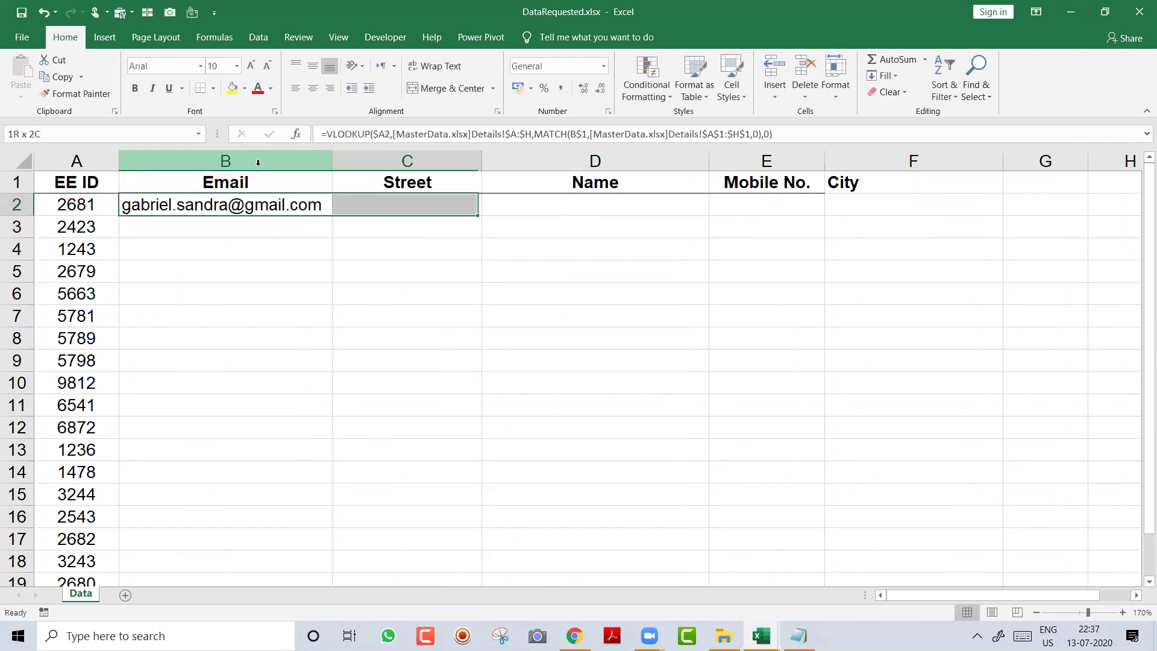
{"action": "key", "text": "shift+Right"}
{"action": "key", "text": "shift+Right"}
{"action": "key", "text": "shift+Right"}
{"action": "key", "text": "ctrl+r"}
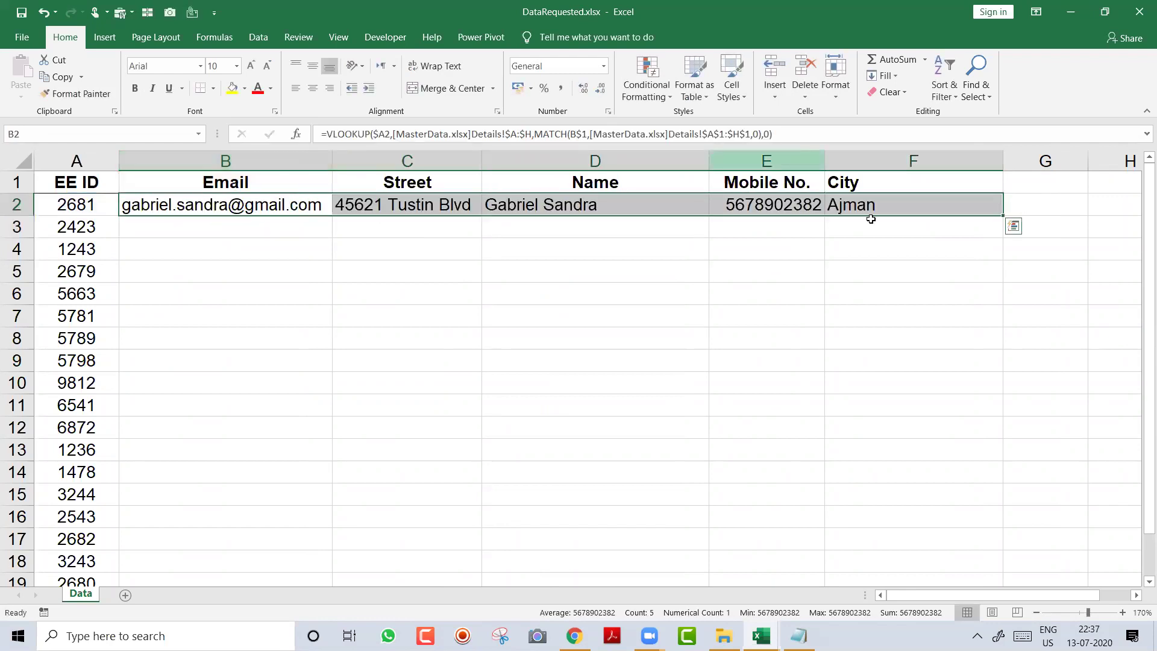
{"action": "double_click", "coordinate": [1002, 215]}
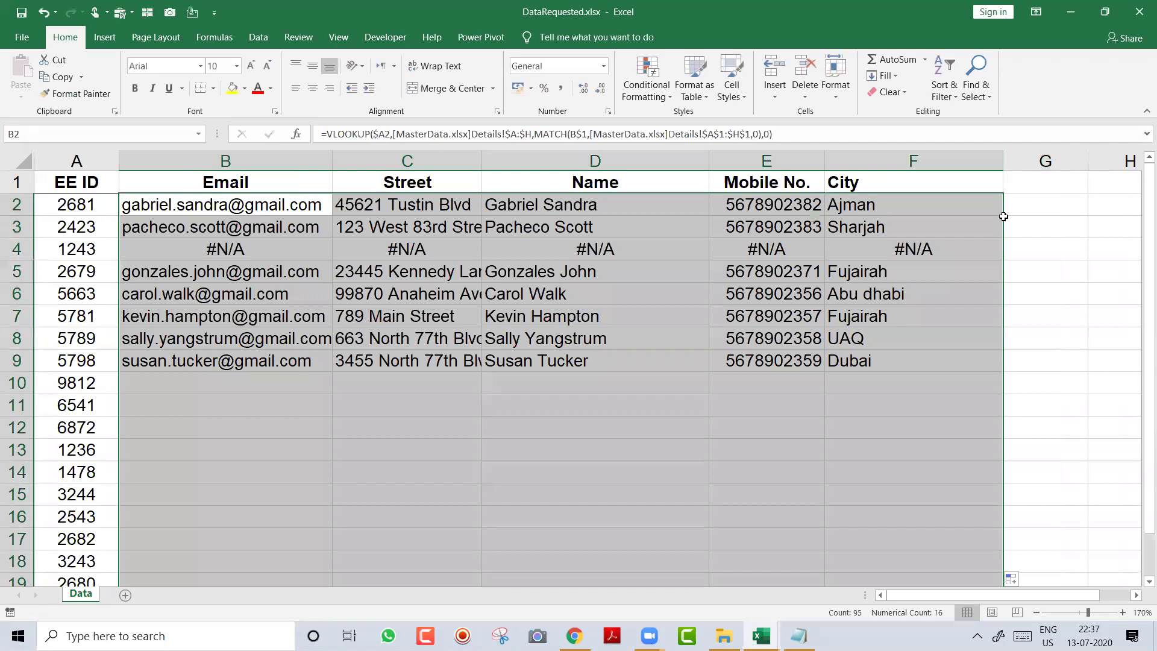
{"action": "key", "text": "F2"}
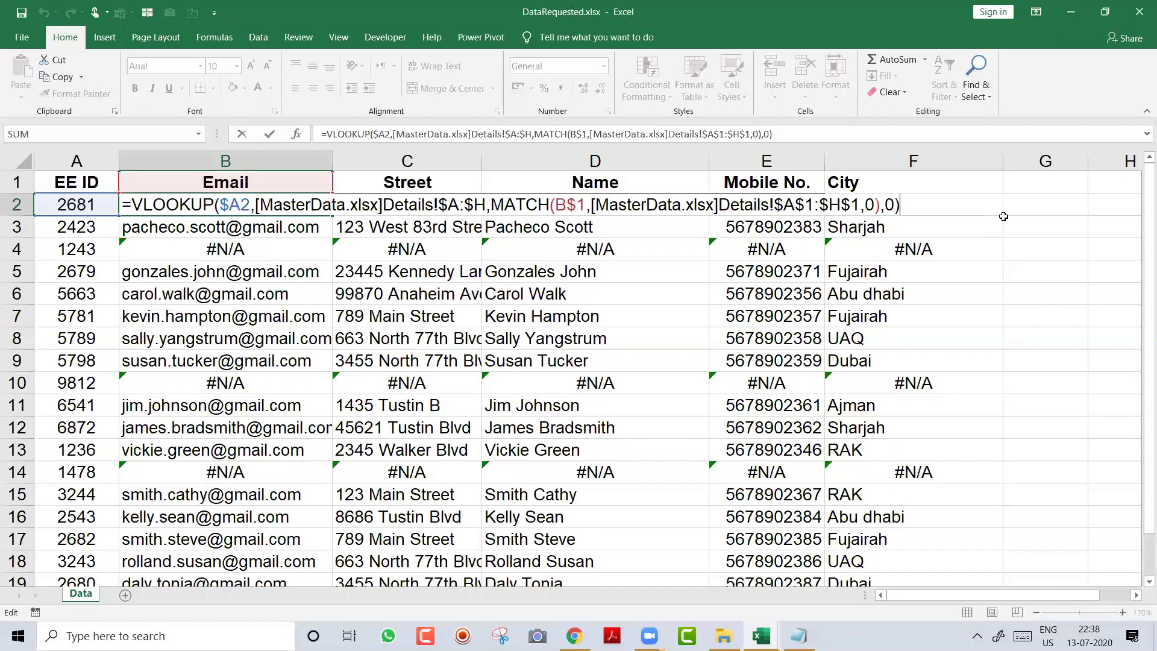
Step: Commit the email lookup in B2 and delete EE ID 2681 from A2, producing #N/A across row 2
{"action": "key", "text": "ctrl+Return"}
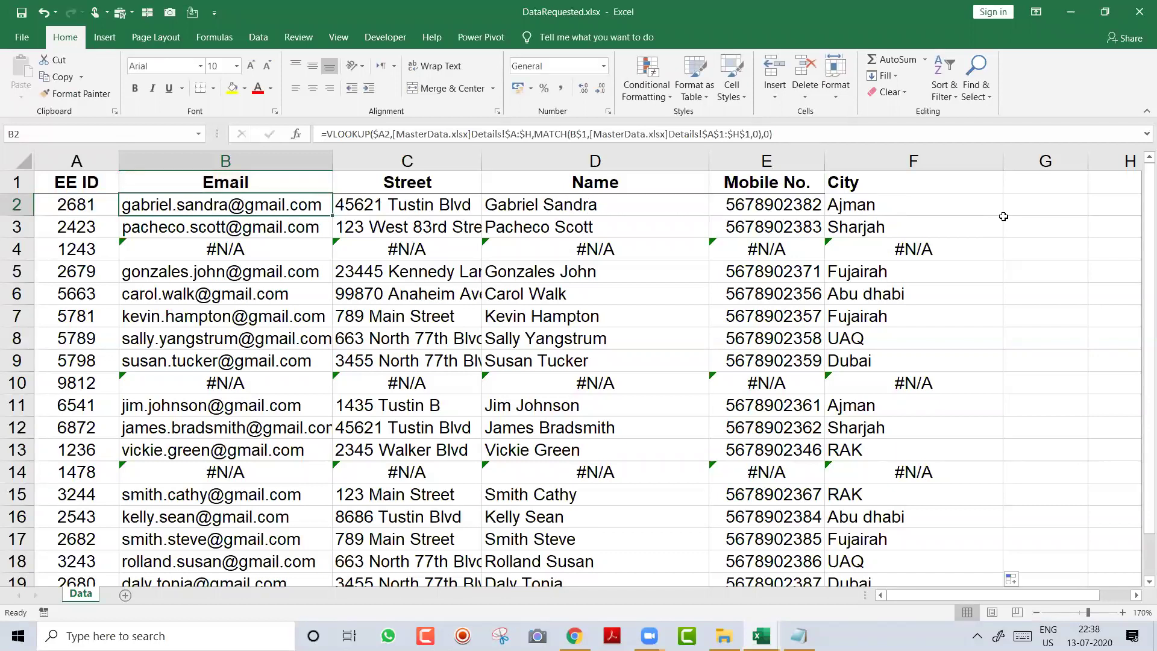
{"action": "key", "text": "Left"}
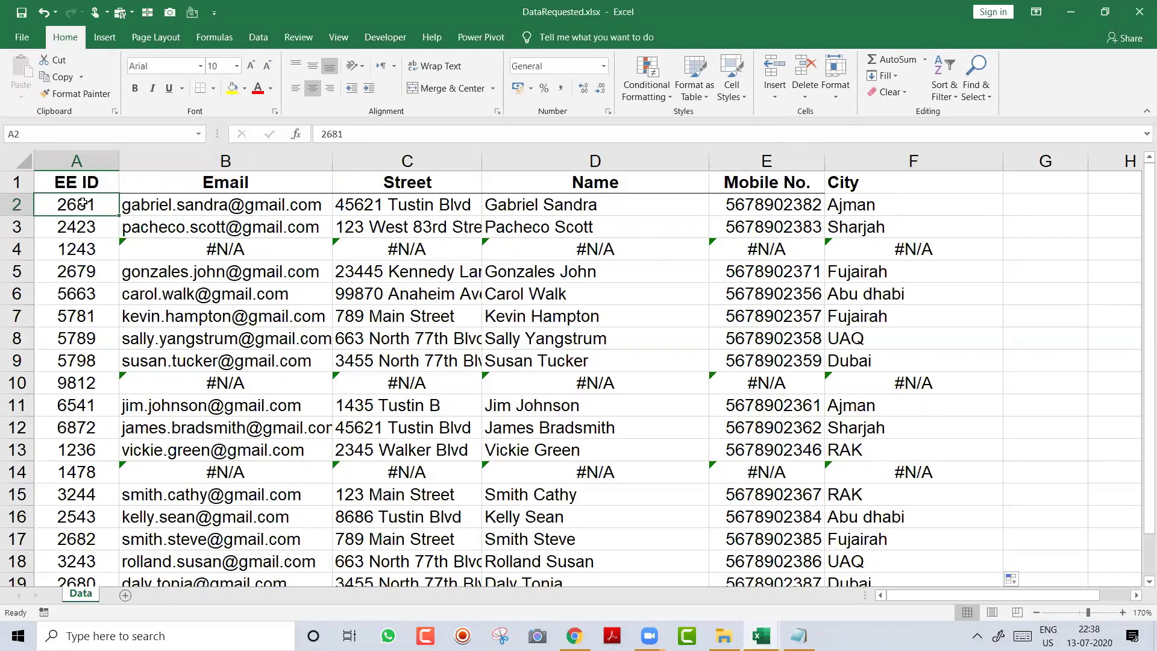
{"action": "key", "text": "Delete"}
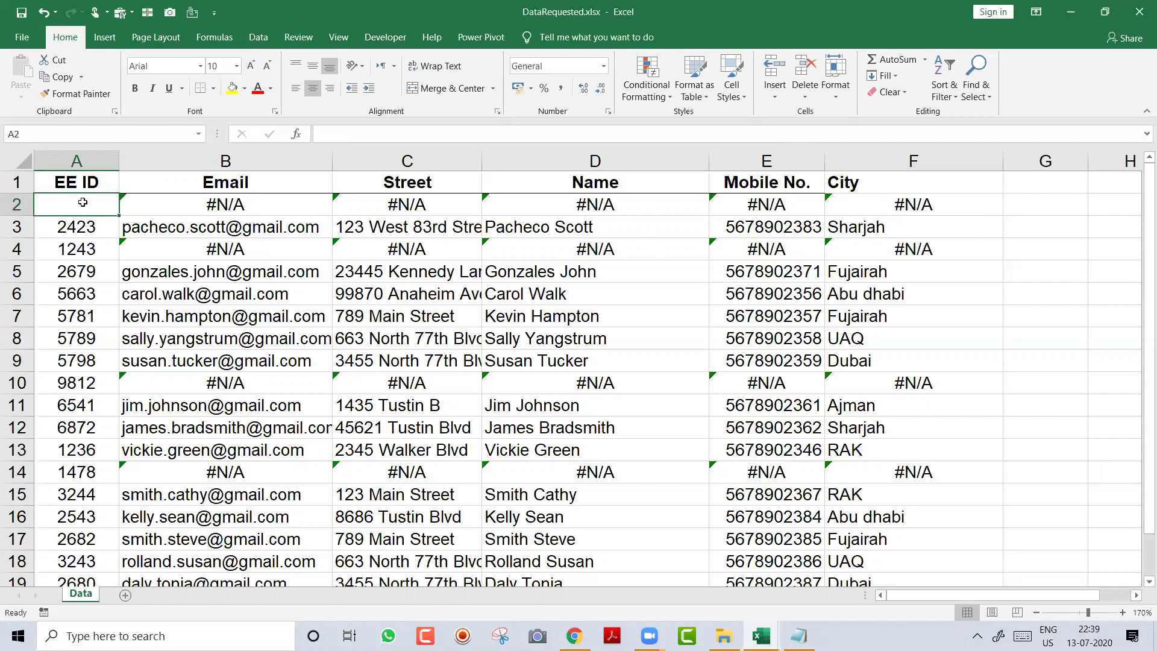
Step: Inspect B2's lookup formula unchanged, then move through MasterData.xlsx to the blank Book3 workbook
{"action": "left_click", "coordinate": [189, 203]}
{"action": "key", "text": "F2"}
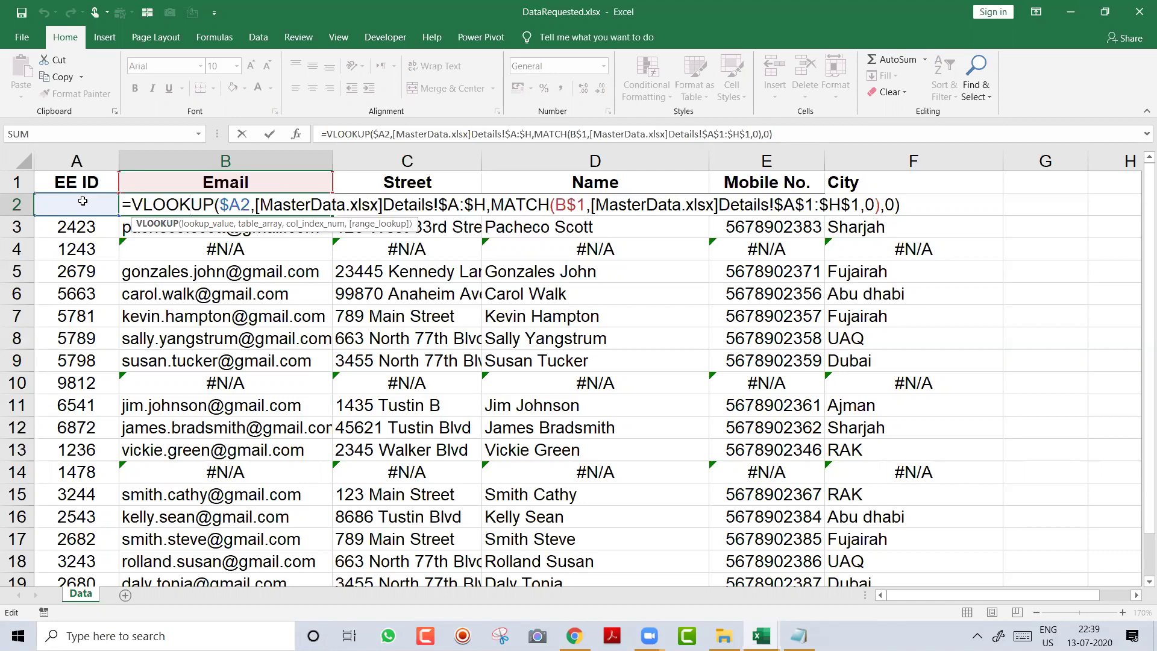
{"action": "key", "text": "ctrl+Return"}
{"action": "key", "text": "ctrl+Tab"}
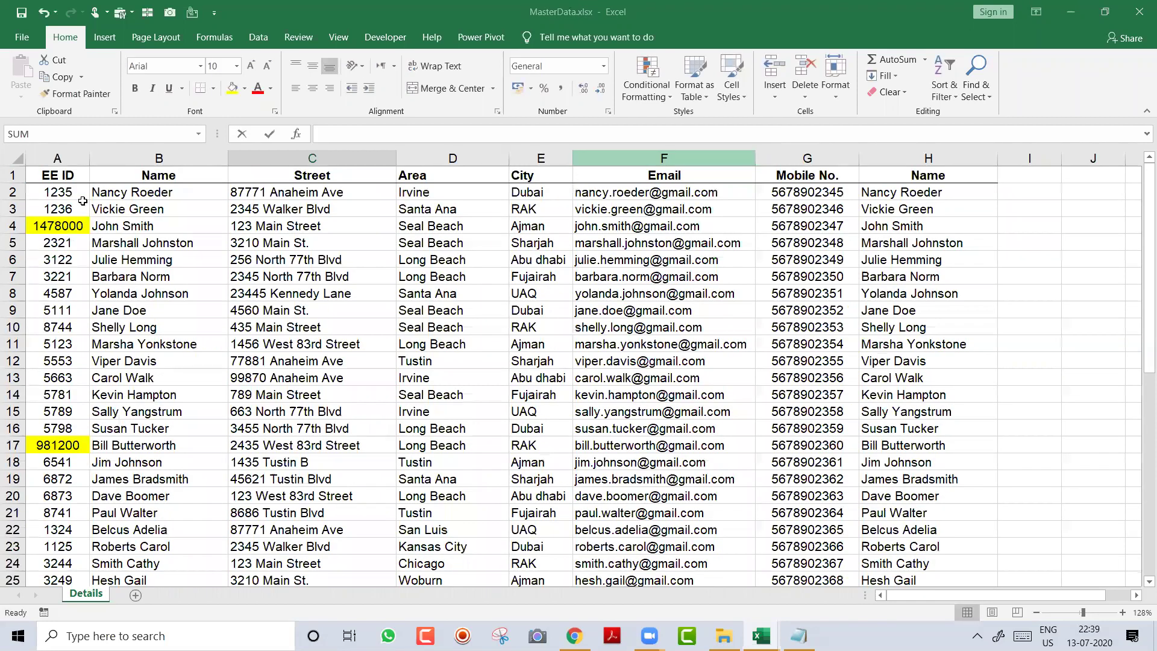
{"action": "key", "text": "Right"}
{"action": "key", "text": "ctrl+Tab"}
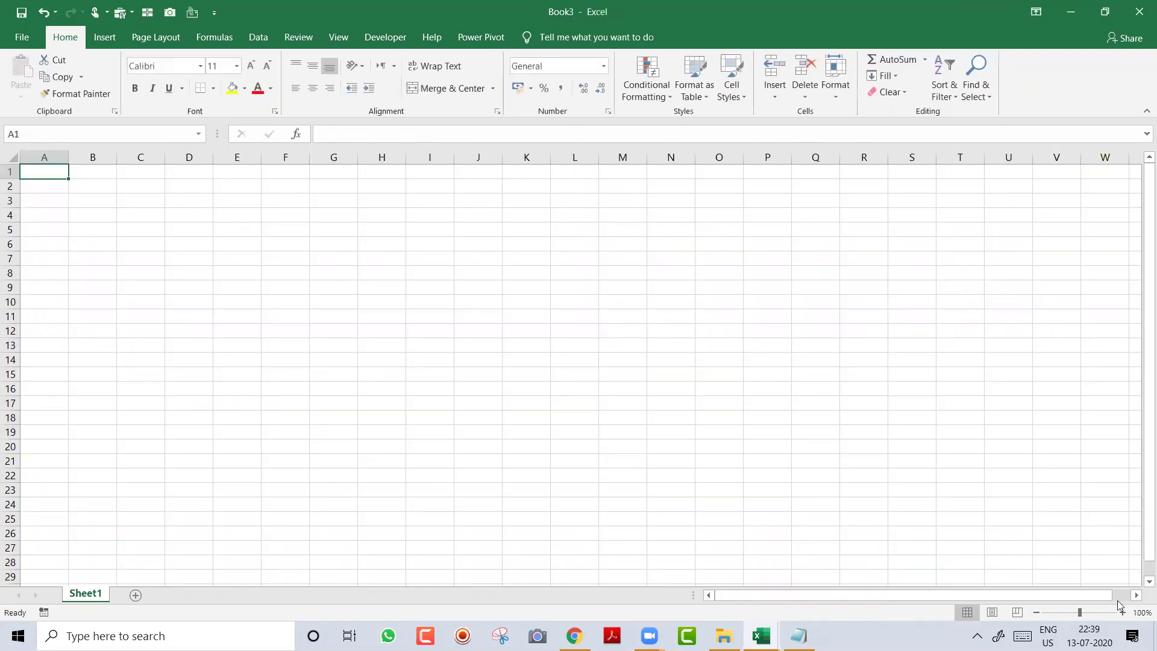
Step: Zoom in on Book3's Sheet1 and Merge & Center cells C2 through H2
{"action": "left_click", "coordinate": [1121, 612]}
{"action": "left_click", "coordinate": [1121, 612]}
{"action": "left_click", "coordinate": [1121, 613]}
{"action": "left_click", "coordinate": [1121, 612]}
{"action": "left_click", "coordinate": [1122, 613]}
{"action": "left_click", "coordinate": [1121, 612]}
{"action": "key", "text": "Right"}
{"action": "key", "text": "Right"}
{"action": "key", "text": "Down"}
{"action": "key", "text": "shift+Right"}
{"action": "key", "text": "shift+Right"}
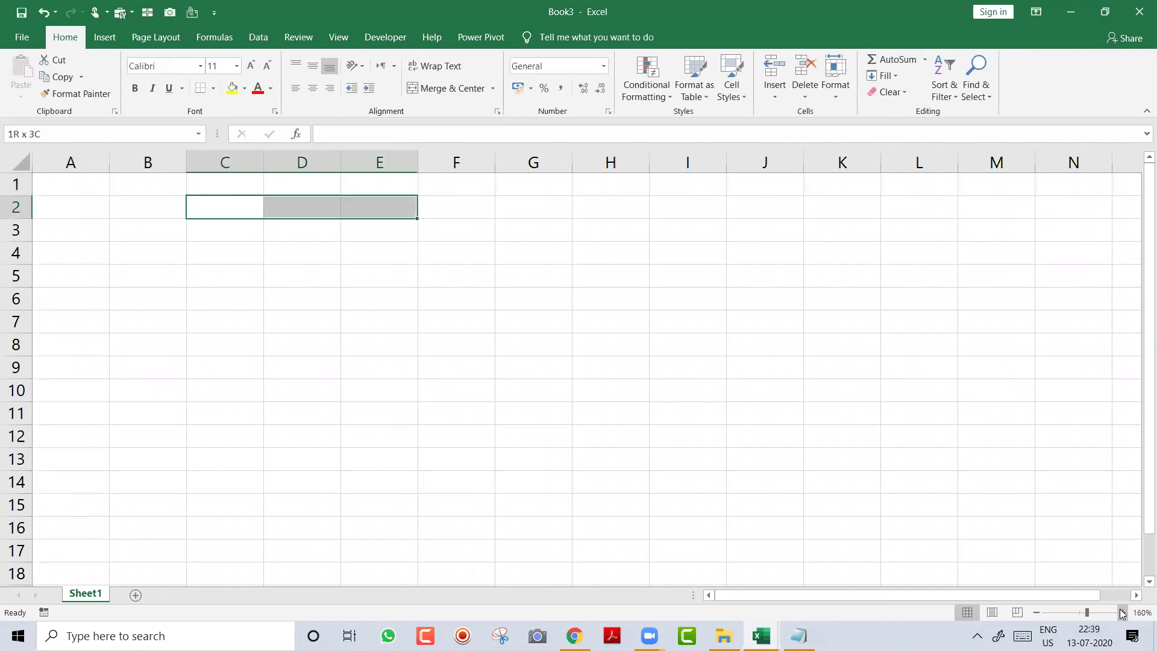
{"action": "key", "text": "shift+Right"}
{"action": "key", "text": "shift+Right"}
{"action": "key", "text": "shift+Right"}
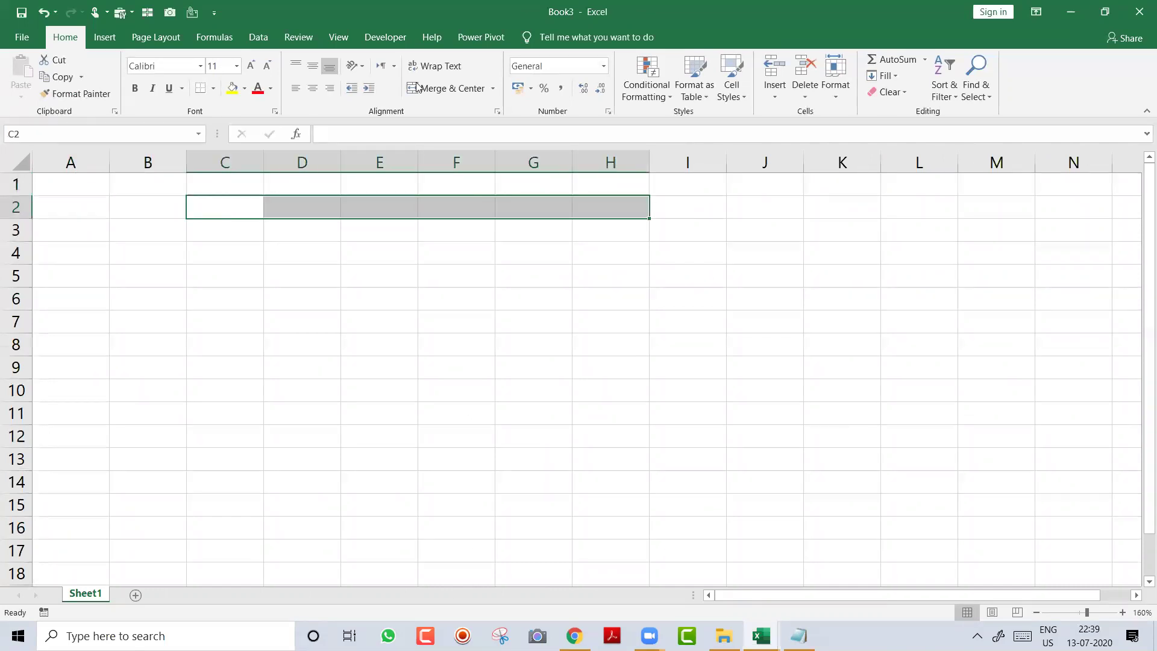
{"action": "left_click", "coordinate": [427, 90]}
{"action": "left_click", "coordinate": [246, 89]}
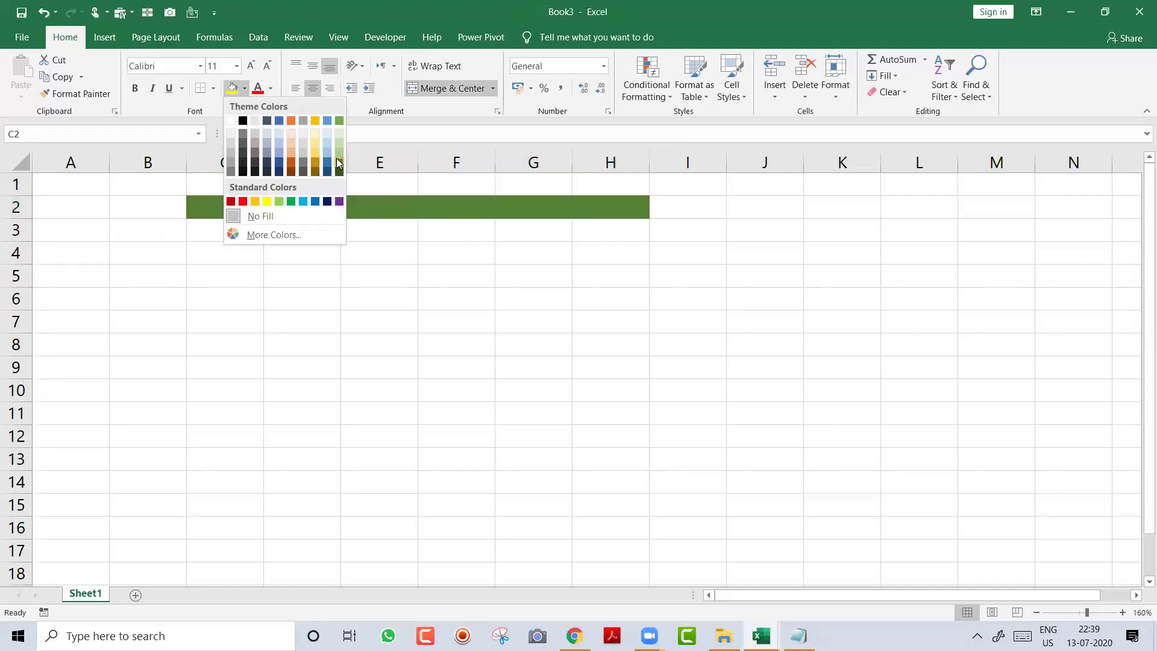
Step: Fill the merged title light green and enter a bold 'Salary Slip' heading
{"action": "left_click", "coordinate": [337, 153]}
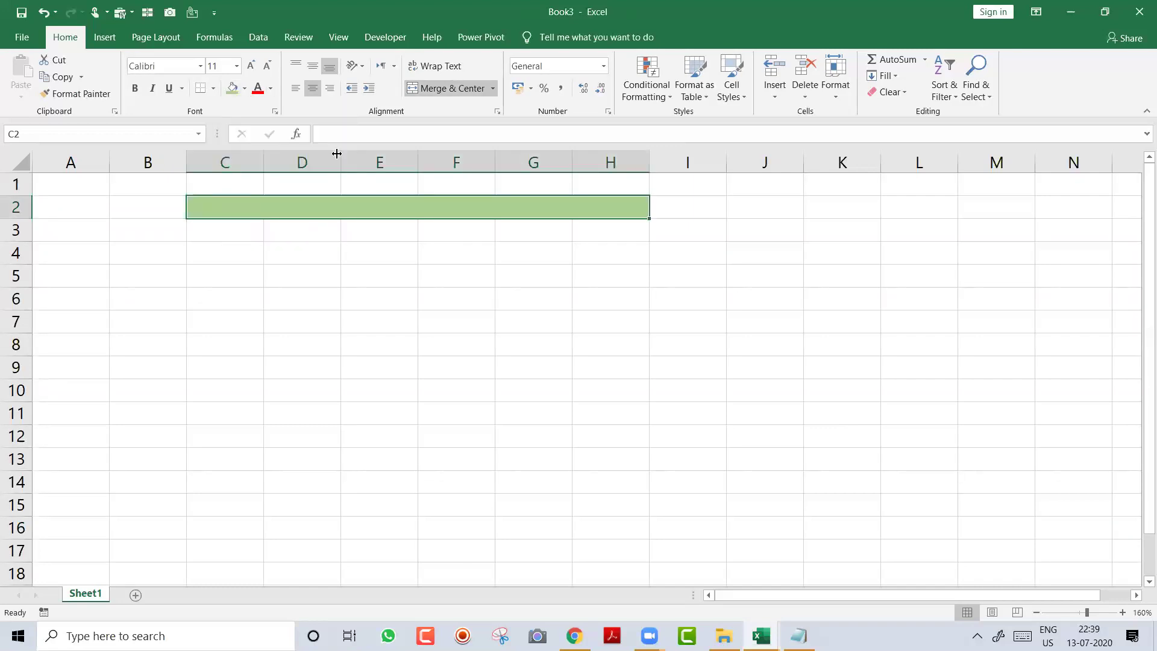
{"action": "type", "text": "Salary "}
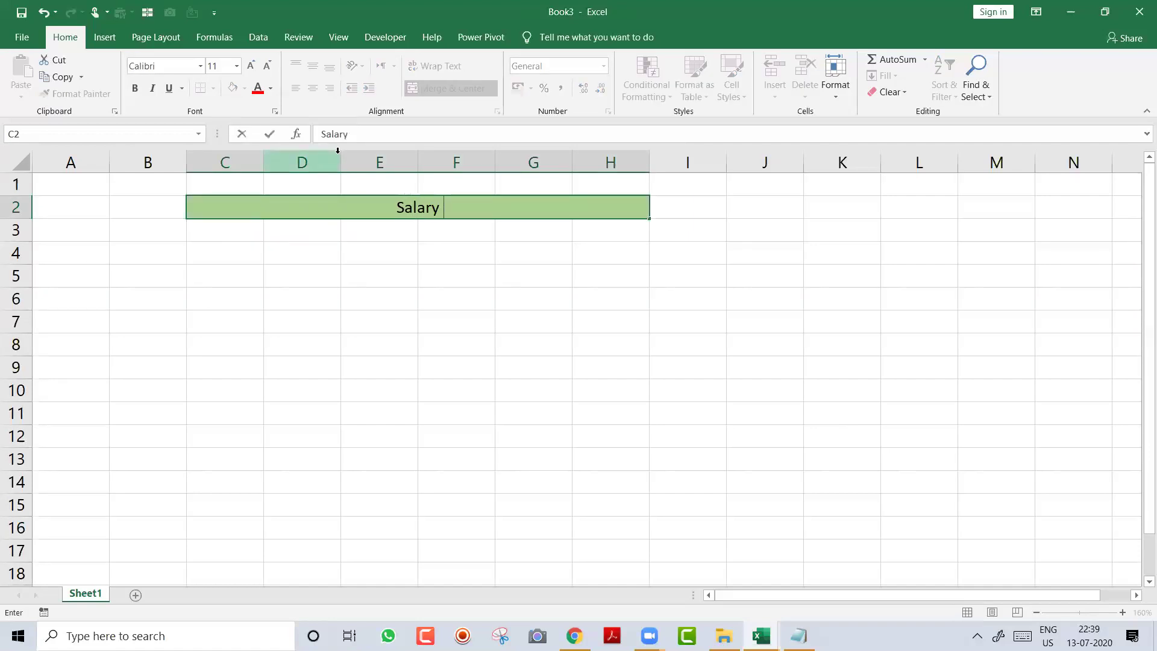
{"action": "type", "text": "Slip"}
{"action": "key", "text": "Return"}
{"action": "key", "text": "Up"}
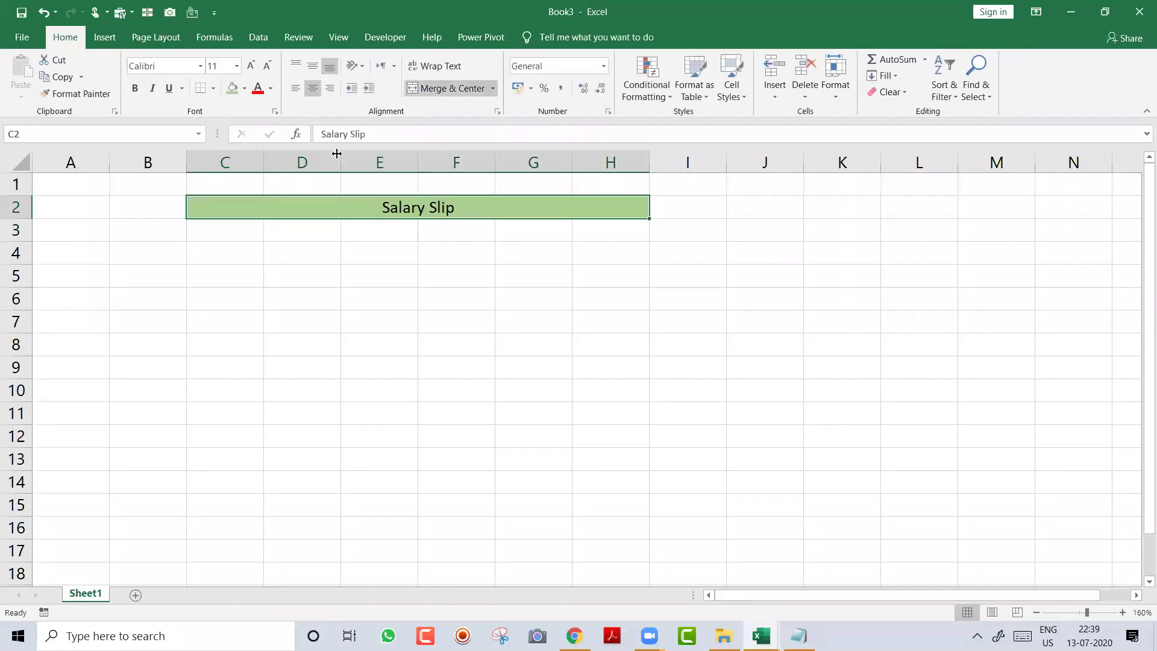
{"action": "key", "text": "ctrl+b"}
Step: Add the 'Email ID' label in C4 and the 'Name' label in C6
{"action": "key", "text": "Down"}
{"action": "key", "text": "Down"}
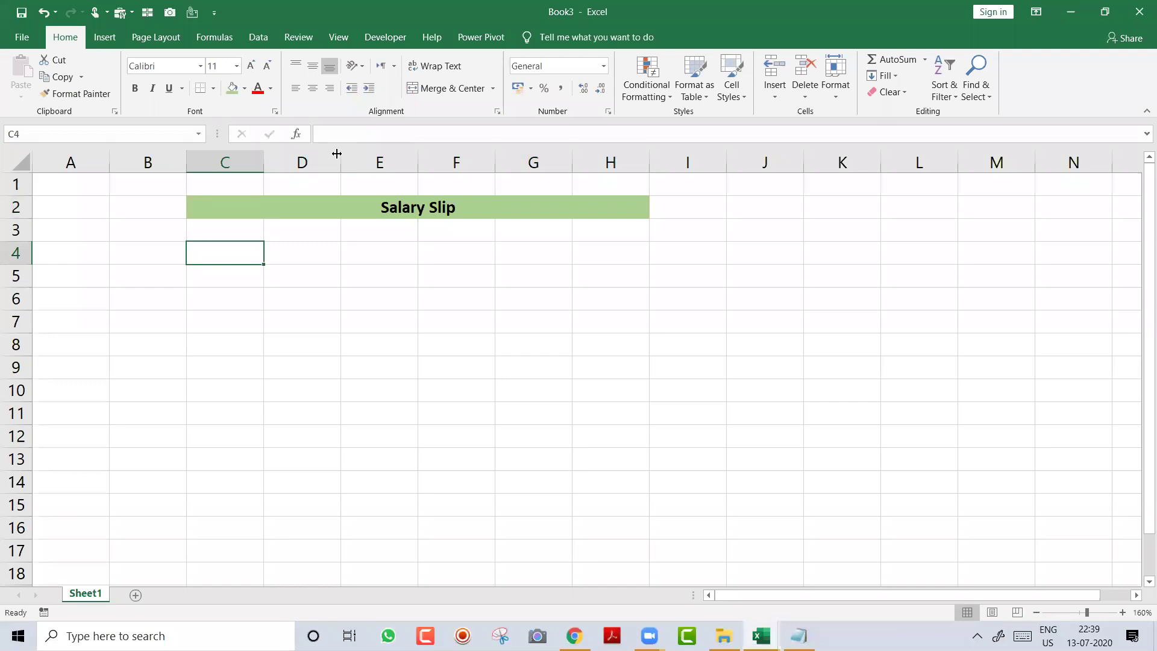
{"action": "key", "text": "Up"}
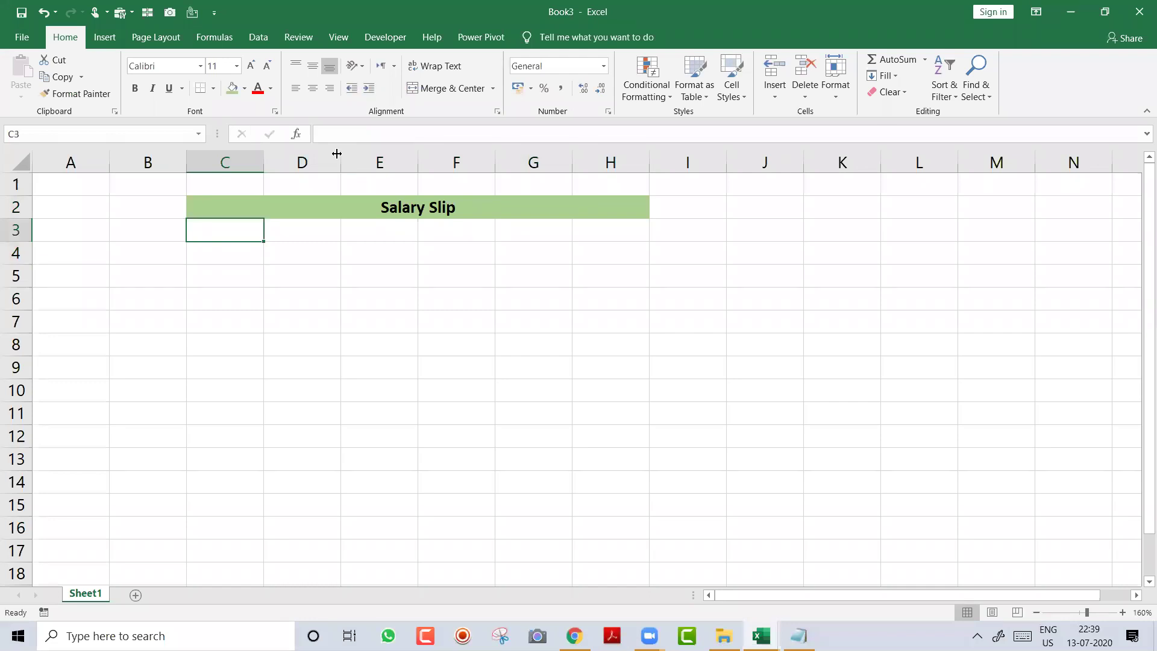
{"action": "key", "text": "Down"}
{"action": "type", "text": "Email ID"}
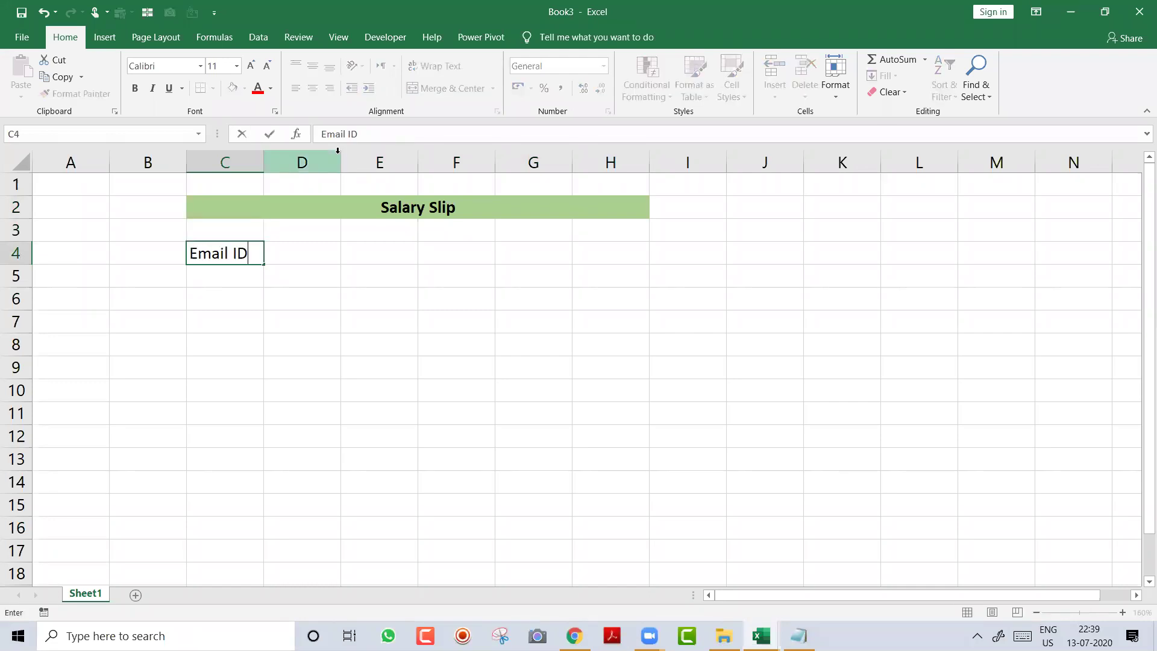
{"action": "key", "text": "Tab"}
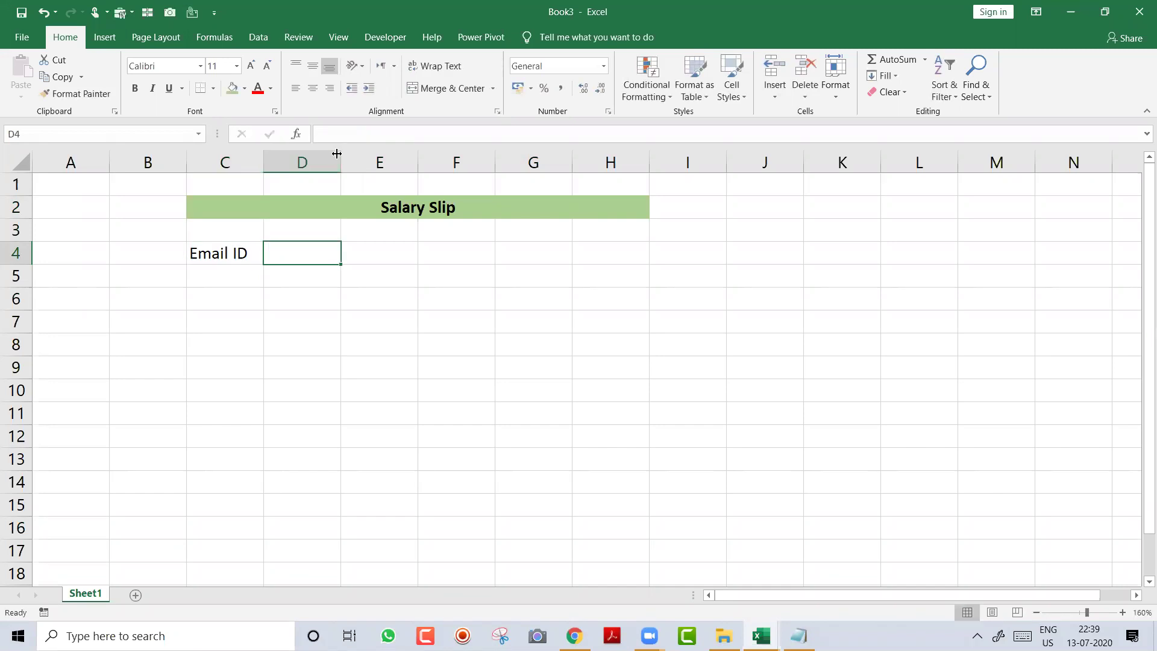
{"action": "key", "text": "Left"}
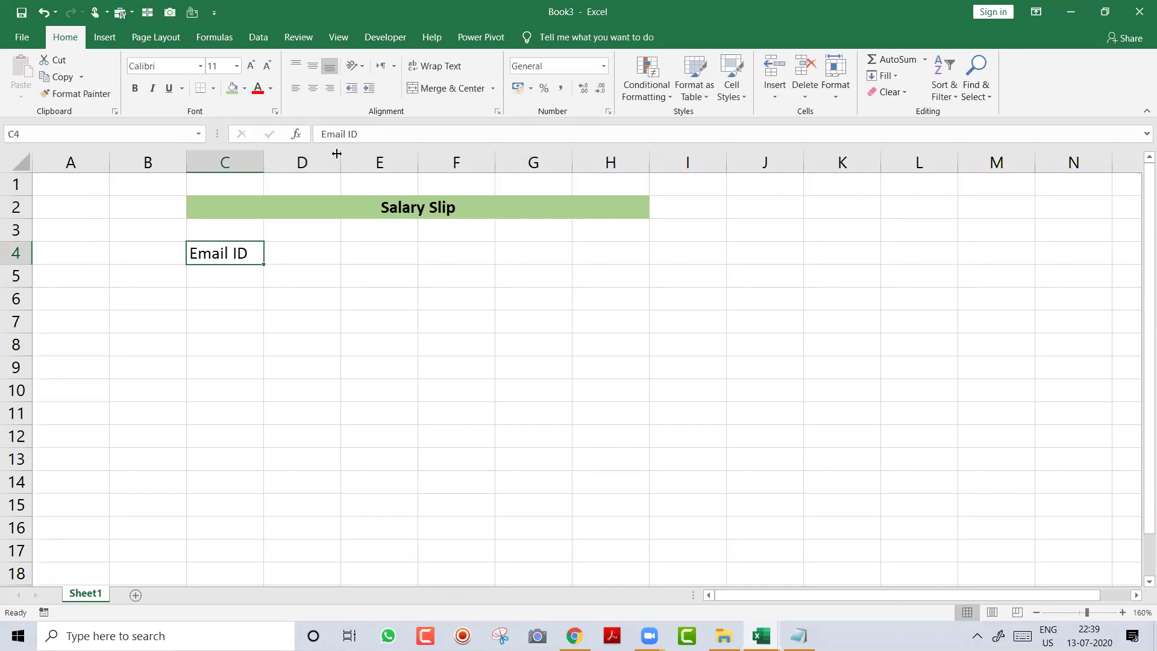
{"action": "key", "text": "Down"}
{"action": "key", "text": "Down"}
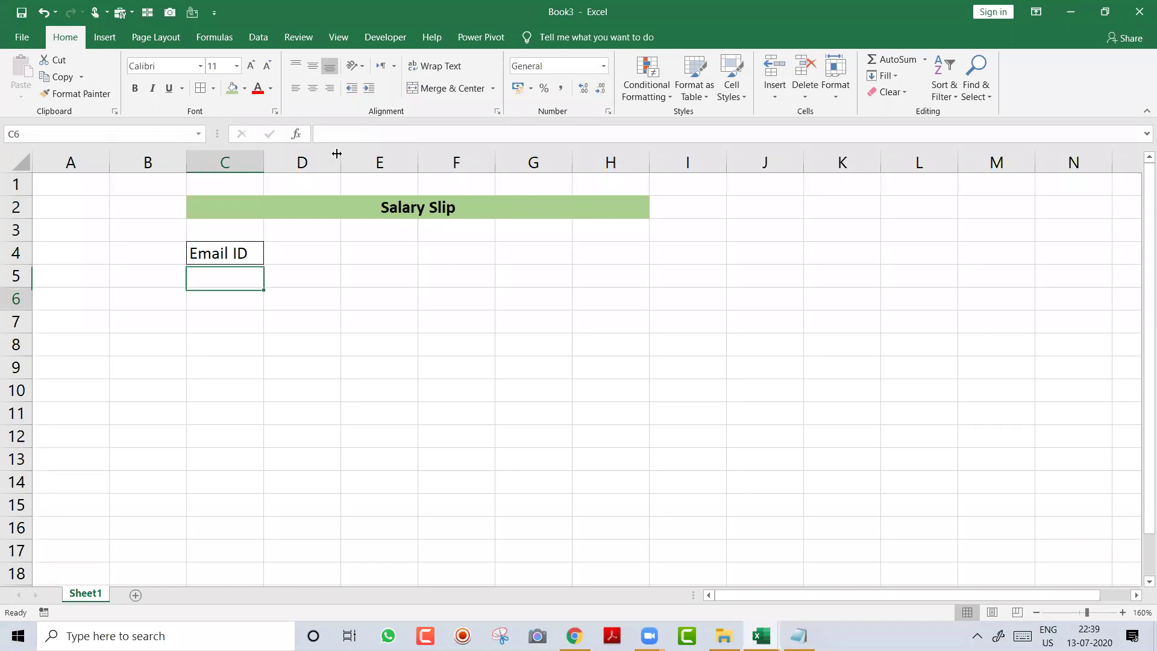
{"action": "type", "text": "nAM"}
{"action": "key", "text": "BackSpace"}
{"action": "key", "text": "BackSpace"}
{"action": "key", "text": "BackSpace"}
{"action": "type", "text": "Ja"}
{"action": "key", "text": "BackSpace"}
{"action": "key", "text": "BackSpace"}
{"action": "type", "text": "Name"}
{"action": "key", "text": "Down"}
{"action": "key", "text": "Down"}
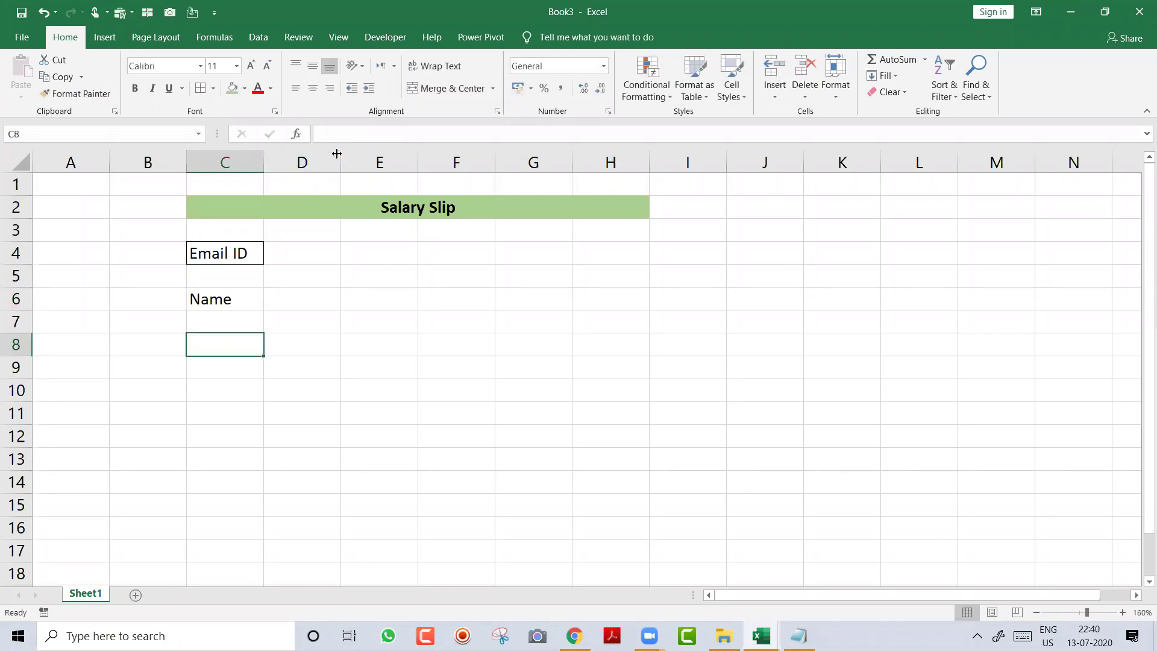
{"action": "key", "text": "Up"}
{"action": "key", "text": "Up"}
{"action": "key", "text": "Right"}
{"action": "key", "text": "Right"}
{"action": "key", "text": "Right"}
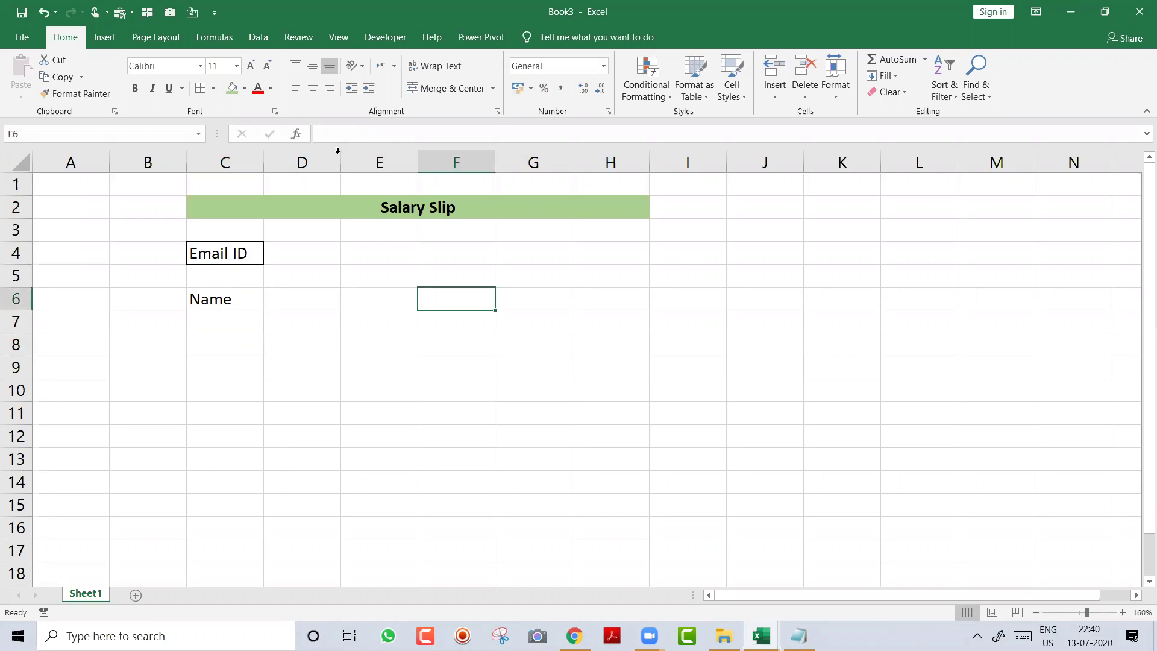
Step: Add the 'Mobile' and 'Salary' labels, comparing against the MasterData.xlsx table
{"action": "key", "text": "ctrl+Tab"}
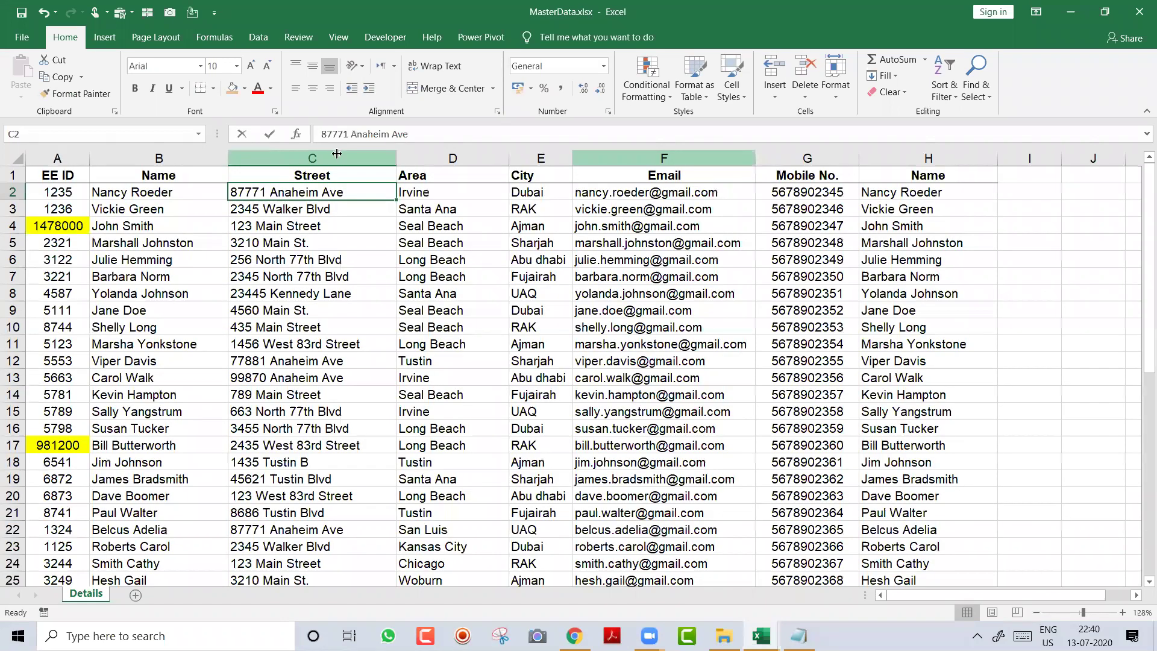
{"action": "key", "text": "ctrl+Tab"}
{"action": "key", "text": "Left"}
{"action": "key", "text": "Left"}
{"action": "key", "text": "Left"}
{"action": "key", "text": "ctrl+Tab"}
{"action": "key", "text": "ctrl+Tab"}
{"action": "type", "text": "Mobile"}
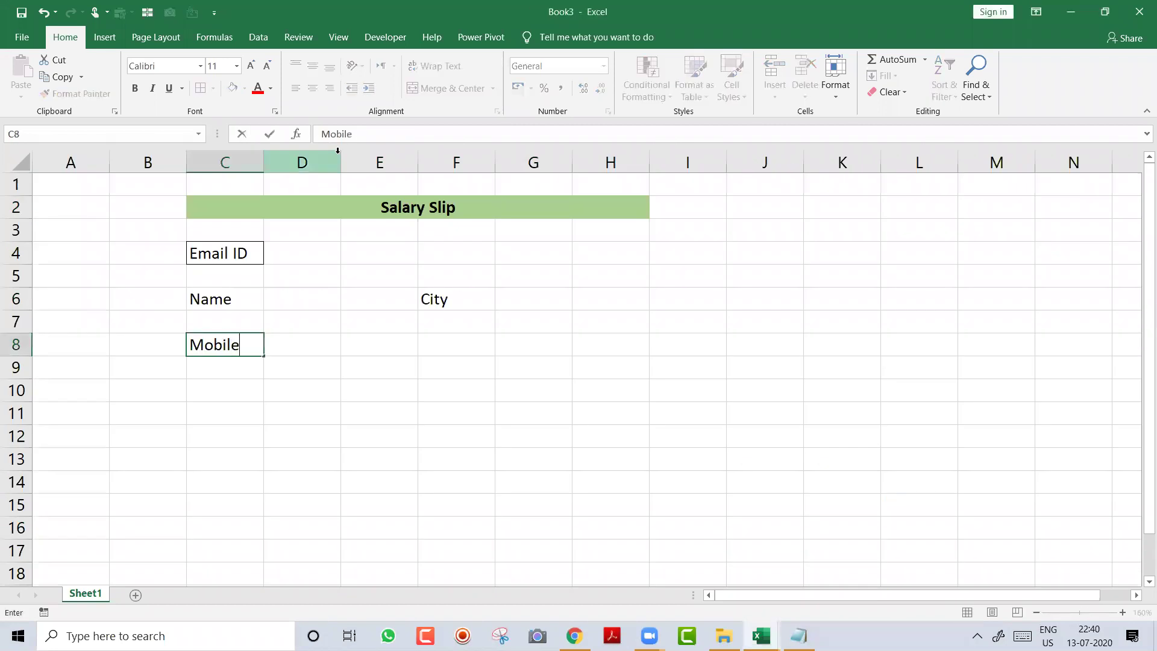
{"action": "key", "text": "Tab"}
{"action": "key", "text": "Tab"}
{"action": "type", "text": "Salary"}
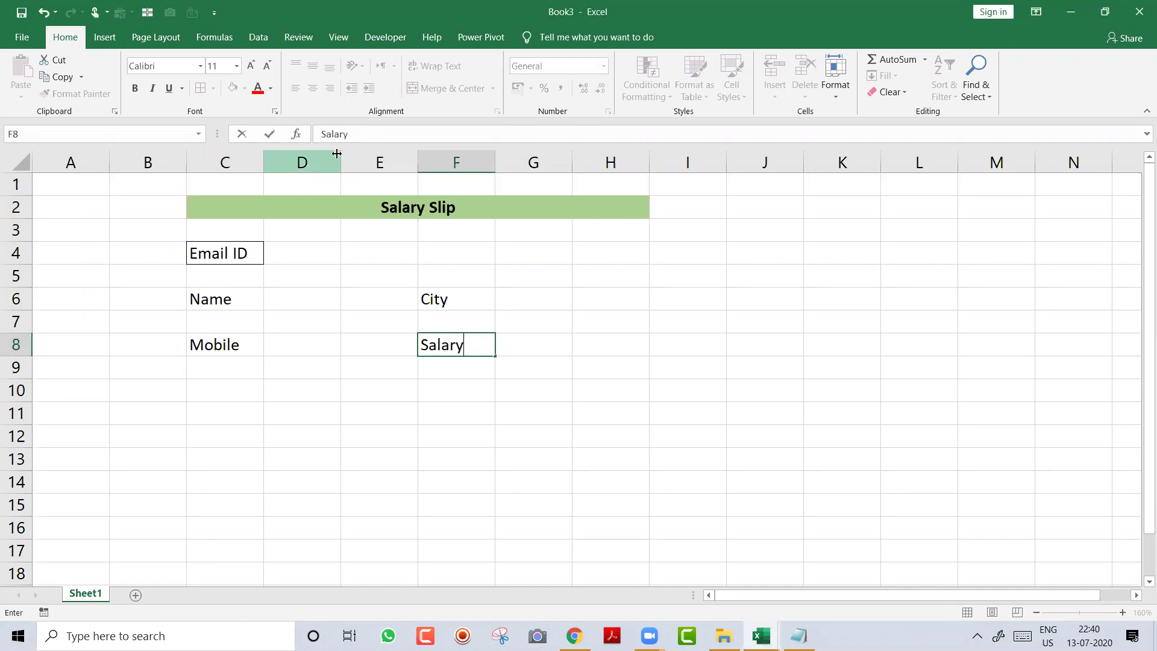
{"action": "key", "text": "ctrl+Tab"}
{"action": "key", "text": "Up"}
{"action": "key", "text": "Right"}
{"action": "key", "text": "Right"}
{"action": "key", "text": "Right"}
{"action": "key", "text": "Right"}
{"action": "key", "text": "Right"}
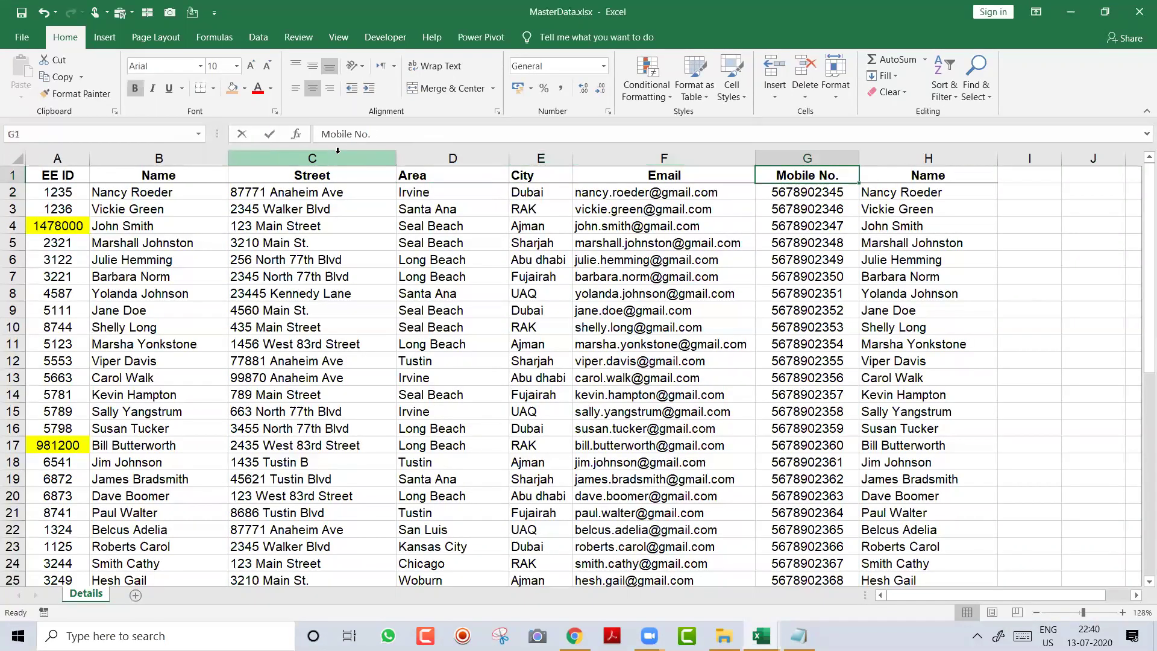
Step: Head MasterData column H 'Salary' and fill it with =RANDBETWEEN(100,1000) down the list
{"action": "key", "text": "Down"}
{"action": "key", "text": "Up"}
{"action": "type", "text": "Salary"}
{"action": "key", "text": "Return"}
{"action": "type", "text": "=r"}
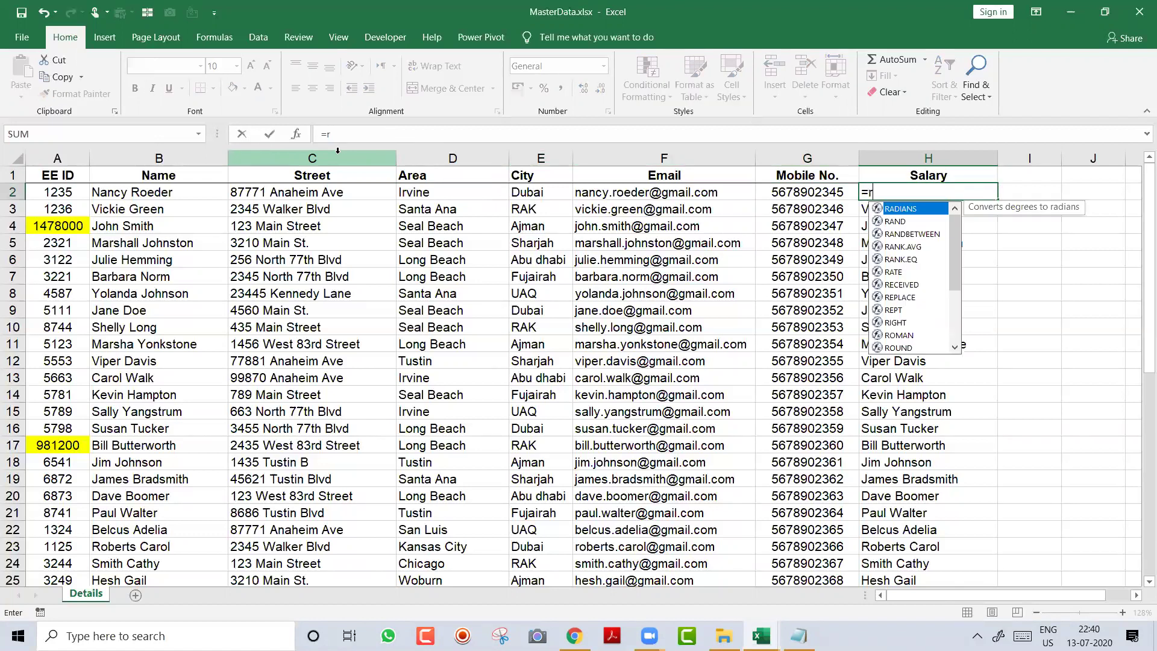
{"action": "type", "text": "an"}
{"action": "key", "text": "Down"}
{"action": "key", "text": "Tab"}
{"action": "type", "text": "10"}
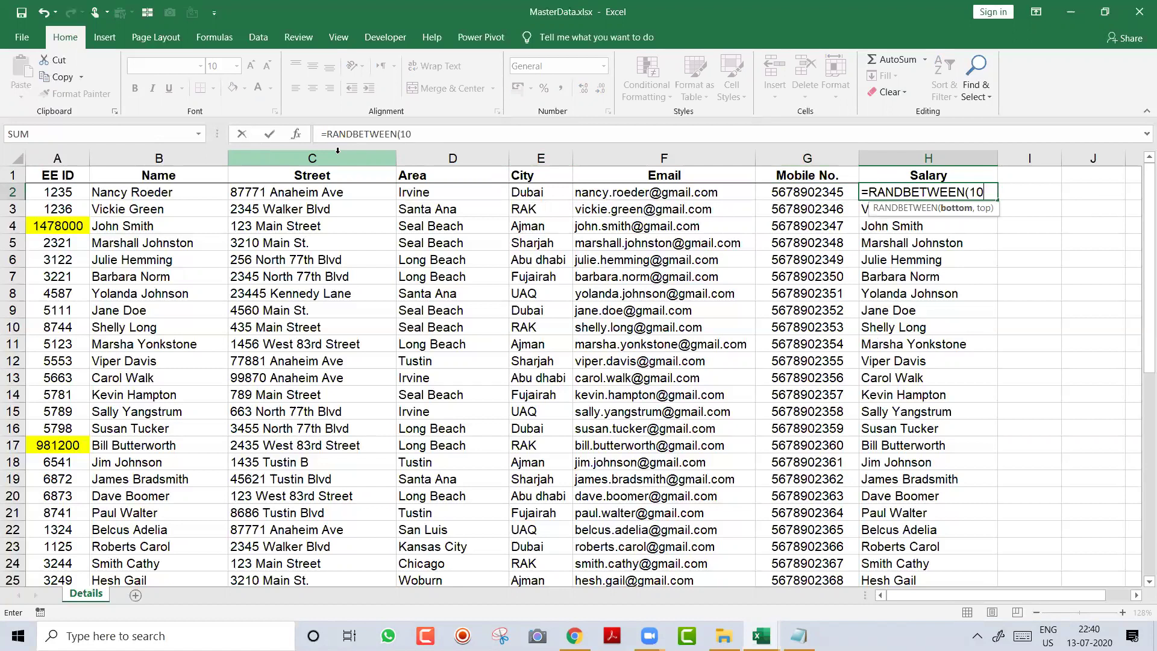
{"action": "type", "text": "0,1000"}
{"action": "key", "text": "Return"}
{"action": "key", "text": "Up"}
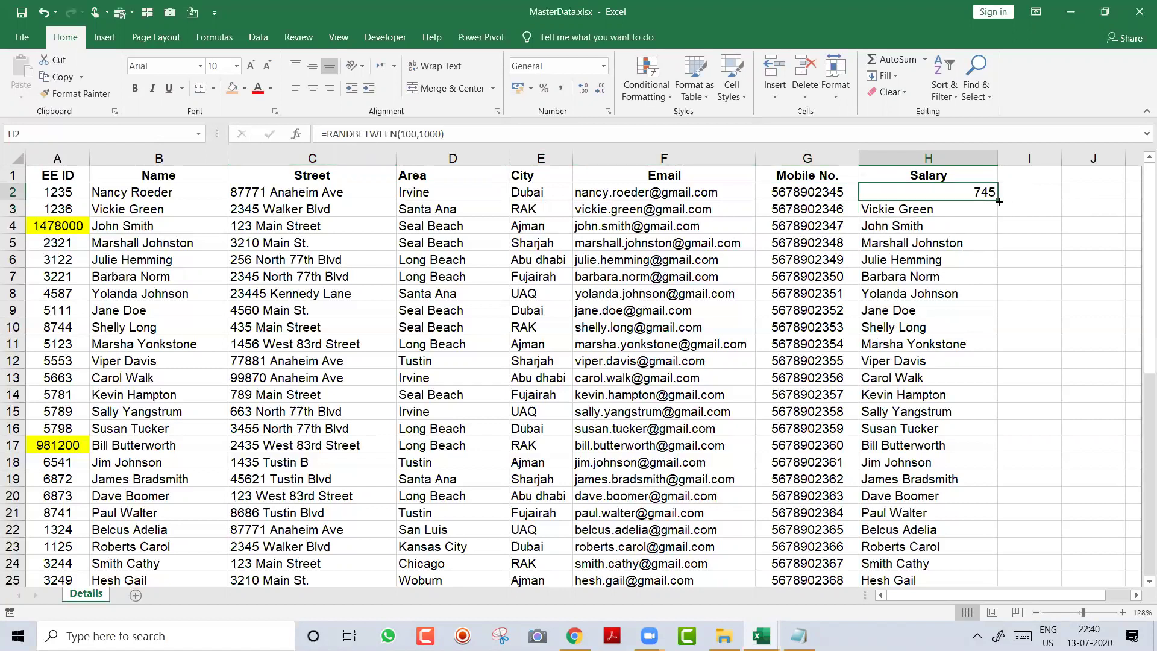
{"action": "double_click", "coordinate": [998, 200]}
Step: Convert the random salaries to fixed values with Paste Special and centre them
{"action": "key", "text": "ctrl+c"}
{"action": "key", "text": "ctrl+alt+v"}
{"action": "key", "text": "v"}
{"action": "key", "text": "Return"}
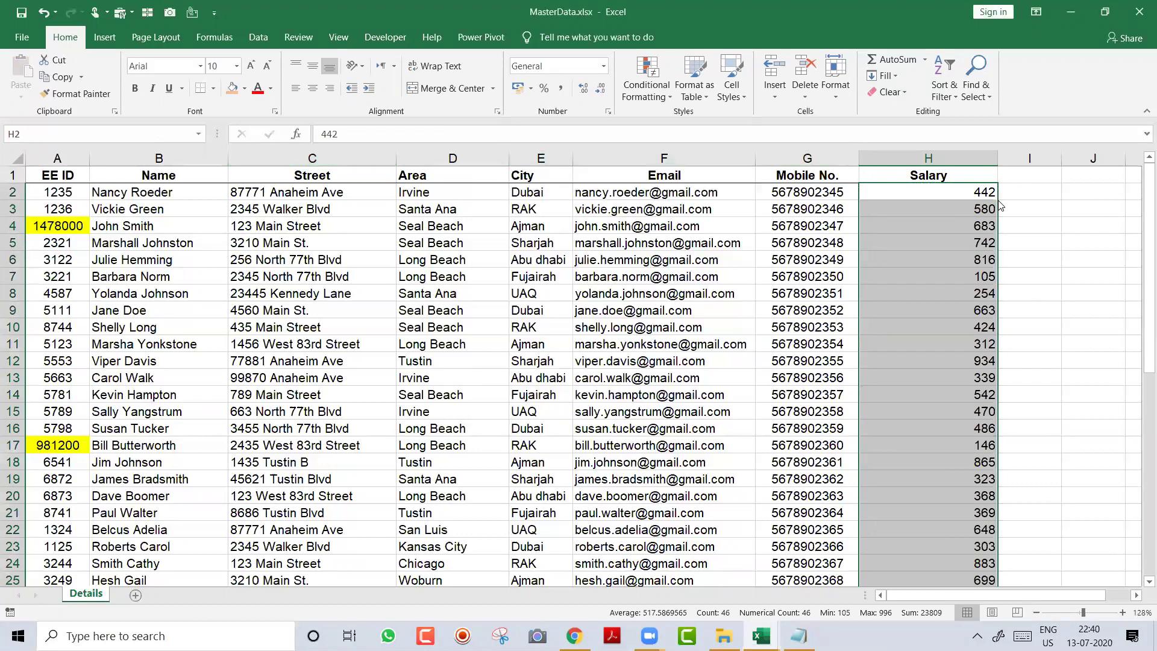
{"action": "key", "text": "alt+h"}
{"action": "key", "text": "a"}
{"action": "key", "text": "c"}
{"action": "key", "text": "Up"}
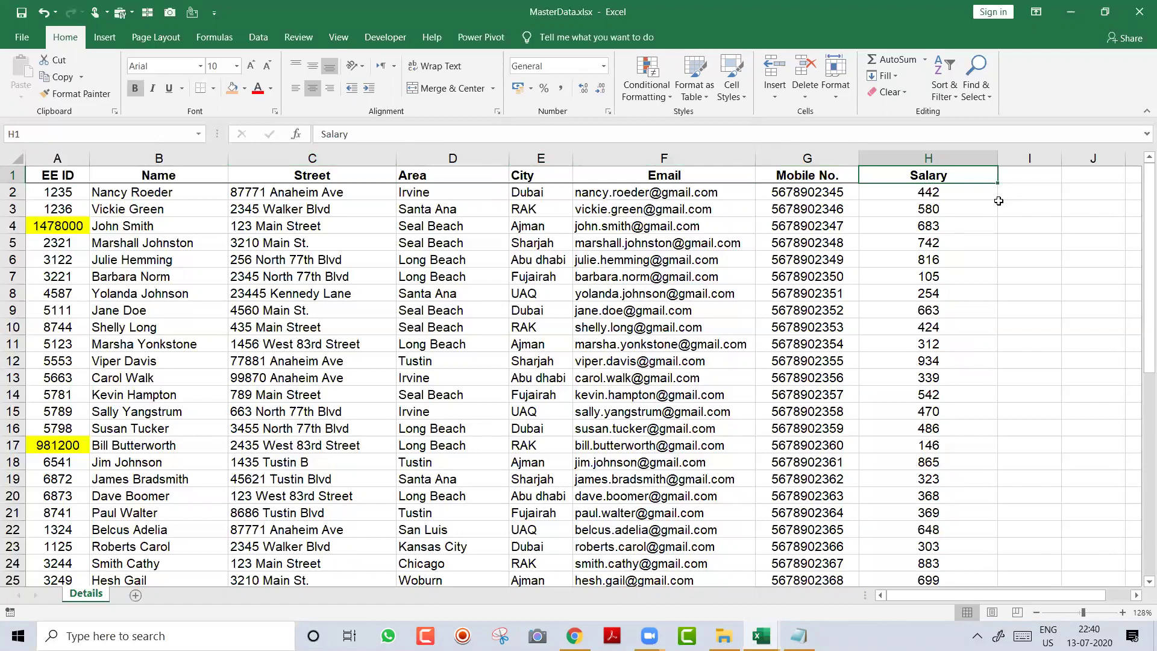
{"action": "key", "text": "Down"}
{"action": "key", "text": "Left"}
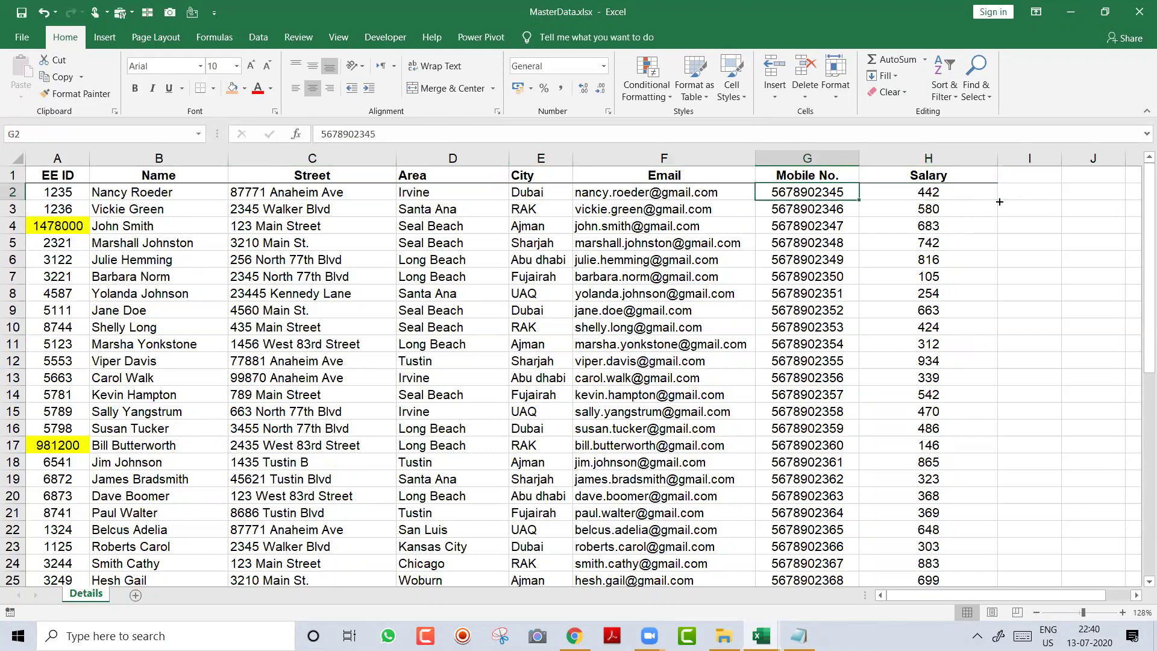
{"action": "key", "text": "ctrl+Left"}
{"action": "key", "text": "ctrl+Tab"}
Step: Make the Email ID label bold
{"action": "key", "text": "Up"}
{"action": "key", "text": "Up"}
{"action": "key", "text": "Up"}
{"action": "key", "text": "Up"}
{"action": "key", "text": "Up"}
{"action": "key", "text": "Up"}
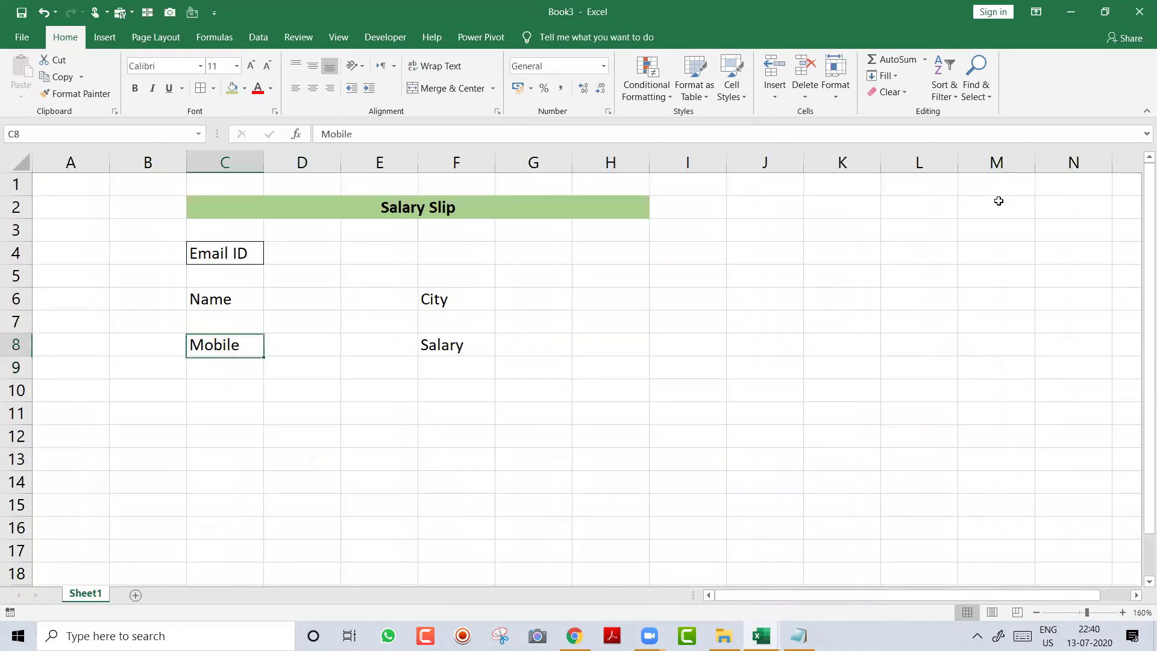
{"action": "key", "text": "Down"}
{"action": "key", "text": "ctrl+b"}
Step: Give the Name, City, Mobile and Salary labels a grey fill and bold text
{"action": "key", "text": "Down"}
{"action": "key", "text": "Down"}
{"action": "left_click", "coordinate": [461, 297], "text": "ctrl"}
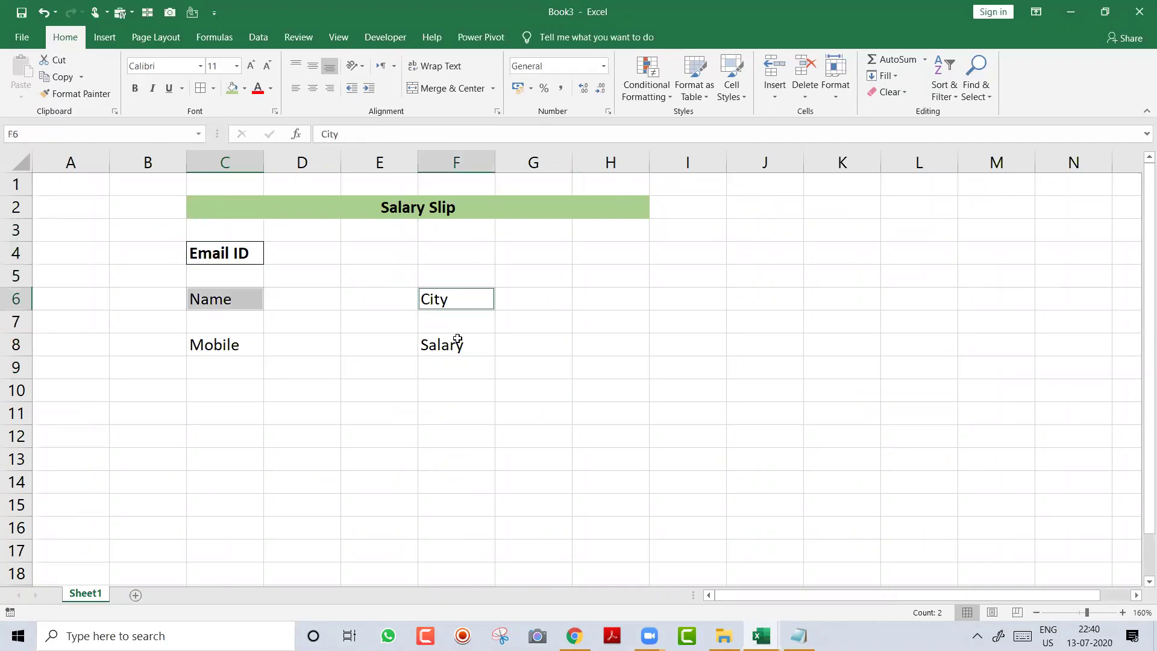
{"action": "left_click", "coordinate": [456, 341], "text": "ctrl"}
{"action": "left_click", "coordinate": [255, 340], "text": "ctrl"}
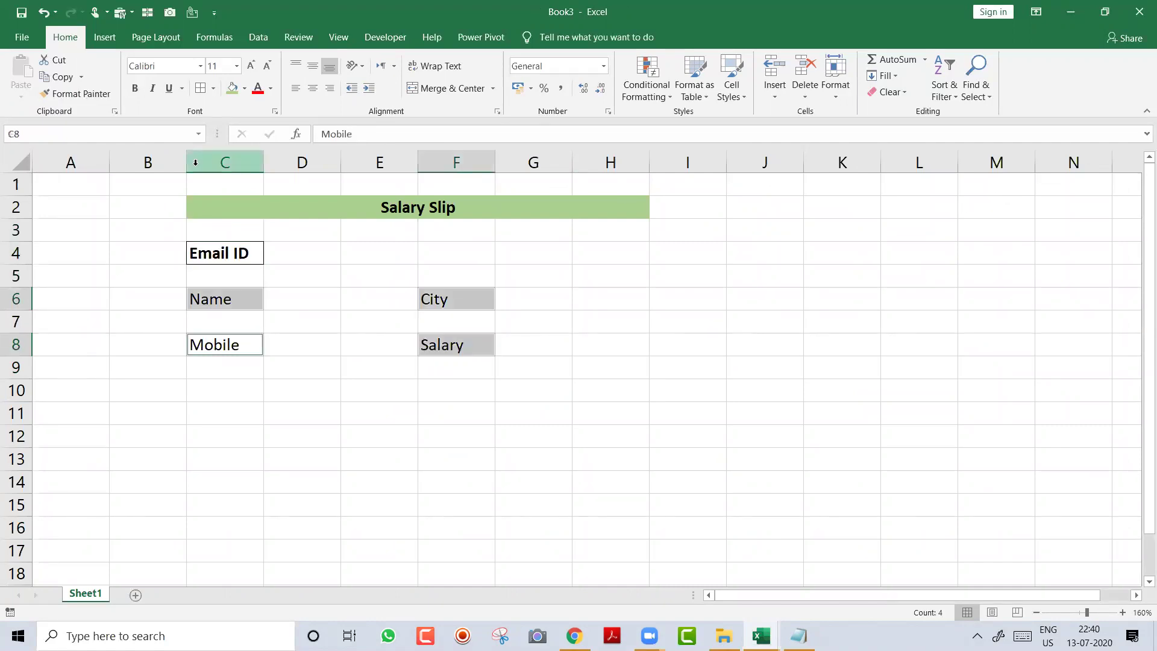
{"action": "left_click", "coordinate": [244, 88]}
{"action": "left_click", "coordinate": [231, 143]}
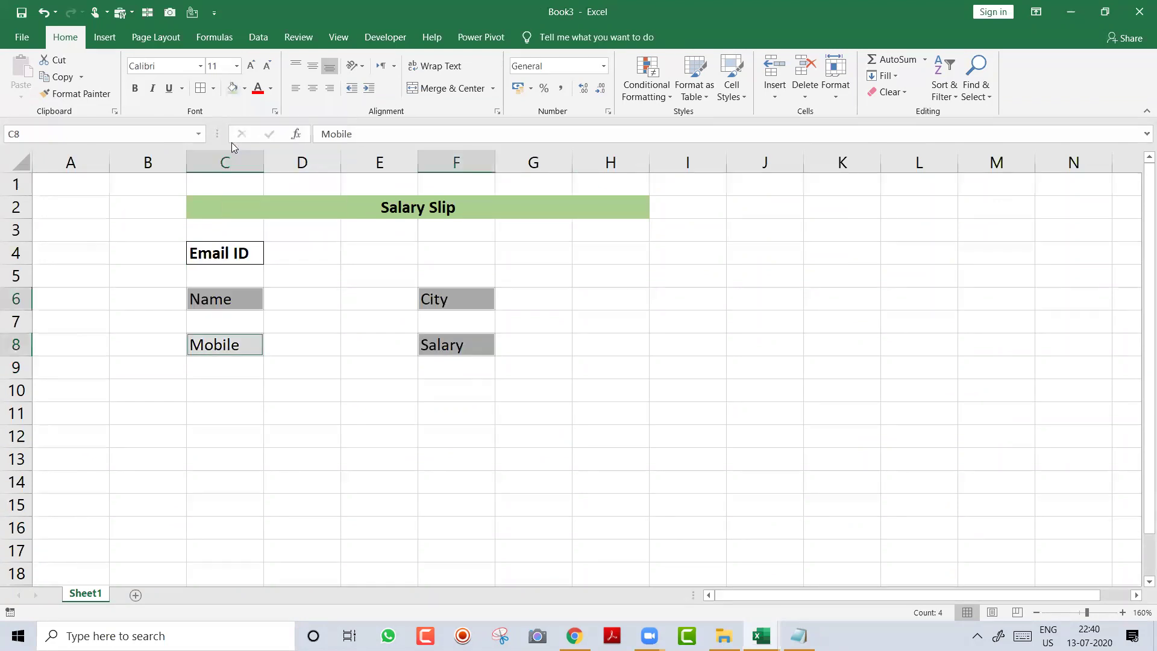
{"action": "key", "text": "ctrl+b"}
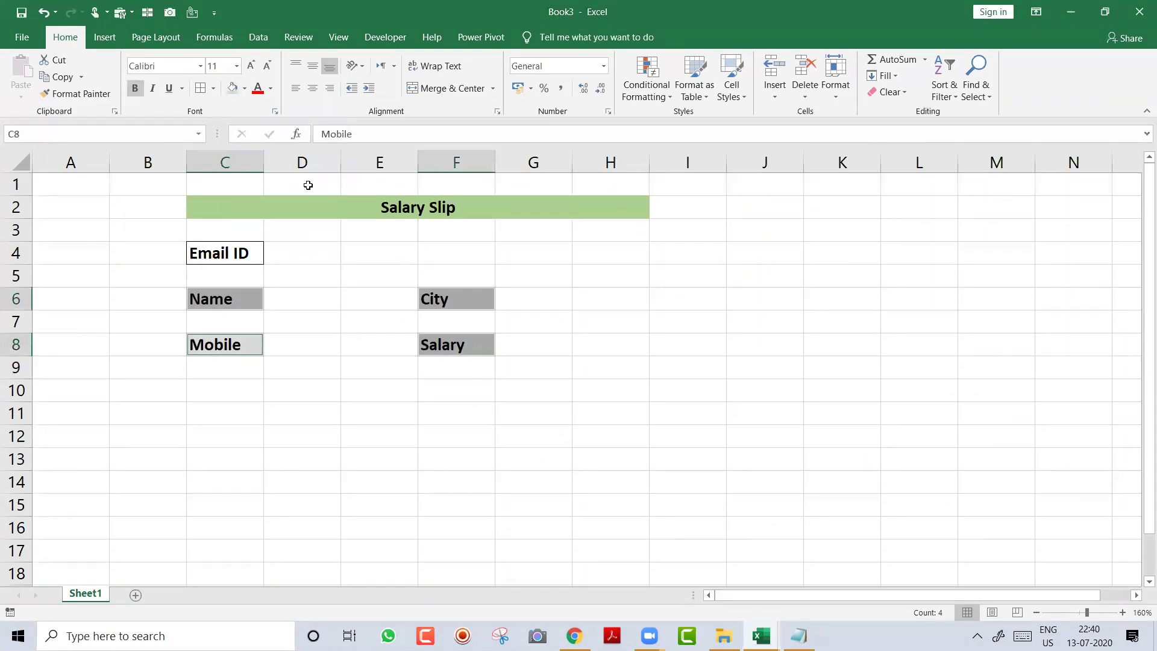
{"action": "left_click", "coordinate": [313, 243]}
{"action": "key", "text": "ctrl+Tab"}
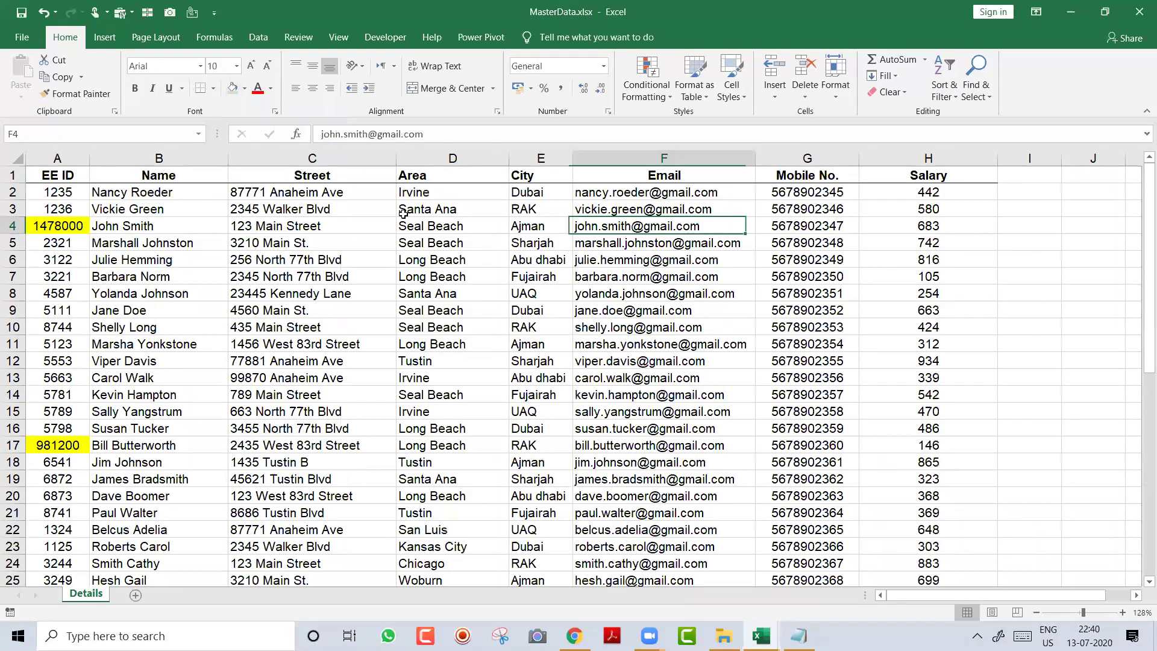
Step: Start the Name lookup in D6 as =VLOOKUP(D4, using the Email ID cell
{"action": "key", "text": "ctrl+Tab"}
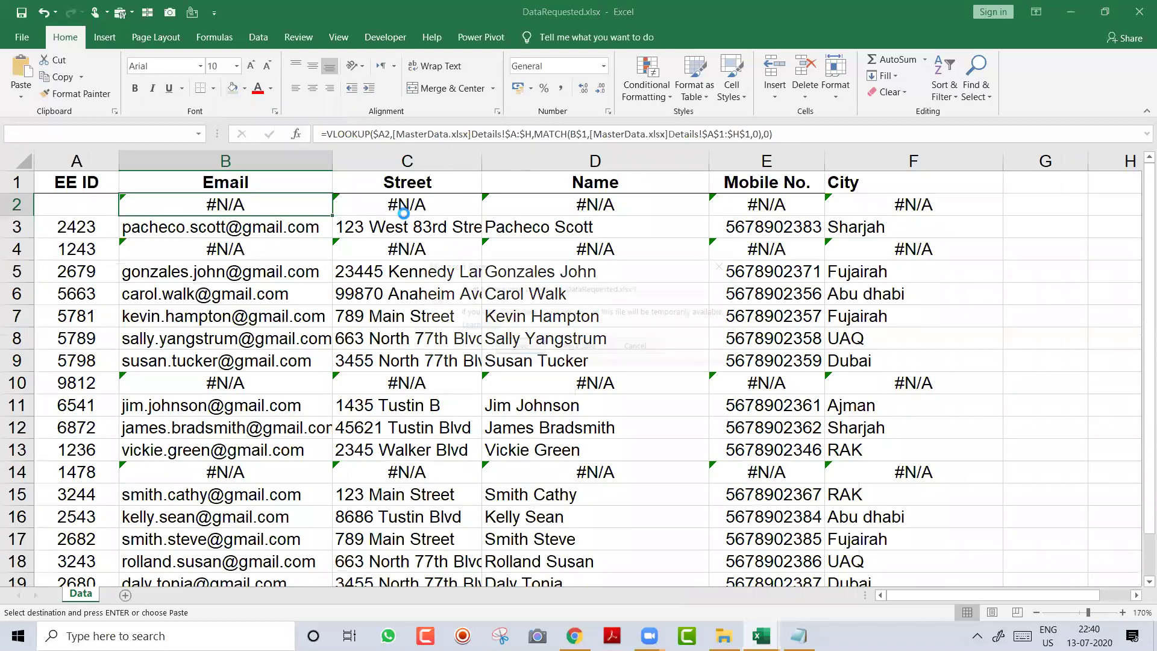
{"action": "key", "text": "ctrl+Tab"}
{"action": "key", "text": "Down"}
{"action": "key", "text": "Down"}
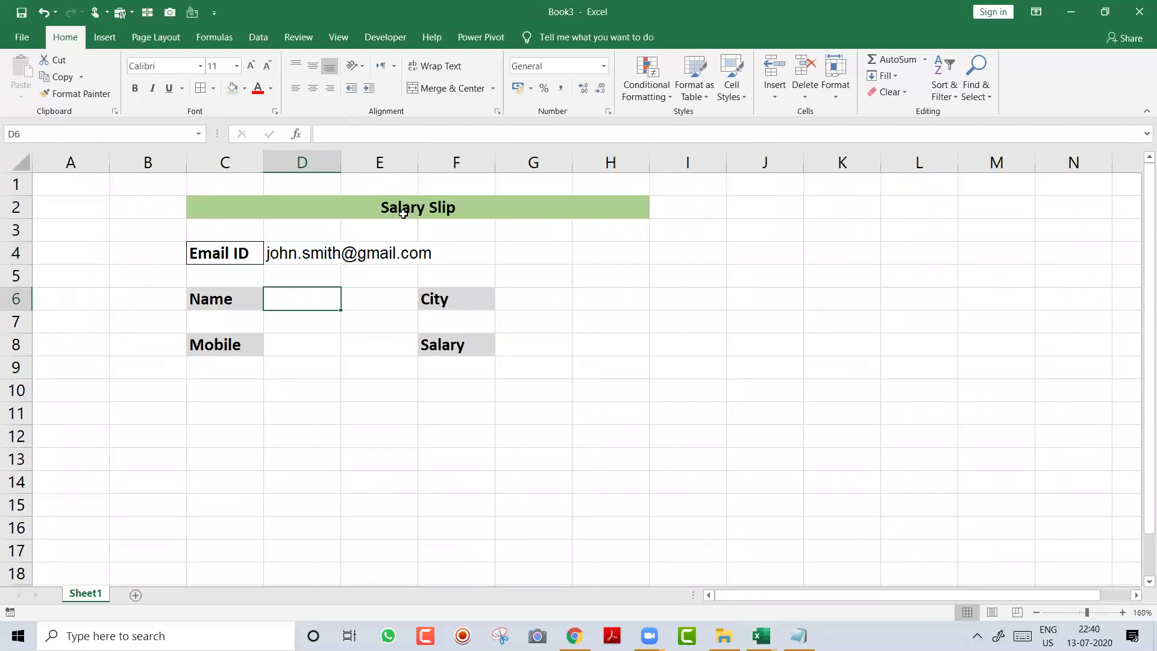
{"action": "type", "text": "v"}
{"action": "key", "text": "Escape"}
{"action": "type", "text": "=vl"}
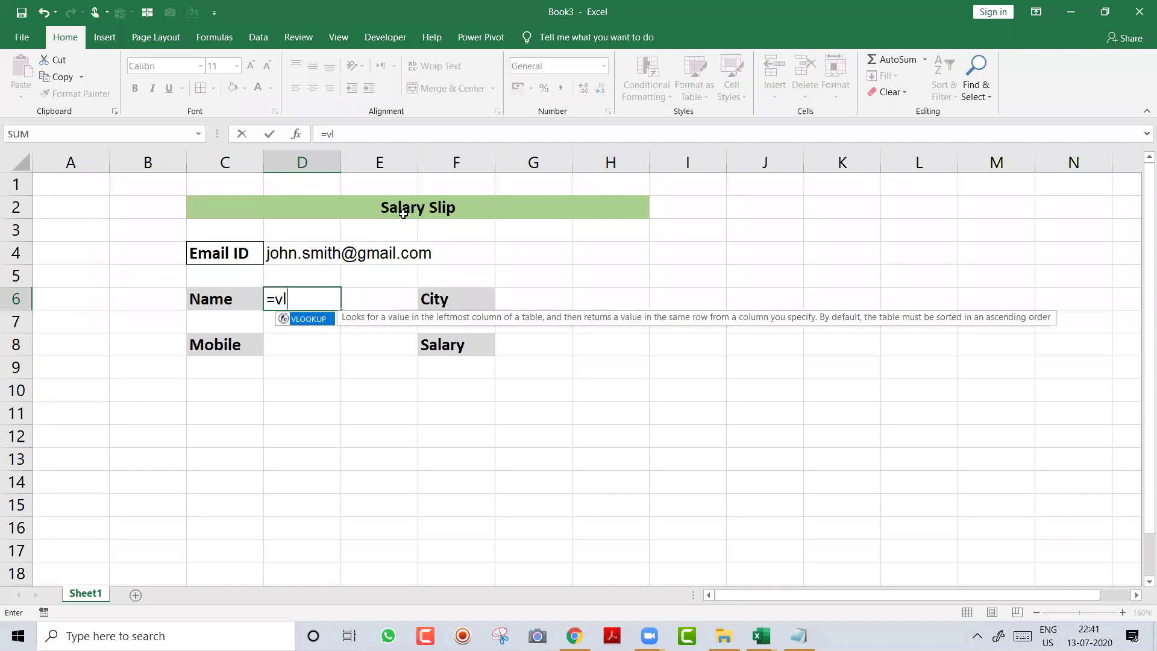
{"action": "key", "text": "Tab"}
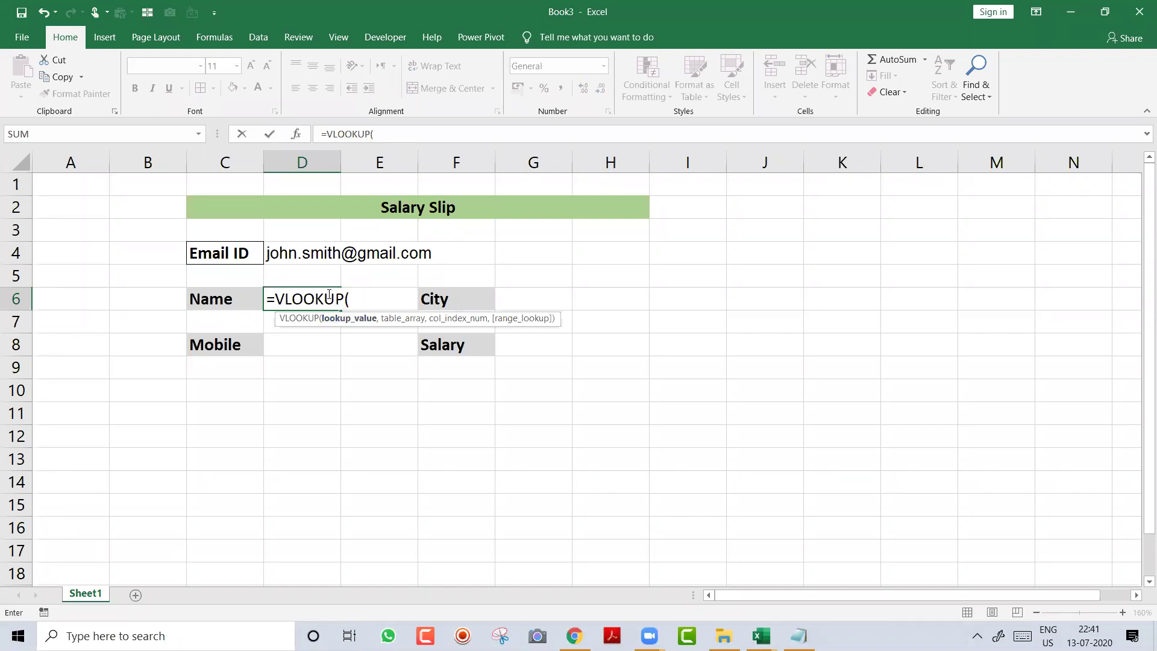
{"action": "left_click", "coordinate": [306, 252]}
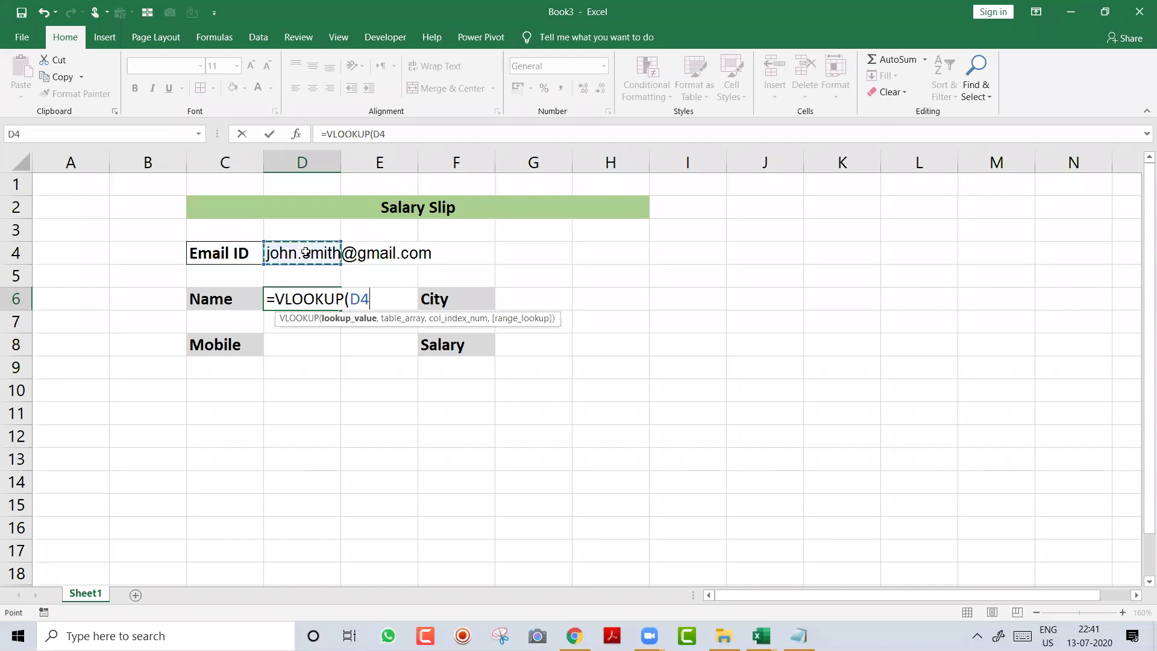
{"action": "type", "text": ","}
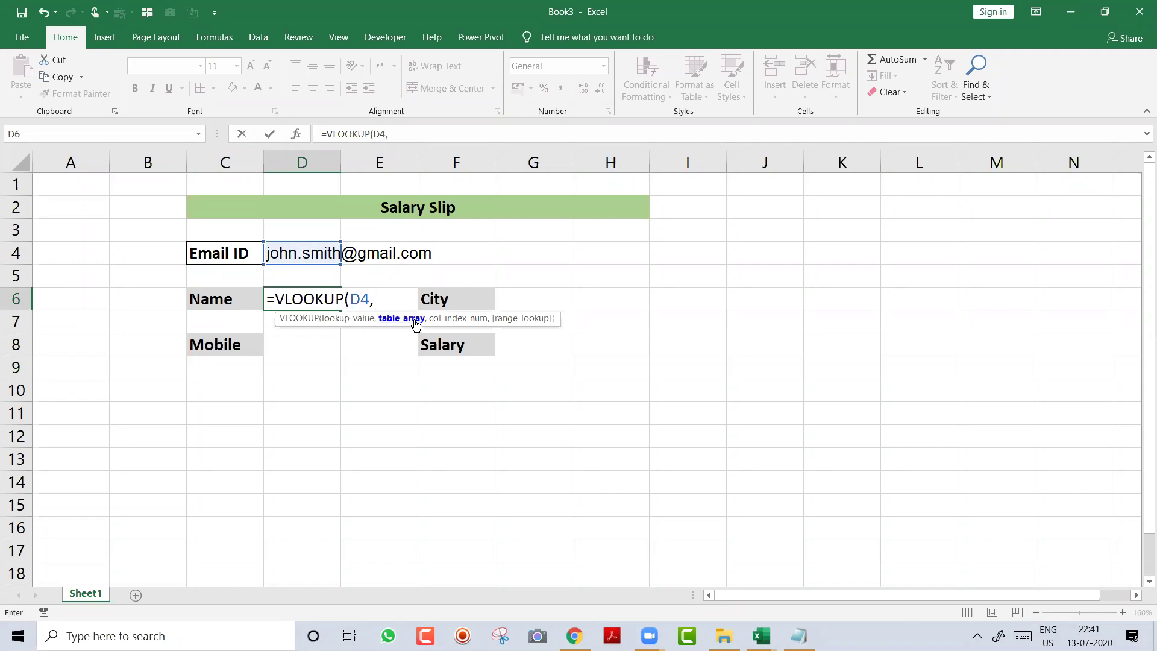
Step: Paste MasterData's Email column into the blank column A of the Details sheet
{"action": "key", "text": "ctrl+Tab"}
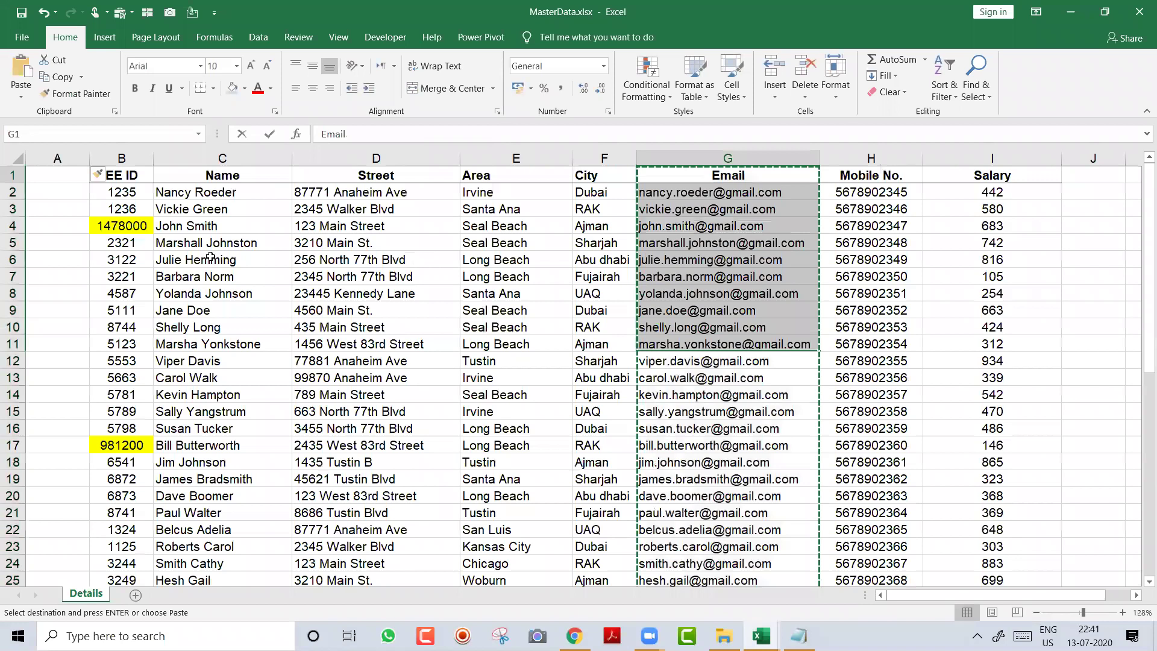
{"action": "key", "text": "ctrl+v"}
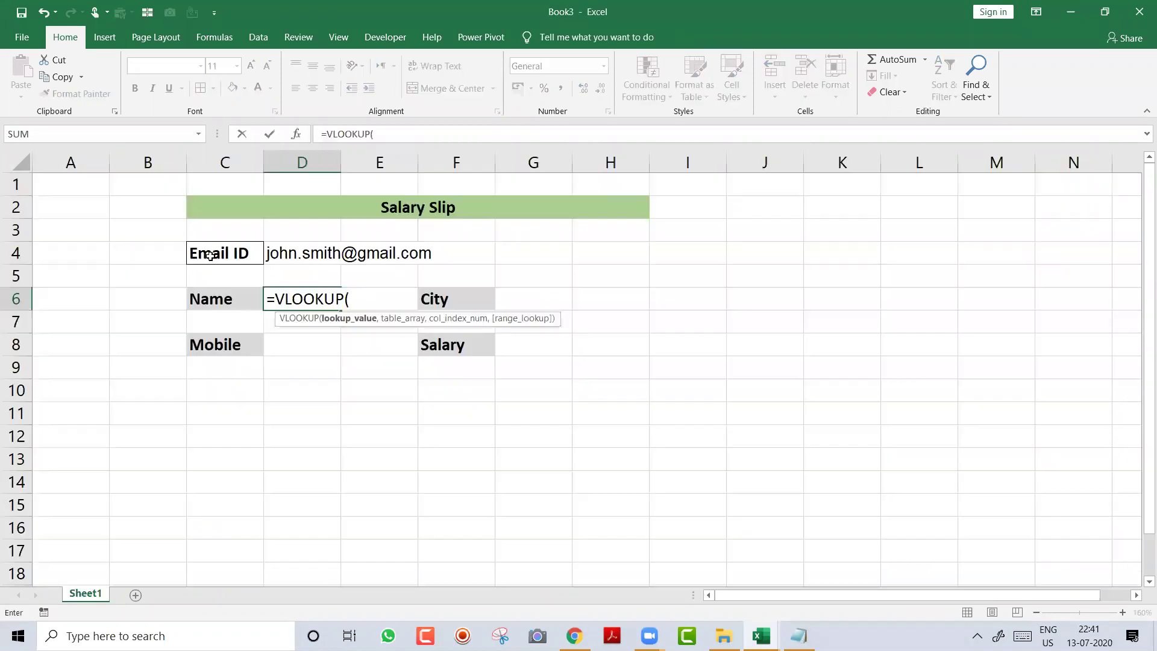
Step: Complete D6 as =VLOOKUP(D4,[MasterData.xlsx]Details!$A:$H,3,0) to return the employee's name
{"action": "key", "text": "Up"}
{"action": "key", "text": "Up"}
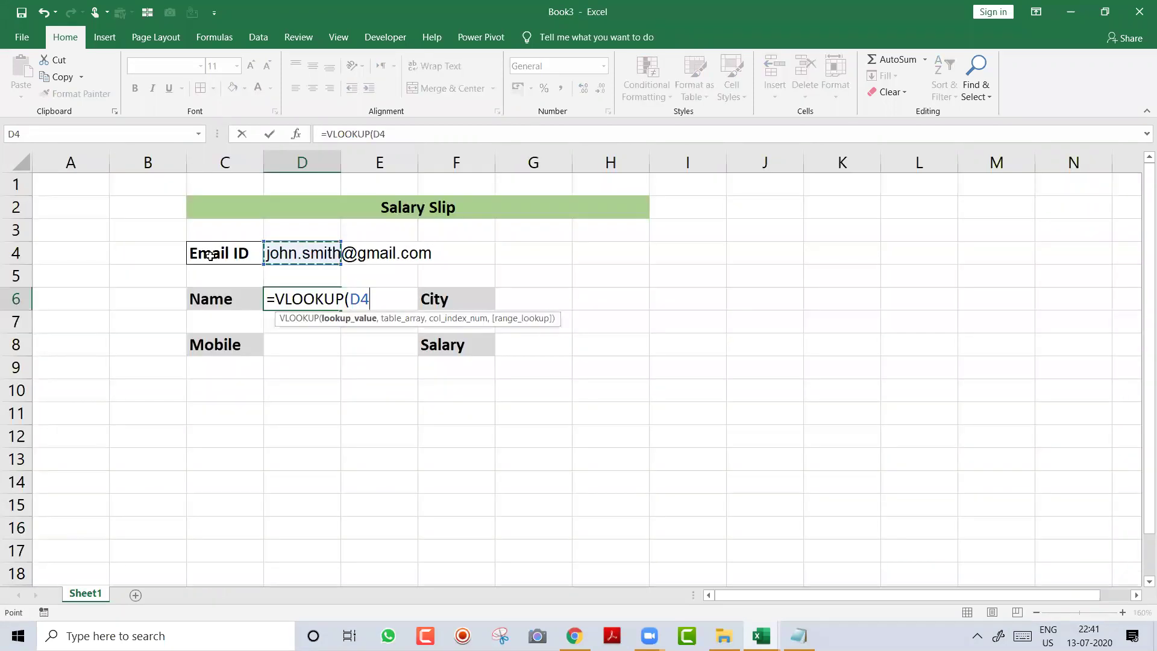
{"action": "type", "text": ","}
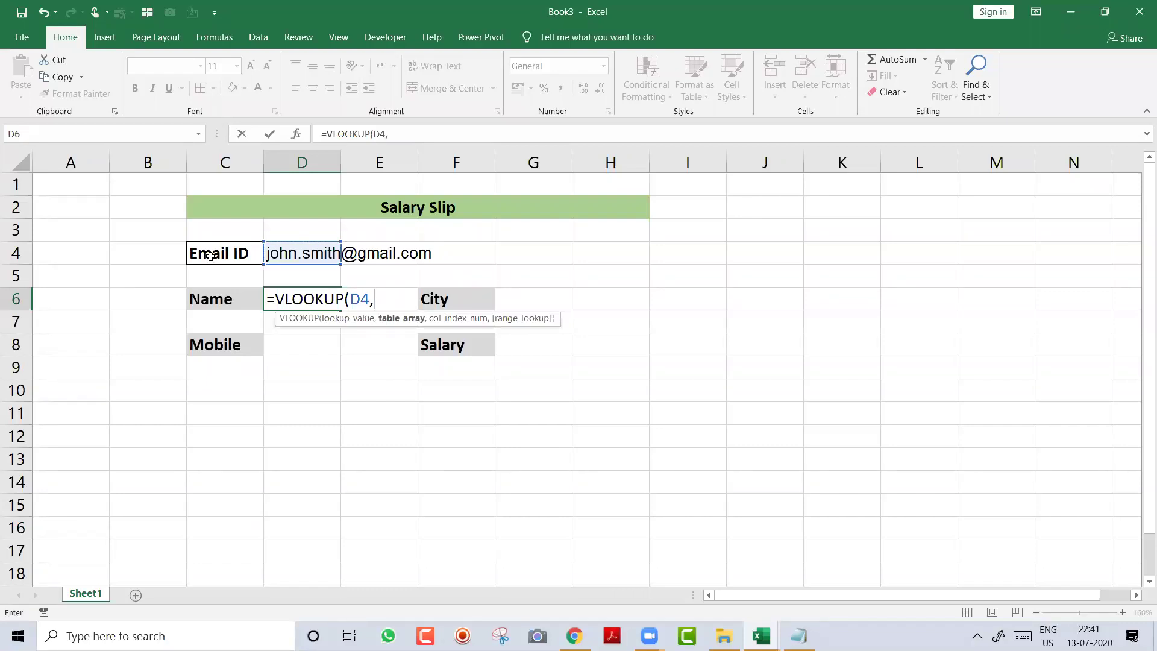
{"action": "key", "text": "ctrl+Tab"}
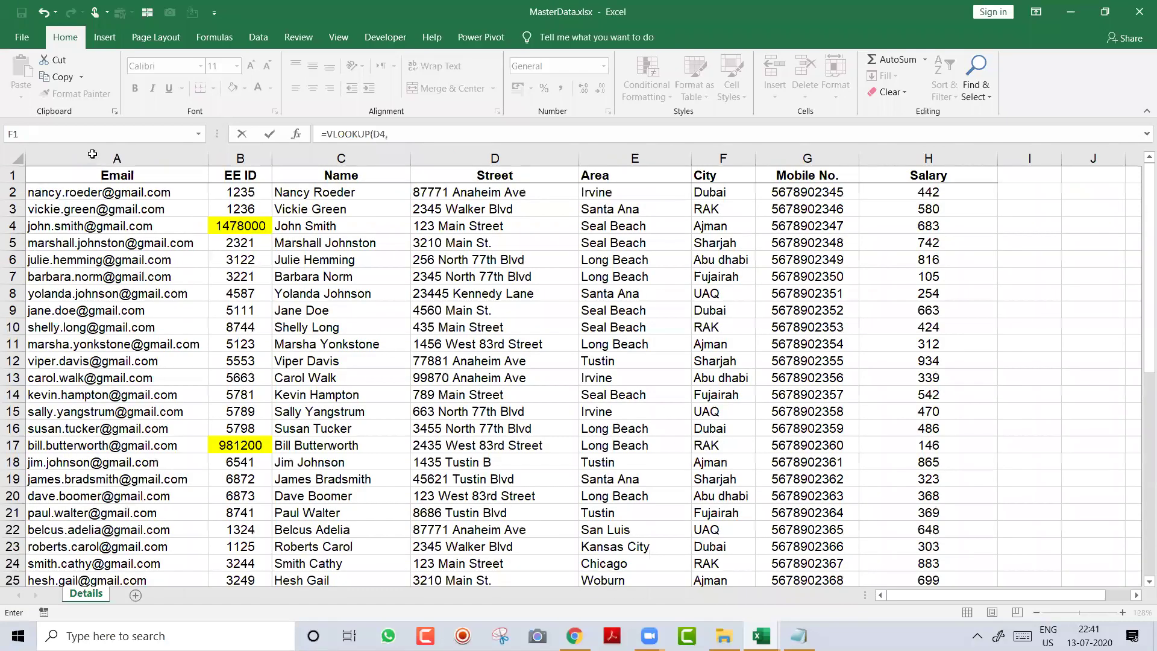
{"action": "left_click_drag", "start_coordinate": [117, 157], "coordinate": [927, 158]}
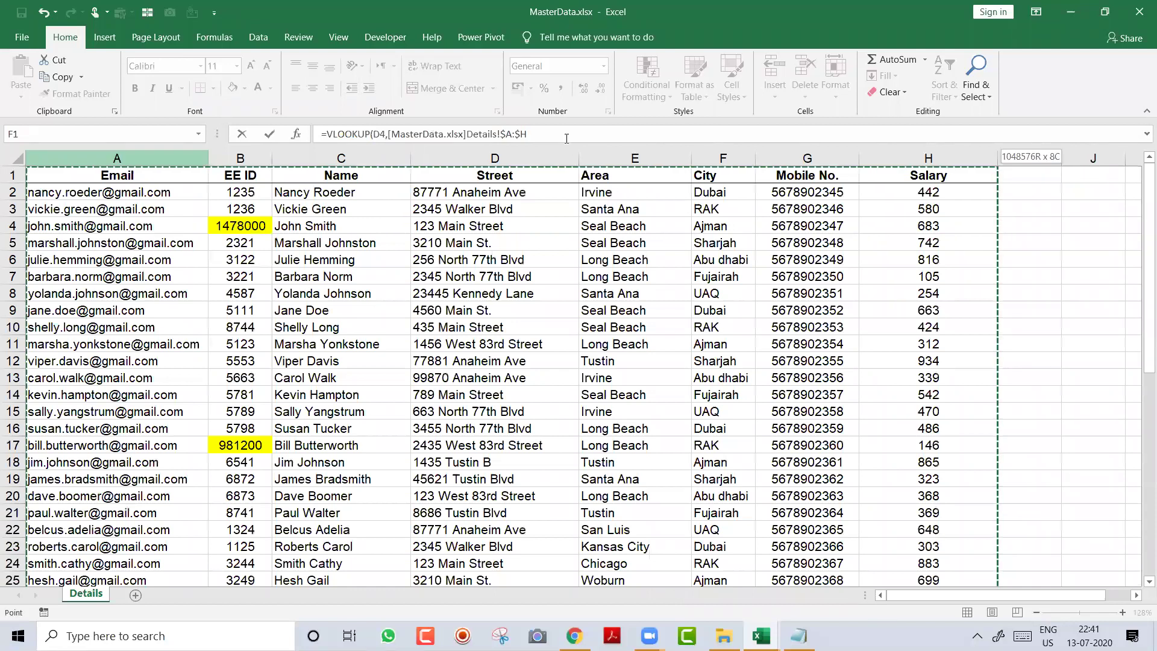
{"action": "type", "text": ","}
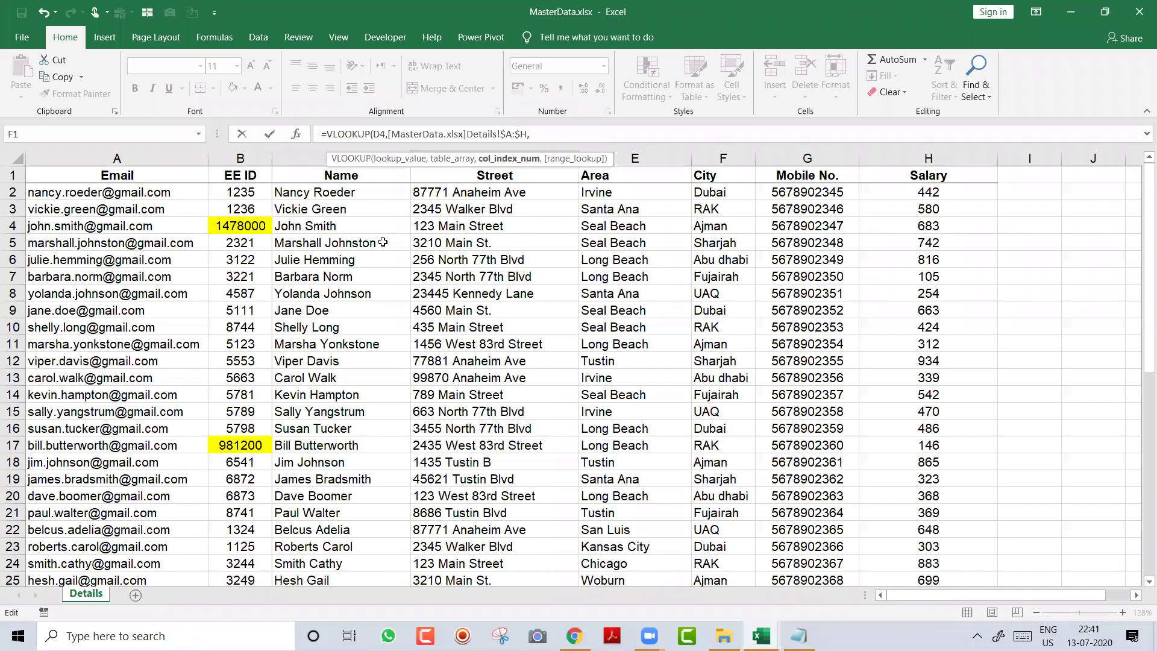
{"action": "type", "text": "3,0)"}
{"action": "key", "text": "Return"}
{"action": "key", "text": "Up"}
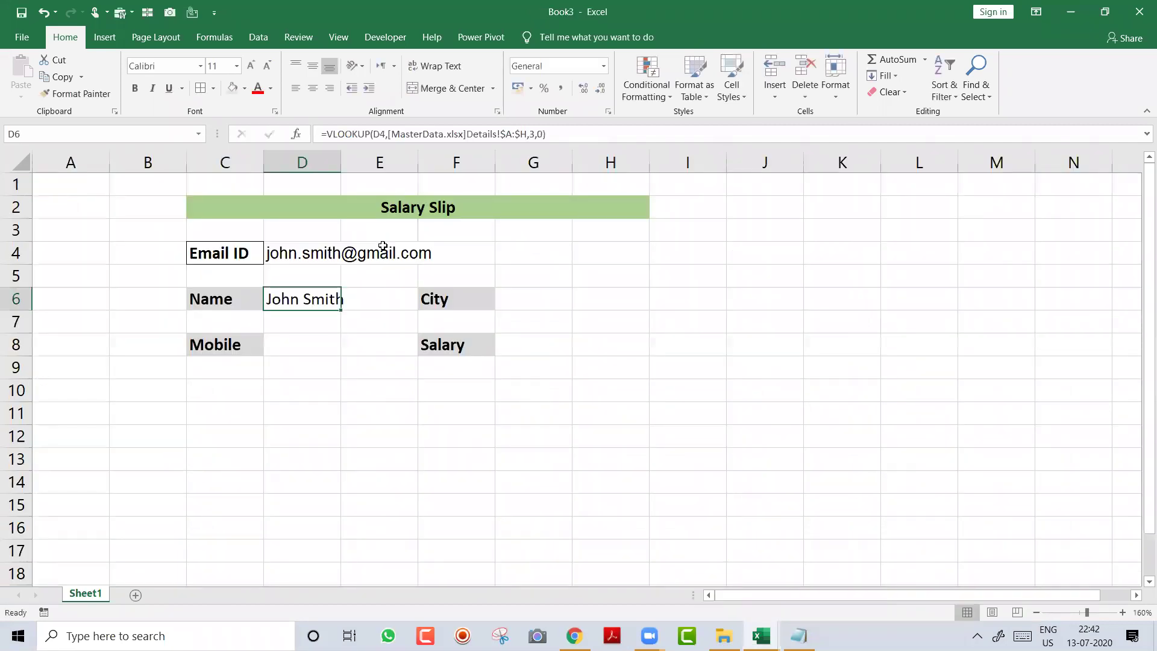
Step: Widen column D so the looked-up employee name fits in D6
{"action": "left_click_drag", "start_coordinate": [339, 158], "coordinate": [345, 158]}
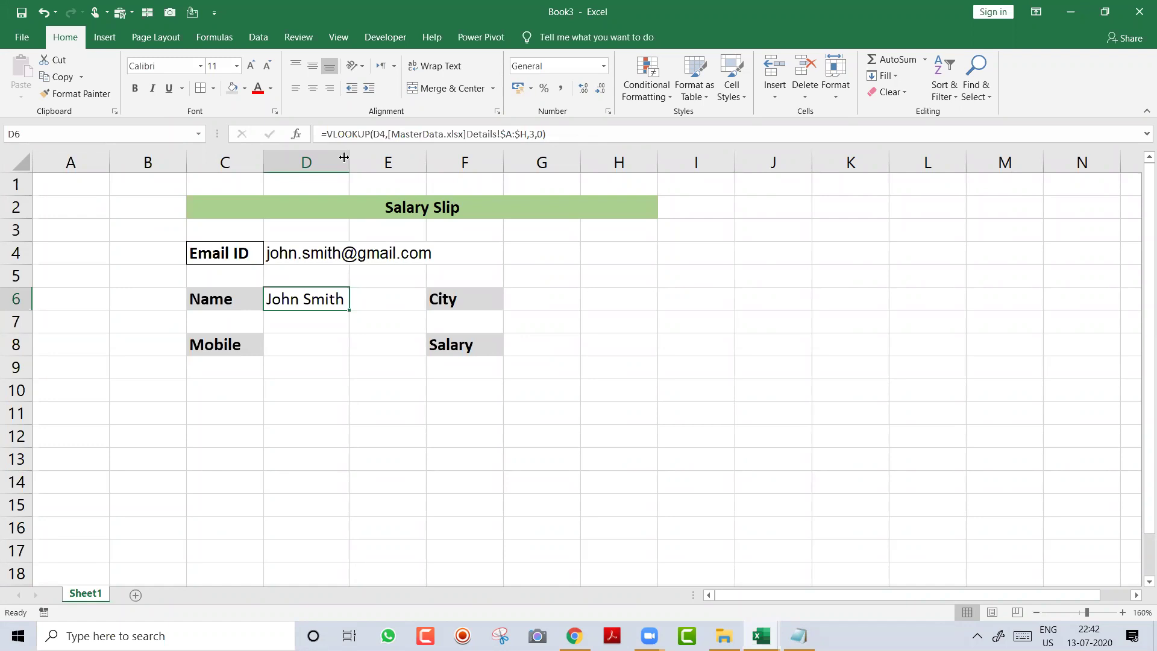
{"action": "key", "text": "Right"}
{"action": "key", "text": "Right"}
{"action": "key", "text": "Right"}
{"action": "key", "text": "Down"}
{"action": "key", "text": "Down"}
{"action": "key", "text": "Left"}
{"action": "key", "text": "Left"}
{"action": "key", "text": "Left"}
{"action": "key", "text": "Left"}
{"action": "key", "text": "Right"}
{"action": "key", "text": "Right"}
{"action": "key", "text": "Right"}
{"action": "key", "text": "Up"}
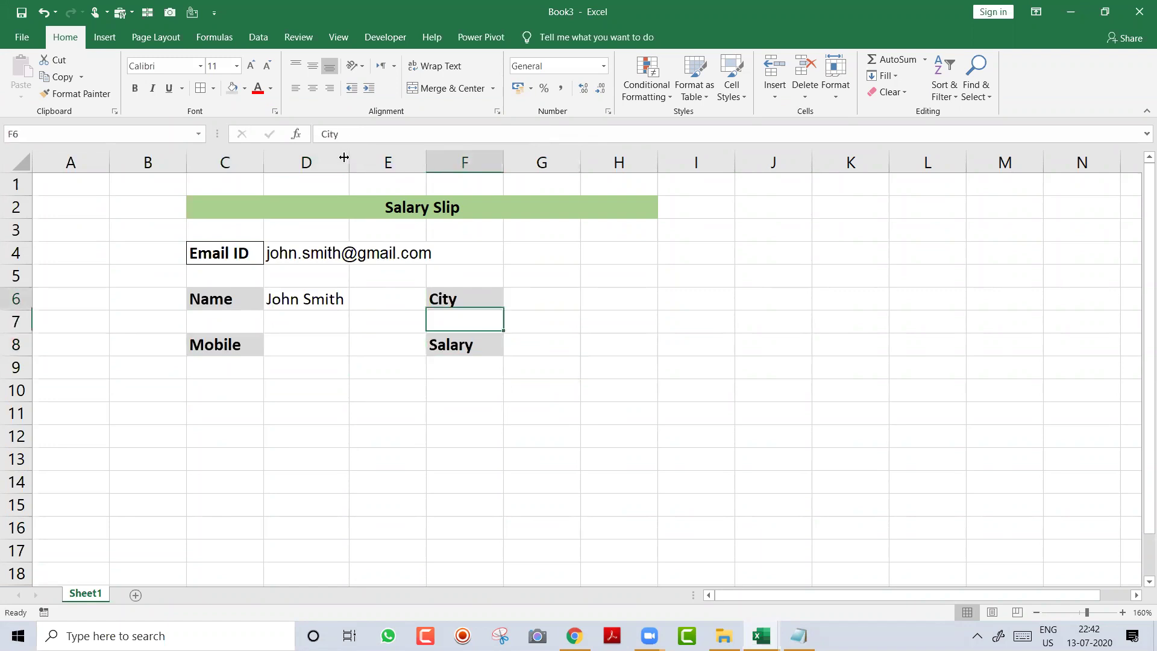
{"action": "key", "text": "Right"}
{"action": "key", "text": "Up"}
{"action": "key", "text": "Left"}
{"action": "key", "text": "Left"}
{"action": "key", "text": "Left"}
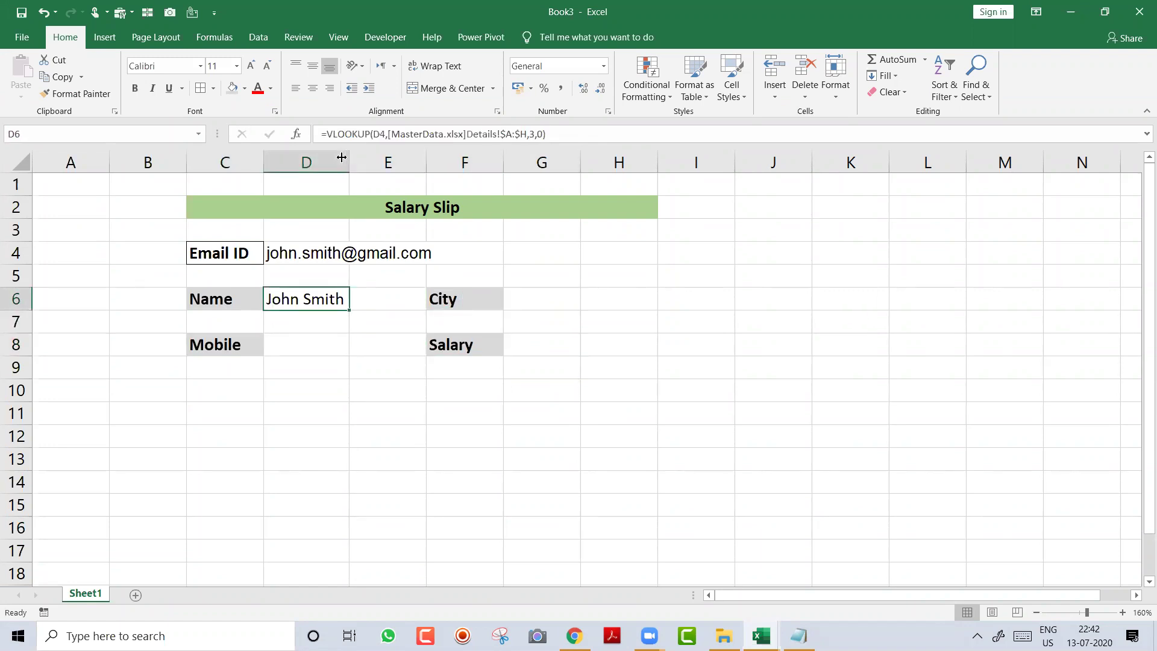
Step: Copy the Name field's VLOOKUP formula text from D6 without changing it
{"action": "double_click", "coordinate": [324, 297]}
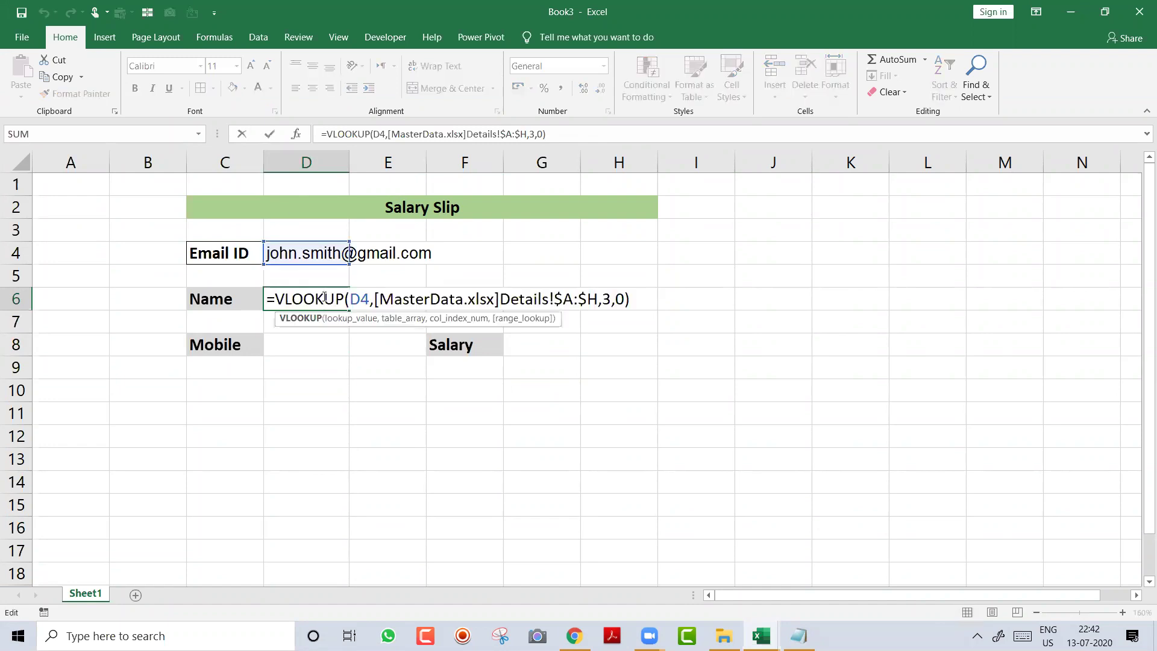
{"action": "key", "text": "ctrl+Return"}
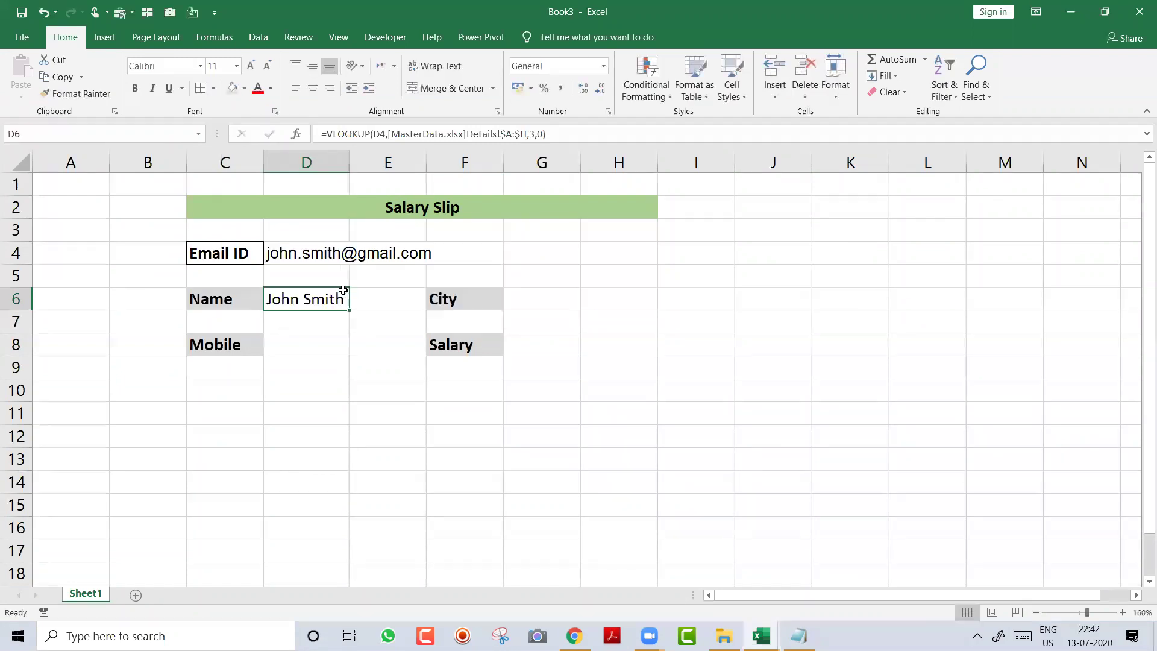
{"action": "double_click", "coordinate": [313, 297]}
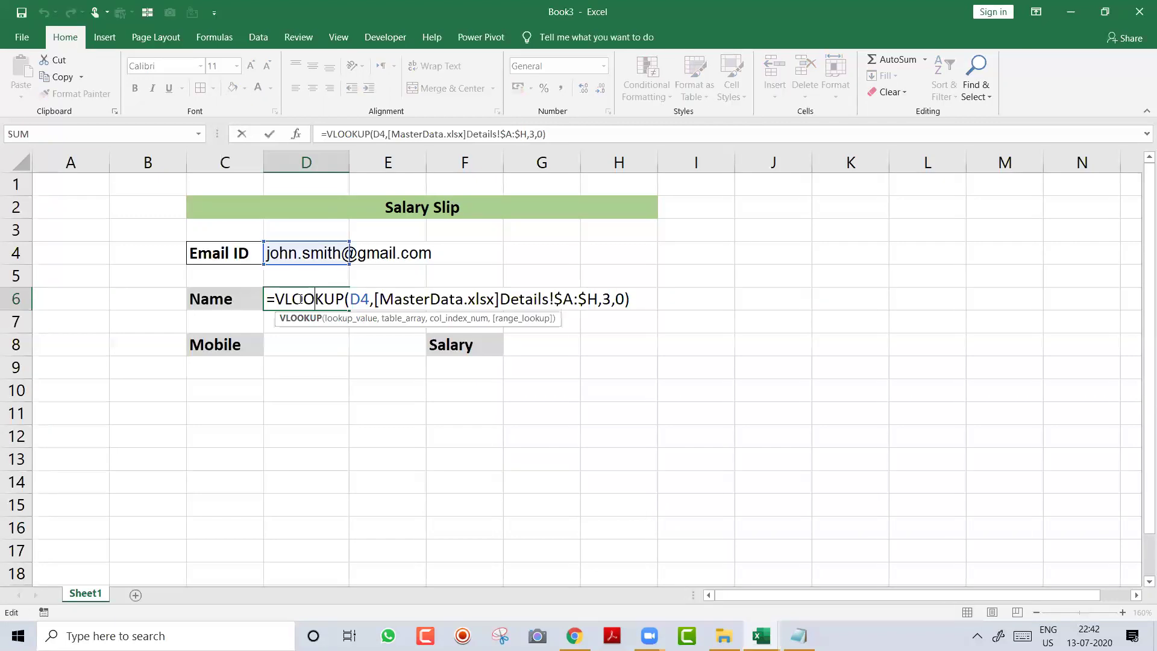
{"action": "left_click_drag", "start_coordinate": [267, 299], "coordinate": [641, 314]}
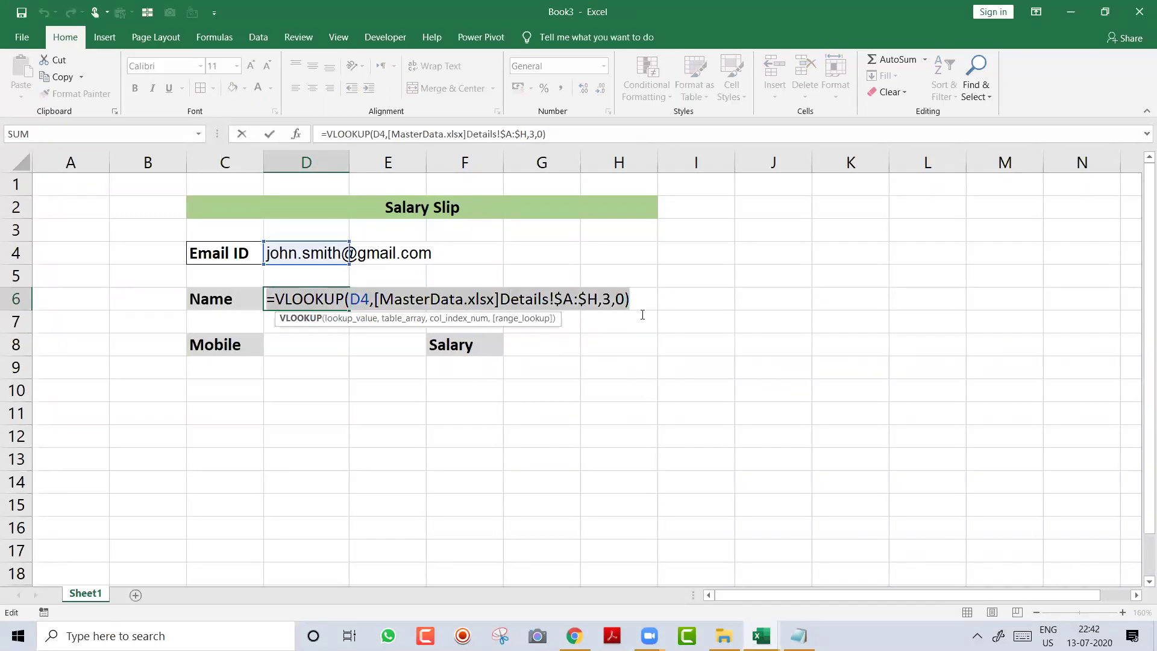
{"action": "key", "text": "ctrl+c"}
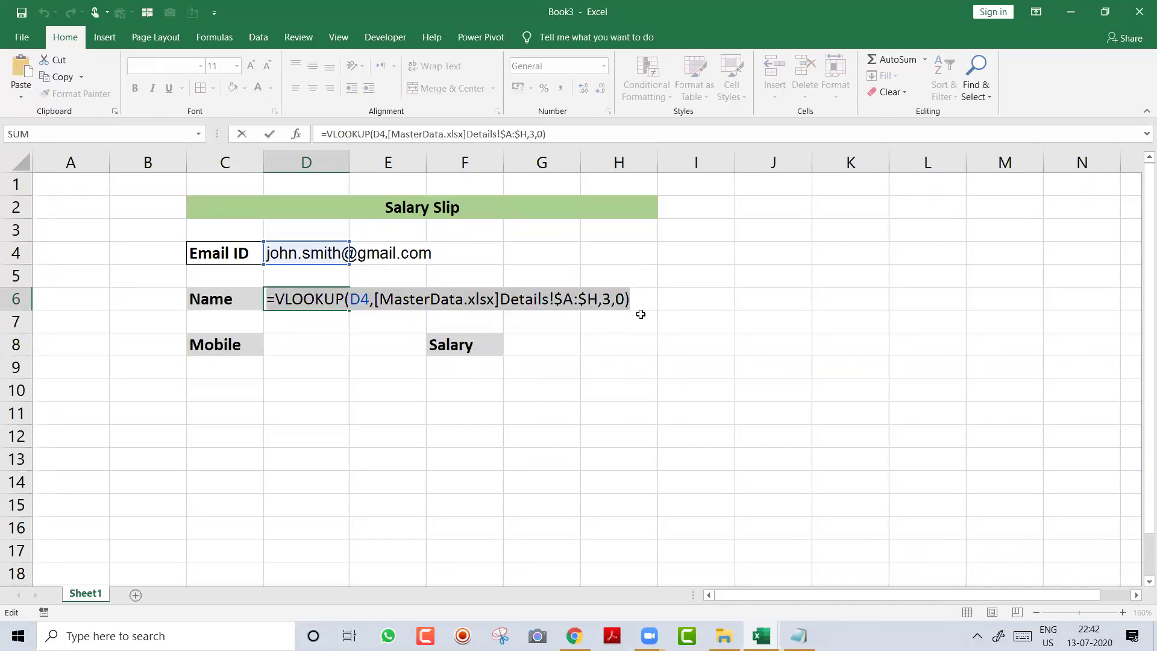
{"action": "key", "text": "Escape"}
{"action": "left_click_drag", "start_coordinate": [323, 132], "coordinate": [546, 134]}
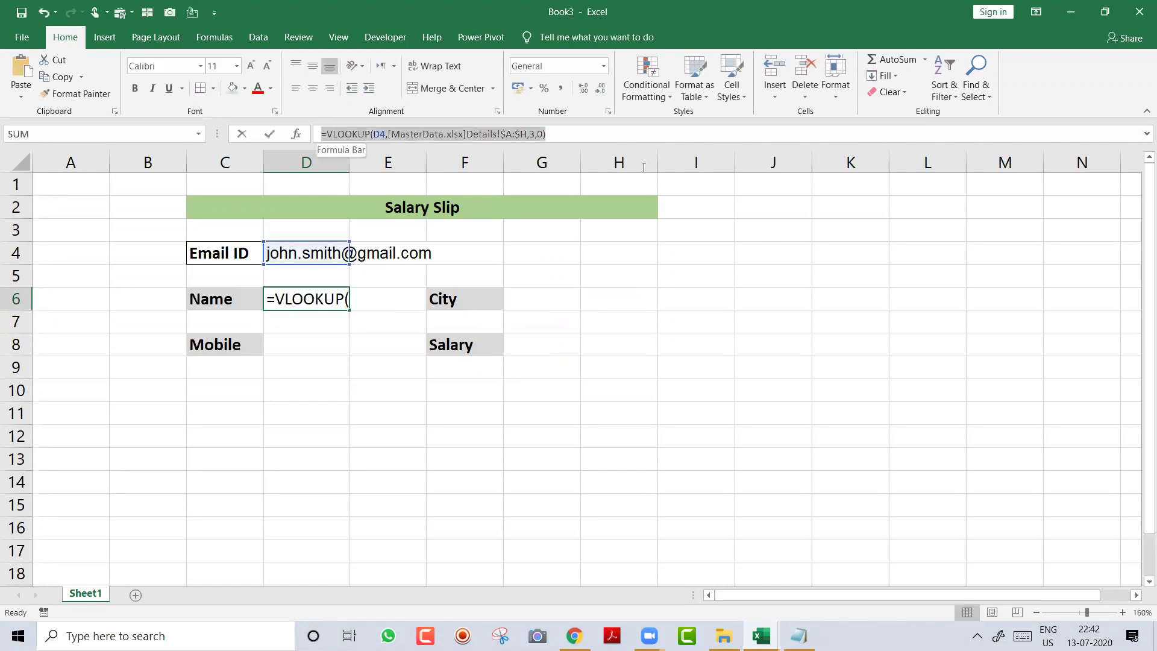
Step: Paste the Name VLOOKUP into City G6, Salary G8 and Mobile D8
{"action": "key", "text": "Escape"}
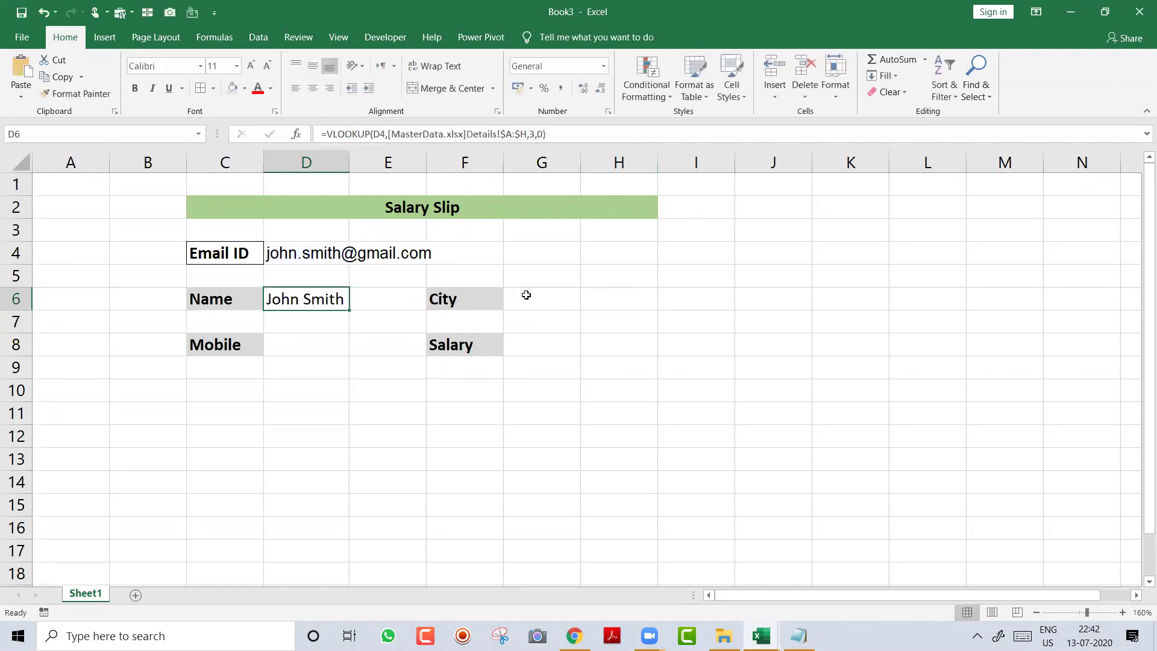
{"action": "left_click", "coordinate": [526, 295]}
{"action": "key", "text": "ctrl+v"}
{"action": "left_click", "coordinate": [531, 340]}
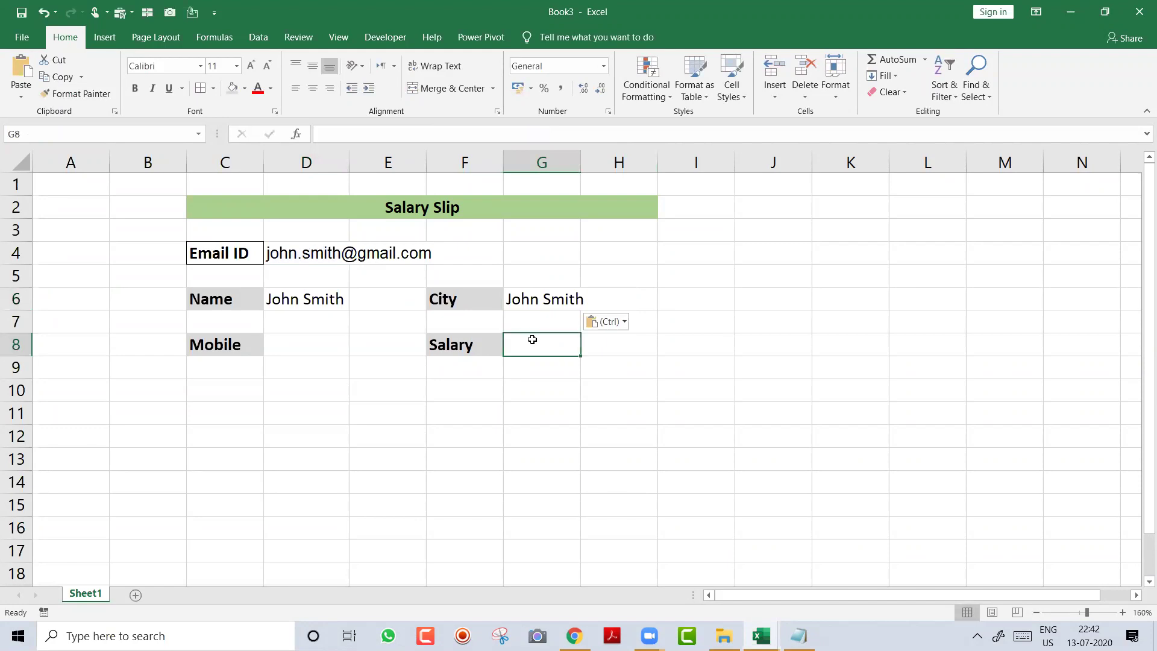
{"action": "key", "text": "ctrl+v"}
{"action": "left_click", "coordinate": [317, 343]}
{"action": "key", "text": "ctrl+v"}
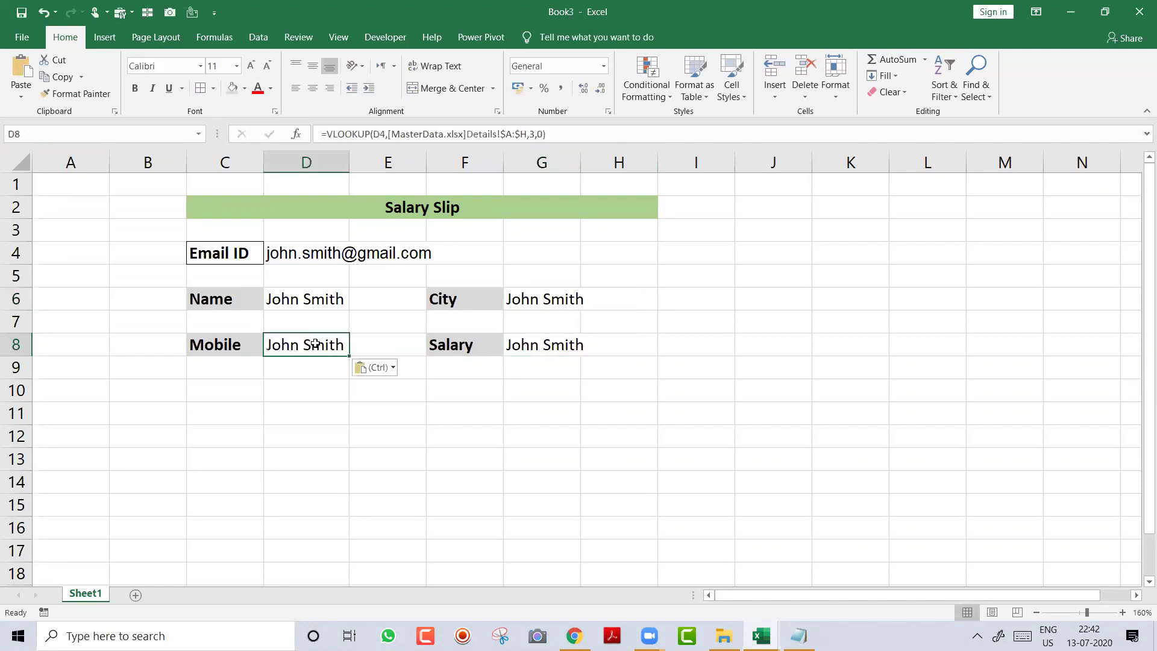
Step: Change G6's column index from 3 to 6 so City shows Ajman
{"action": "left_click", "coordinate": [548, 299]}
{"action": "key", "text": "ctrl+Tab"}
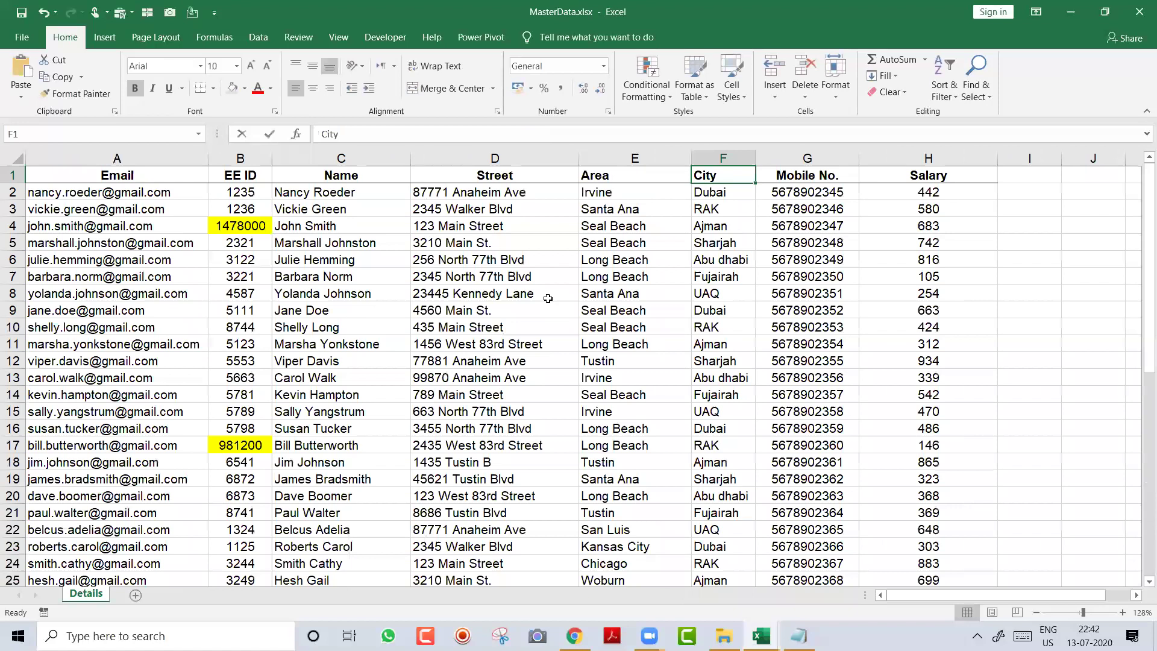
{"action": "key", "text": "ctrl+Tab"}
{"action": "key", "text": "F2"}
{"action": "key", "text": "Left"}
{"action": "key", "text": "Left"}
{"action": "key", "text": "shift+Left"}
{"action": "type", "text": "6"}
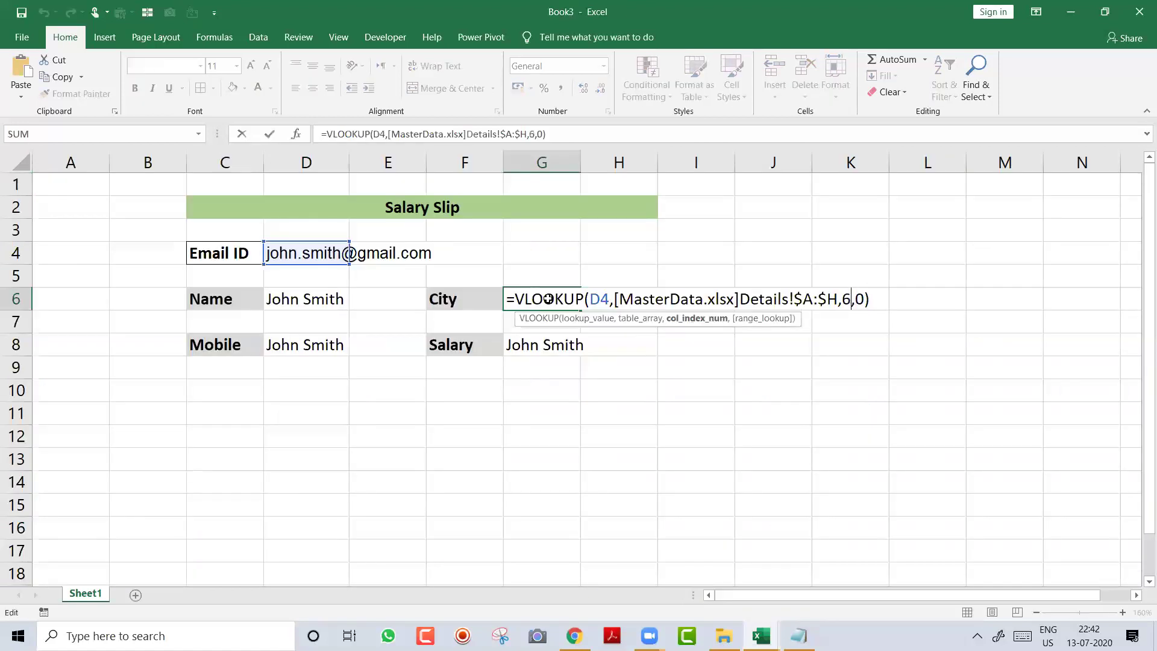
{"action": "key", "text": "Return"}
Step: Count MasterData's columns and start replacing the column index 3 in Mobile cell D8
{"action": "key", "text": "Down"}
{"action": "key", "text": "ctrl+Tab"}
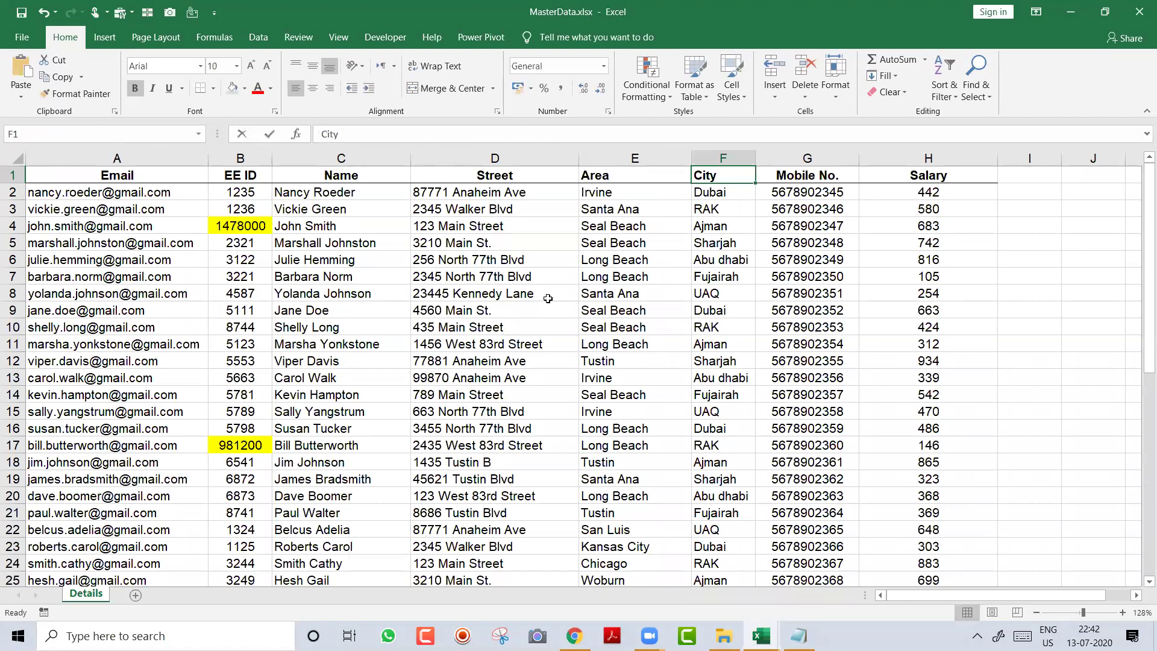
{"action": "key", "text": "ctrl+Tab"}
{"action": "key", "text": "Up"}
{"action": "key", "text": "Left"}
{"action": "key", "text": "ctrl+Tab"}
{"action": "key", "text": "Right"}
{"action": "key", "text": "Right"}
{"action": "key", "text": "Right"}
{"action": "key", "text": "Left"}
{"action": "key", "text": "Left"}
{"action": "key", "text": "ctrl+Tab"}
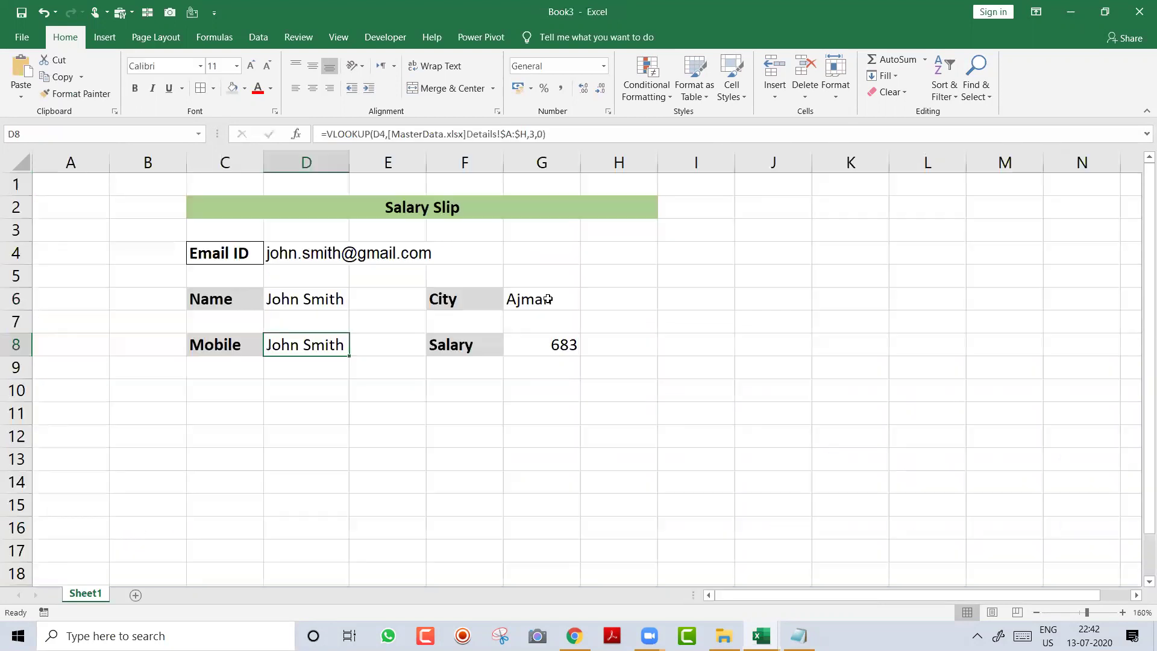
{"action": "key", "text": "F2"}
{"action": "key", "text": "Left"}
{"action": "key", "text": "Left"}
{"action": "key", "text": "Left"}
{"action": "key", "text": "shift+Left"}
Step: Set the Mobile lookup in D8 to column index 7
{"action": "type", "text": "7"}
{"action": "key", "text": "Return"}
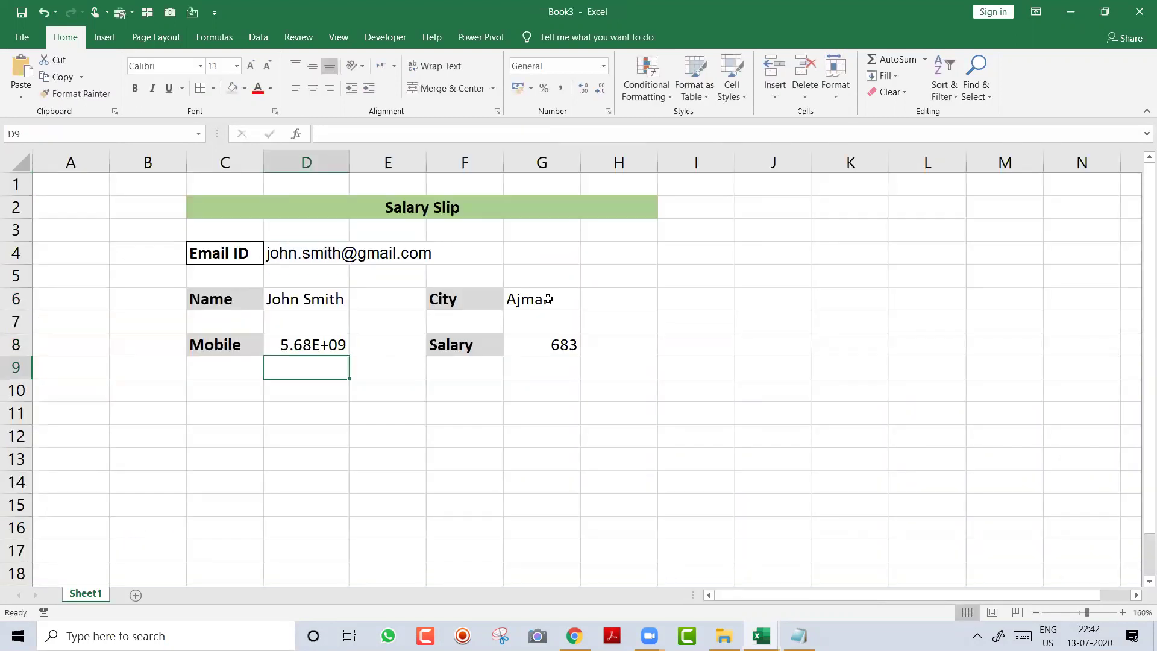
{"action": "key", "text": "Up"}
{"action": "key", "text": "Up"}
{"action": "key", "text": "Up"}
{"action": "key", "text": "Up"}
{"action": "key", "text": "Up"}
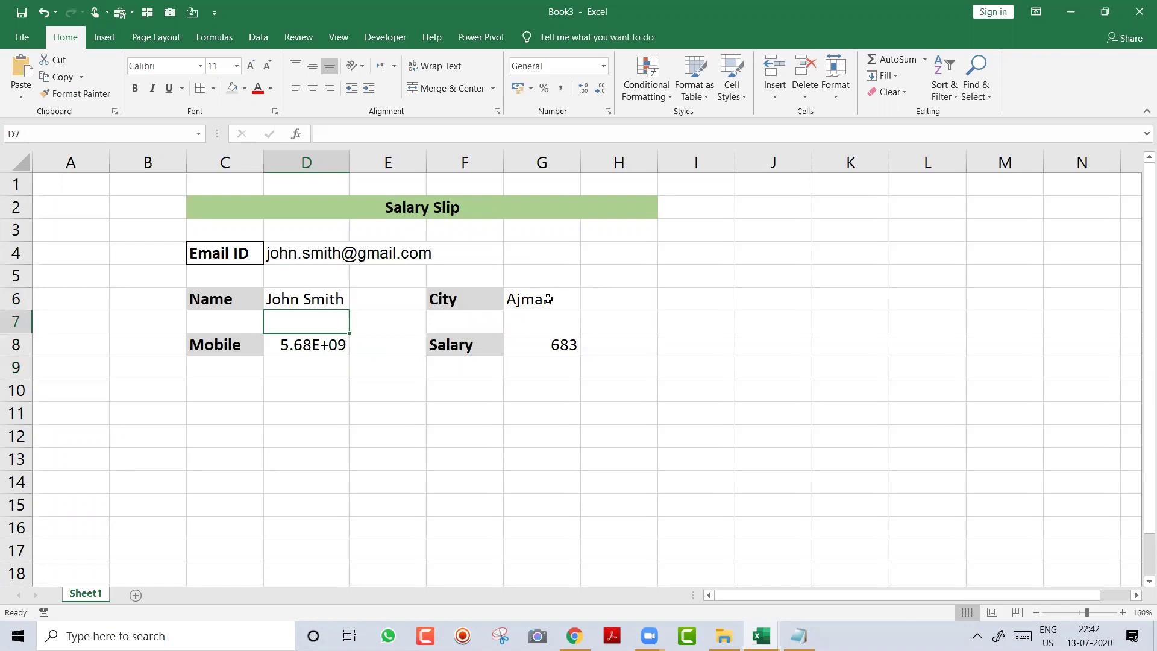
Step: Paste another employee's email from MasterData cell A15 into D4, checking with undo and redo
{"action": "key", "text": "ctrl+Tab"}
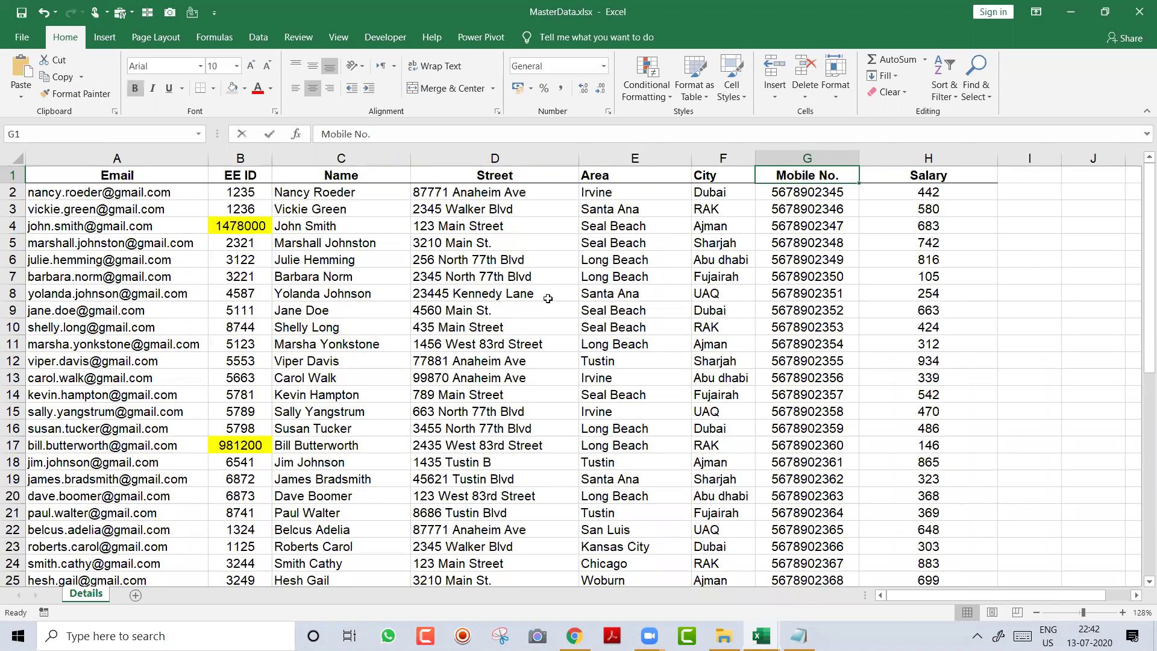
{"action": "key", "text": "ctrl+Left"}
{"action": "key", "text": "Down"}
{"action": "key", "text": "Down"}
{"action": "key", "text": "Down"}
{"action": "key", "text": "Down"}
{"action": "key", "text": "Down"}
{"action": "key", "text": "Down"}
{"action": "key", "text": "Down"}
{"action": "key", "text": "Down"}
{"action": "key", "text": "Down"}
{"action": "key", "text": "Down"}
{"action": "key", "text": "Down"}
{"action": "key", "text": "Down"}
{"action": "key", "text": "Down"}
{"action": "key", "text": "Down"}
{"action": "key", "text": "ctrl+c"}
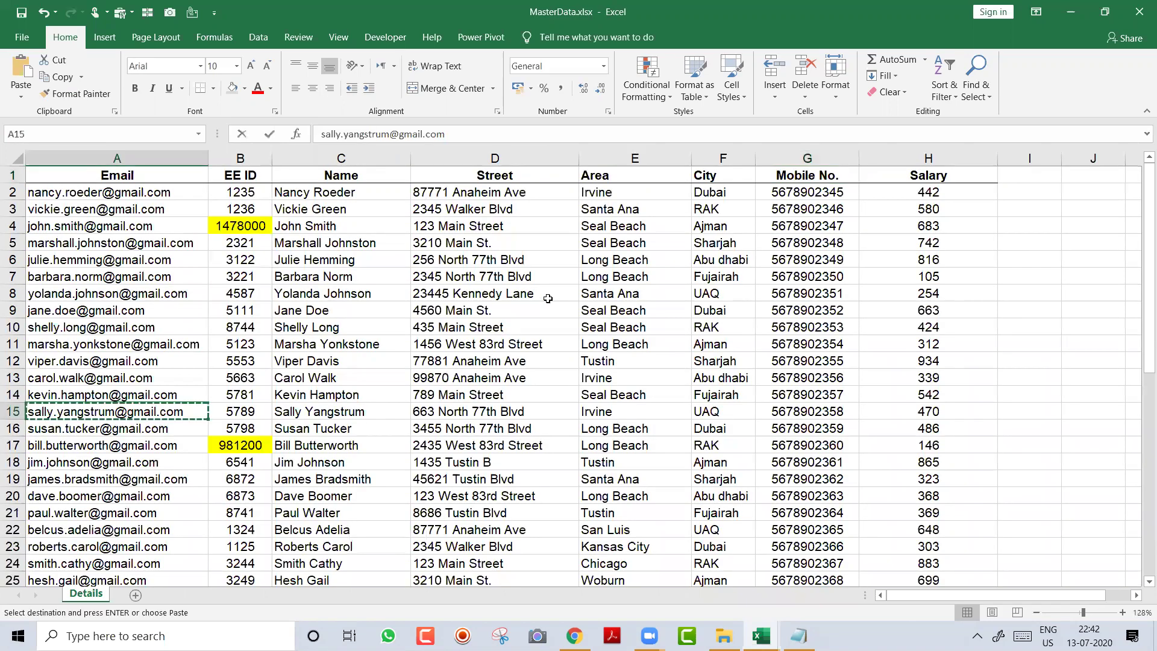
{"action": "key", "text": "ctrl+Tab"}
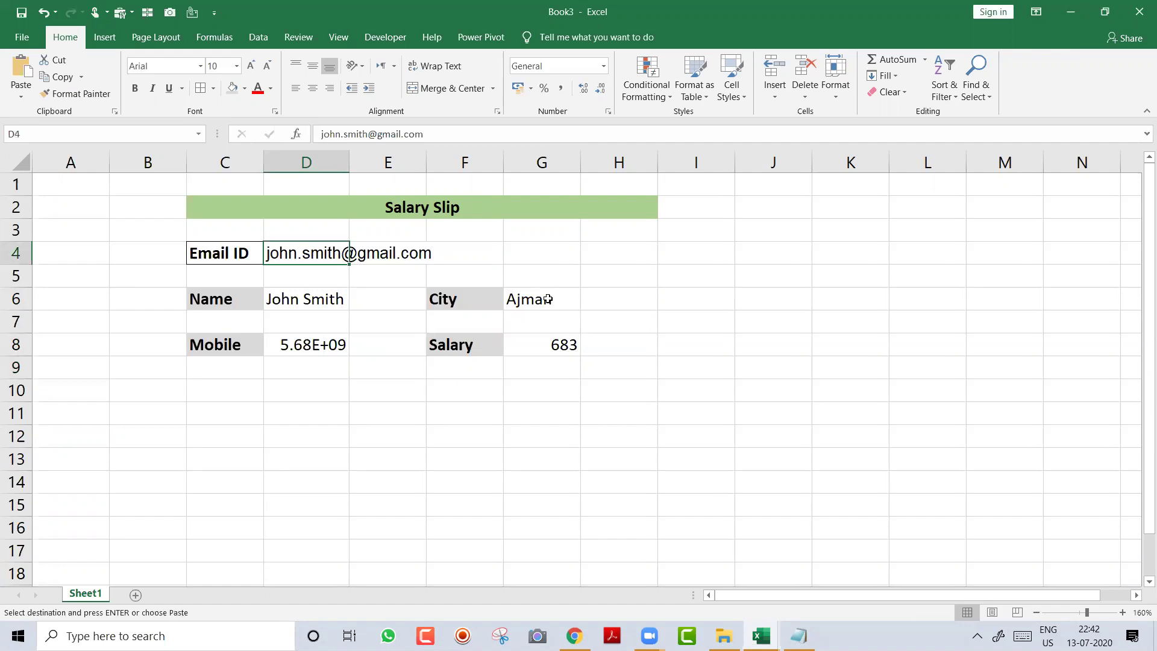
{"action": "key", "text": "ctrl+v"}
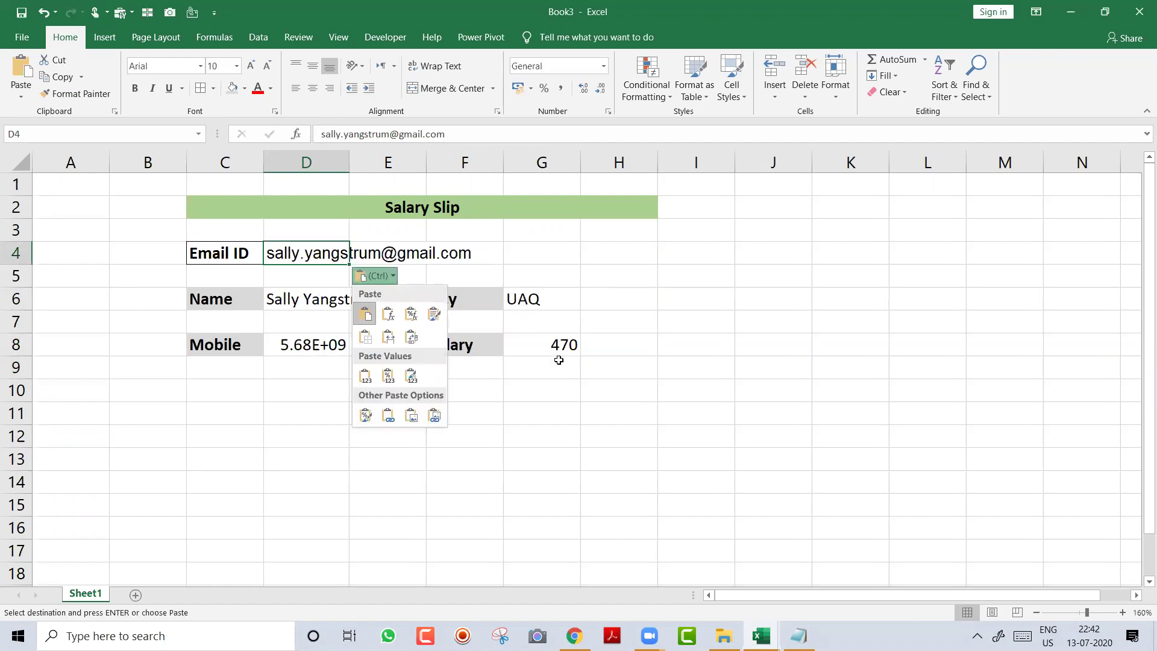
{"action": "key", "text": "Escape"}
{"action": "key", "text": "ctrl+z"}
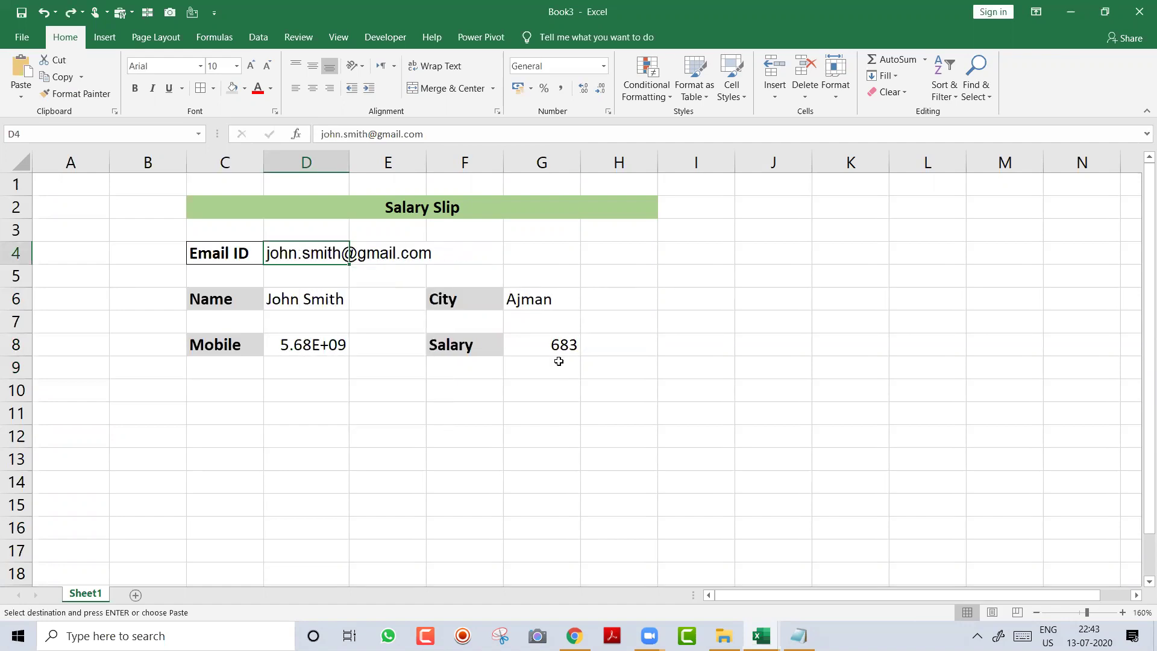
{"action": "key", "text": "ctrl+y"}
Step: Paste a third employee's email into D4, showing City Ajman and Salary 865
{"action": "key", "text": "ctrl+Tab"}
{"action": "key", "text": "Down"}
{"action": "key", "text": "Down"}
{"action": "key", "text": "ctrl+Tab"}
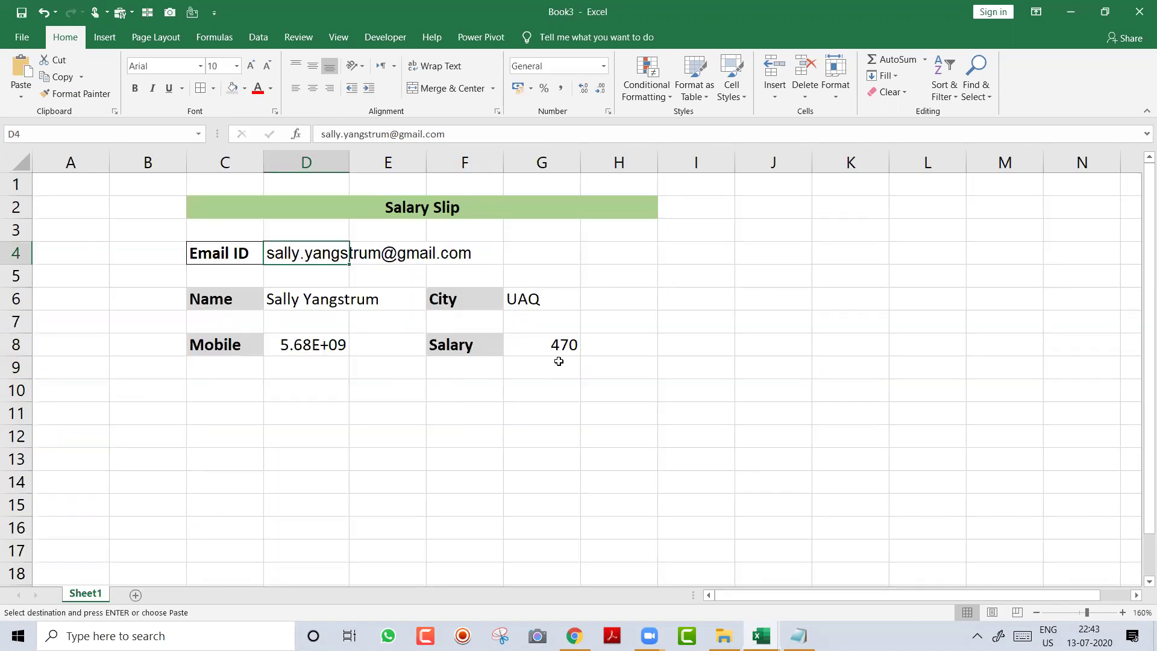
{"action": "key", "text": "ctrl+v"}
{"action": "key", "text": "Escape"}
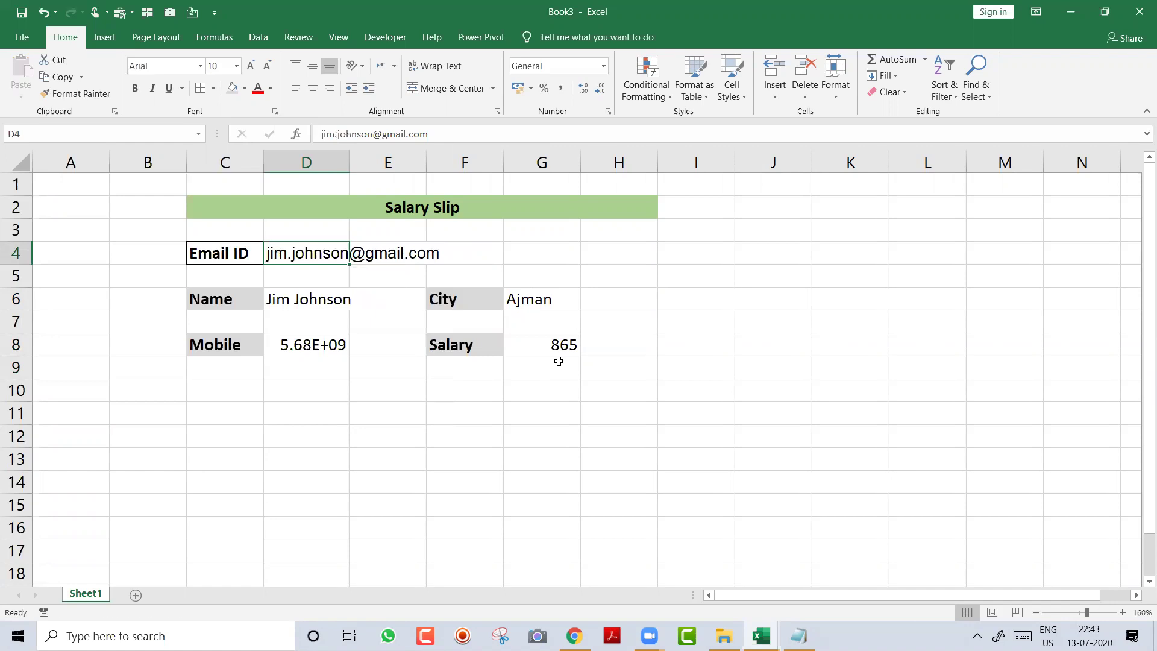
{"action": "left_click_drag", "start_coordinate": [354, 164], "coordinate": [365, 163]}
{"action": "left_click", "coordinate": [438, 392]}
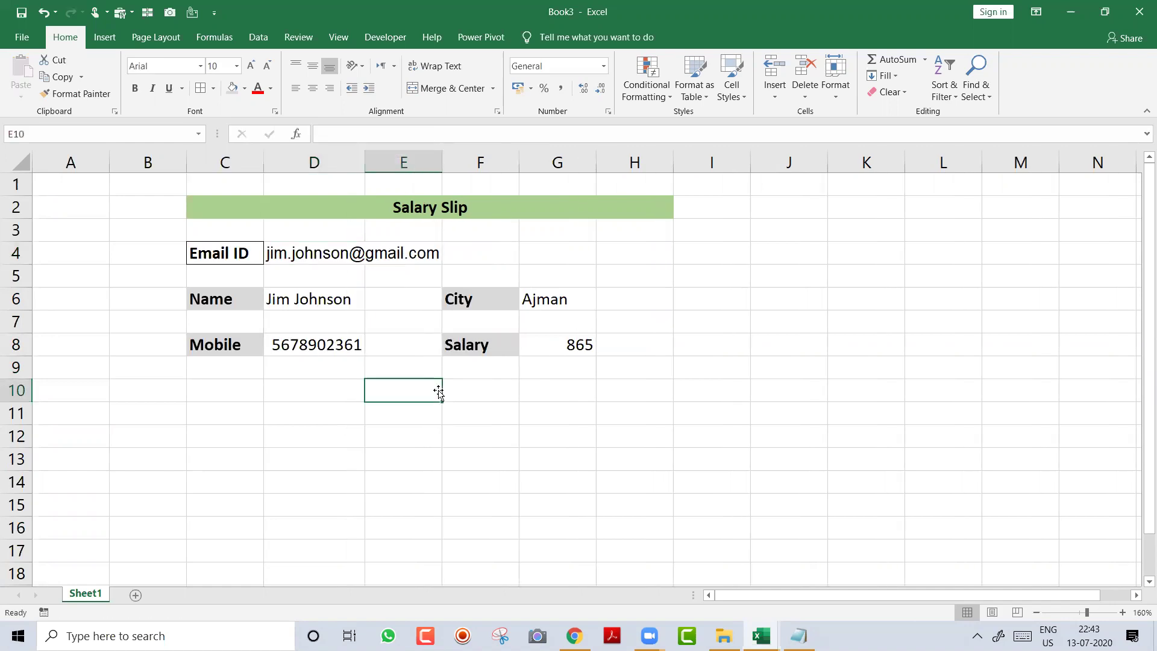
{"action": "left_click", "coordinate": [566, 300]}
{"action": "left_click", "coordinate": [325, 256]}
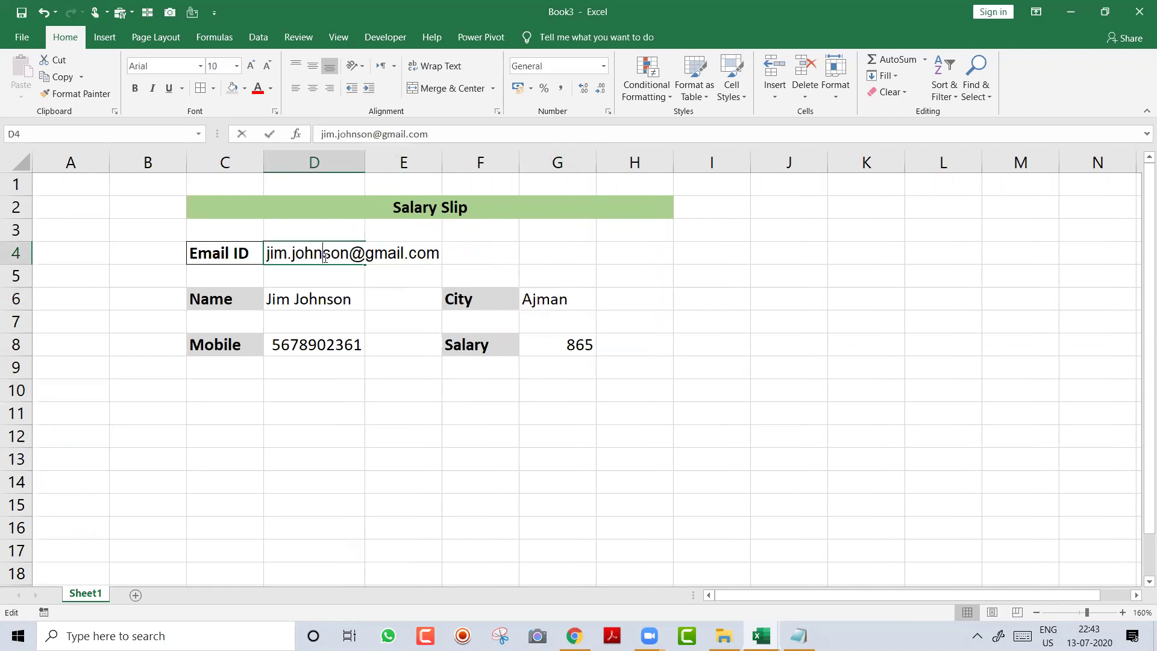
{"action": "double_click", "coordinate": [343, 299]}
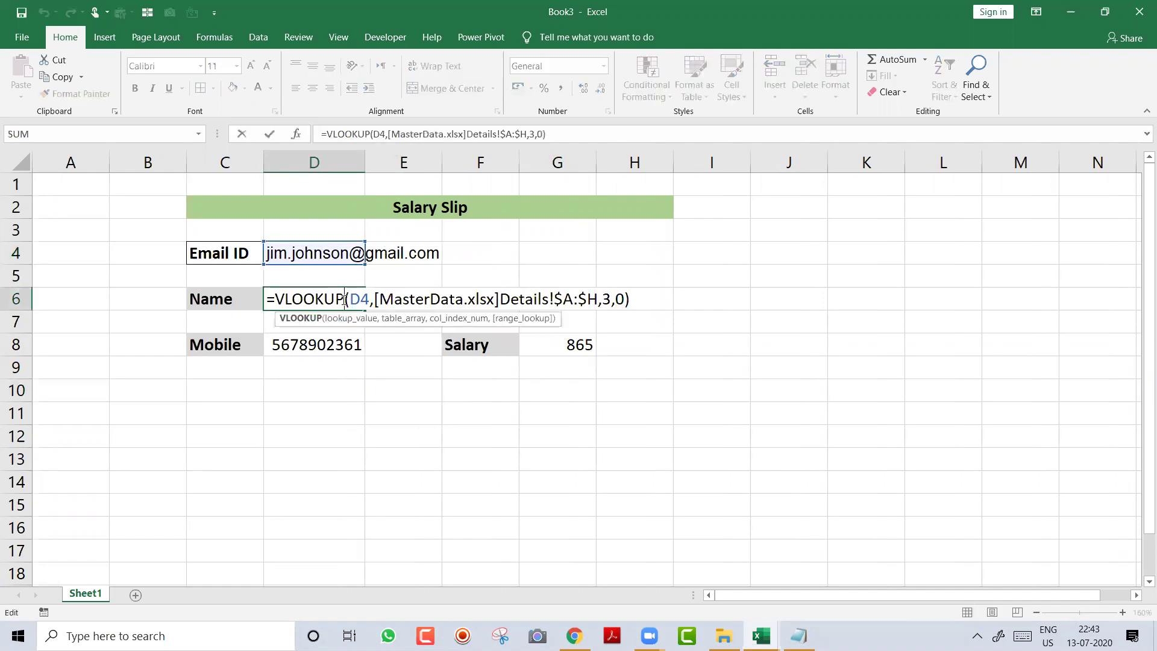